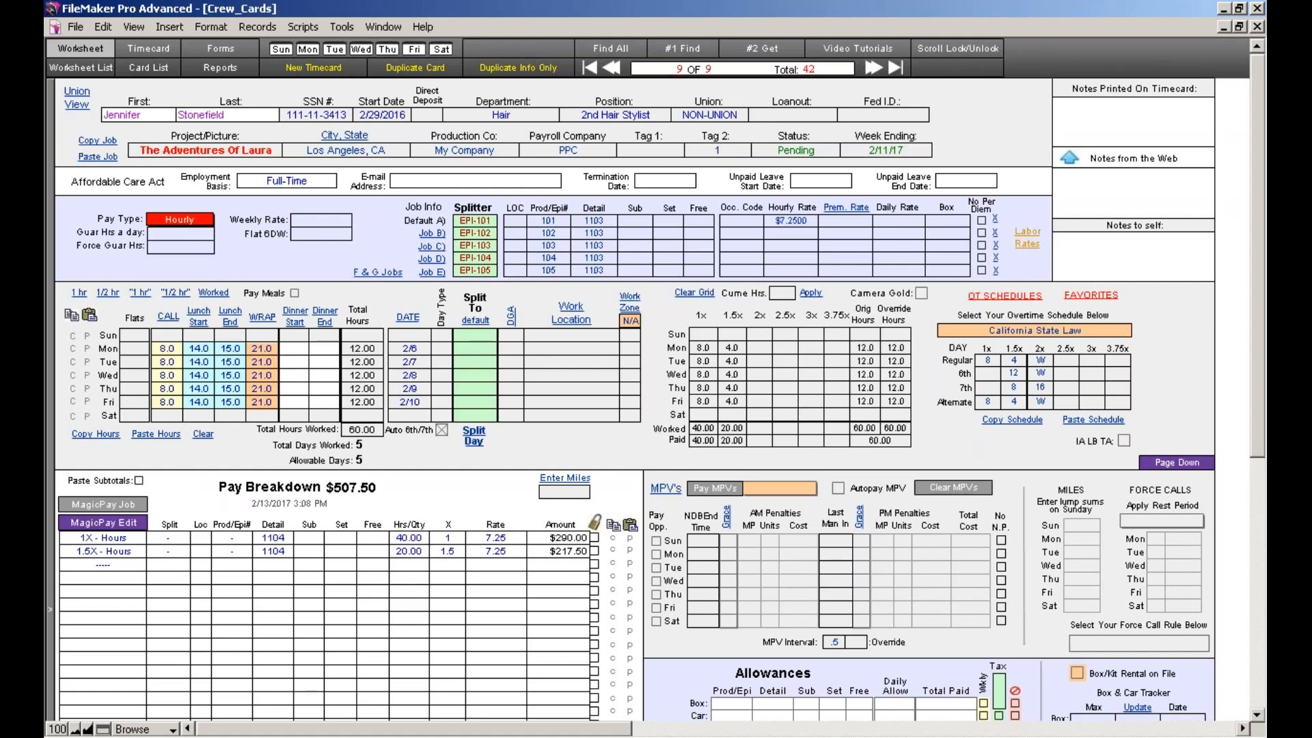
- Look up the overtime schedules whose name contains 600, and return to the worksheet
click(1017, 295)
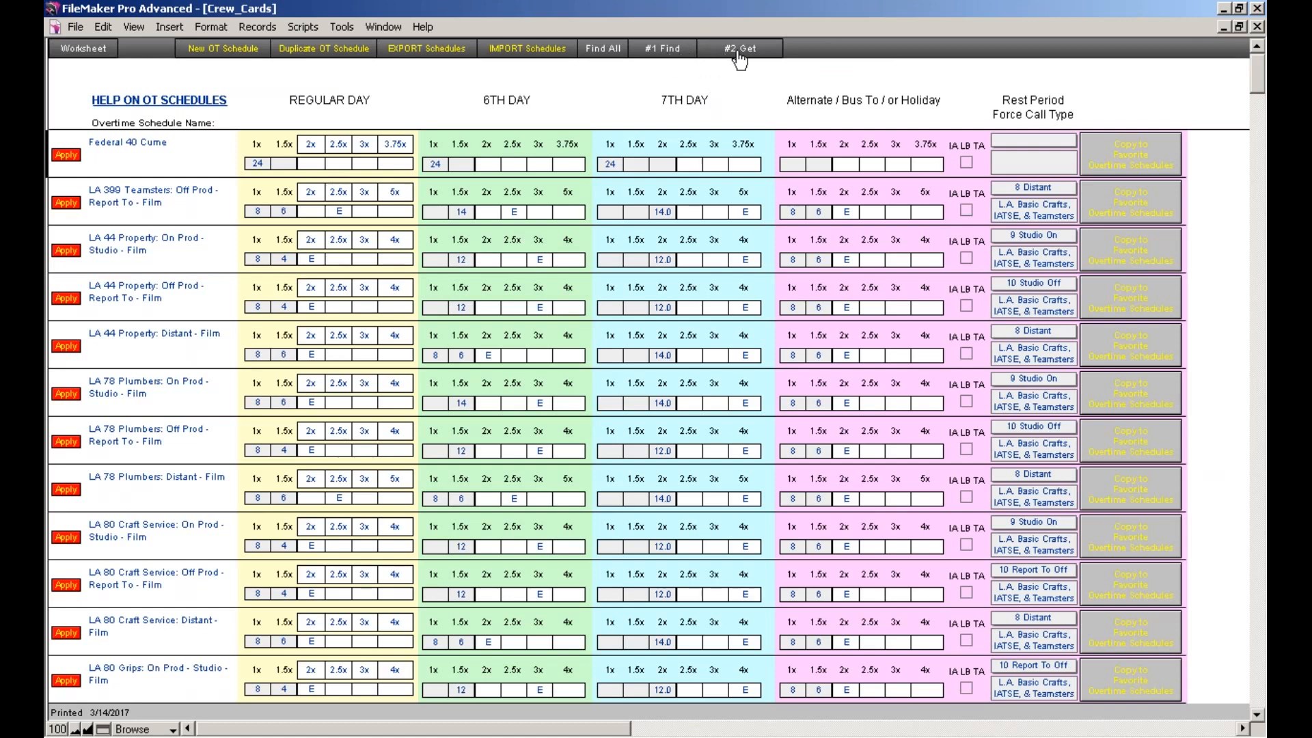
click(683, 53)
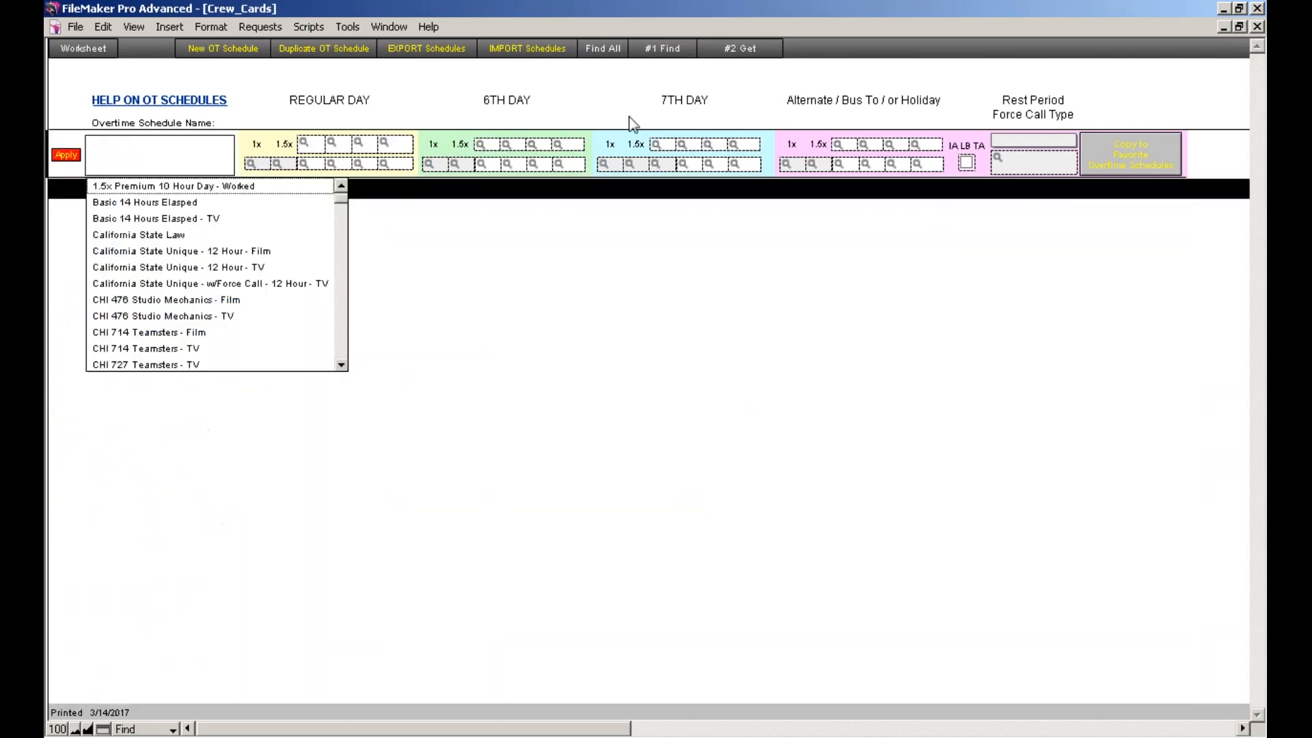
scroll(297, 236, down, 10)
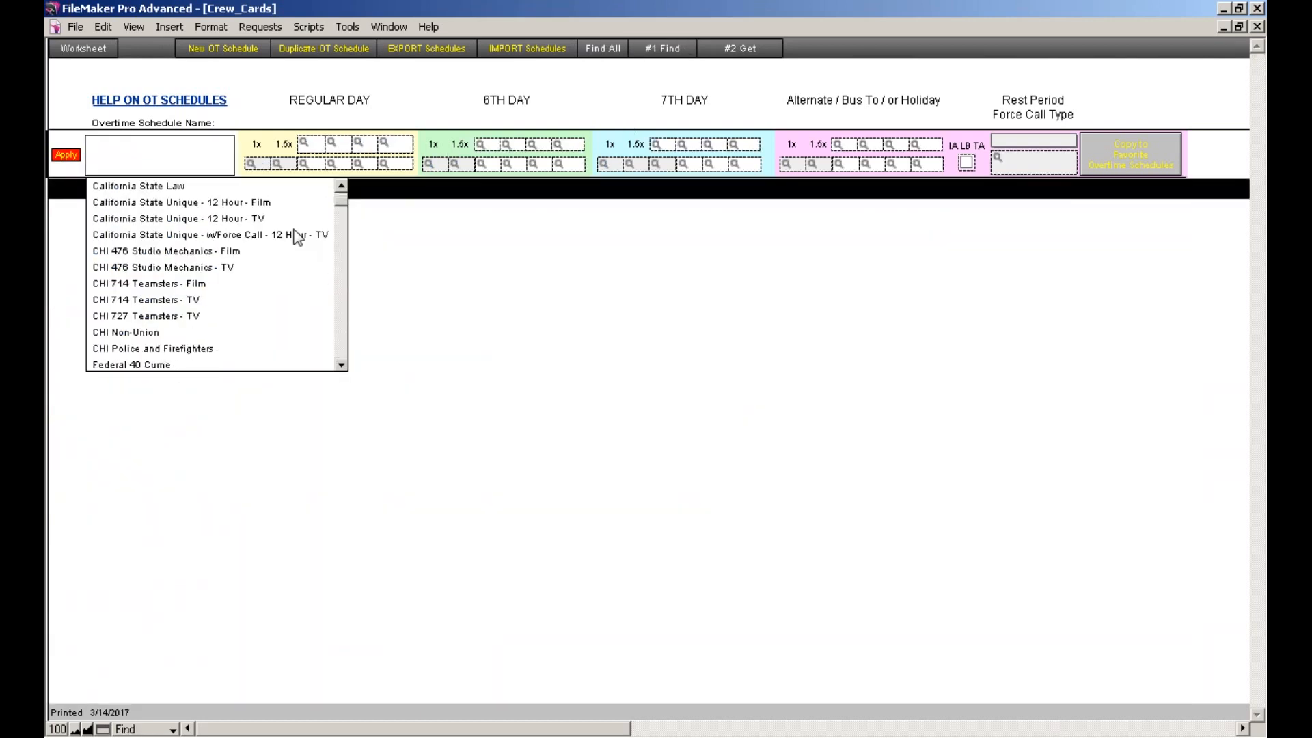
scroll(291, 236, down, 8)
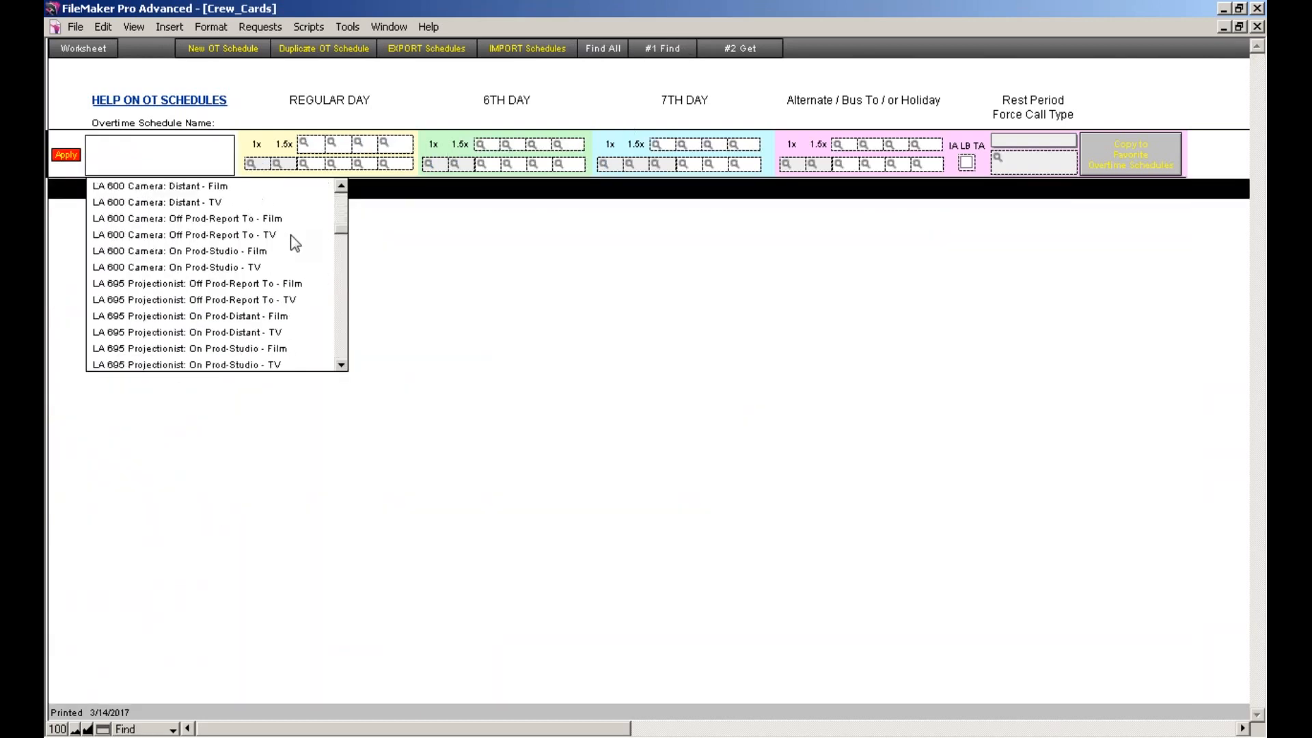
click(169, 166)
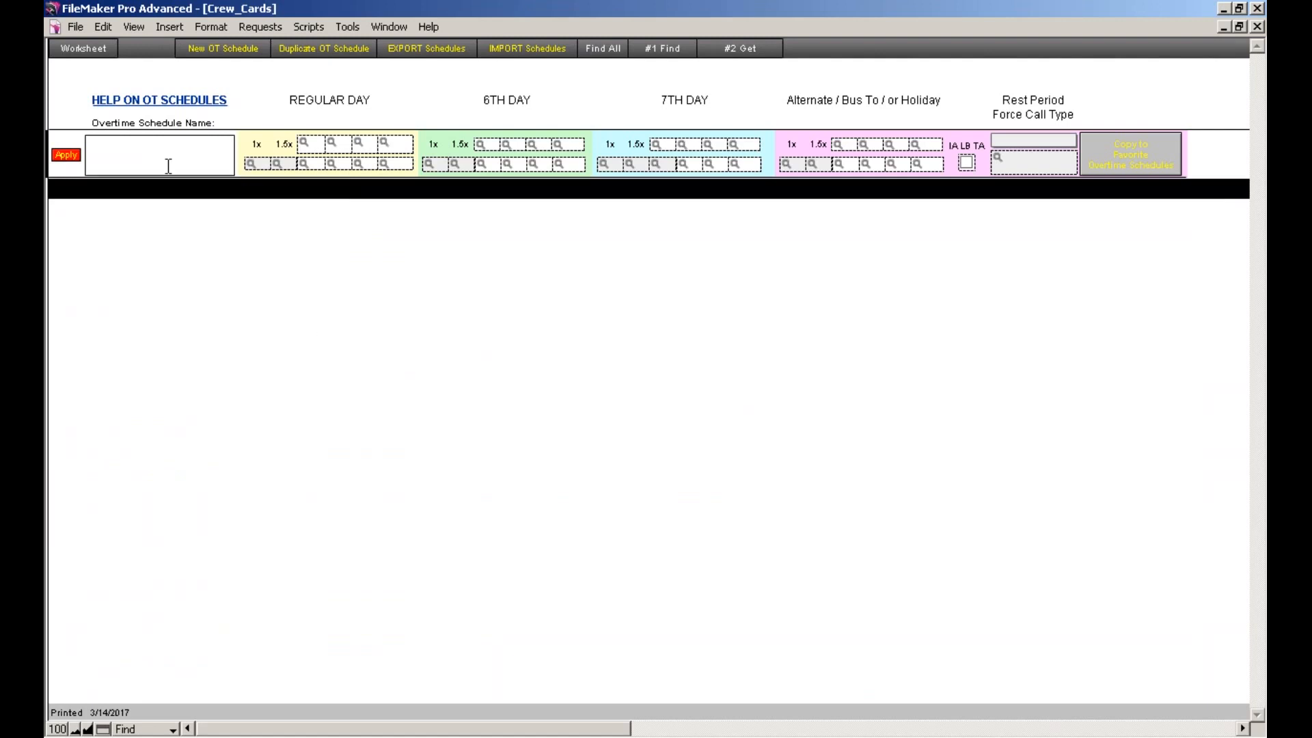
text(600)
click(730, 49)
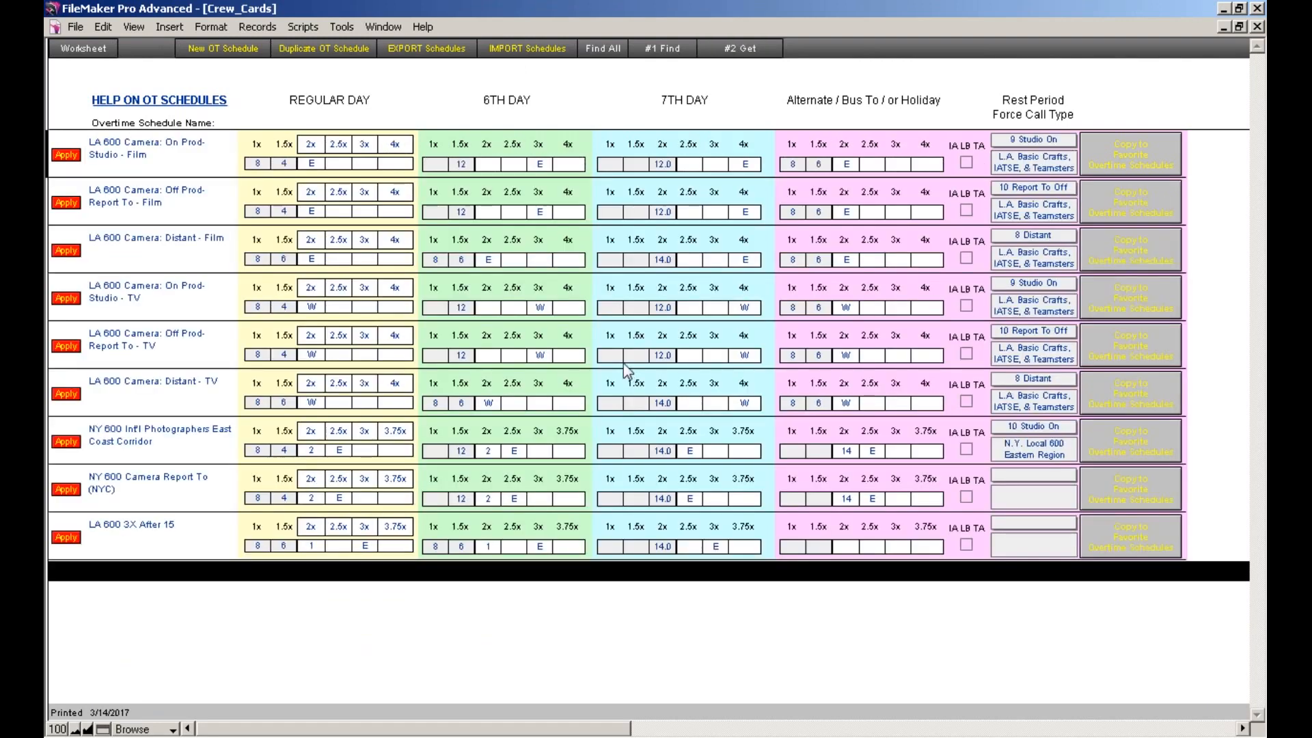
click(82, 48)
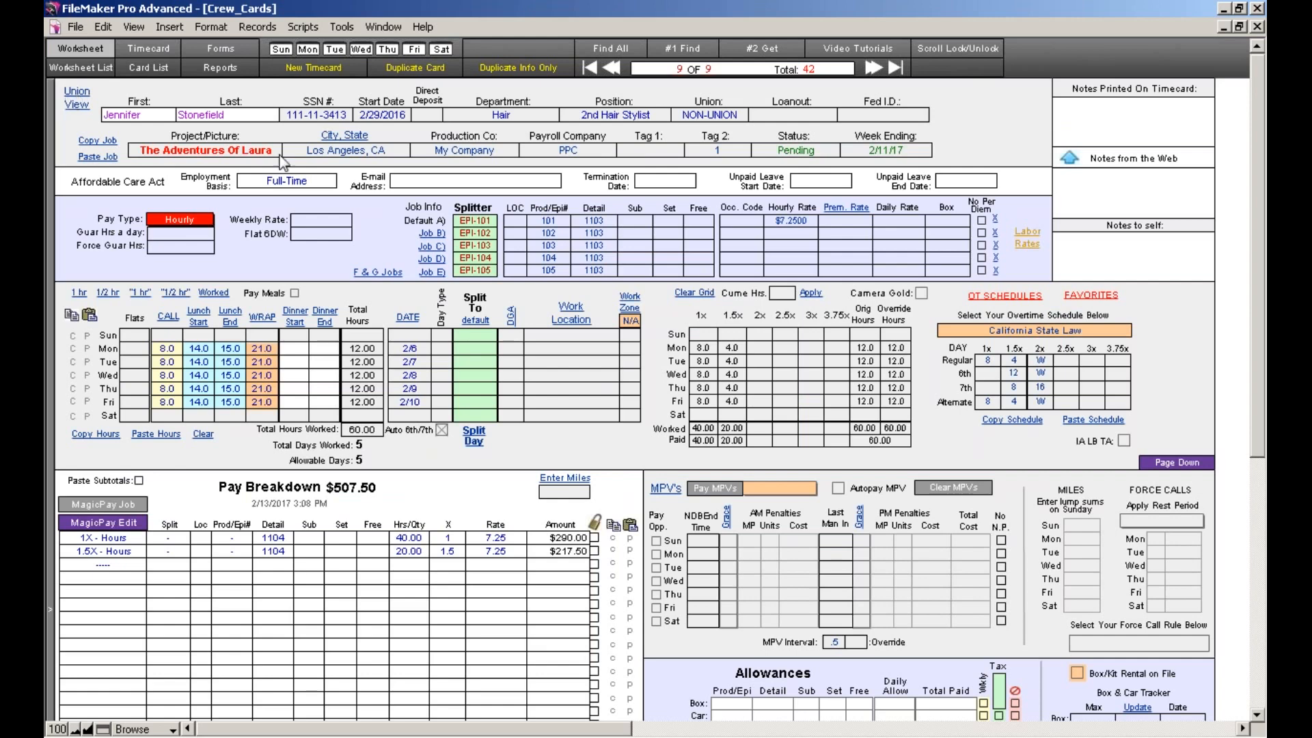
- Reopen the overtime schedules list from the worksheet and find the schedules named with 600
click(1004, 301)
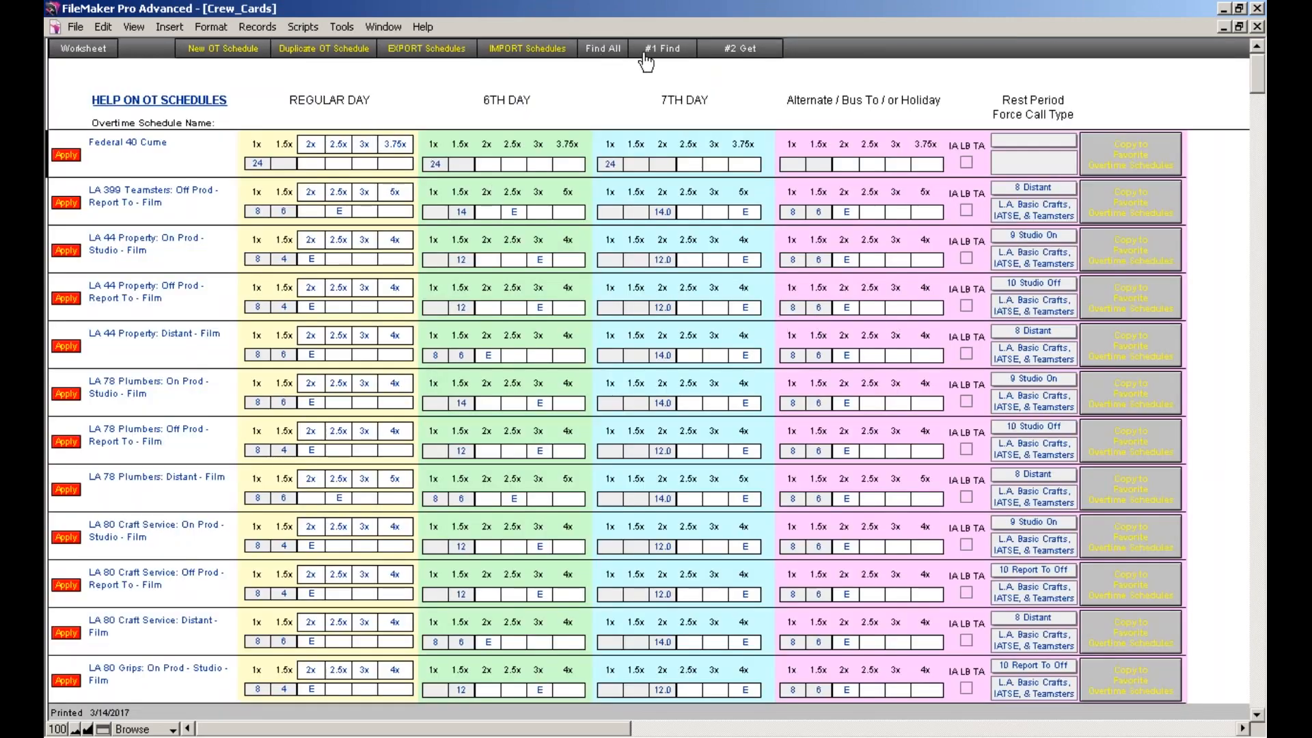
click(646, 61)
click(136, 159)
text(600)
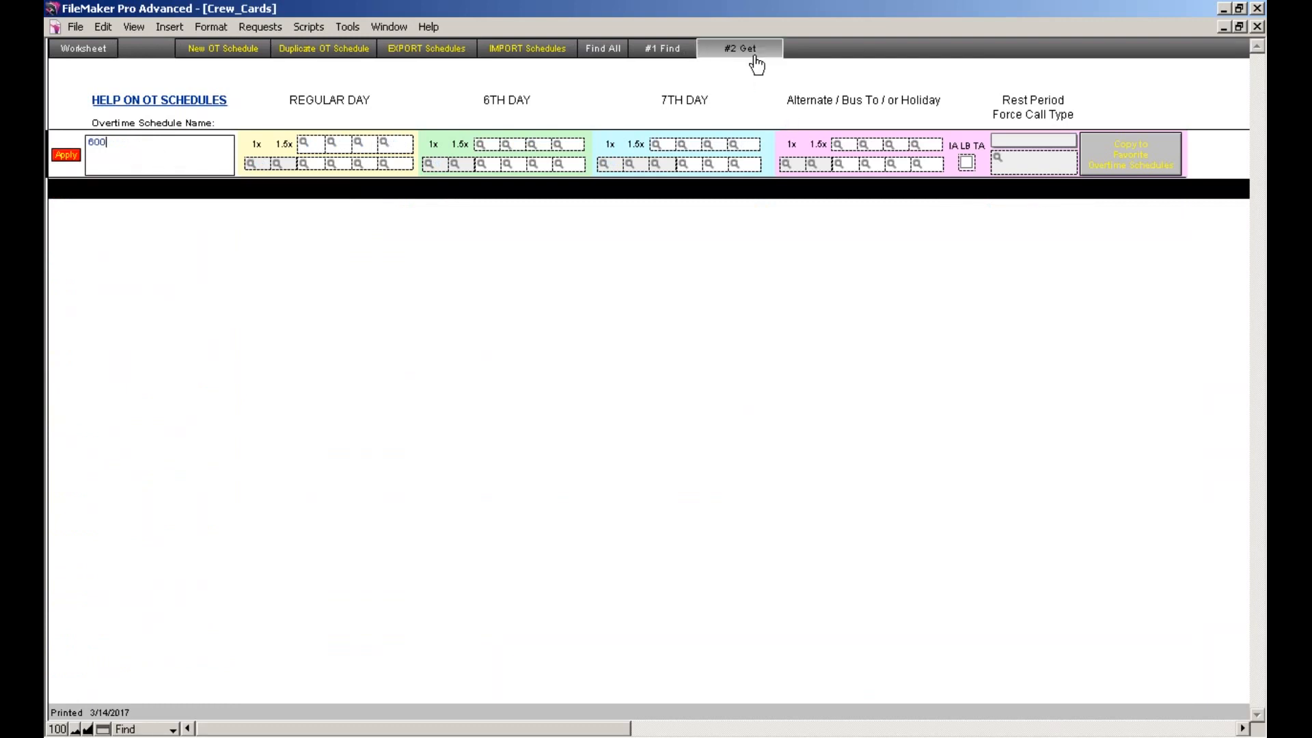
click(756, 59)
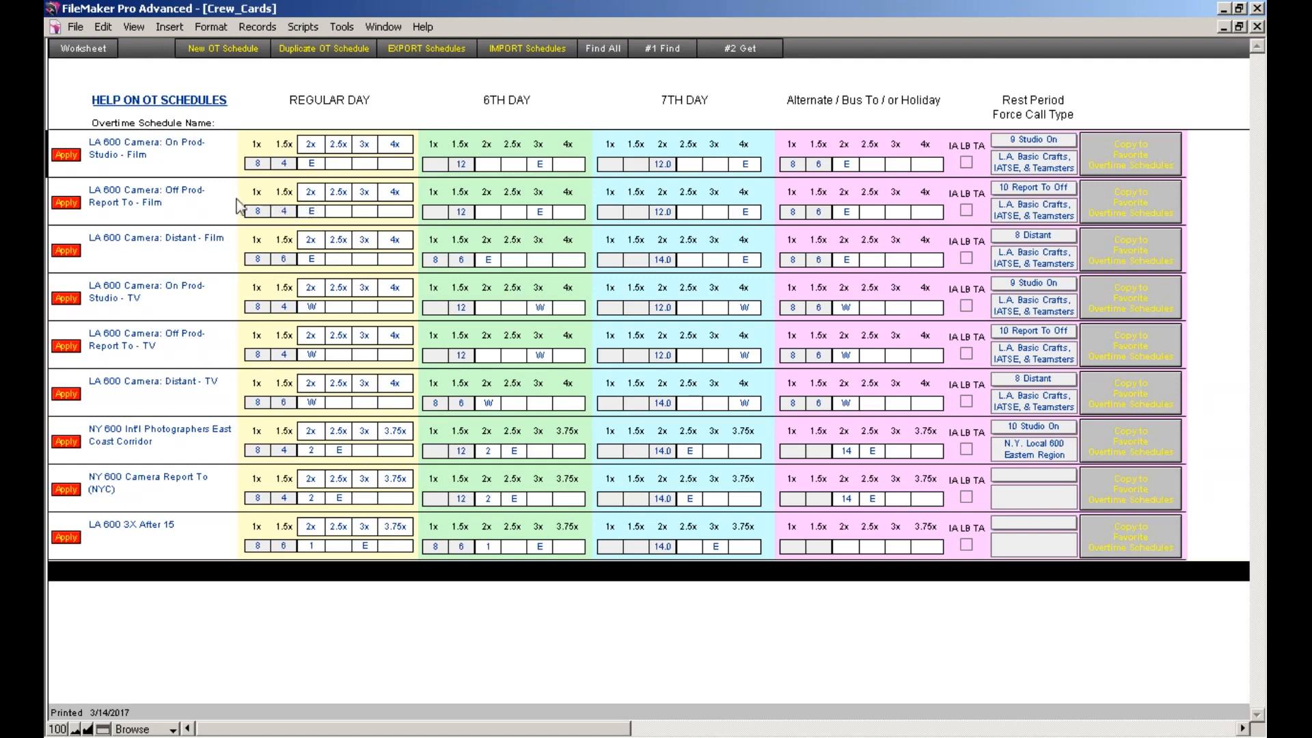
- Duplicate the LA 600 Camera: On Prod-Studio - Film schedule and rename the copy with a first name followed by 600
click(174, 157)
click(174, 157)
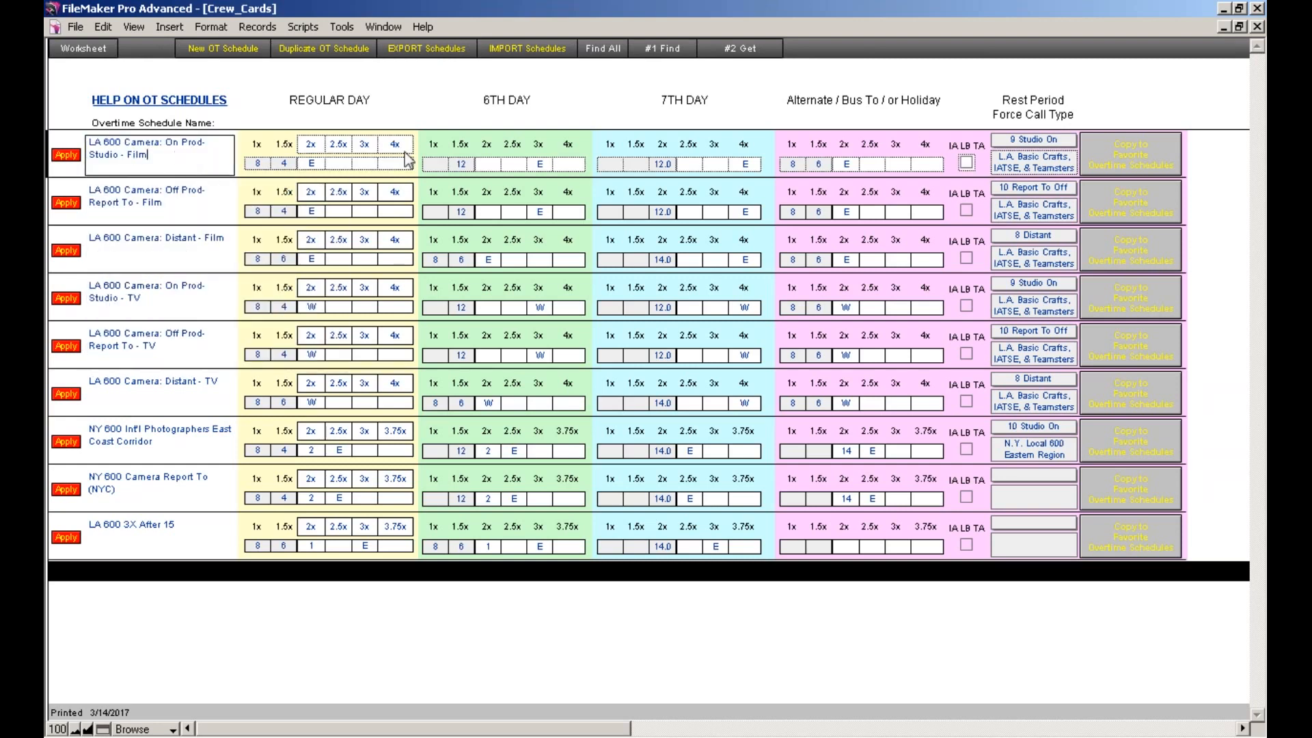
click(308, 63)
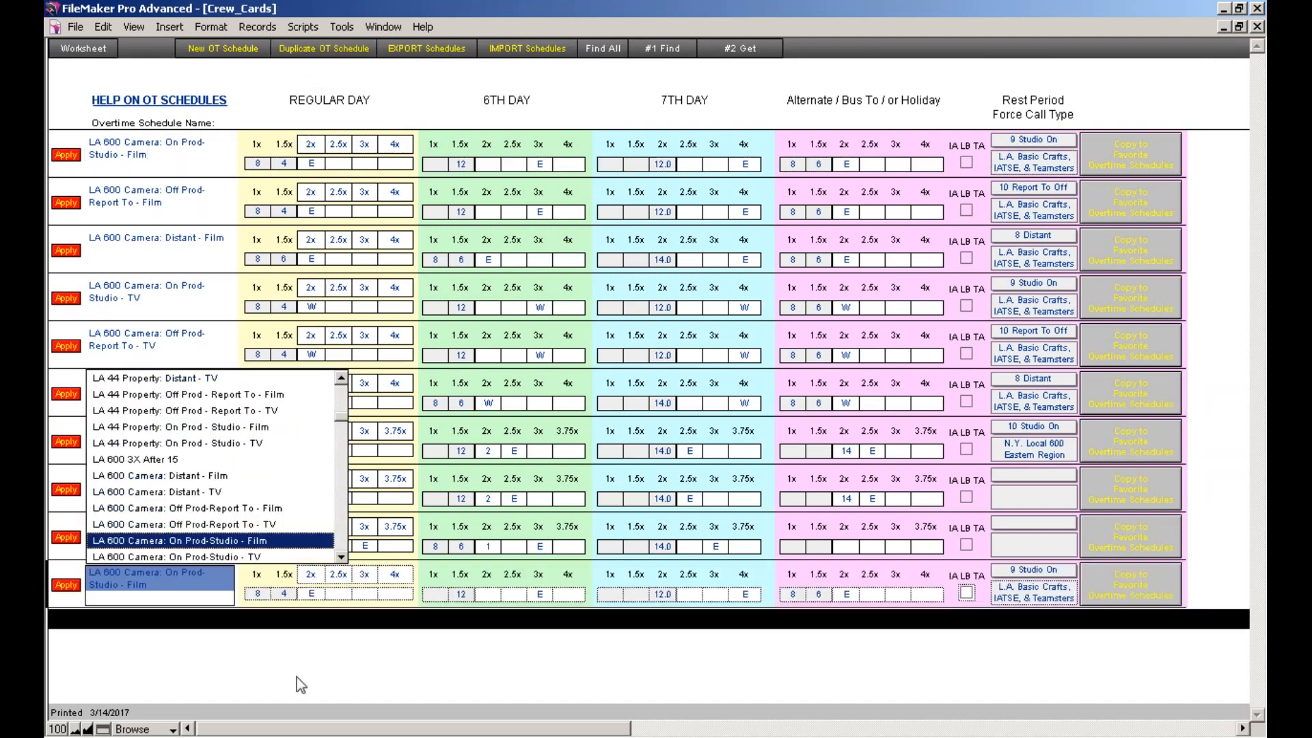
drag(190, 596, 50, 549)
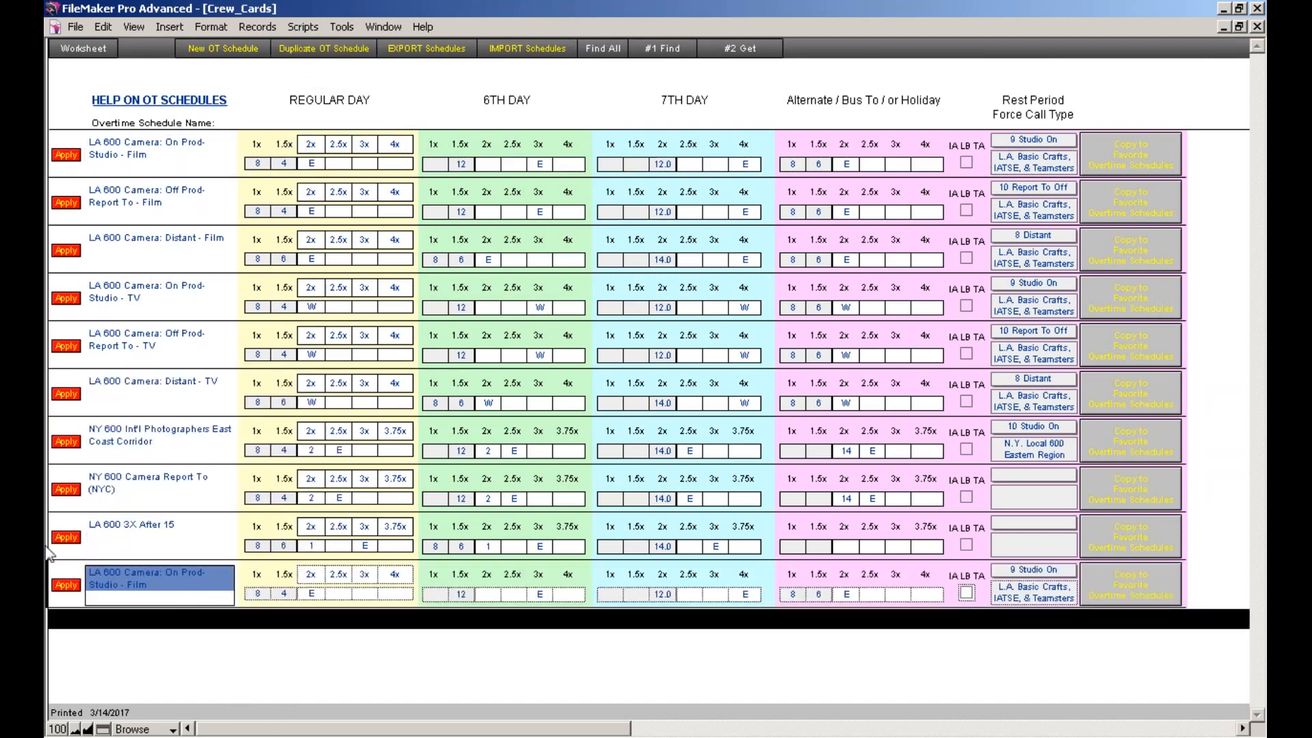
text(ROG)
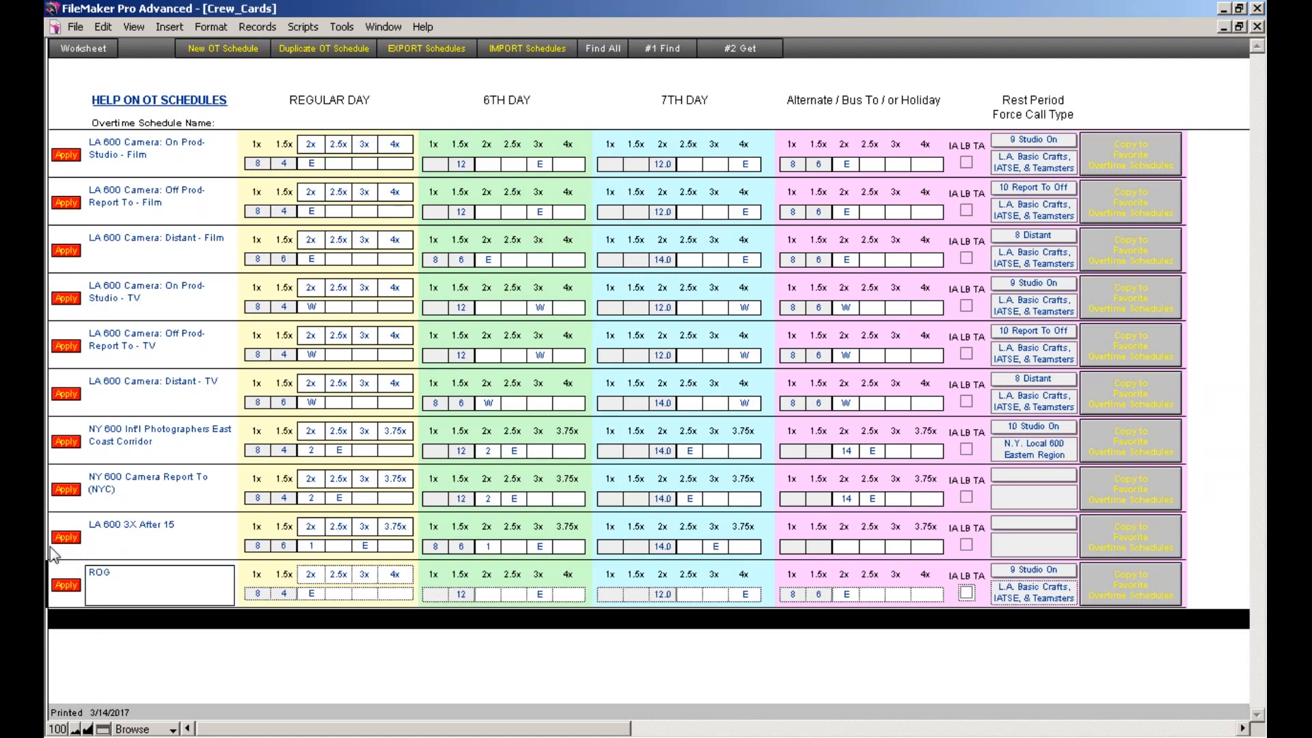
text(ER 600)
- In the duplicated schedule's 6th day, clear the 3x value and enter W for 2x
click(311, 594)
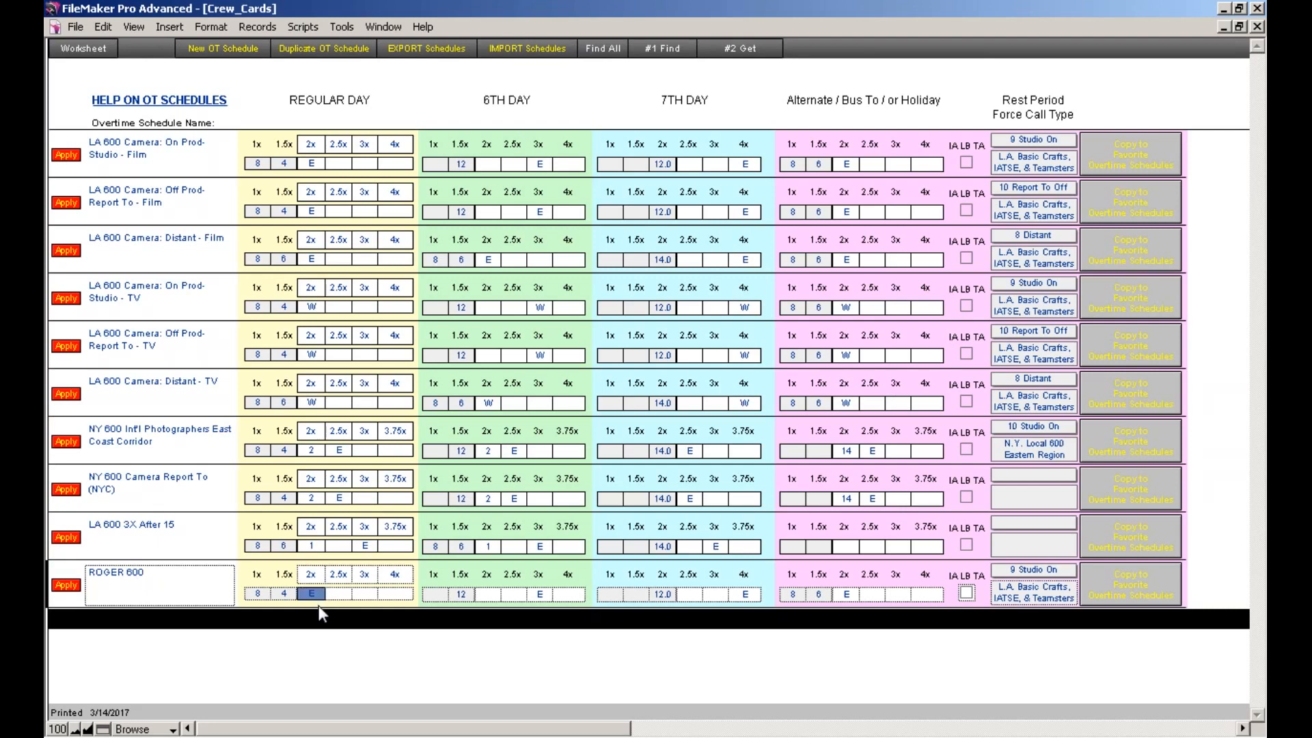
click(540, 596)
key(Delete)
click(488, 594)
text(W)
- In the duplicated schedule's 7th day, clear the 4x value and set 2x to 24
click(745, 595)
key(Delete)
click(663, 595)
text(24)
click(745, 678)
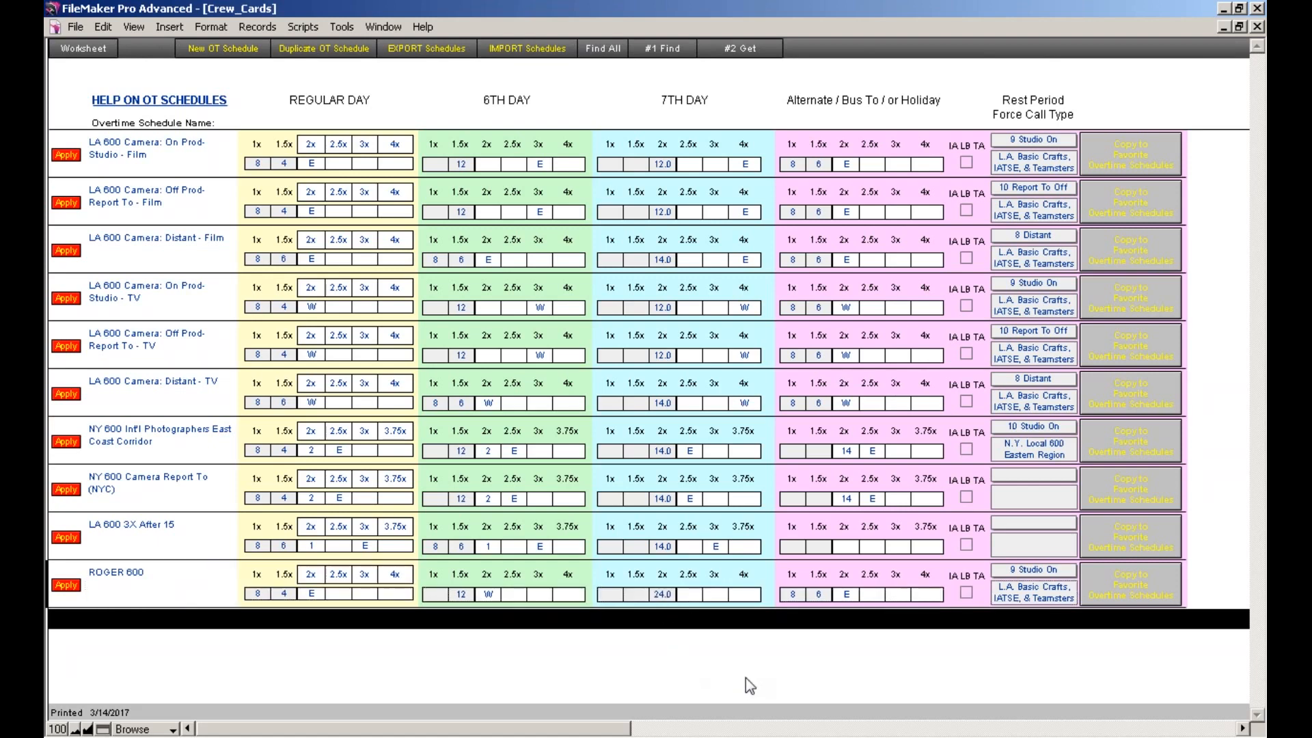
- Clear the 1x, 1.5x and 2x values of the duplicated schedule's Alternate / Bus To / or Holiday section
click(846, 594)
key(Delete)
click(818, 594)
key(Delete)
click(792, 594)
key(Delete)
key(Delete)
click(818, 675)
- Copy the customized 600 schedule to the favorite overtime schedules, and reopen the favorites from the worksheet
click(1133, 595)
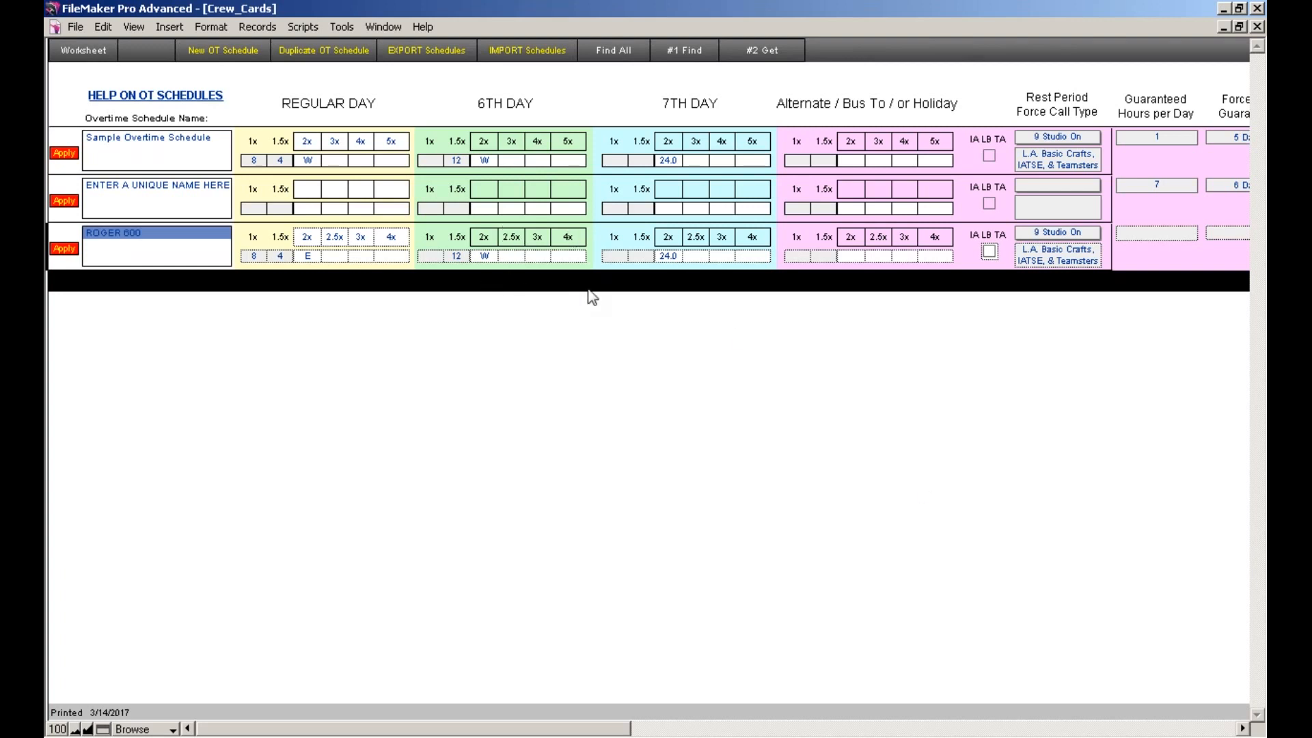
click(83, 50)
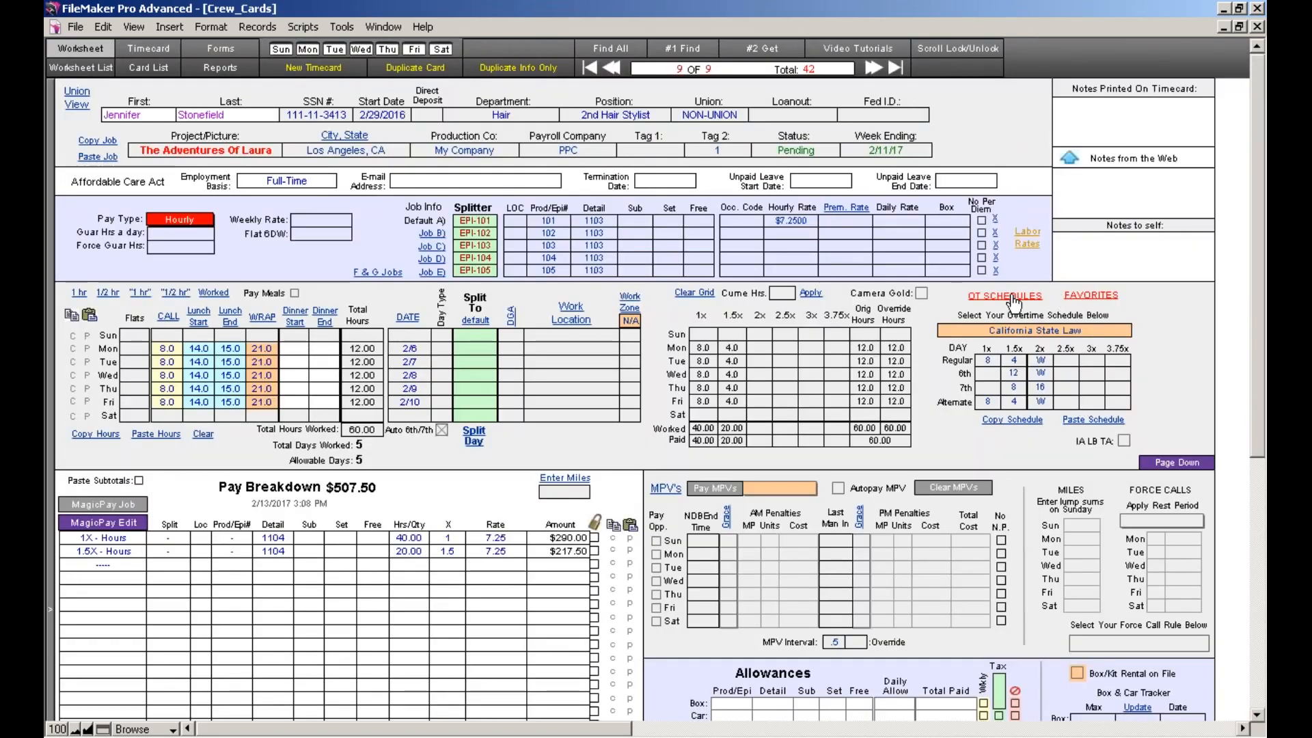
click(1087, 296)
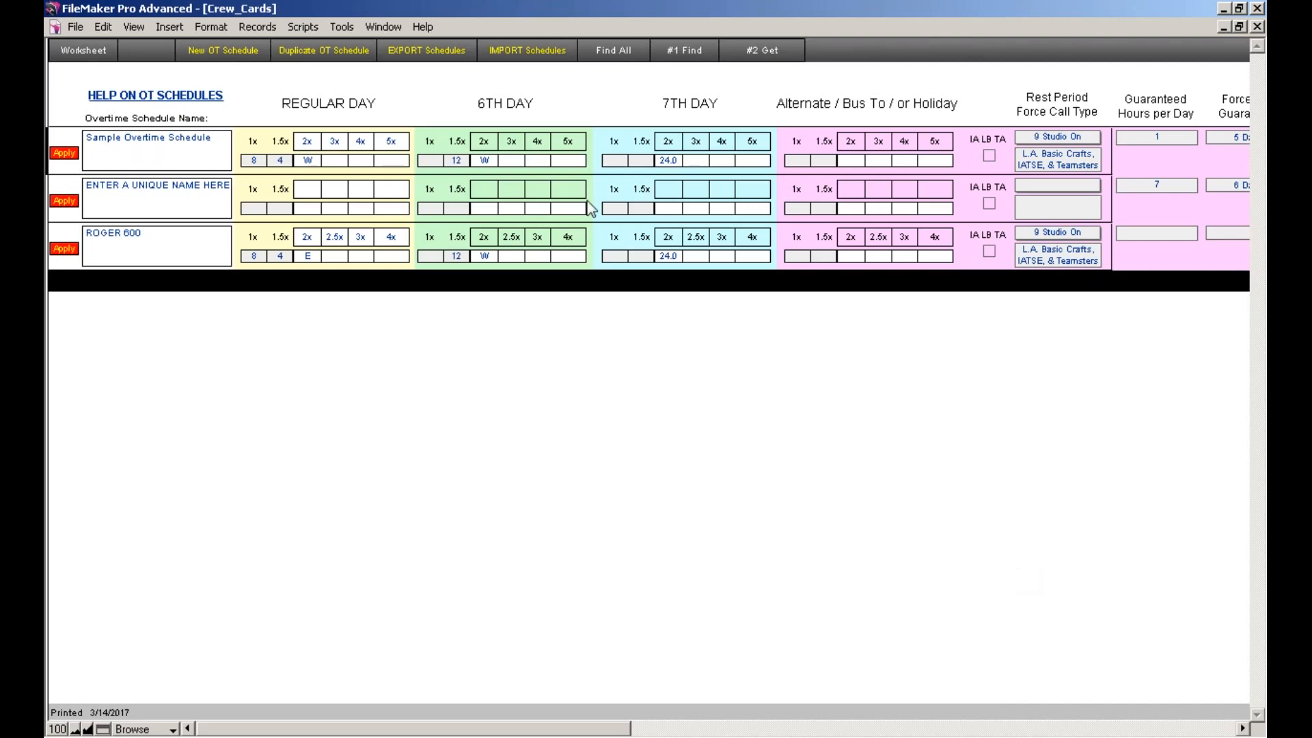
- Browse the full overtime schedules list and copy LA 78 Plumbers: On Prod - Studio - Film to the favorites
click(99, 51)
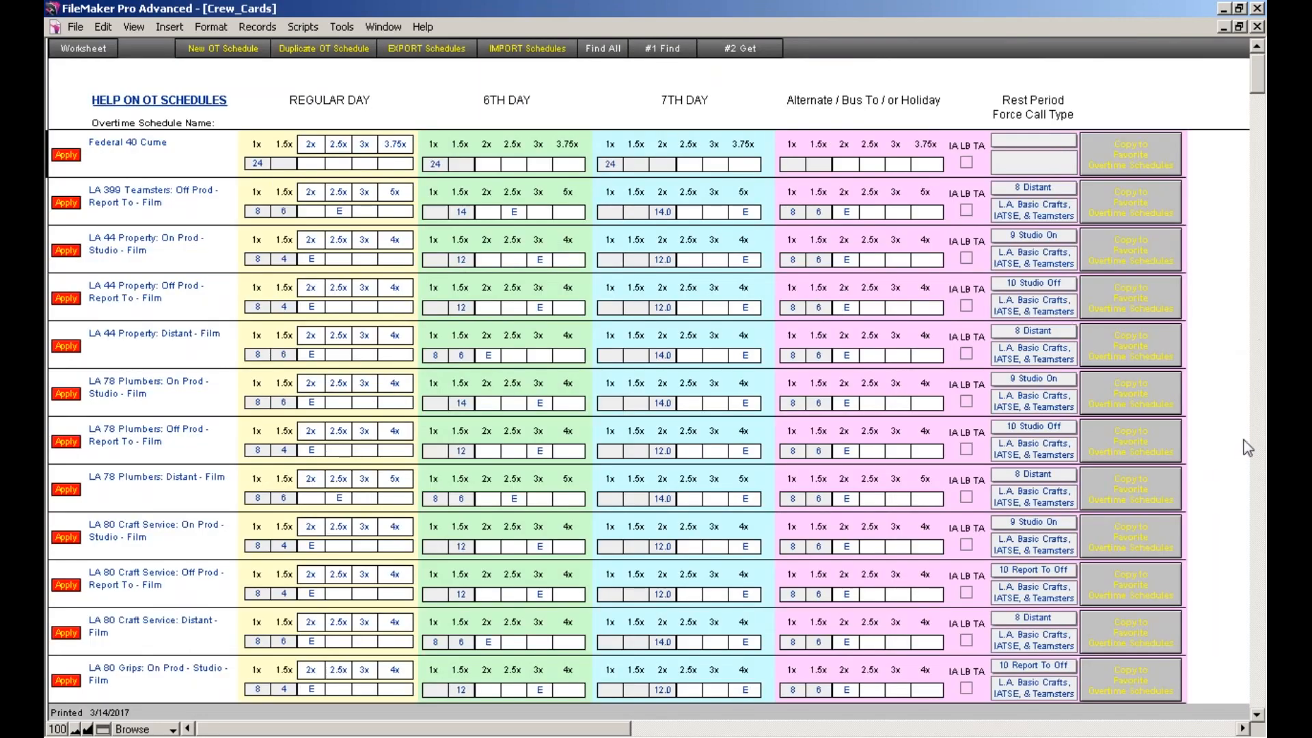
scroll(1242, 444, down, 5)
scroll(1241, 455, down, 10)
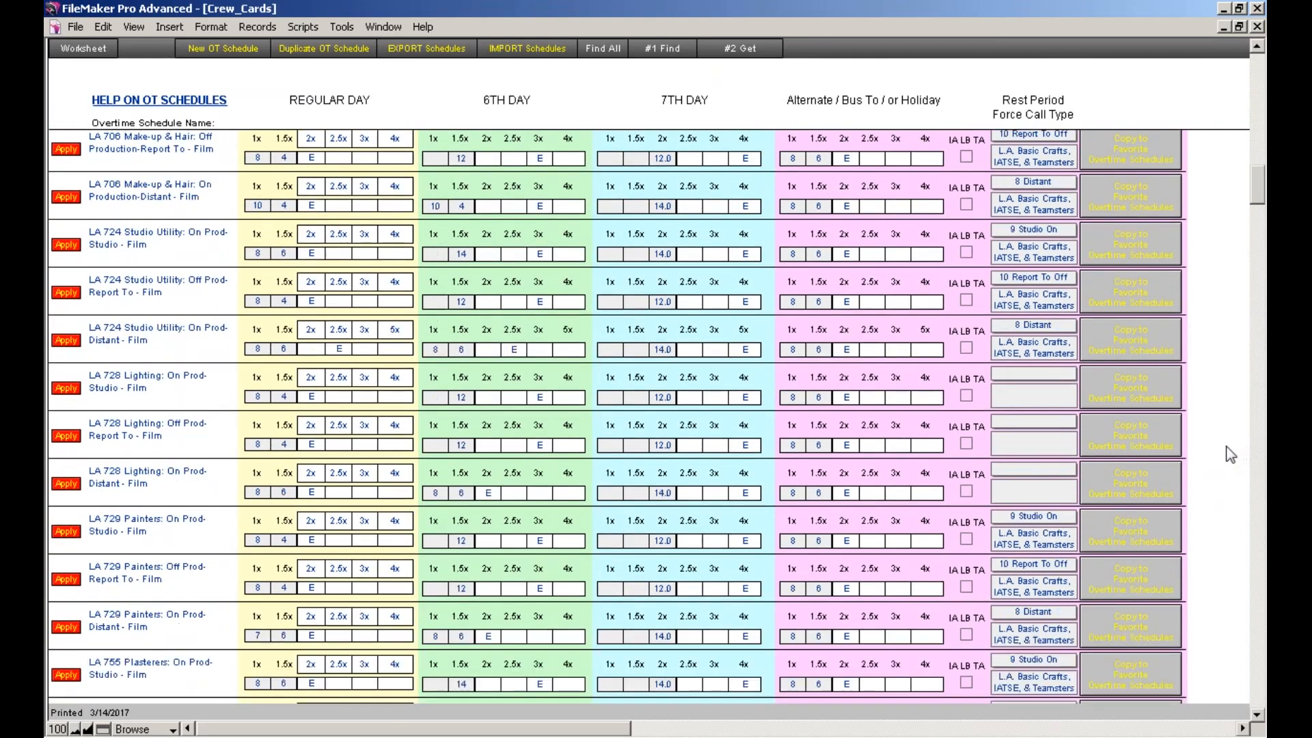
scroll(1228, 453, down, 12)
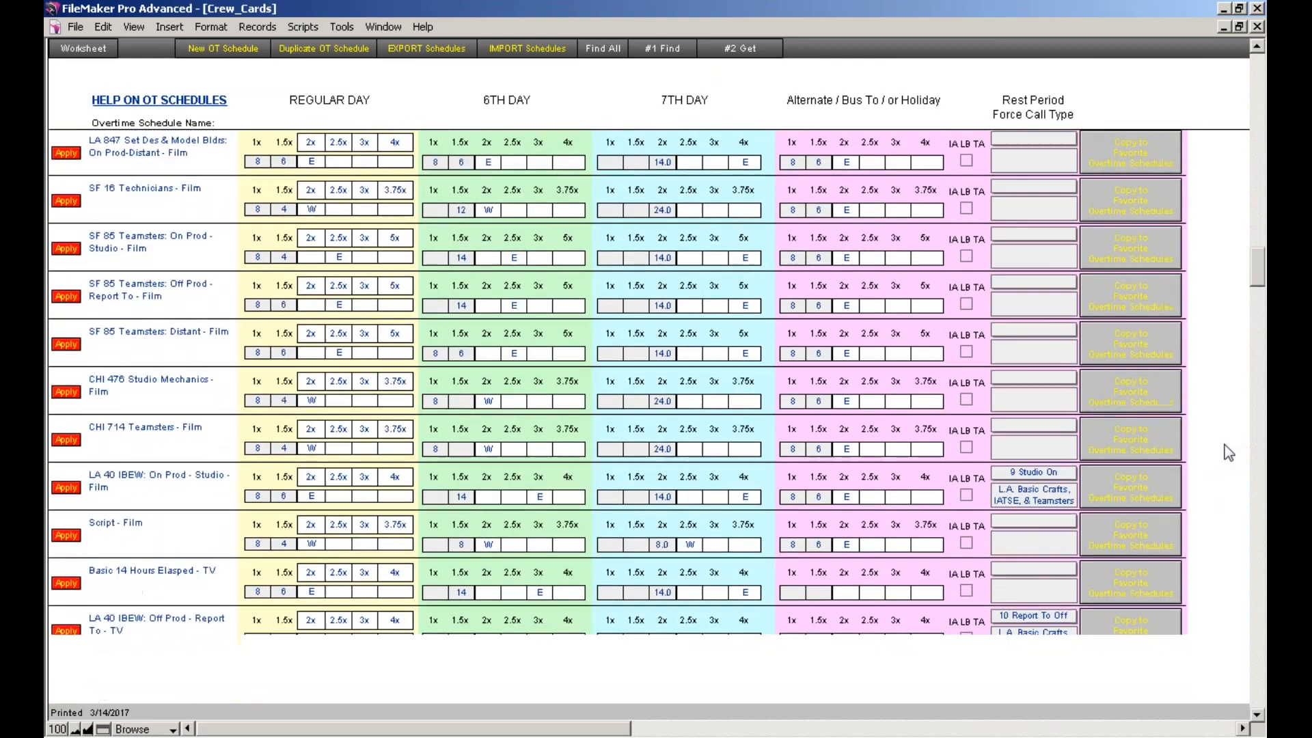
scroll(1228, 452, up, 11)
scroll(1228, 452, up, 10)
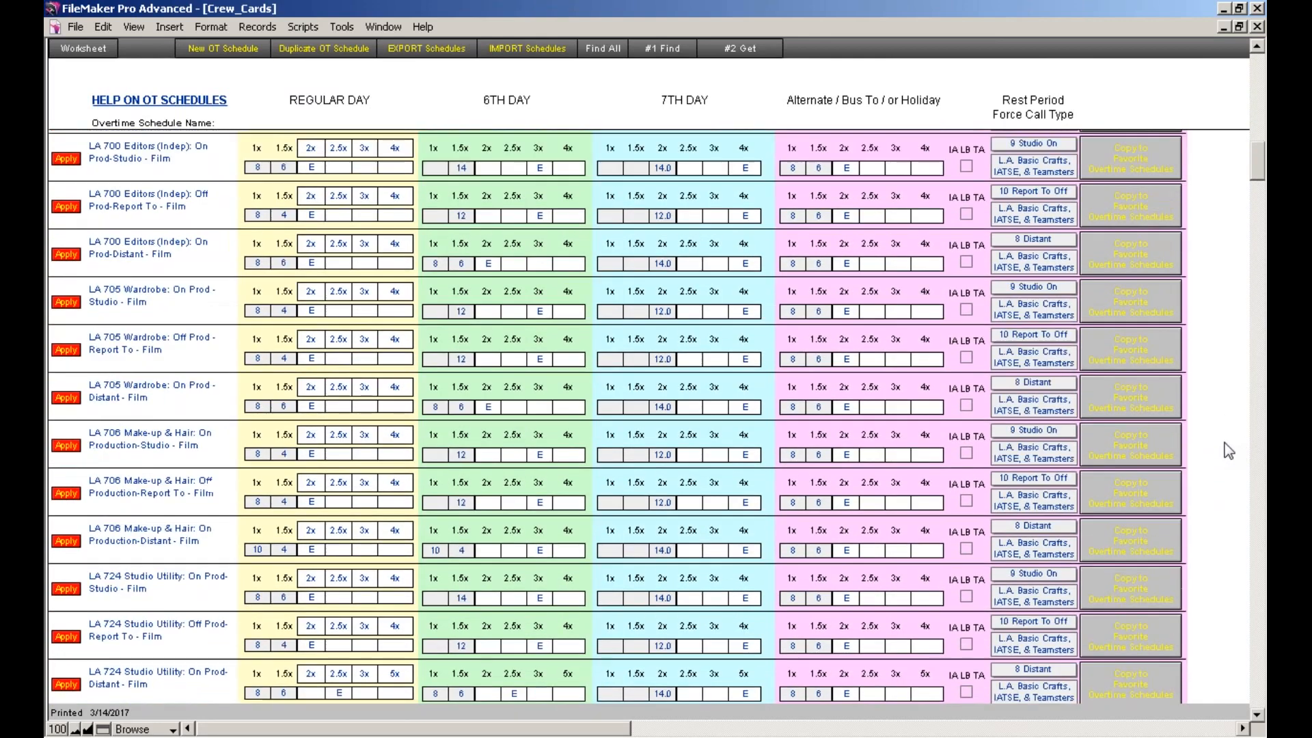
scroll(1228, 451, up, 10)
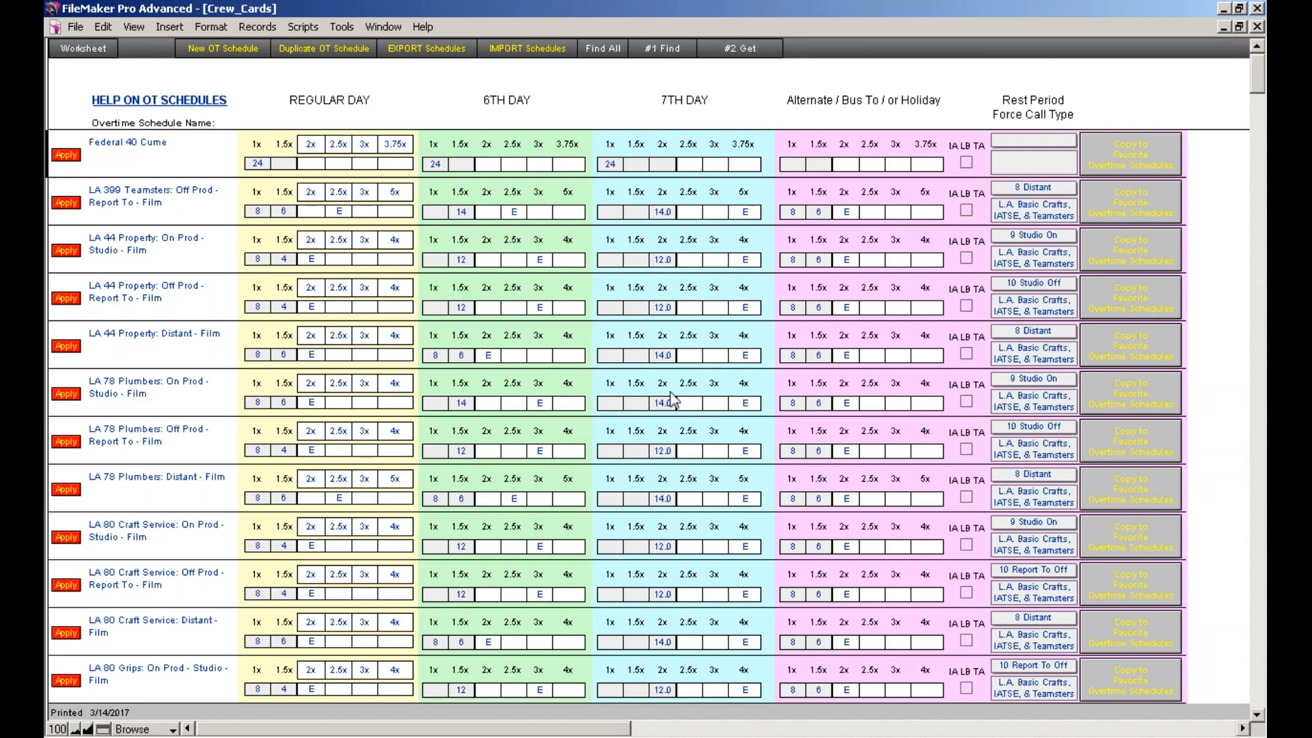
click(1155, 402)
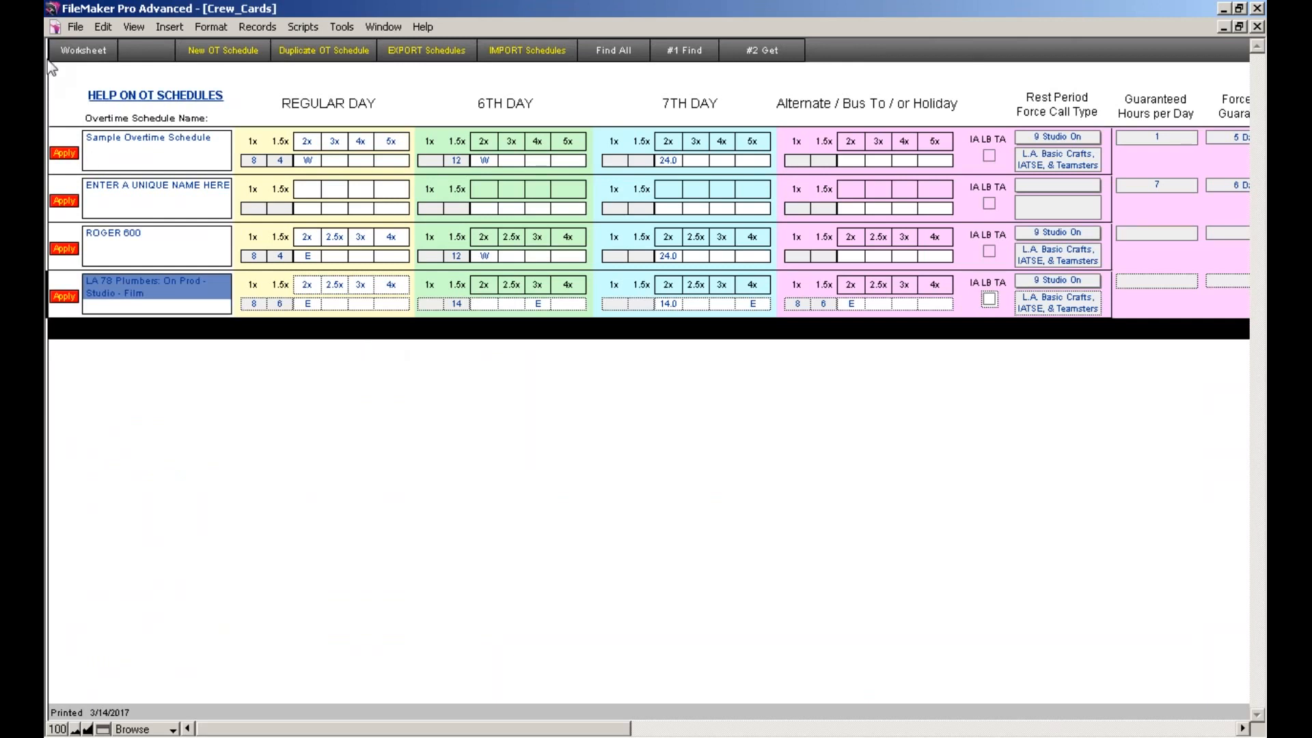
- Find the camera schedules in the full overtime schedules list and copy LA 600 Camera: Distant - TV to the favorites
click(84, 50)
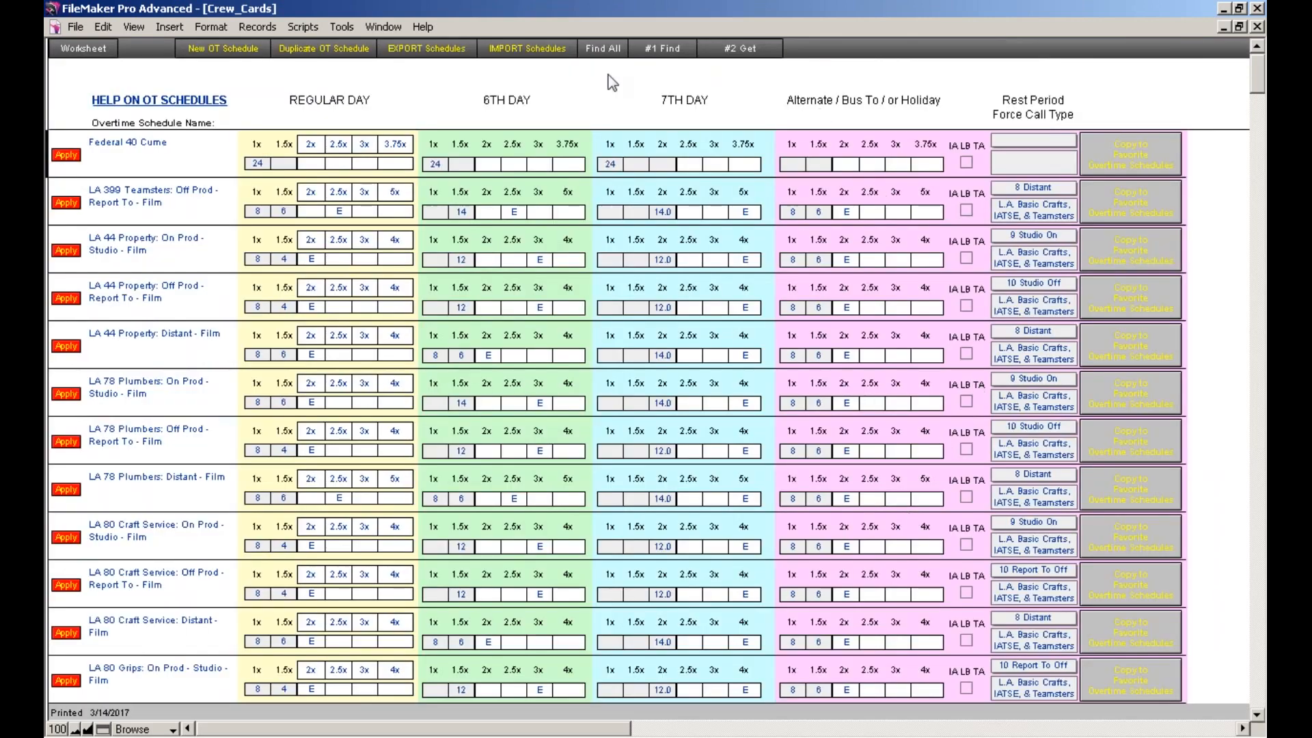
click(664, 49)
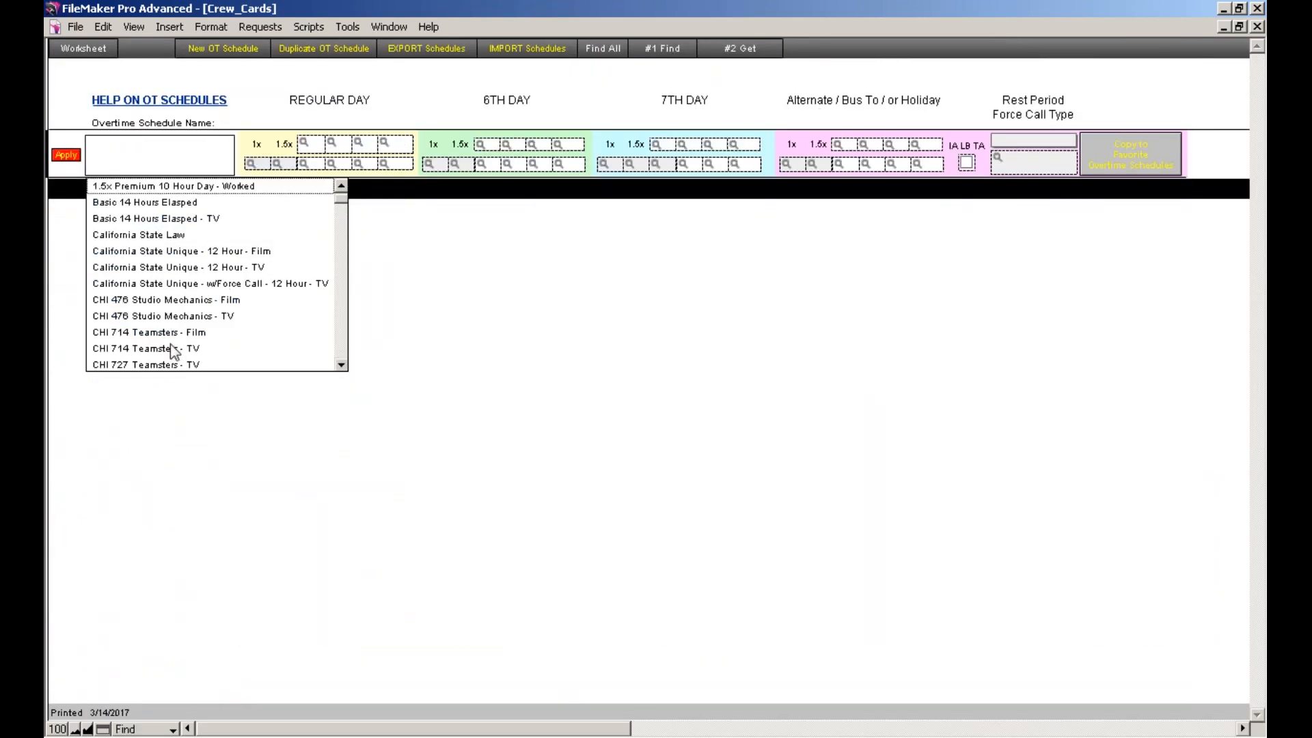
click(175, 161)
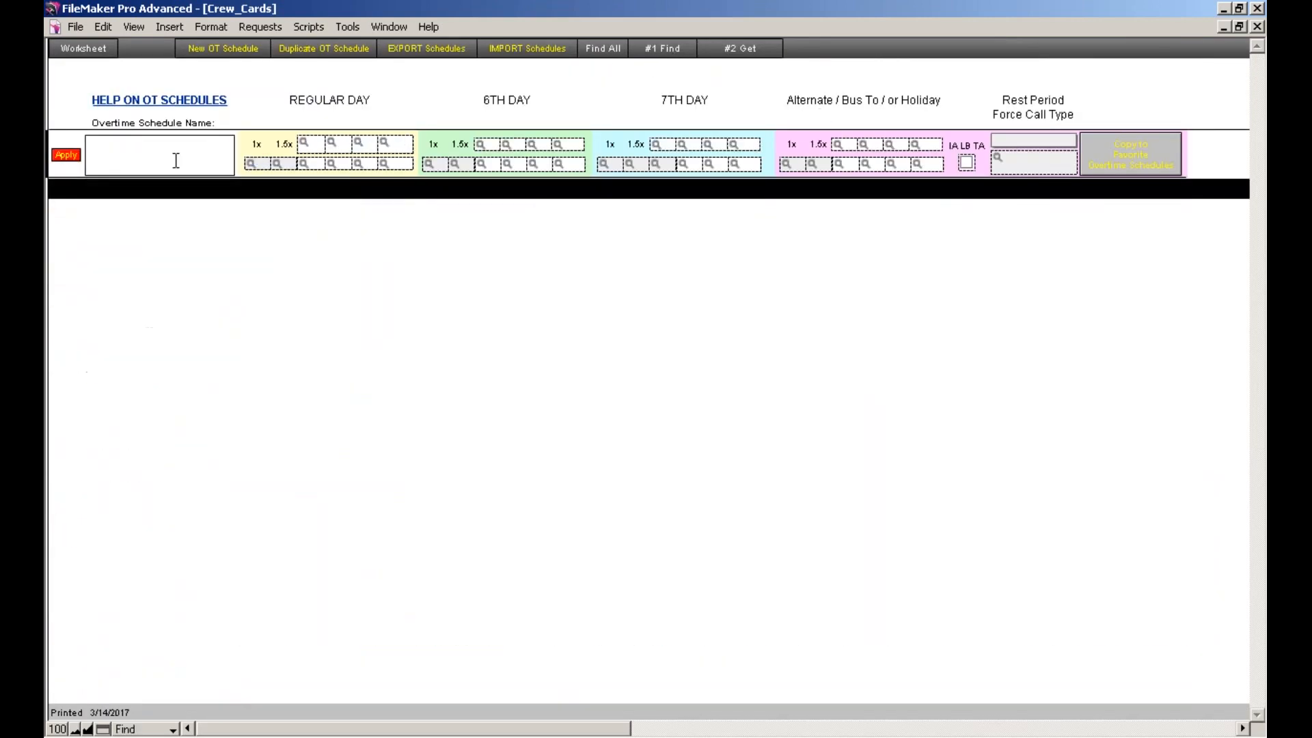
text(60)
key(BackSpace)
key(BackSpace)
text(oamera)
click(758, 55)
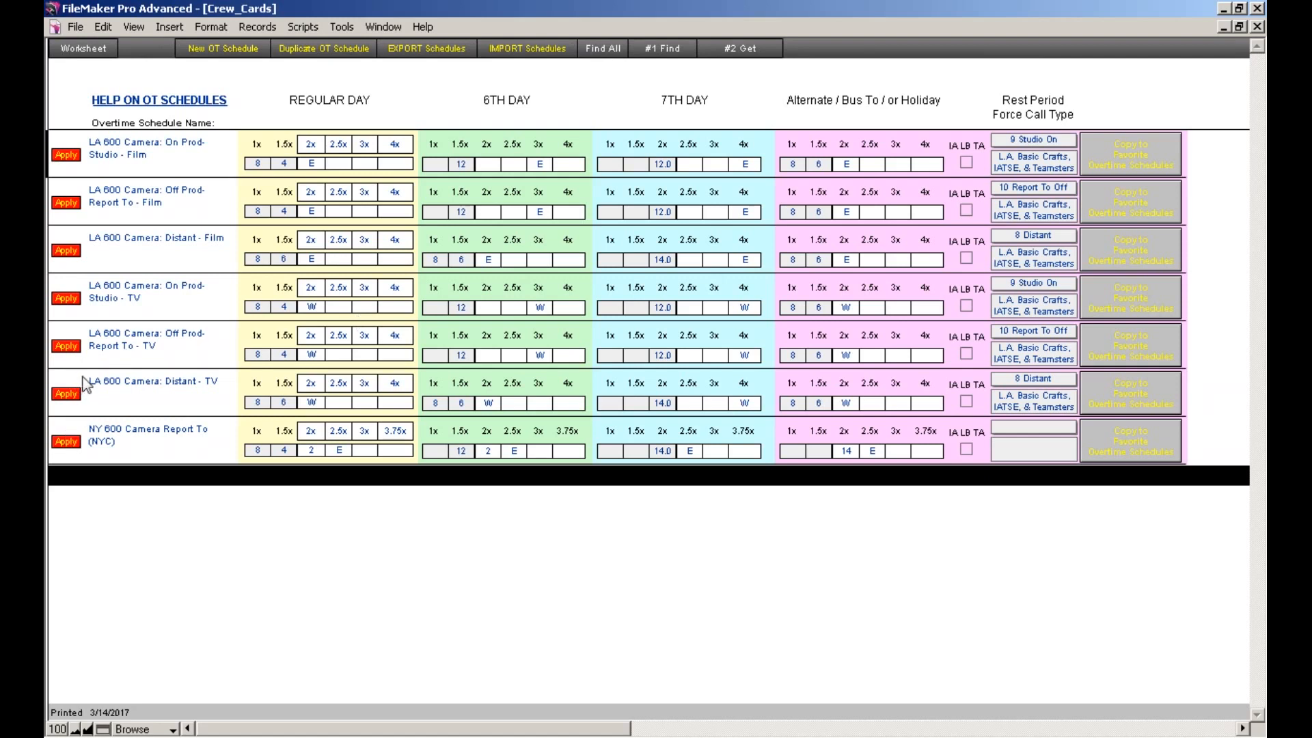
click(1138, 402)
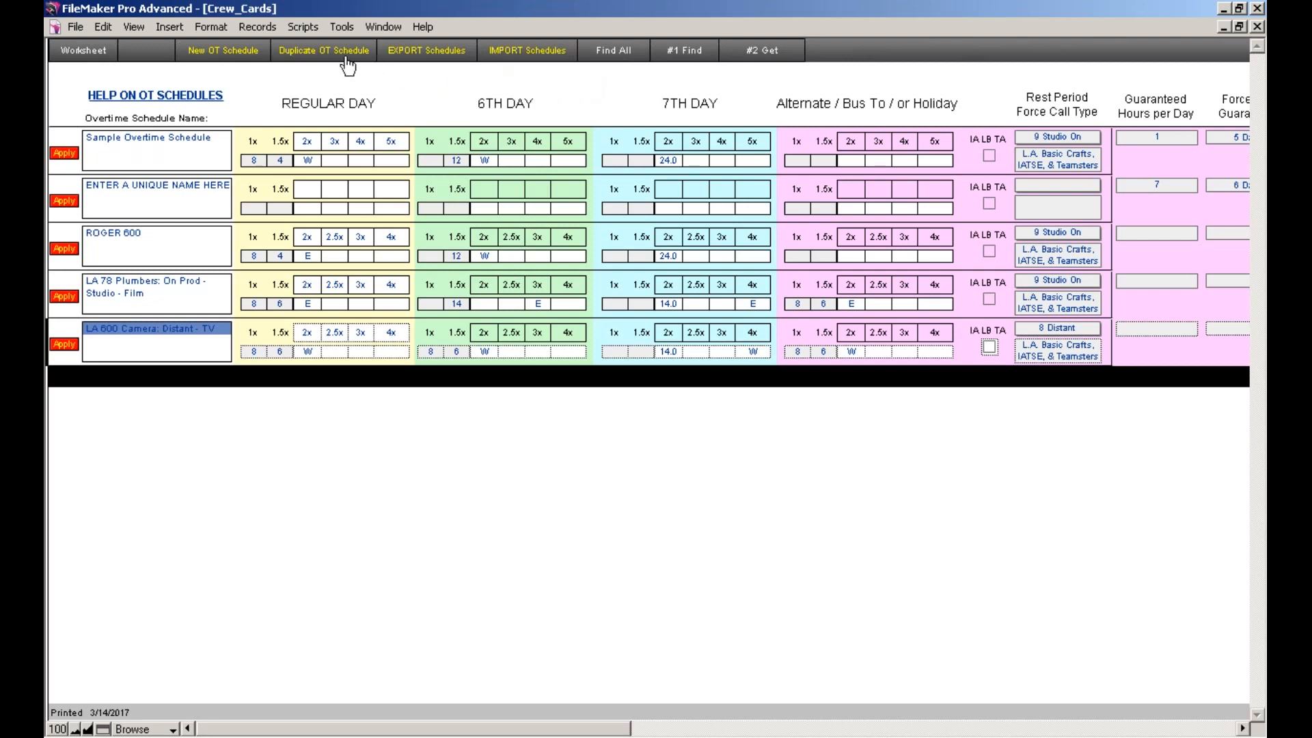
- Export the favorite schedules to the Desktop as a FileMaker Pro (.fp7) file named with a first name plus "ot sched", and return to the worksheet
click(424, 61)
click(760, 369)
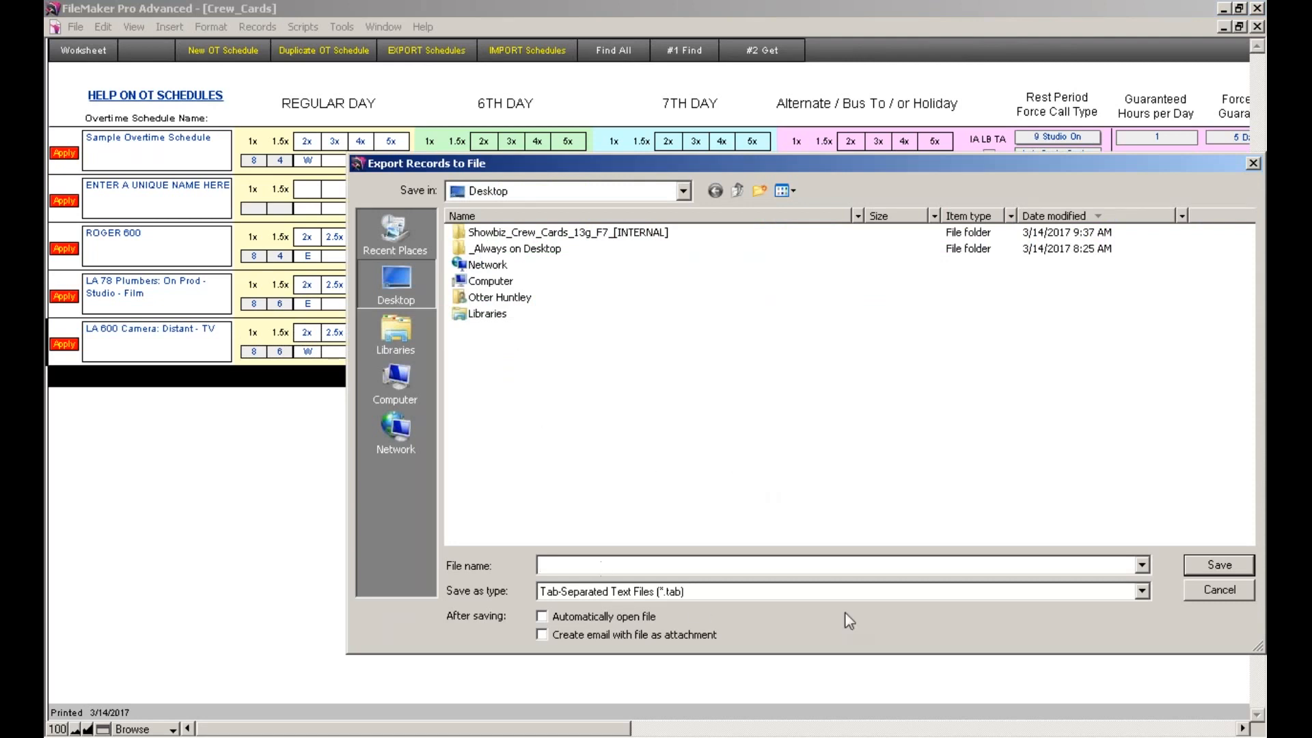
click(1142, 591)
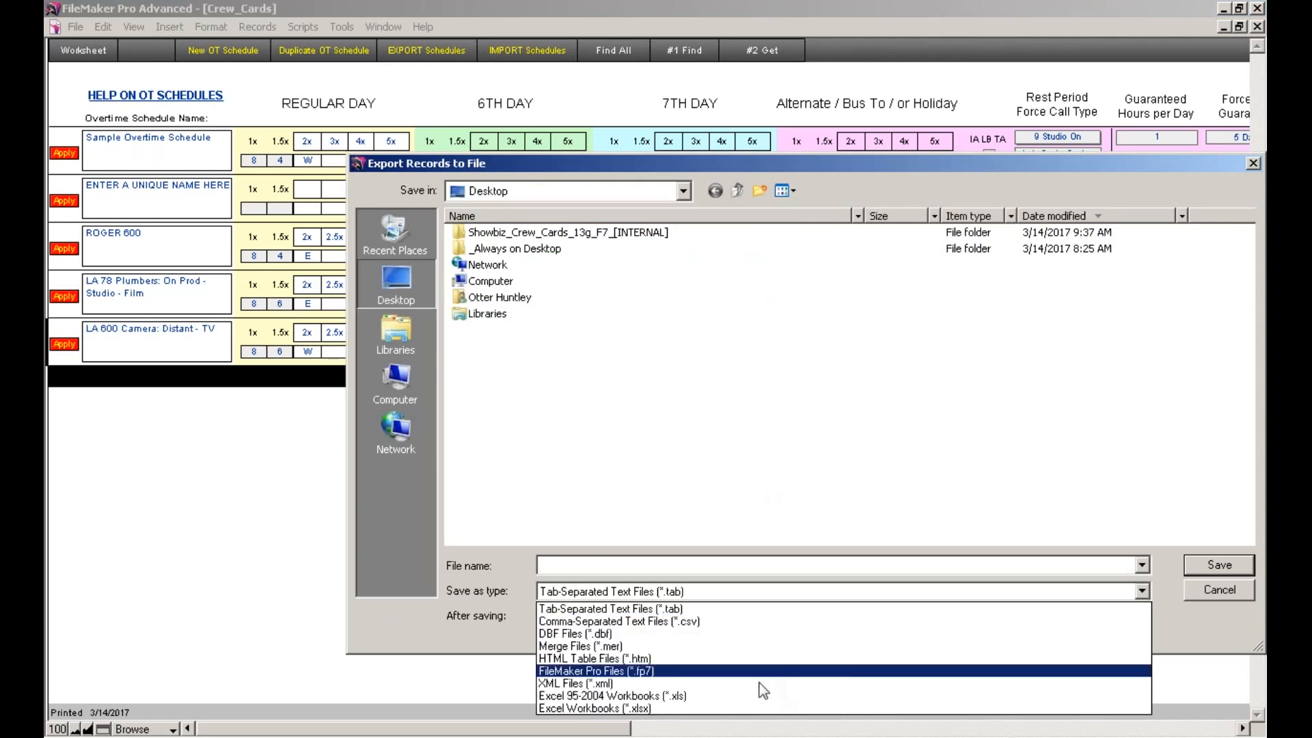
click(683, 671)
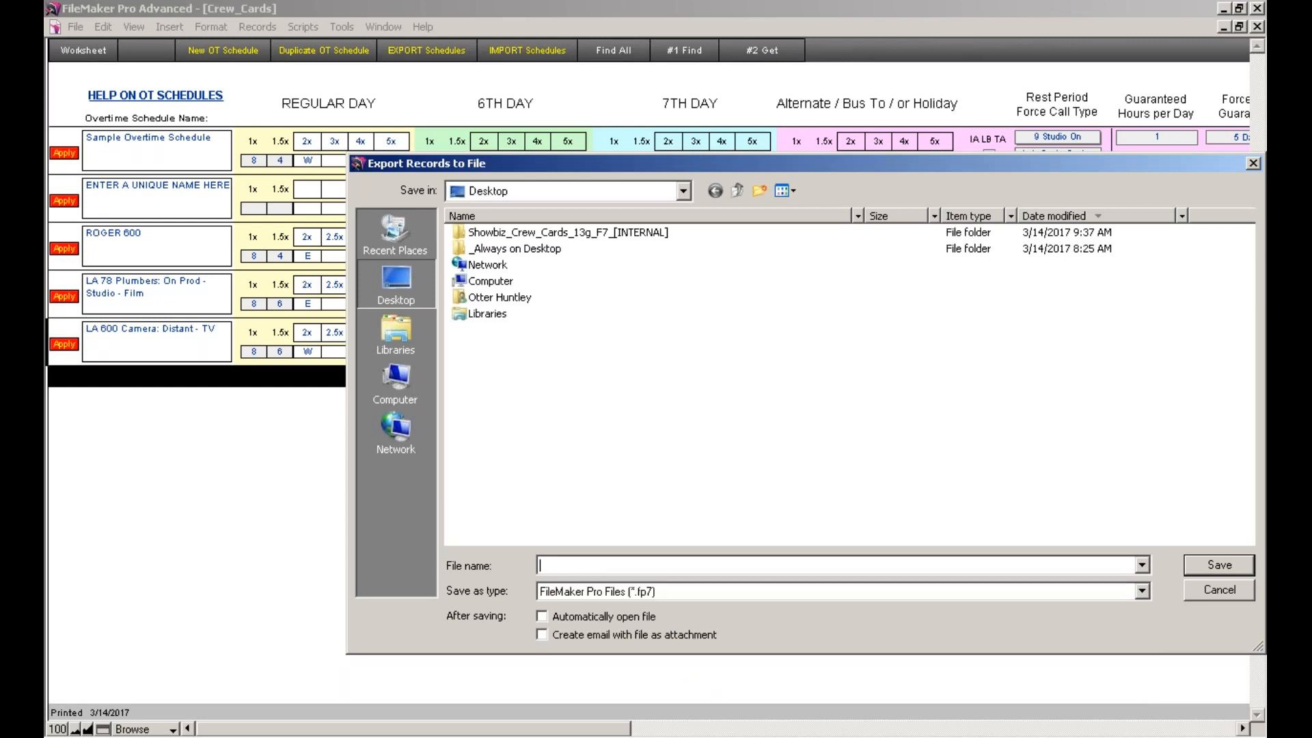
text(rogers ot sched)
click(1213, 564)
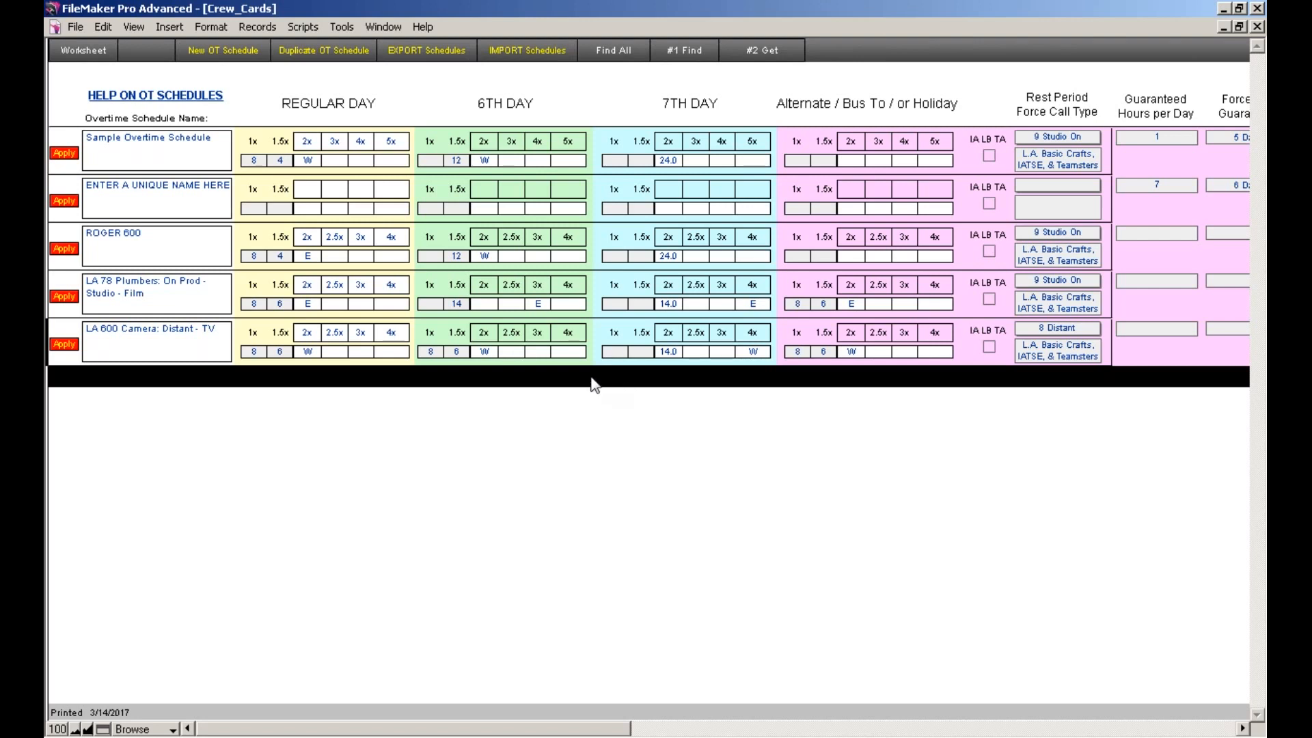
click(101, 61)
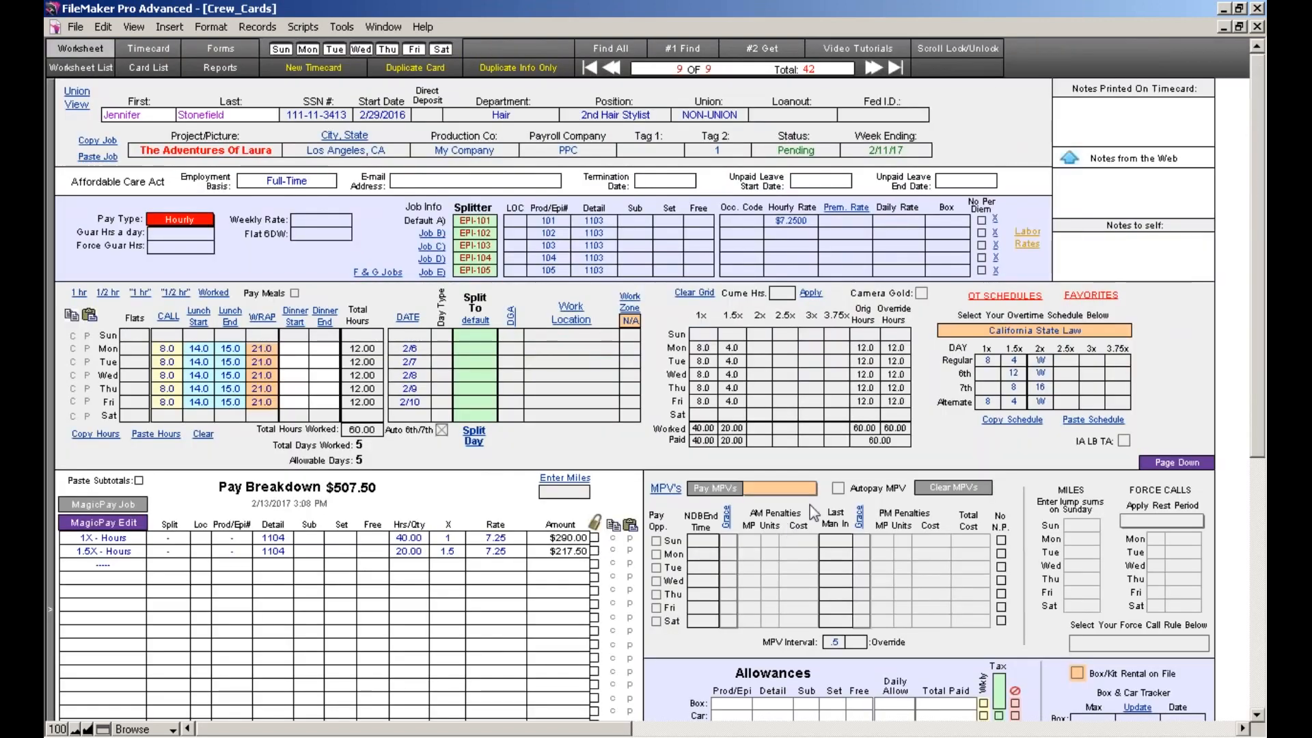
- Apply the customized 600 favorite overtime schedule to the timecard, and reopen the favorite schedules
click(1008, 297)
click(64, 248)
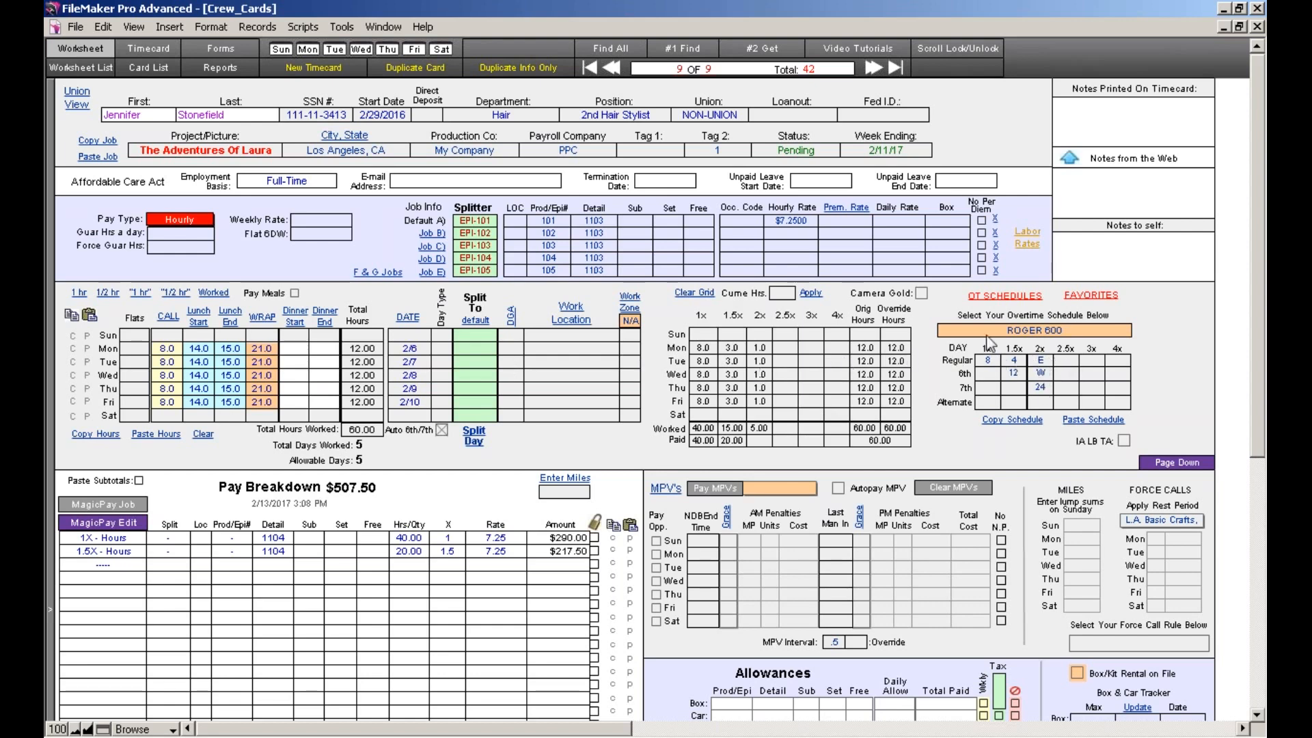
click(1069, 299)
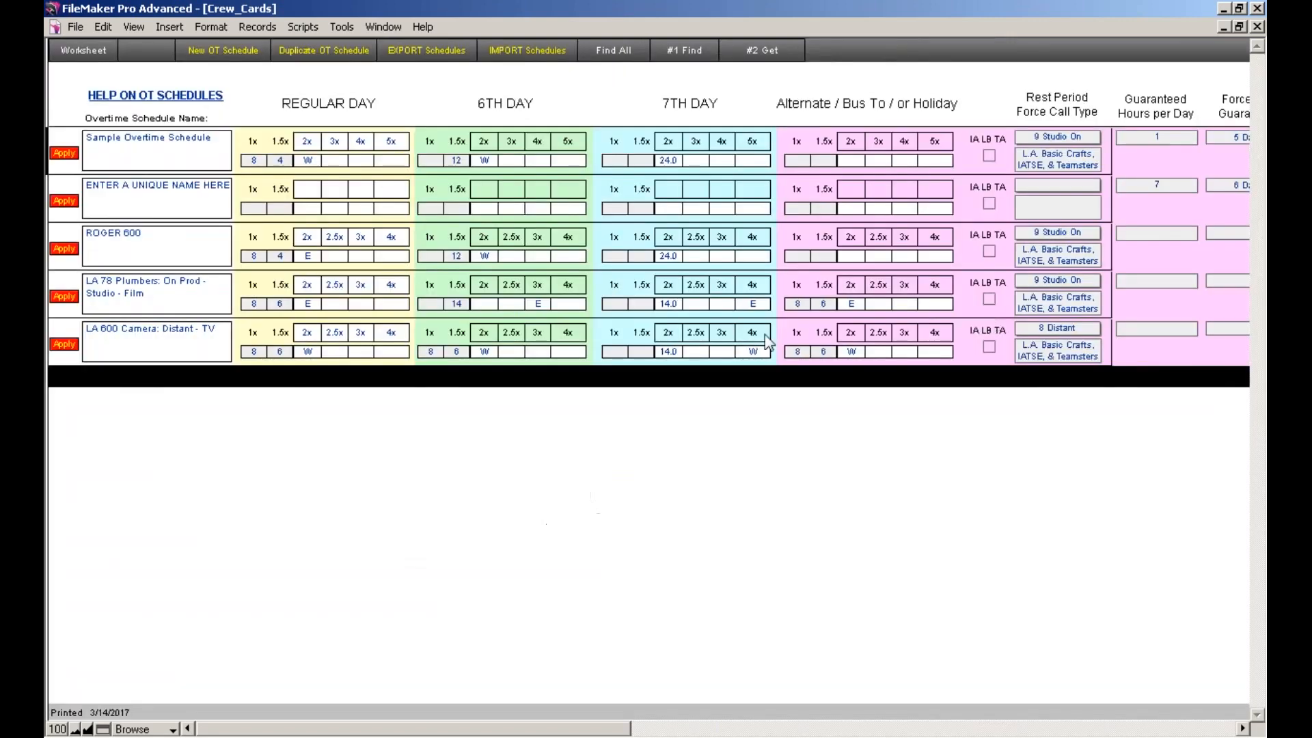
- Set the regular-day 2x value of the customized 600 schedule to W and apply the schedule to the timecard
click(318, 257)
text(W)
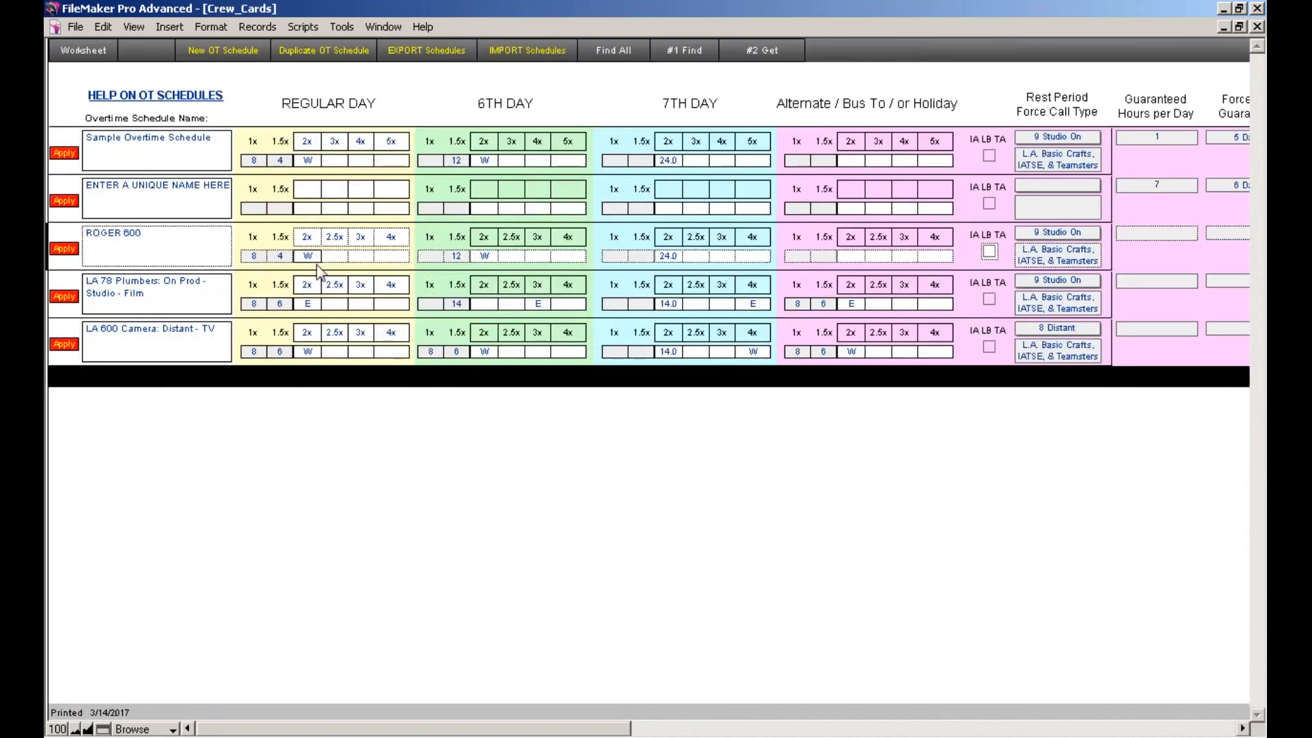
click(278, 413)
click(67, 246)
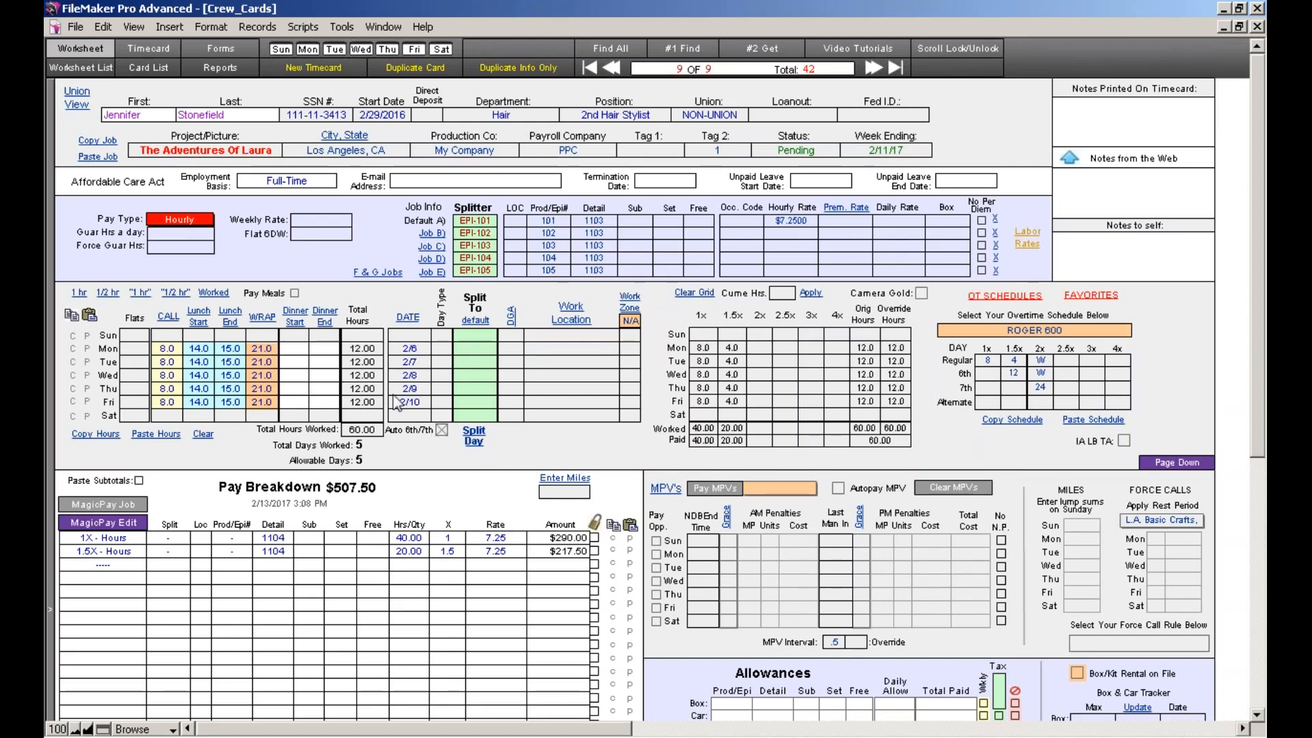
- Recalculate the timecard's pay breakdown with MagicPay Edit
click(123, 521)
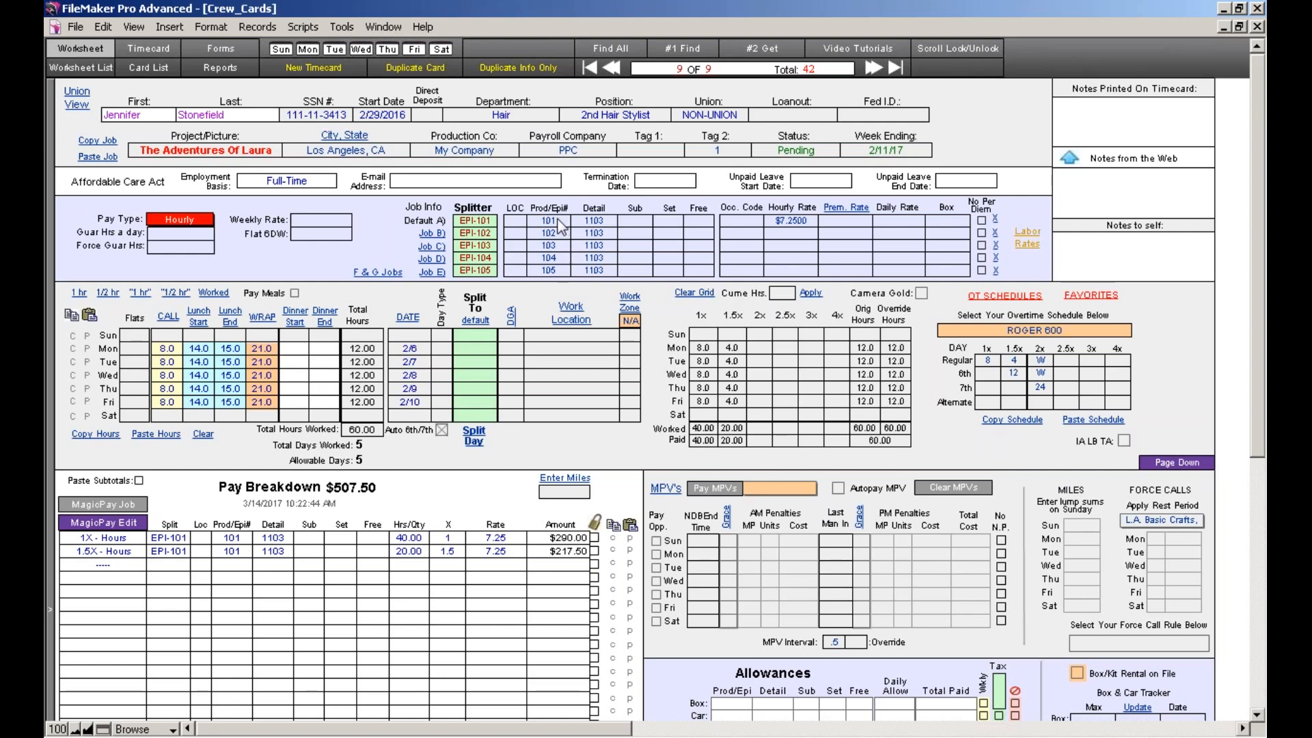
click(1135, 114)
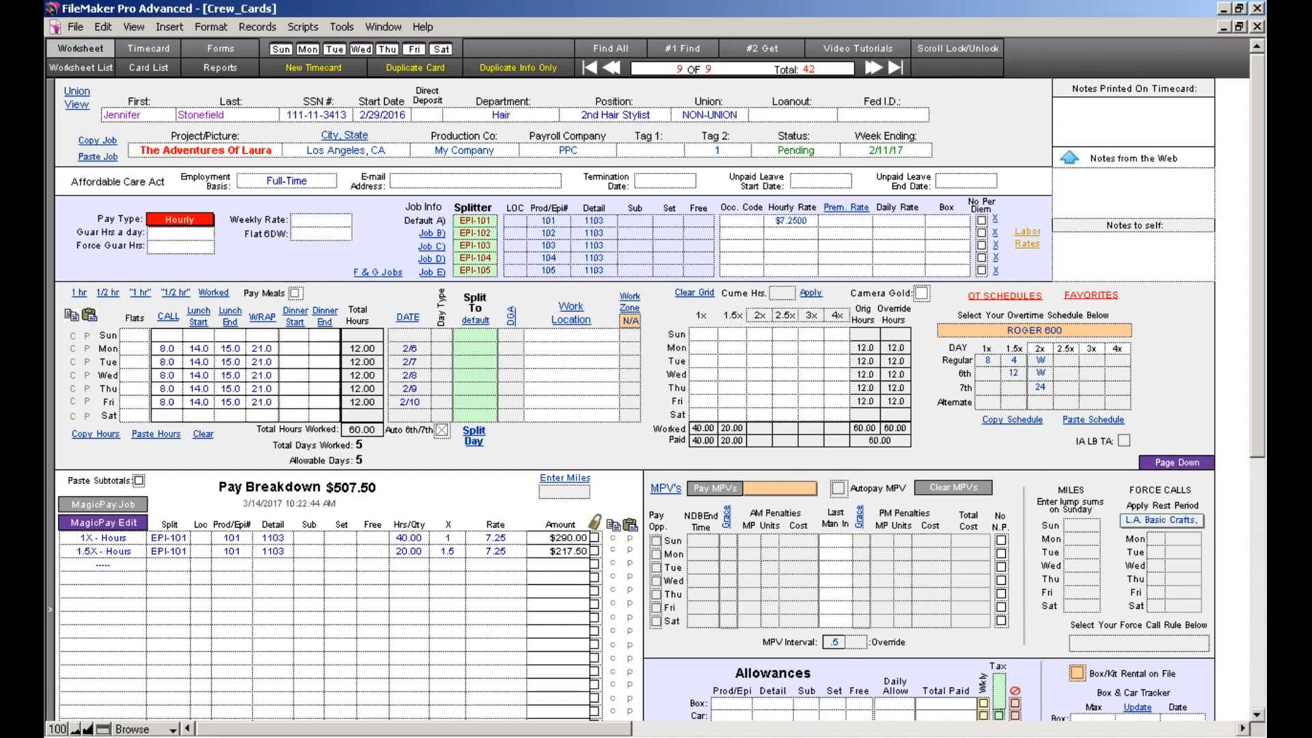
click(662, 325)
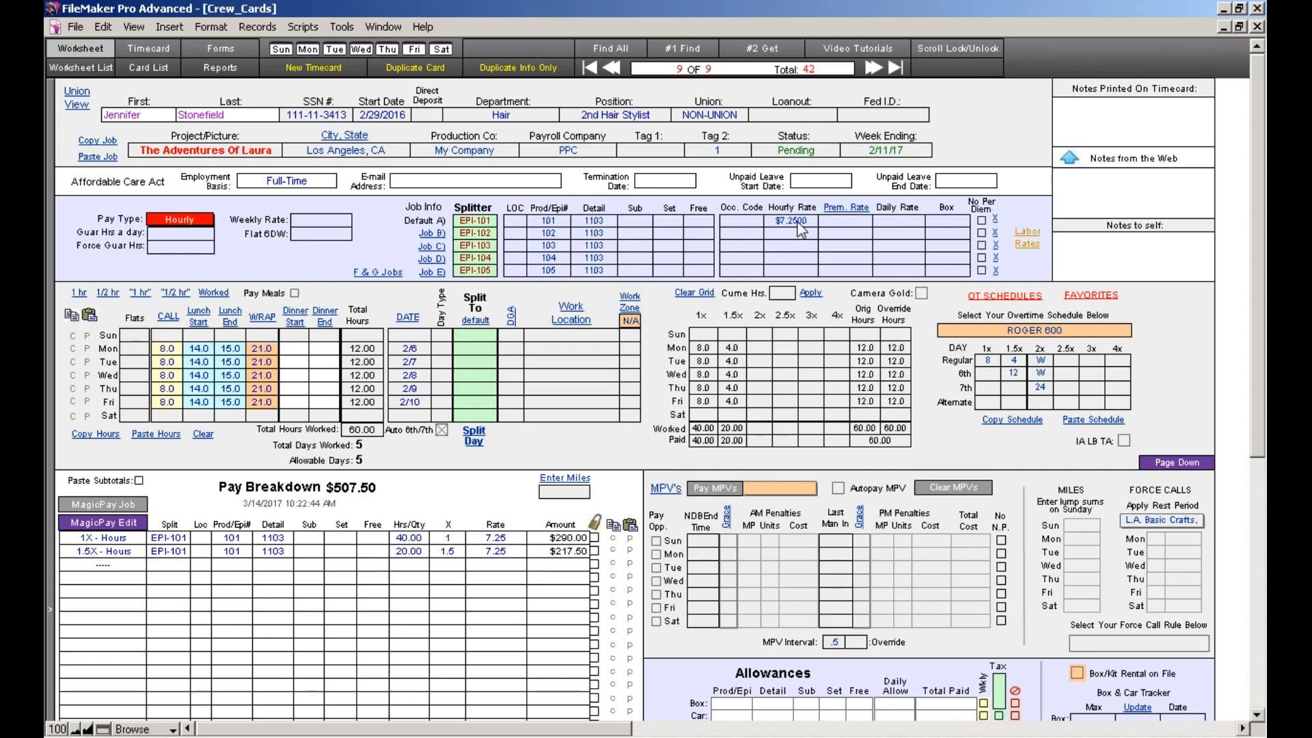
- Copy the default job's hourly rate to Jobs B through E
click(429, 237)
click(432, 249)
click(432, 259)
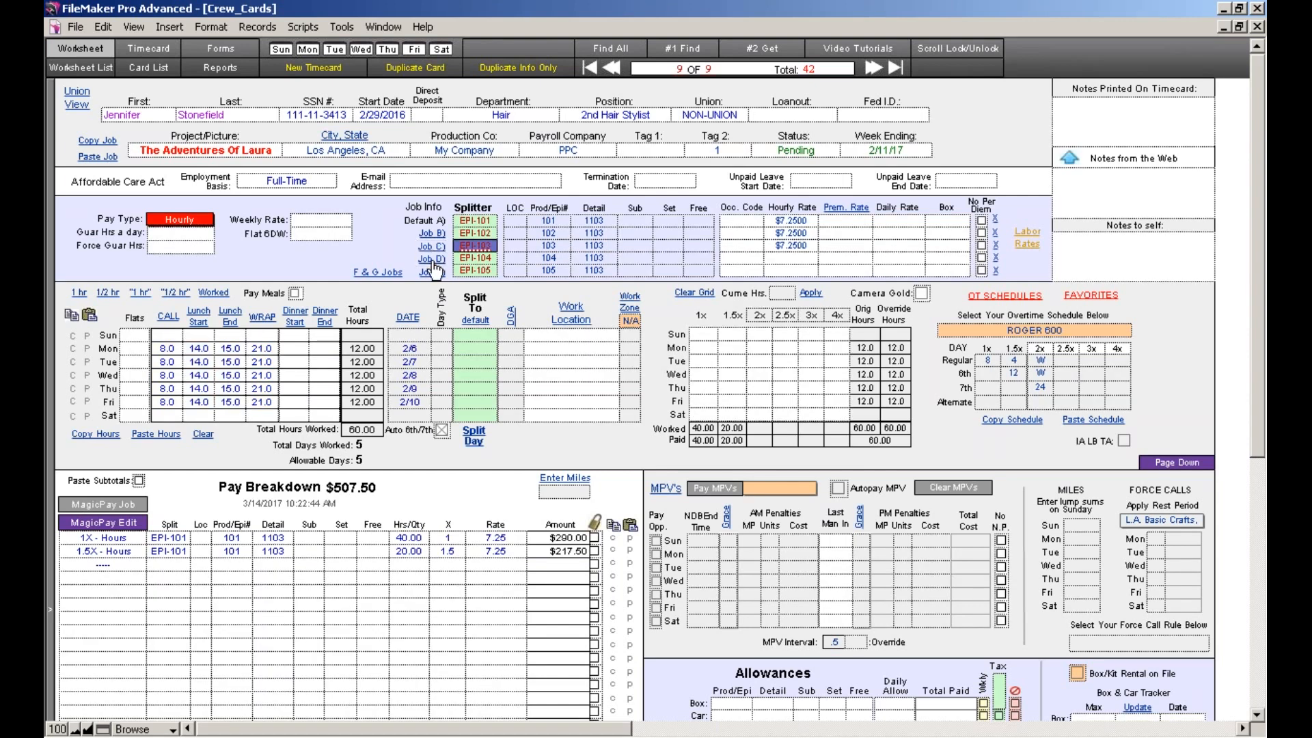
click(432, 272)
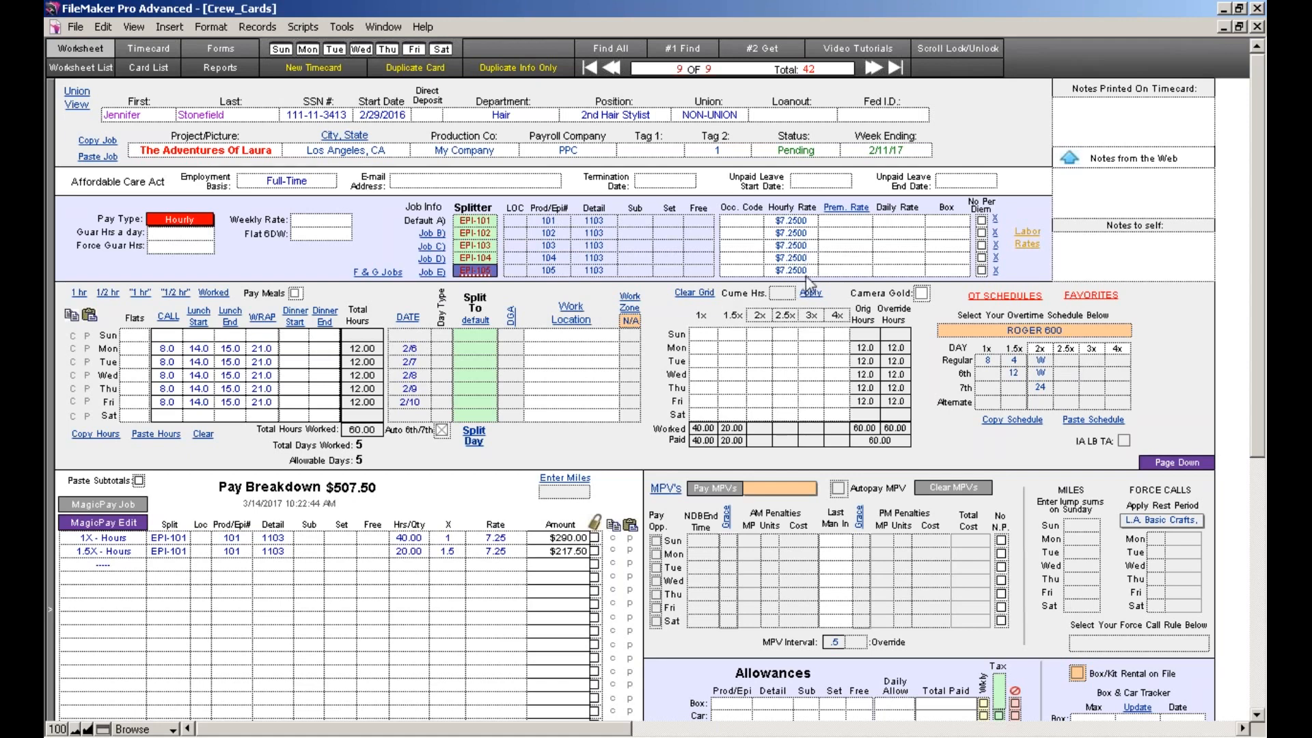
- Set the default job's hourly rate to $35.25 and copy it to Jobs B through E
click(806, 220)
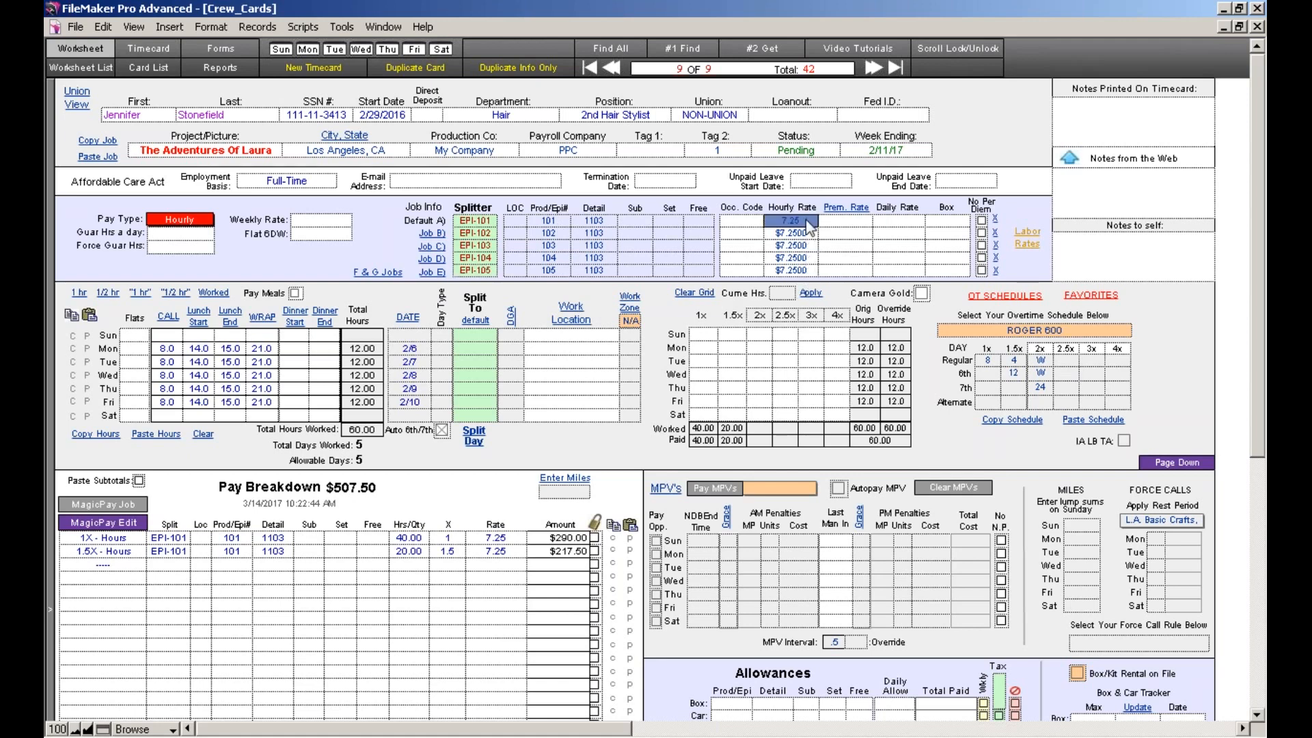
text(35.25)
click(432, 234)
click(432, 246)
click(434, 259)
click(432, 272)
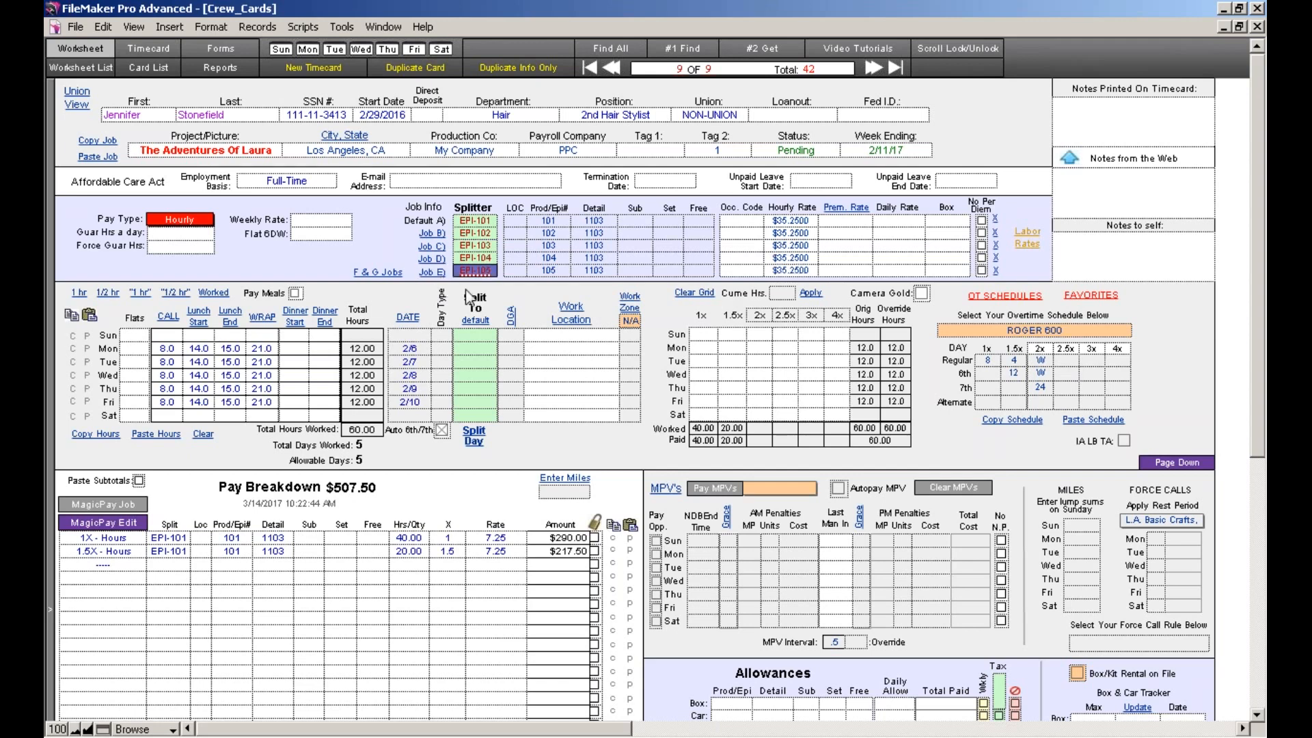
- Change the default job's detail code to 1104 and carry it over to Jobs B through E
click(602, 220)
text(1104)
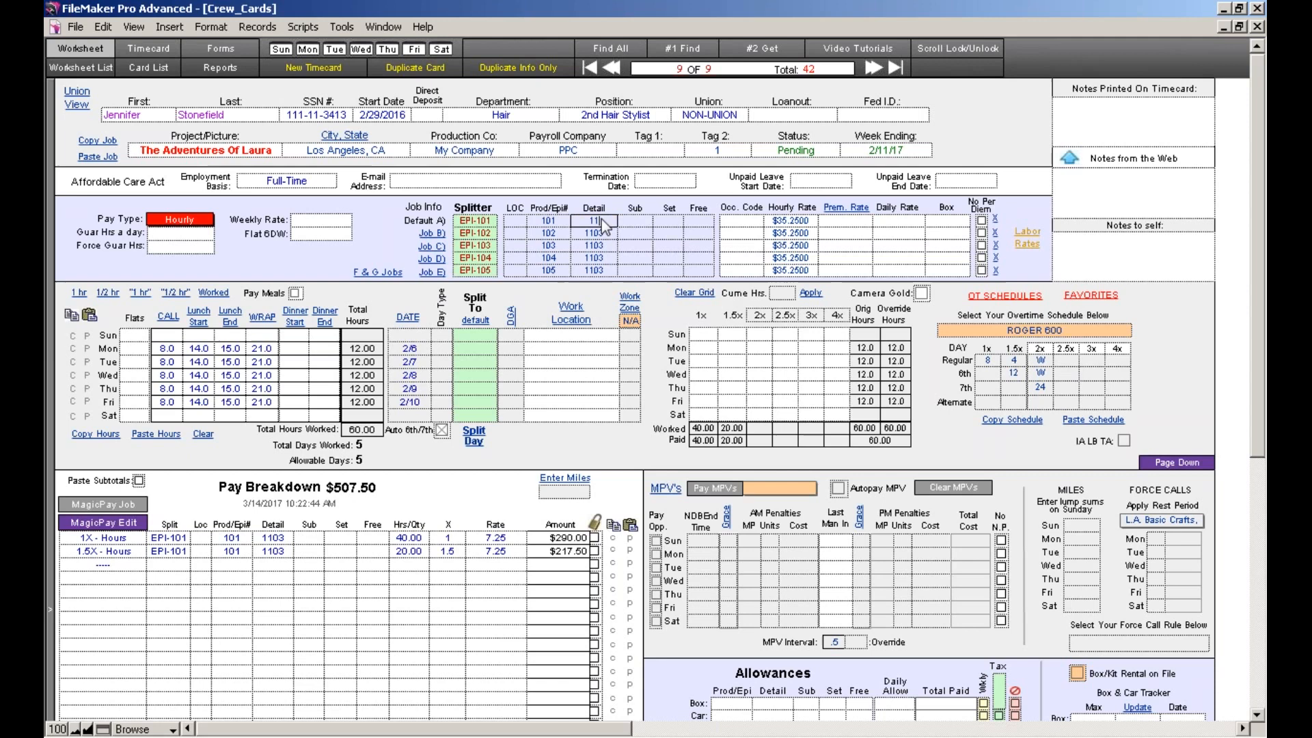
click(435, 233)
click(435, 245)
click(435, 259)
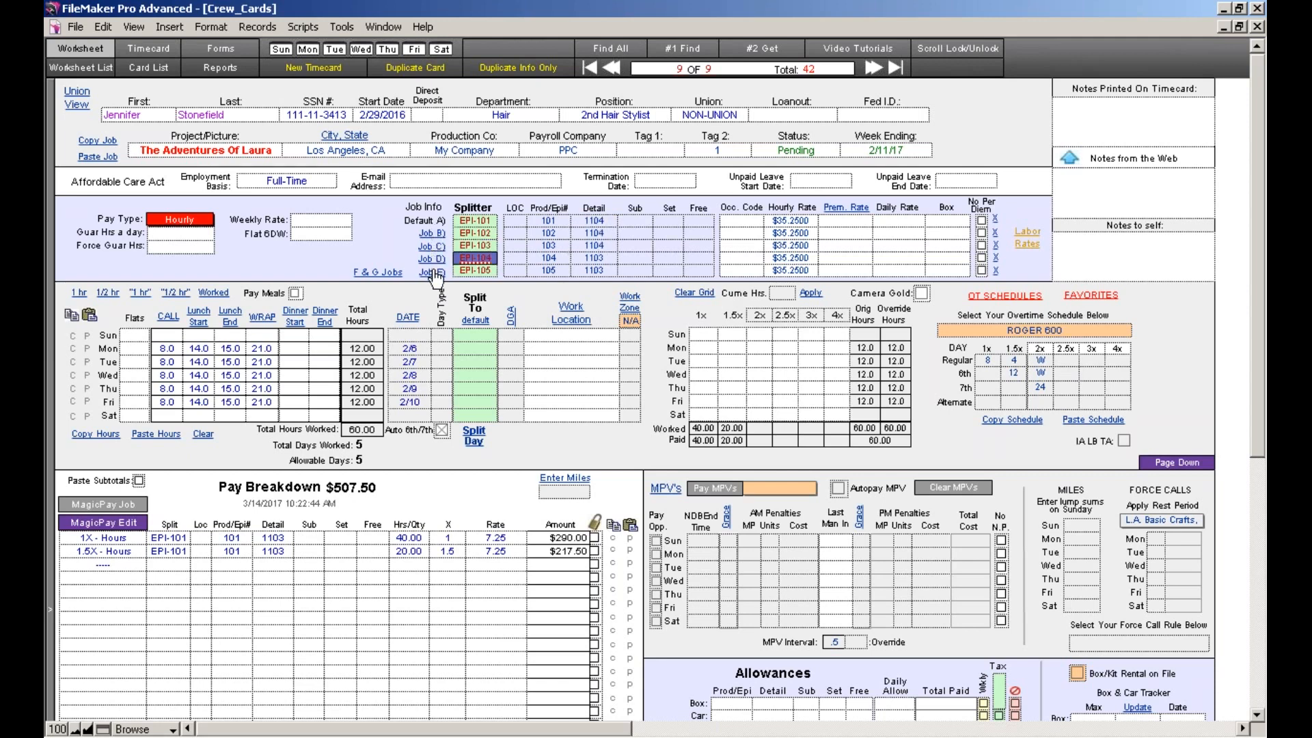
click(435, 272)
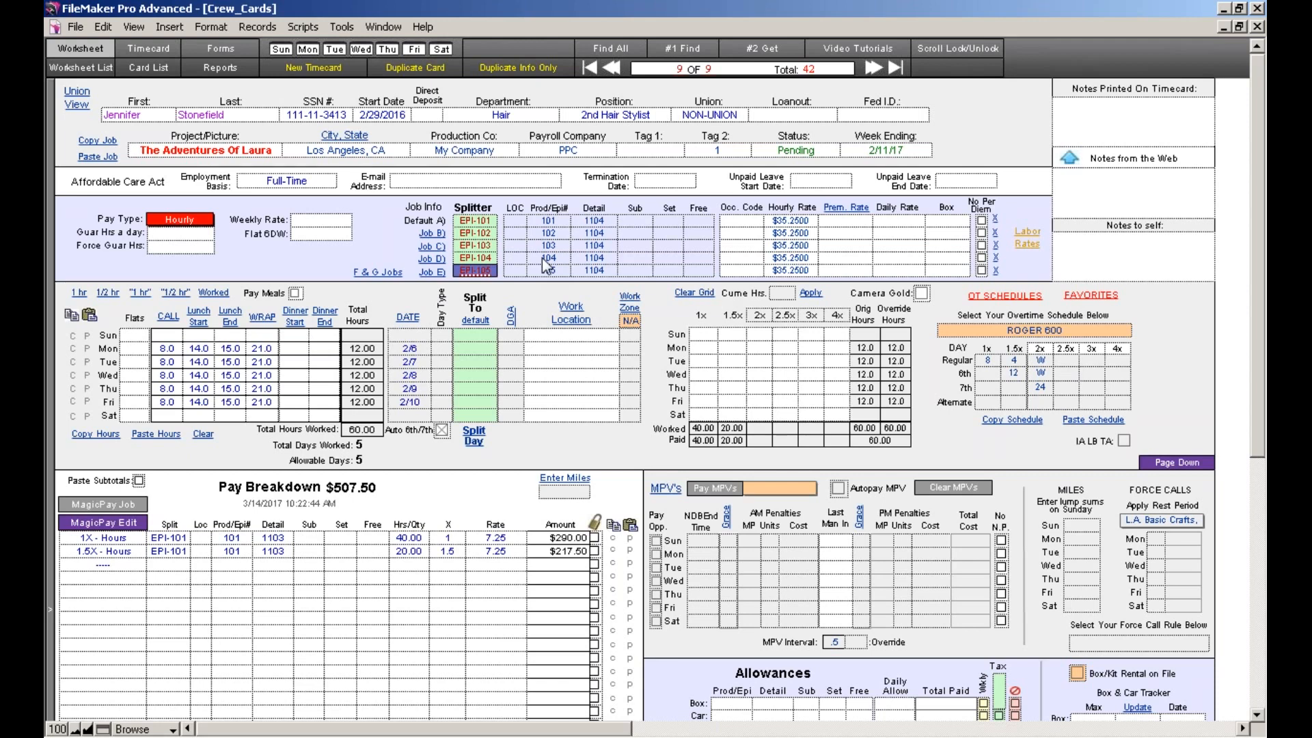
- View the additional F and G job lines for this timecard, and return to the worksheet
click(515, 220)
click(378, 273)
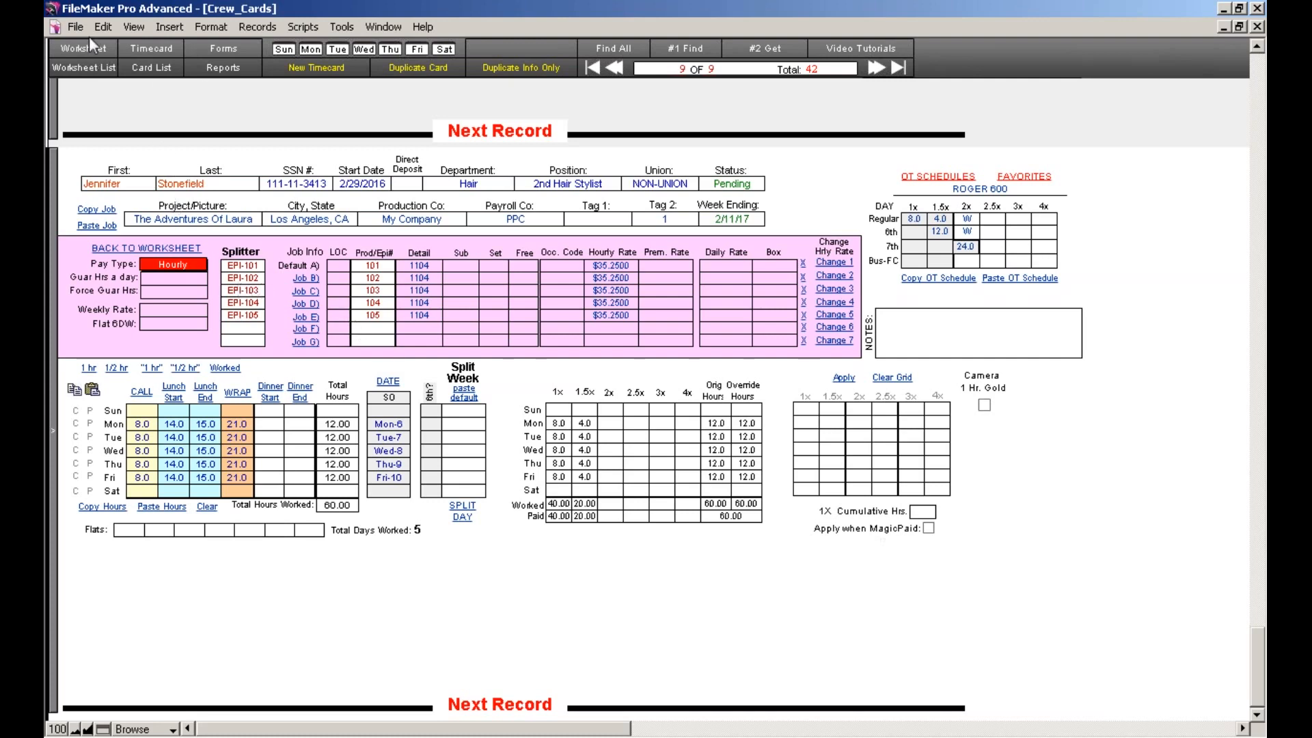
click(108, 69)
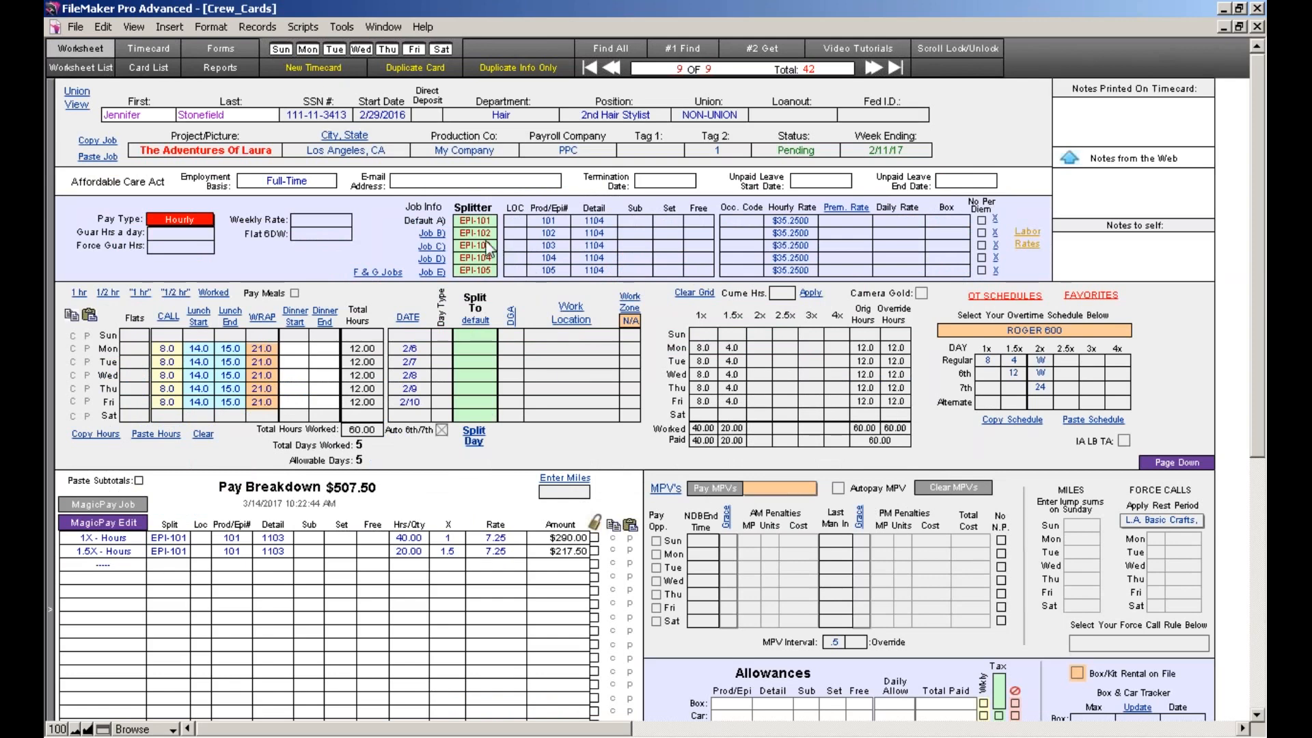
- Assign splitters EPI-101 through EPI-105 to Monday through Friday, one per day, as the days' Split To values
double_click(476, 221)
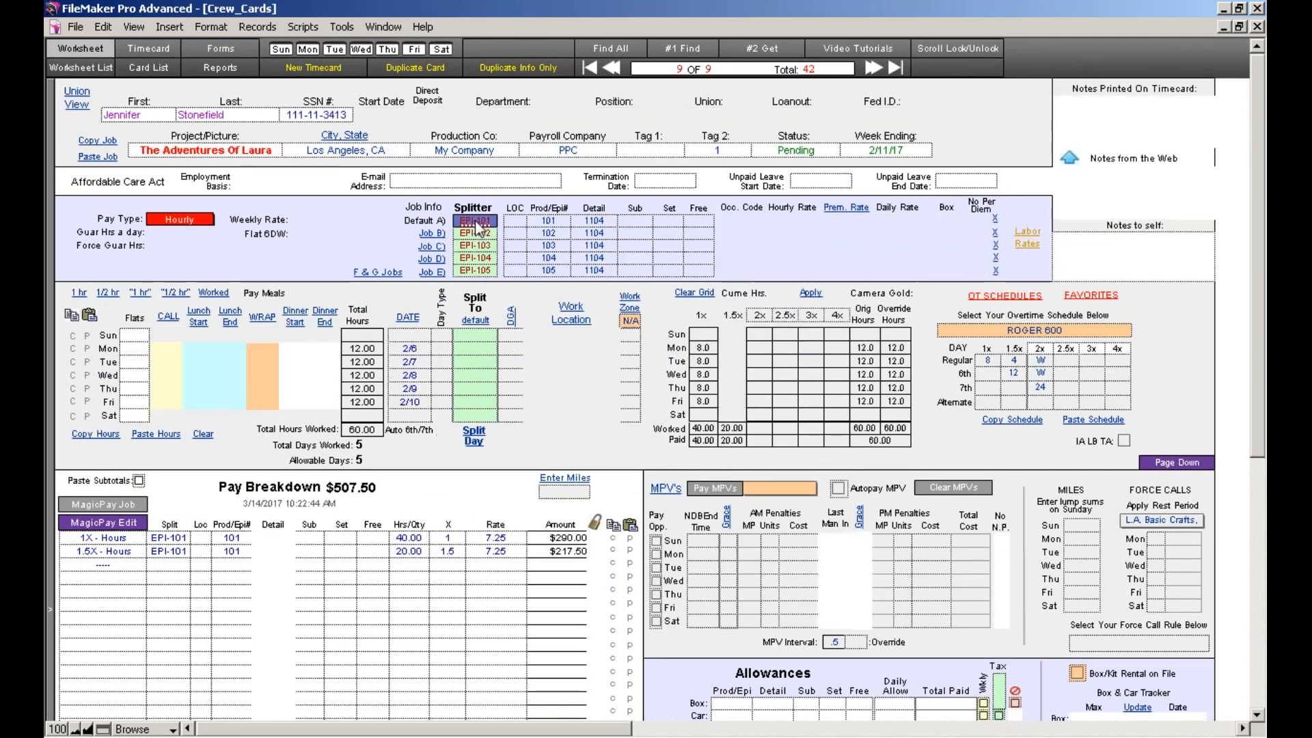
drag(476, 221, 478, 351)
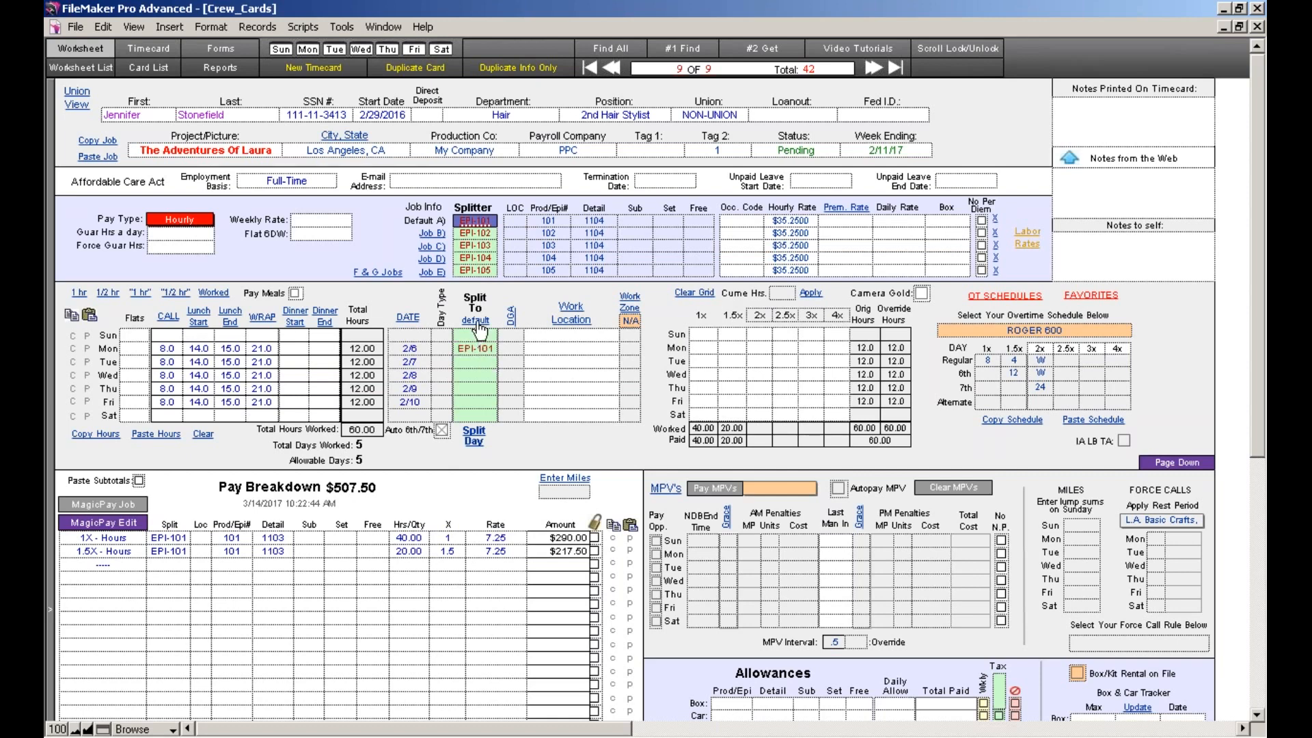
click(476, 236)
drag(478, 244, 477, 361)
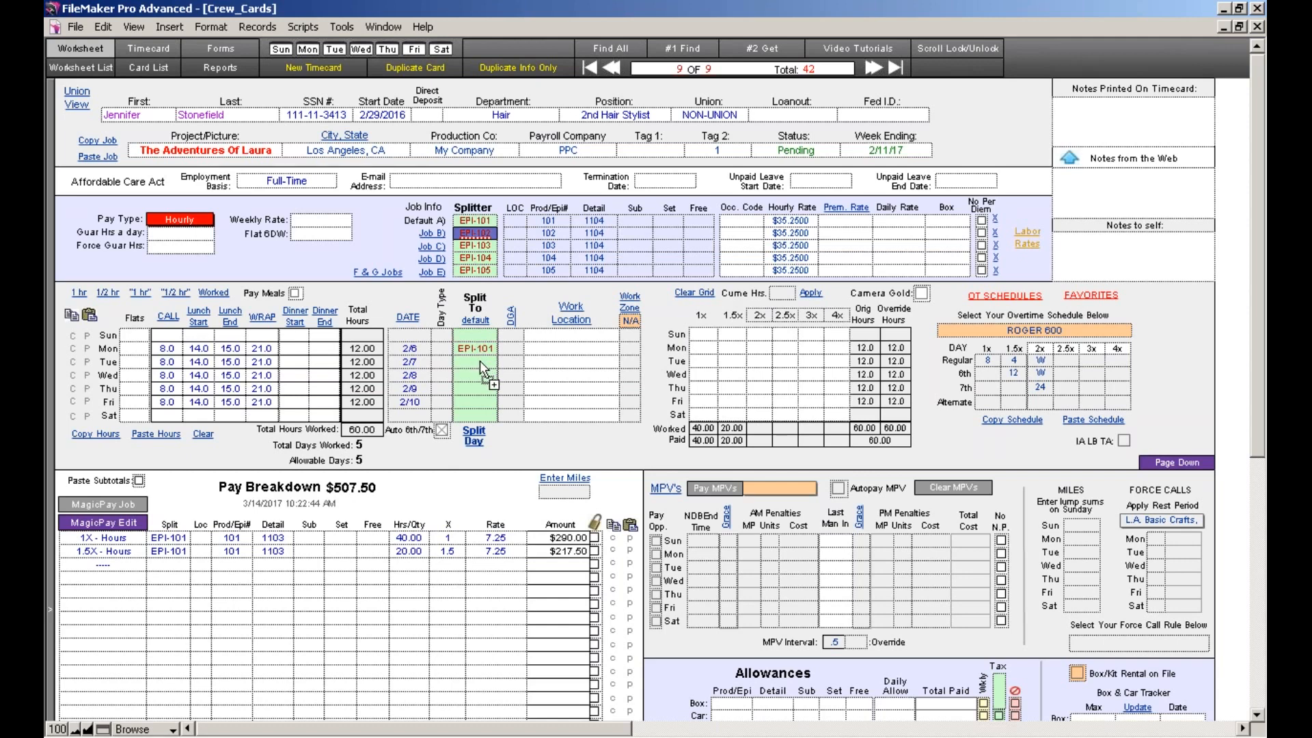
click(476, 245)
drag(476, 245, 483, 385)
click(476, 258)
drag(476, 258, 479, 389)
click(476, 270)
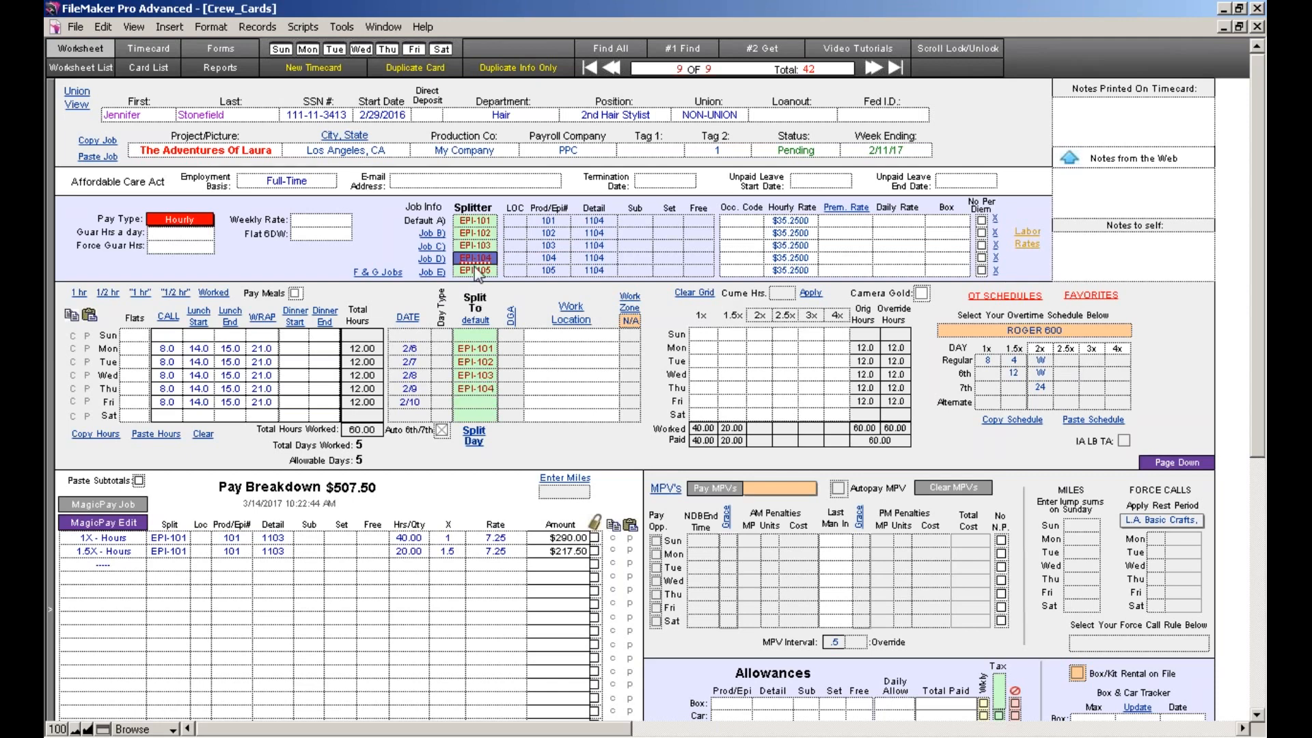
drag(478, 285, 475, 401)
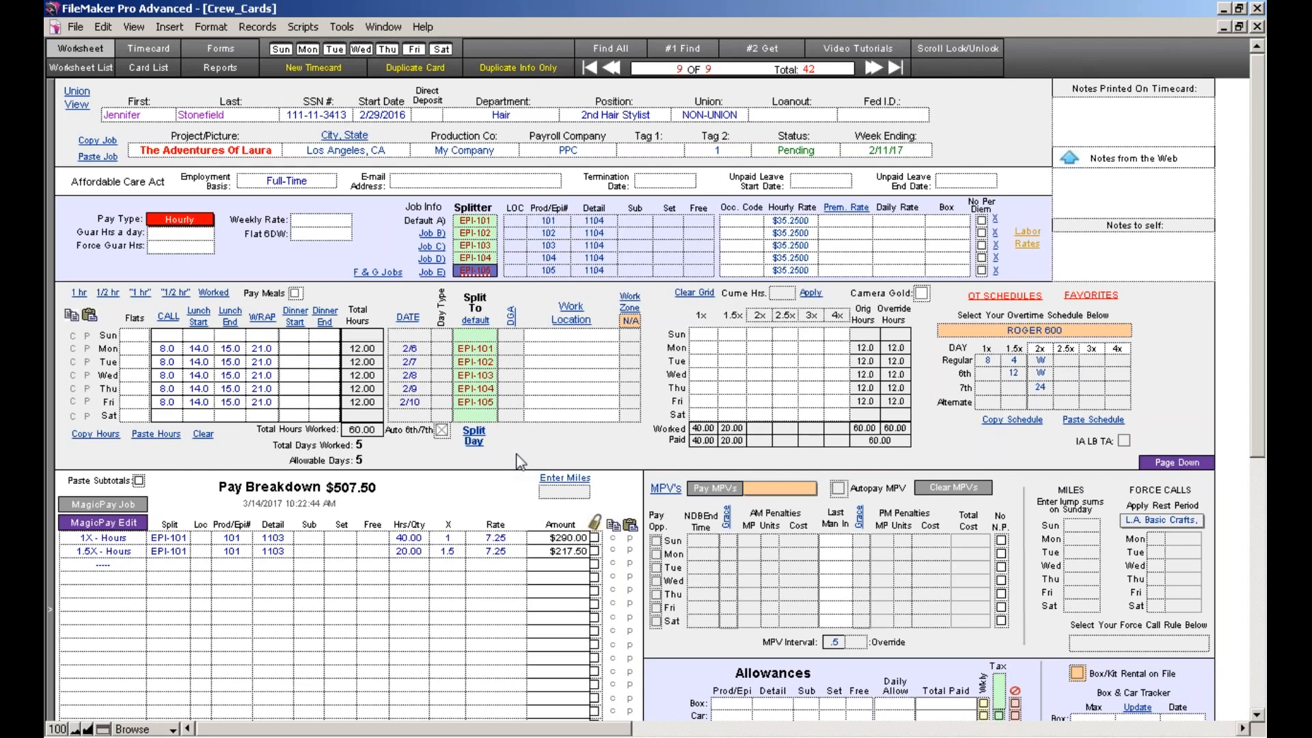
- Set Friday's wrap time to 21.2 and Wednesday's lunch to start at 14.1 and end at 15.1
click(259, 403)
text(21.2)
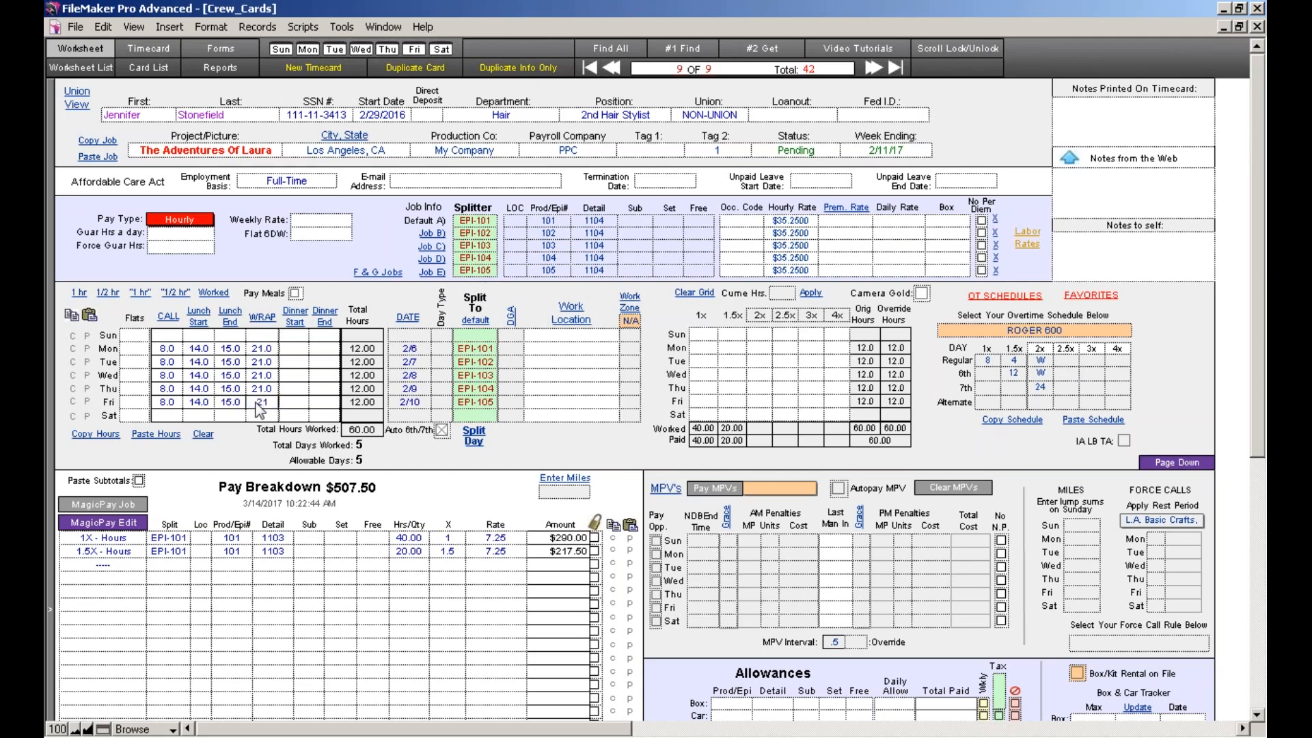
click(203, 377)
text(1)
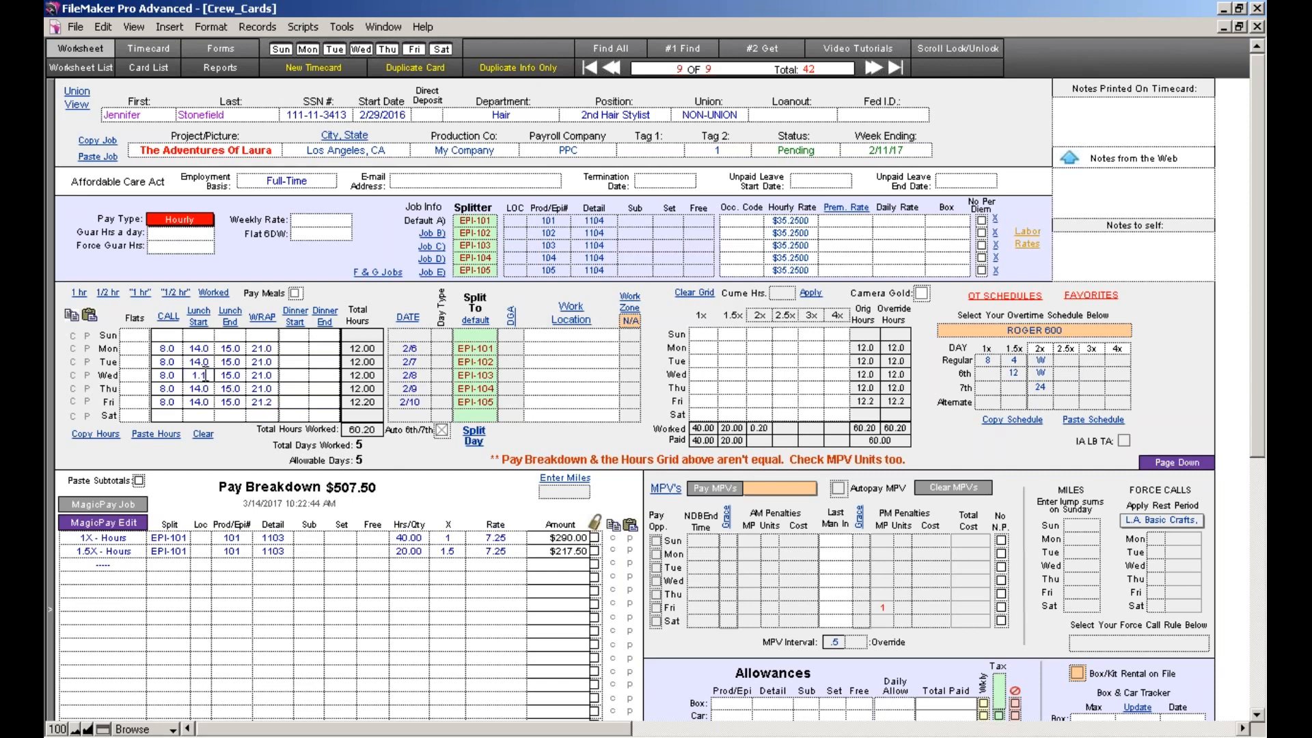
text(4.1)
click(229, 377)
text(15.1)
- Set Tuesday's call time to 8.3 and Friday's call time to 7
click(170, 366)
text(8.3)
key(Return)
click(171, 407)
text(7)
key(Return)
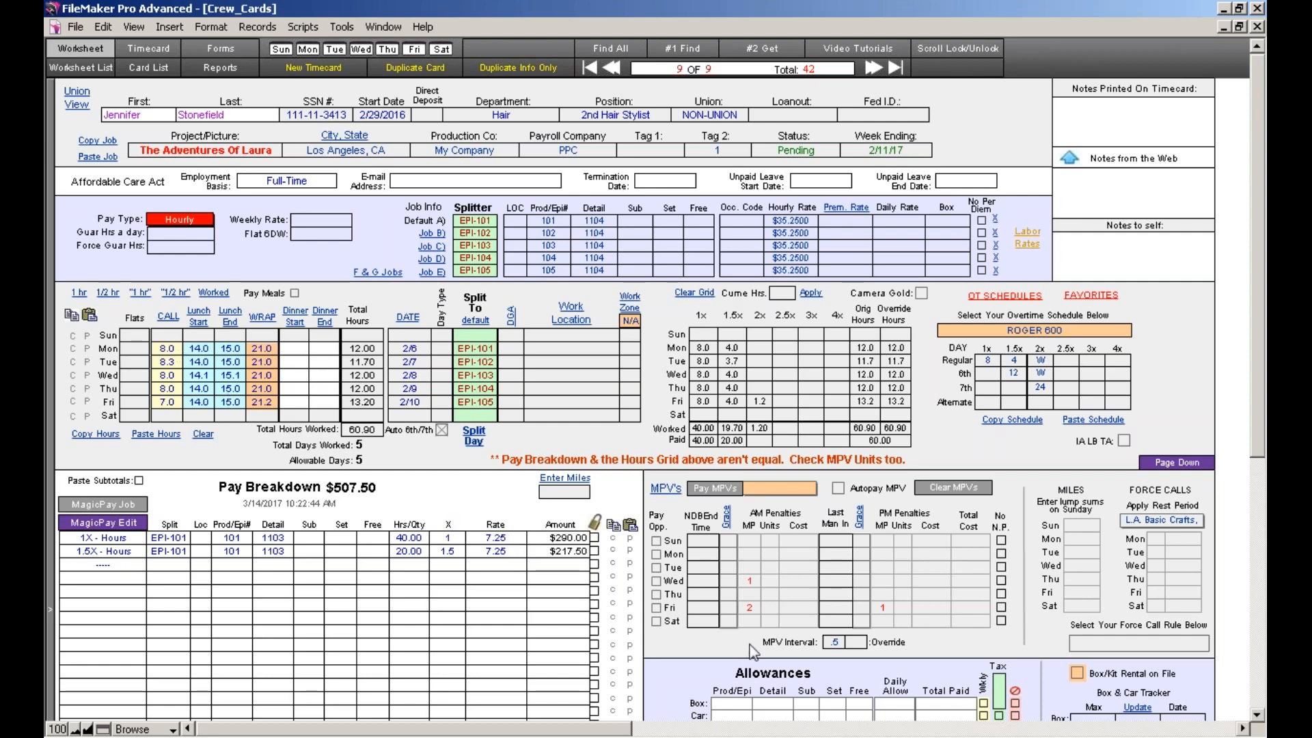
- Pay the meal penalties under the IATSE Studio rule and recalculate the pay breakdown with MagicPay Job
click(760, 493)
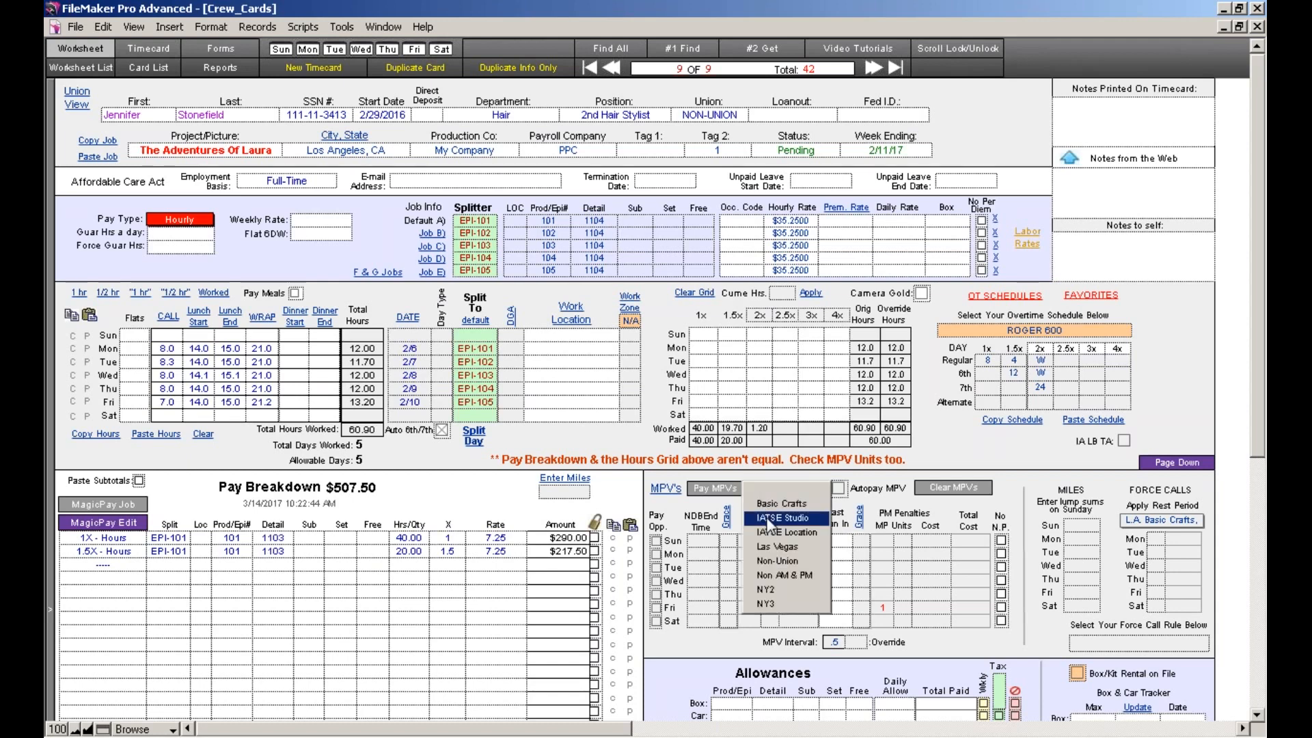
click(778, 533)
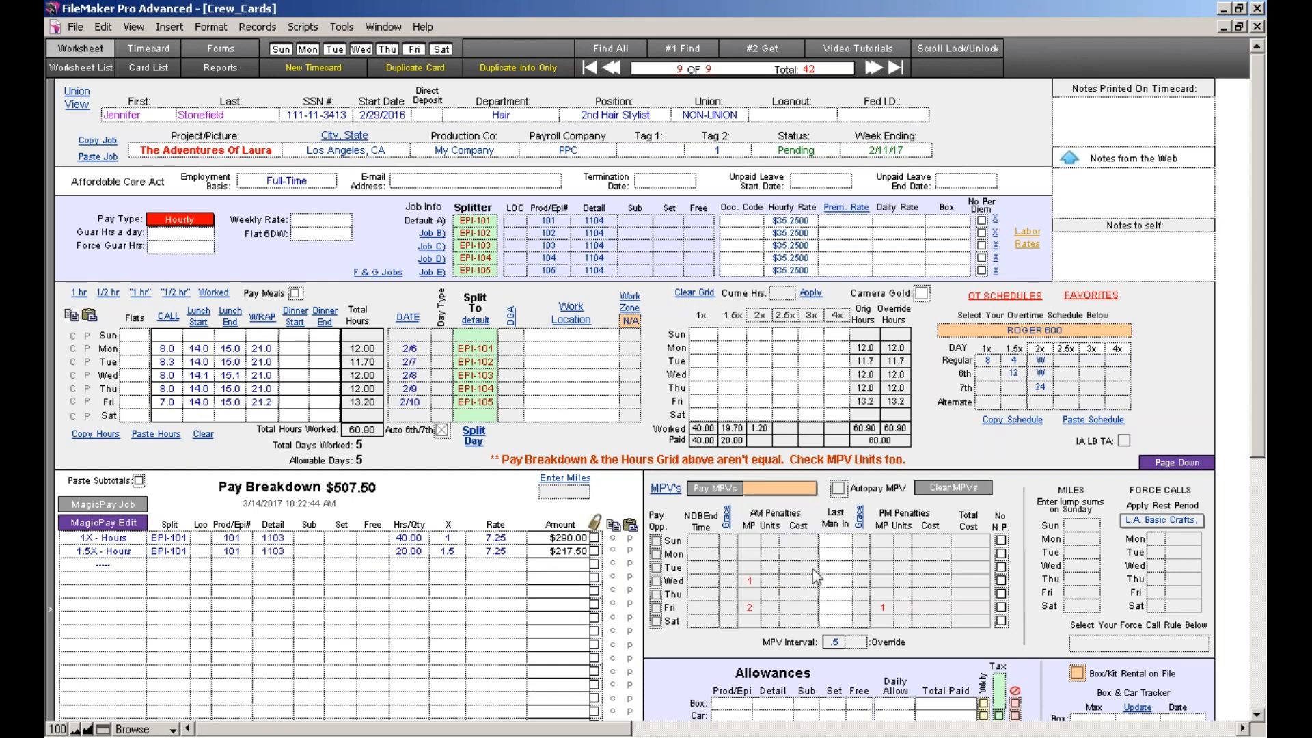
click(724, 492)
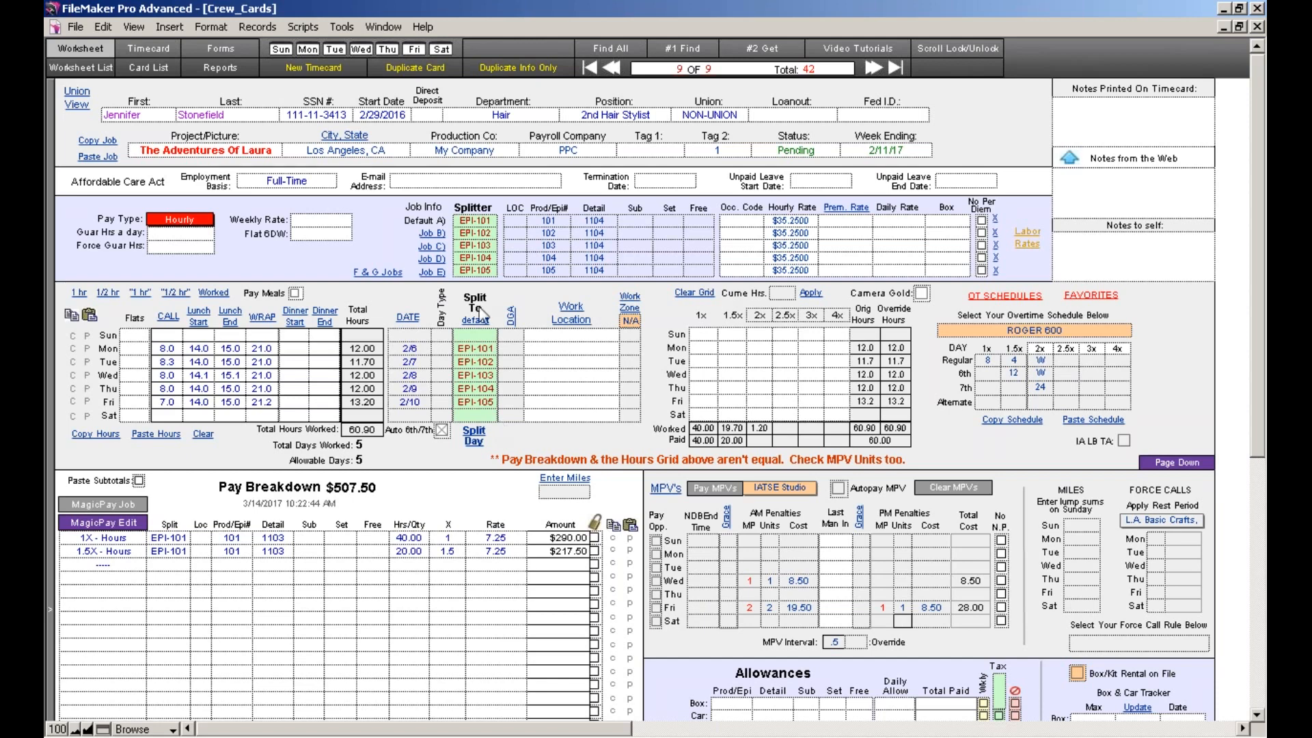
click(113, 505)
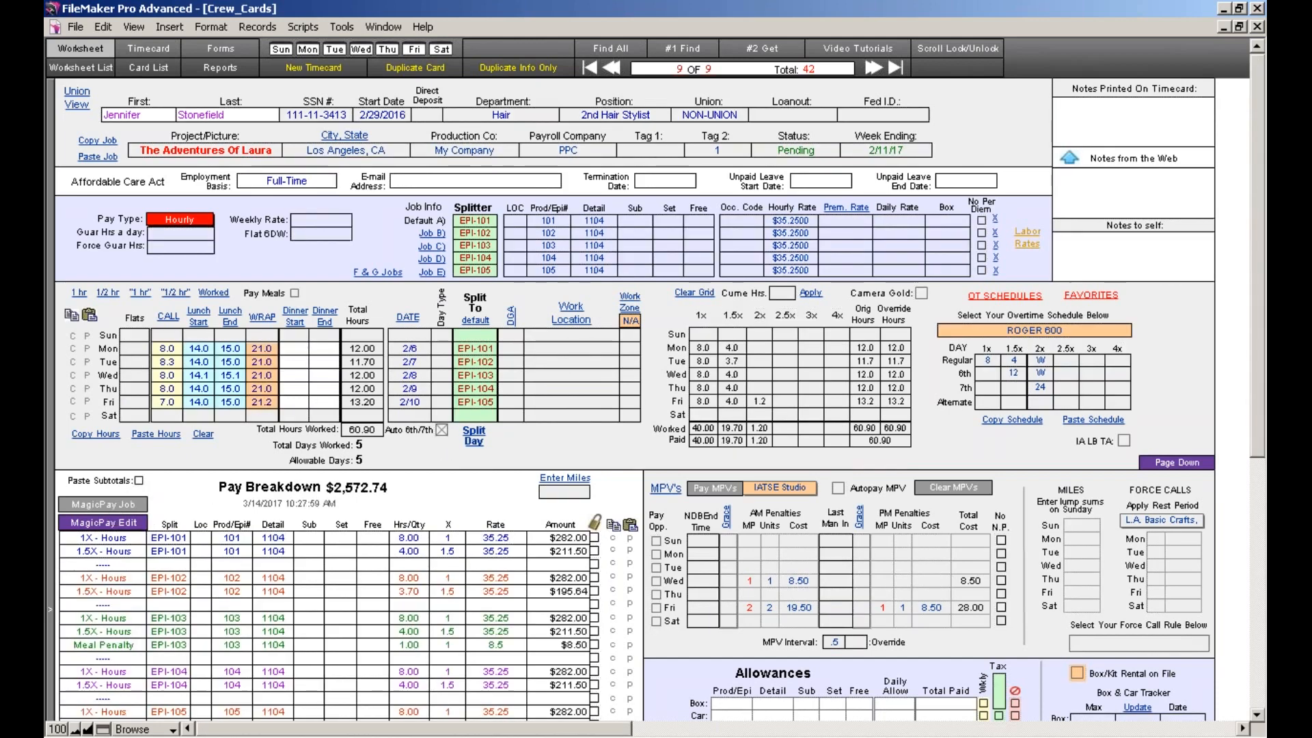
drag(1256, 346, 1256, 503)
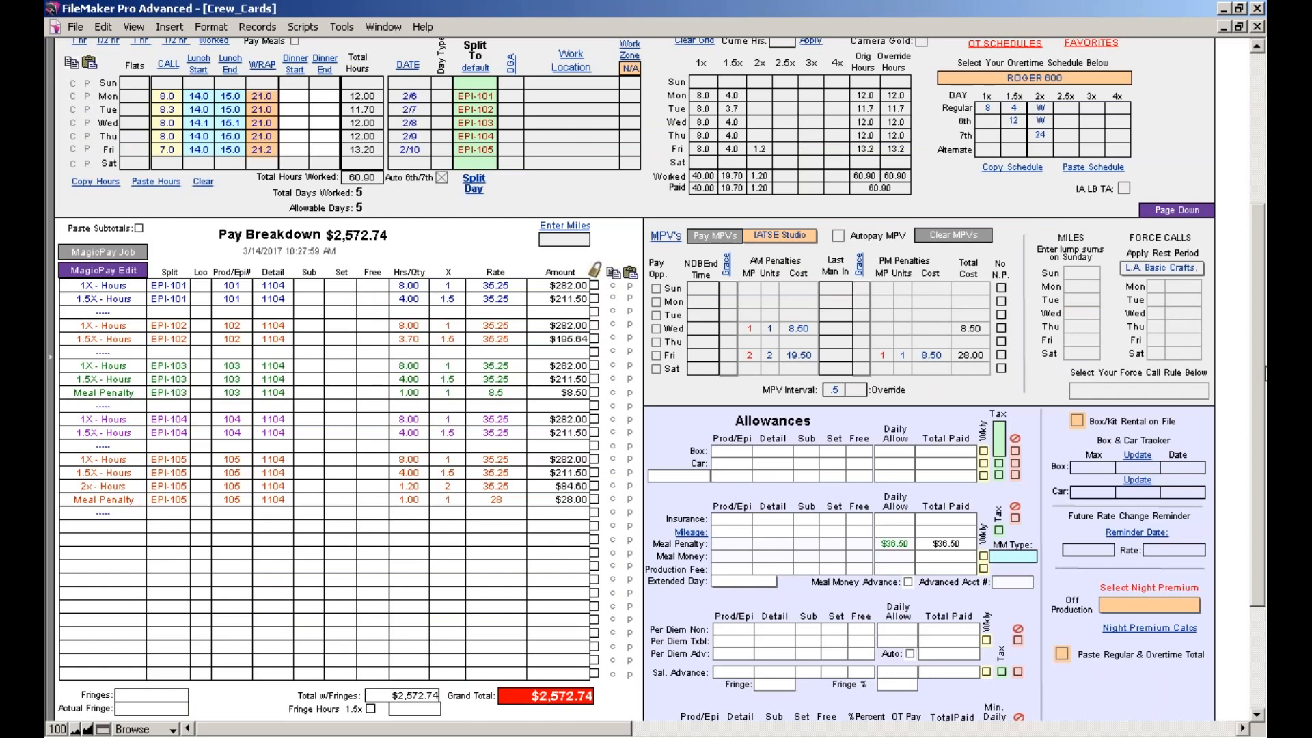
- Set Job E's hourly rate to $40.25, recalculate the pay breakdown with MagicPay Job, and review its lines
scroll(1263, 362, up, 3)
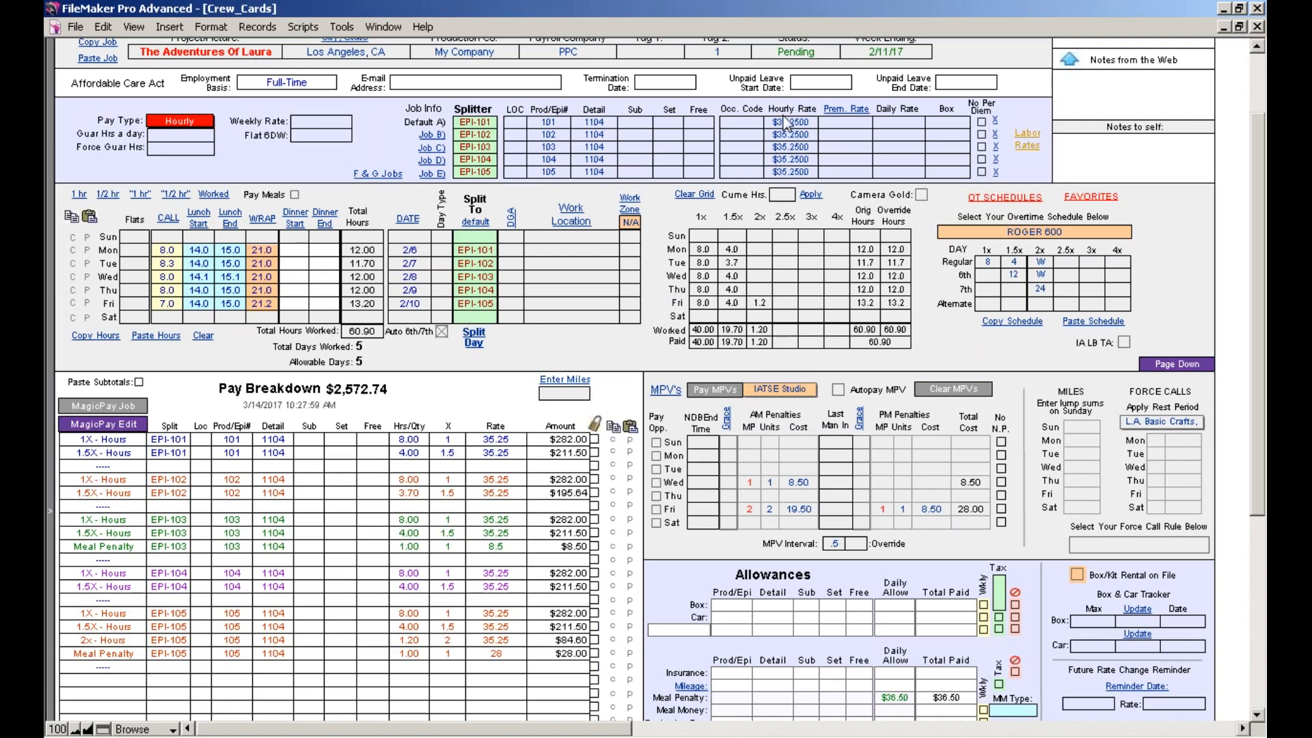
click(798, 175)
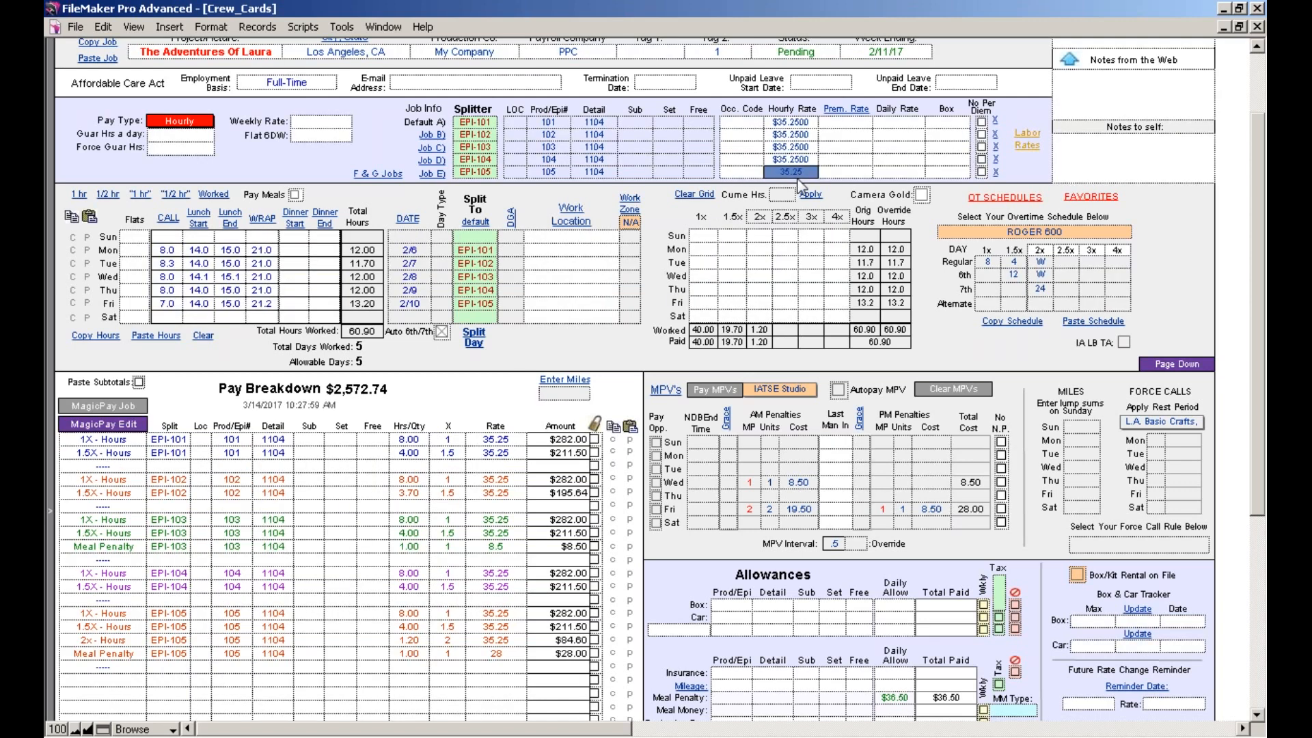
text(40.25)
click(663, 214)
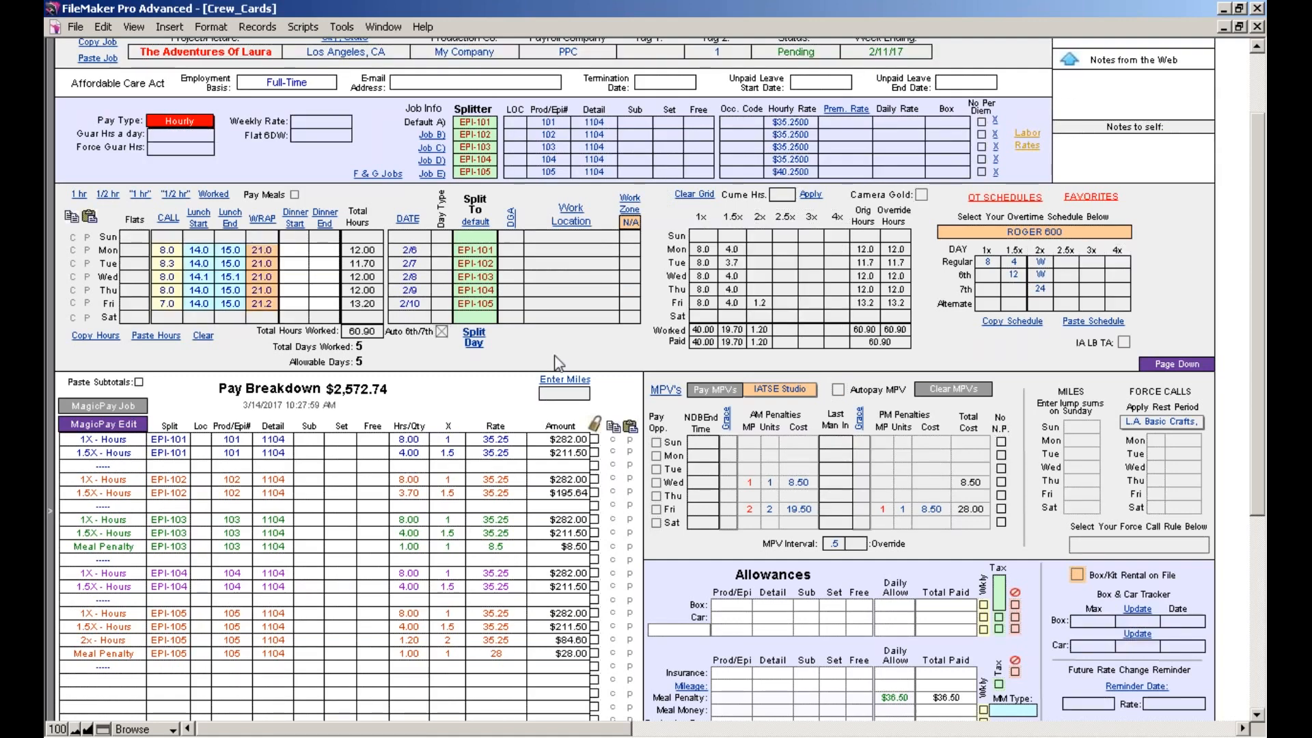
click(110, 407)
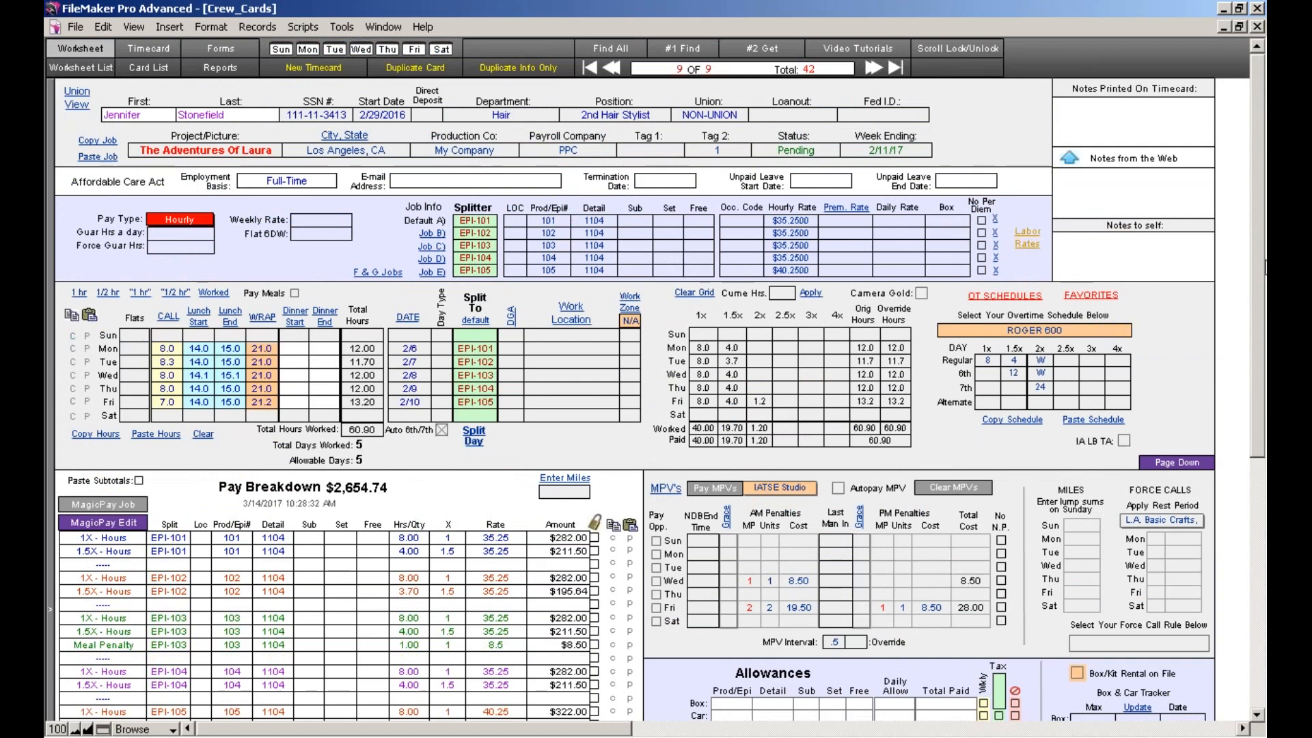
drag(1254, 326, 1250, 432)
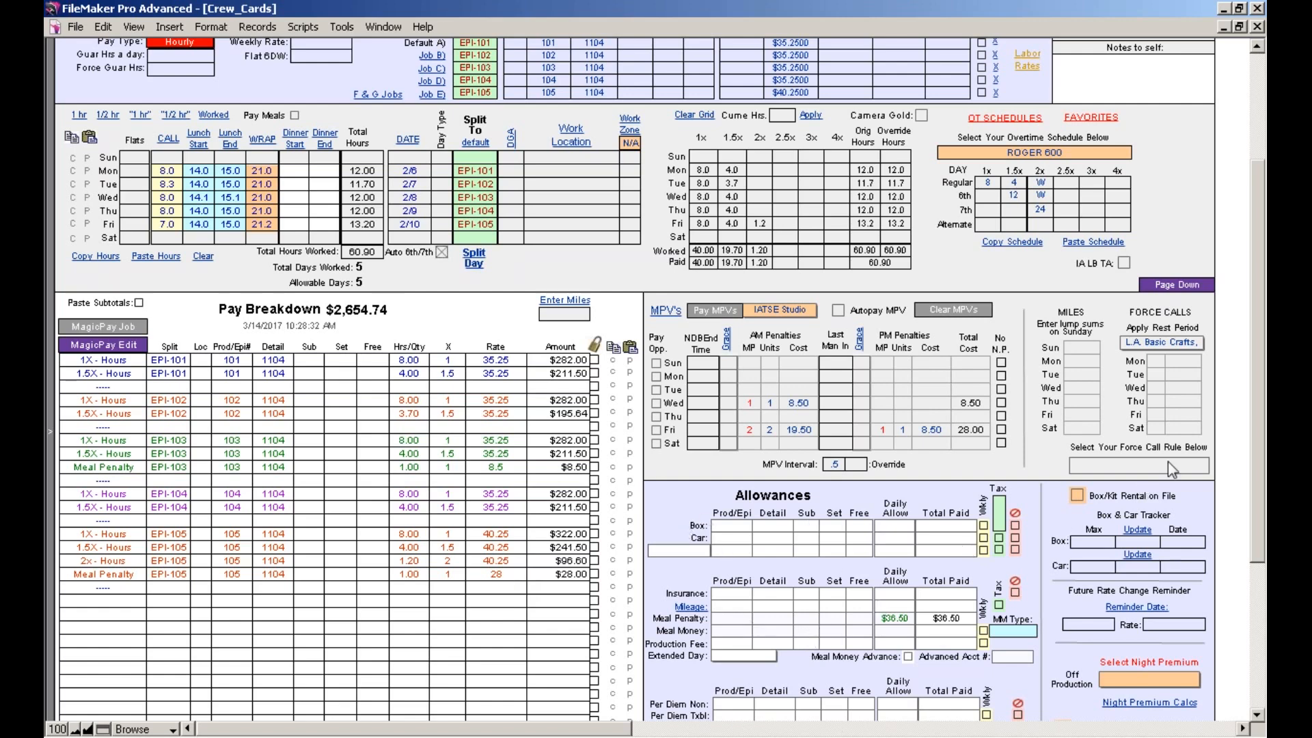
drag(1256, 439, 1262, 359)
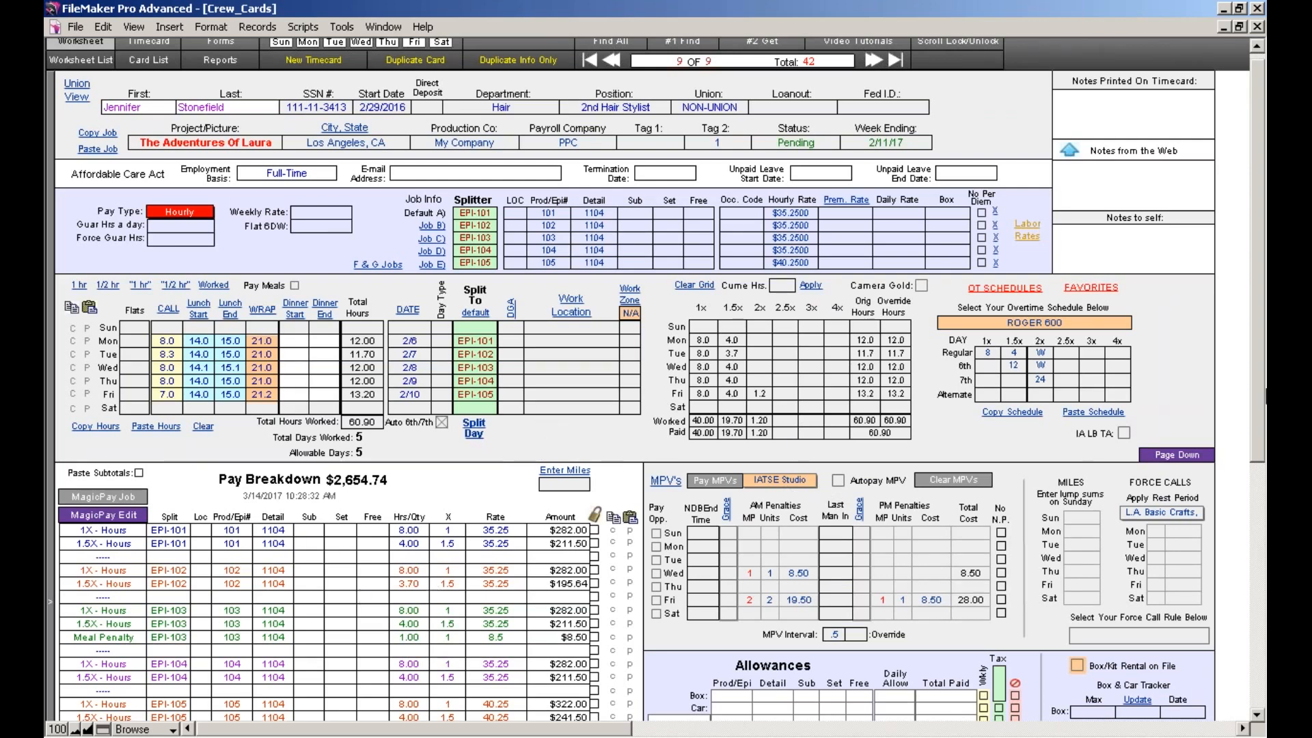
- Clear the Job E line in the timecard's job info
scroll(1256, 403, down, 2)
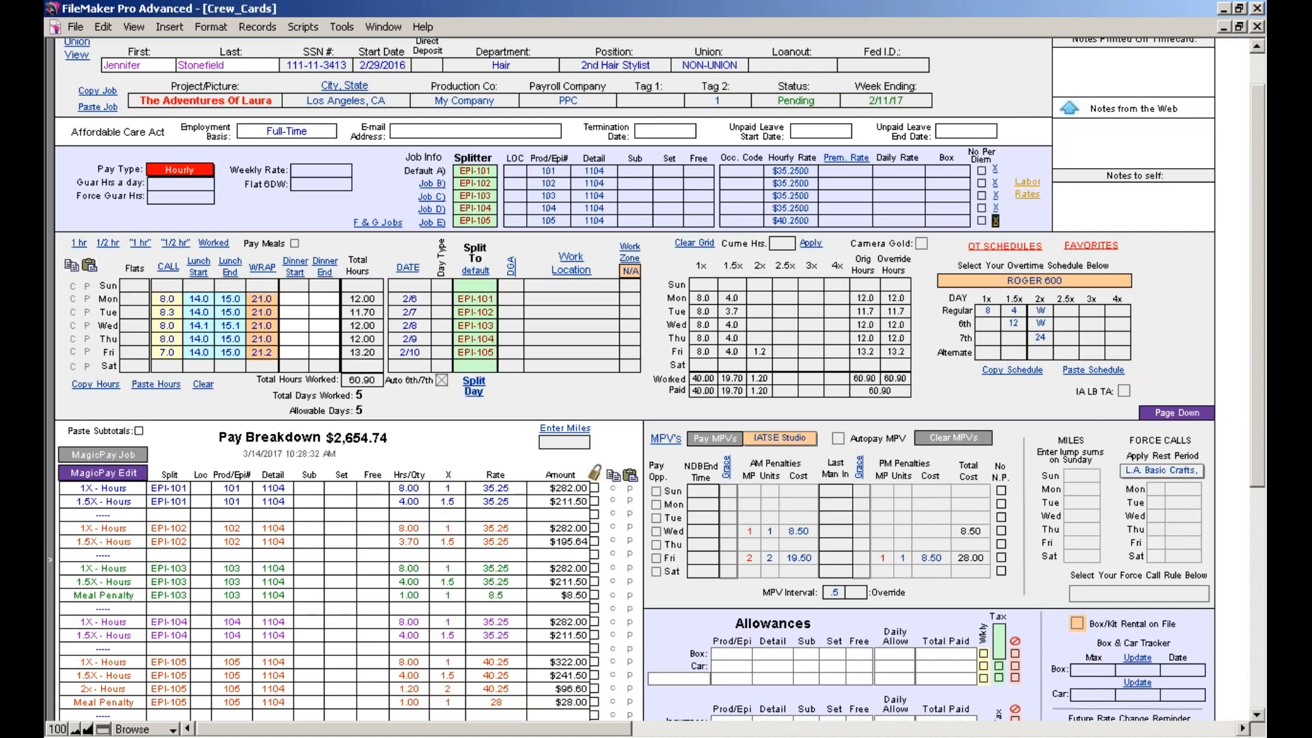
scroll(997, 226, up, 3)
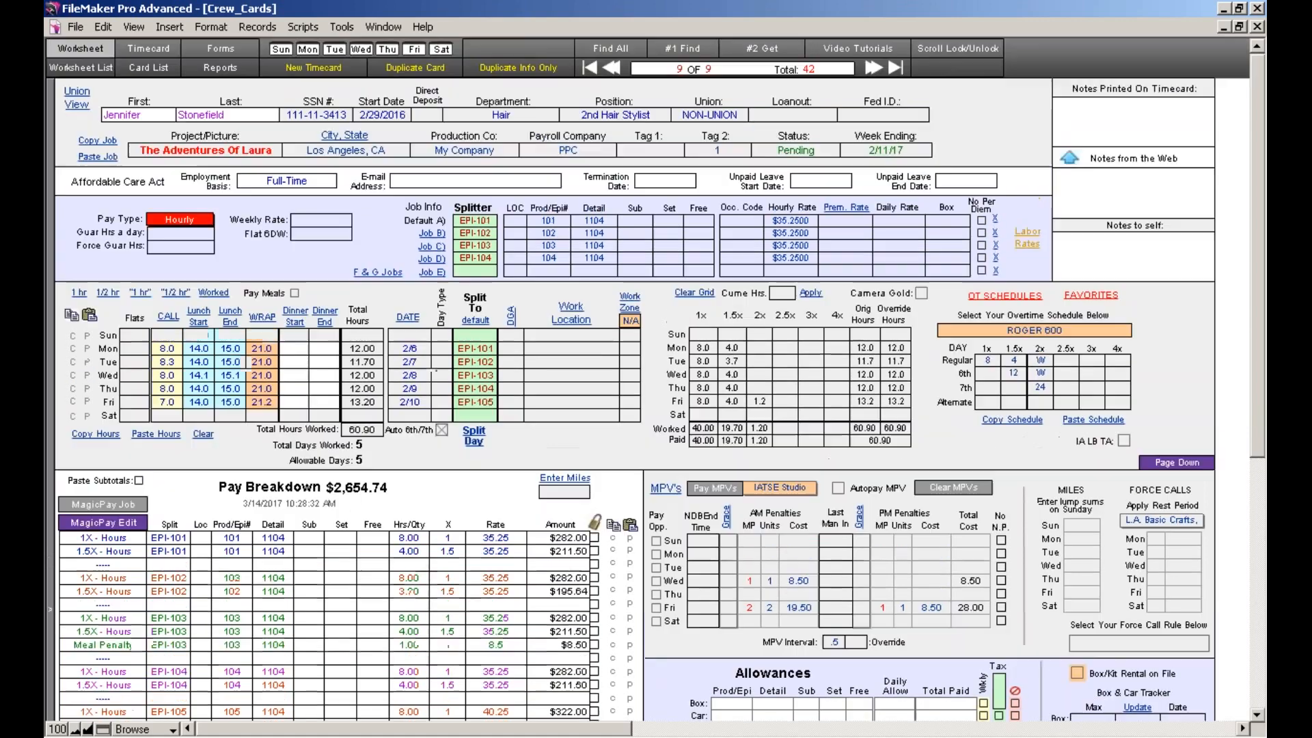
click(473, 272)
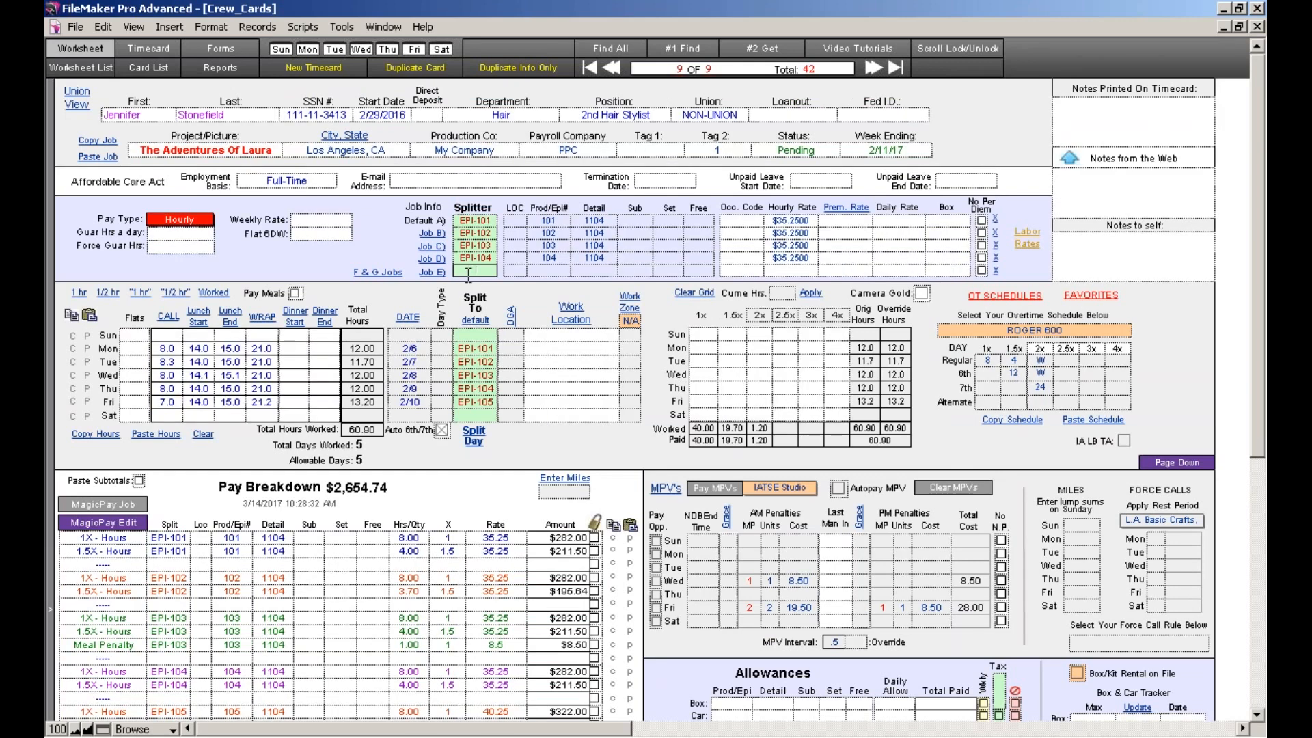
- Clear the Split To entries for Monday through Friday
click(478, 350)
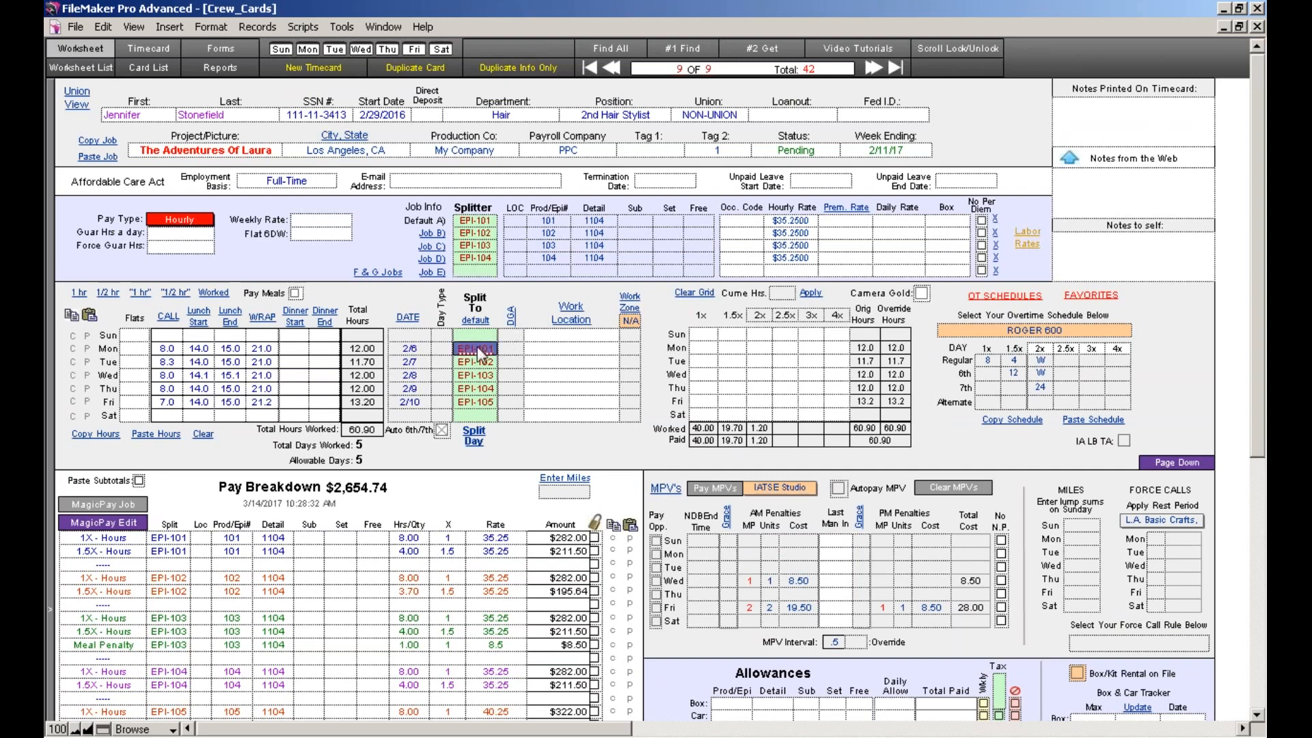
key(Delete)
click(485, 364)
key(Delete)
click(485, 376)
key(Delete)
click(485, 391)
key(Delete)
click(486, 403)
key(Delete)
click(521, 446)
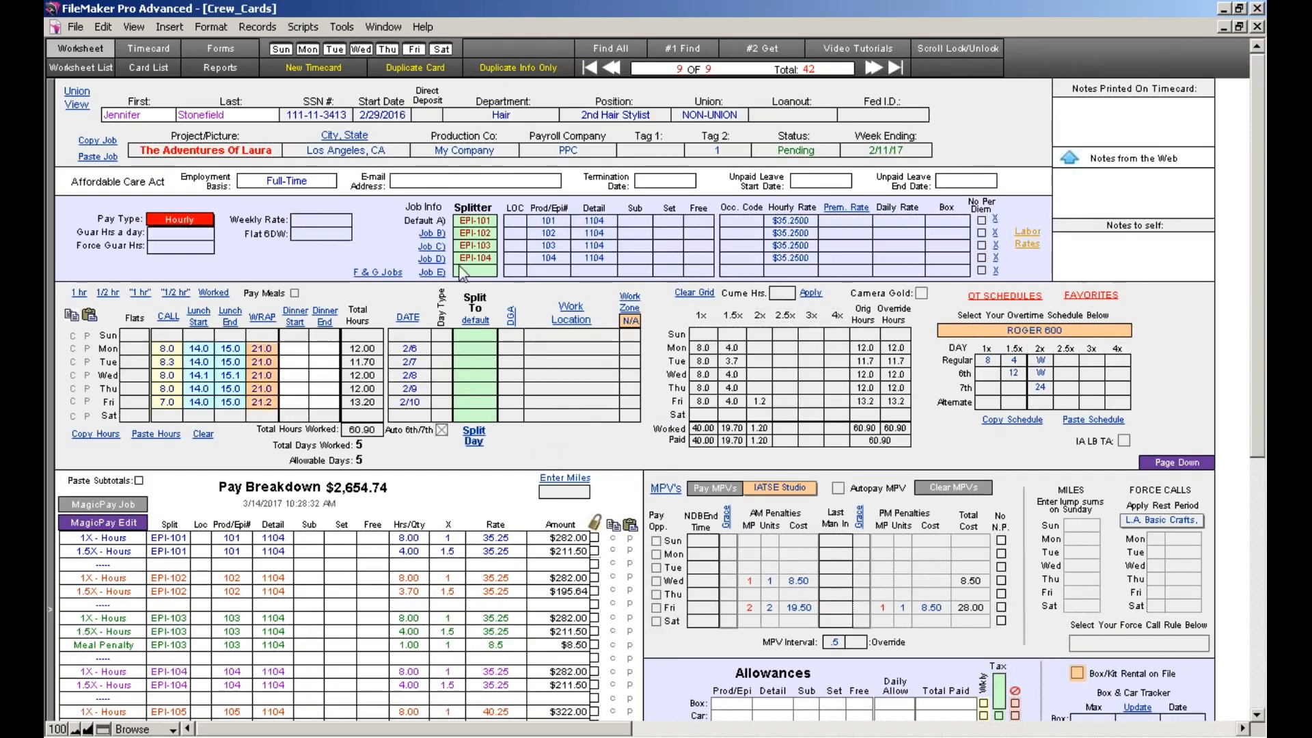
- Set up Job E with splitter VAC, Prod/Epi# 999 and Detail 1102
click(477, 272)
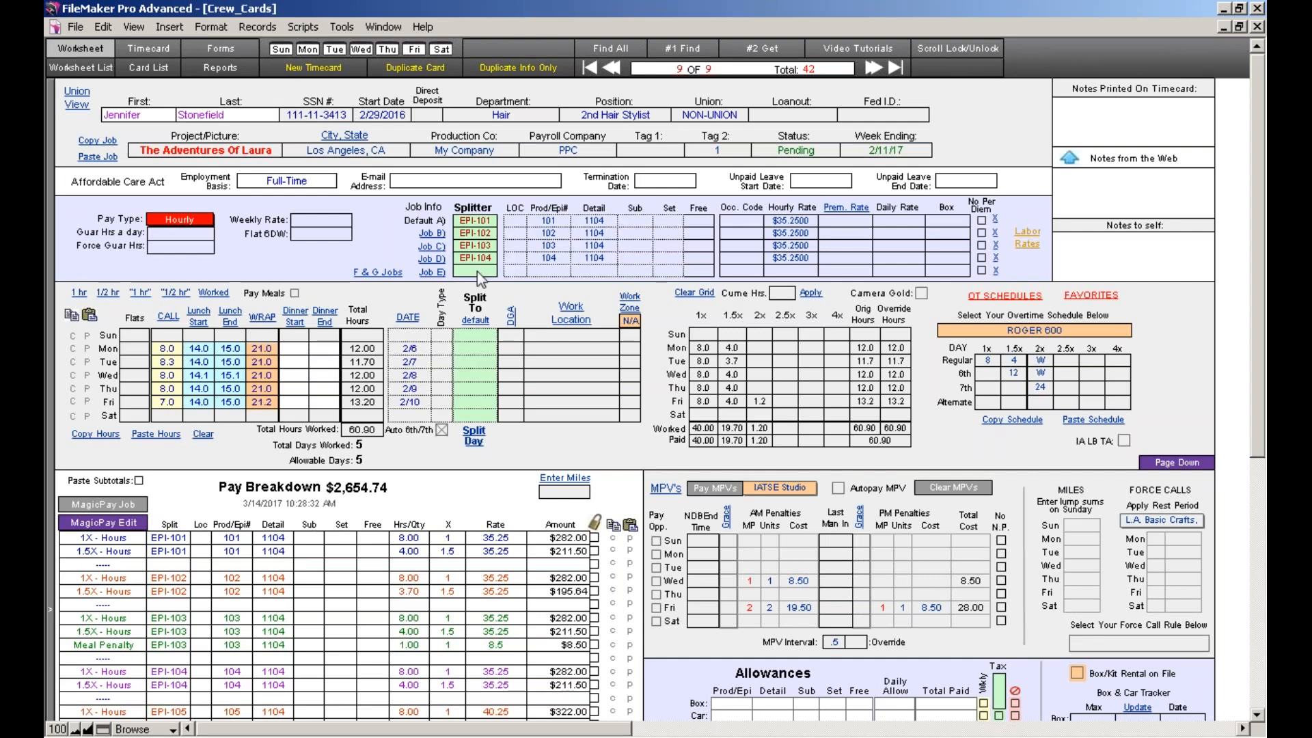
text(VAC)
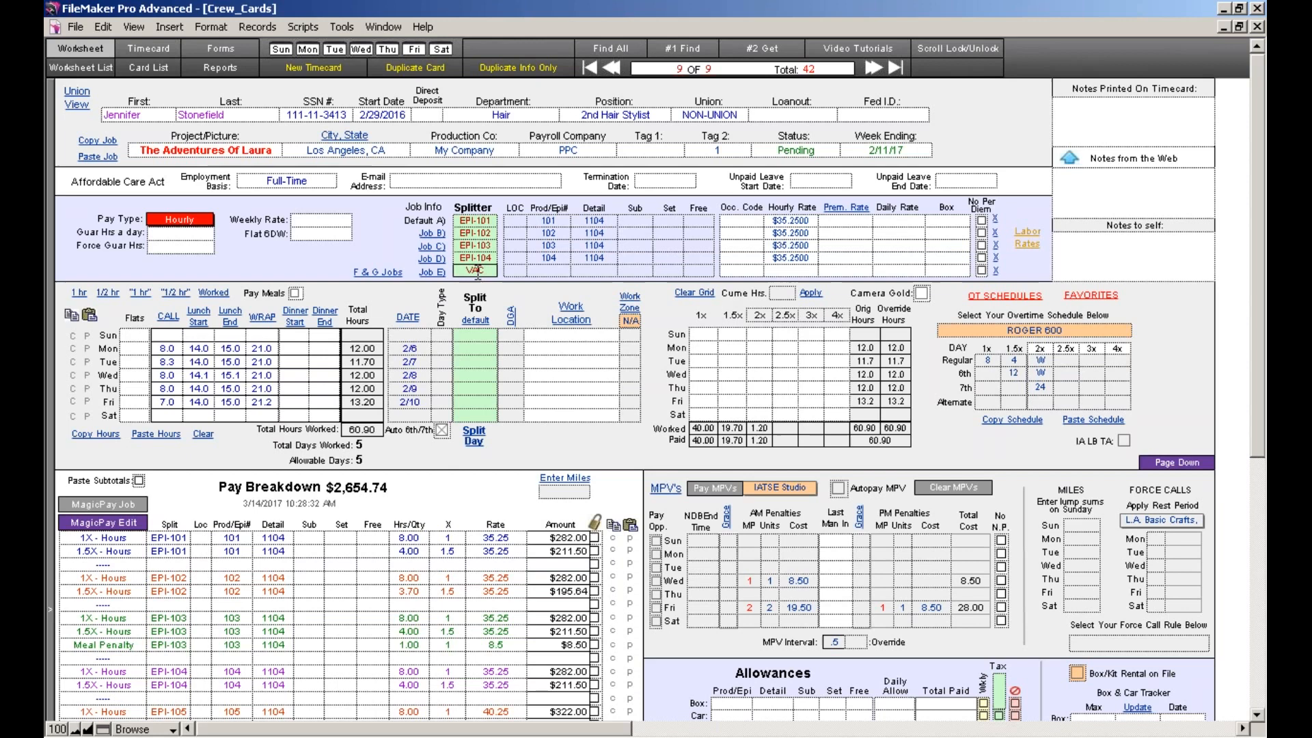
click(435, 272)
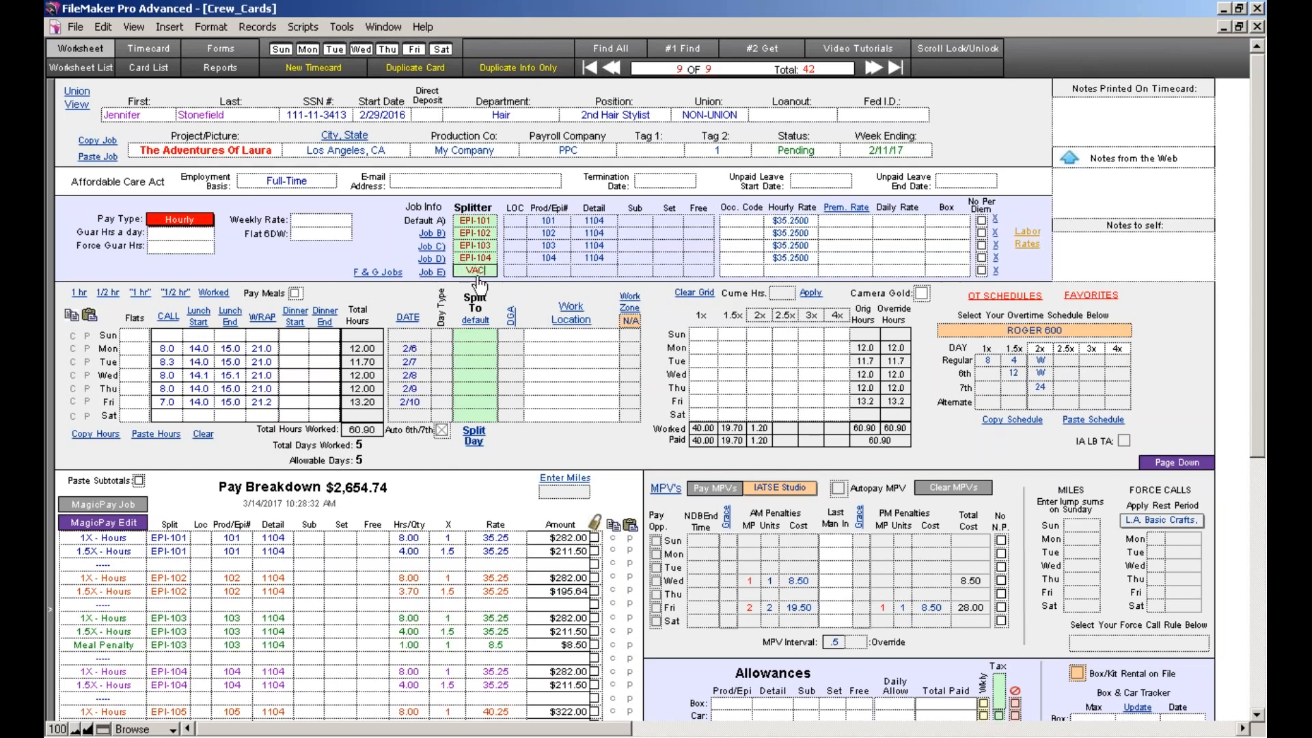
click(560, 270)
text(999)
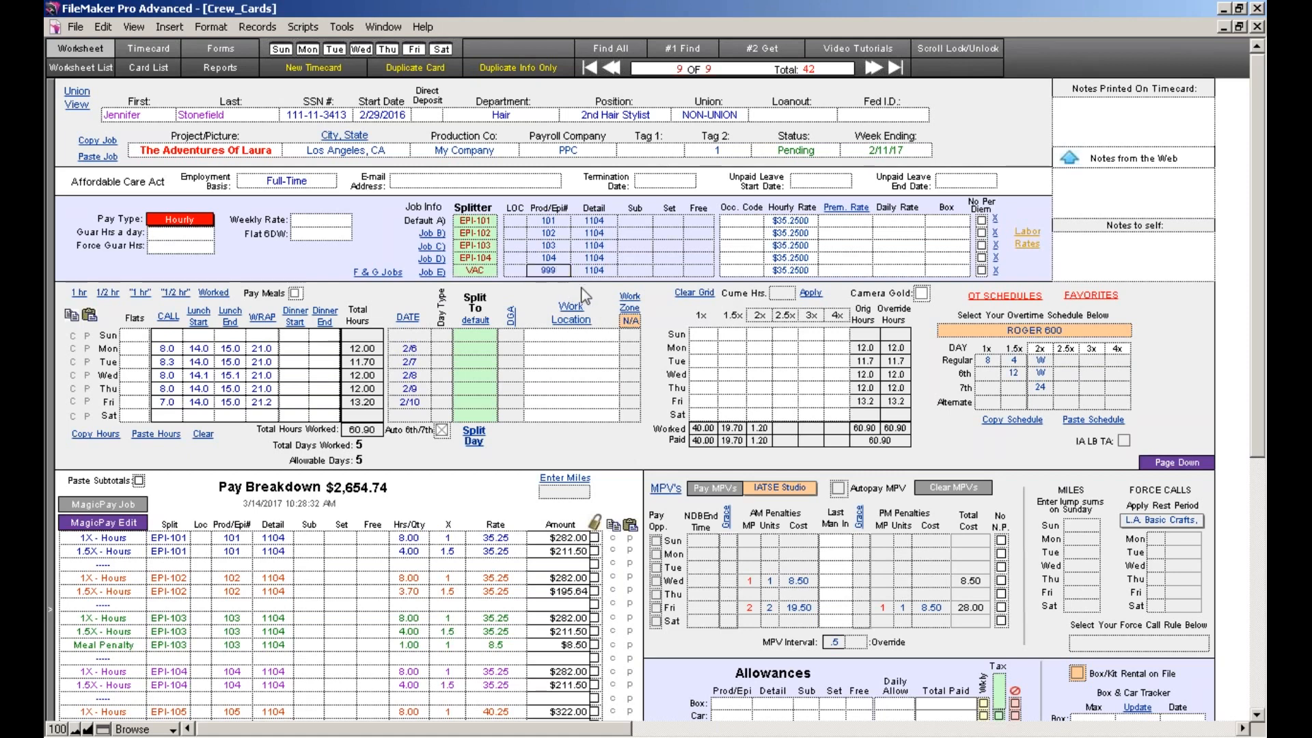
click(606, 272)
text(1102)
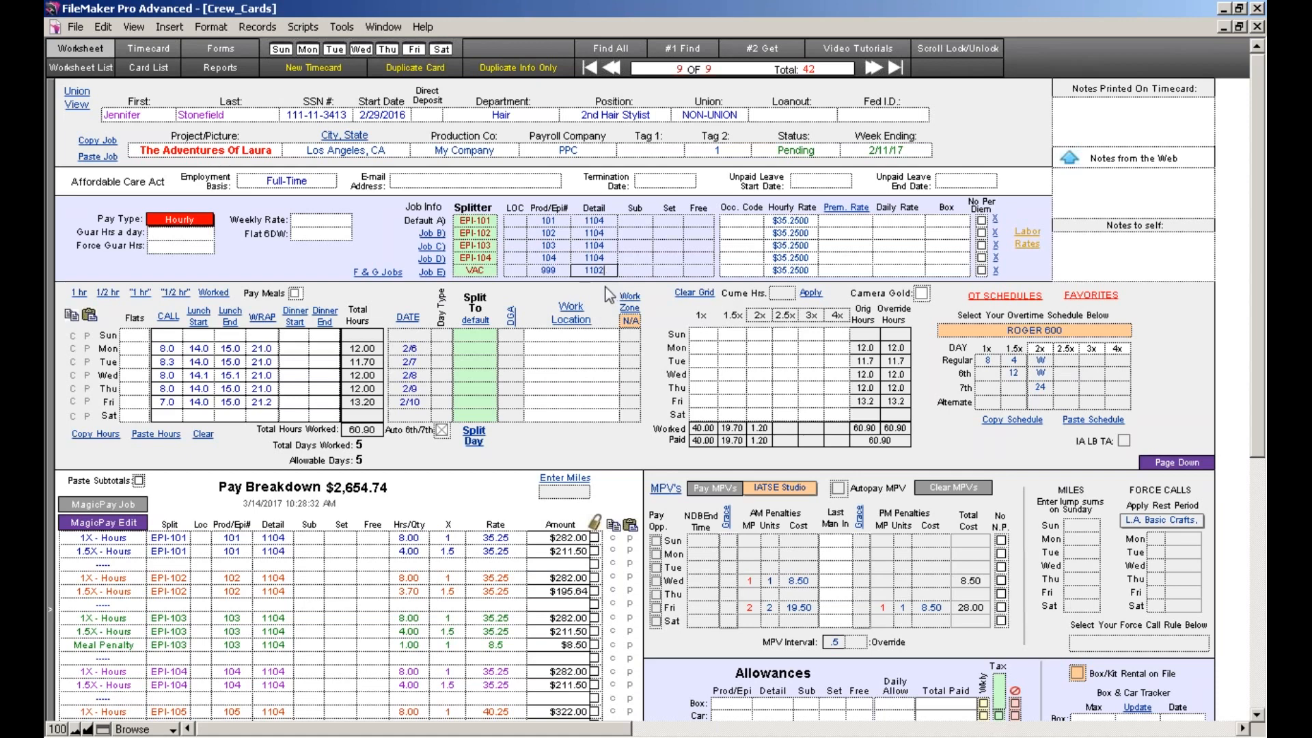
click(804, 272)
click(564, 298)
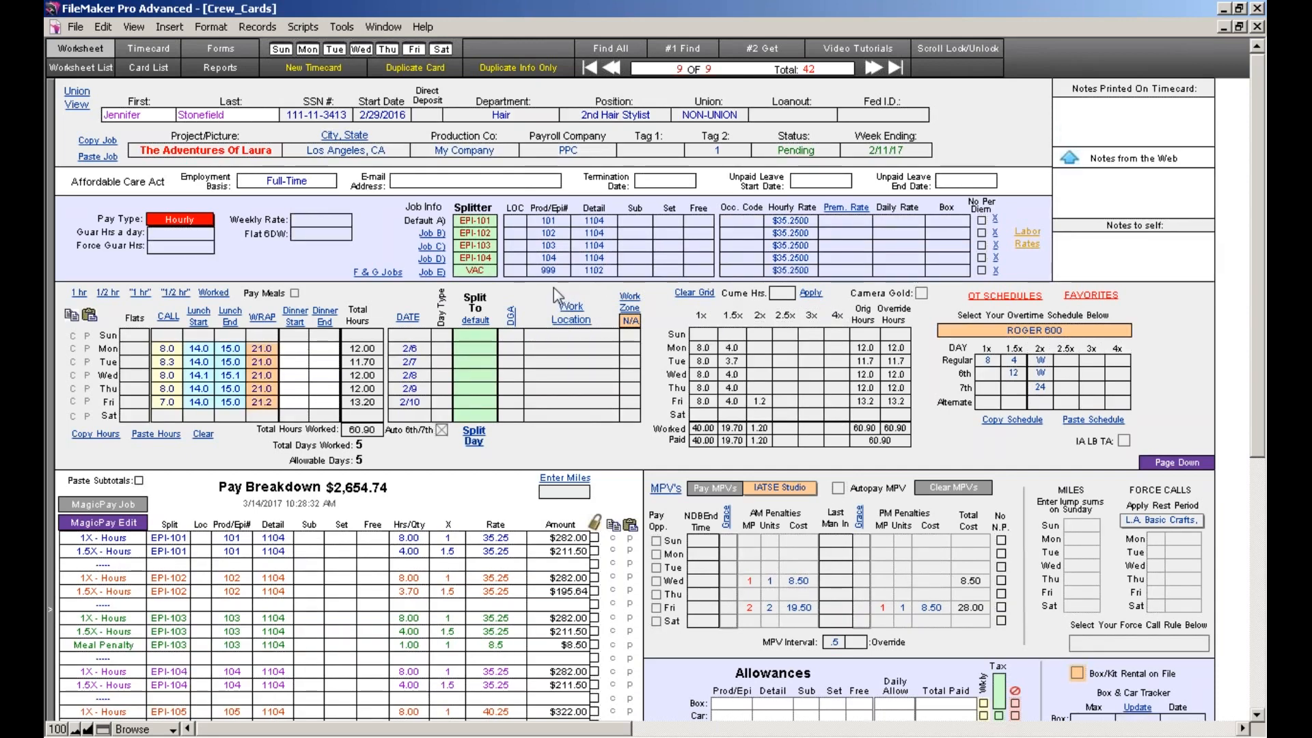
- Try splitting Monday to VAC with a recalculated pay breakdown, and clear Monday's split again
click(484, 272)
drag(482, 275, 481, 349)
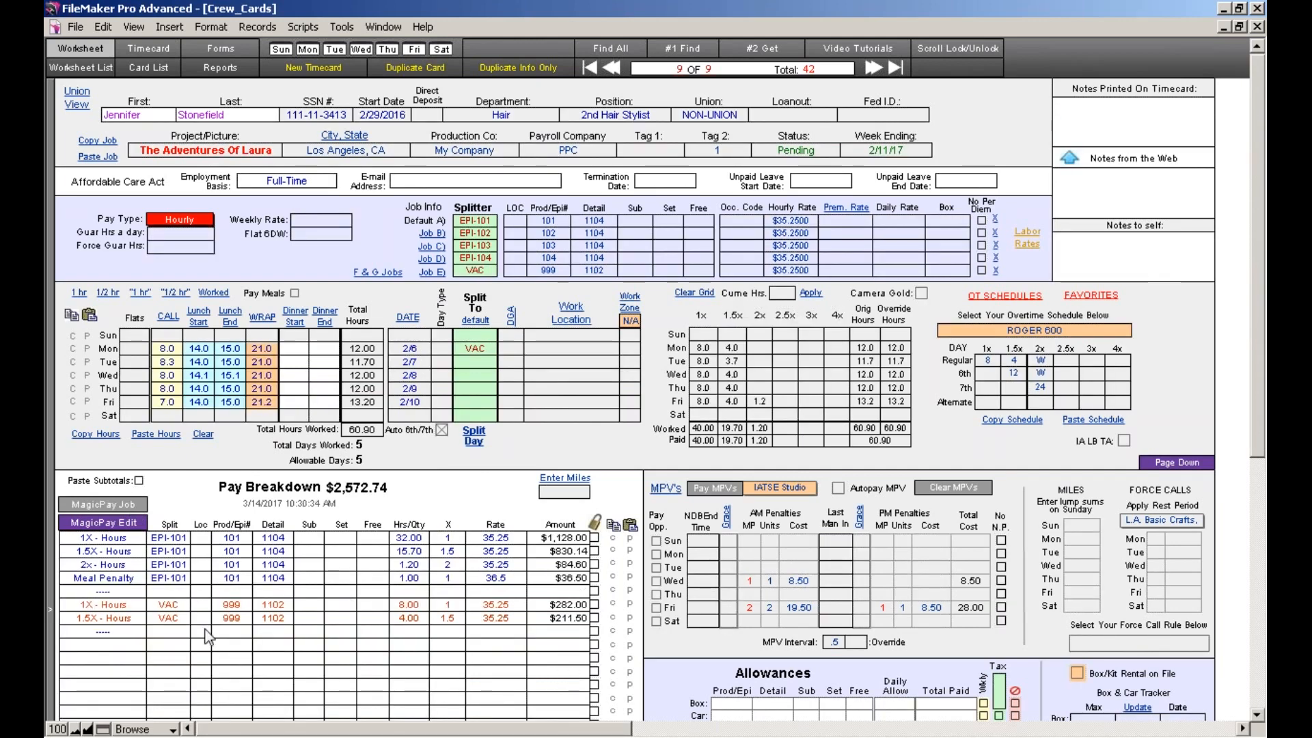
click(489, 349)
key(Delete)
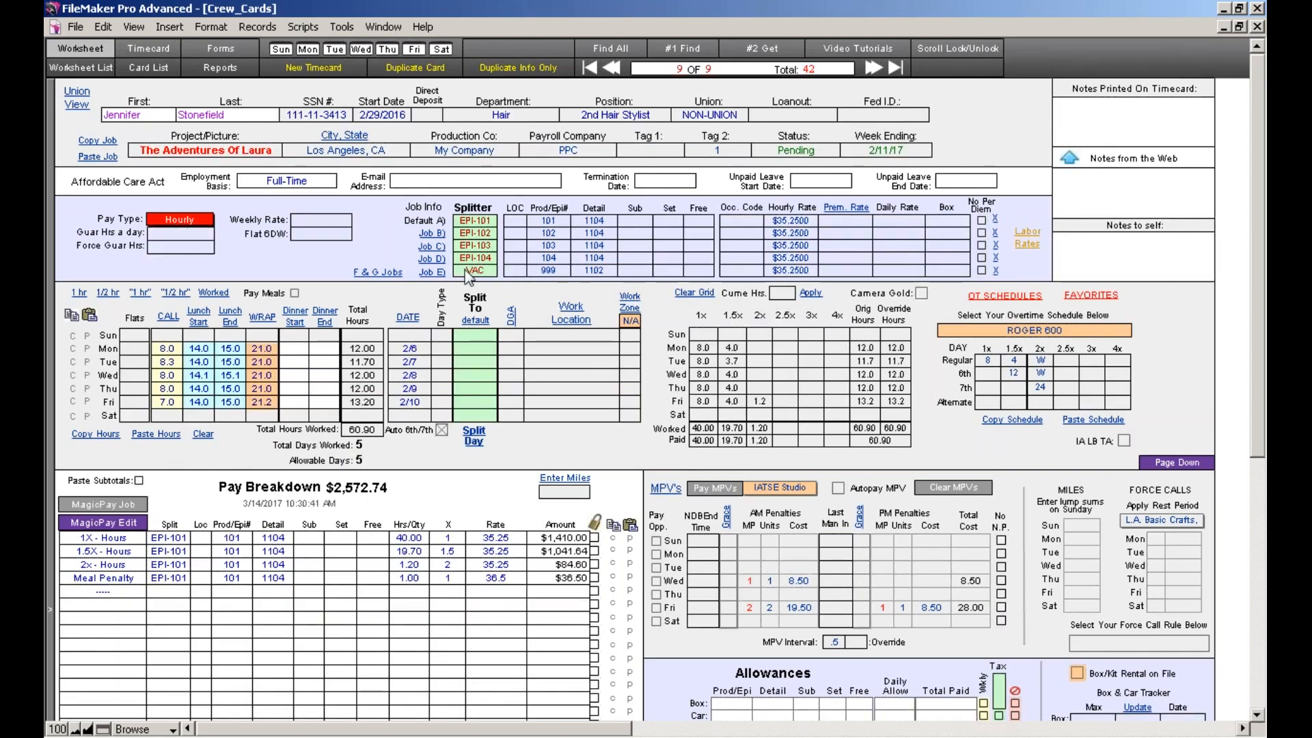
- Assign Monday's Split To to VAC and recalculate the pay breakdown with MagicPay Job
click(468, 273)
drag(470, 367, 471, 352)
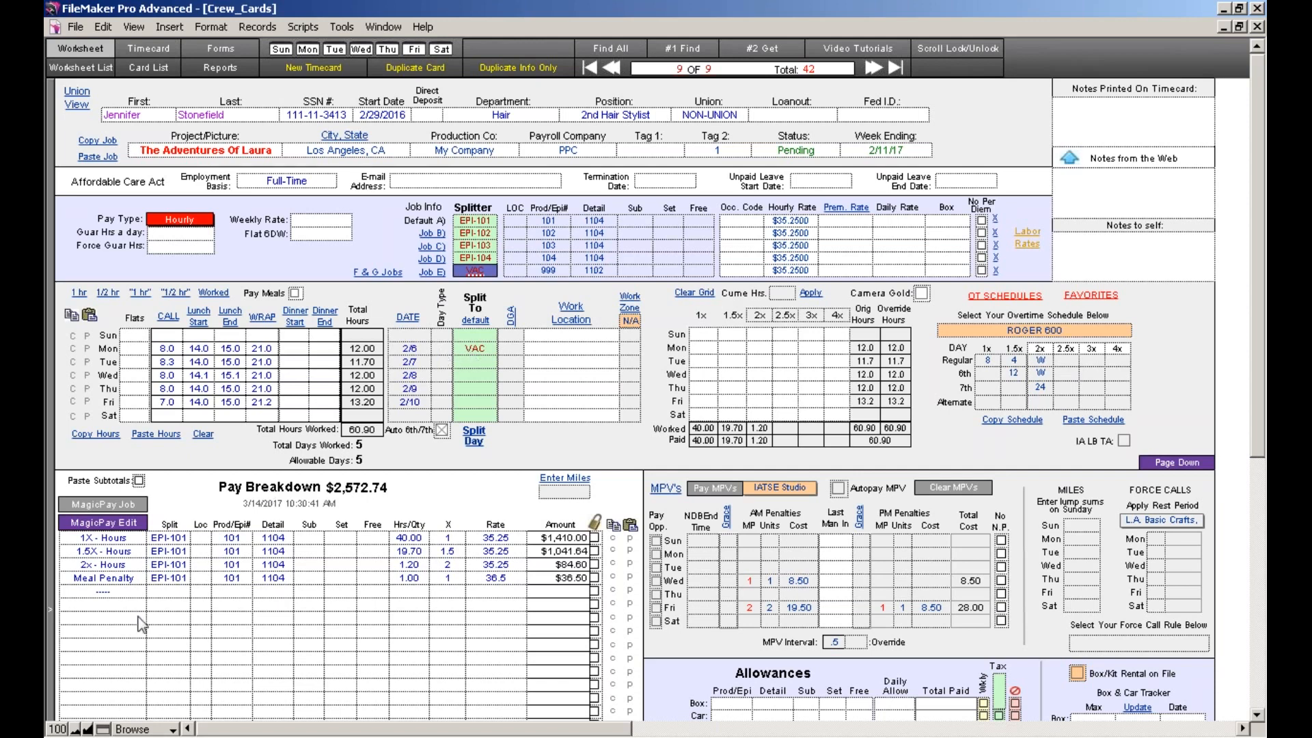
click(103, 503)
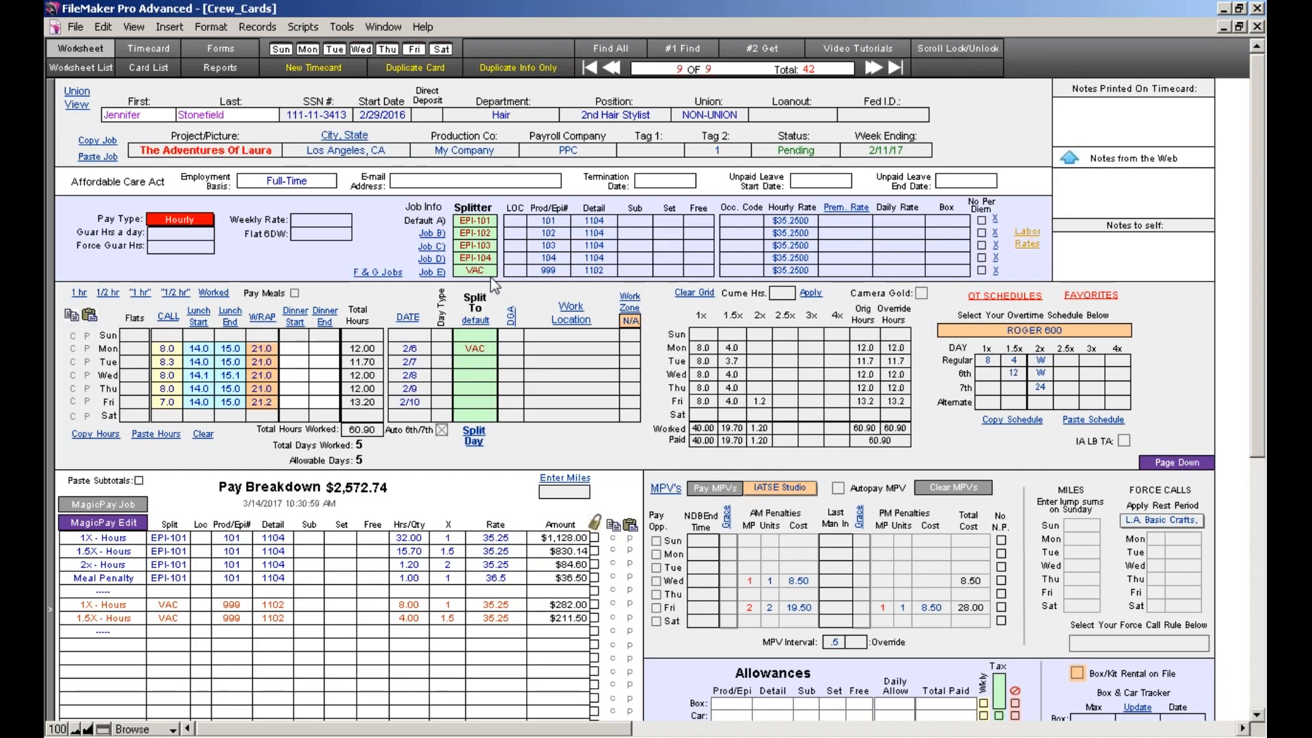
- Open the Split Day view and remove VAC from Monday's first split row
click(481, 433)
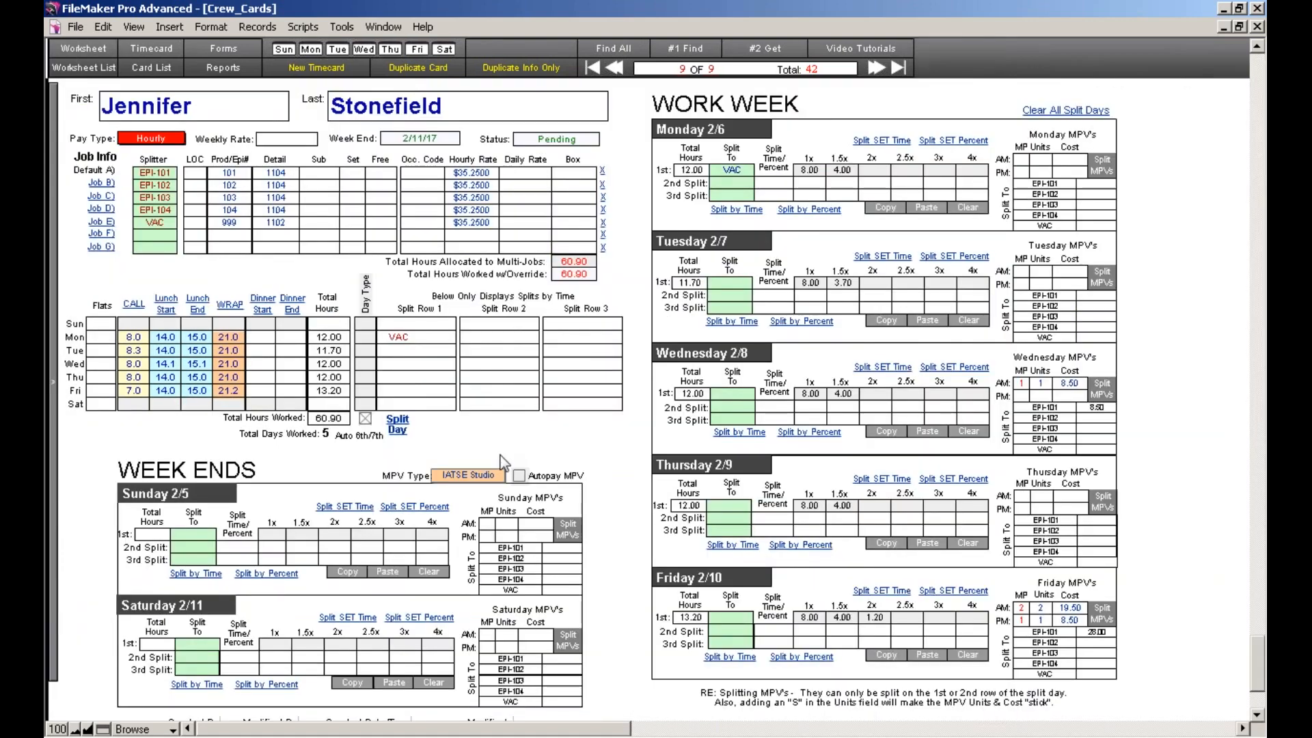
click(412, 342)
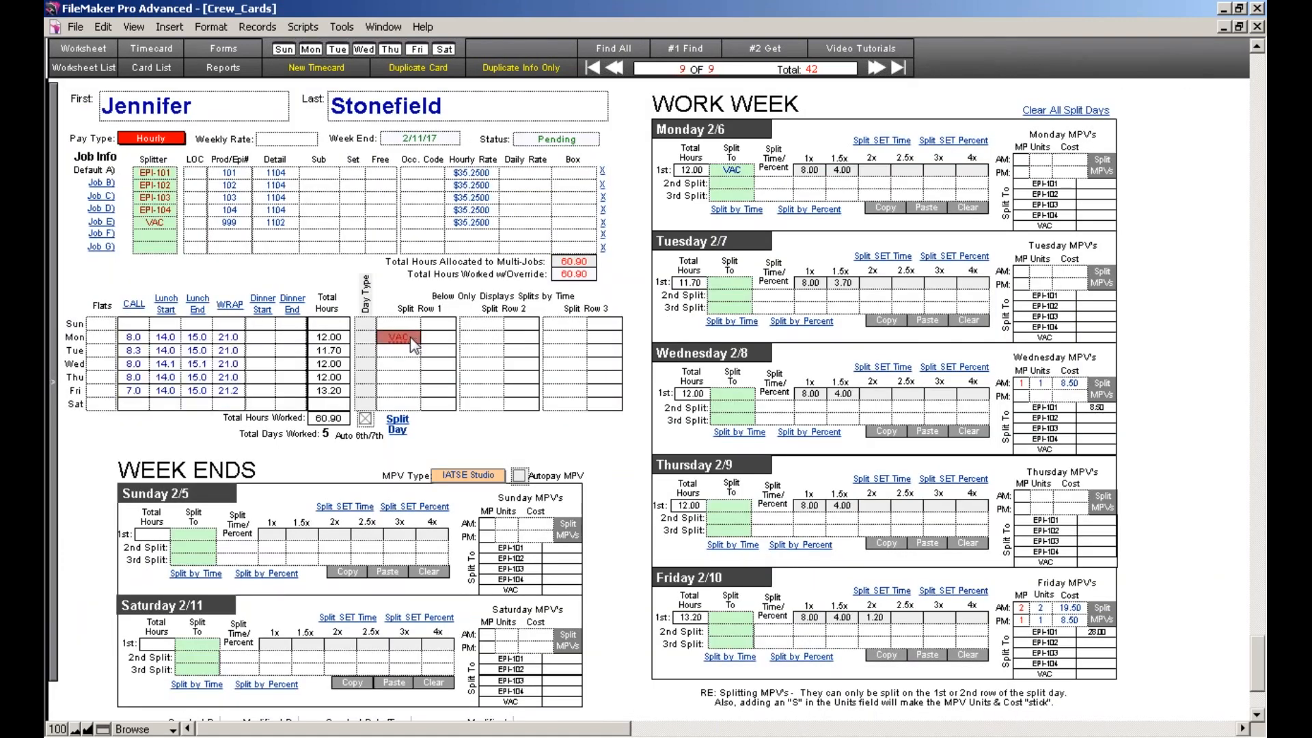
click(1192, 375)
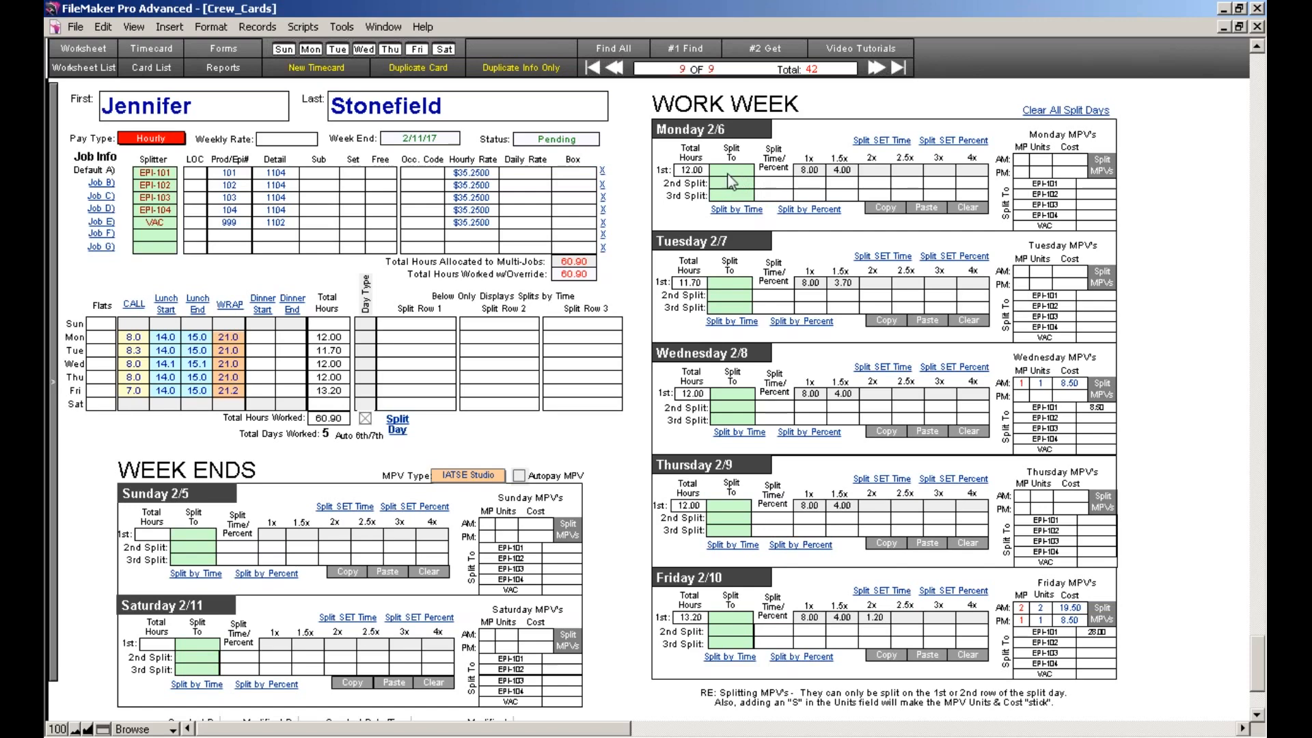
- Assign Monday's first split to EPI-101 and its second split to EPI-102
double_click(154, 171)
drag(154, 171, 737, 169)
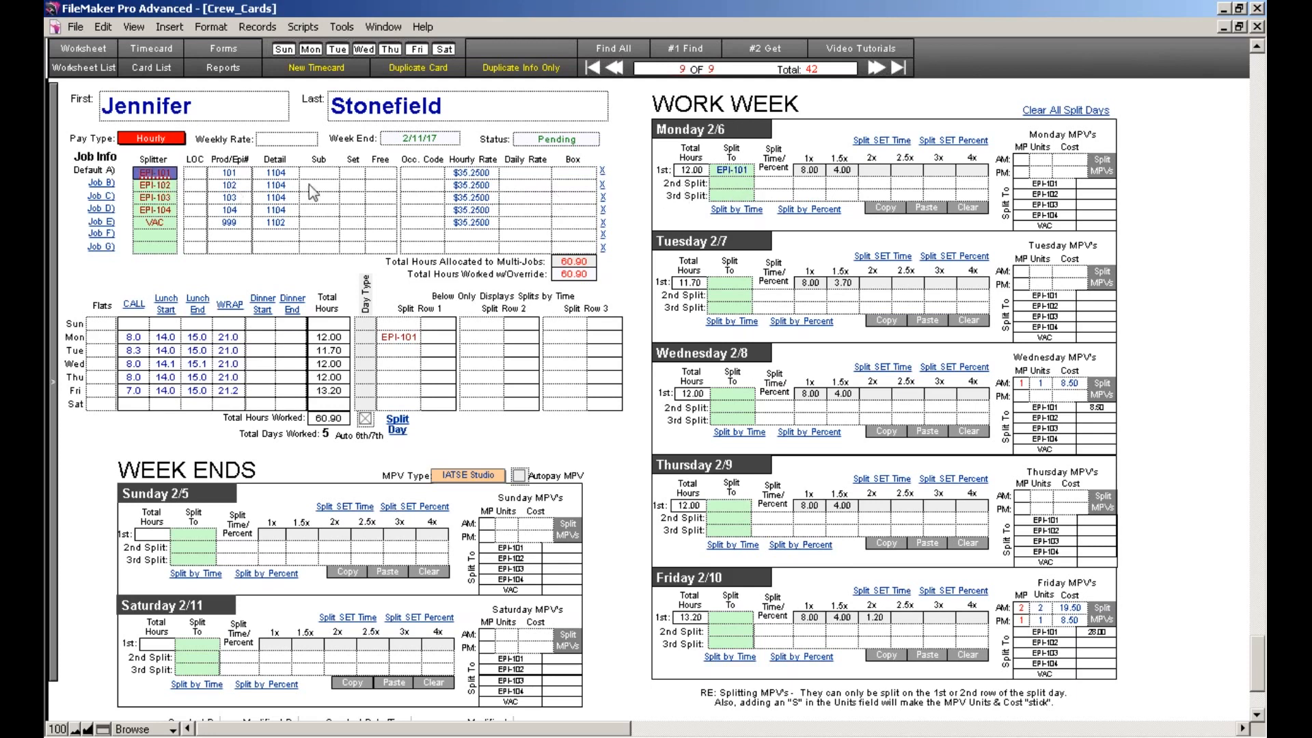
double_click(156, 185)
drag(156, 184, 745, 187)
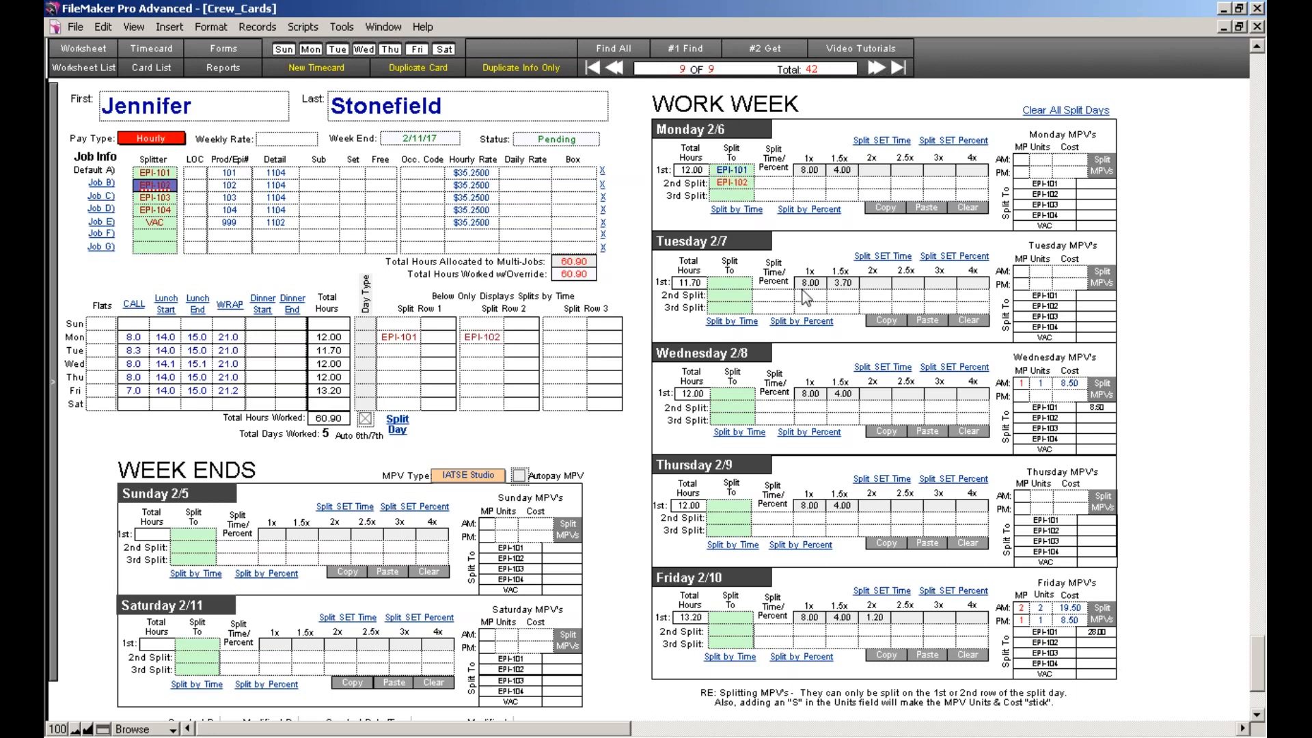
- Split Monday's hours by time, with the second split starting at 15
click(774, 183)
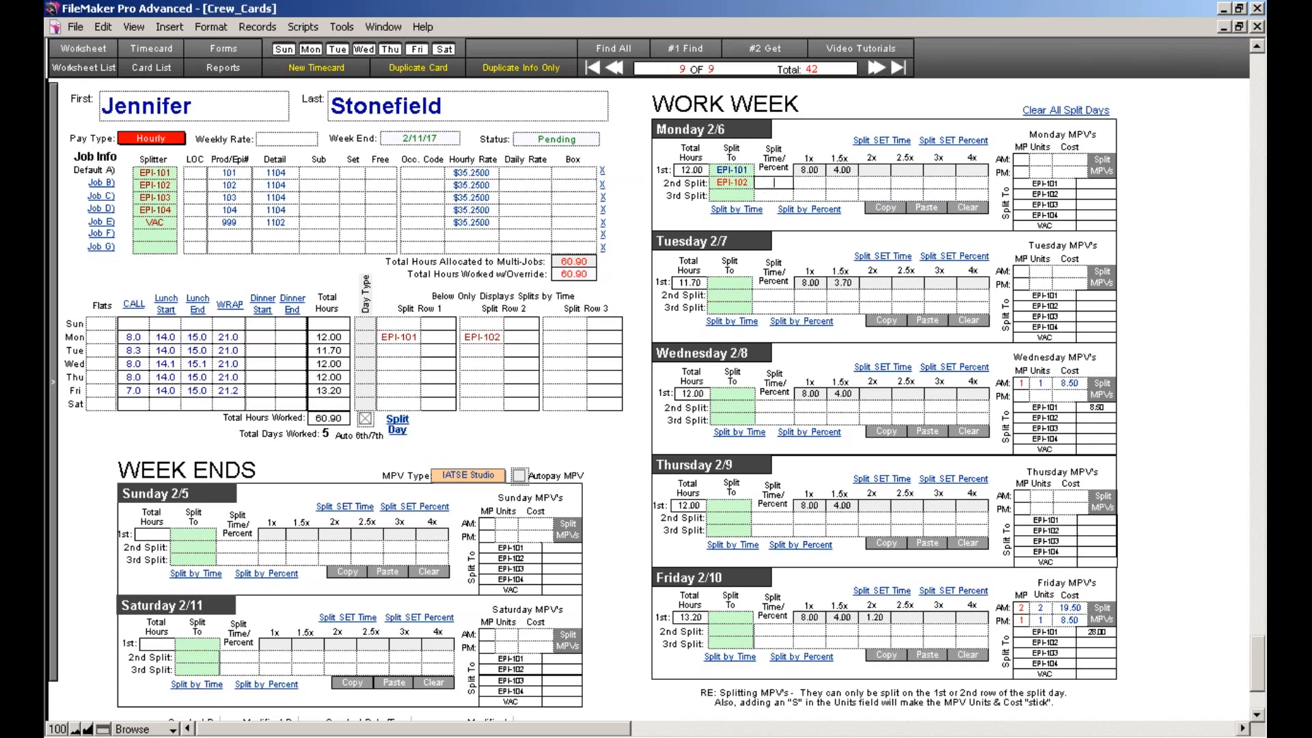
text(15)
click(753, 211)
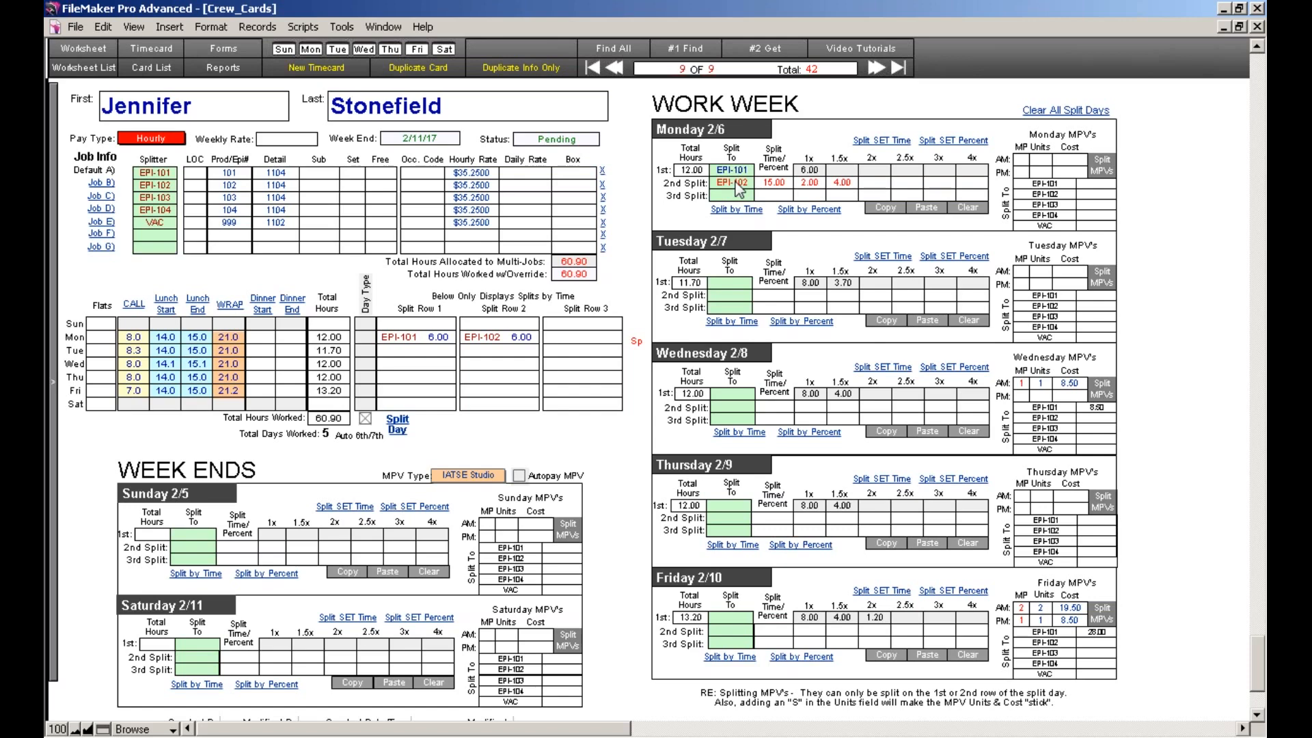
- Change the Split Time/Percent value of Monday's second split to 0.50
click(770, 186)
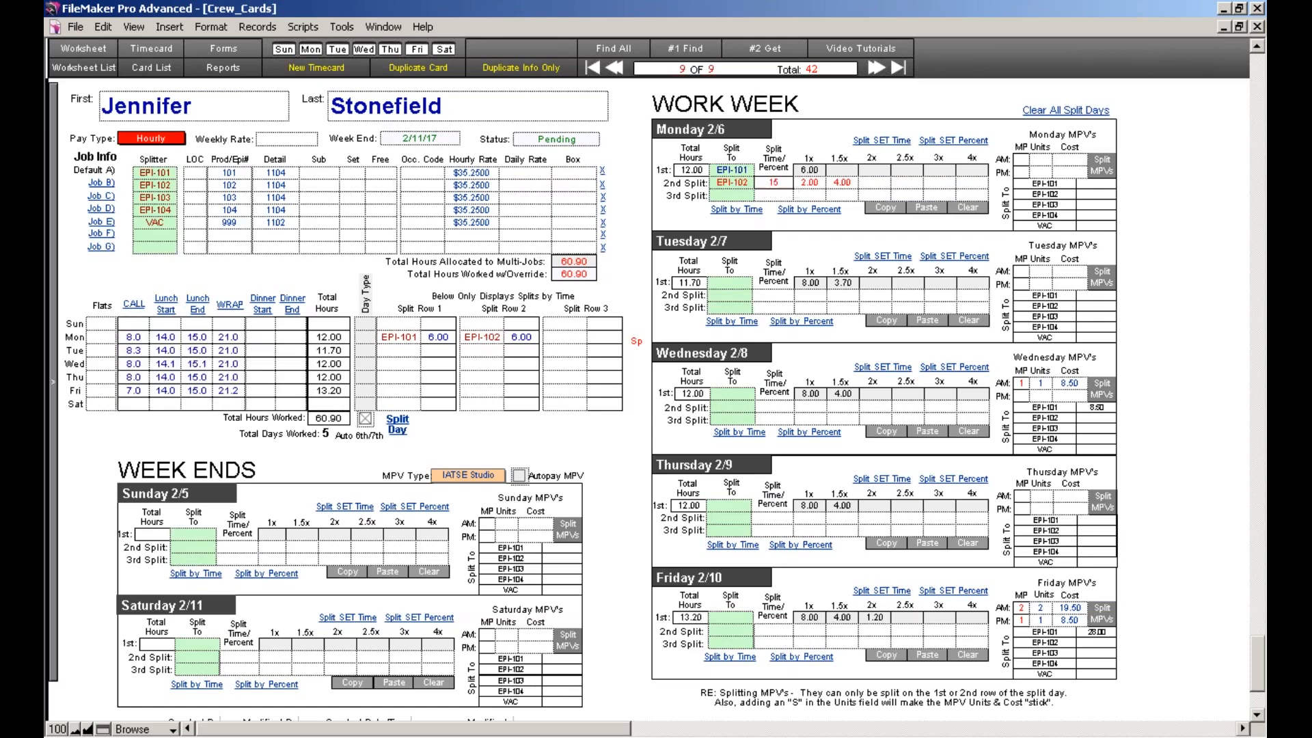
double_click(772, 184)
text(.50)
click(1155, 216)
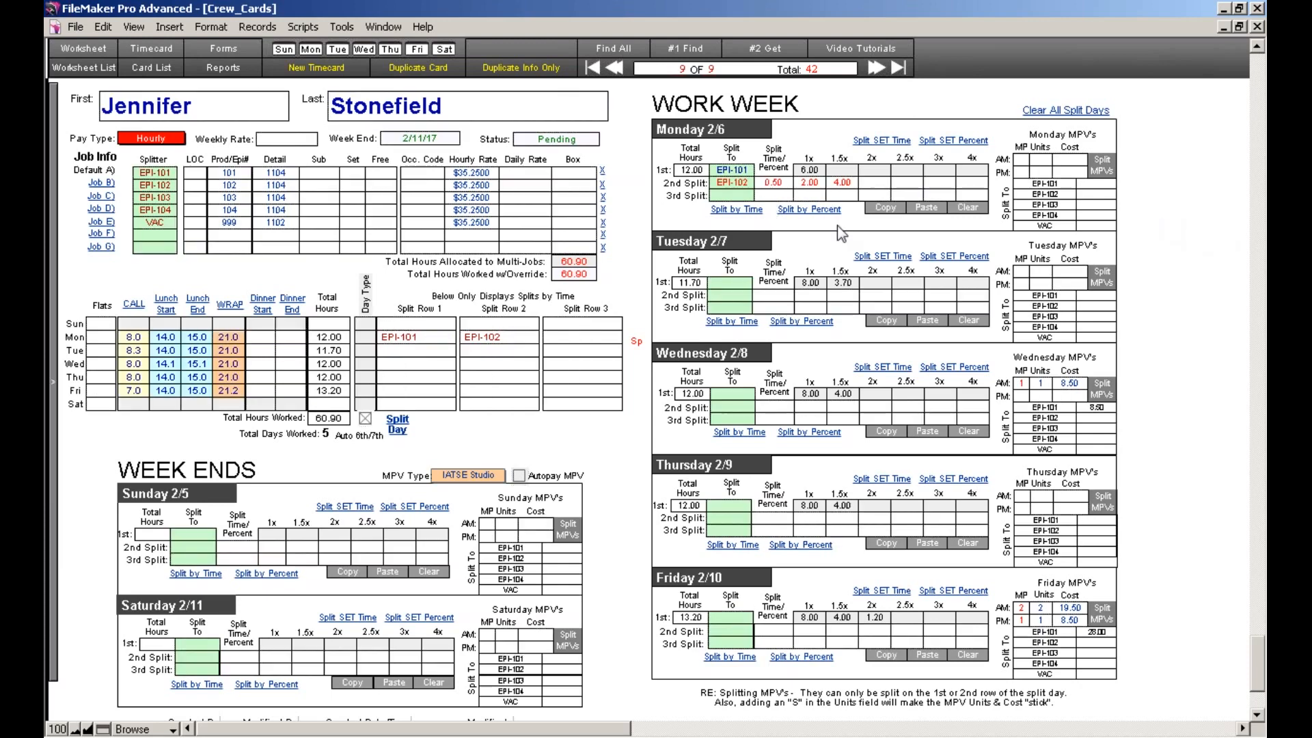
- Try splitting Monday by percent with 15 as the second split value, and split it by percent with 0.50 instead
click(801, 211)
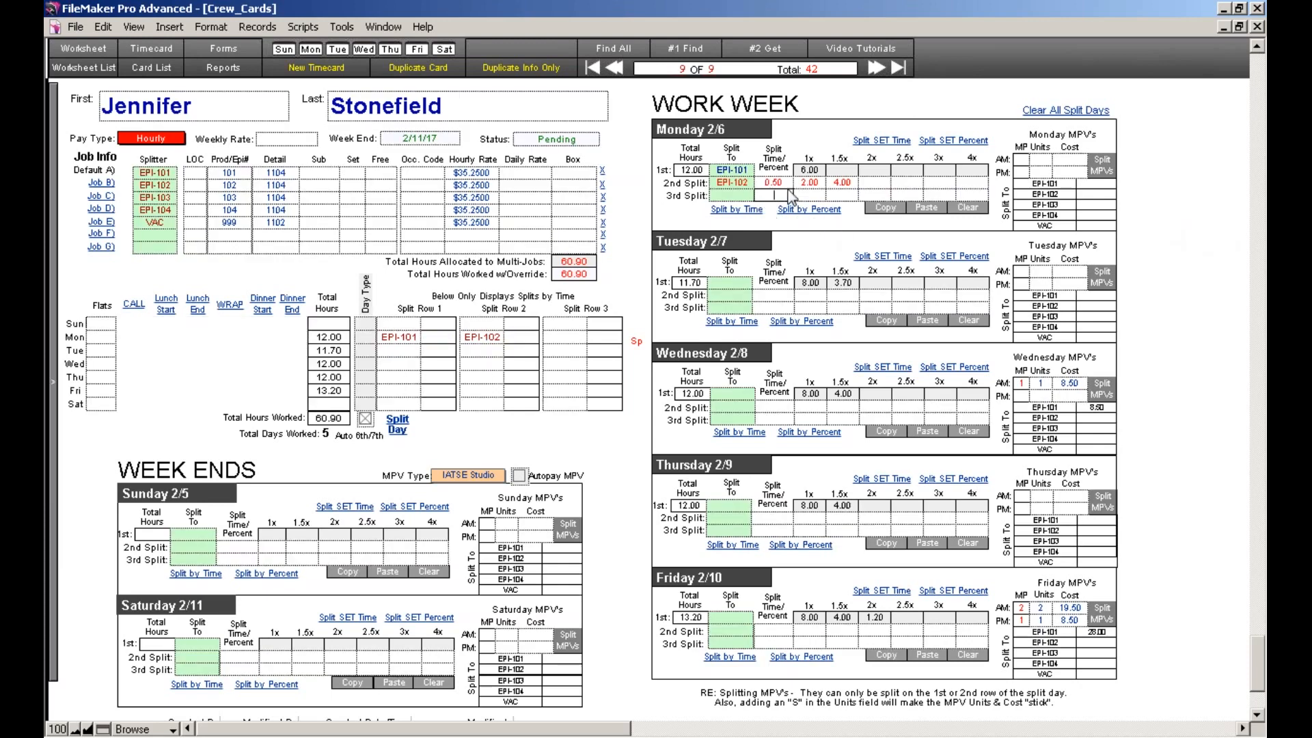
text(15)
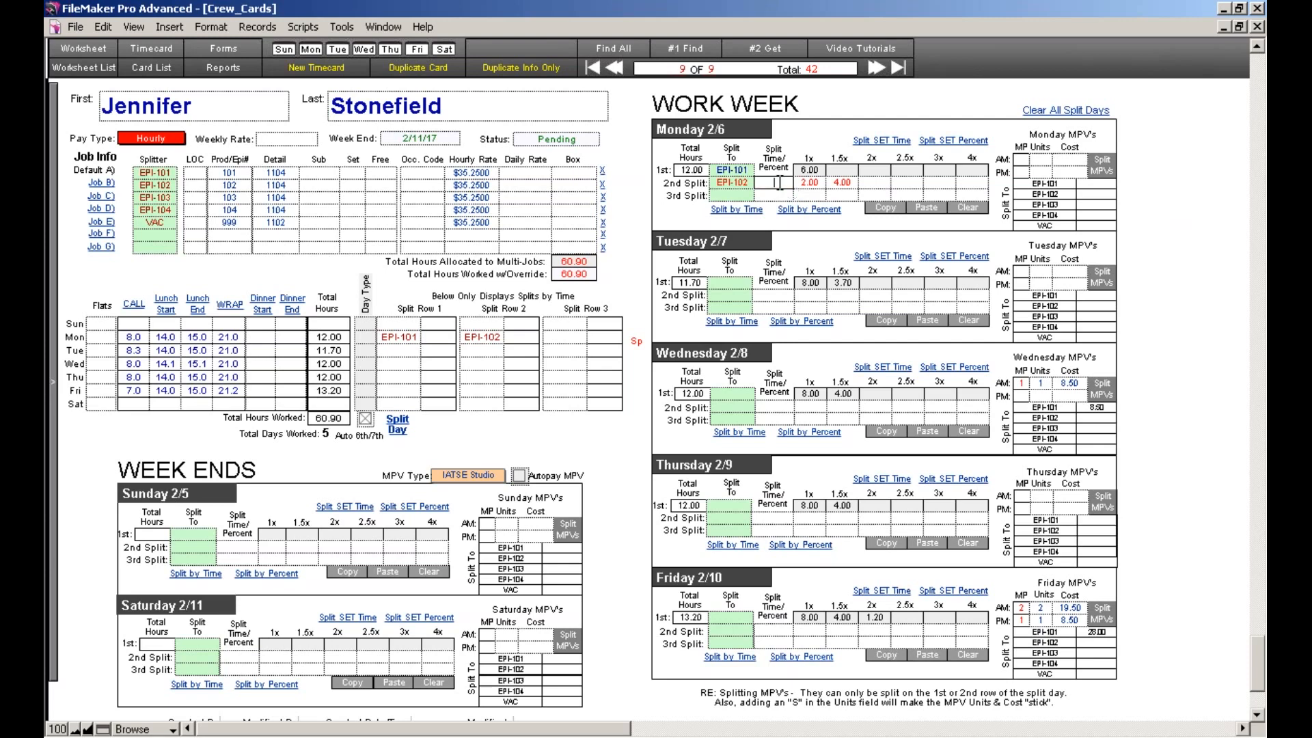
click(1179, 379)
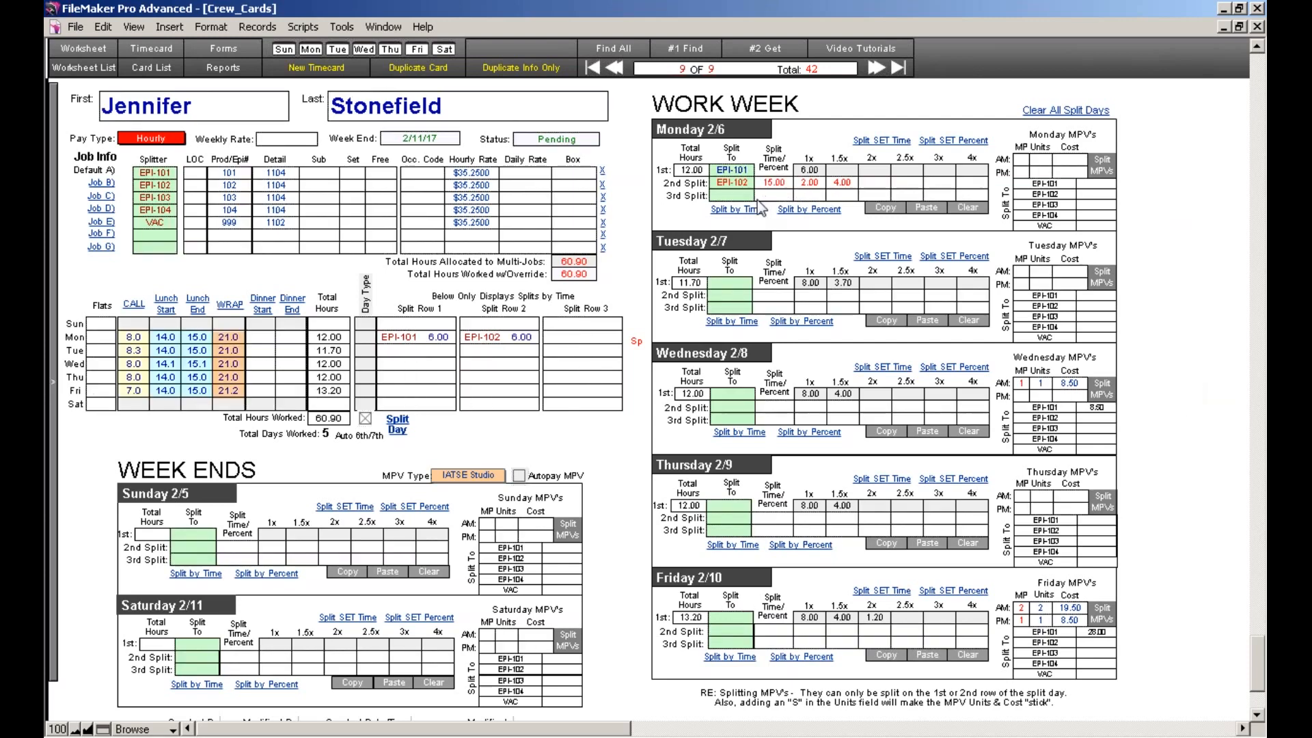
click(802, 212)
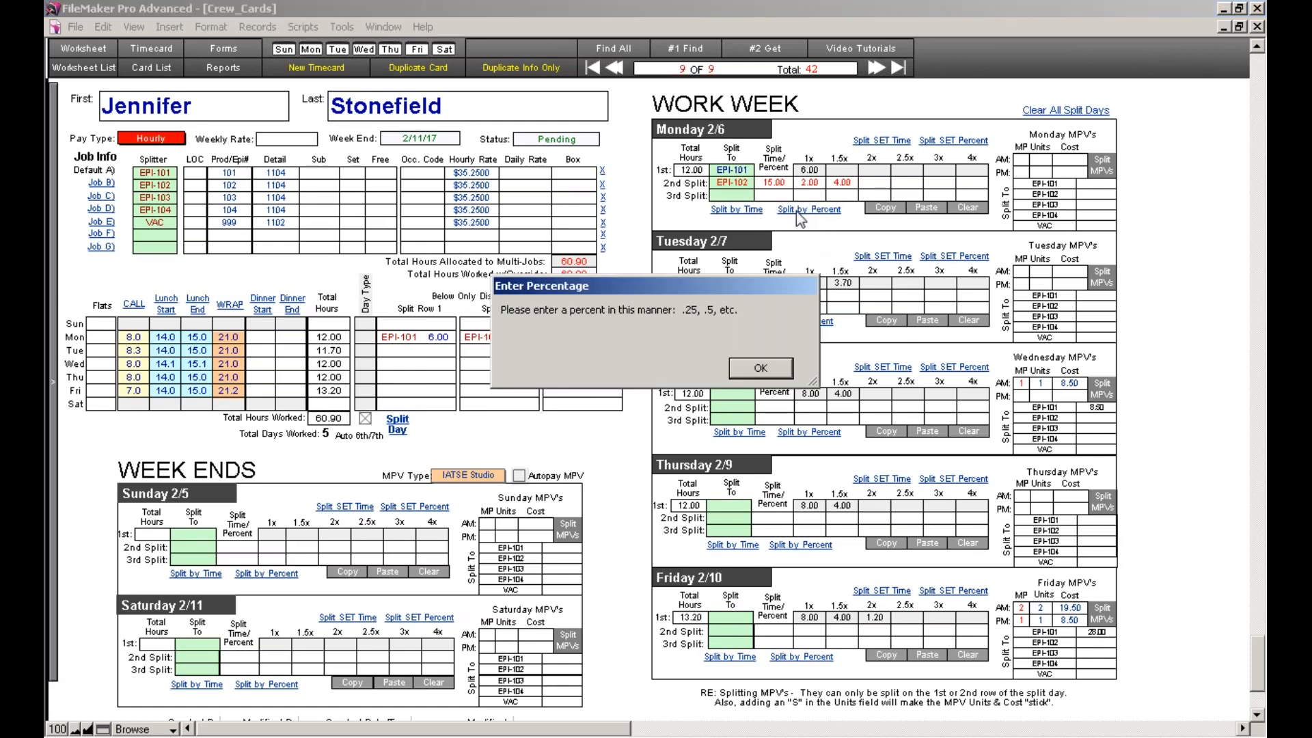
click(758, 367)
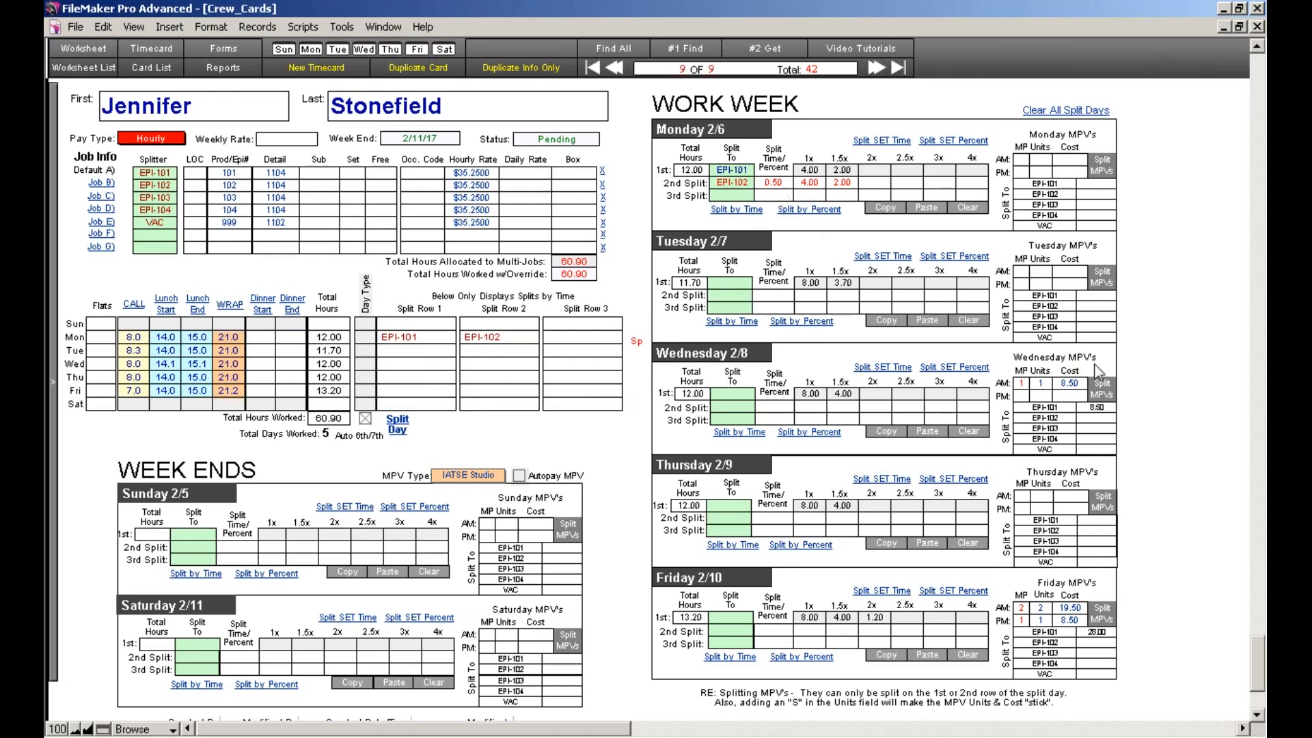
- Clear the second split's percentage and hours on Monday, and set the first split to 8 hours at 1x and 4 at 1.5x
click(779, 186)
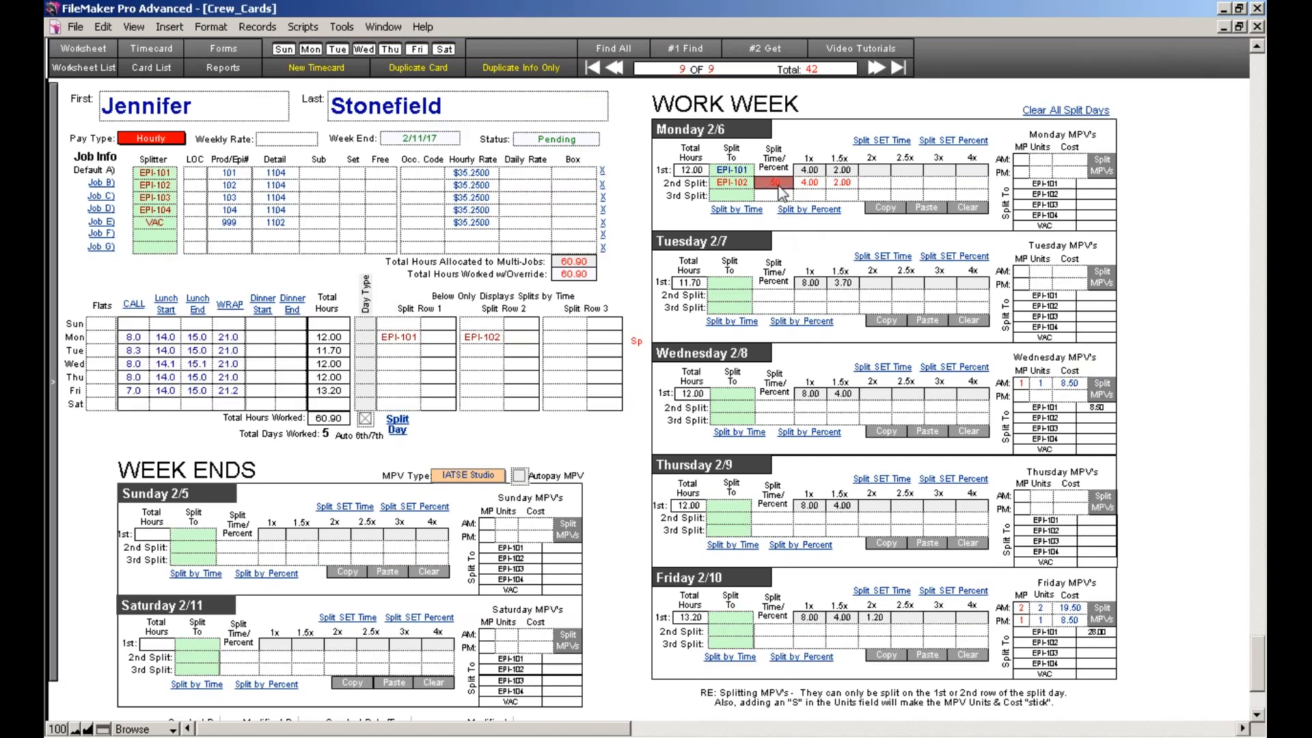
key(BackSpace)
click(1182, 396)
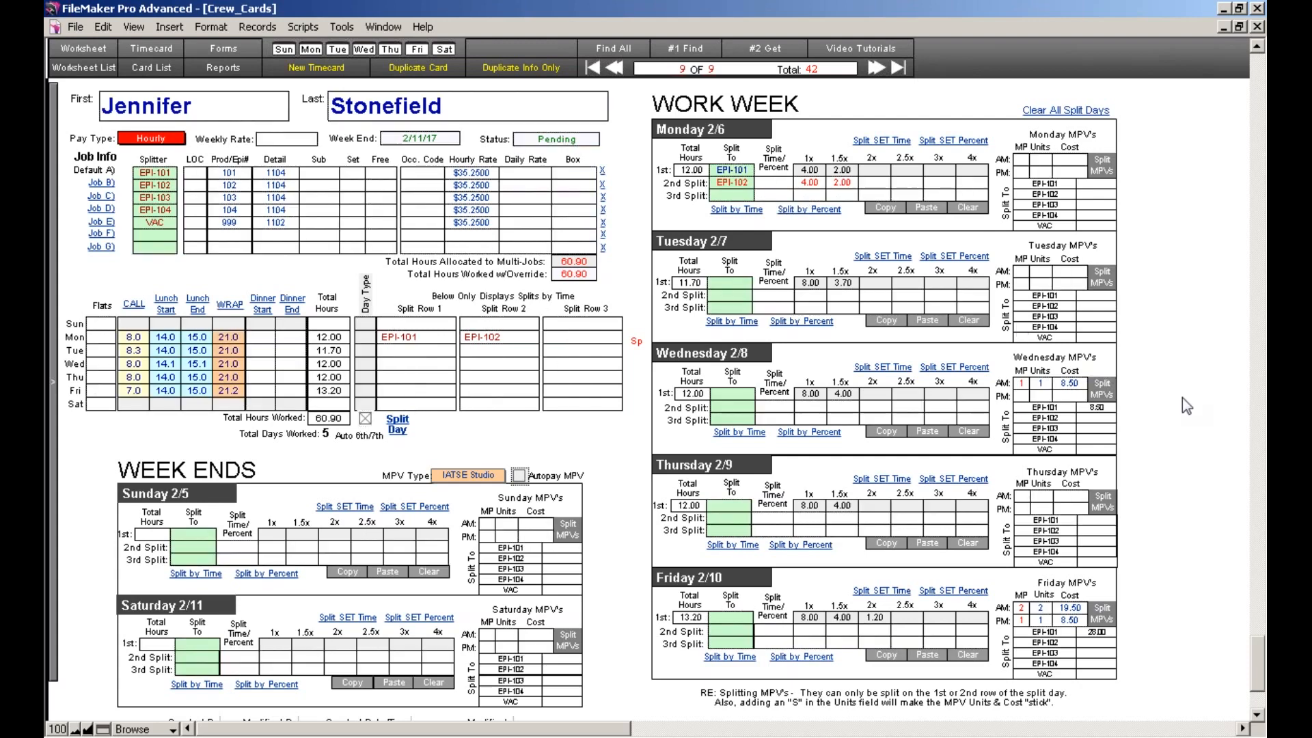
click(822, 186)
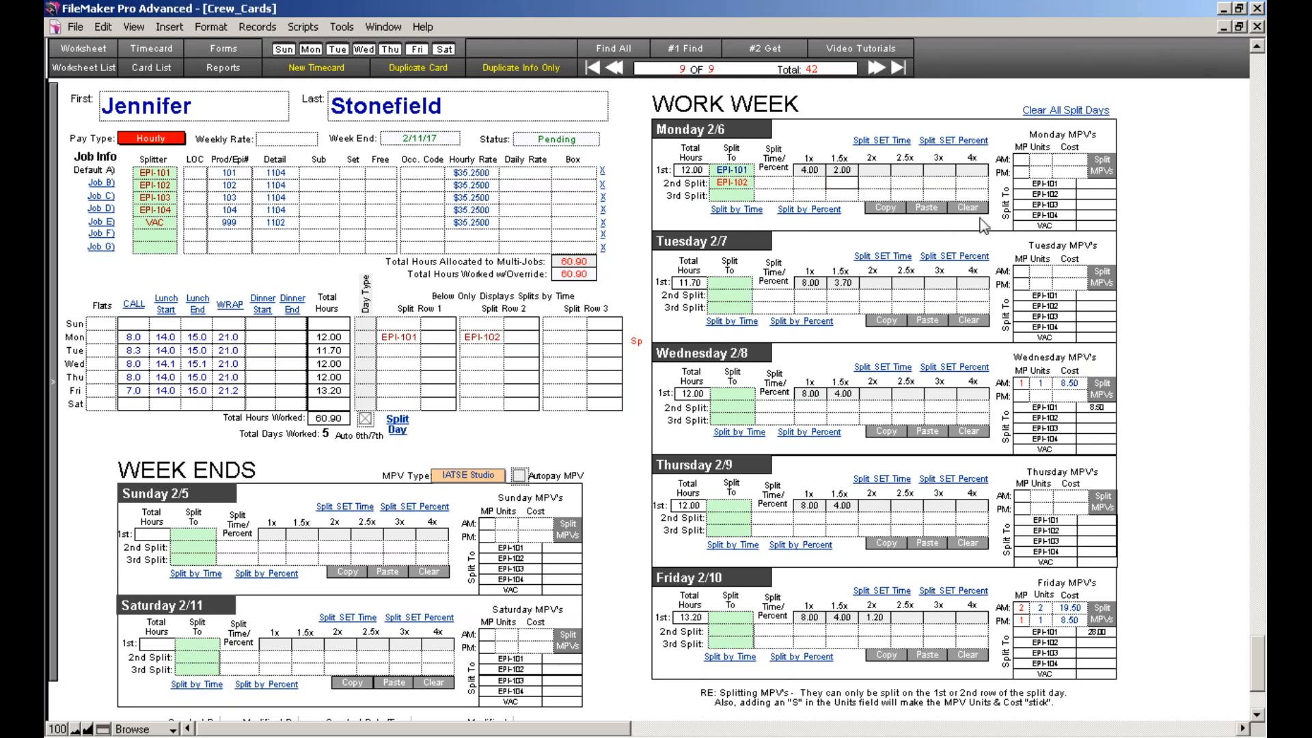
click(1163, 316)
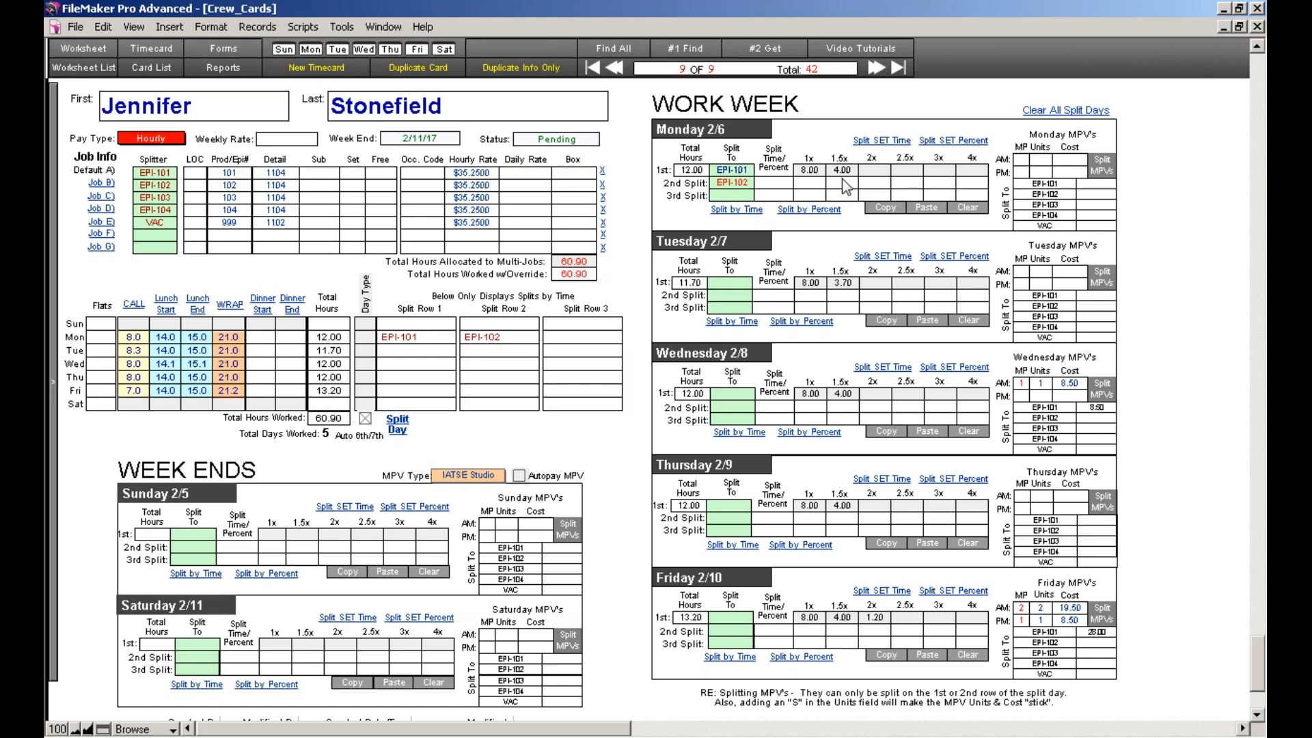
- Enter 4 hours at 1.5x for Monday's second split, EPI-102
click(844, 184)
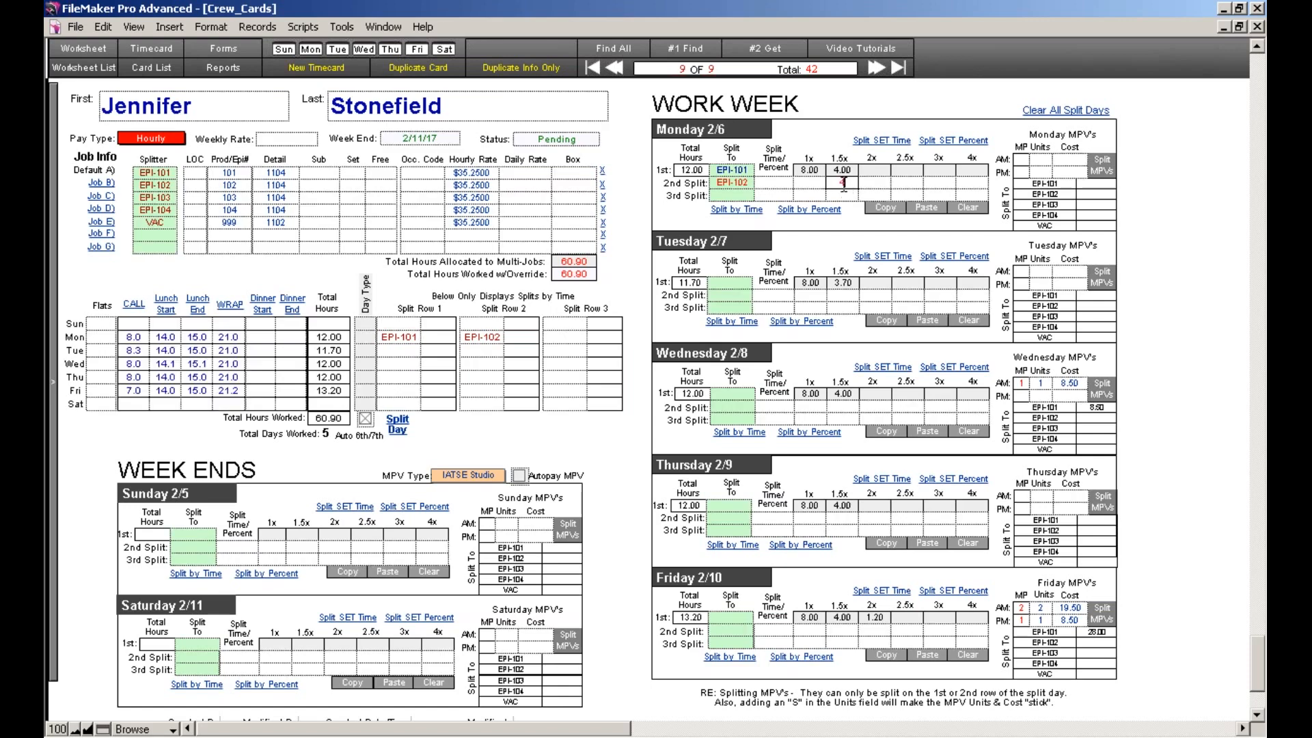
text(4)
click(1175, 306)
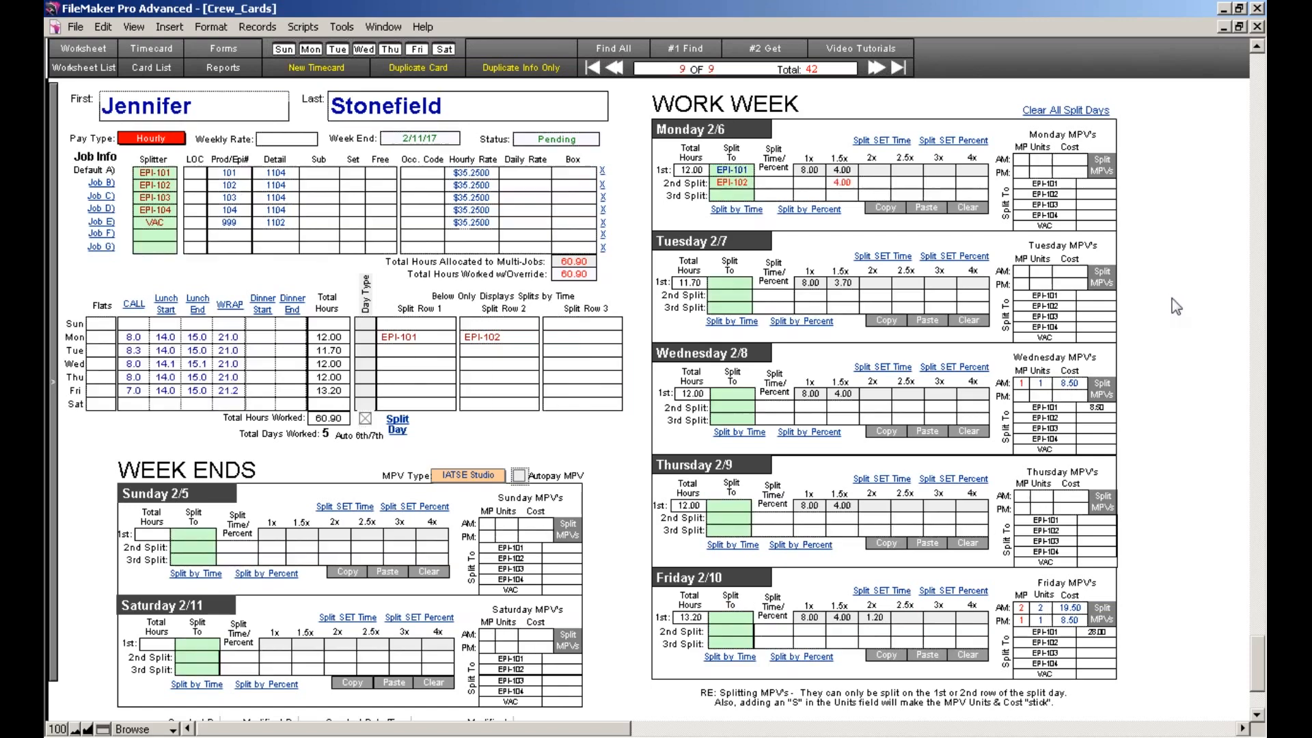
- Set Monday's second split, EPI-102, to 2 hours at 1x and 2 hours at 1.5x
click(848, 183)
key(BackSpace)
click(811, 183)
text(2)
click(842, 183)
text(2)
click(1145, 335)
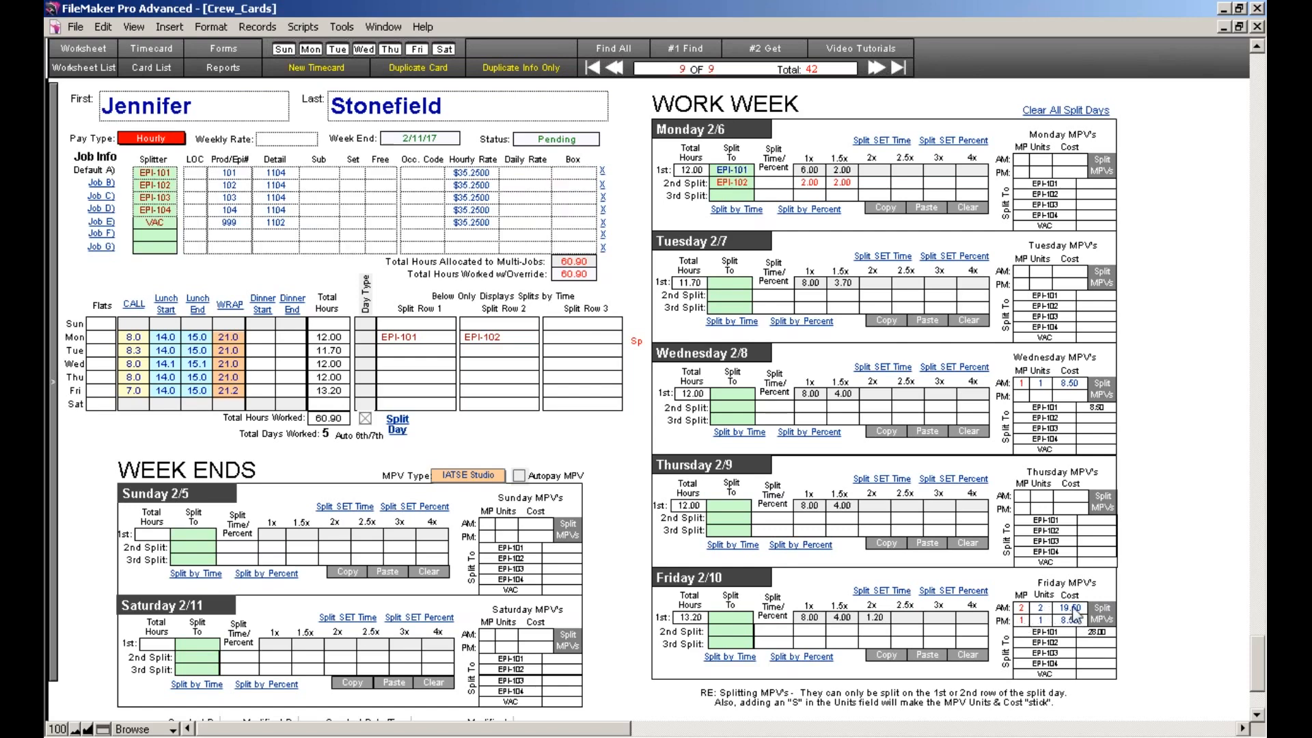
click(1073, 620)
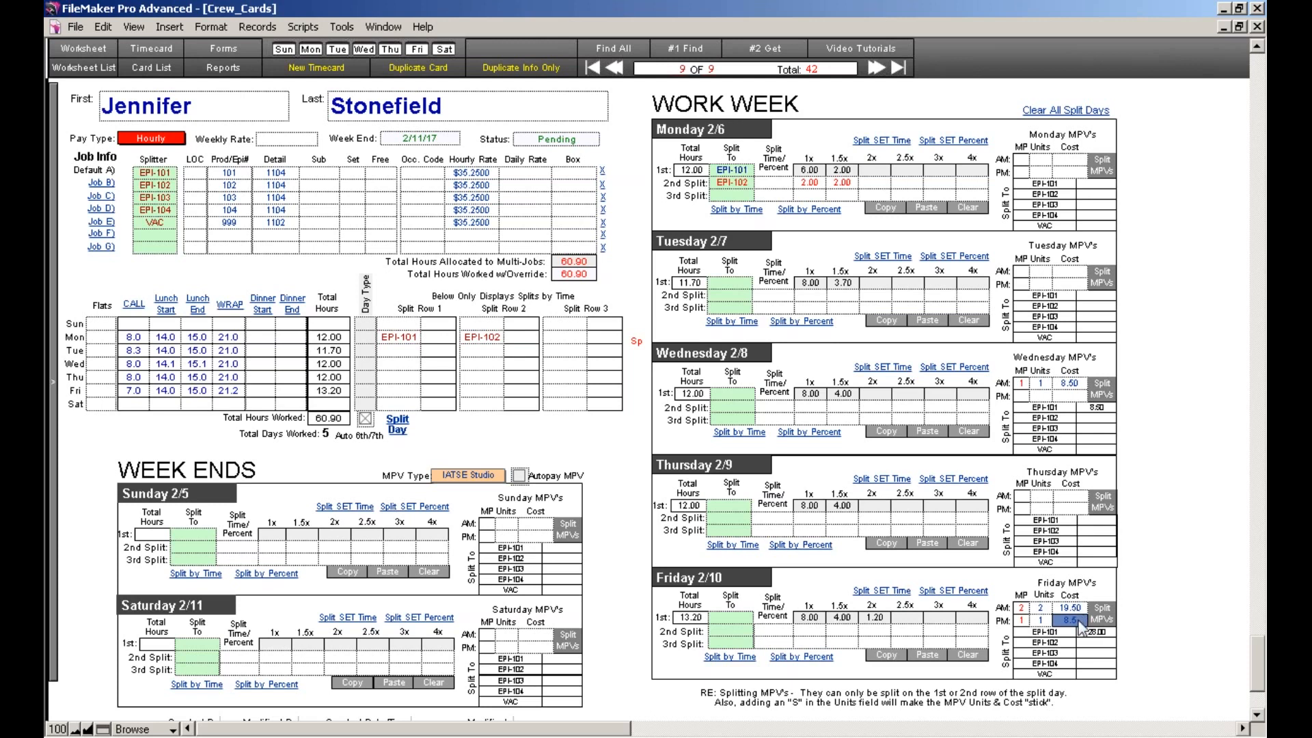
click(1074, 608)
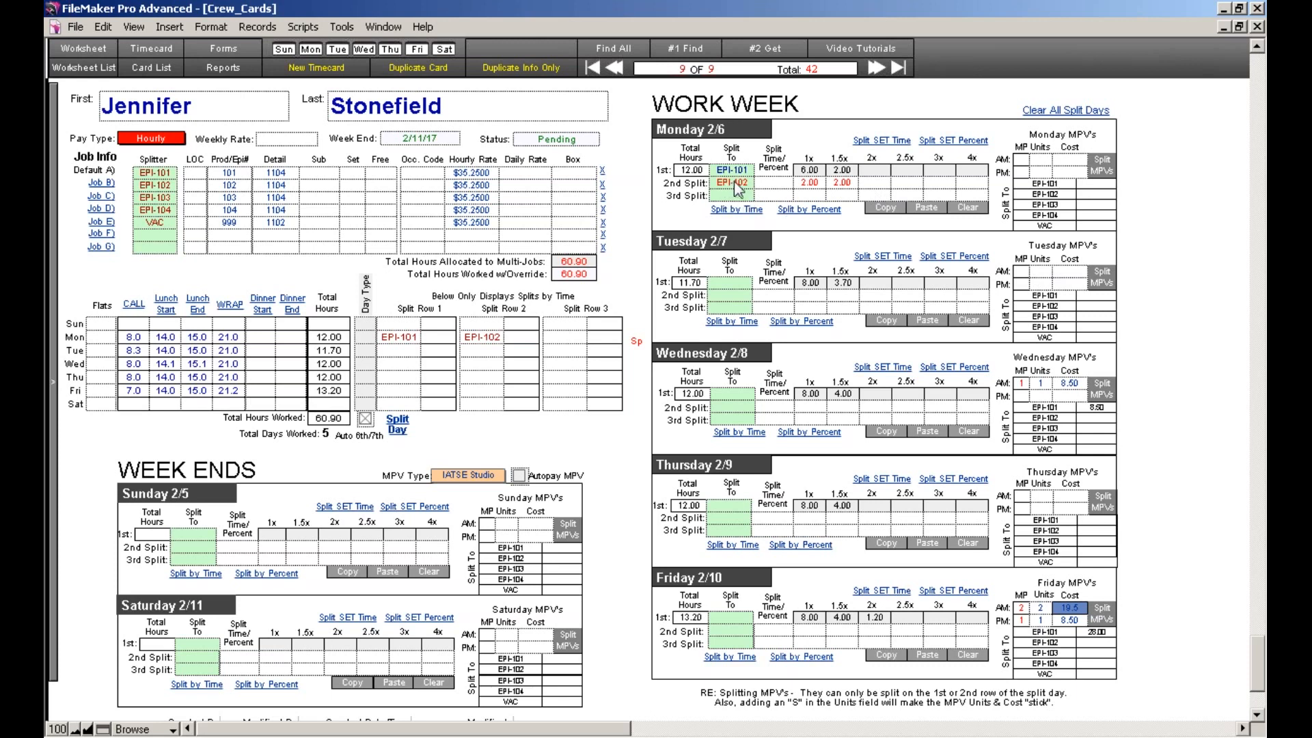
- Rename the splitter code of Job E from VAC to INS
click(166, 226)
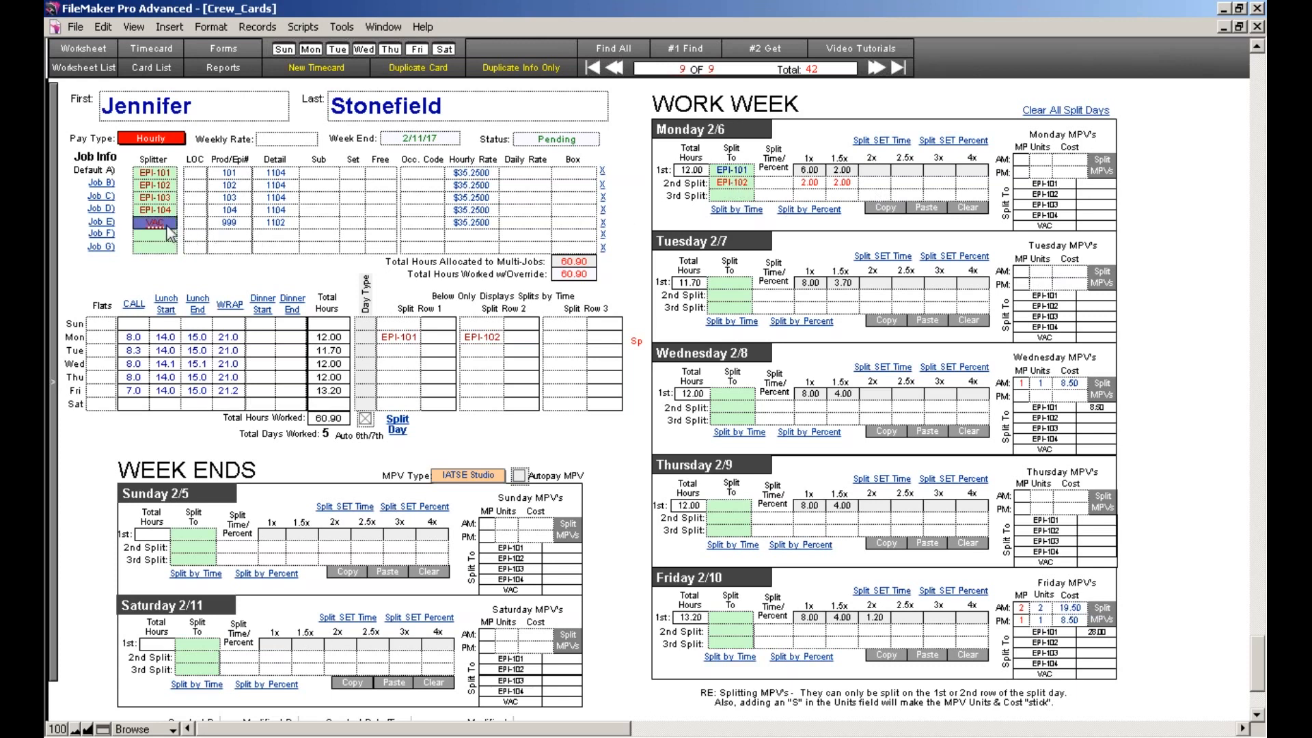
key(BackSpace)
text(INS)
- Clear Monday's second split, reassign it to INS and split the day by time at 15.00
click(747, 183)
key(BackSpace)
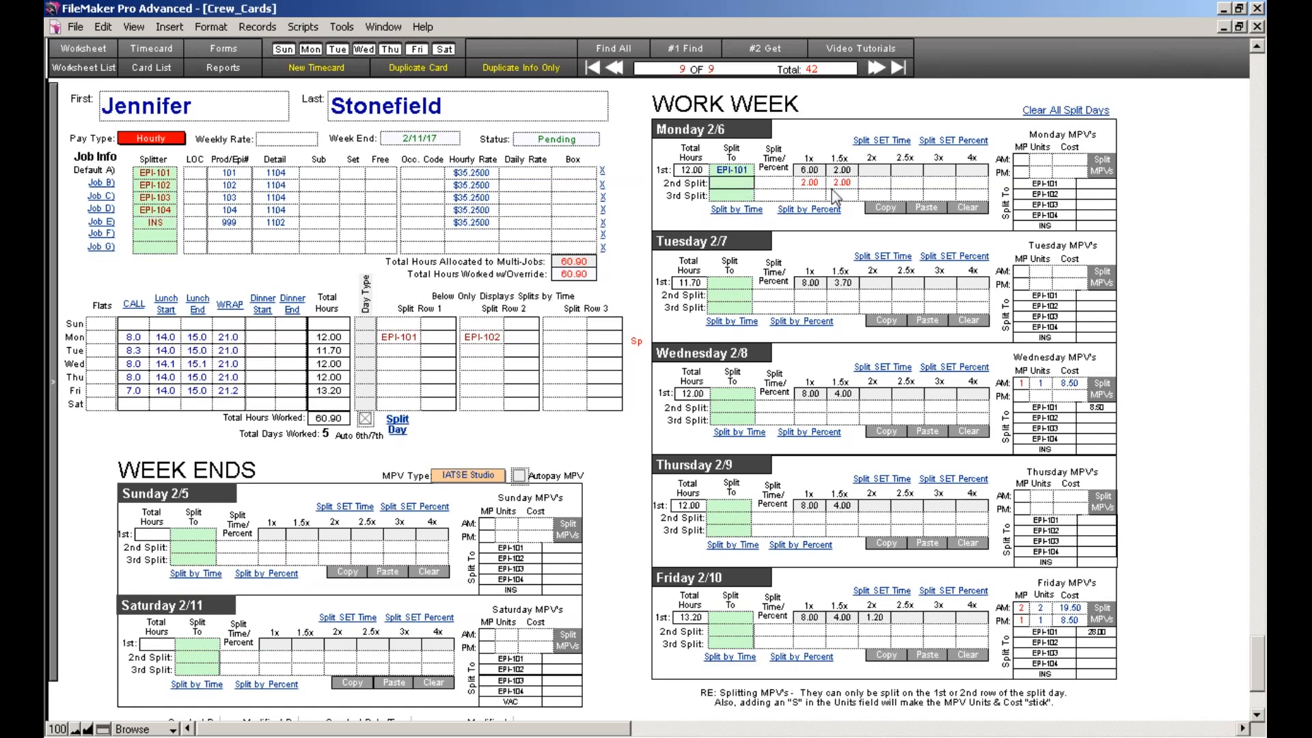
click(847, 205)
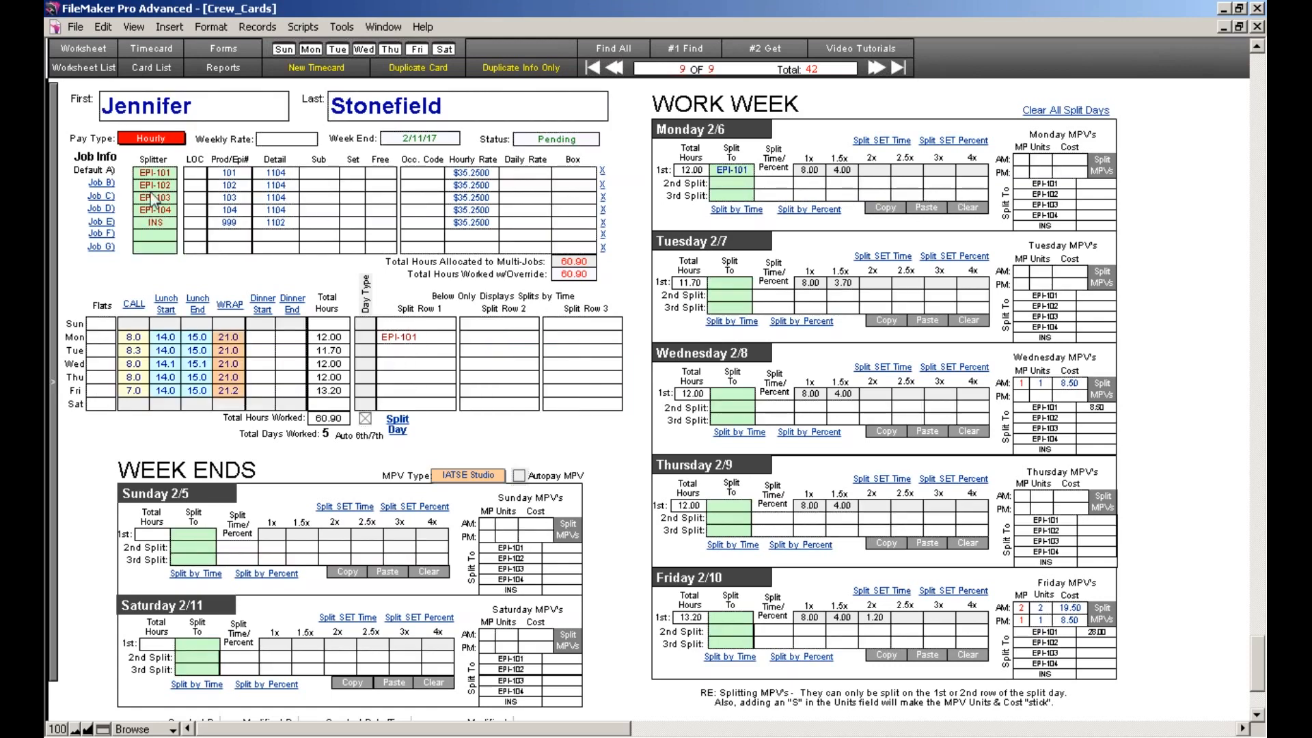
click(731, 182)
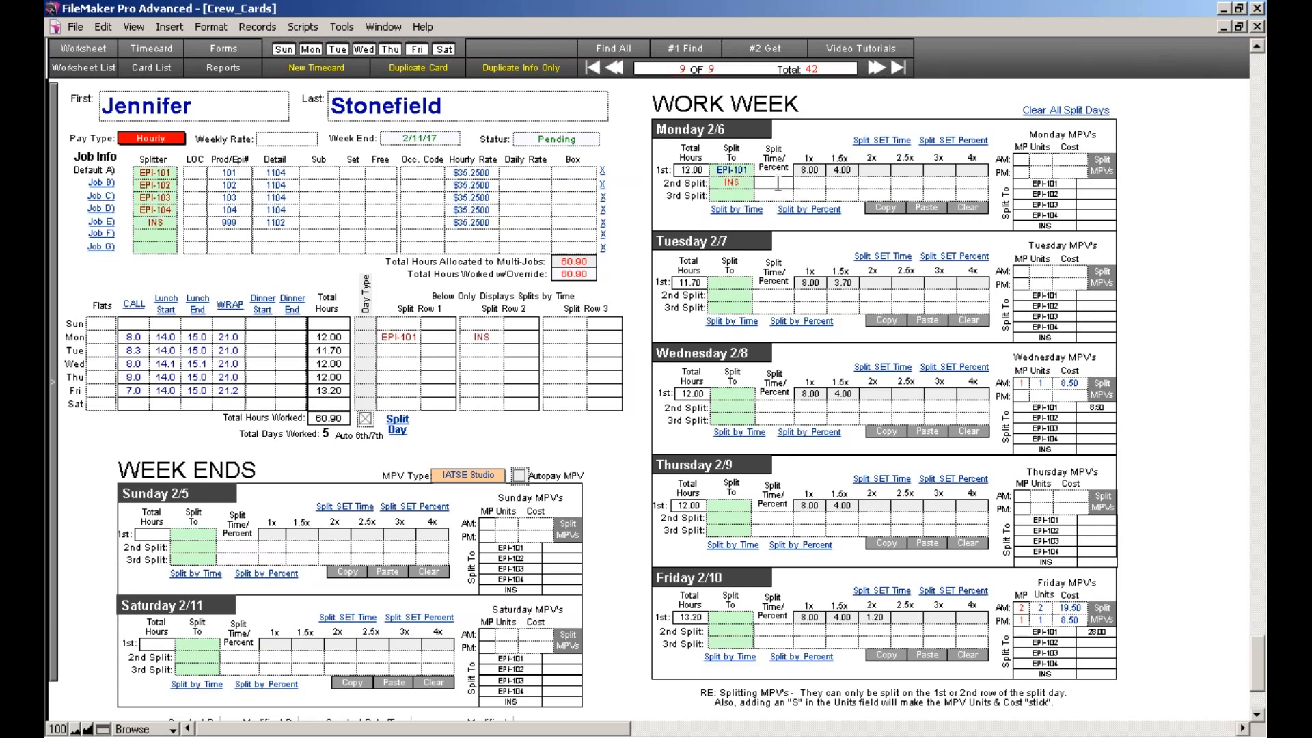
text(15)
click(749, 212)
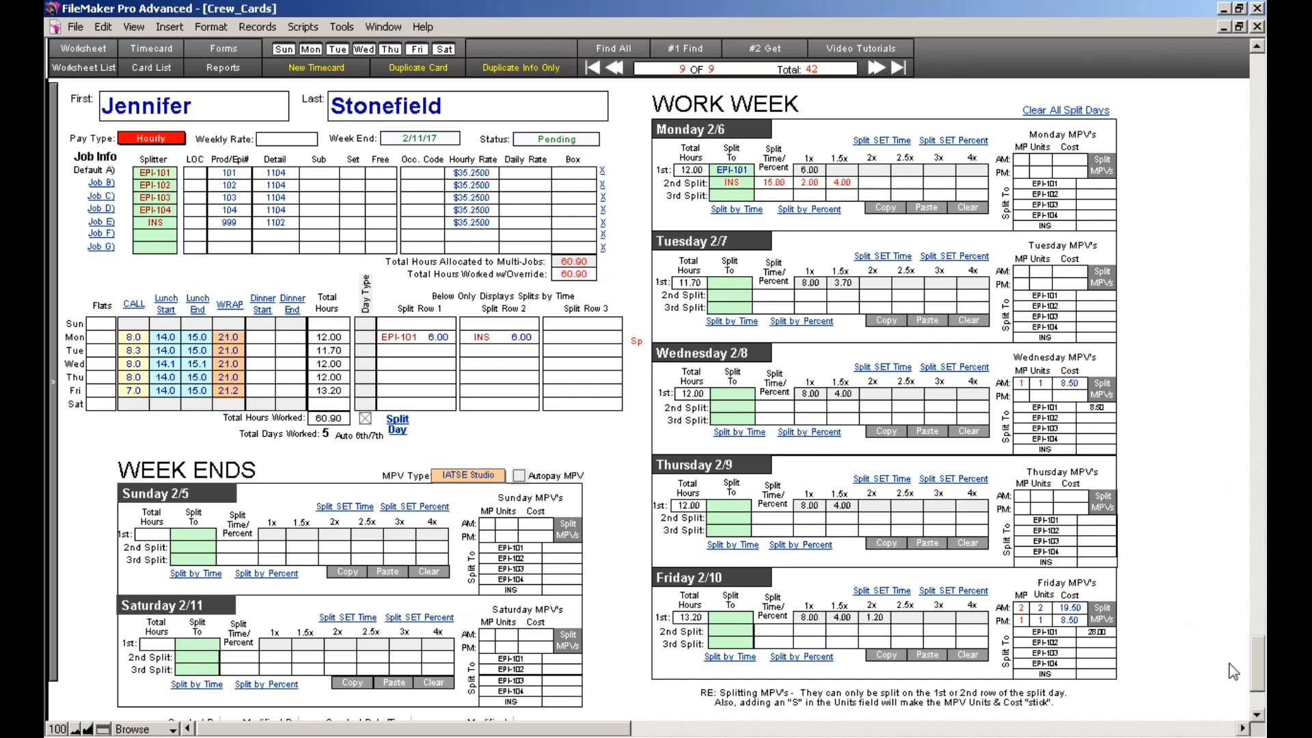
- Look through the crew's split-day records and open the detail 1104 timecard from the Worksheet List
drag(1260, 669, 1253, 495)
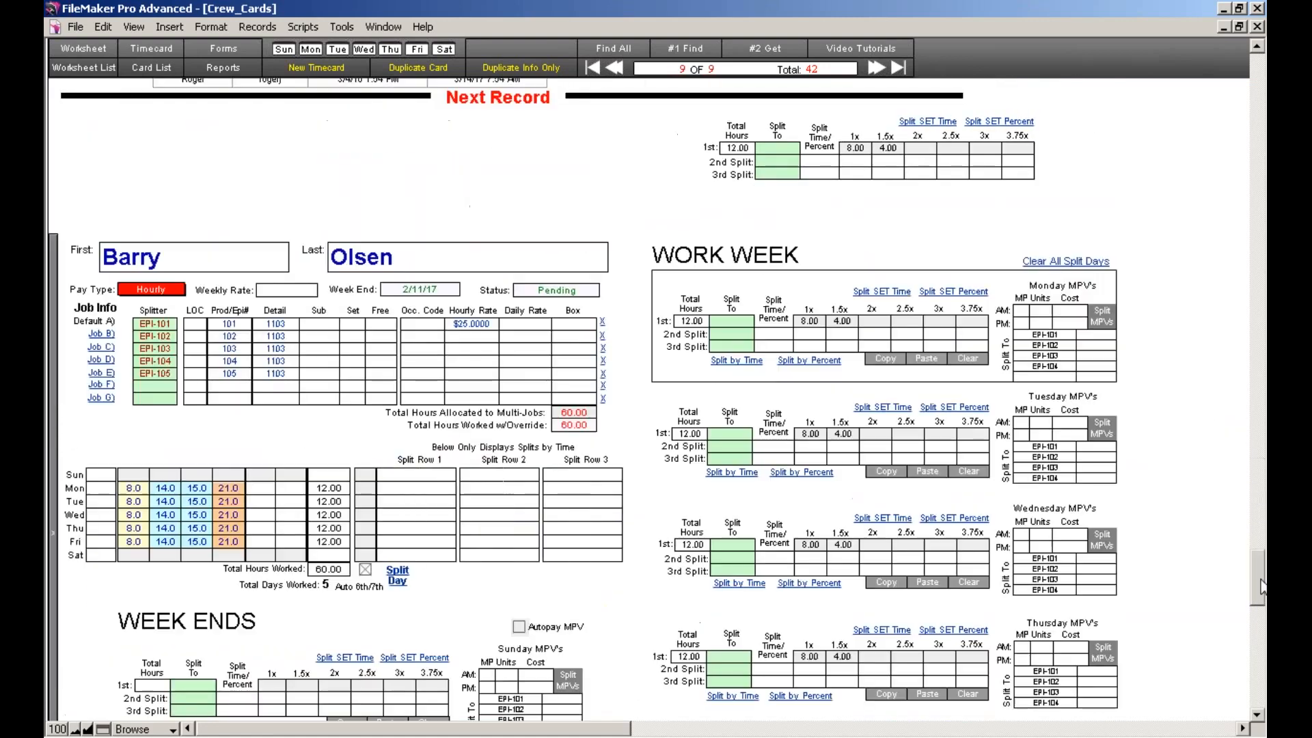
drag(1261, 502, 1253, 655)
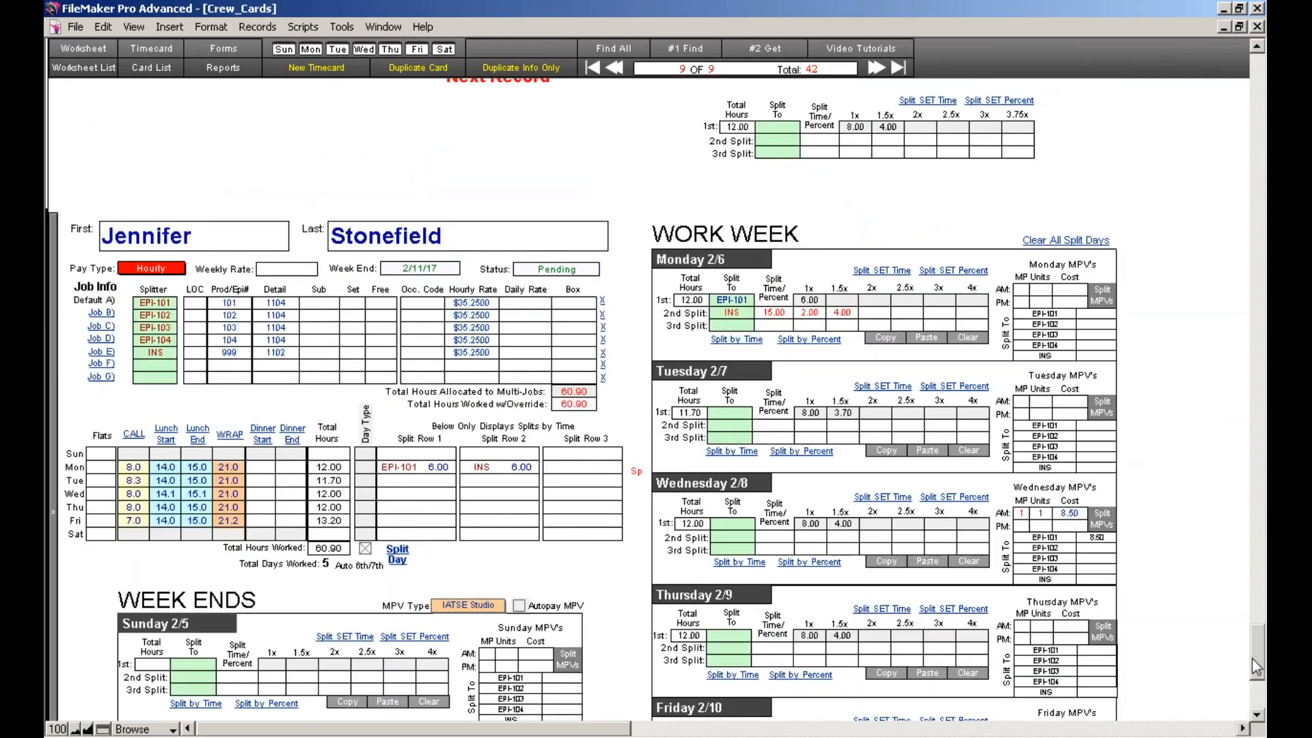
drag(1252, 658, 1257, 674)
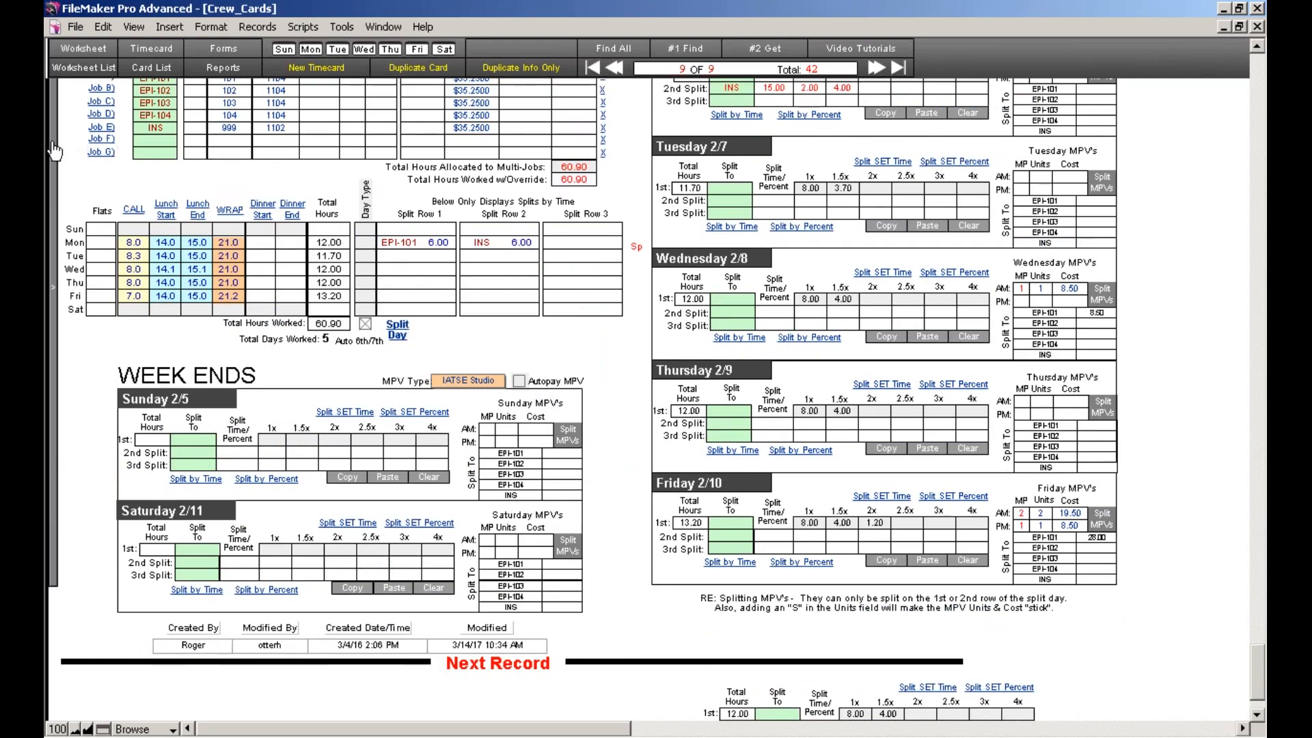
click(54, 151)
click(98, 69)
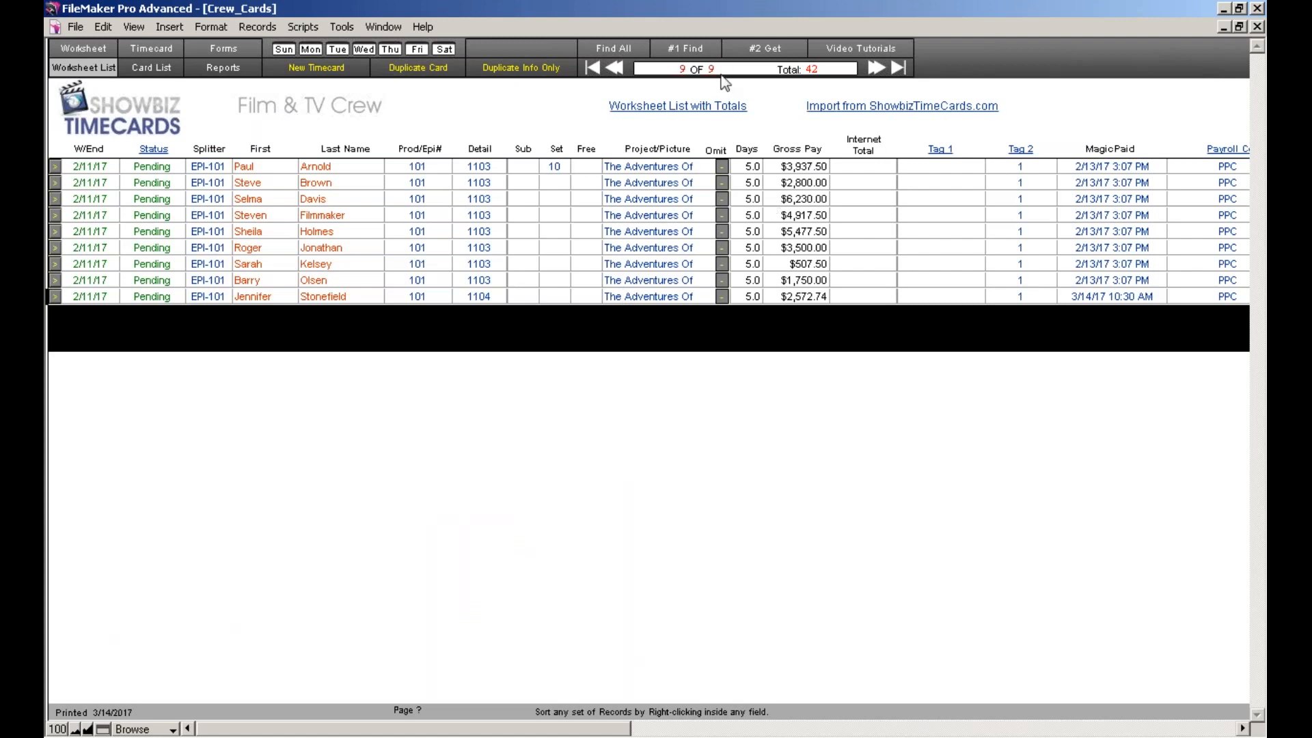
click(63, 305)
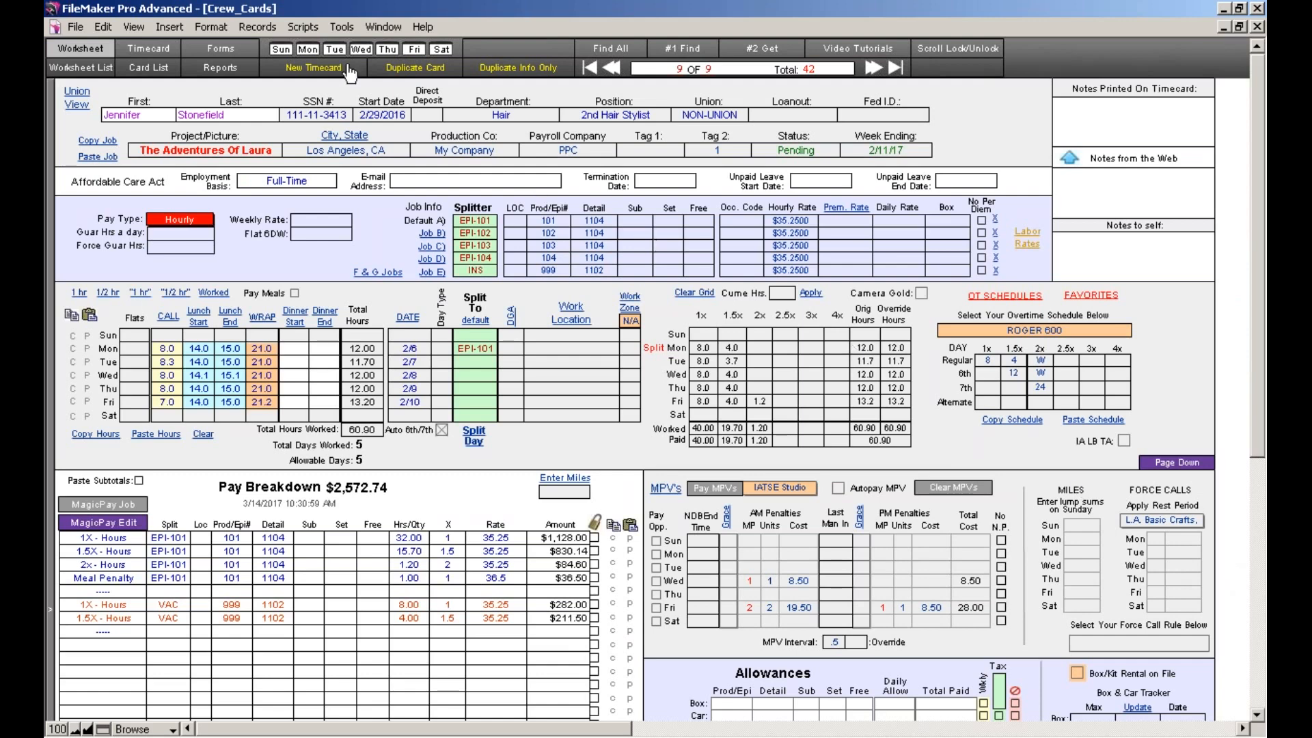
- View Monday's daily timecard list, and return to the split-day records to browse them
click(304, 51)
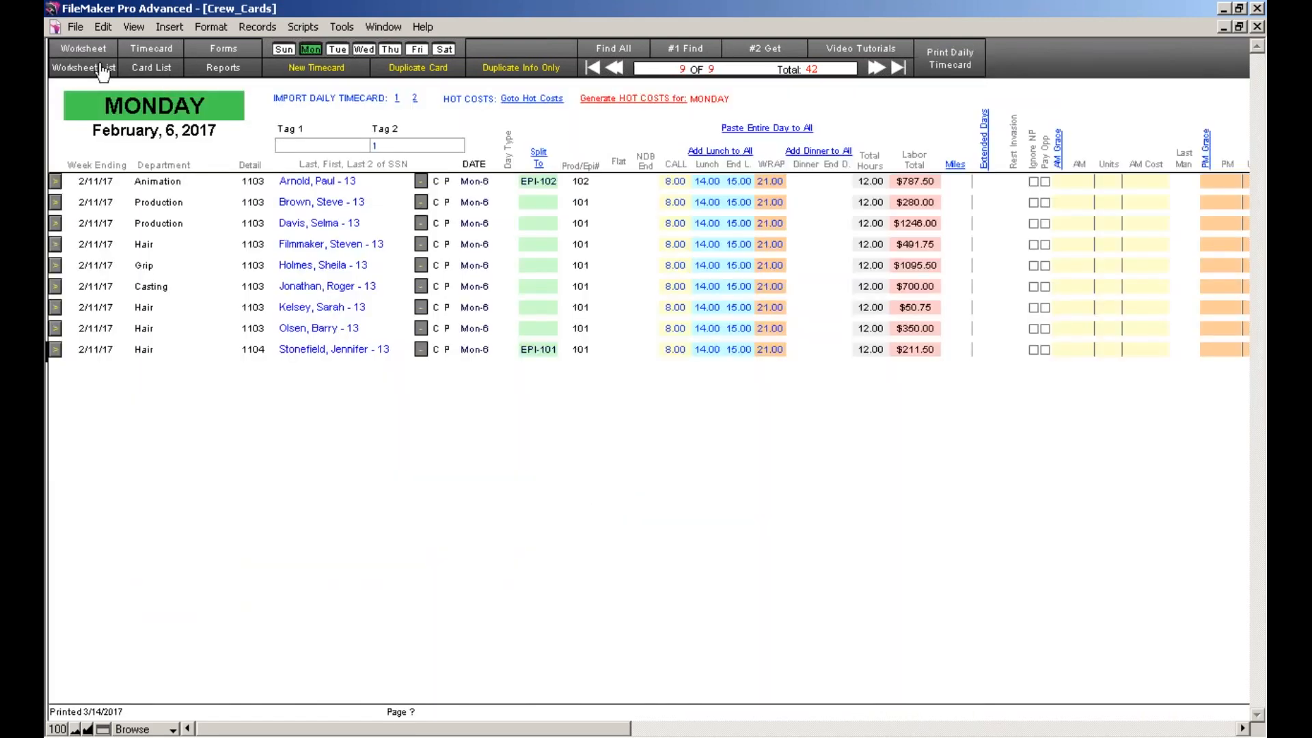
click(98, 54)
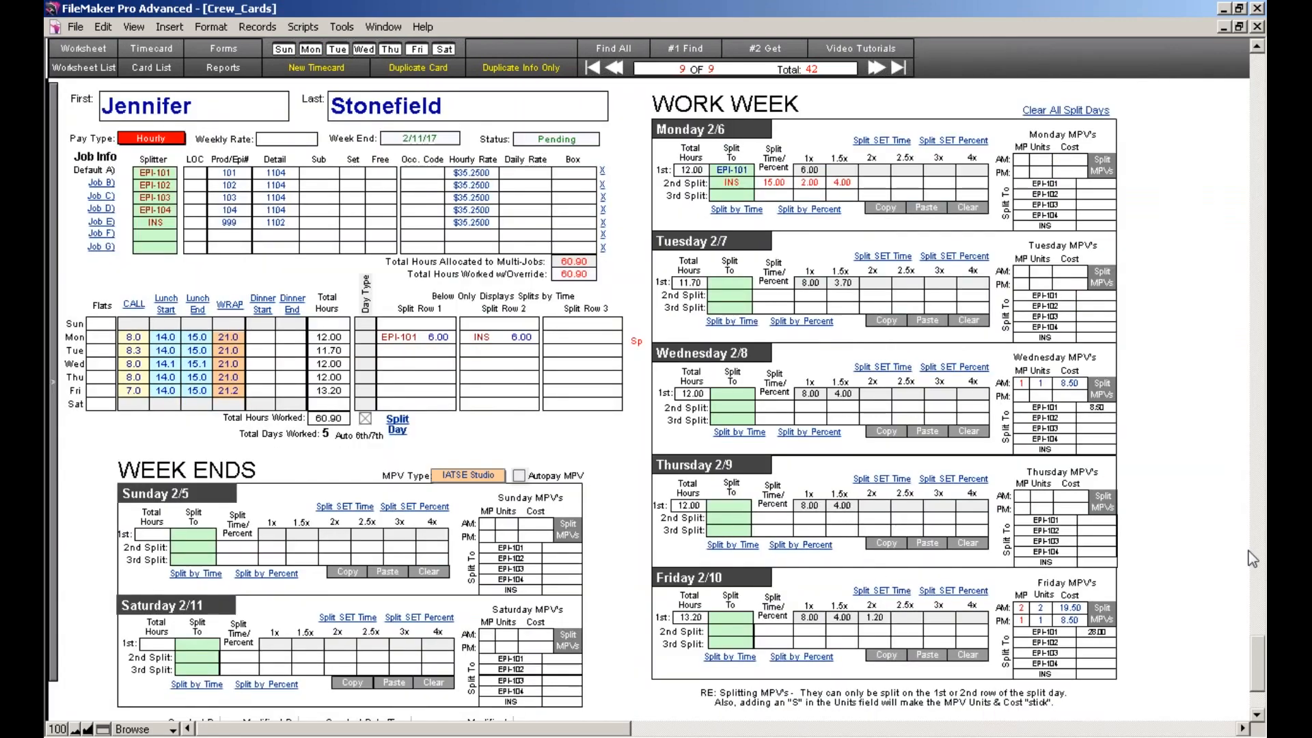
drag(1261, 672, 1261, 686)
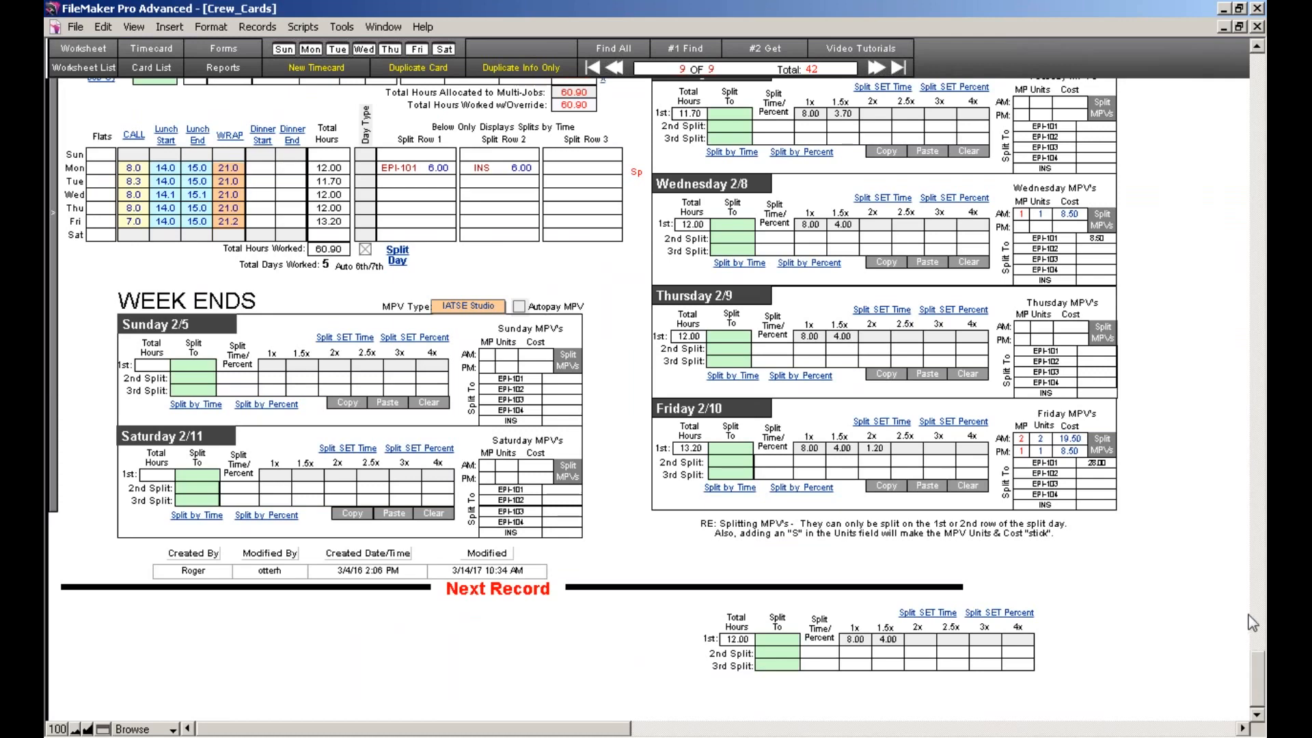
drag(1251, 657, 1252, 641)
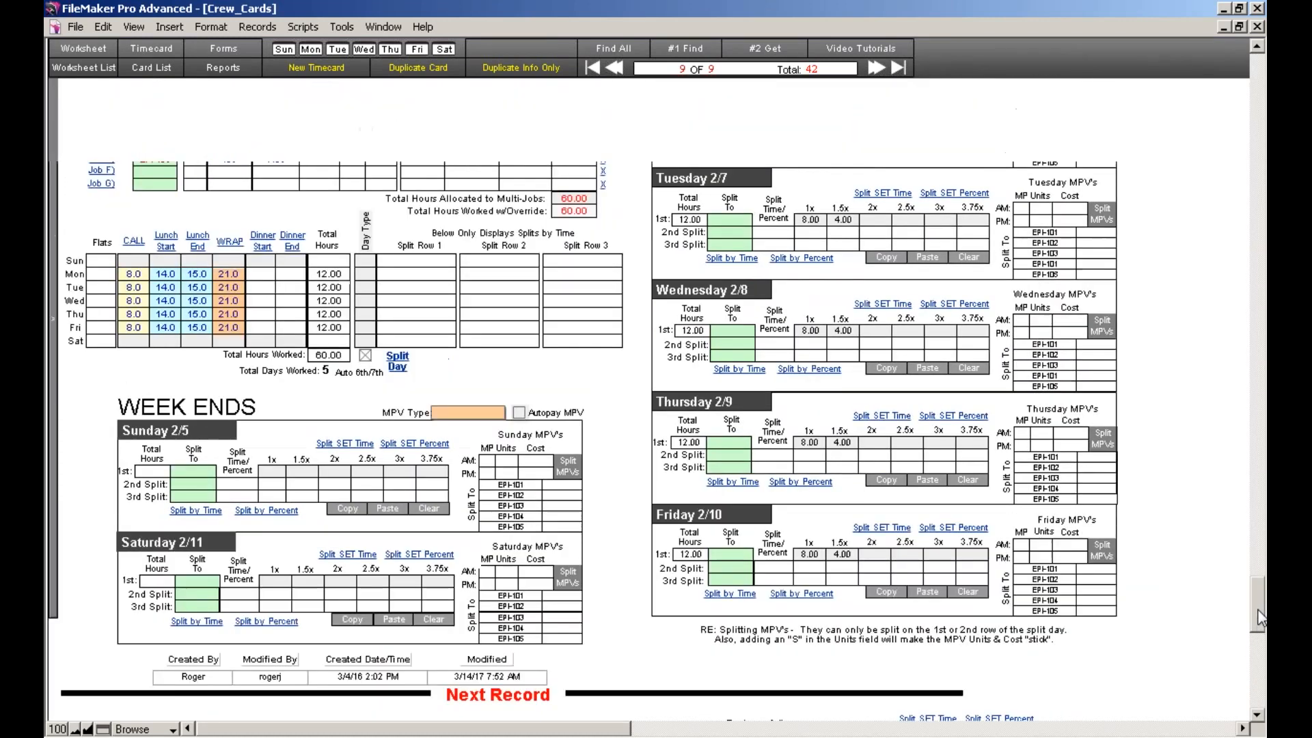
drag(1261, 625, 1261, 677)
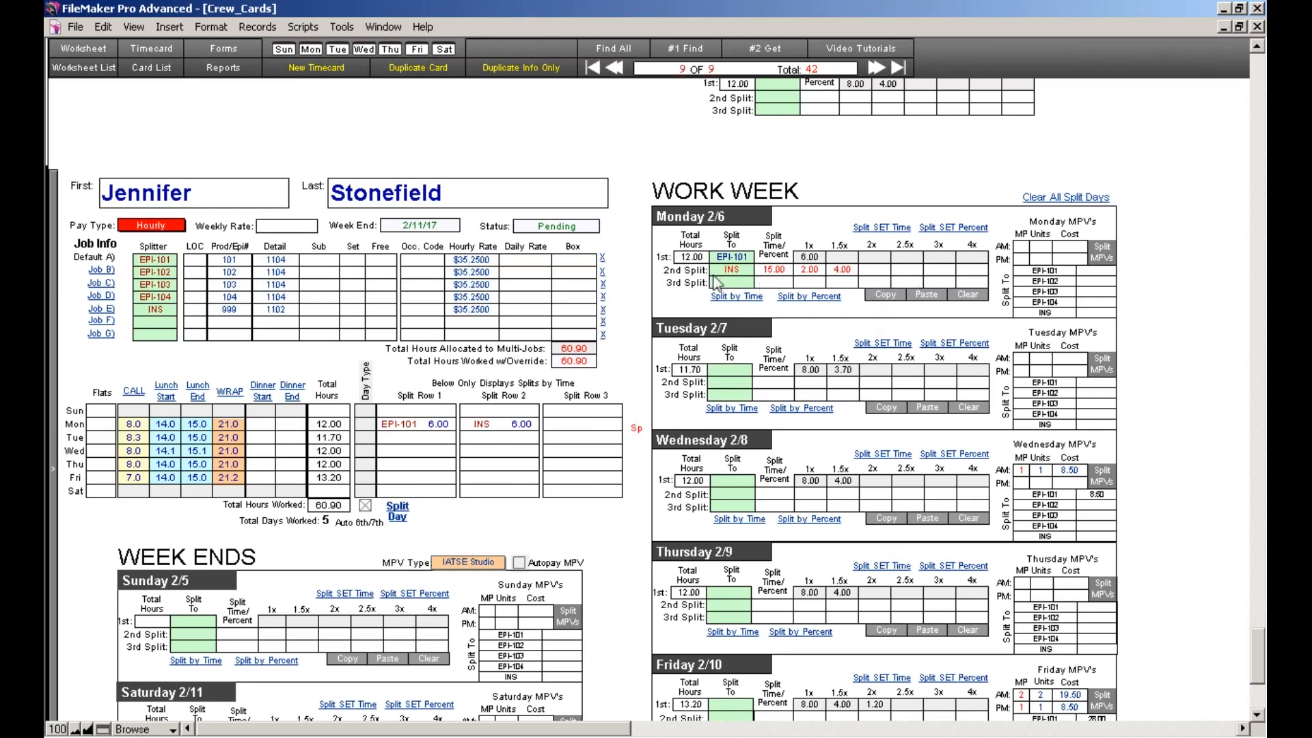
- Clear Monday's Split To entry on the worksheet and recalculate the pay breakdown with MagicPay
click(51, 451)
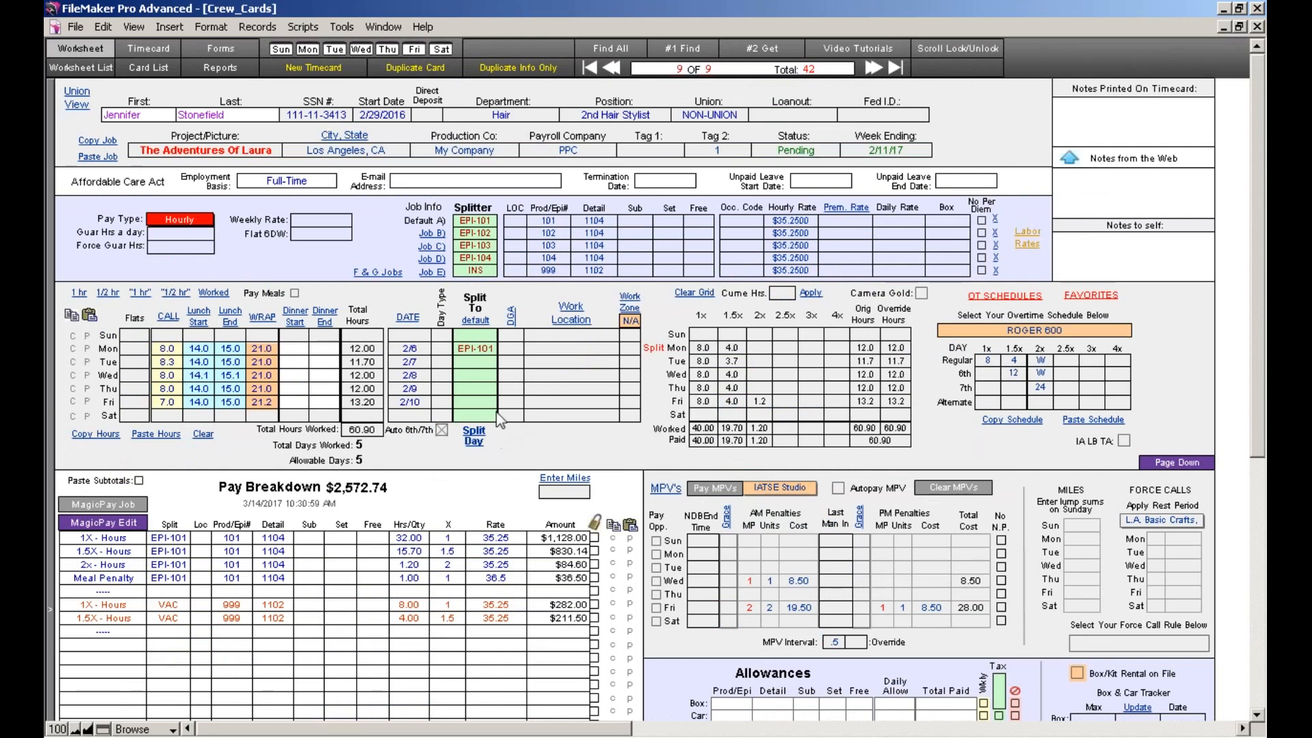
click(478, 349)
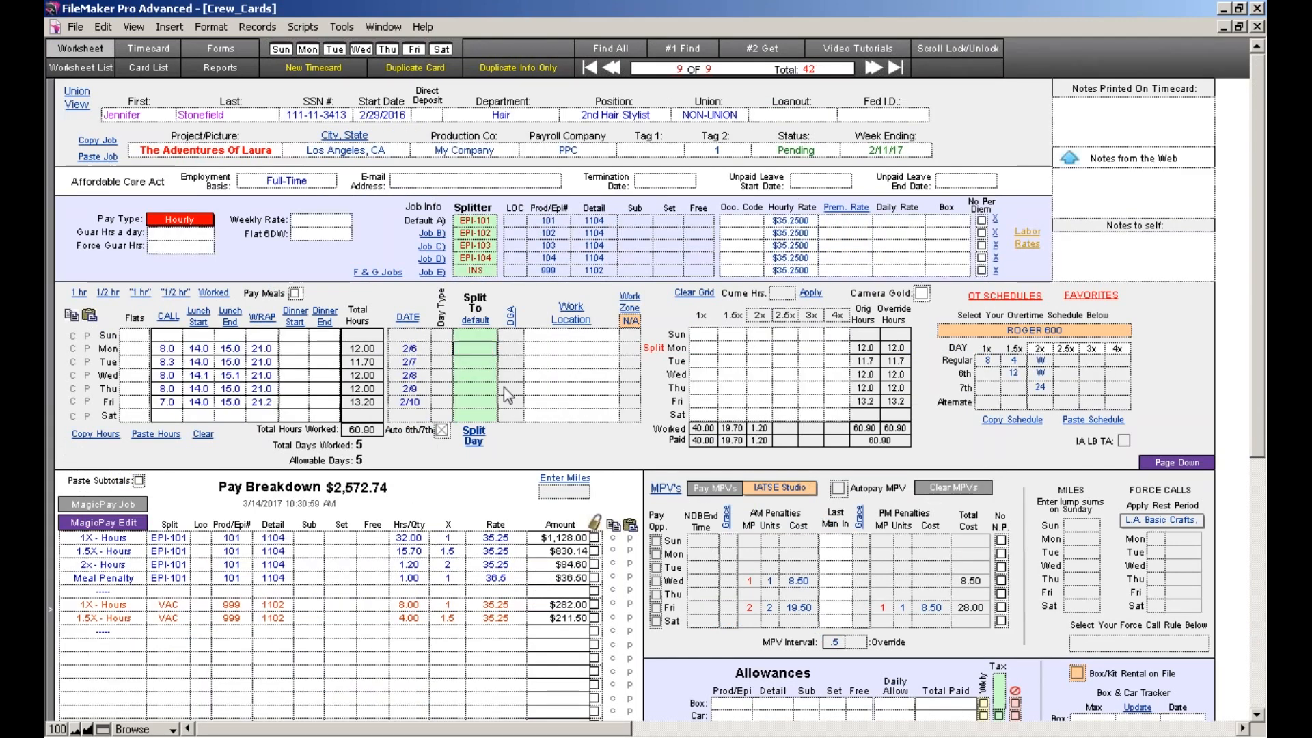
click(584, 445)
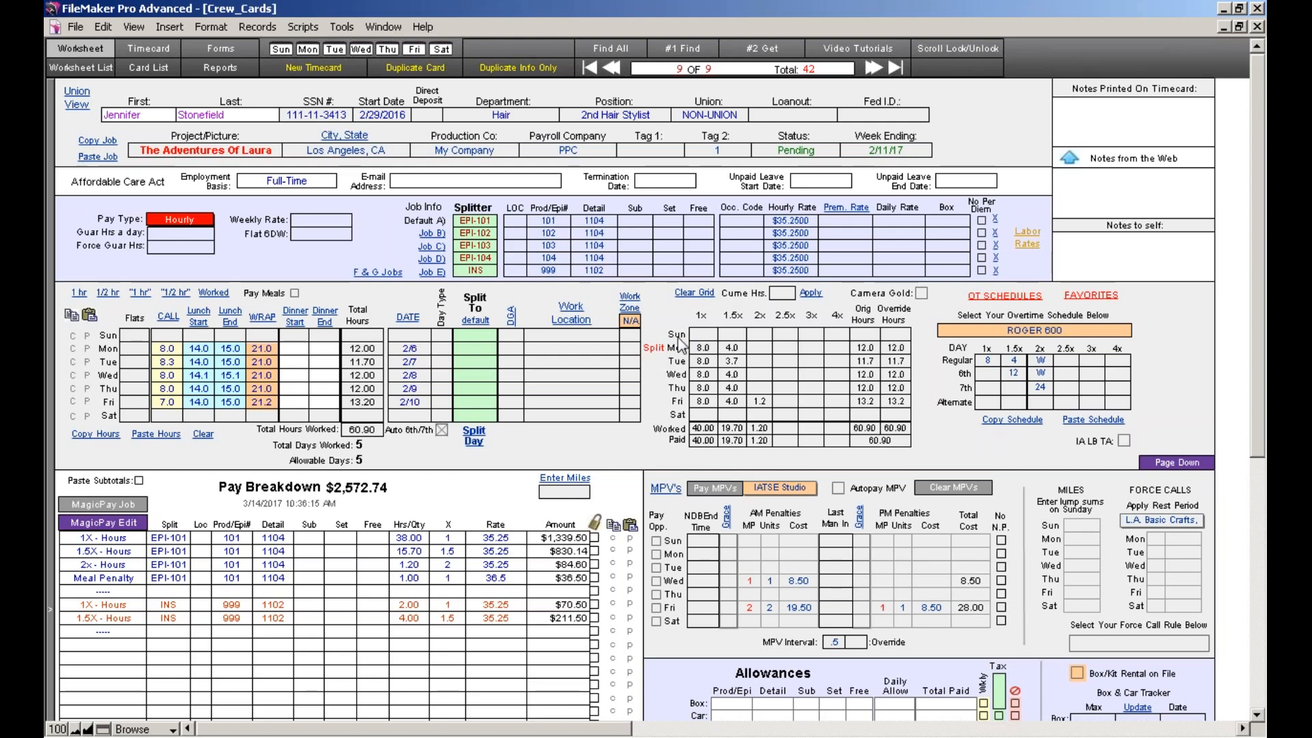
- Compare the Non Union, Wide Prod# and Union views of the worksheet, finishing in the Union view
click(1103, 110)
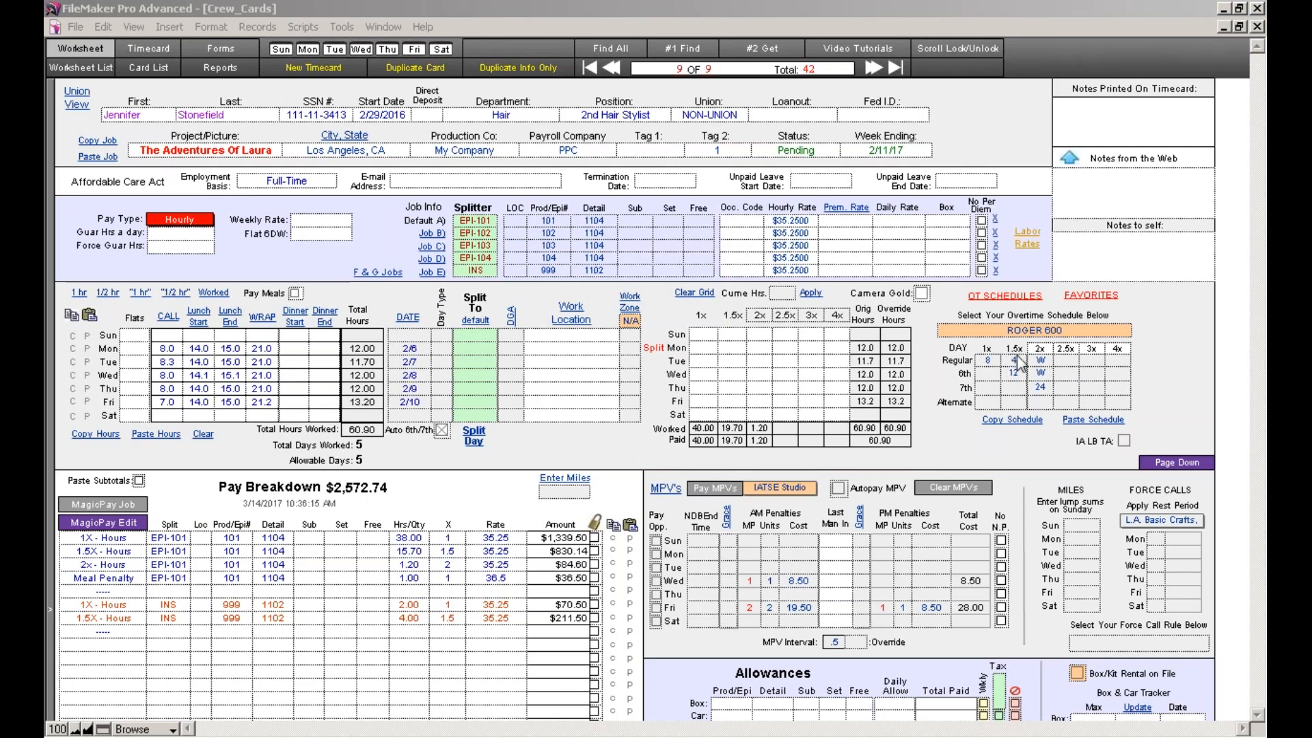
click(85, 98)
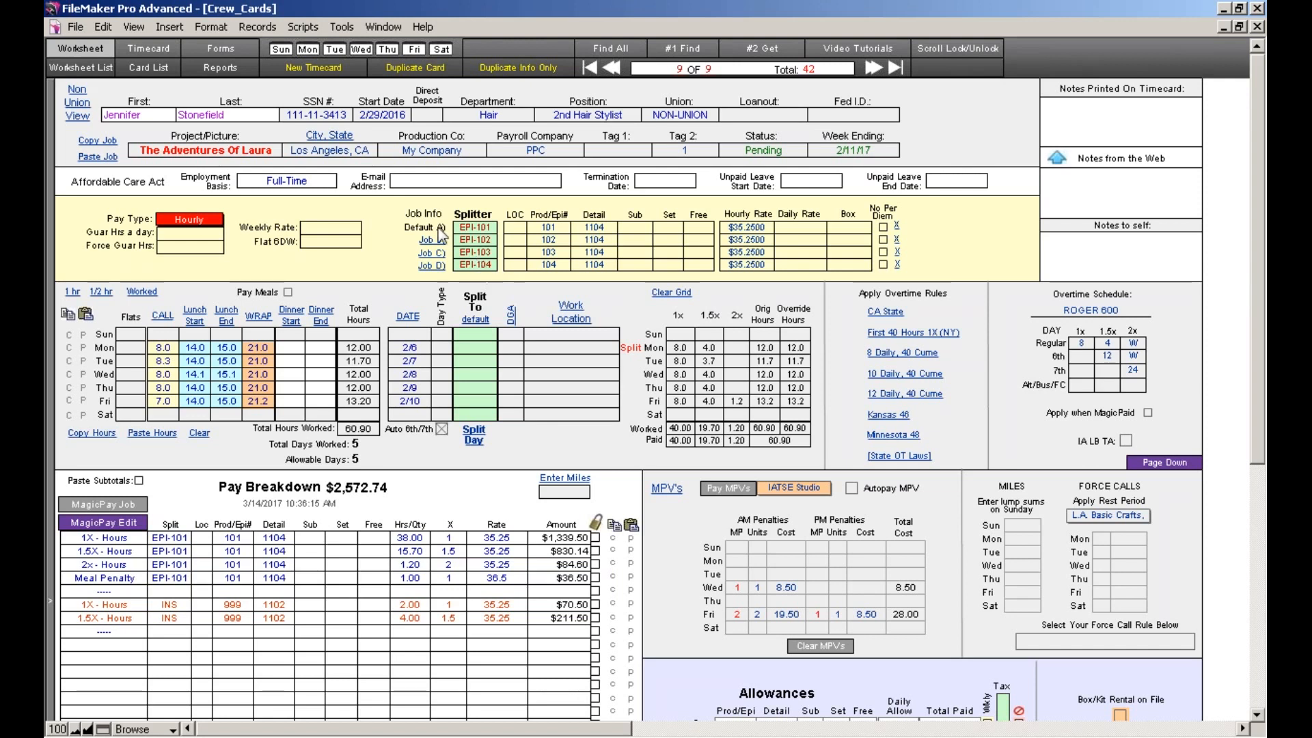
click(77, 102)
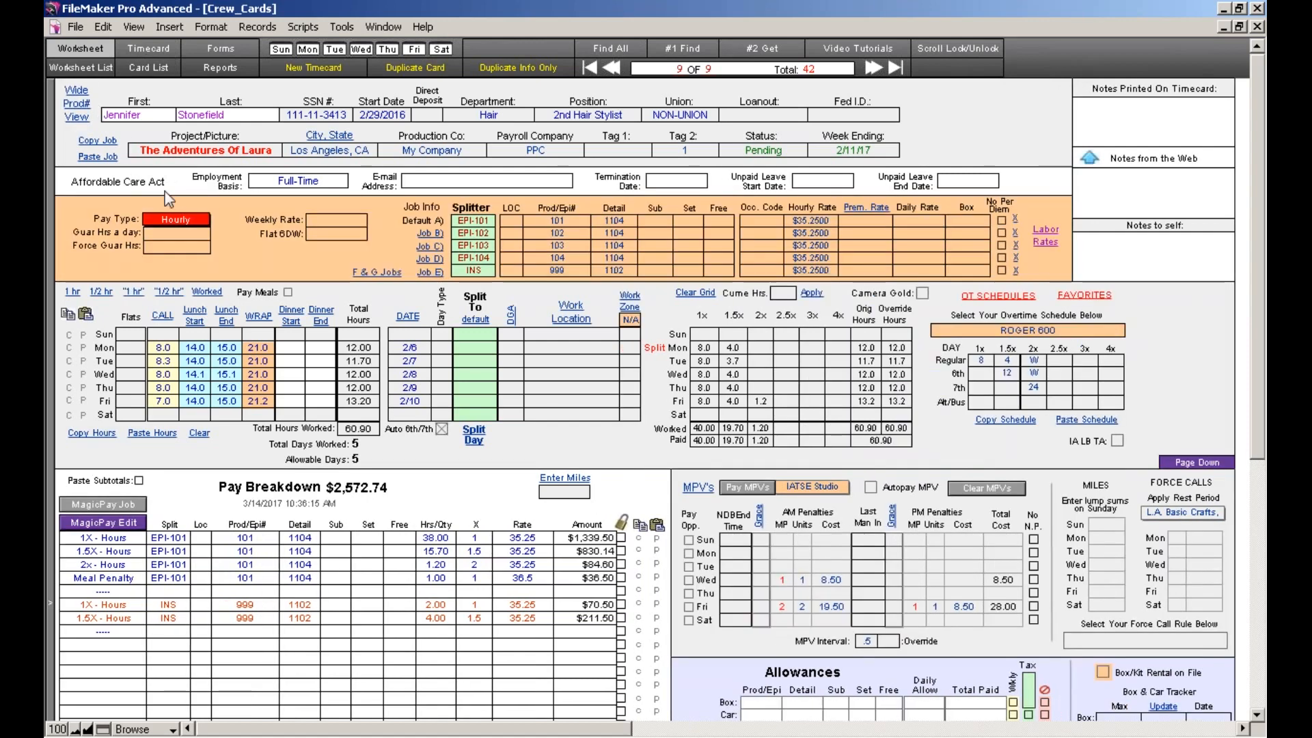
click(81, 106)
click(82, 106)
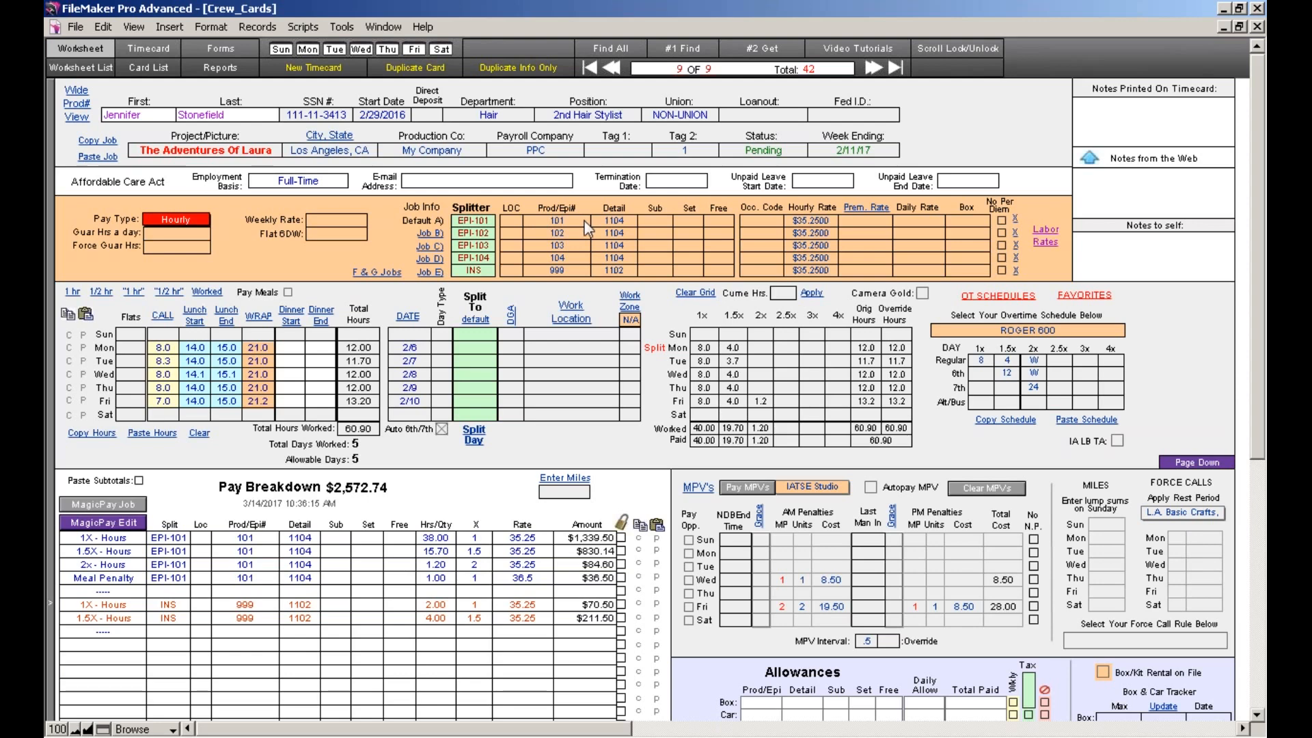
click(78, 119)
click(77, 119)
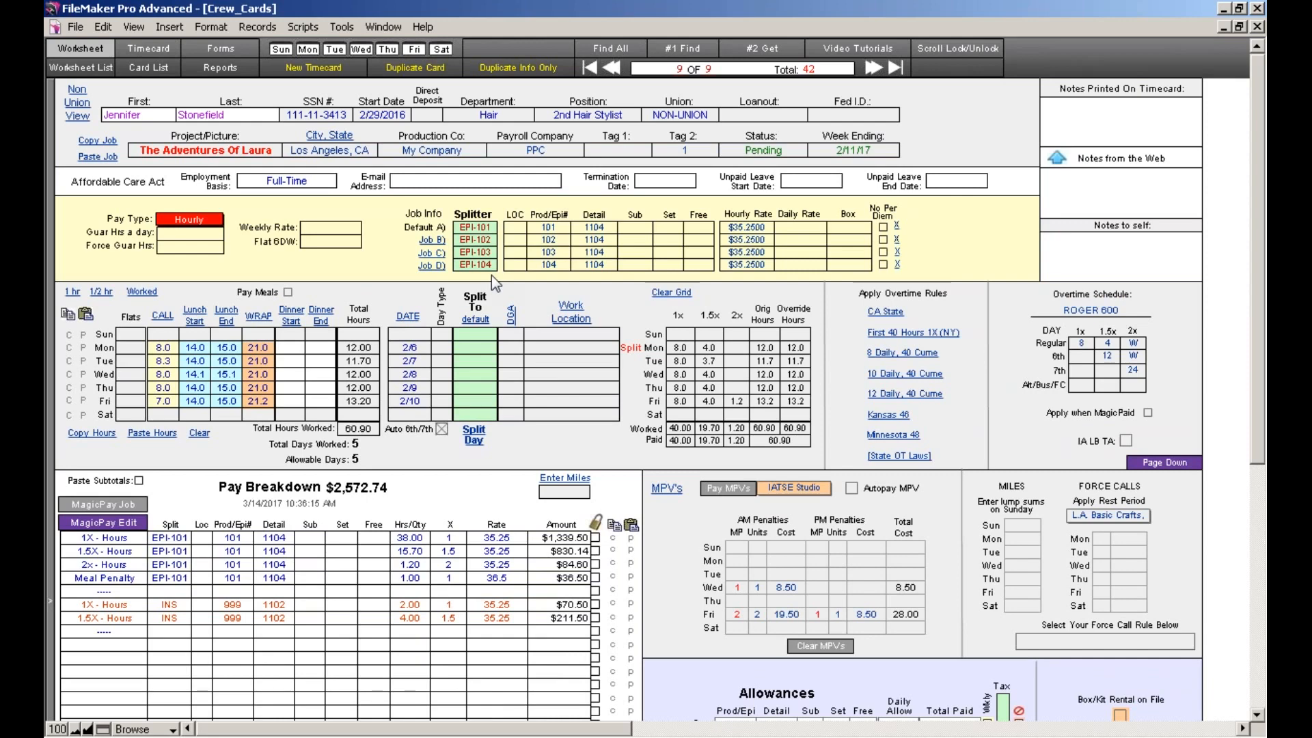
click(79, 115)
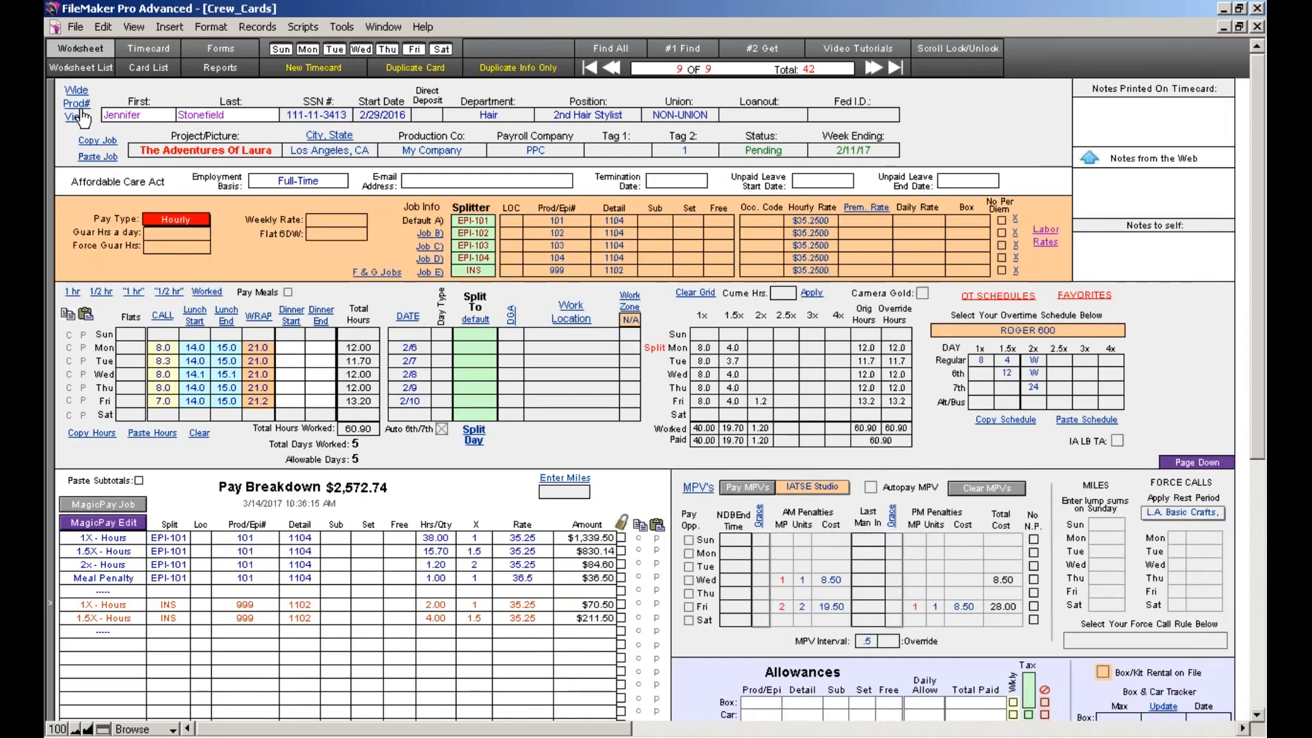
click(80, 116)
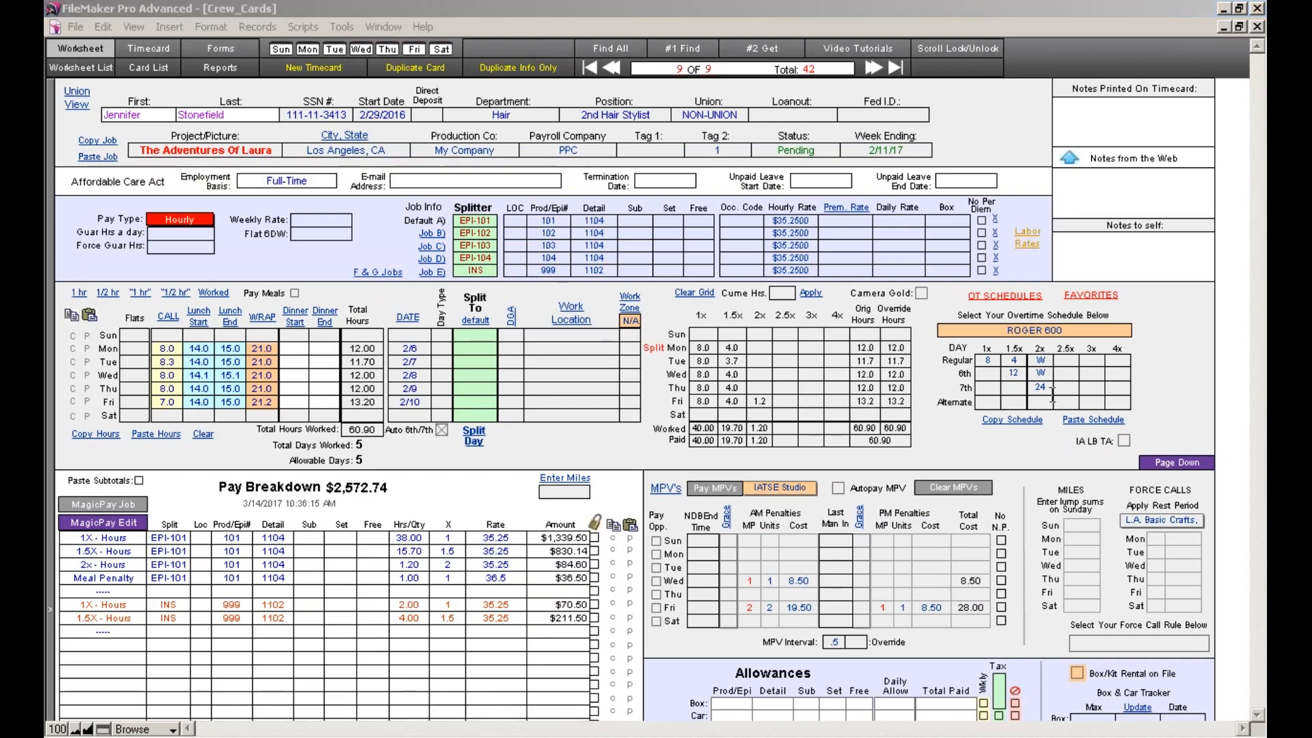
- Review the available Pay Type options on the worksheet
click(477, 276)
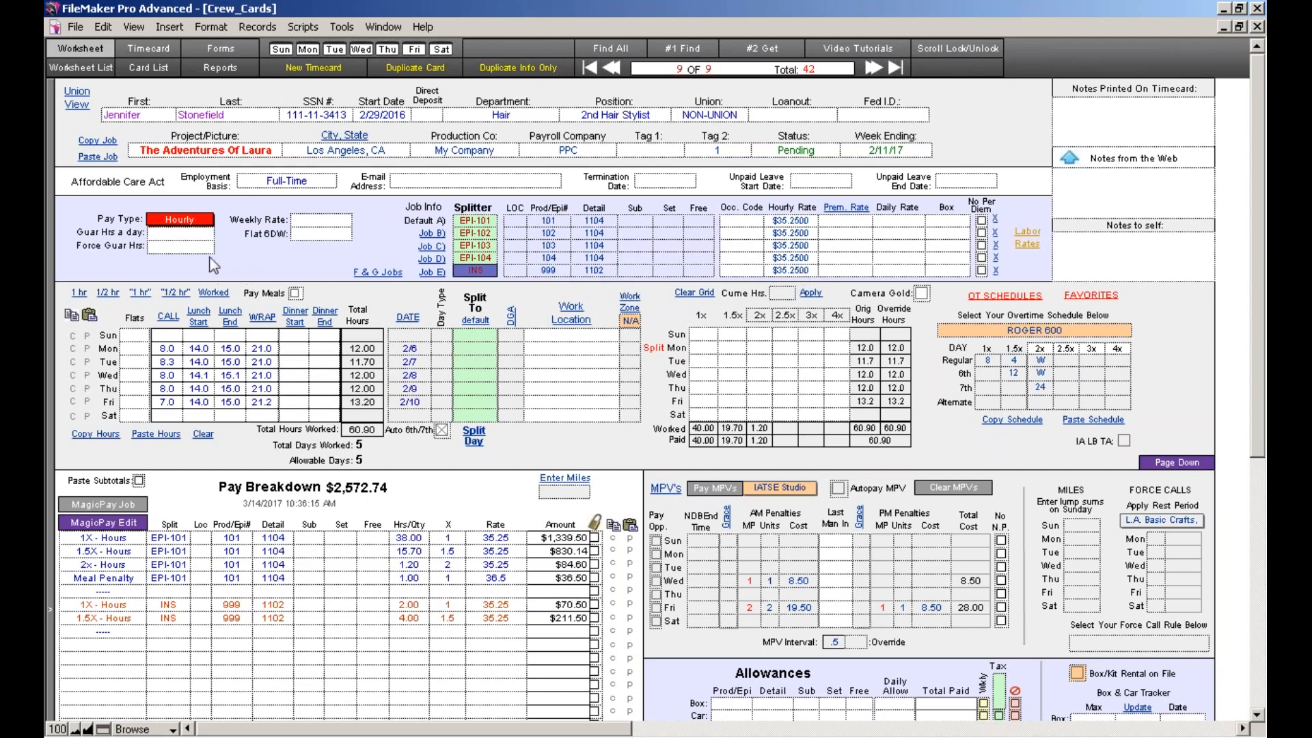
click(201, 219)
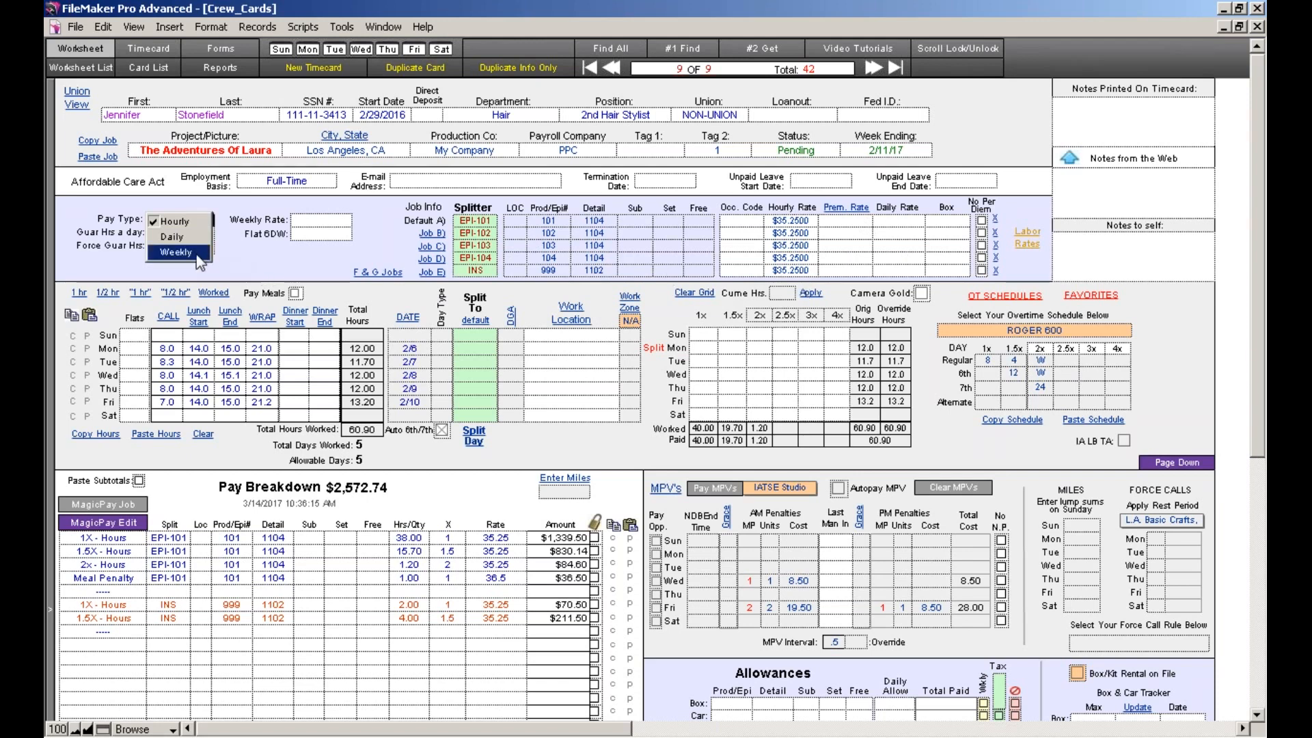
click(371, 248)
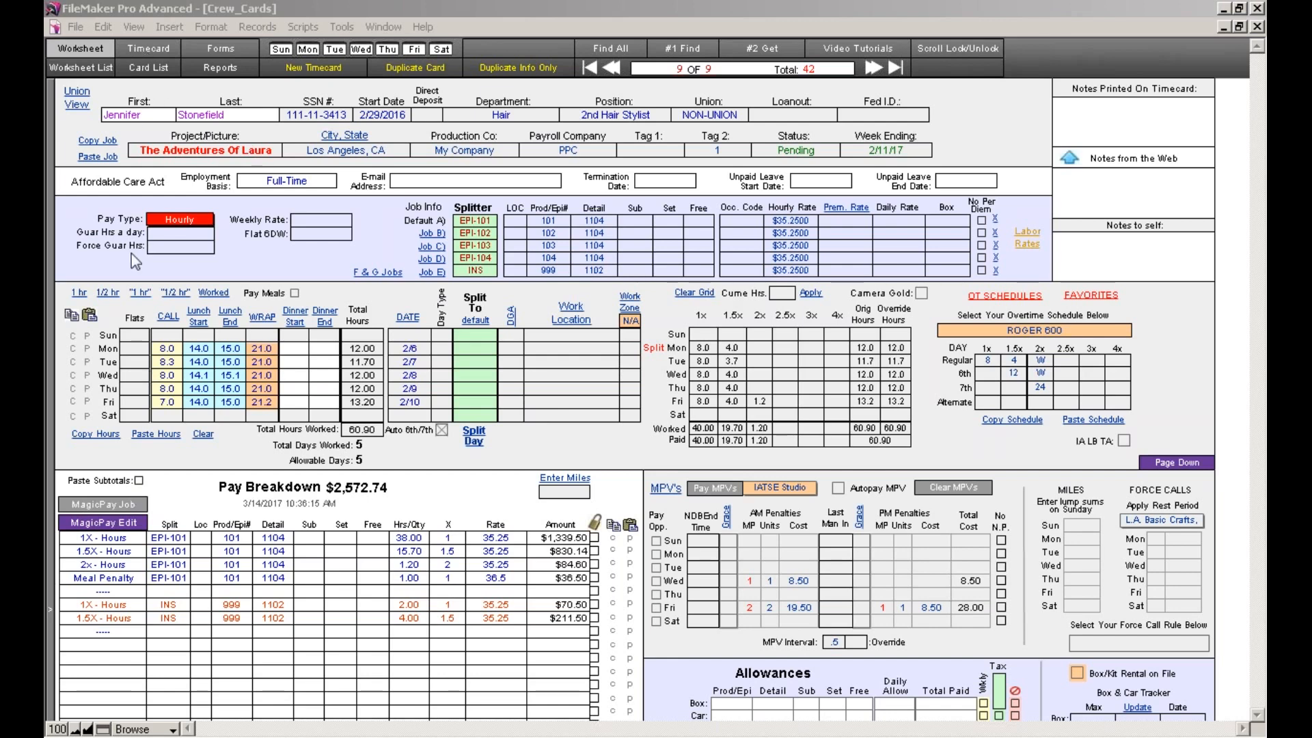
- Open the printable timecard and select the #17 Splitter (20 lines of detail) format
click(145, 49)
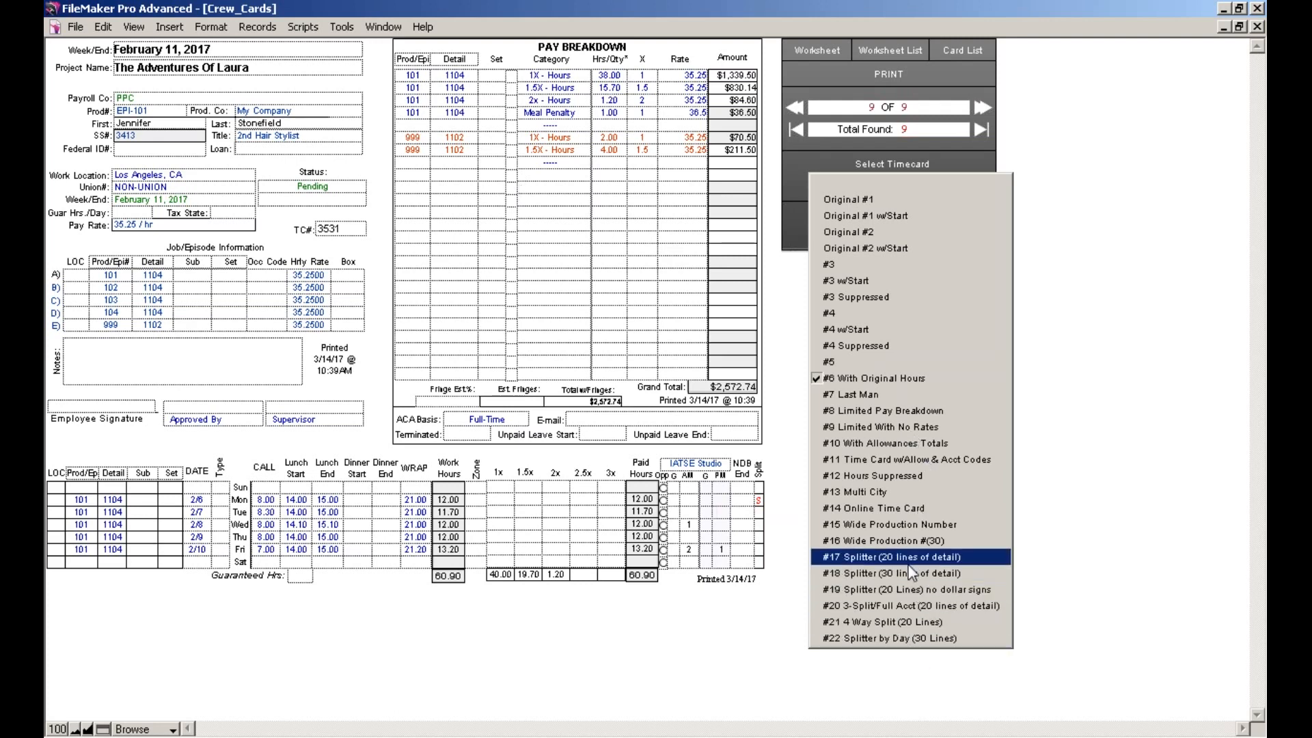
click(874, 558)
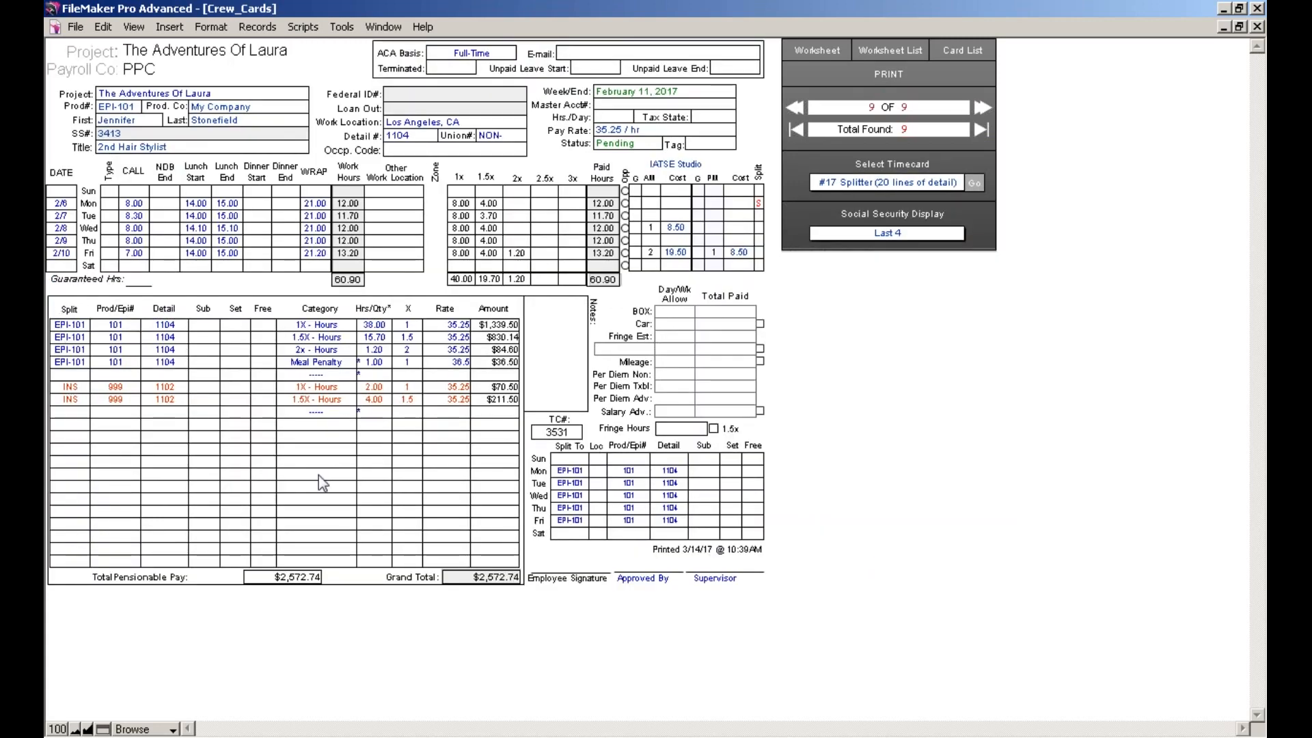
click(895, 182)
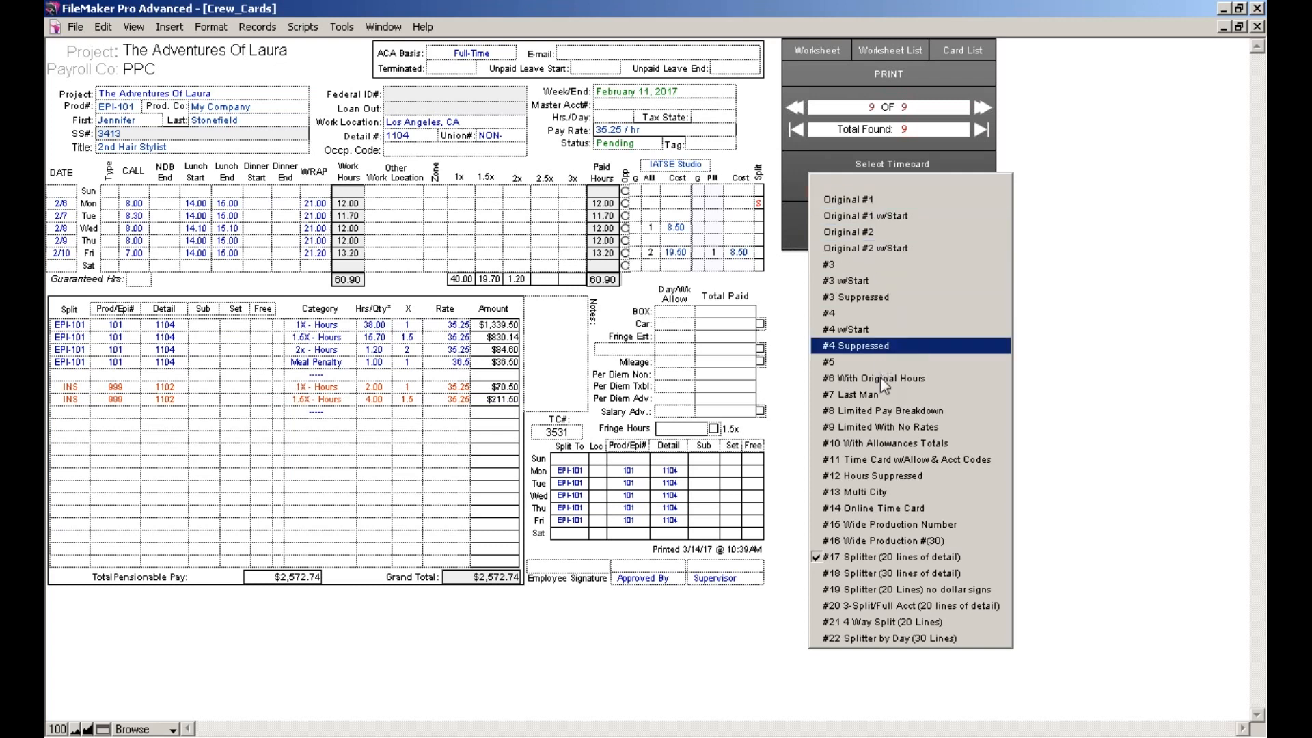
click(874, 556)
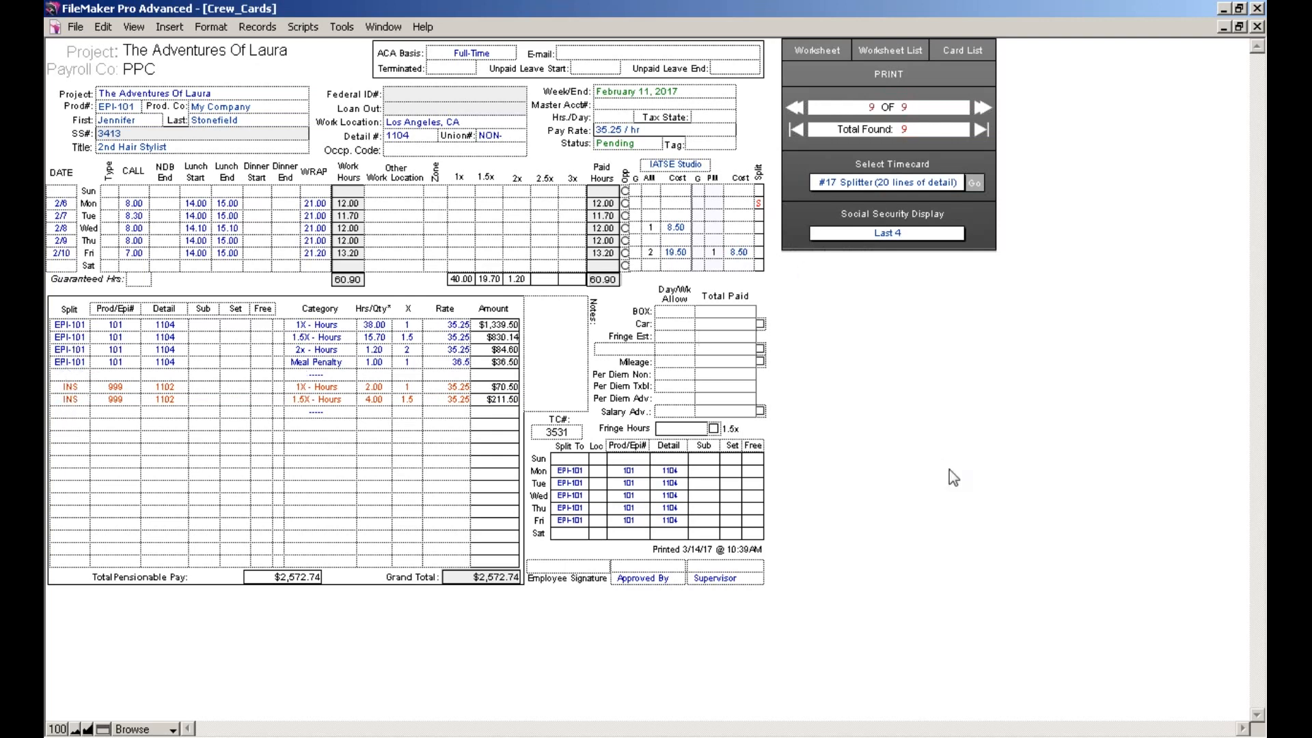
- Review the available timecard formats, keeping #17 Splitter (20 lines of detail), and return to the worksheet's Splitter job codes
click(886, 185)
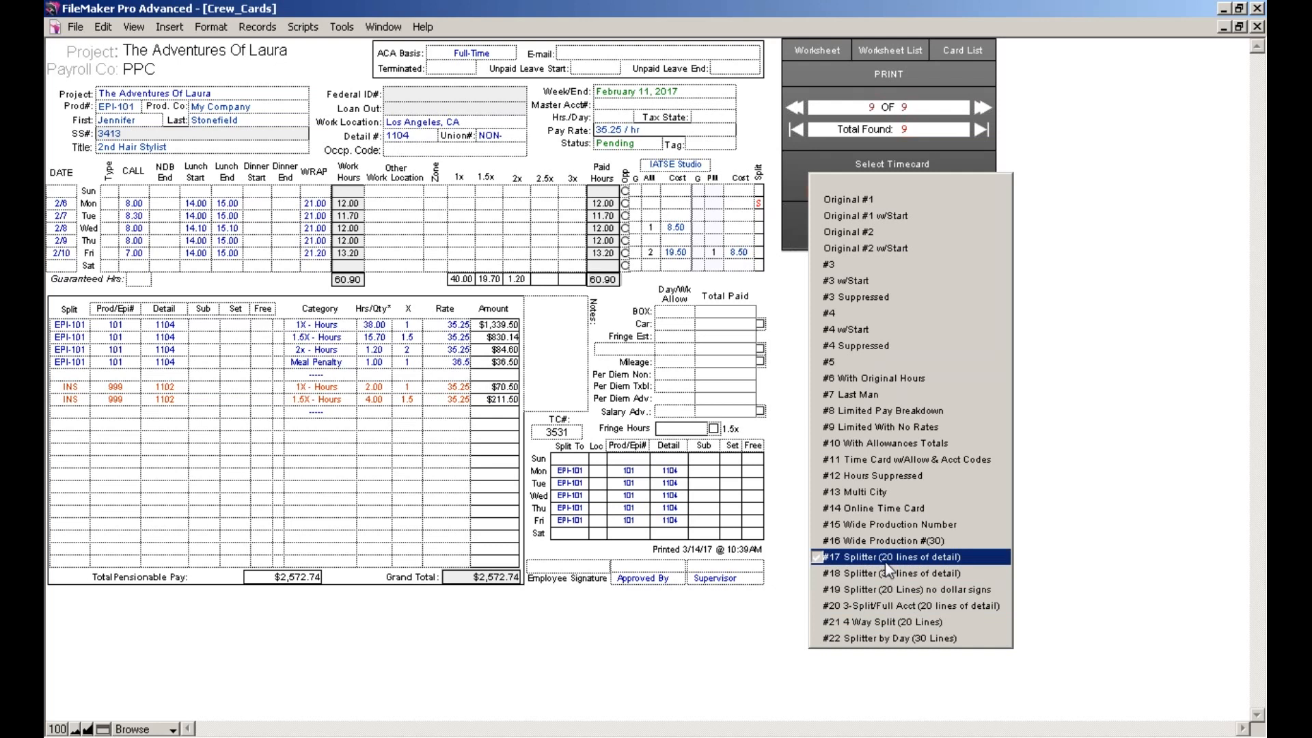
click(866, 555)
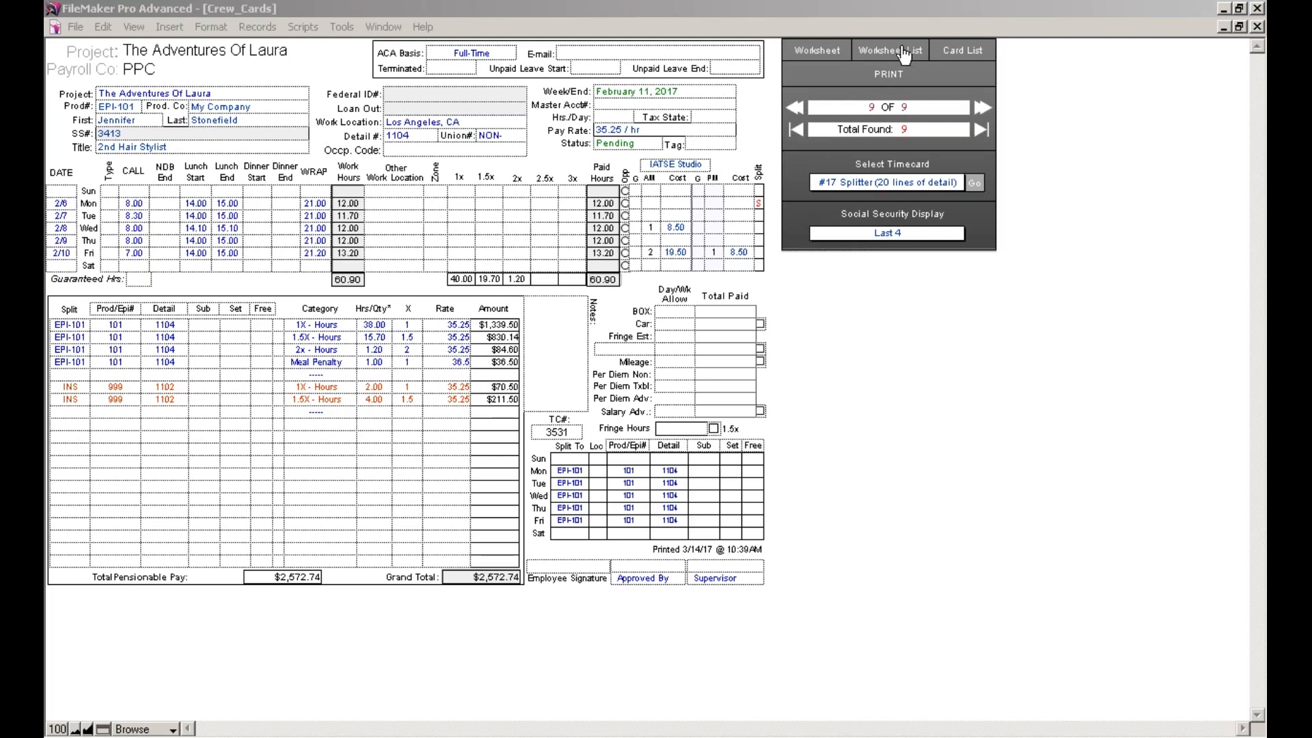
click(828, 53)
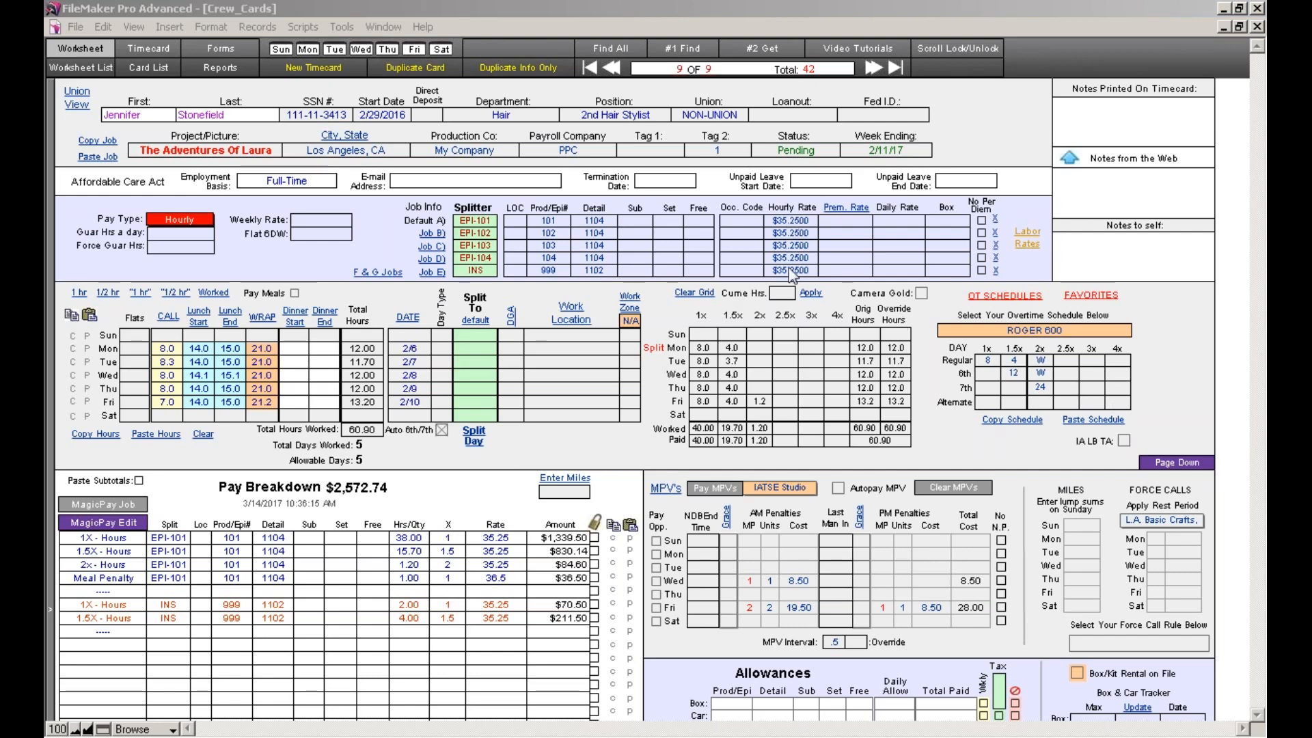
click(487, 221)
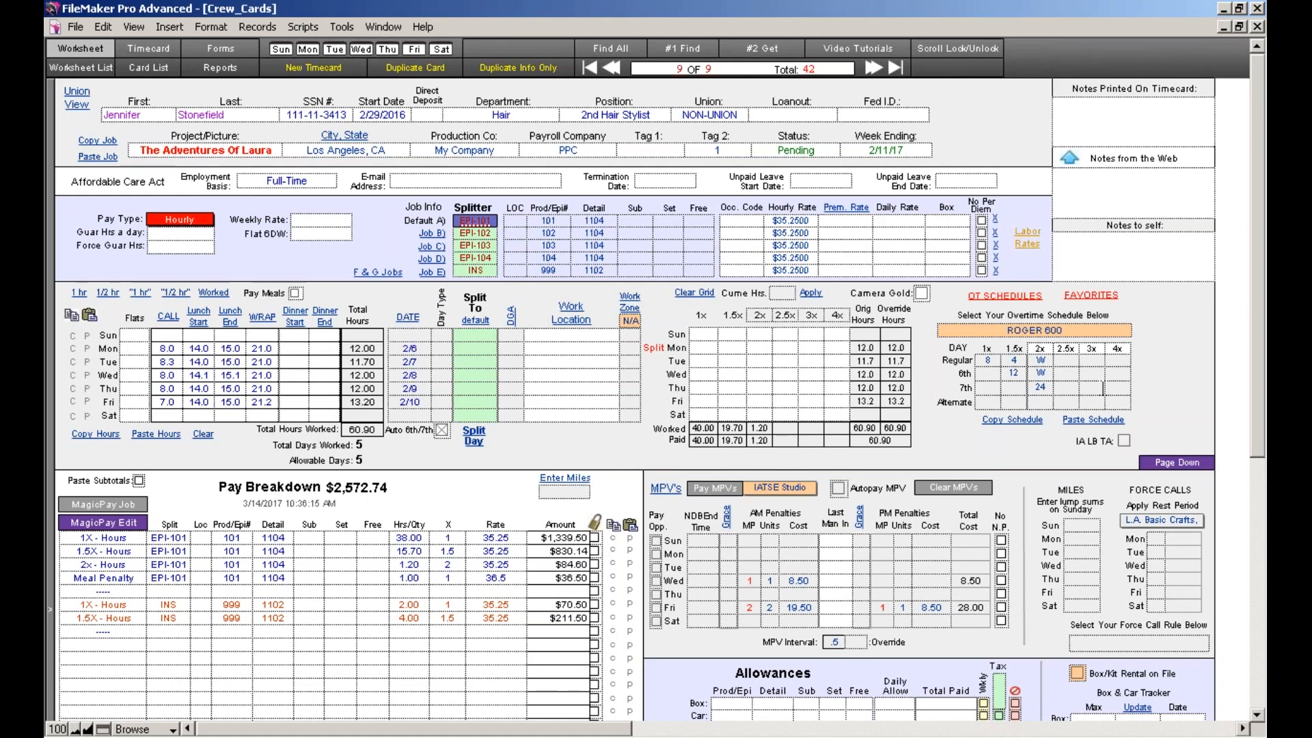
click(484, 234)
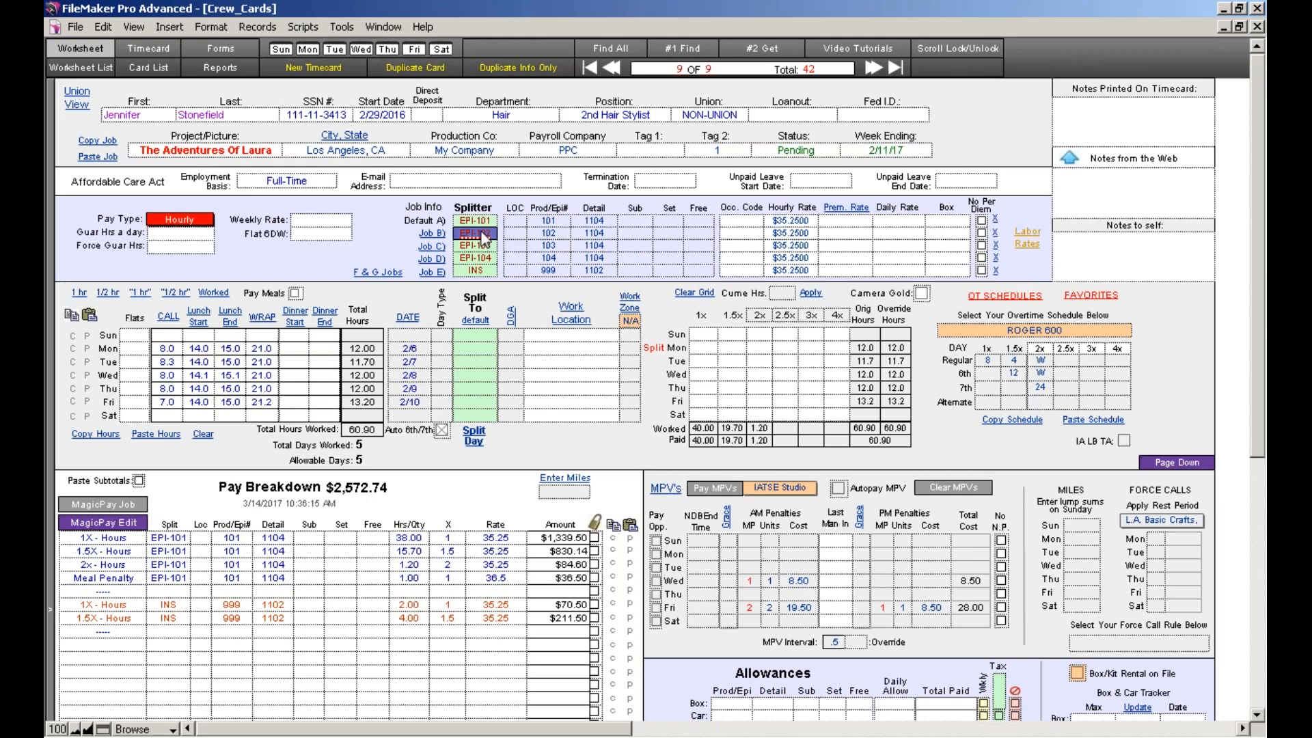
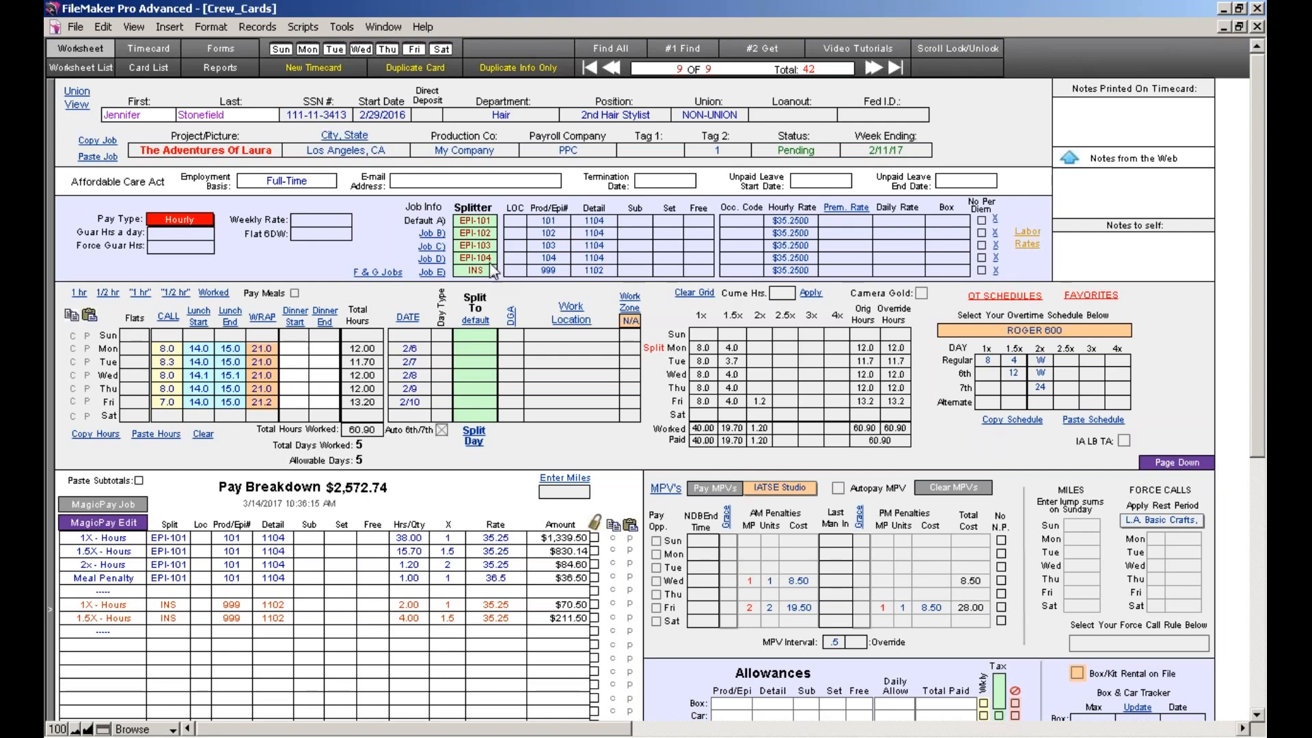
- Clear the Animation crew member's Monday call, lunch and wrap times in the daily list and check them on the worksheet
click(308, 51)
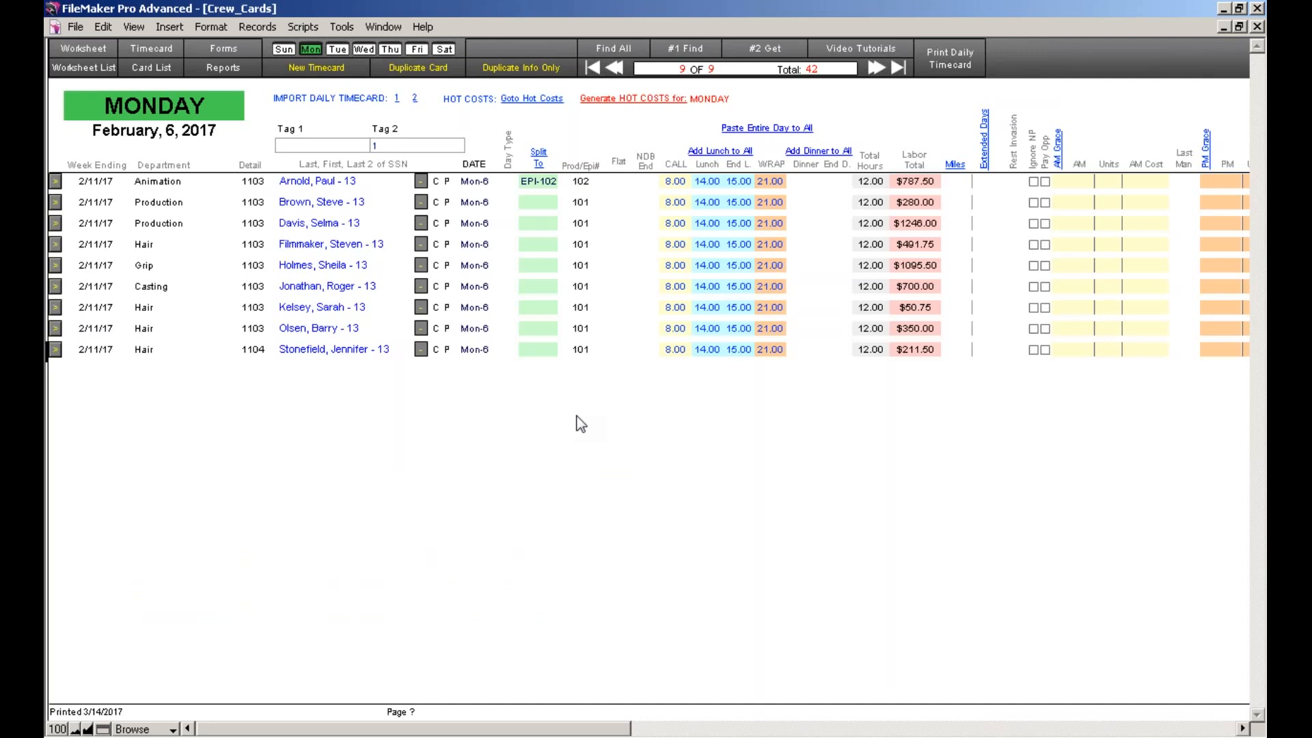
click(56, 182)
click(773, 185)
key(Delete)
click(744, 182)
key(Delete)
click(706, 183)
key(Delete)
click(668, 183)
key(Delete)
click(716, 505)
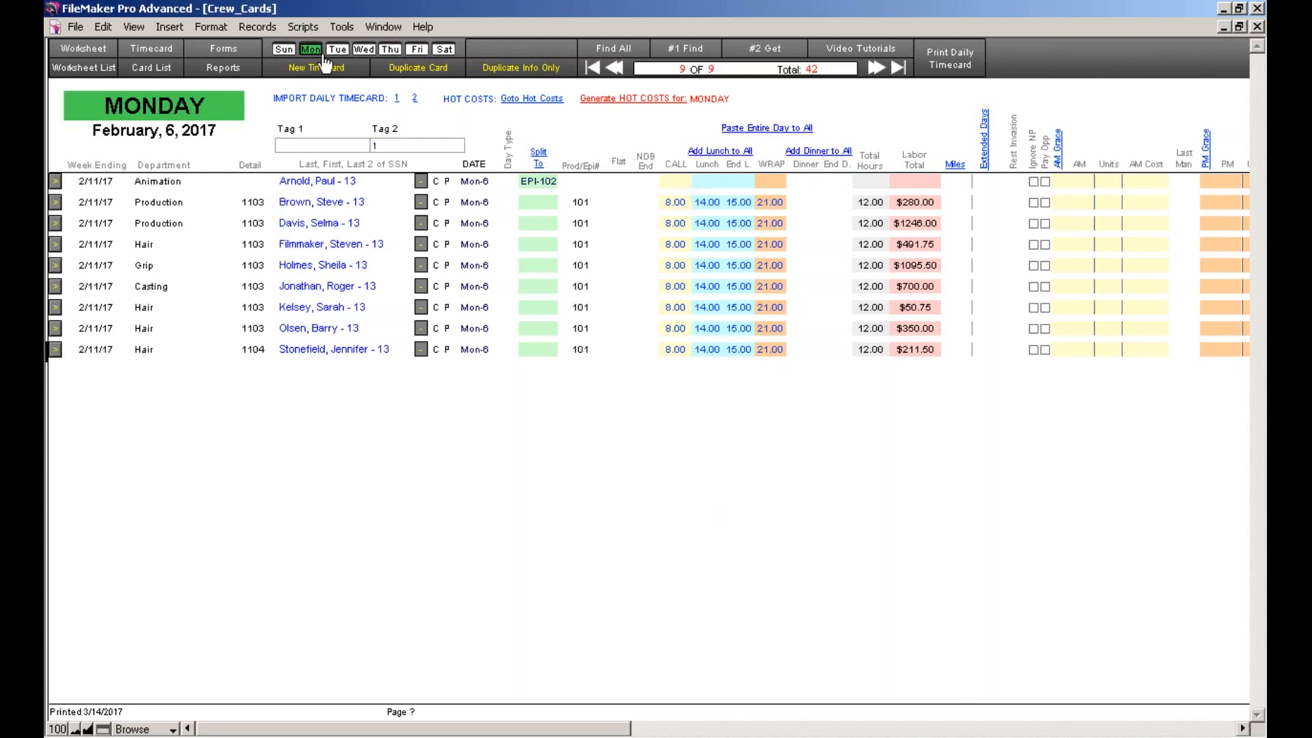
click(55, 181)
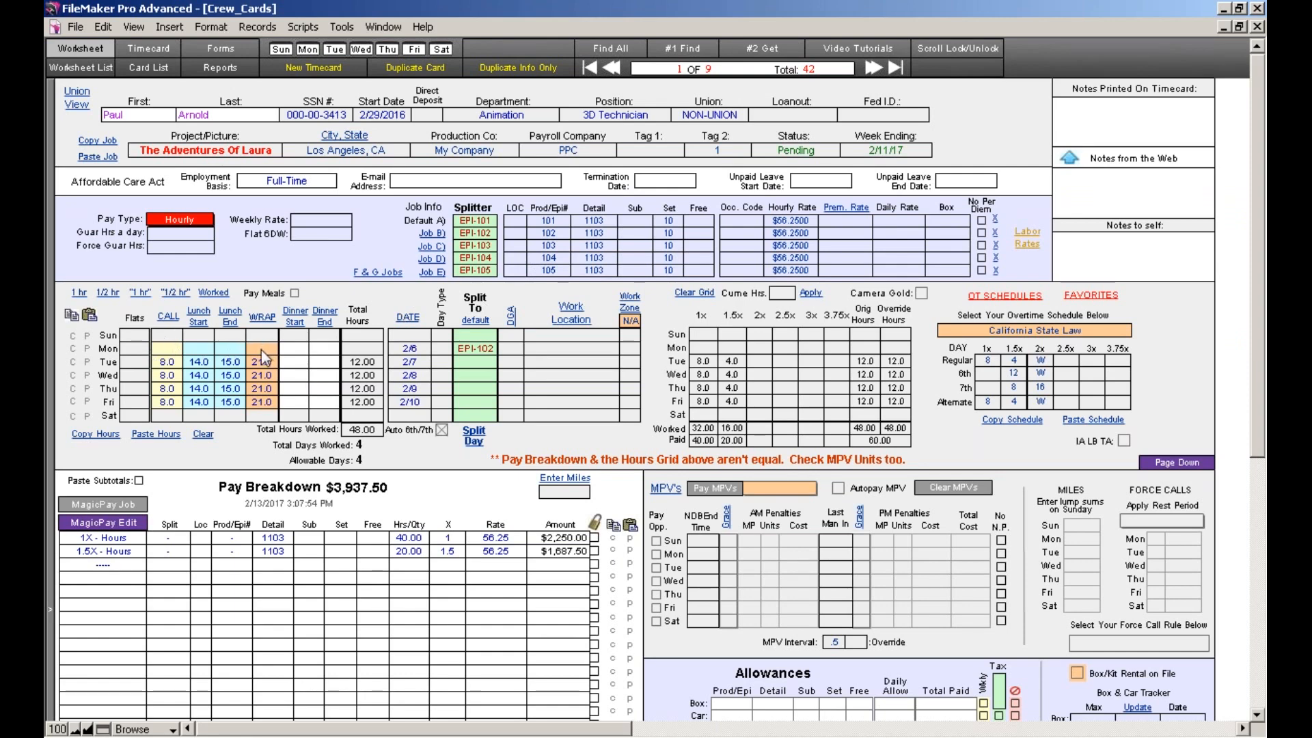
click(307, 49)
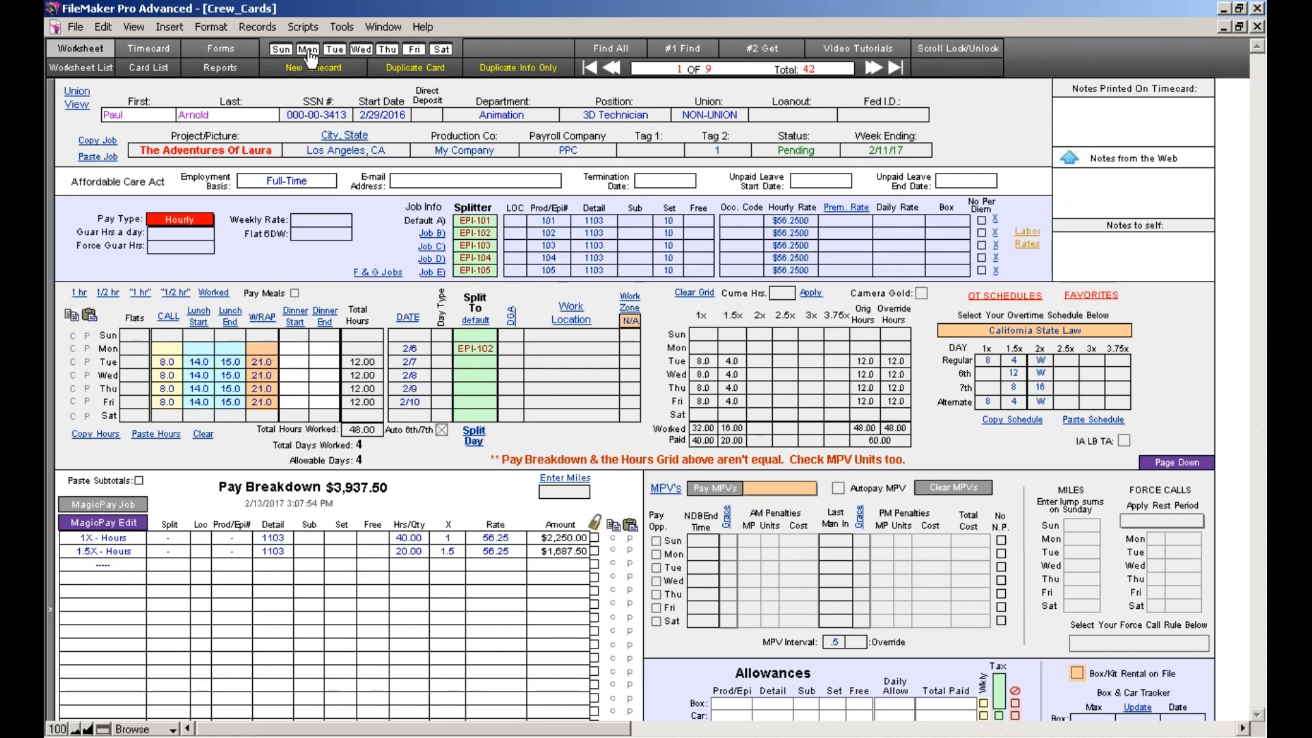
- Enter Monday times for the Animation crew member: call 7, lunch 13 to 14 and wrap 21
click(677, 182)
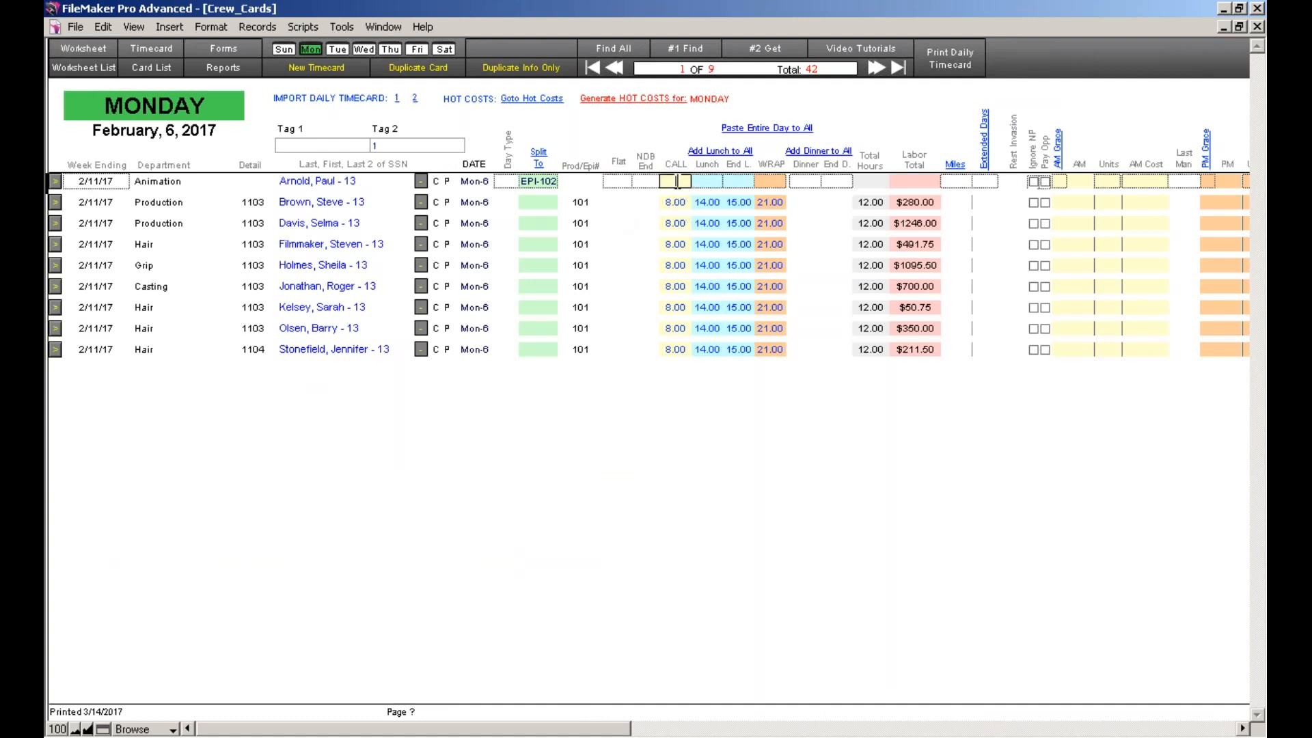
text(7)
key(Tab)
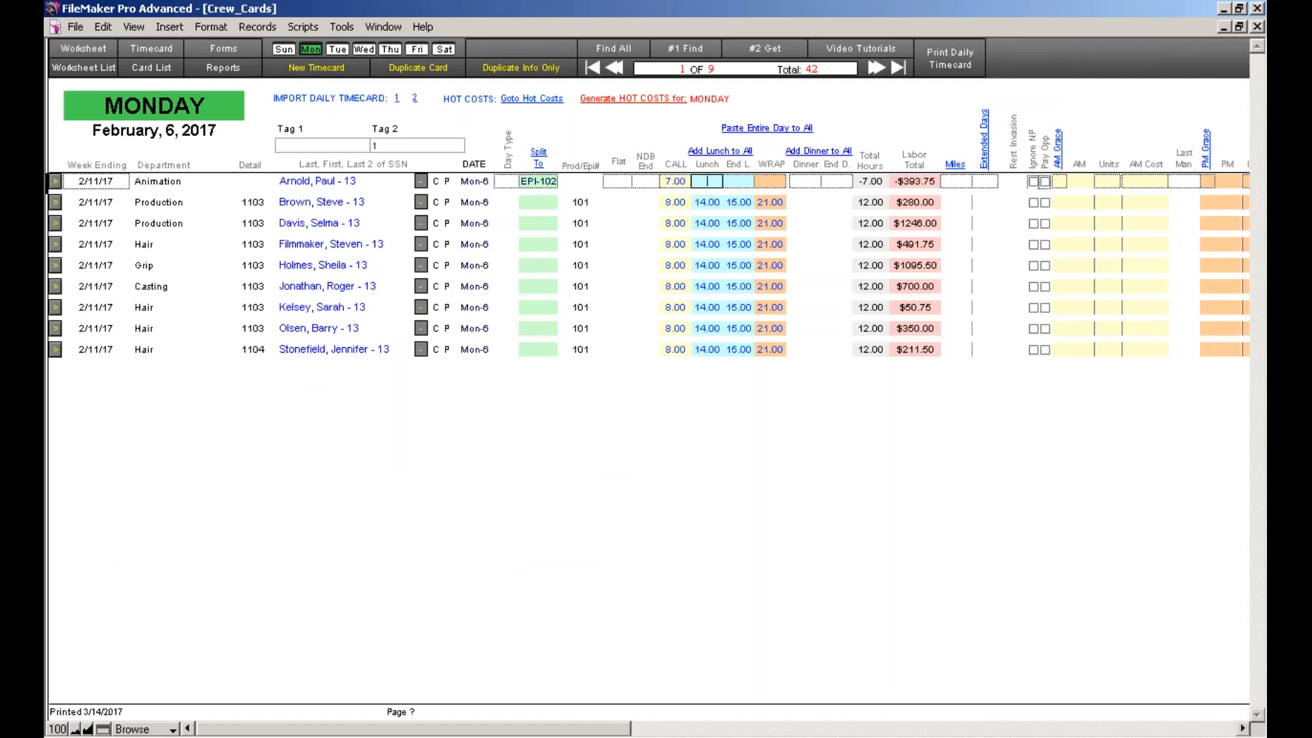
text(13)
key(Tab)
text(14)
key(Tab)
text(21)
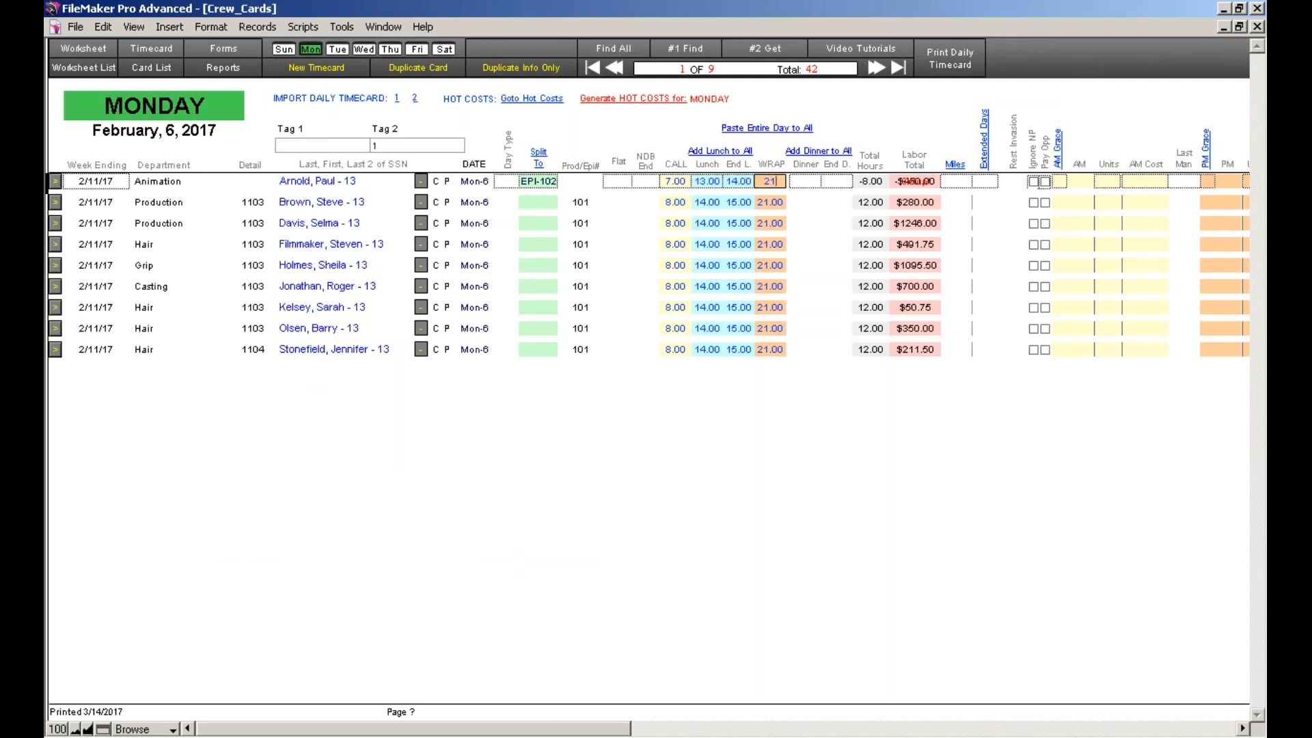
click(757, 439)
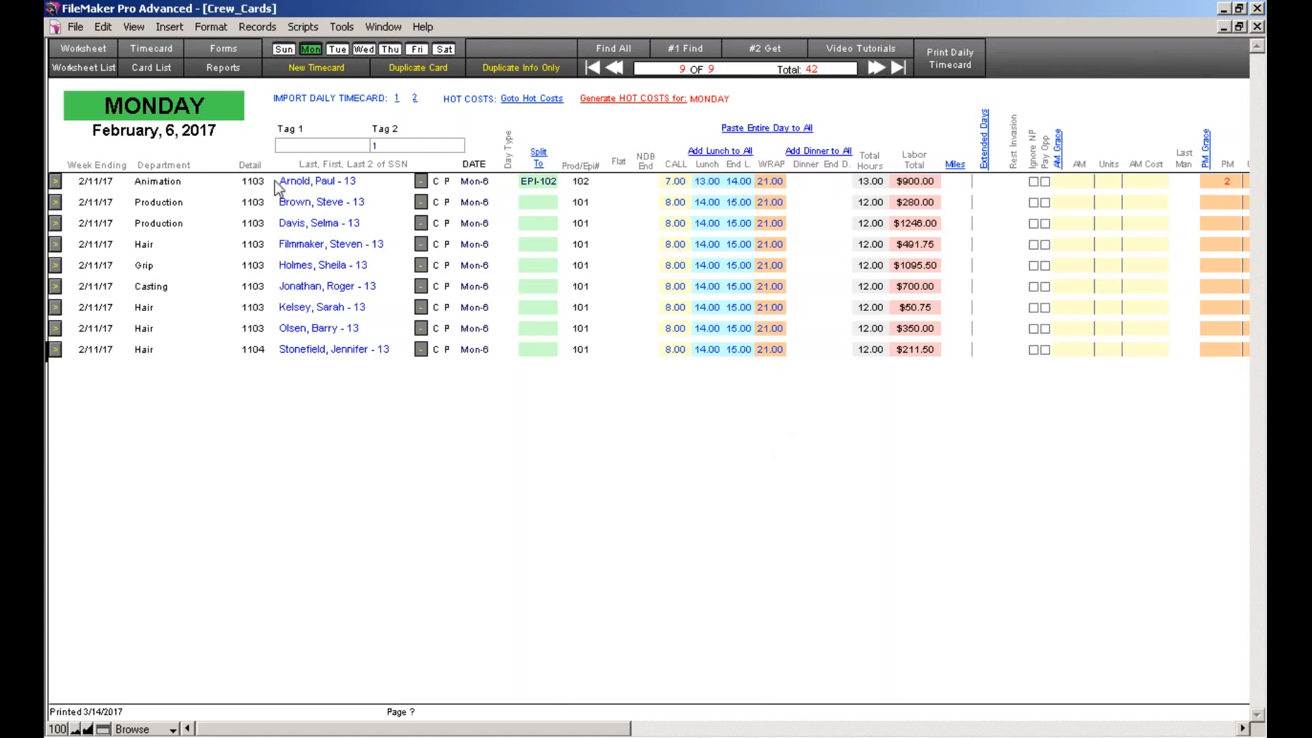
- Review the crew's daily timecard lists from Monday through Saturday
click(54, 181)
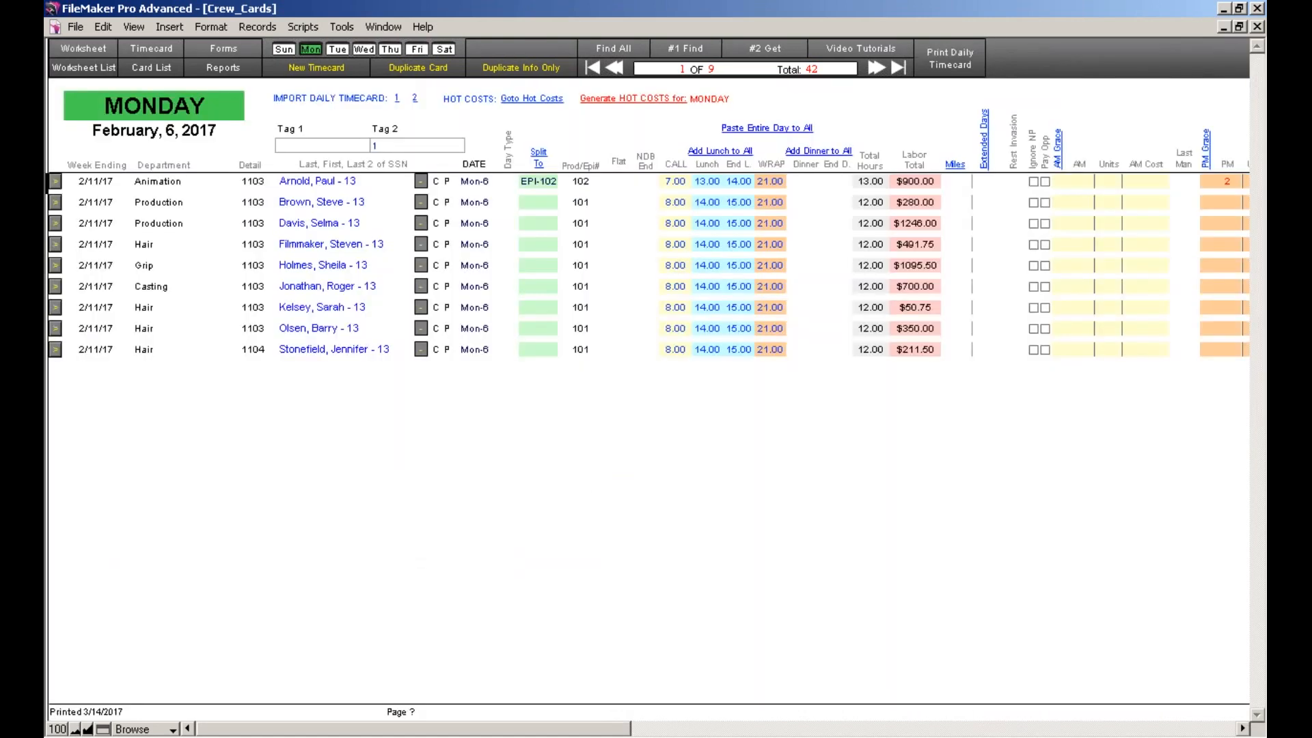
click(307, 49)
click(338, 50)
click(364, 49)
click(390, 50)
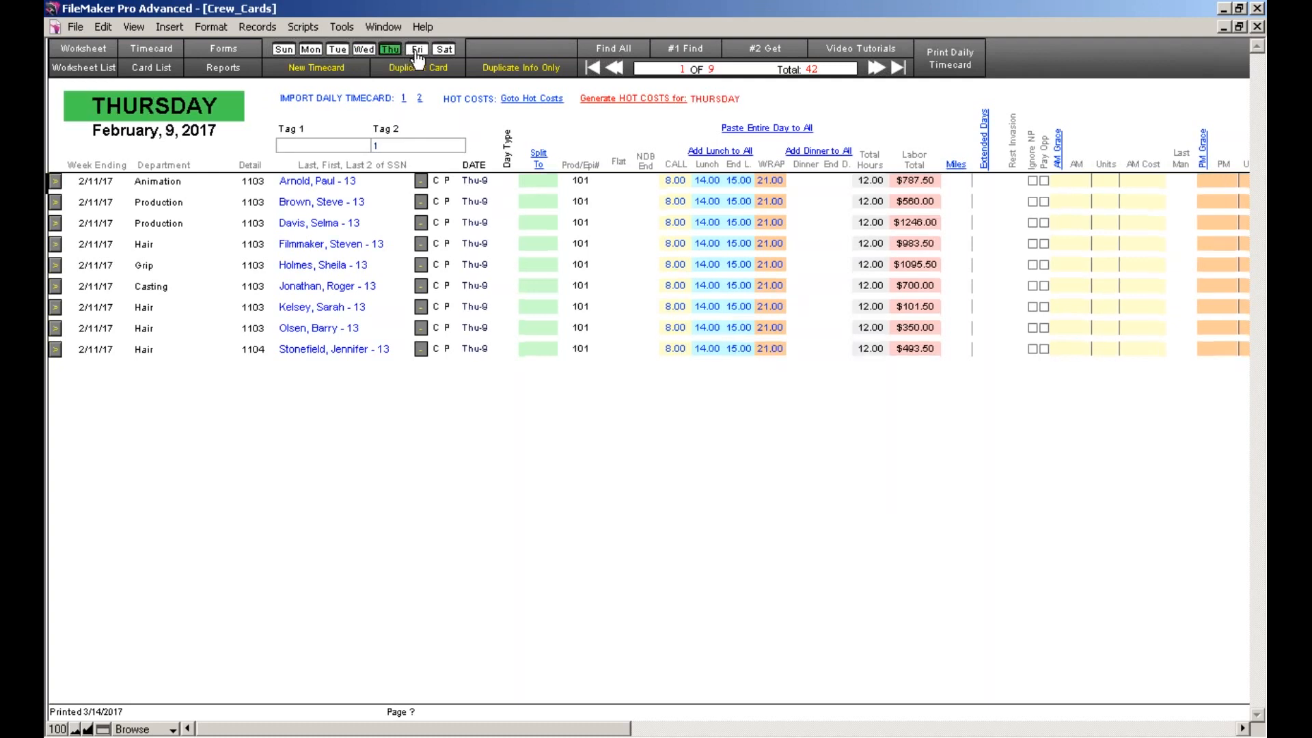
click(417, 49)
click(443, 50)
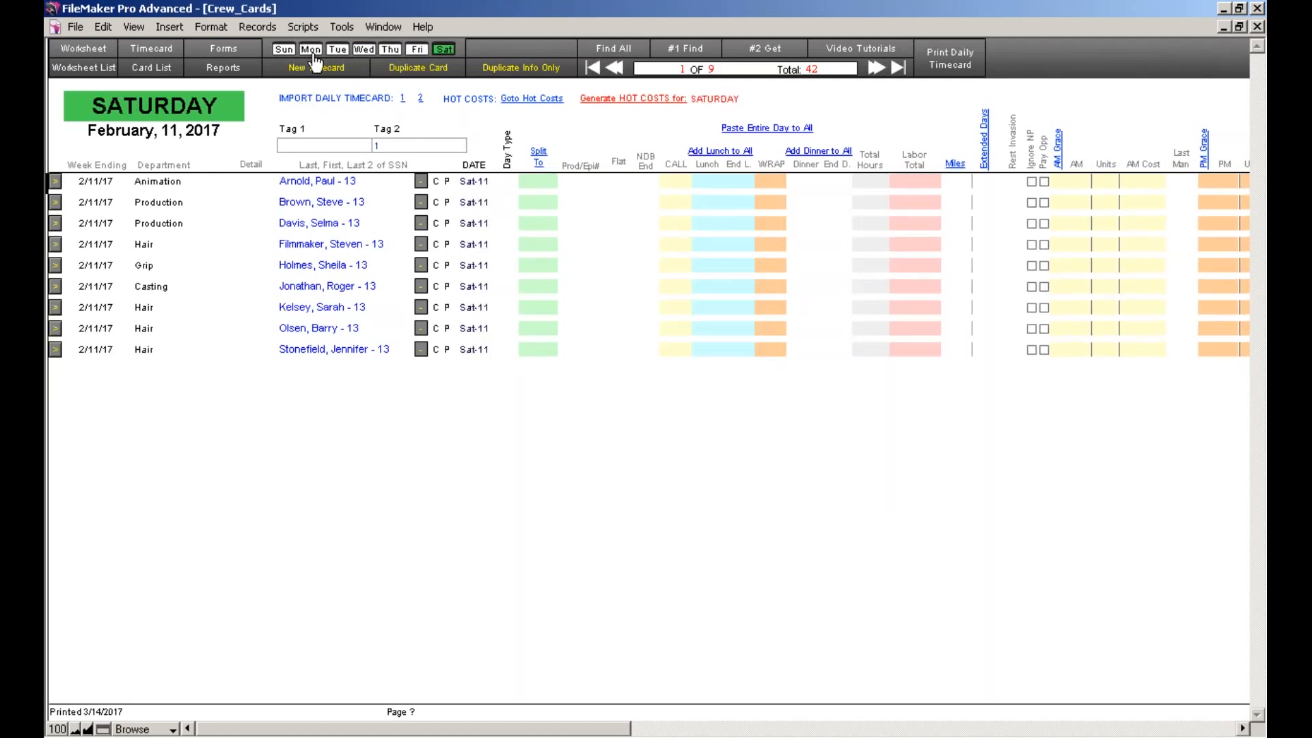
- Open the Animation crew member's worksheet from the Monday list and recalculate the pay breakdown with MagicPay Job
click(311, 49)
click(55, 181)
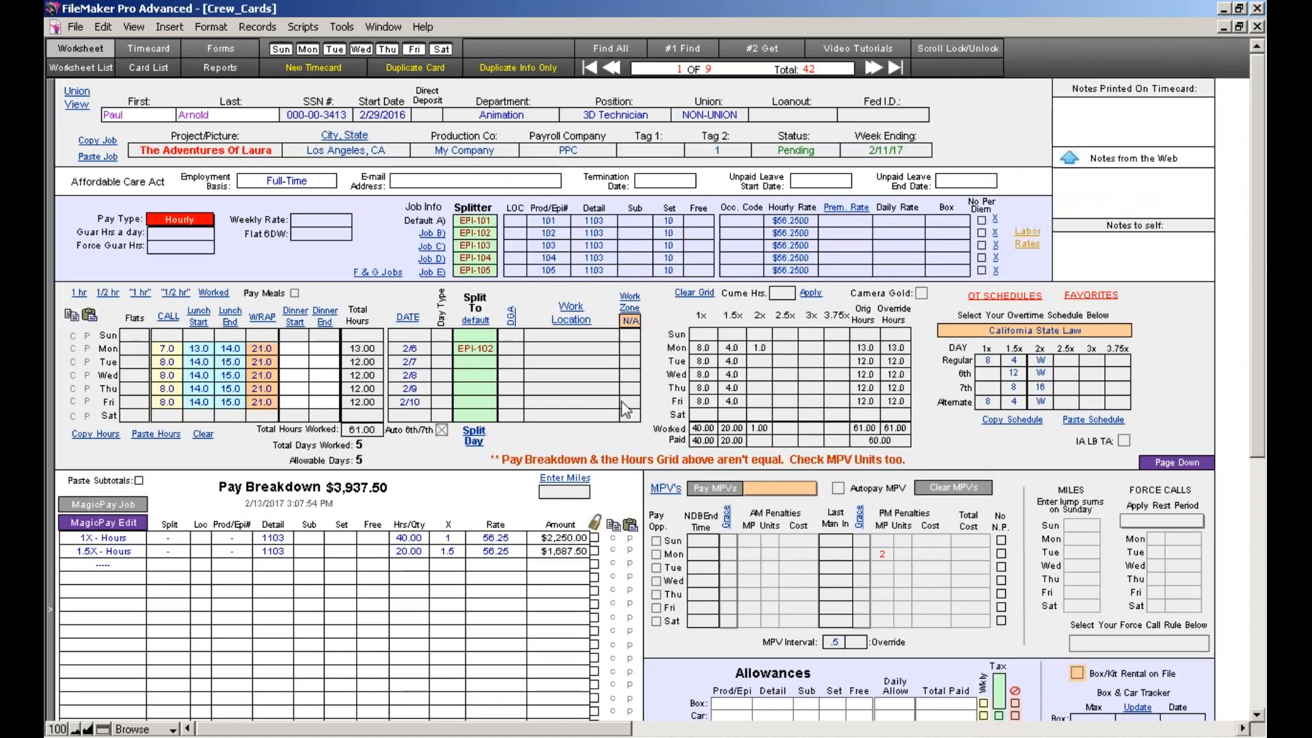
click(127, 511)
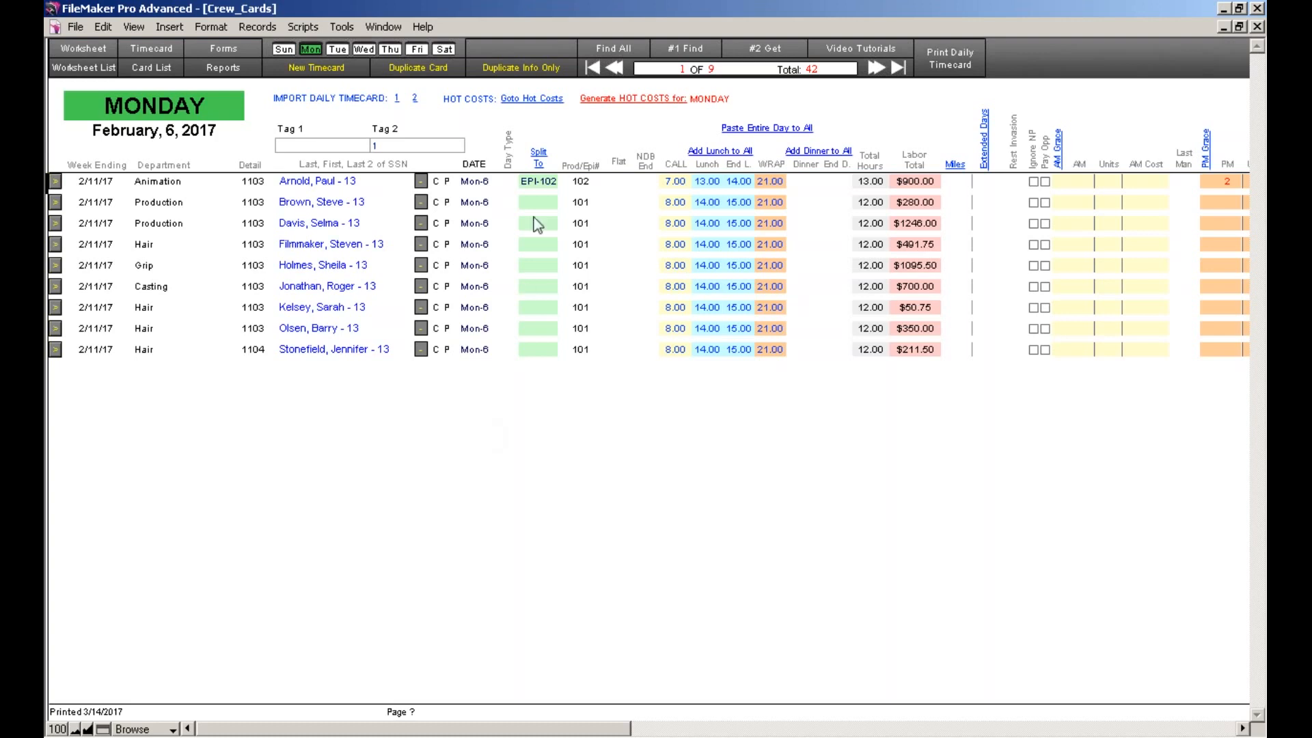
- Change the Animation crew member's Monday Split To to EPI-103 and compare it with the worksheet's Splitter codes
click(549, 186)
key(BackSpace)
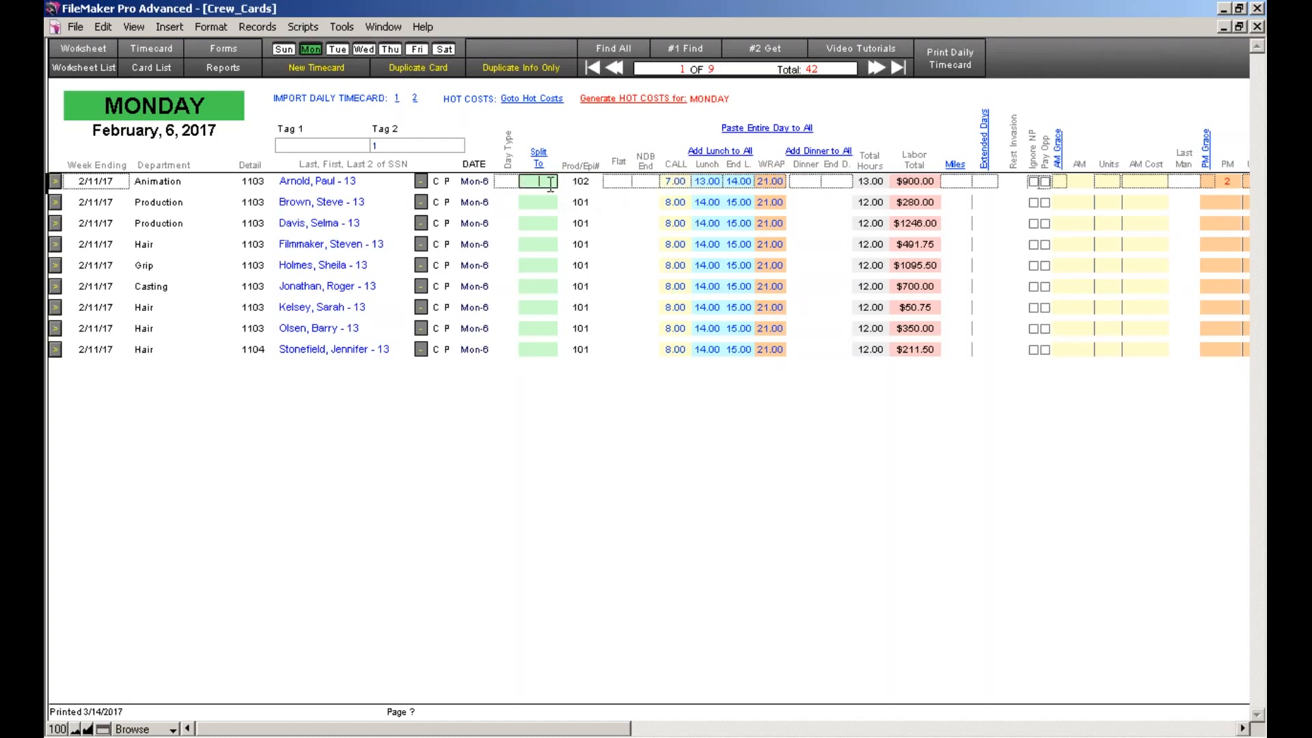
text(EPI-103)
click(601, 401)
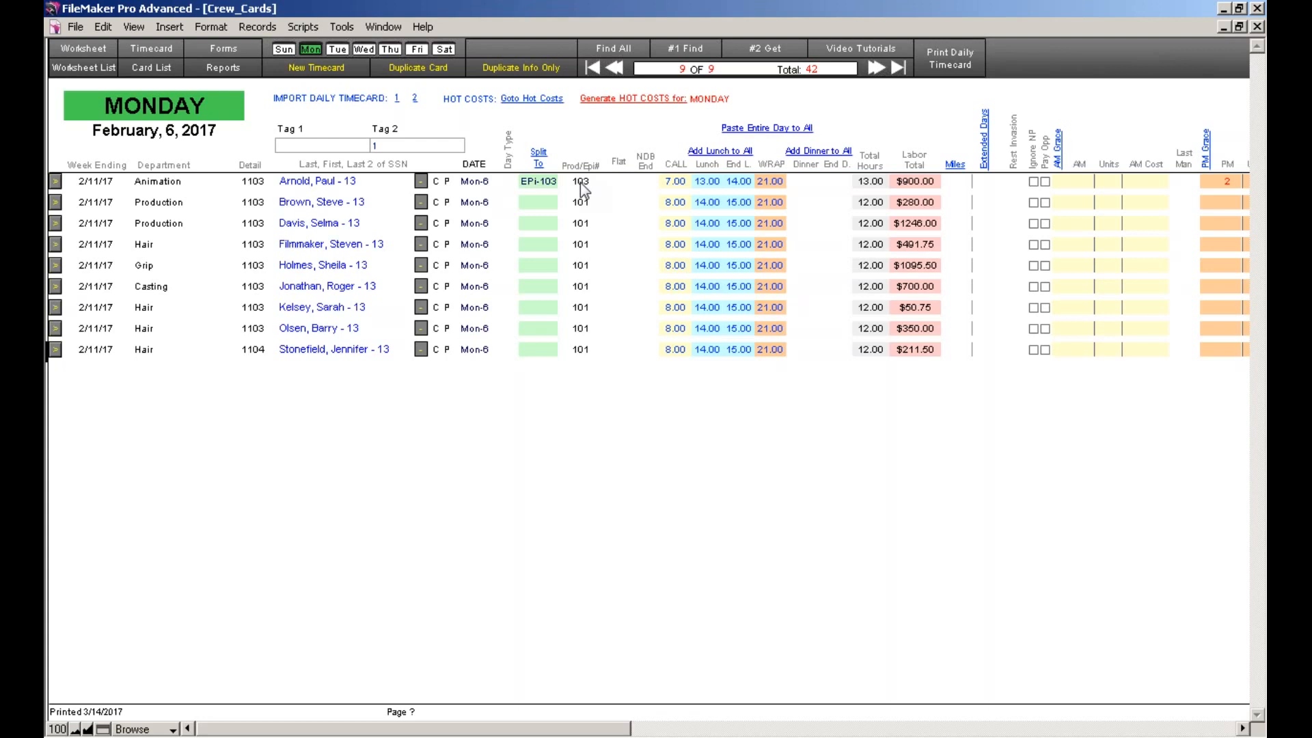
click(528, 180)
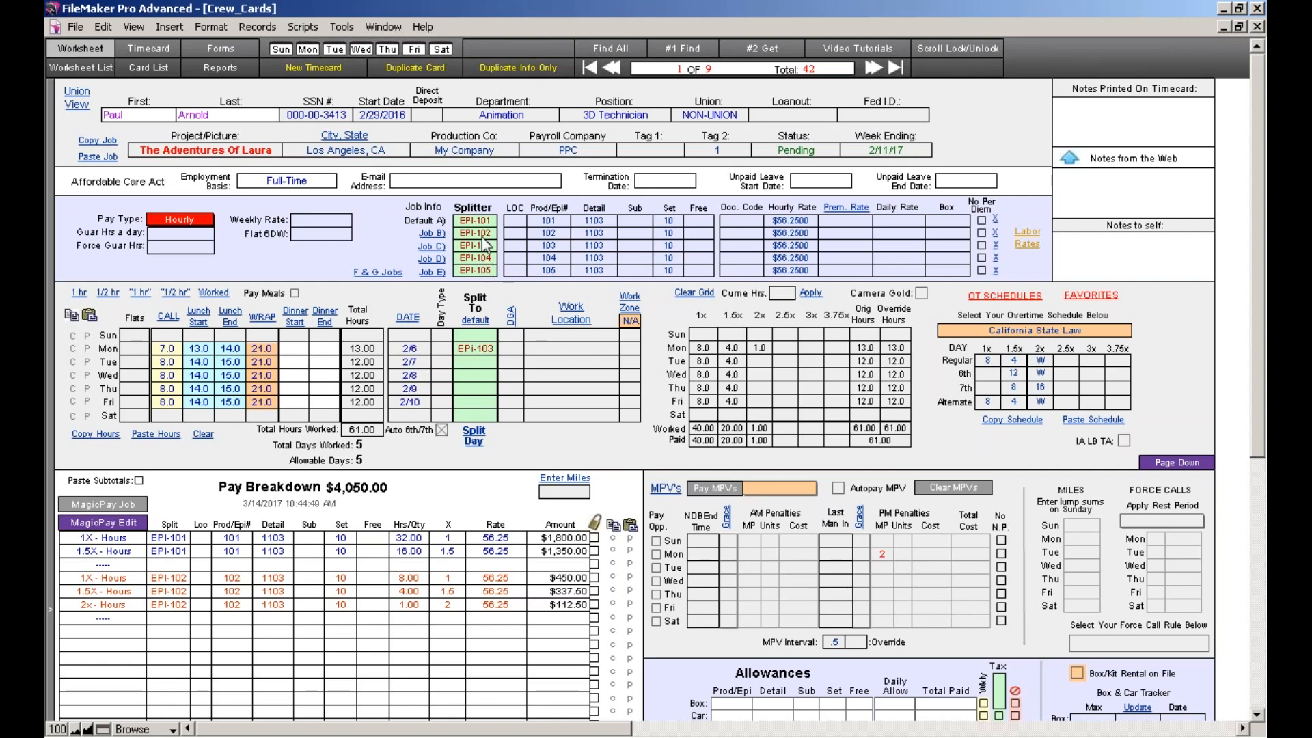
- Clear the Animation crew member's Split To entry in the Monday list
click(308, 50)
click(538, 181)
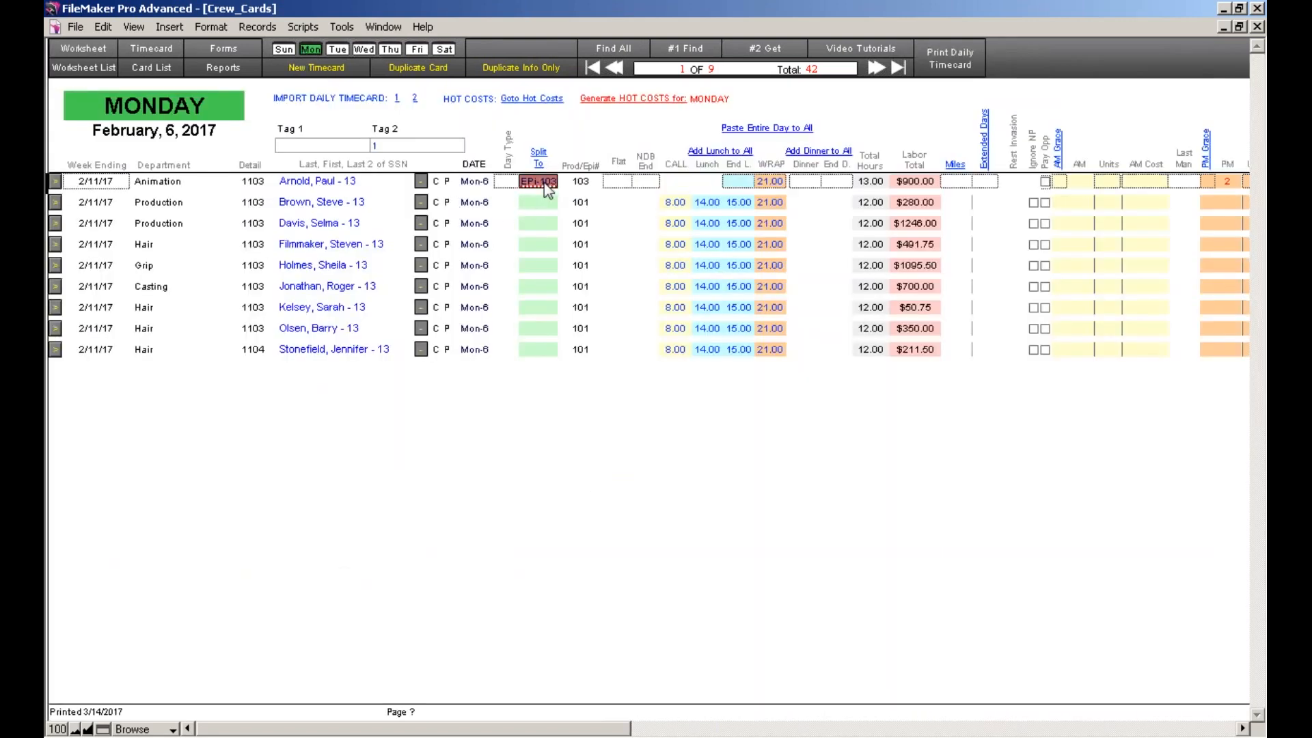
key(BackSpace)
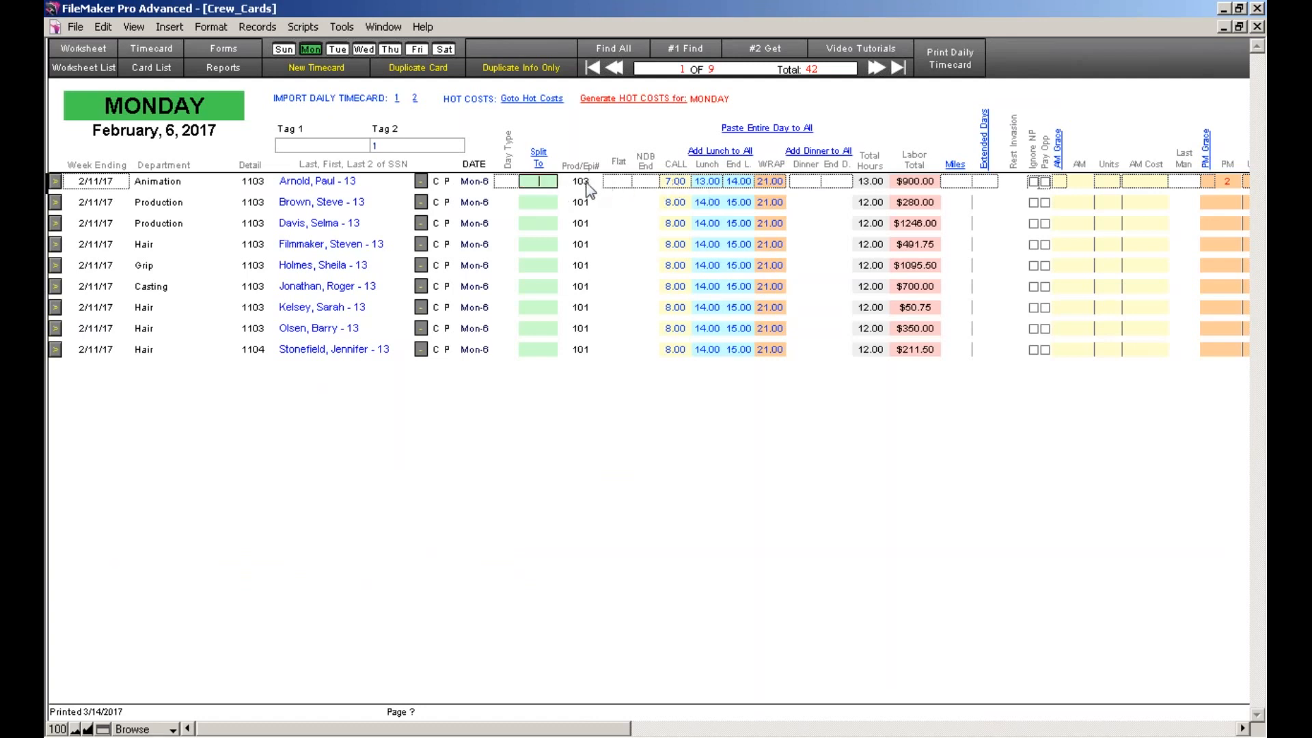
click(572, 457)
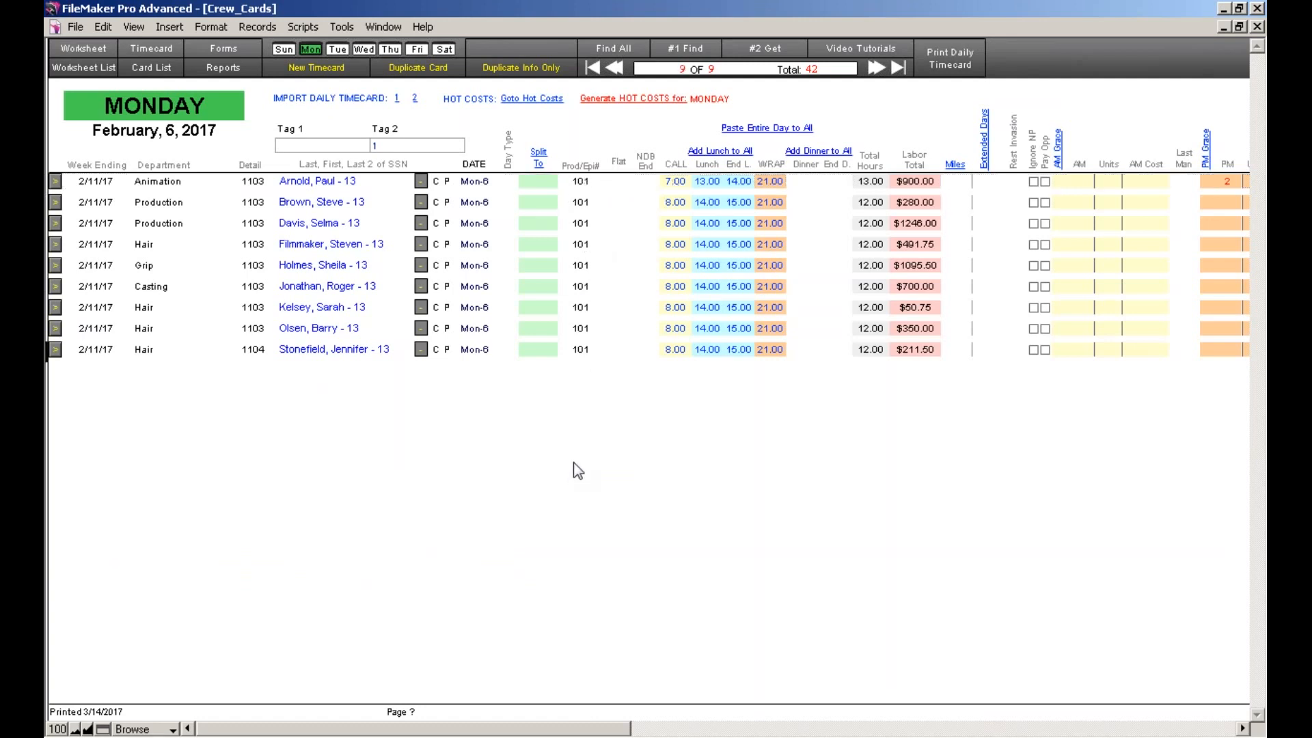
- Copy the EPI-102 Splitter code from the Animation crew member's worksheet and paste it into their Monday Split To field
click(56, 183)
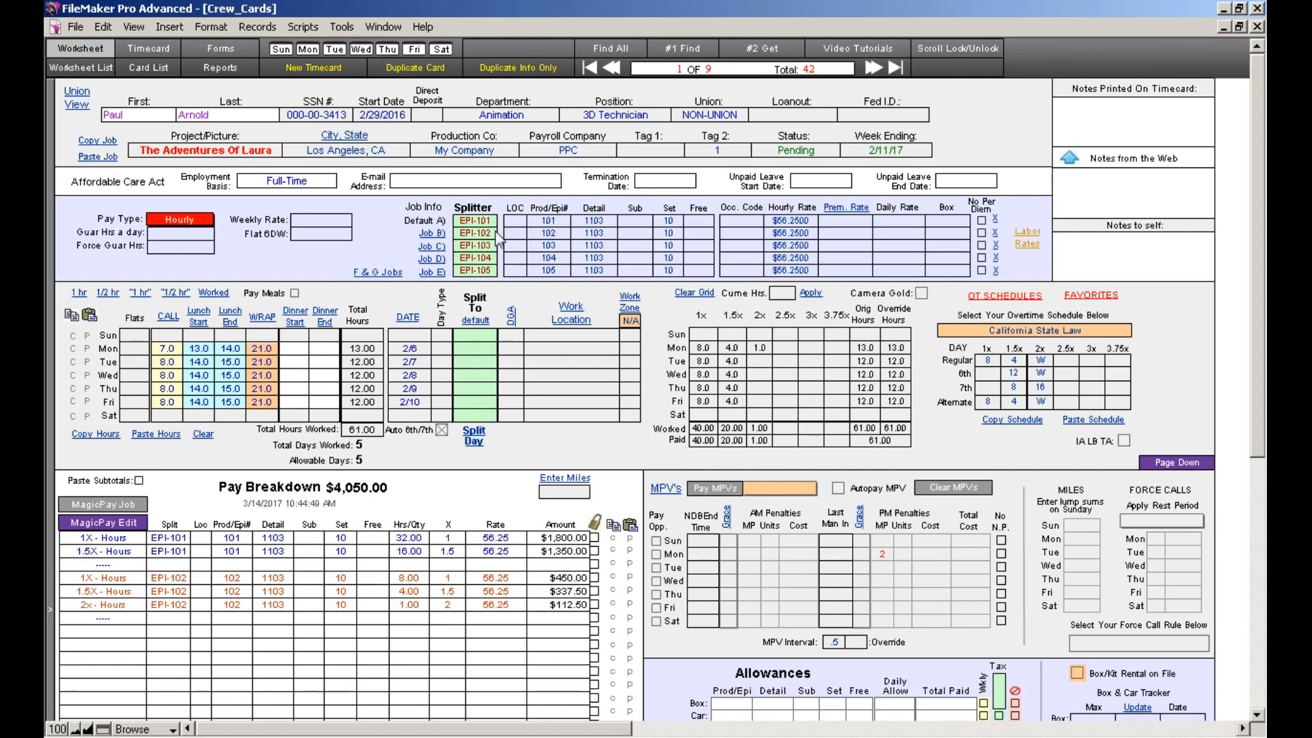
click(488, 234)
right_click(488, 236)
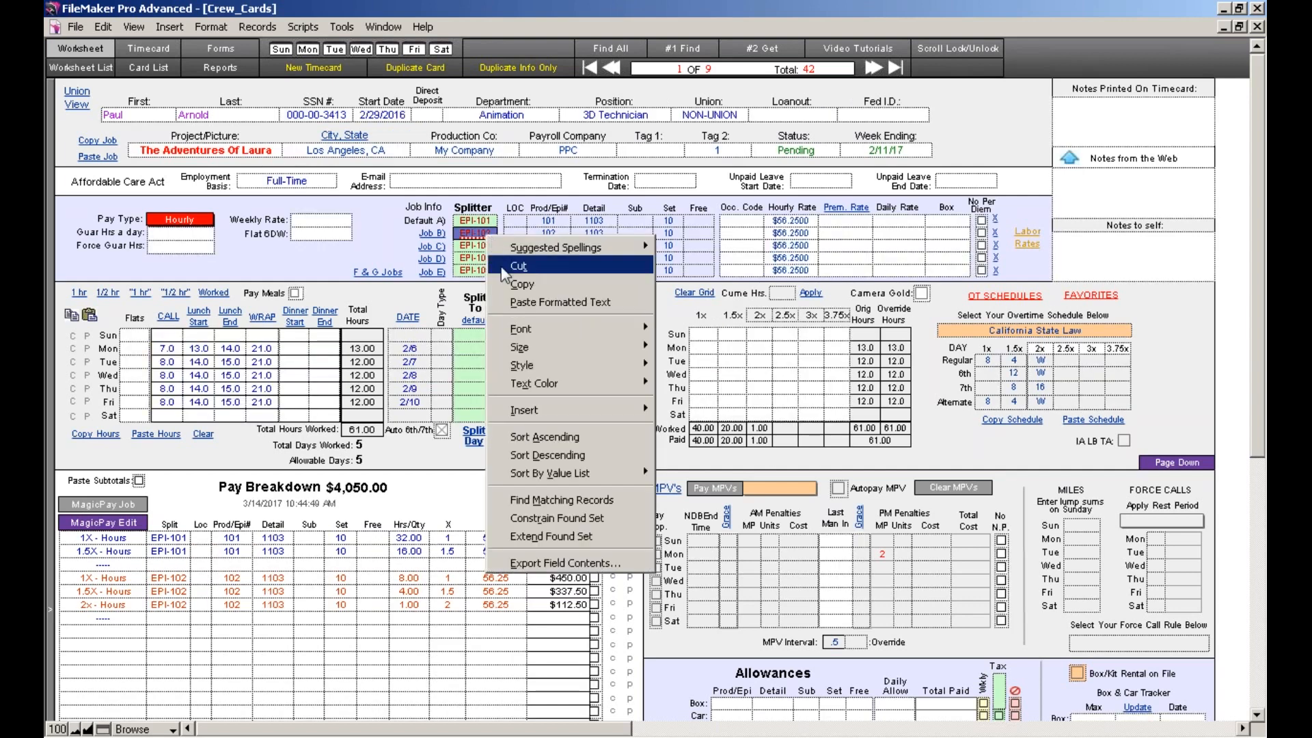
click(521, 284)
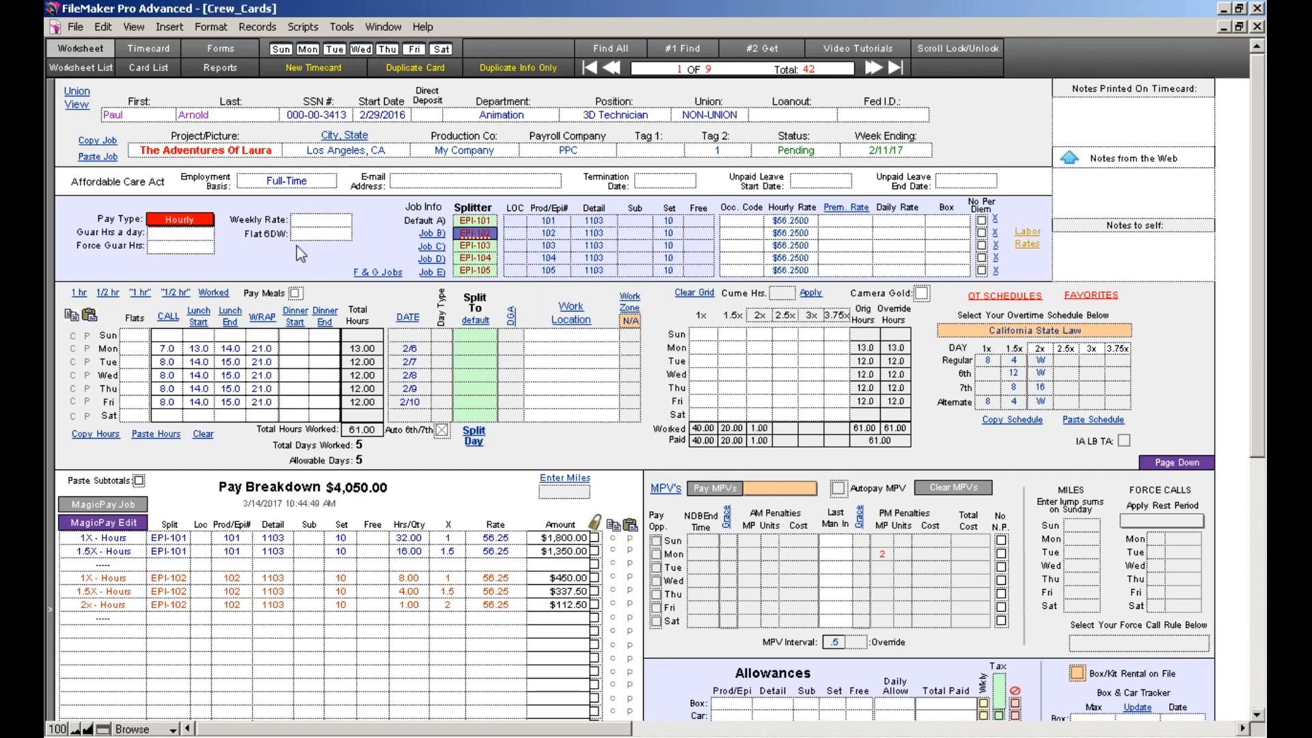
click(308, 49)
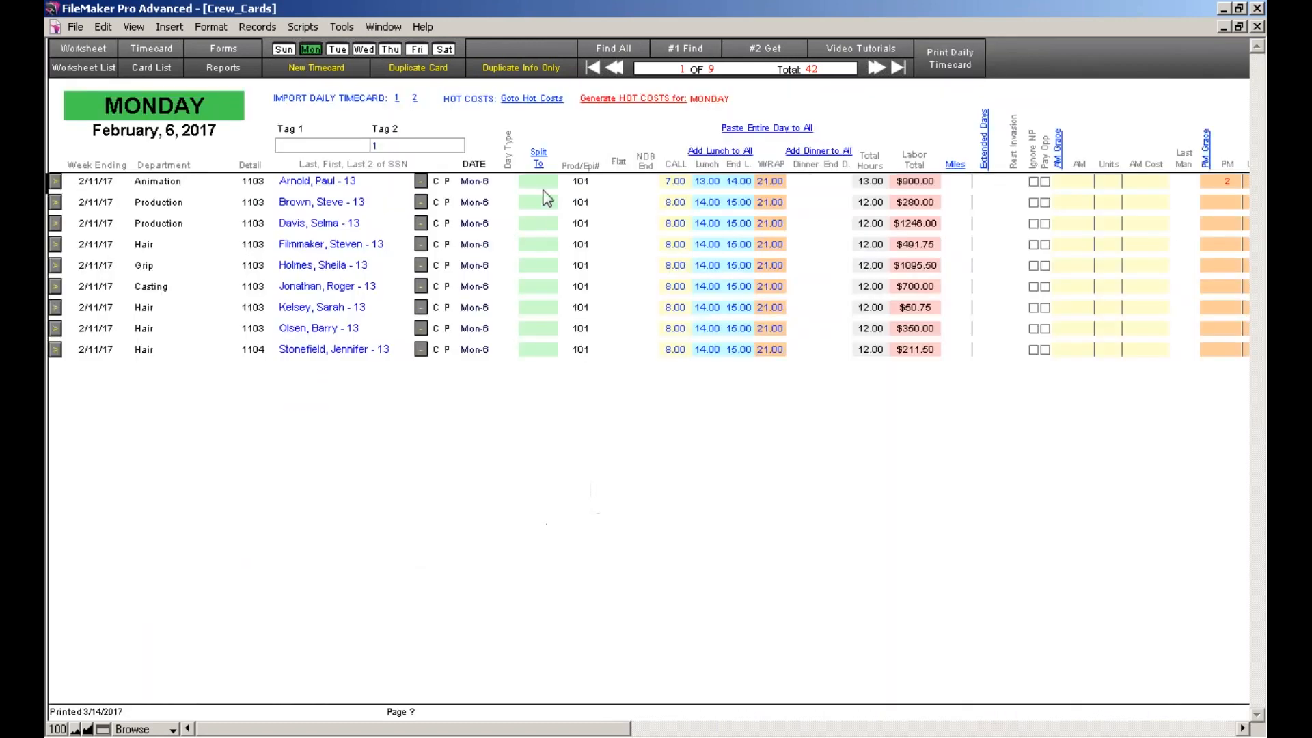
right_click(543, 186)
click(571, 224)
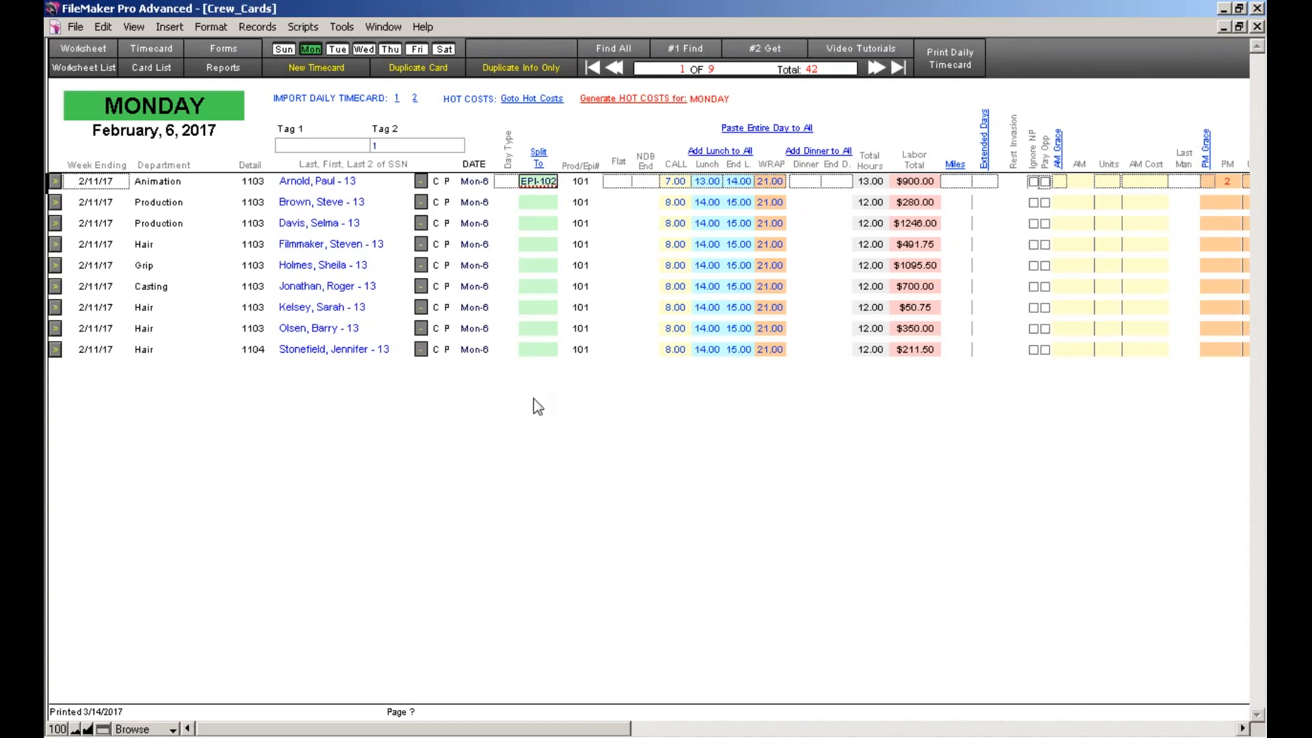
- Apply job number EPI-102 to every crew member's Monday Split To and check it on the first Production crew member's worksheet
click(538, 161)
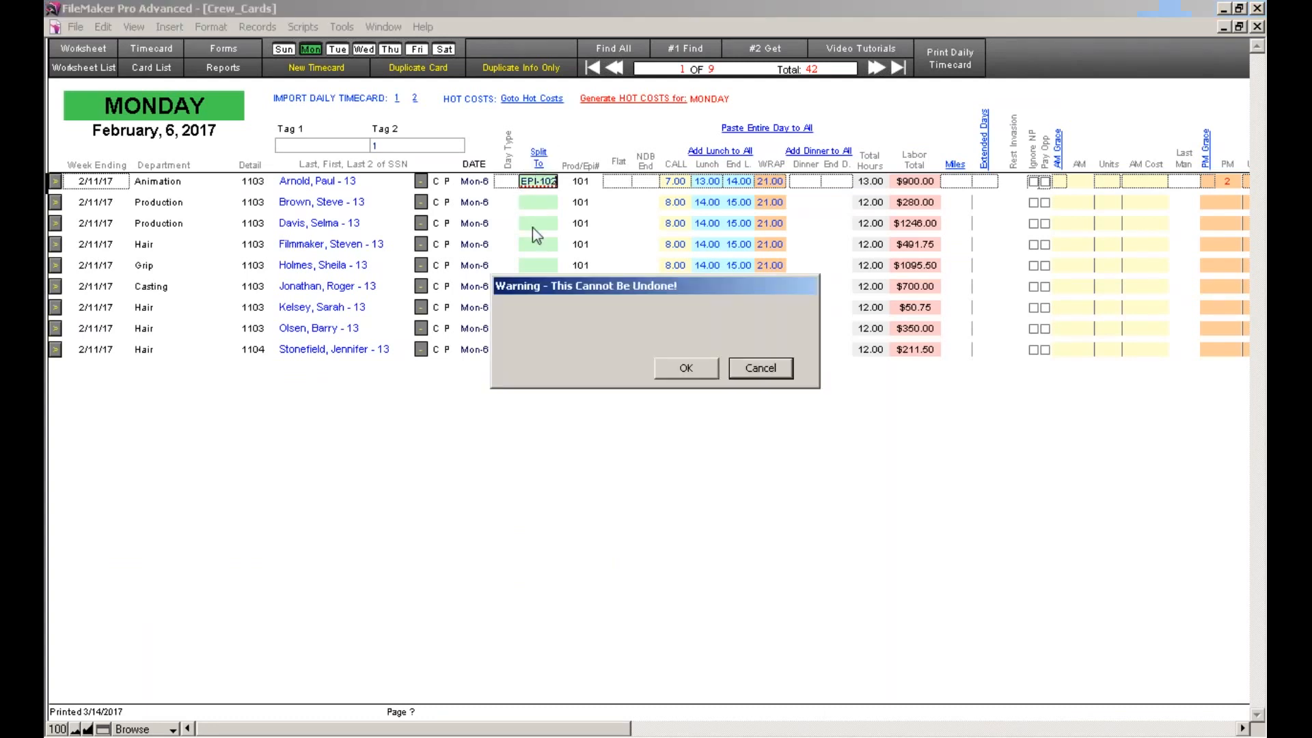
click(686, 369)
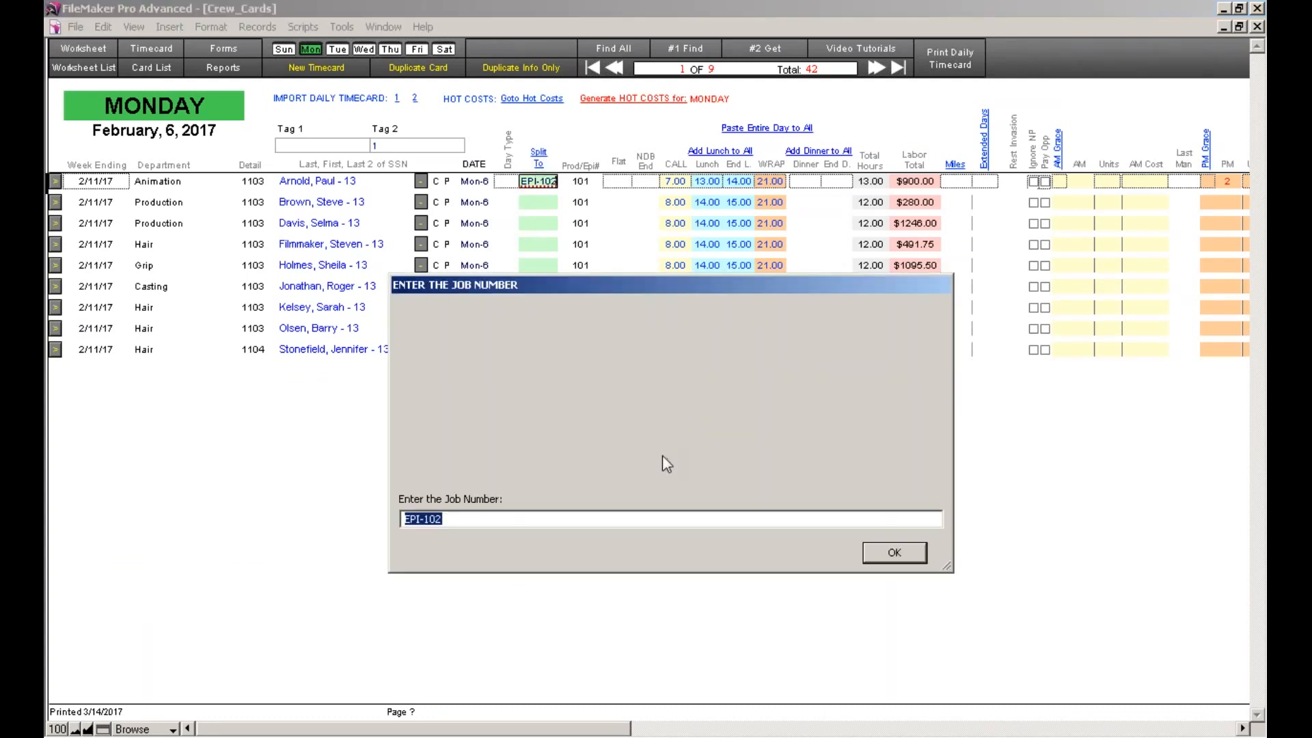
click(894, 552)
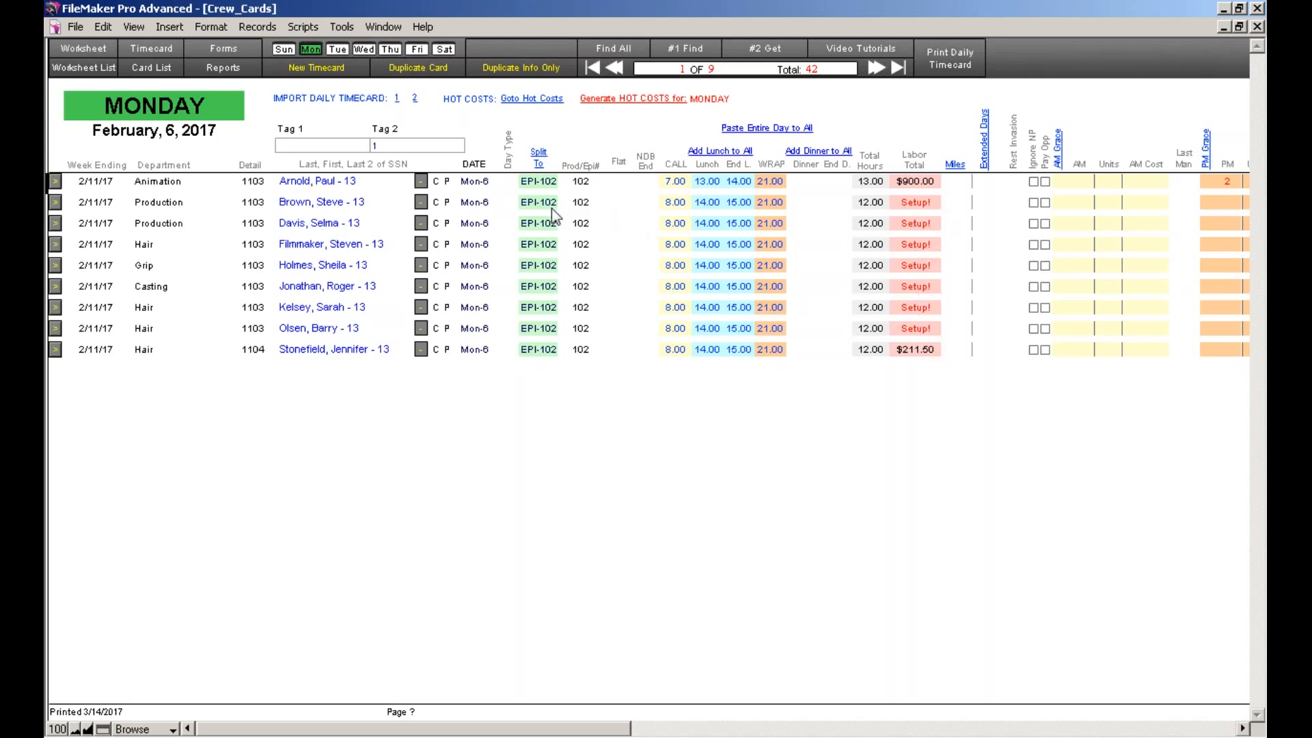
click(55, 202)
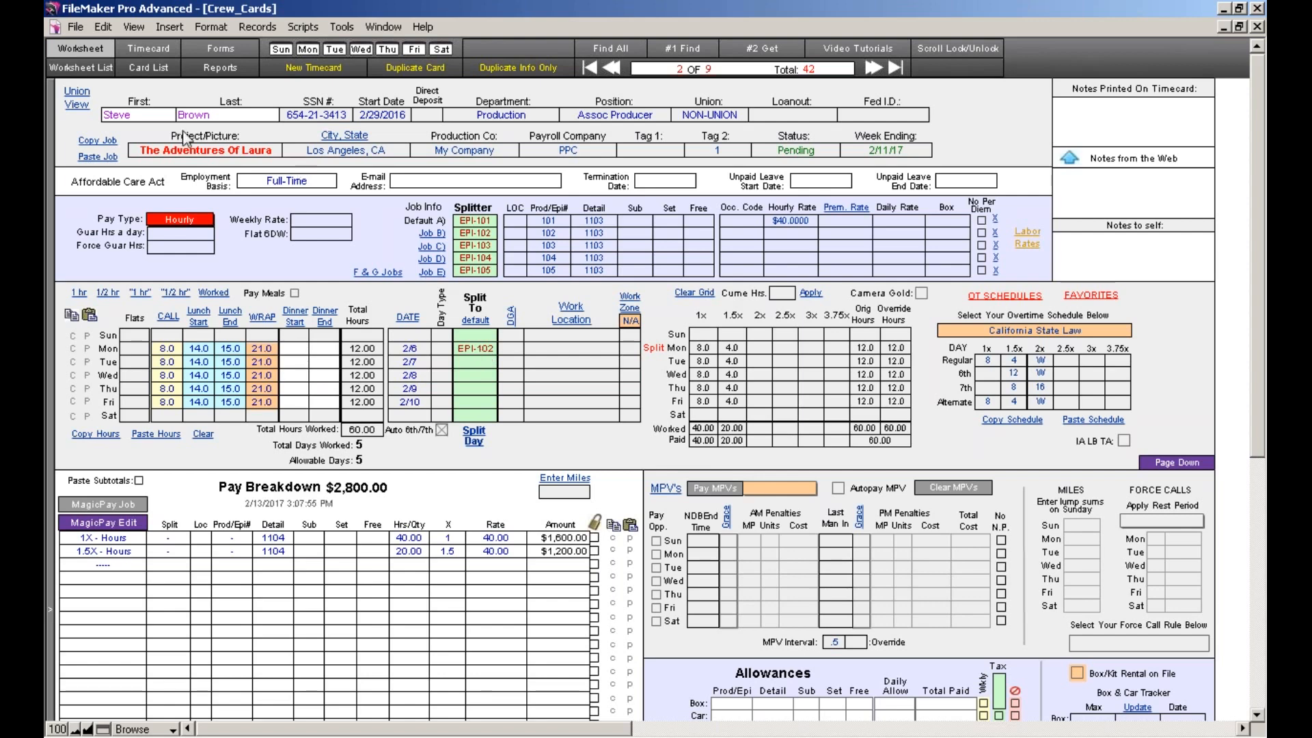
click(307, 50)
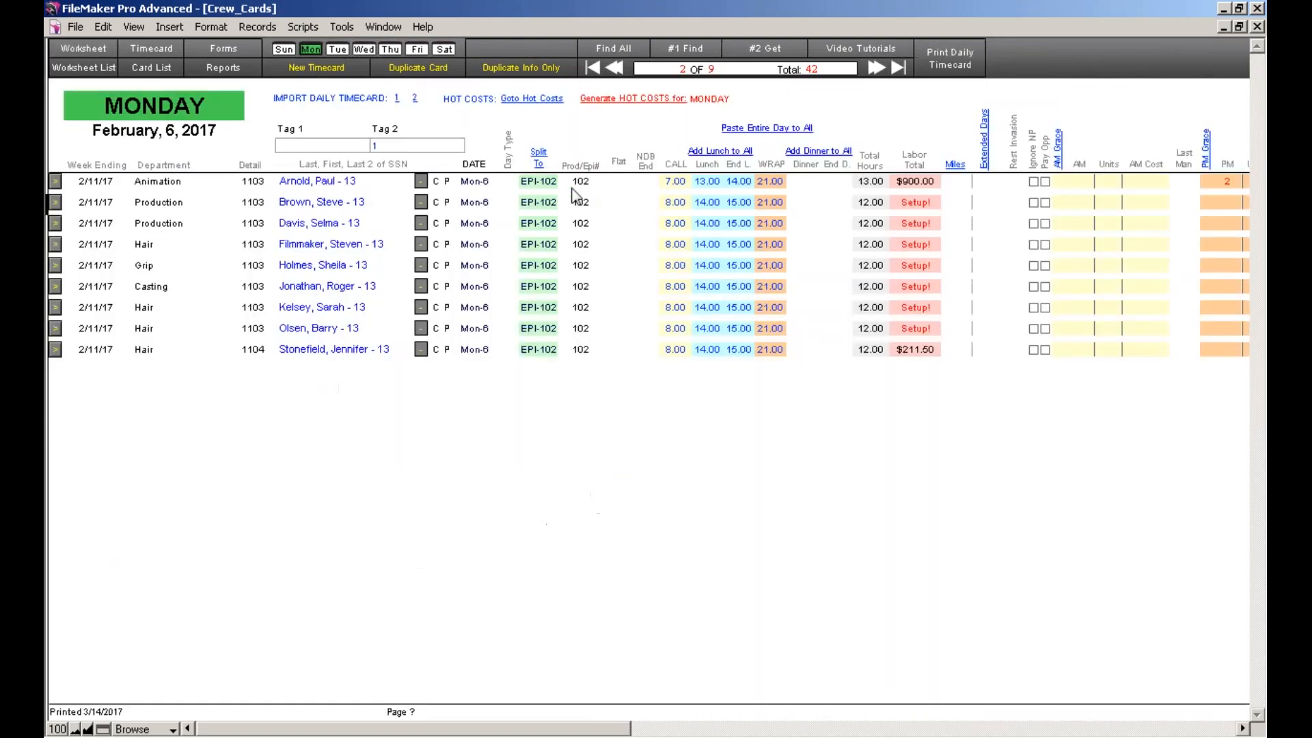
- Clear the Monday Split To for every crew member by applying a blank job number, and check the last Hair crew member's worksheet
click(547, 183)
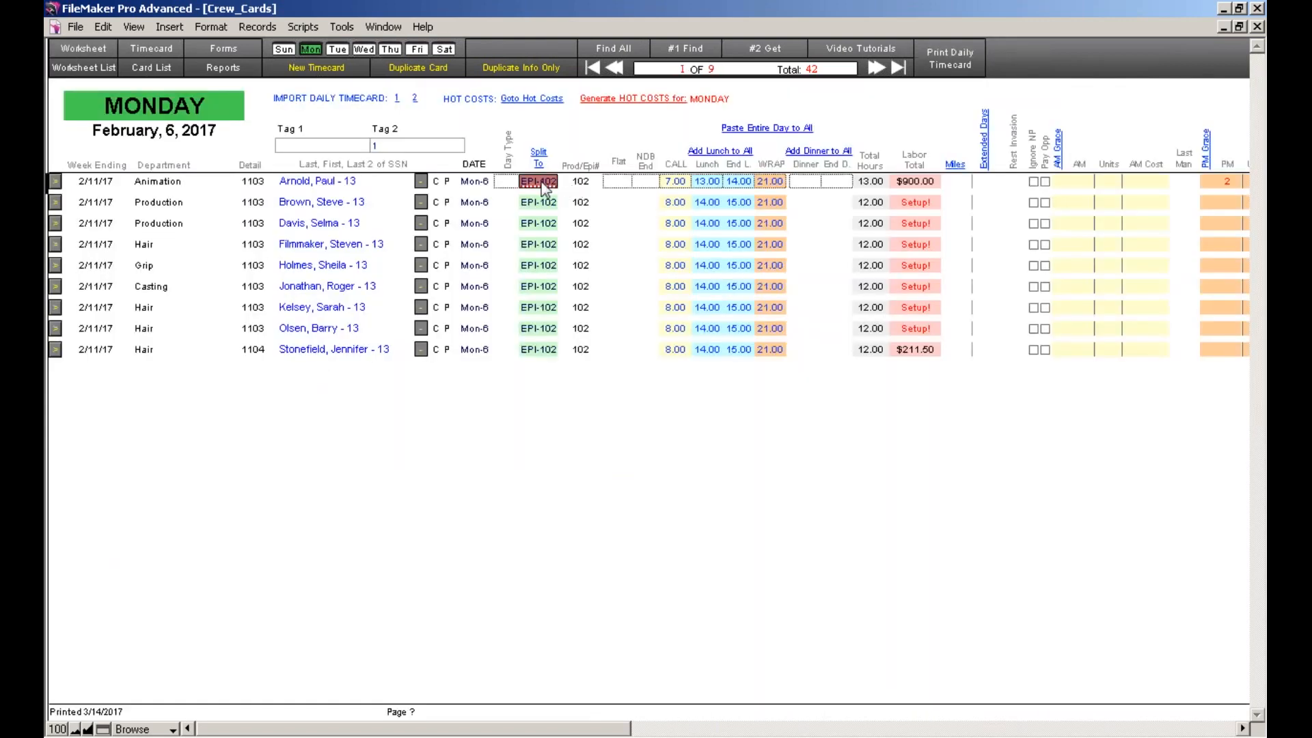
key(BackSpace)
click(539, 163)
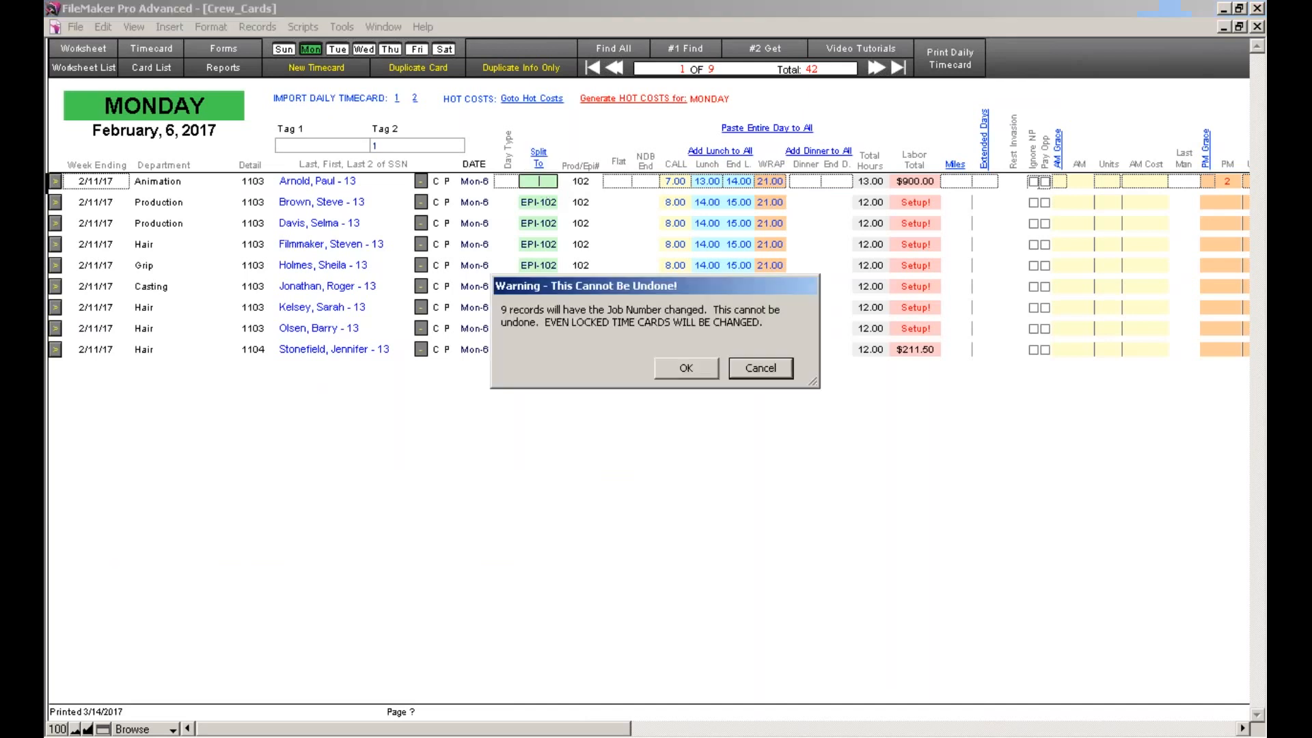
click(691, 373)
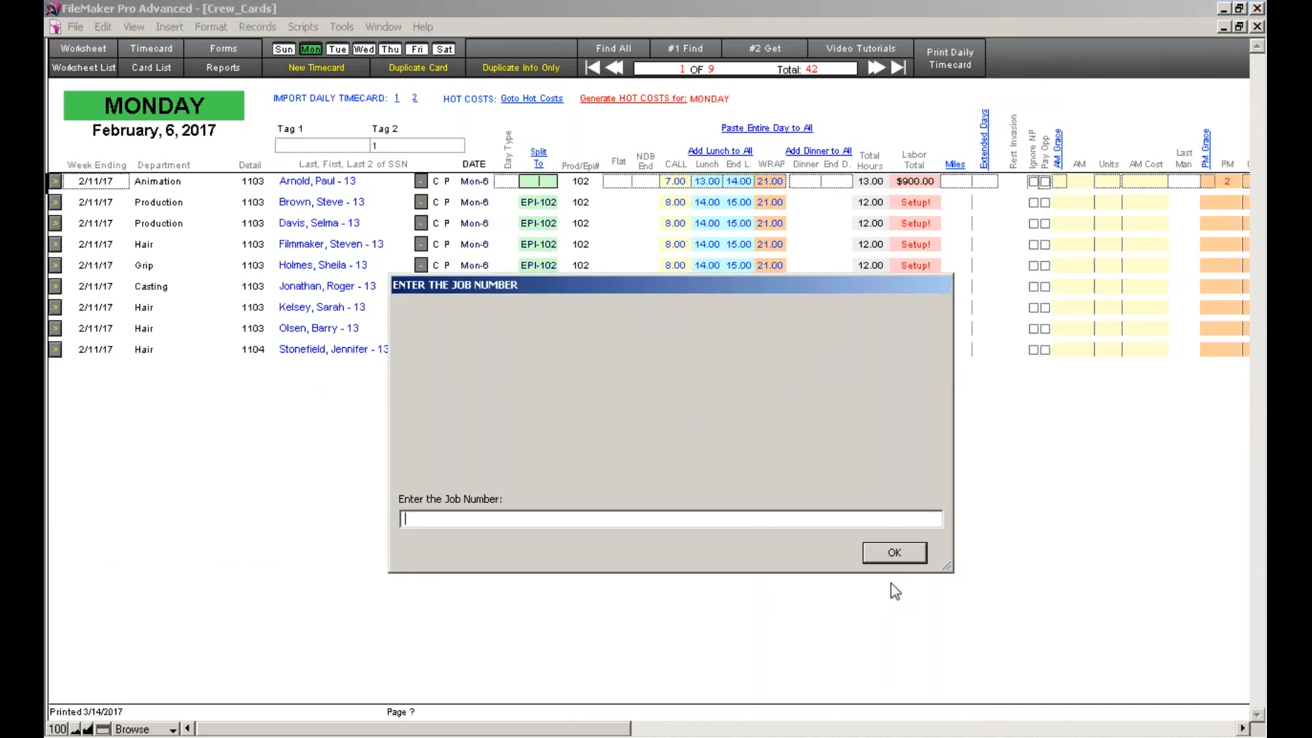
click(893, 551)
click(673, 349)
click(591, 349)
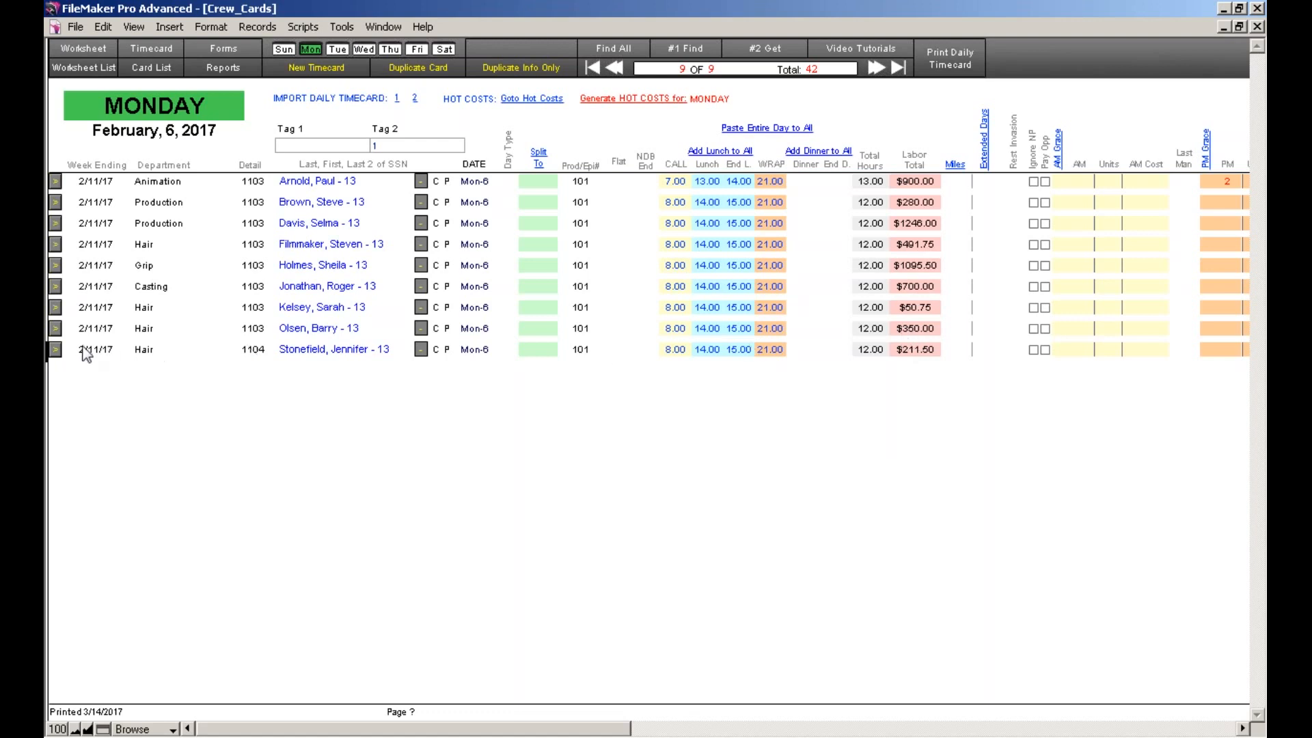
click(55, 349)
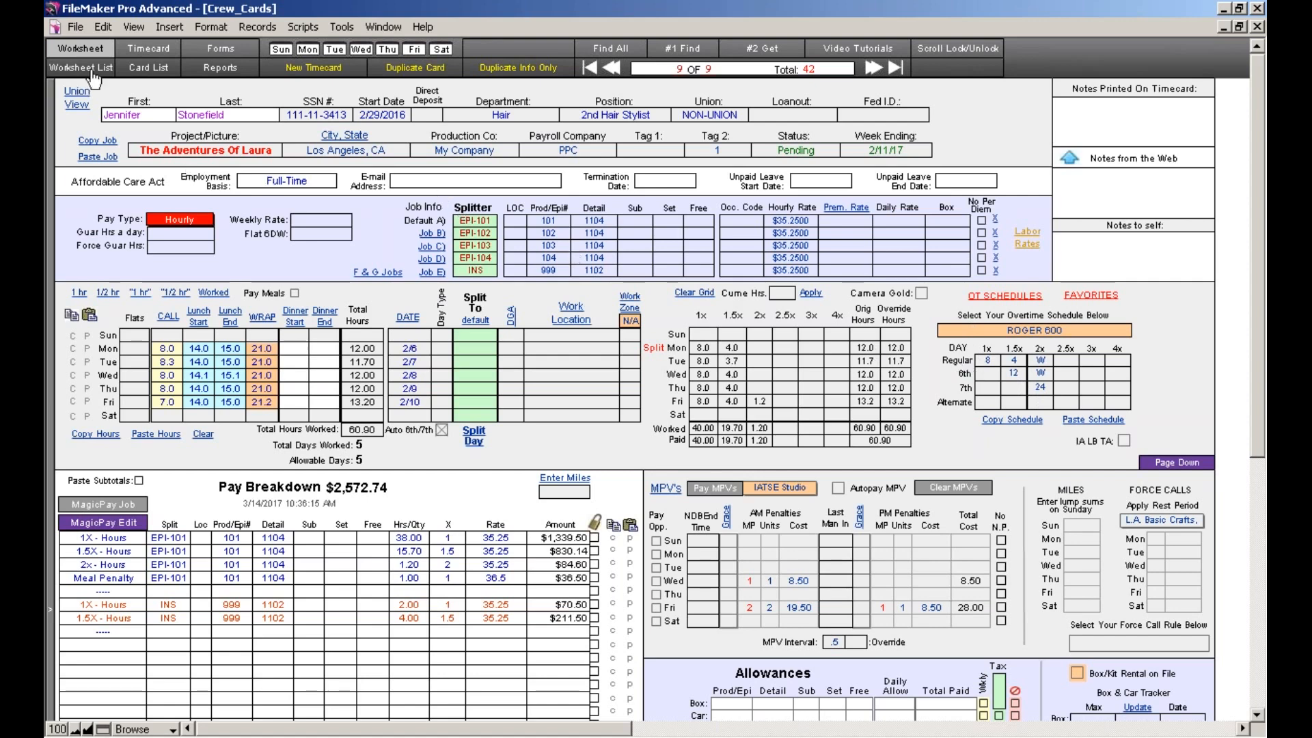
click(307, 50)
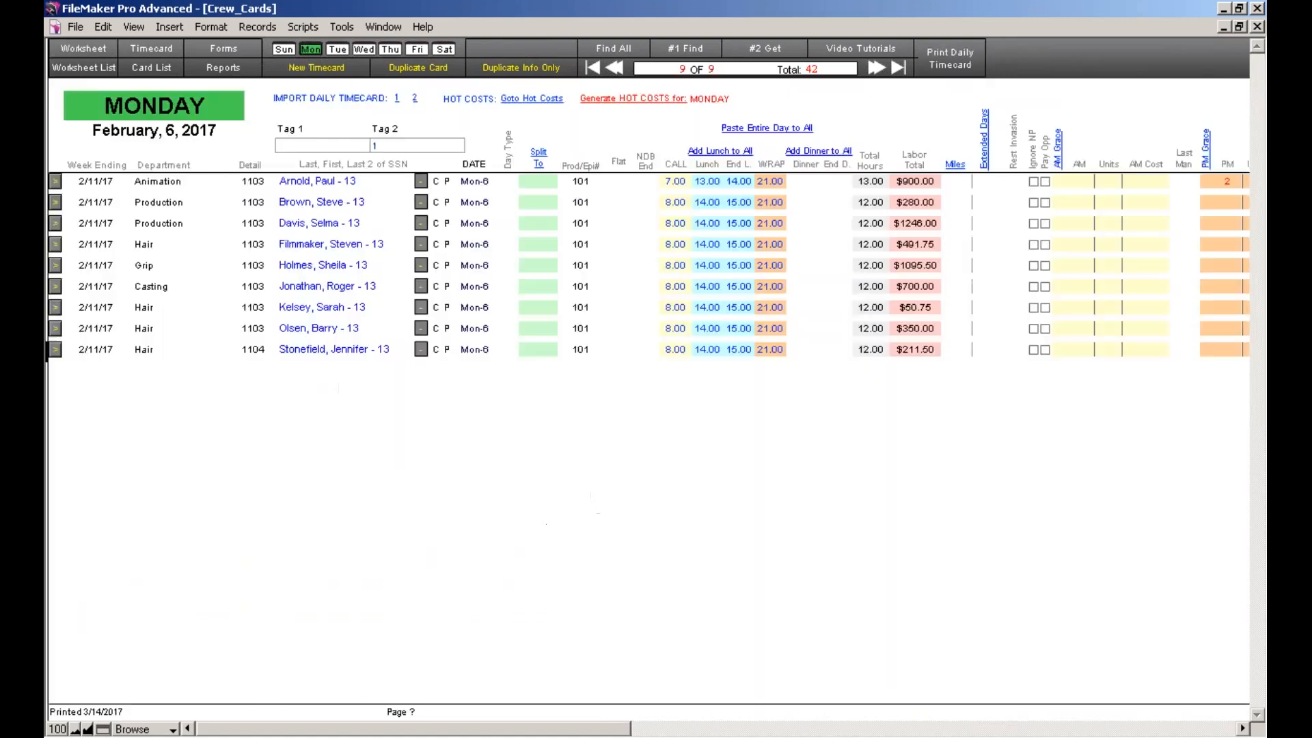
- Calculate the Animation crew member's Monday meal penalties with the IATSE Studio rule
drag(576, 735, 692, 710)
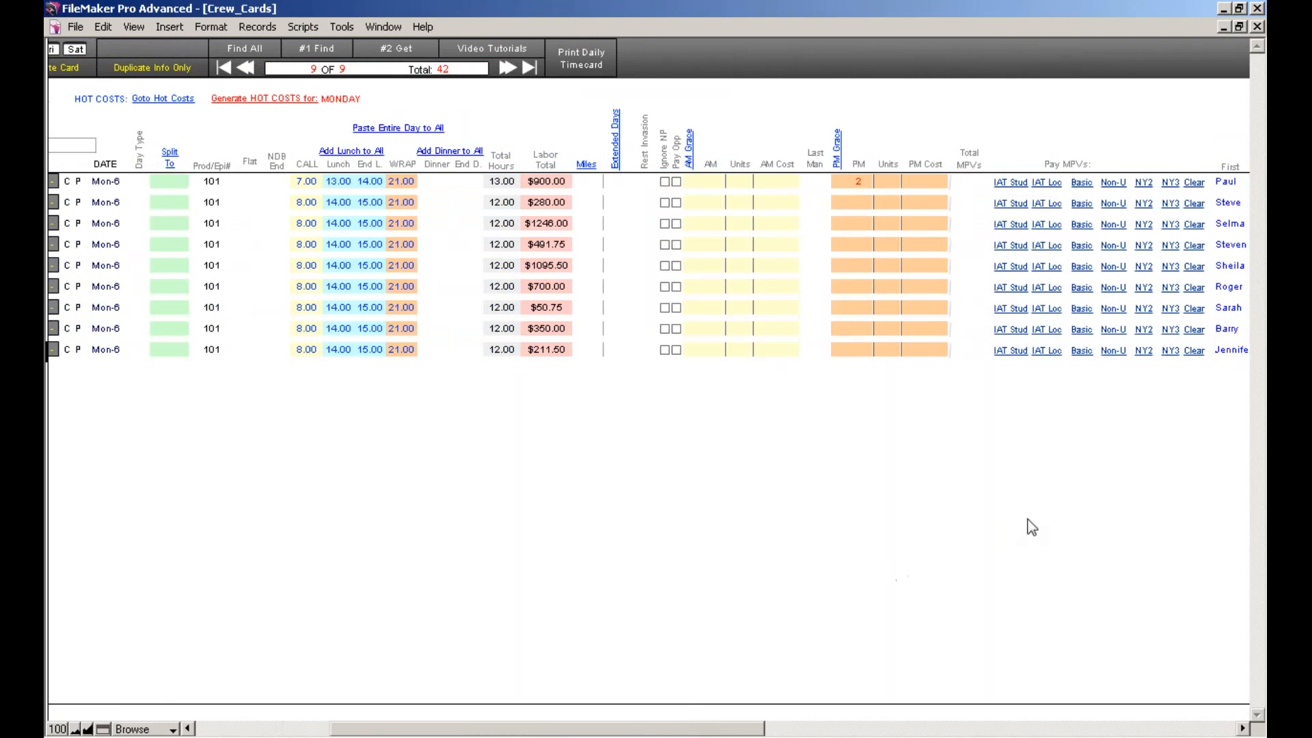
click(1242, 729)
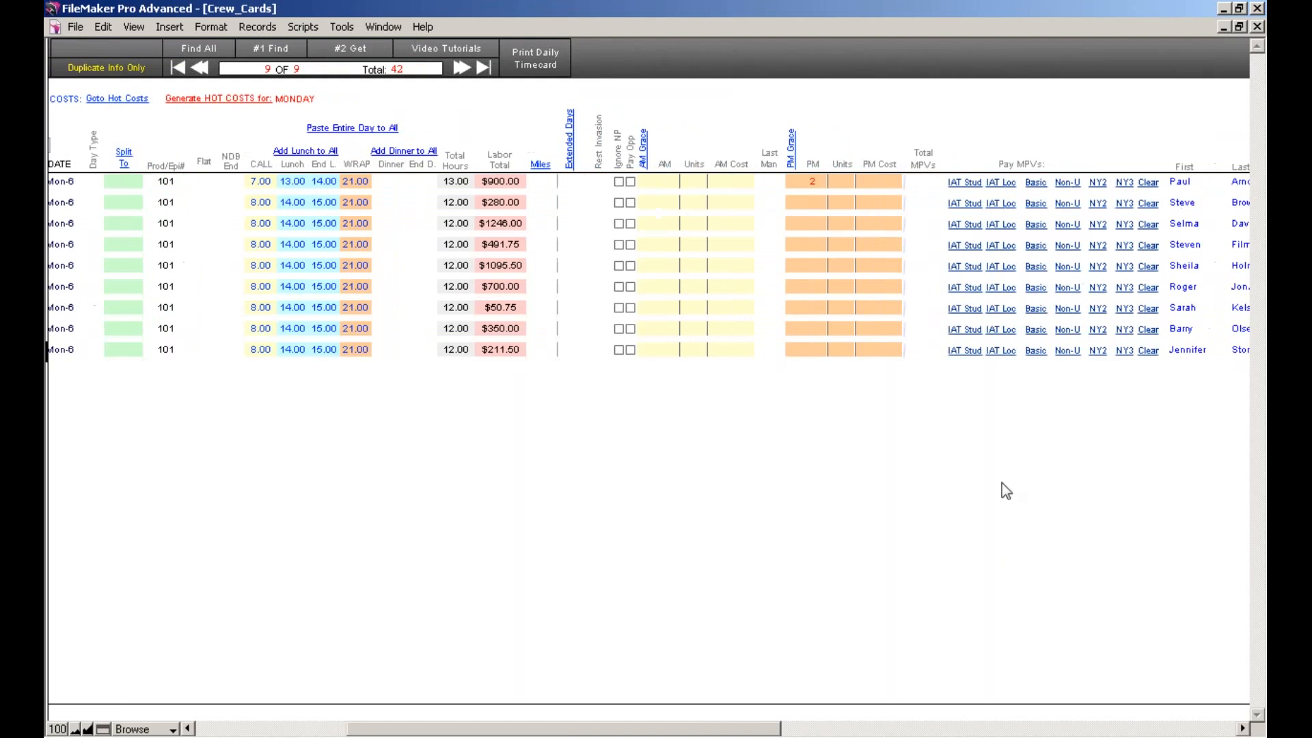
click(965, 184)
drag(574, 728, 647, 715)
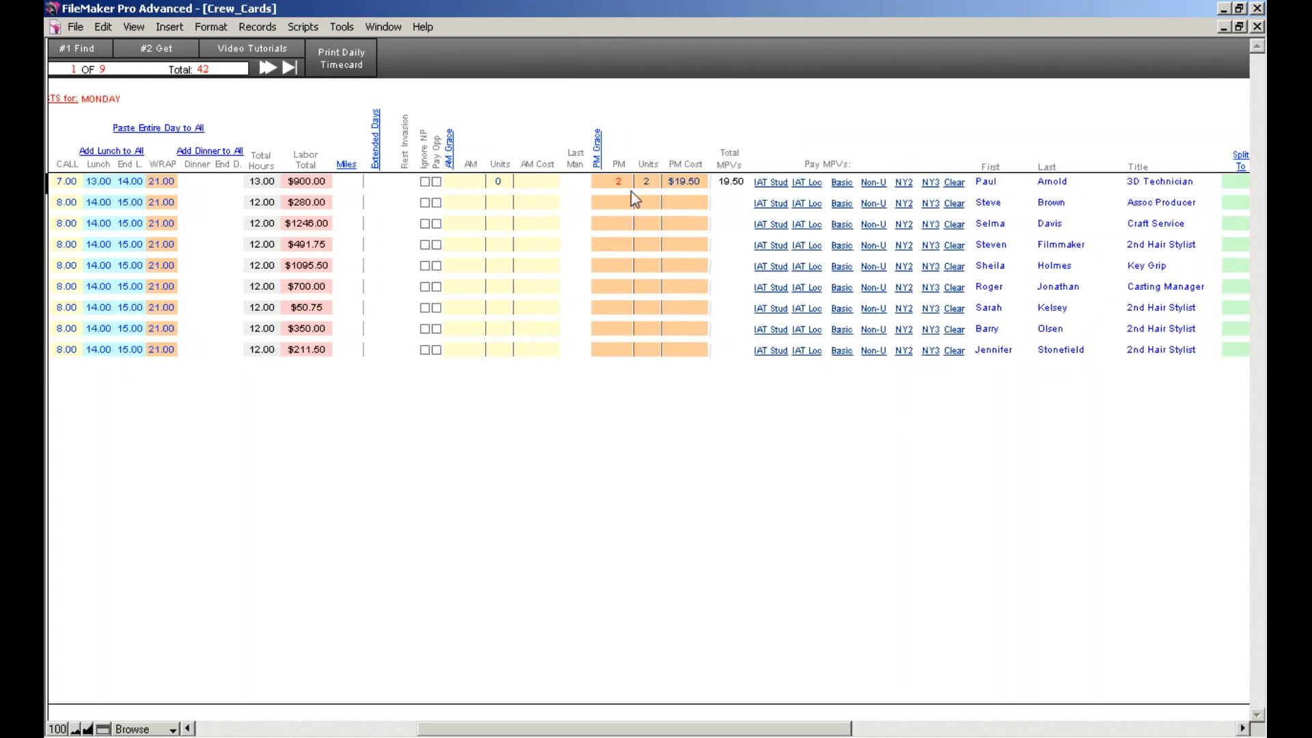
- Examine the Monday list's meal penalty, title, Split To, account coding and tag columns for the crew
drag(625, 729, 324, 730)
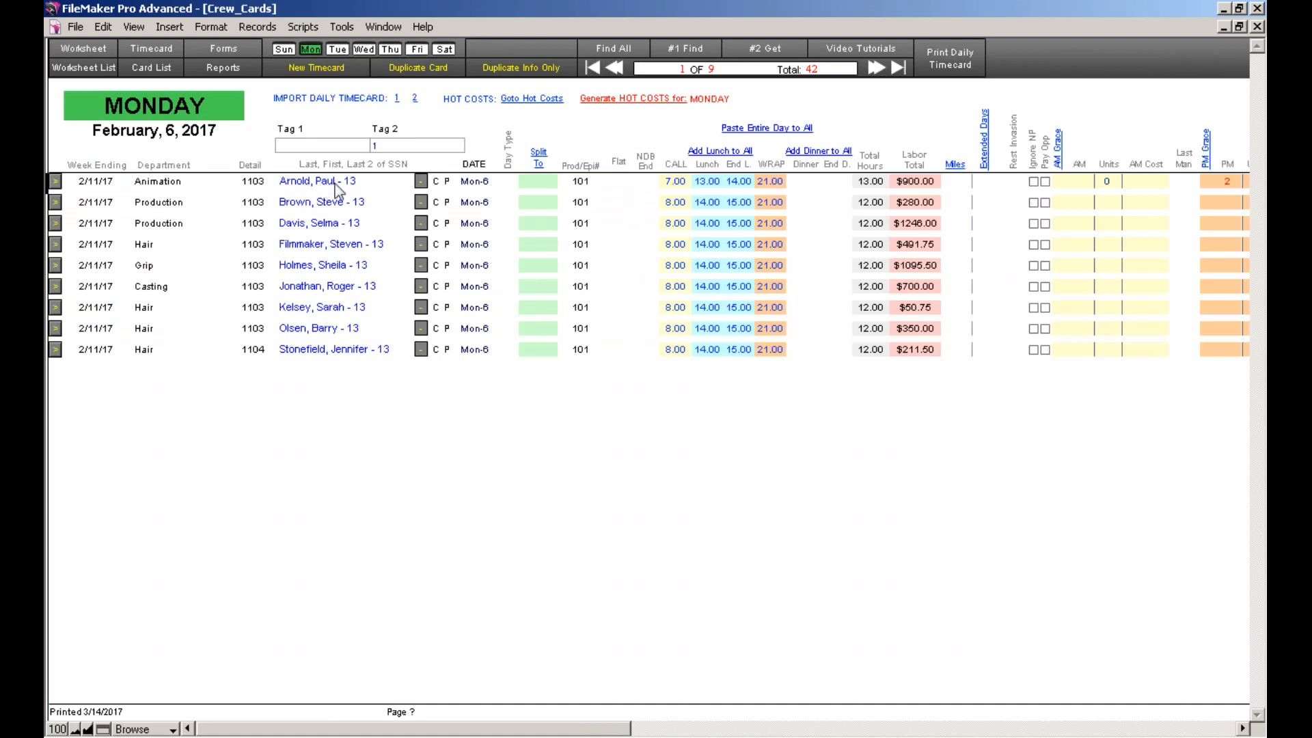
drag(519, 730, 736, 734)
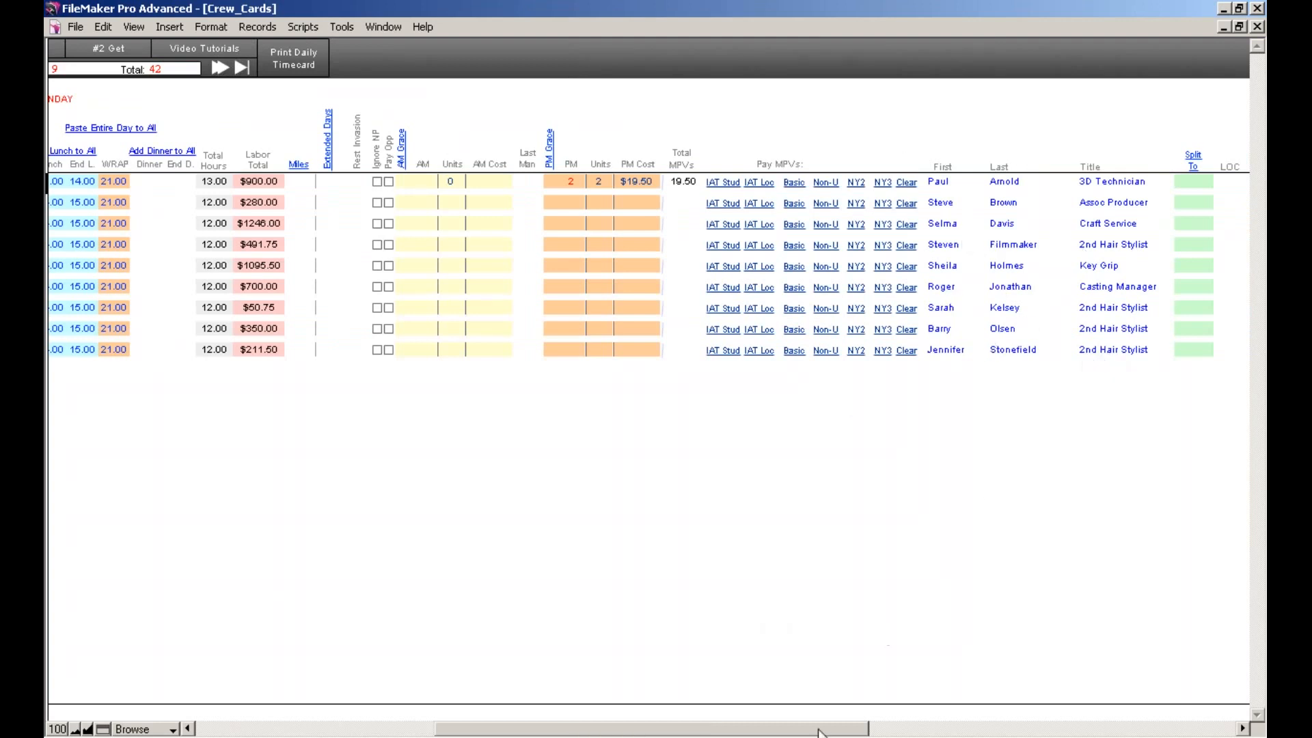
drag(822, 732, 861, 733)
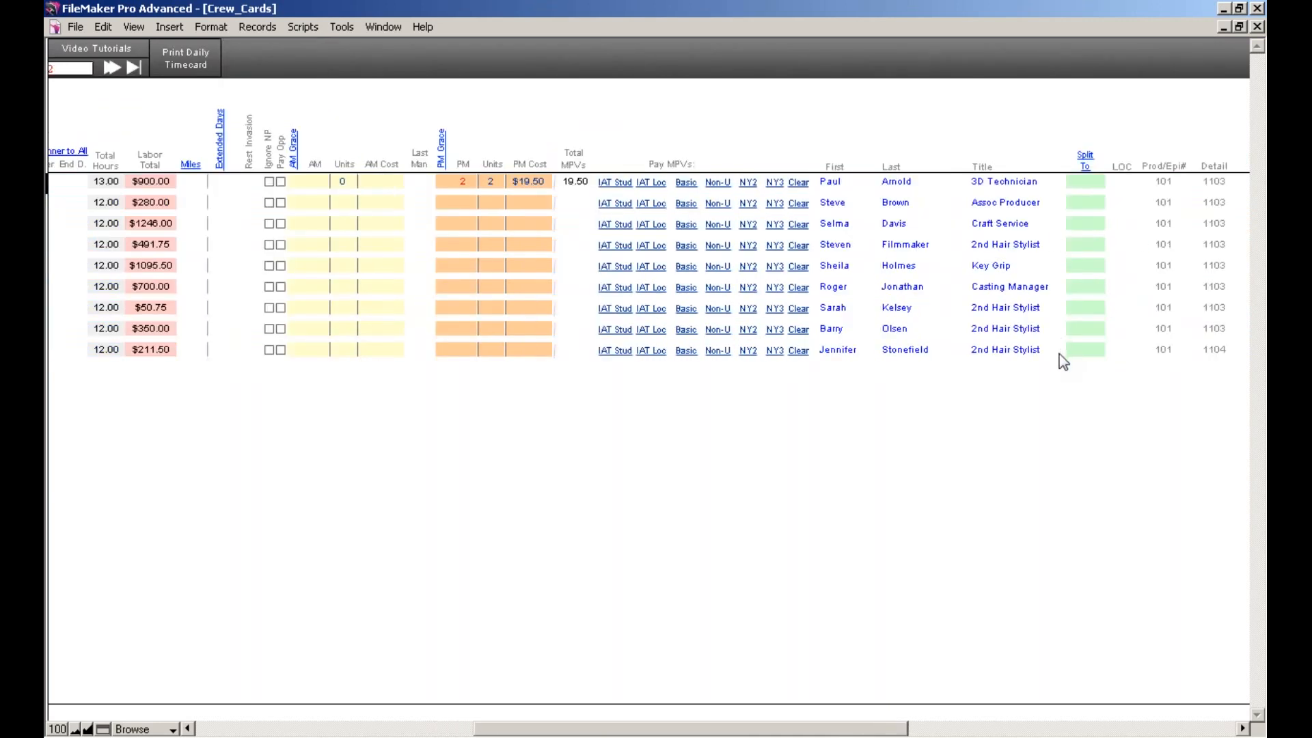
drag(861, 732, 909, 728)
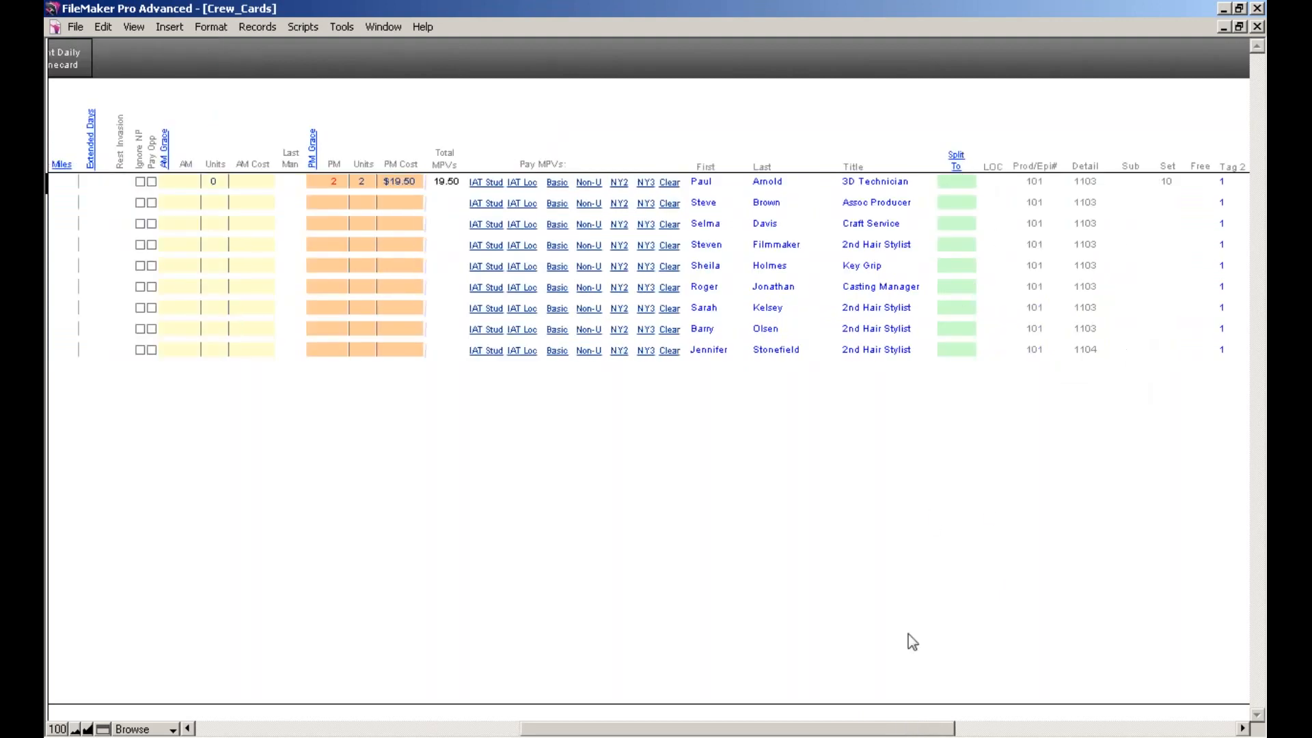
drag(913, 730, 981, 730)
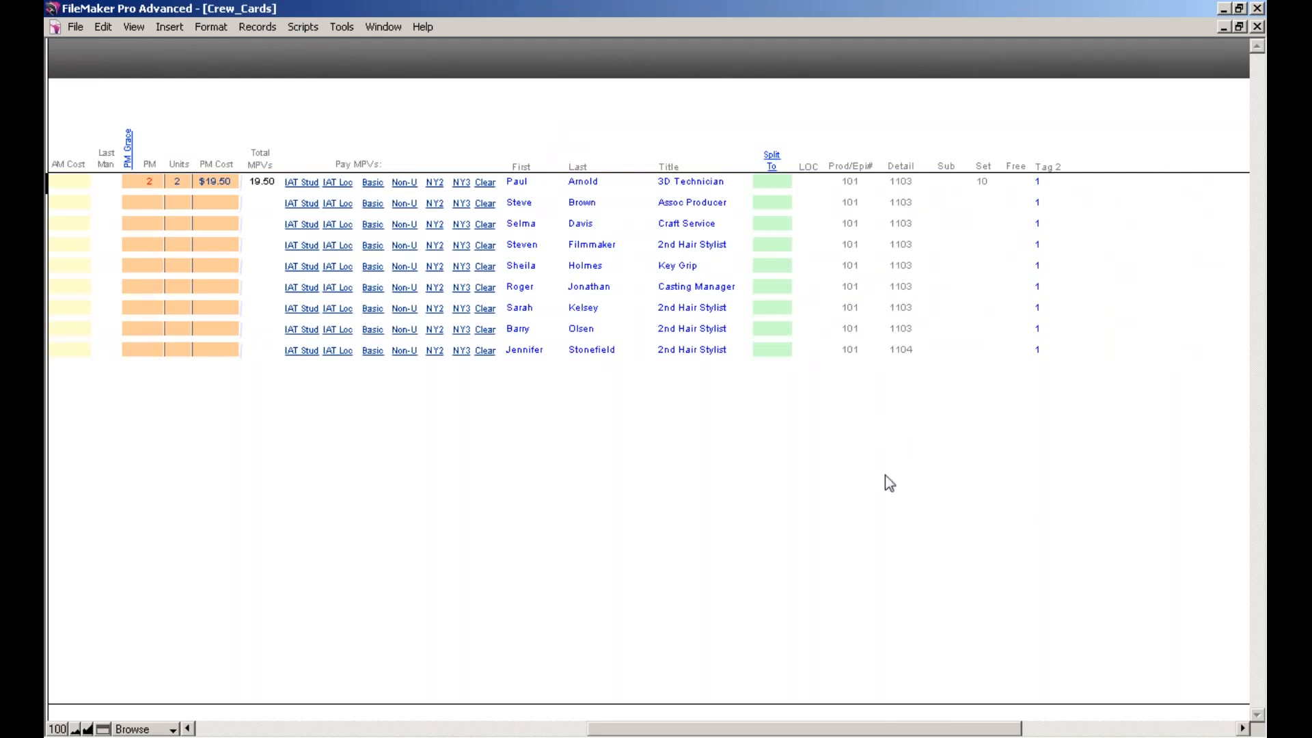
drag(922, 733, 504, 725)
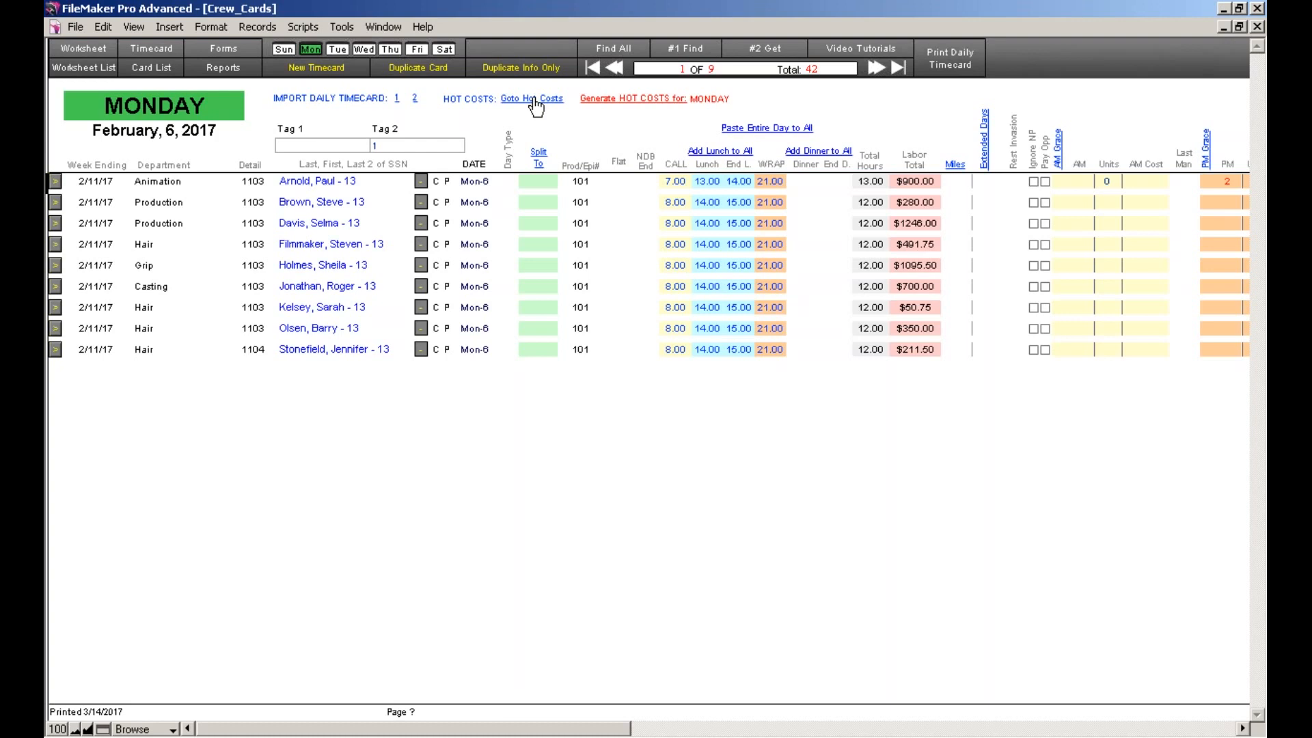
- Generate the Monday hot costs, splitting the split days and using Studio for both pay hours and budgeted MPVs
click(649, 99)
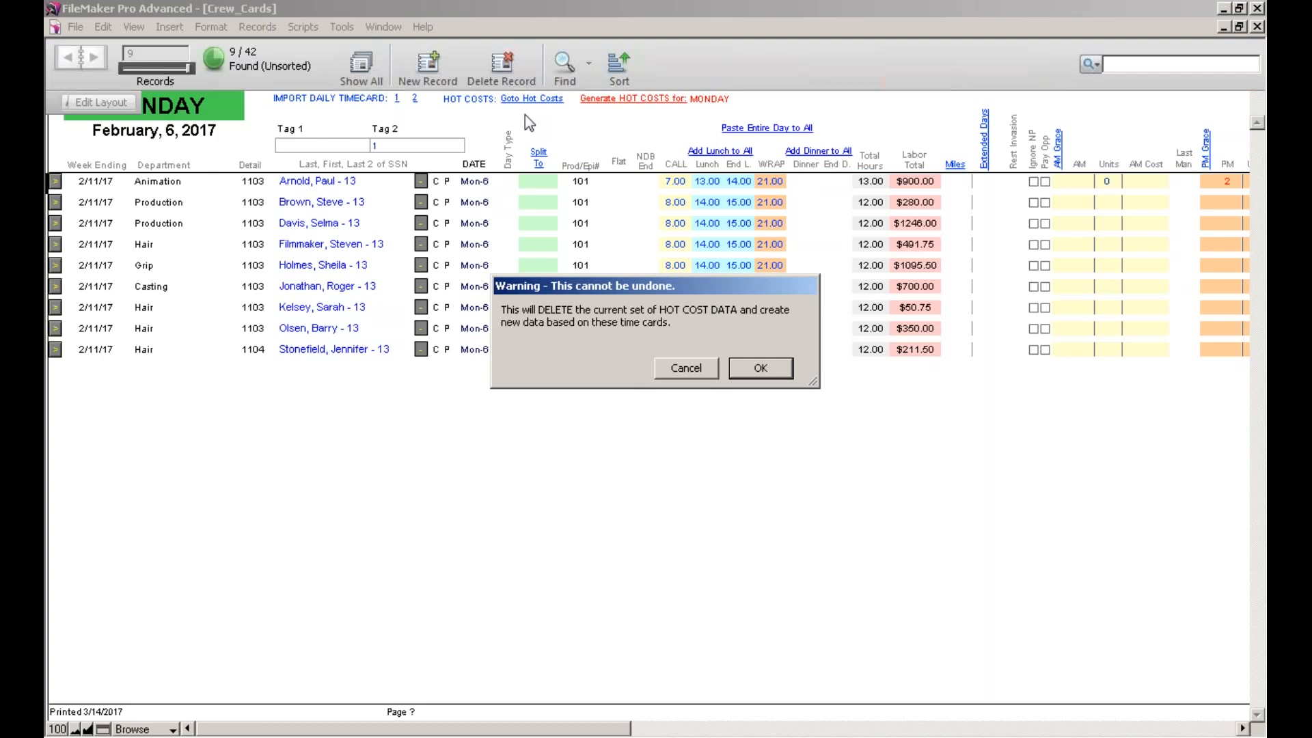
click(750, 371)
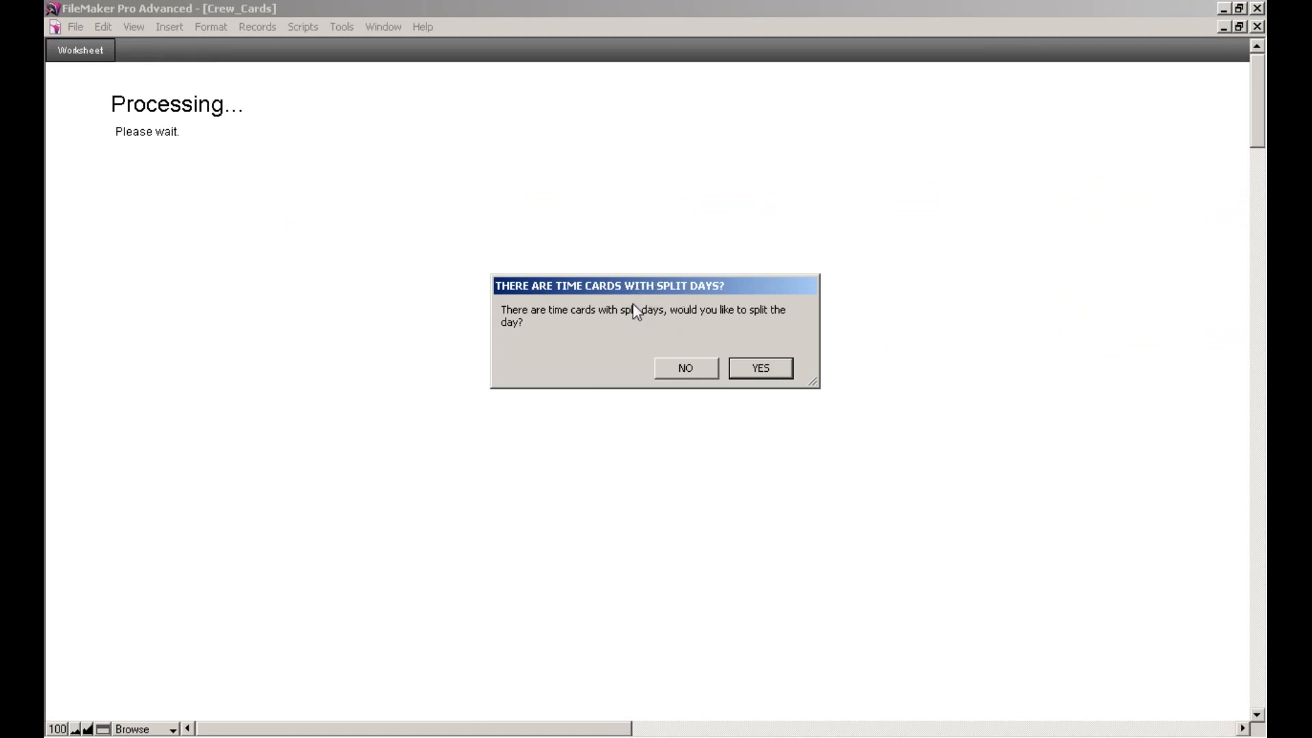
click(761, 370)
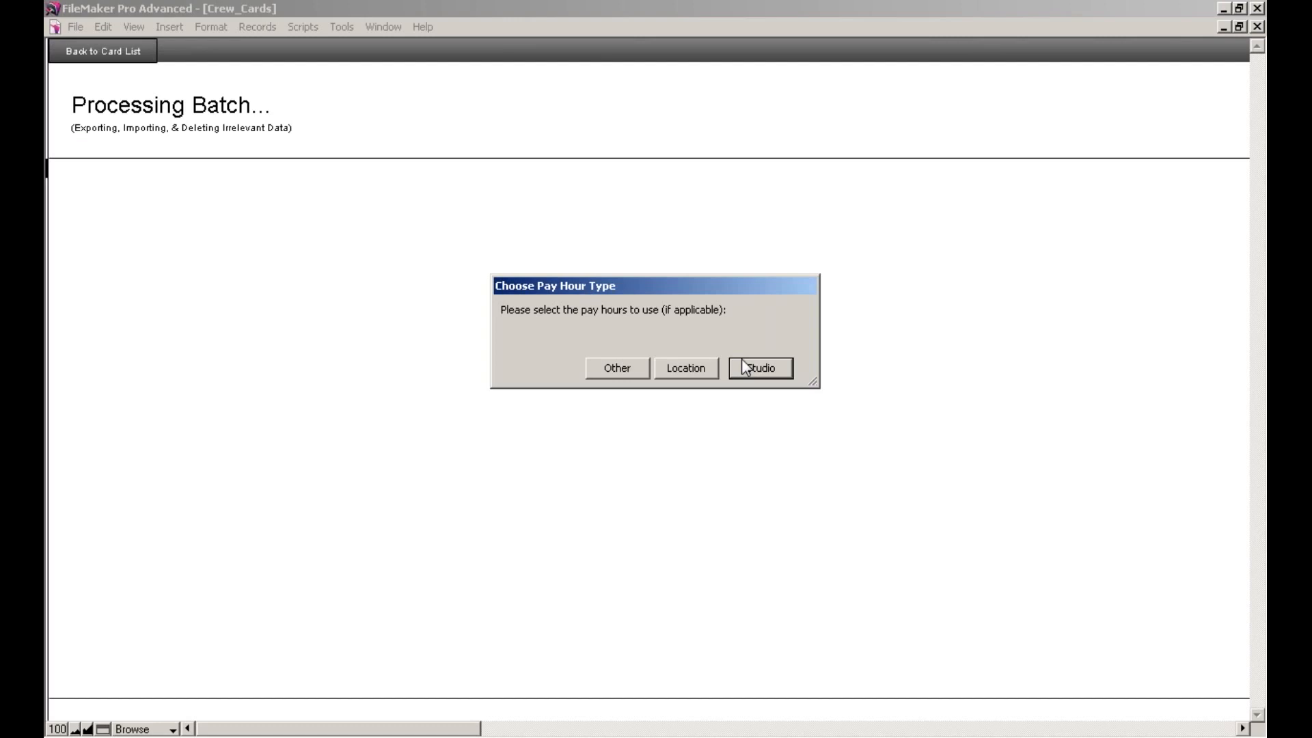
click(762, 373)
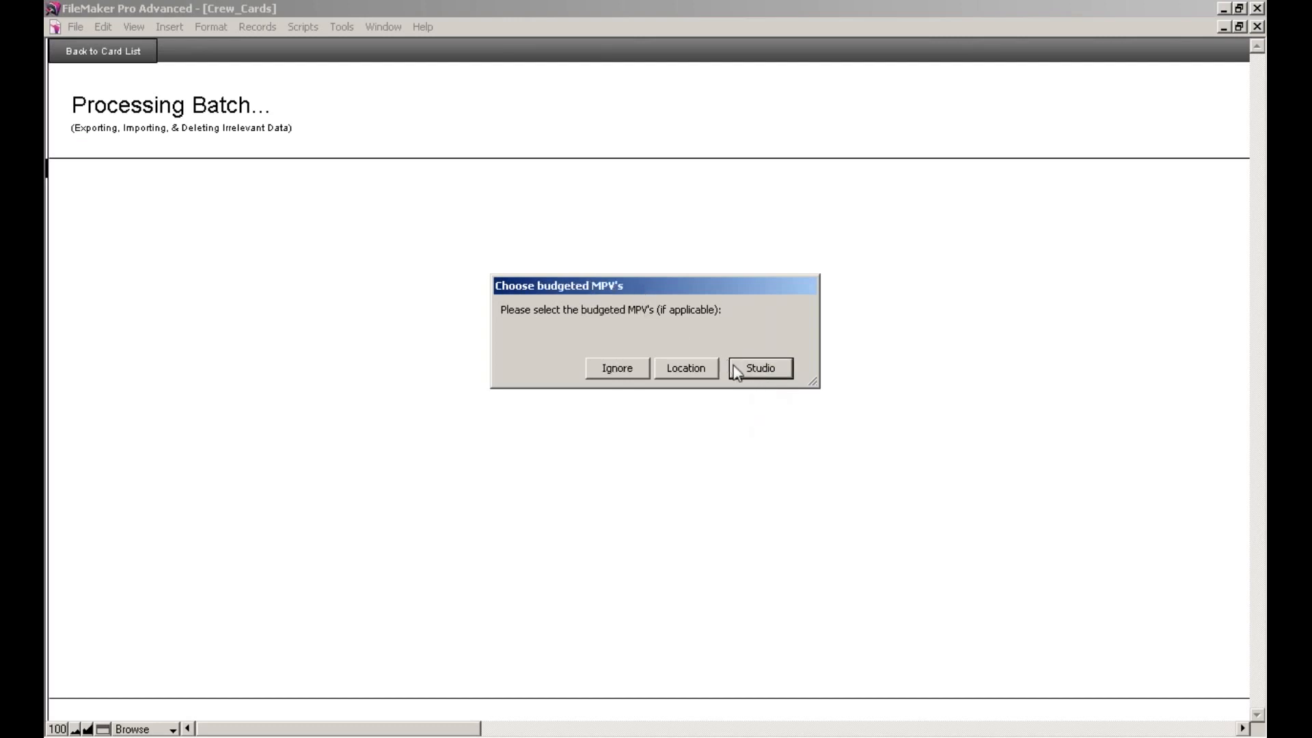
click(737, 373)
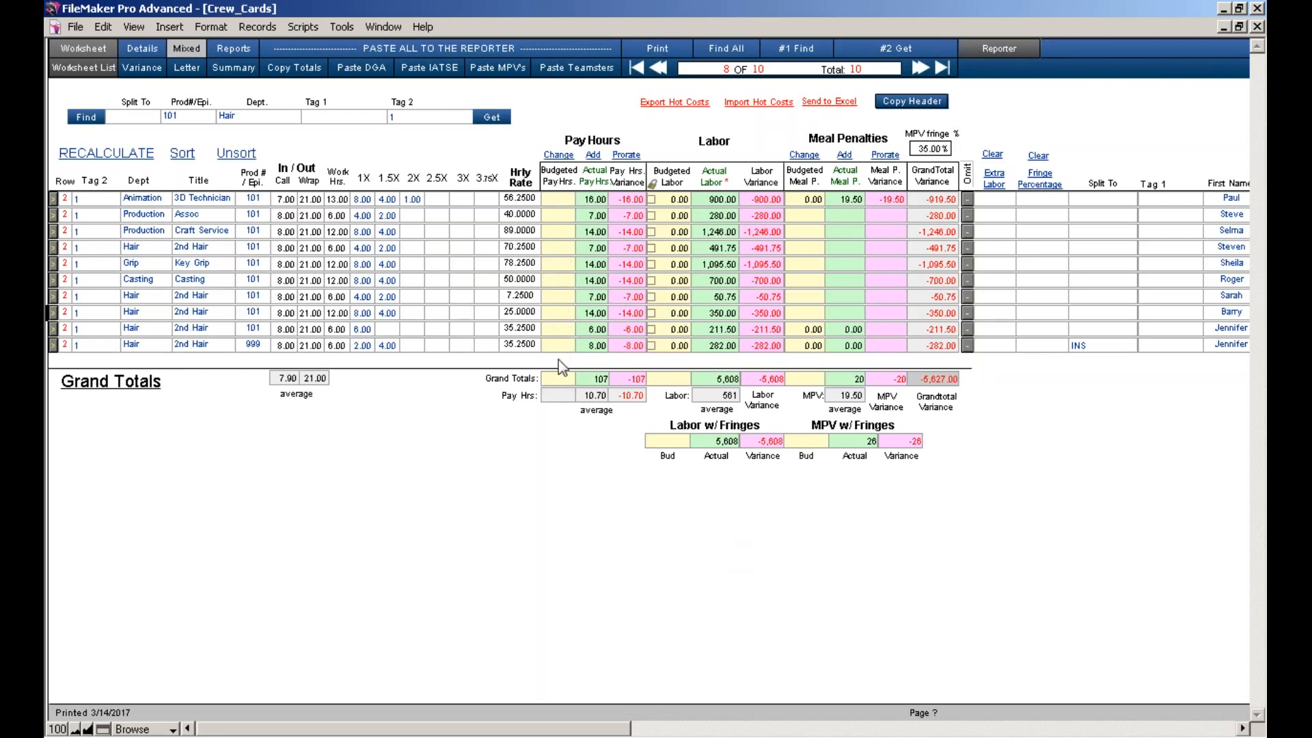
- Review the hot cost details and the hot-costing Pay Hours and MPV fields on the Hair crew member's worksheet
click(54, 313)
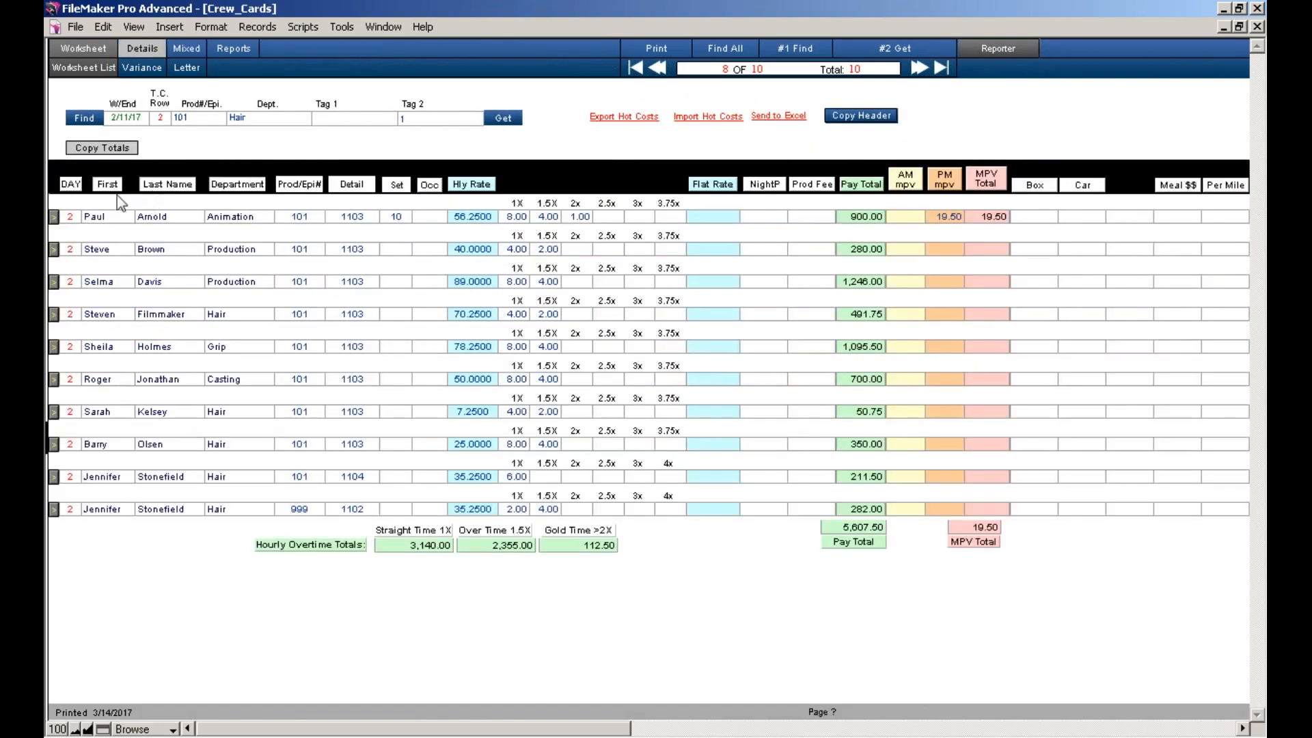
click(80, 68)
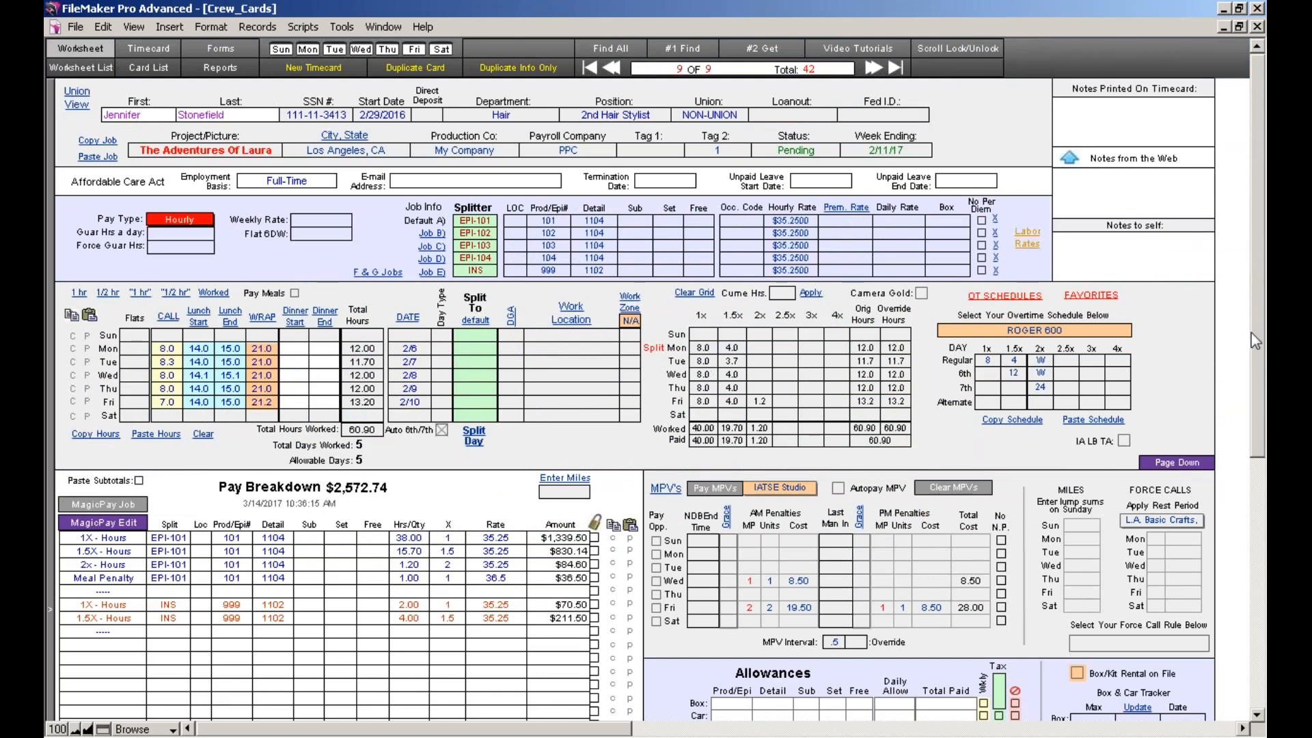
drag(1263, 360, 1263, 635)
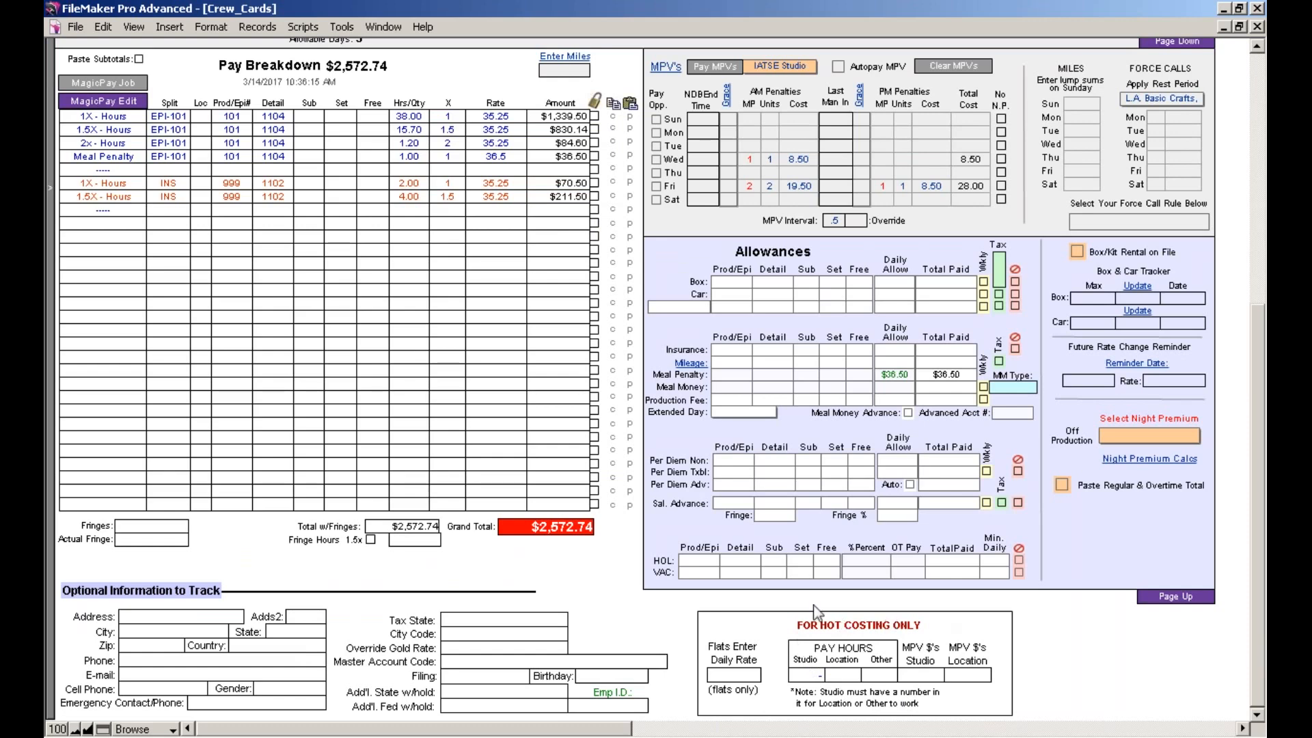
click(814, 679)
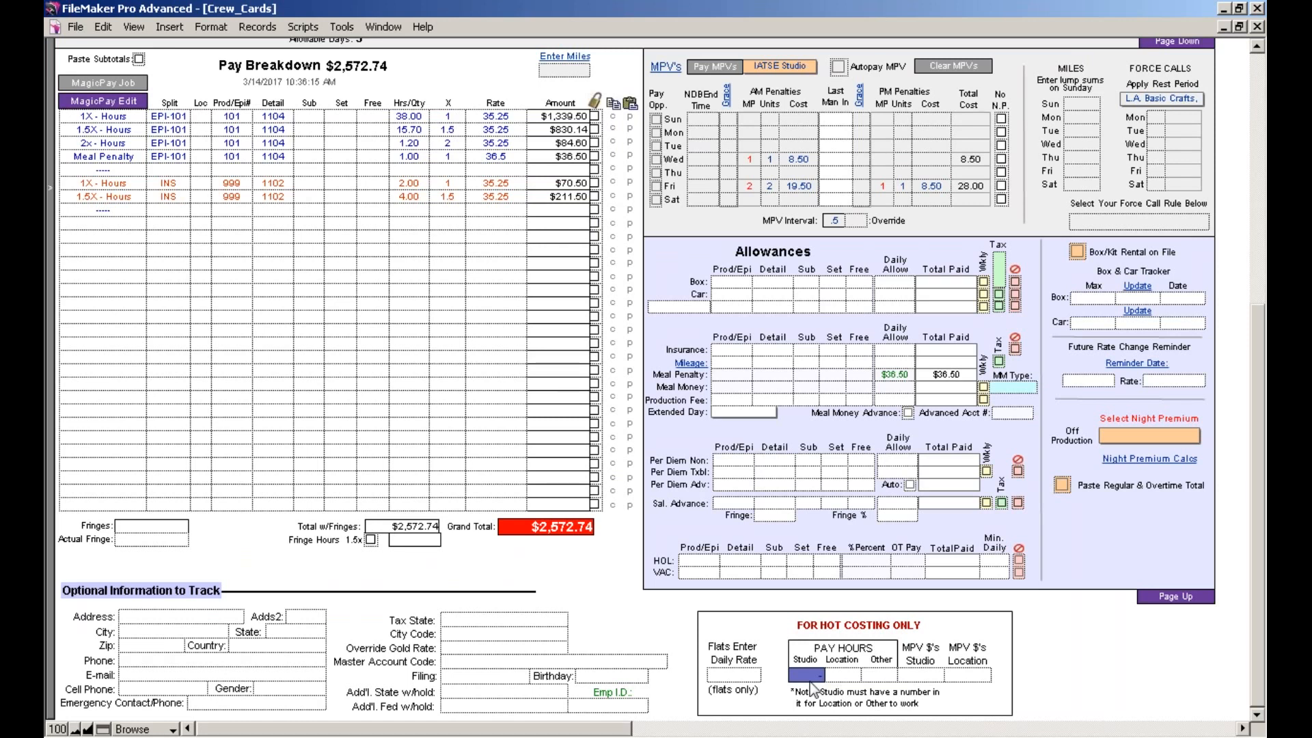
click(965, 677)
drag(1254, 537, 1254, 296)
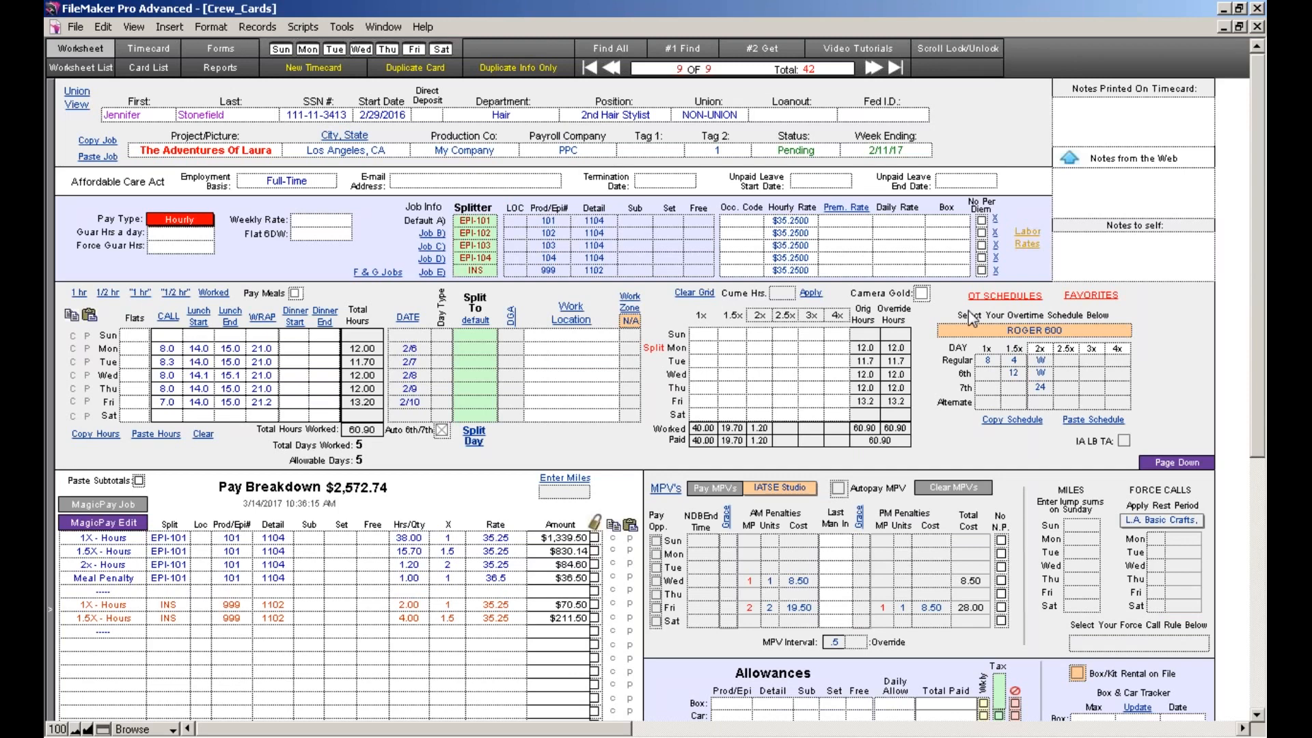
- In the Budgeting report, set the Animation crew member's budgeted pay hours to 14 for Studio and 16 for Location
click(220, 67)
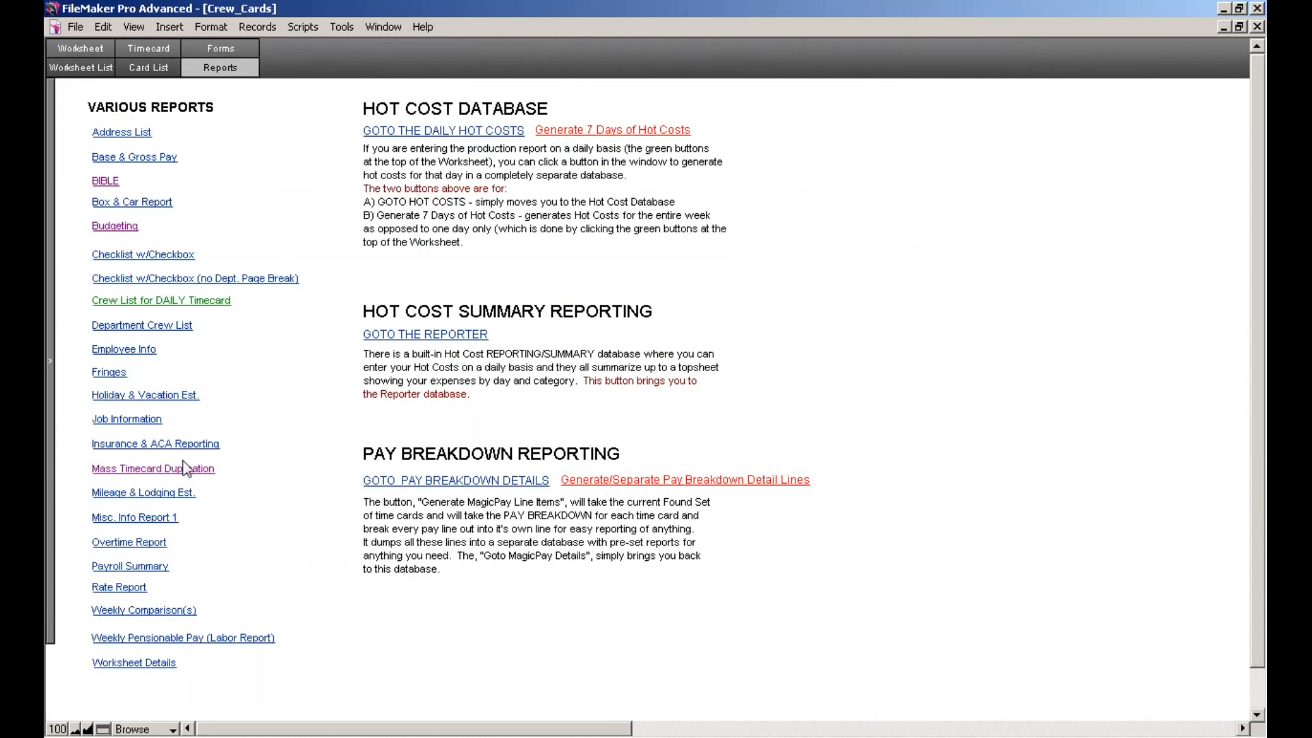
click(120, 232)
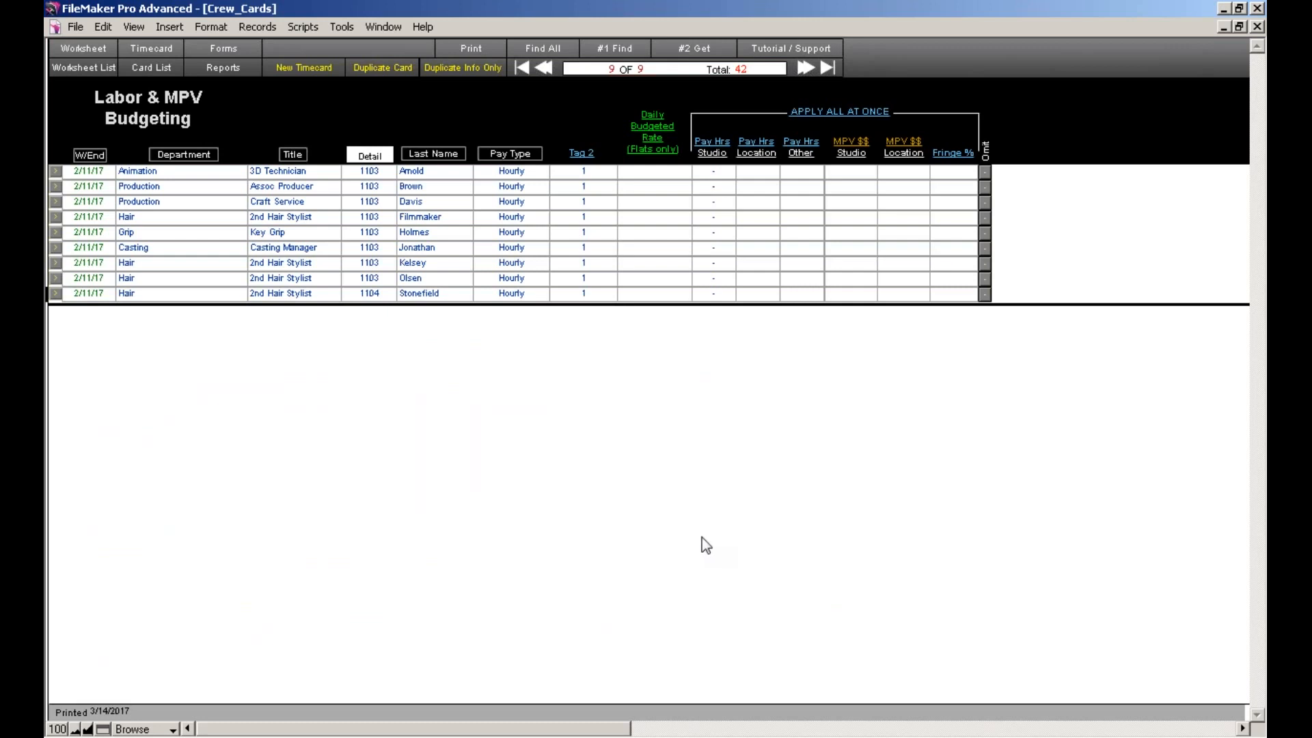
click(721, 177)
key(Tab)
key(Tab)
click(761, 174)
text(16)
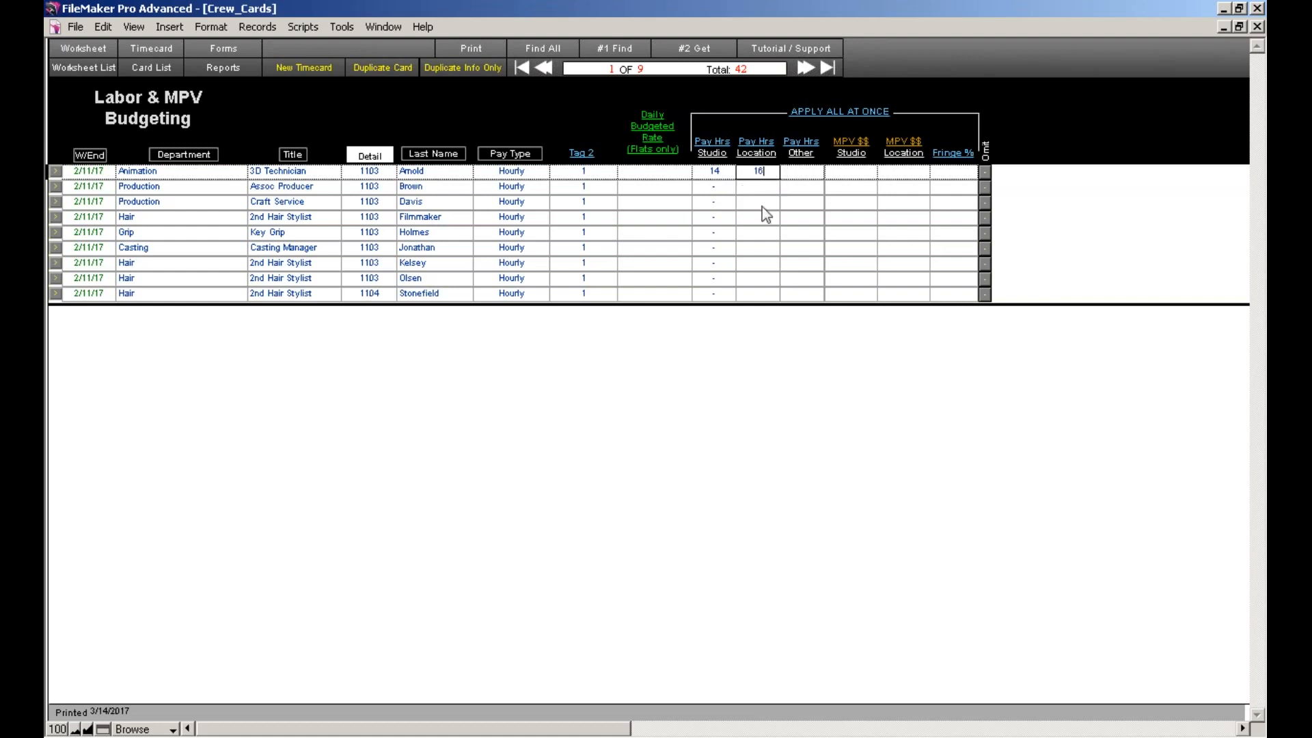
click(826, 400)
- Set the Animation crew member's budgeted MPV dollars to 8.50 Studio and 7.50 Location, and the fringe percentage to 30%
click(851, 174)
text(8.50)
click(896, 174)
text(7.50)
click(895, 388)
click(953, 172)
text(.30)
click(774, 514)
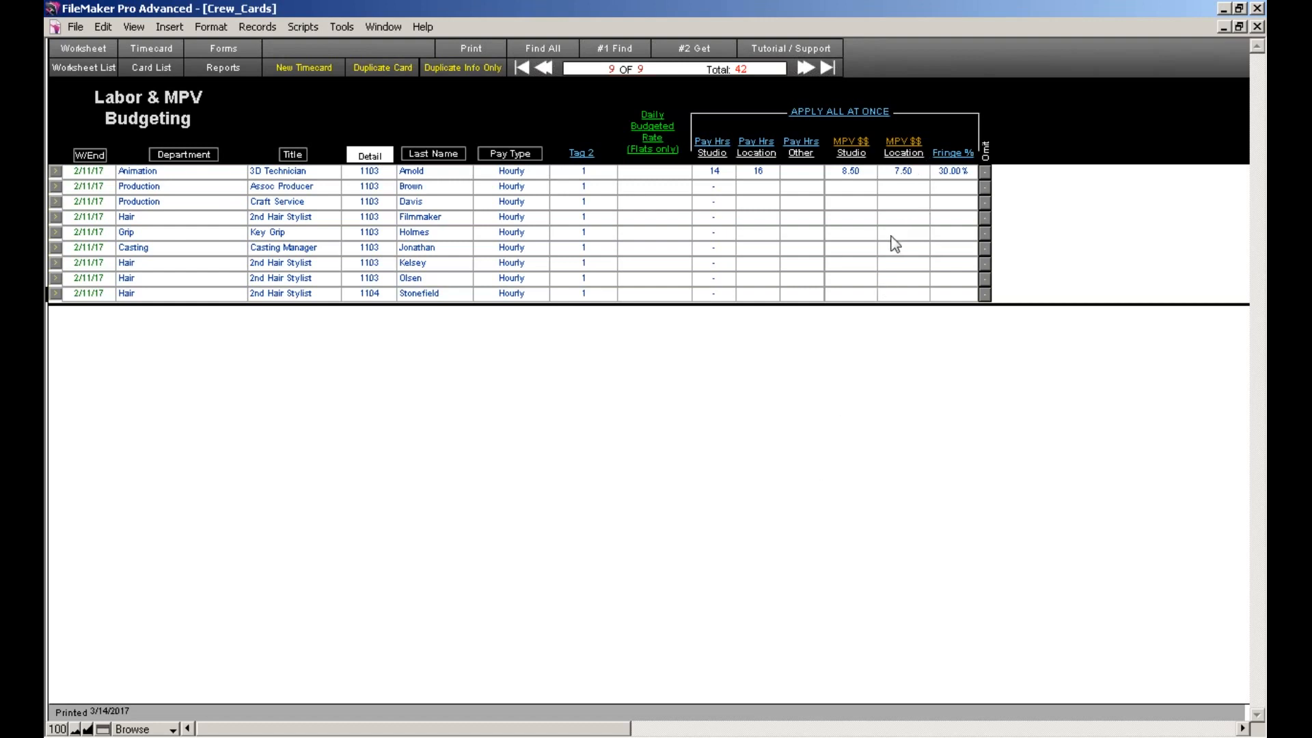
- Apply budgeted pay hours of 14 for Studio and 16 for Location to all crew members in the budgeting list
click(723, 146)
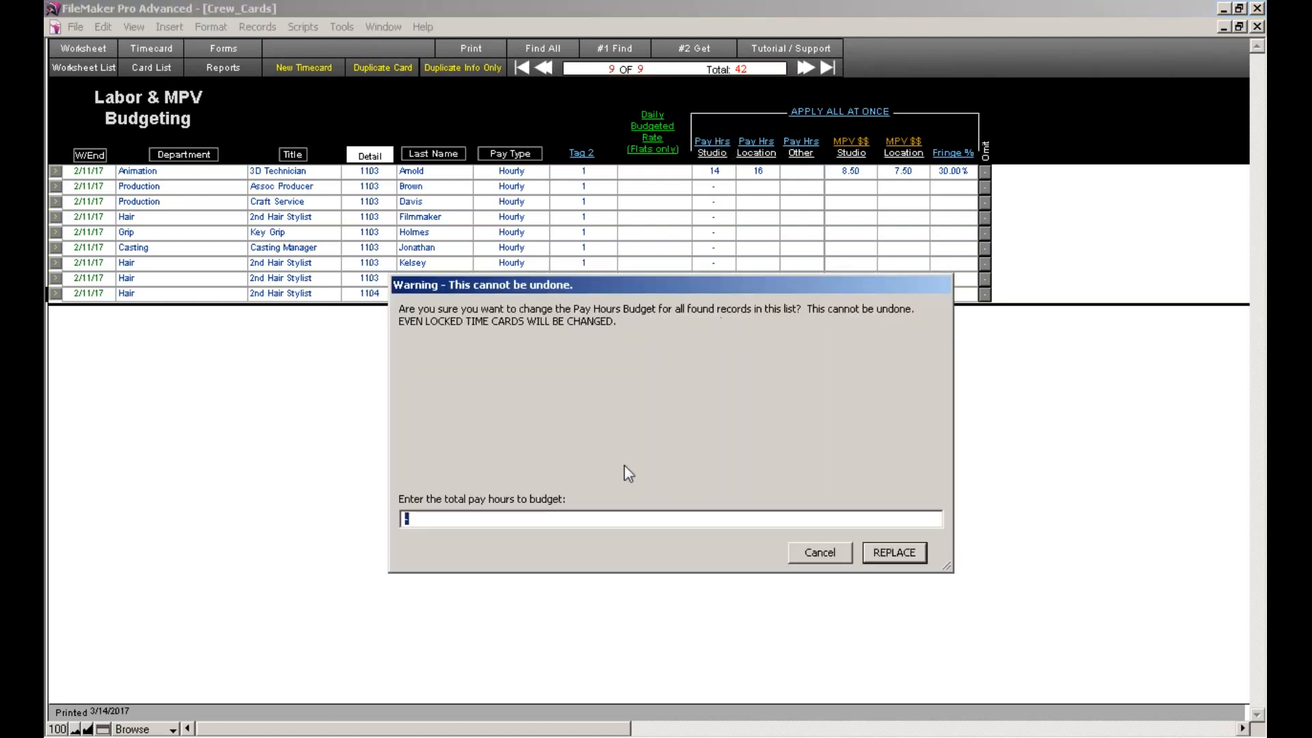
text(14)
click(883, 559)
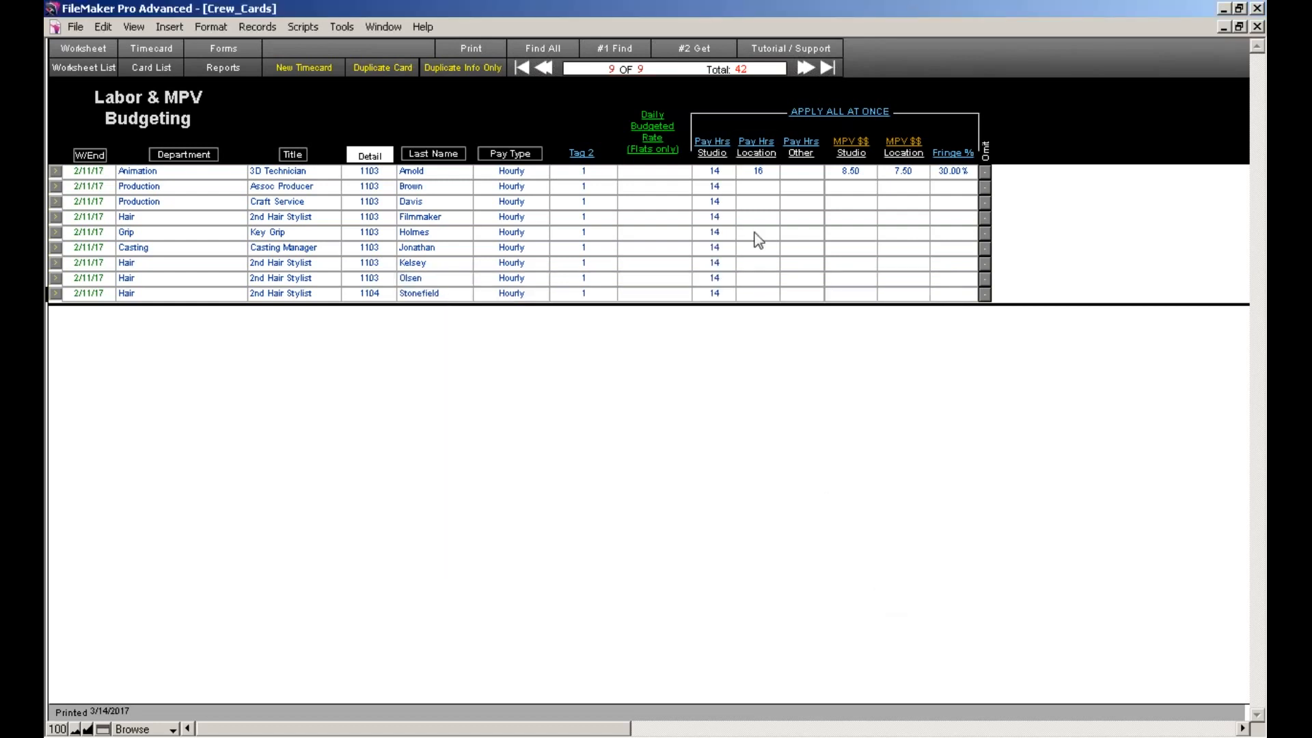
click(757, 148)
text(16+)
key(BackSpace)
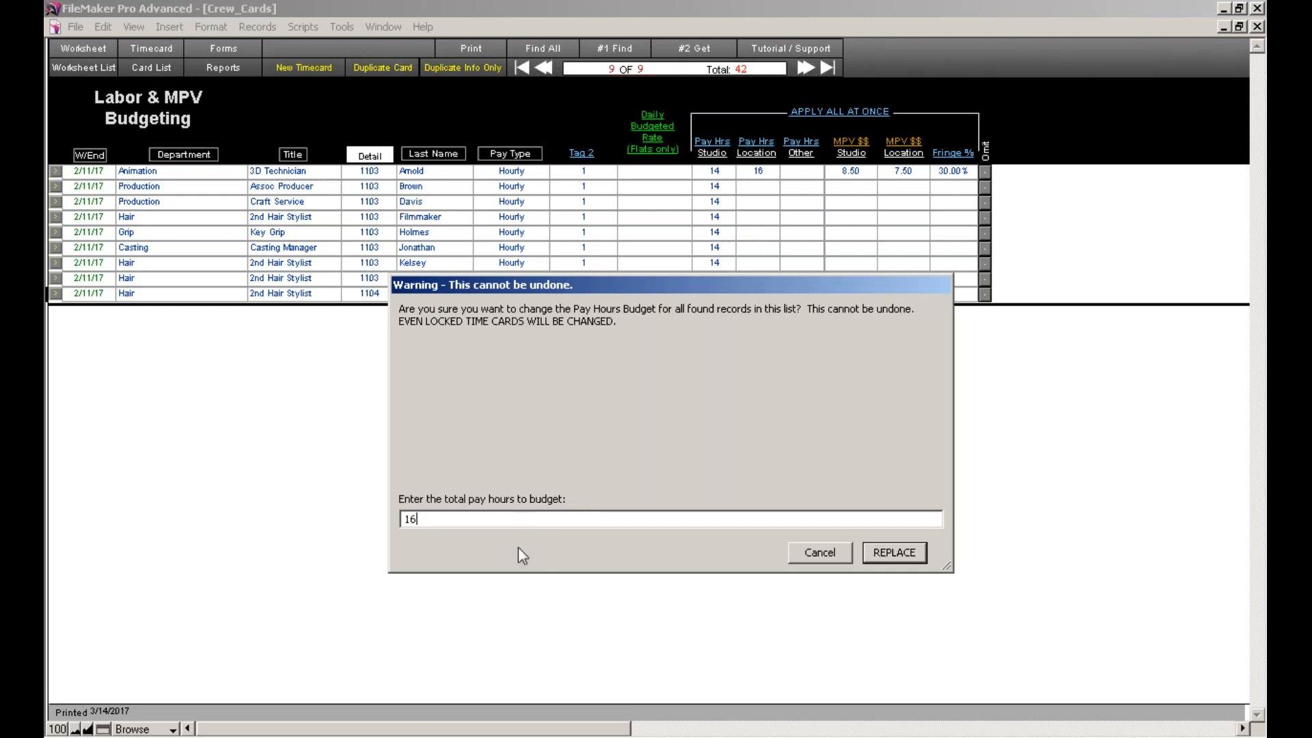
click(881, 559)
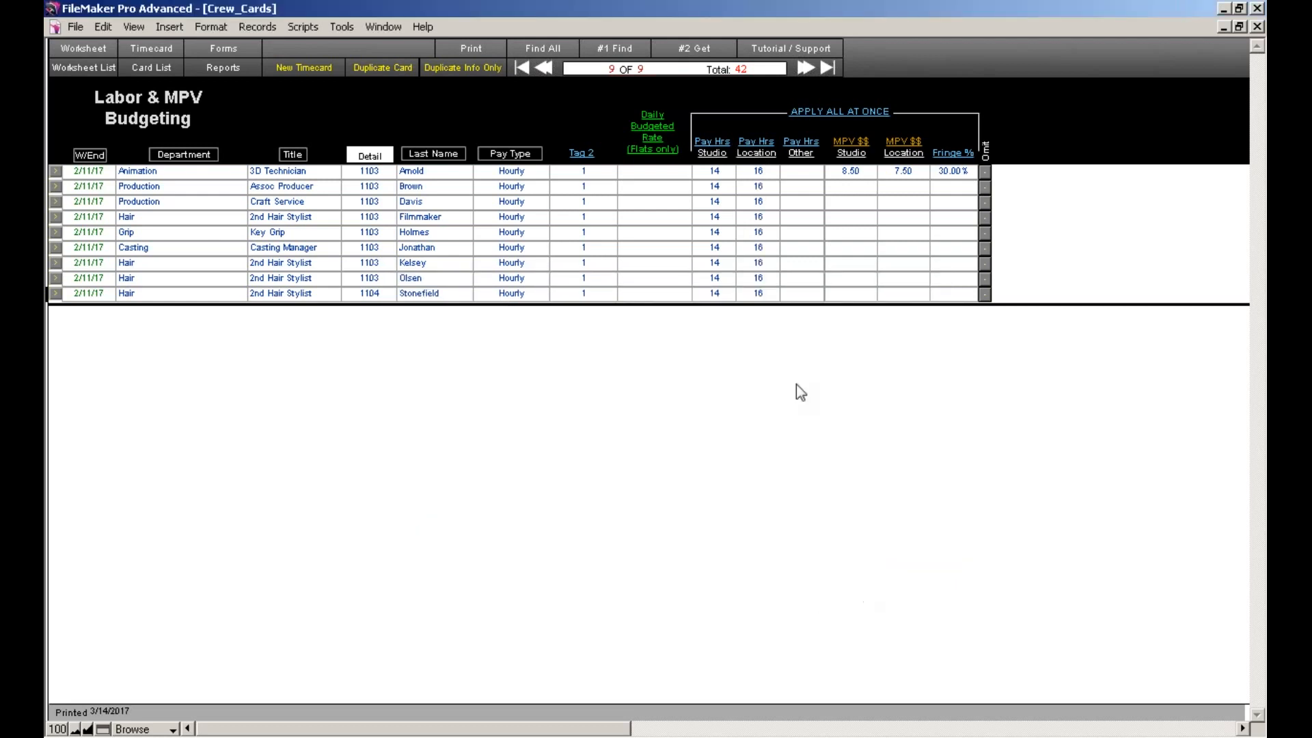
- Apply a Studio meal penalty budget of 8.50 dollars per day to all crew members in the budgeting list
click(852, 158)
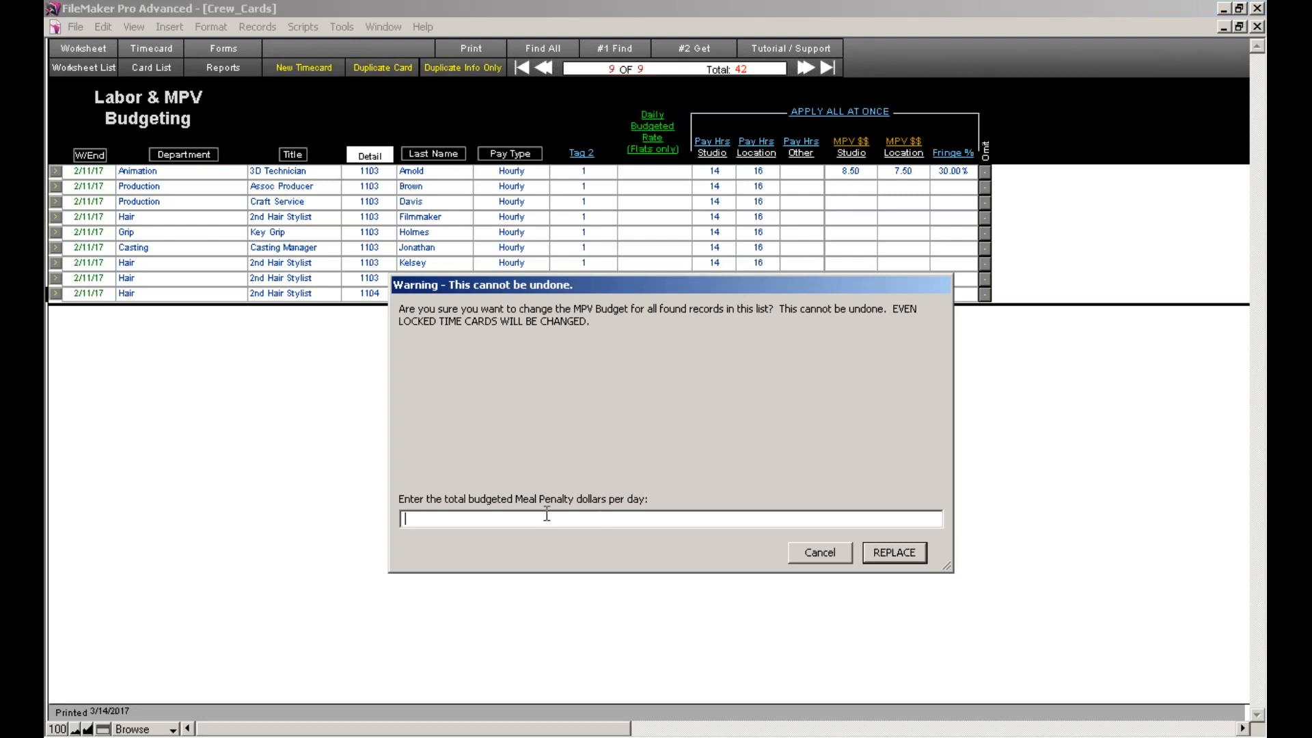
text(8.50)
click(884, 557)
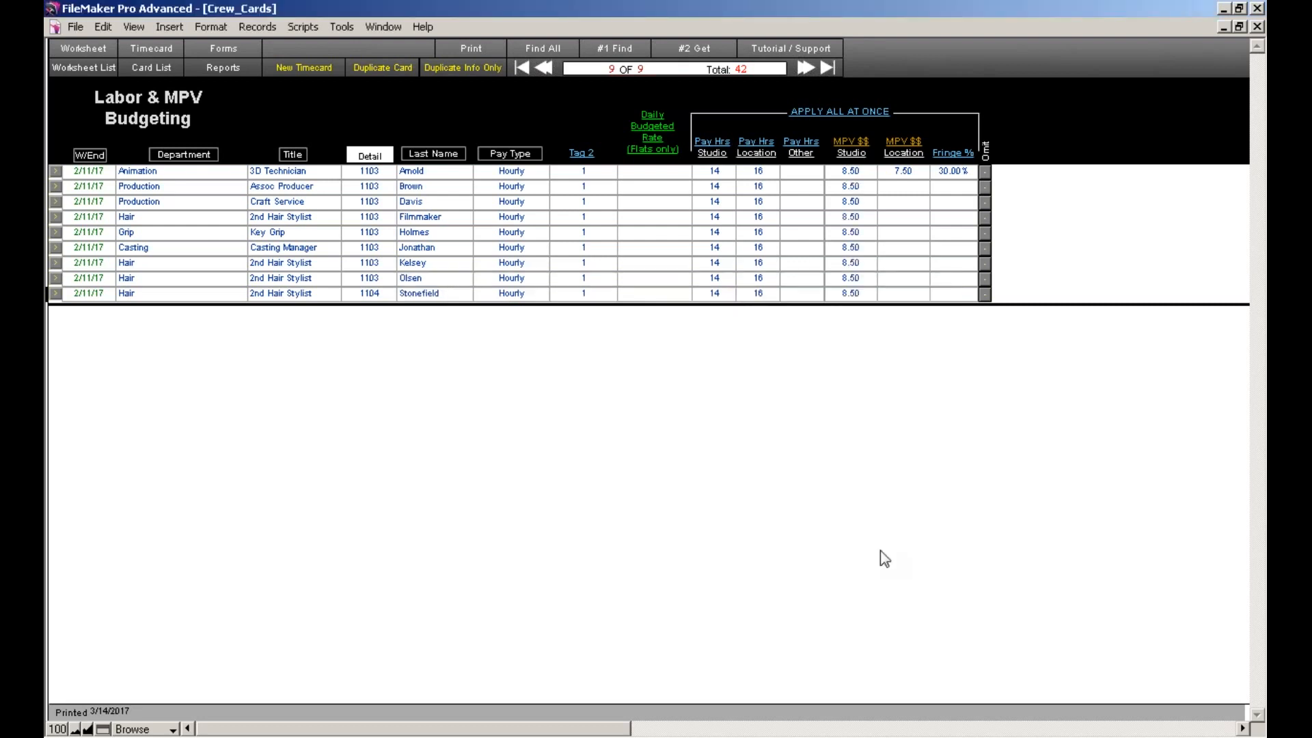
- Apply 14 Studio and 16 Location pay hours, 8.50 Studio and 7.50 Location MPV dollars, and a .30 fringe to all crew members at once
click(903, 146)
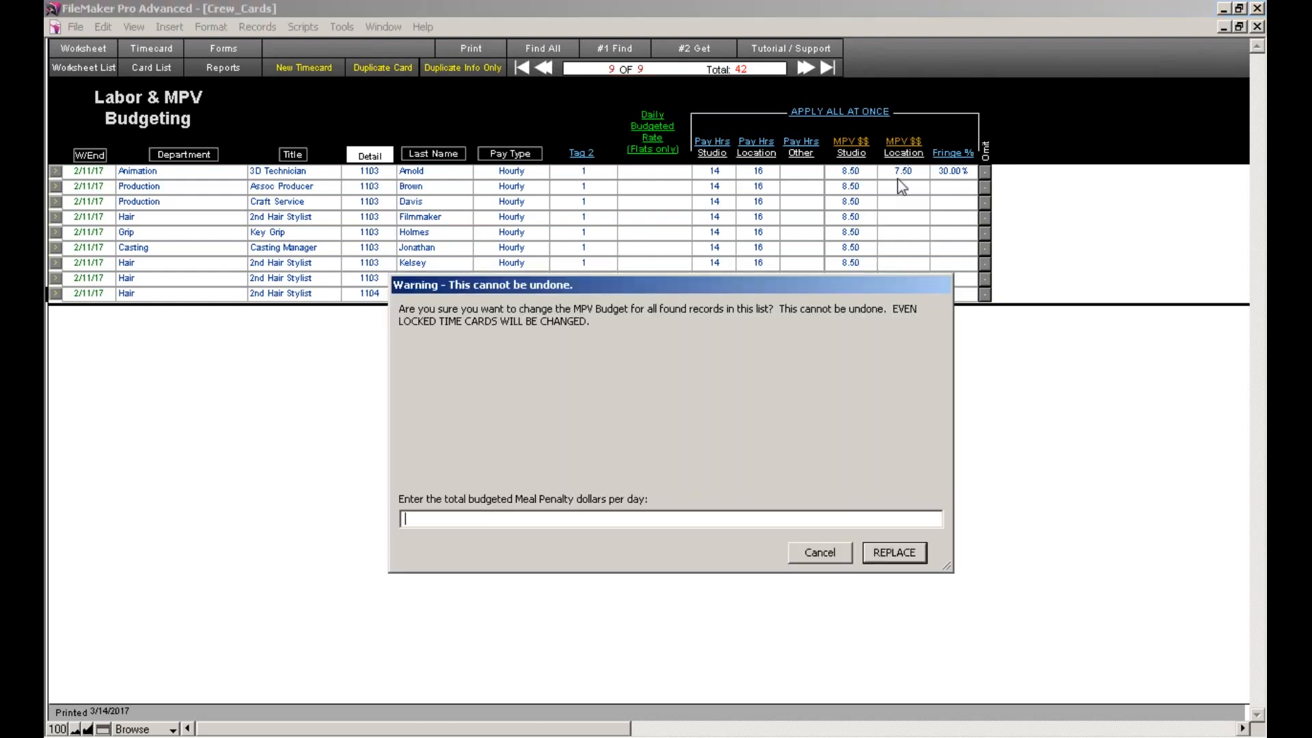
click(832, 552)
click(844, 114)
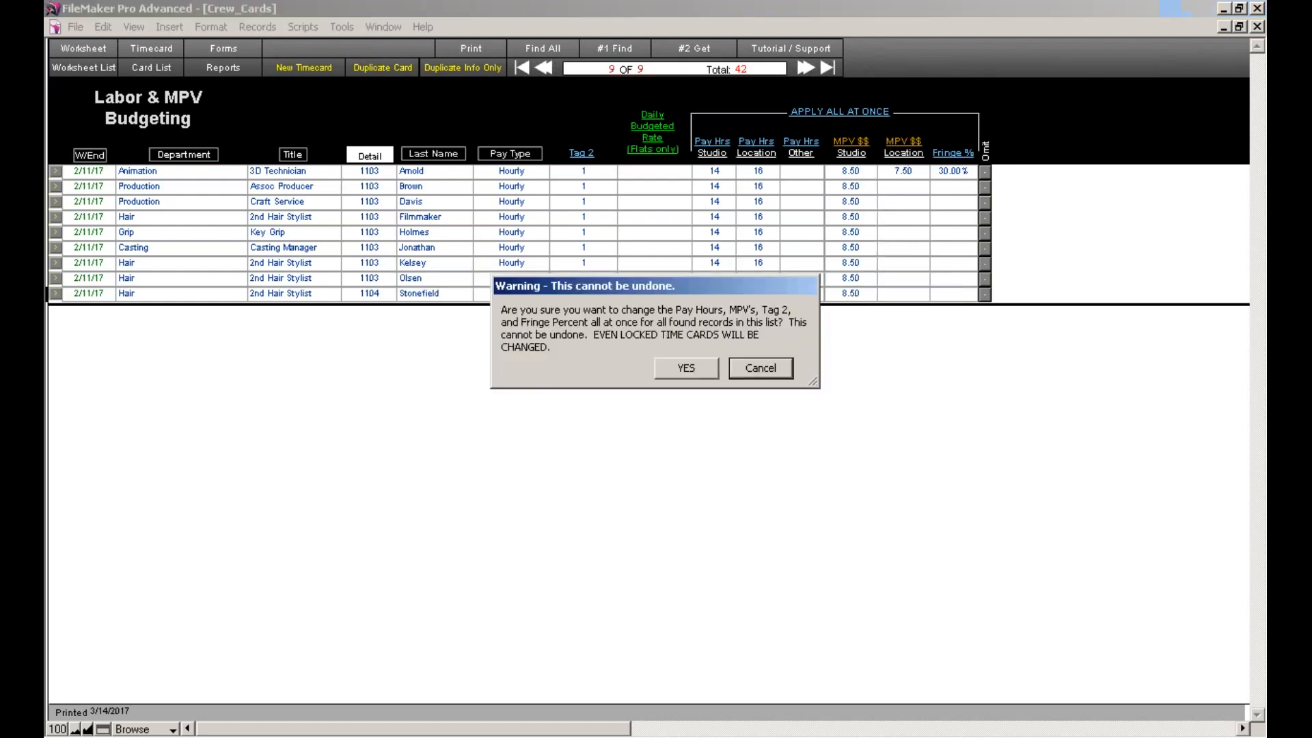
click(693, 364)
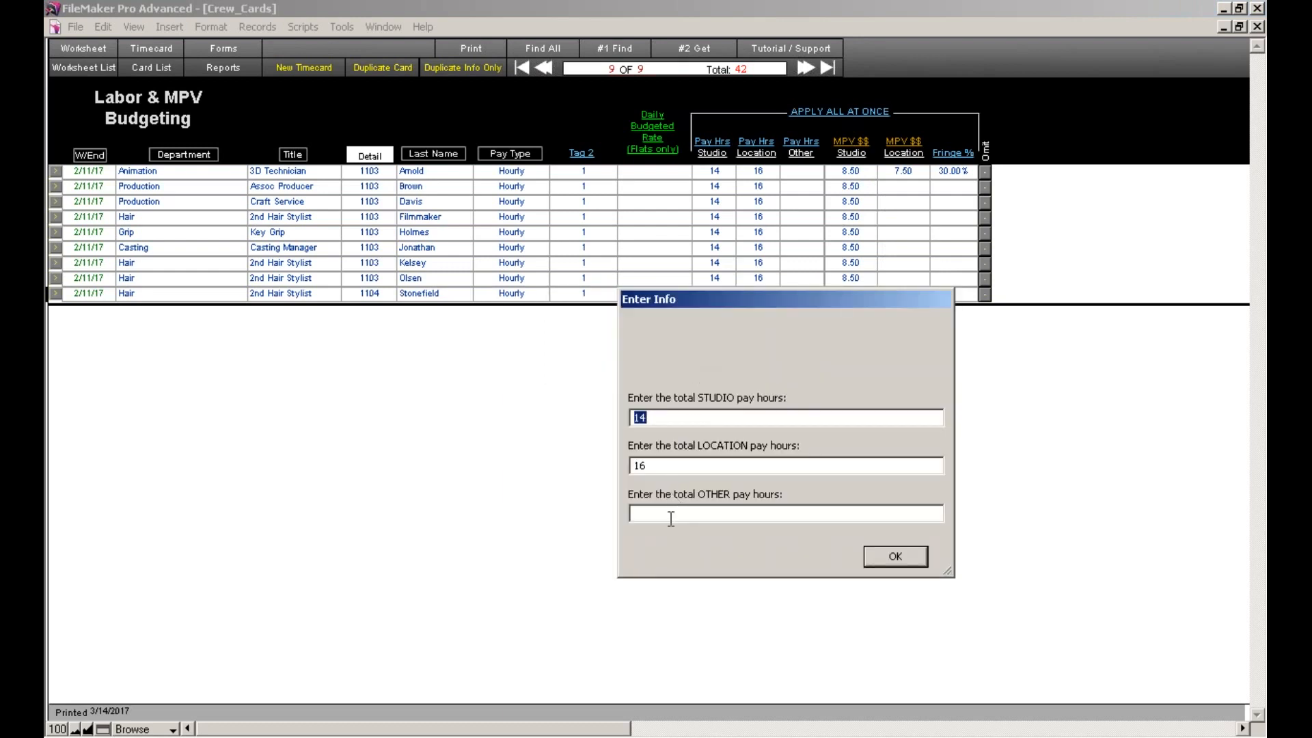
click(901, 558)
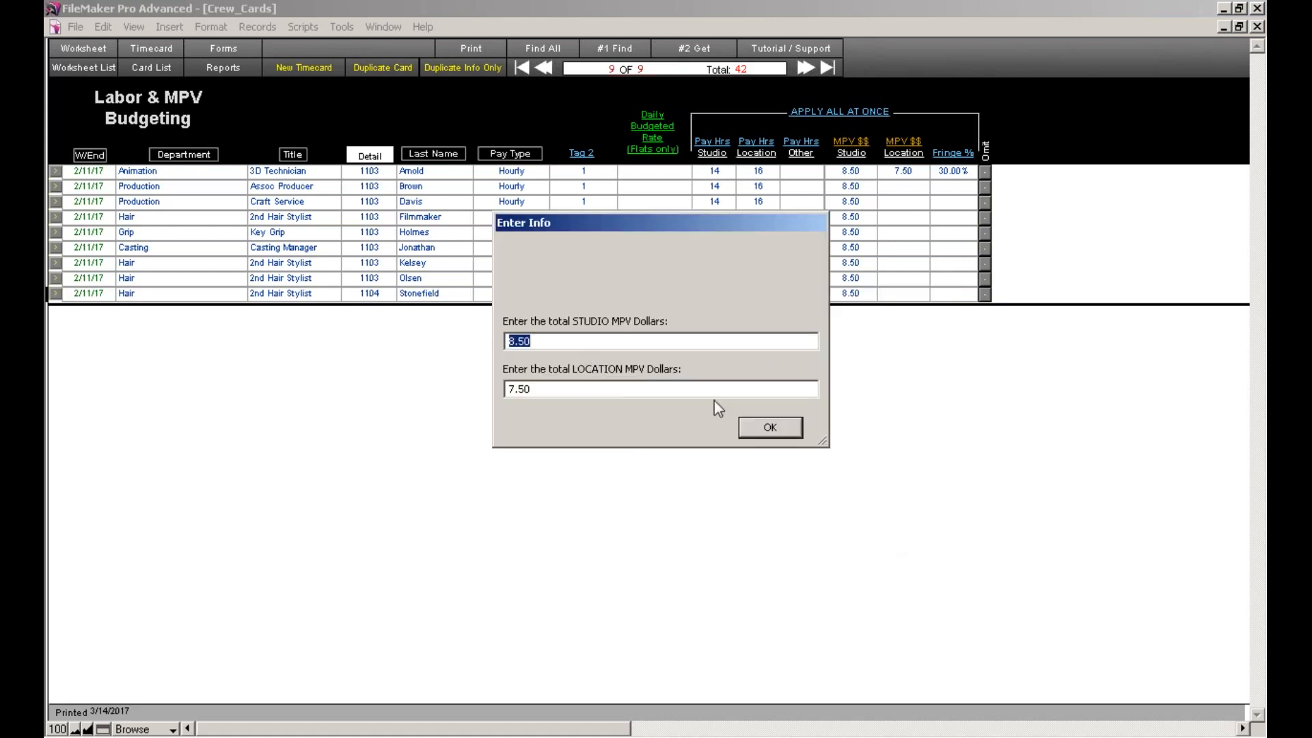
click(755, 427)
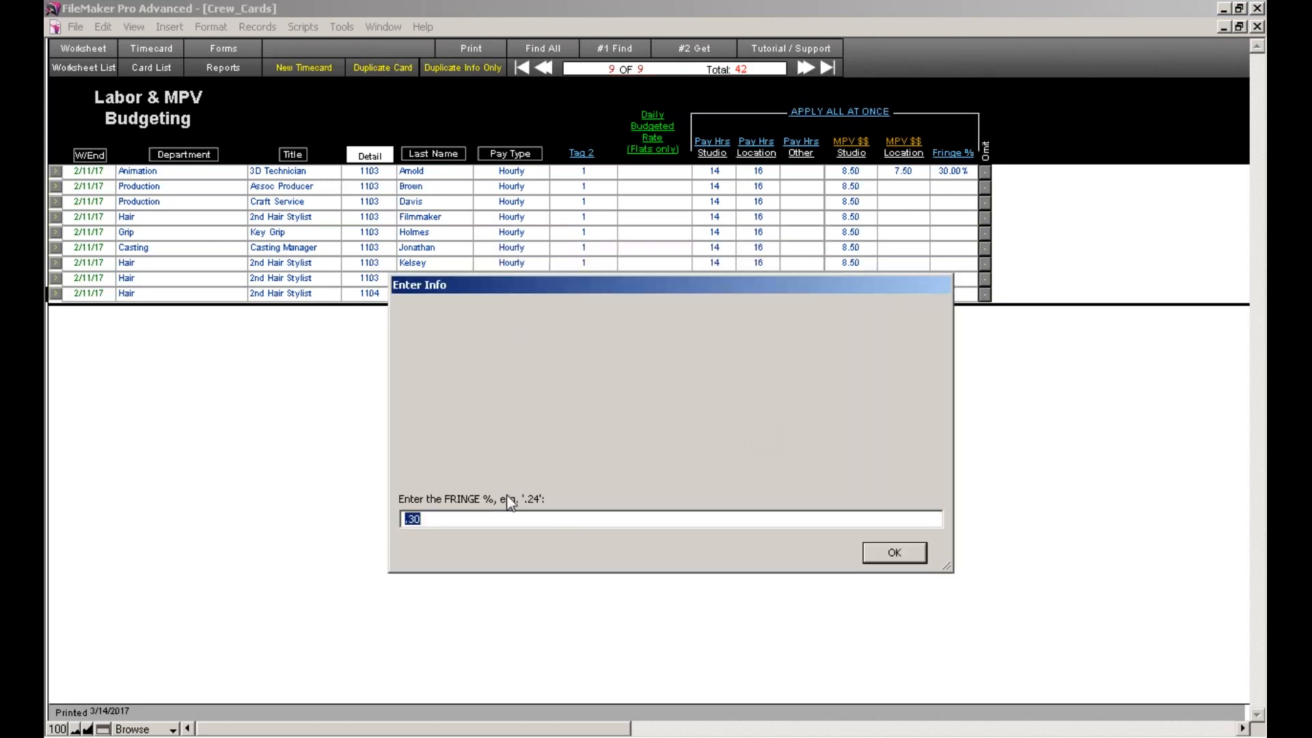
click(891, 555)
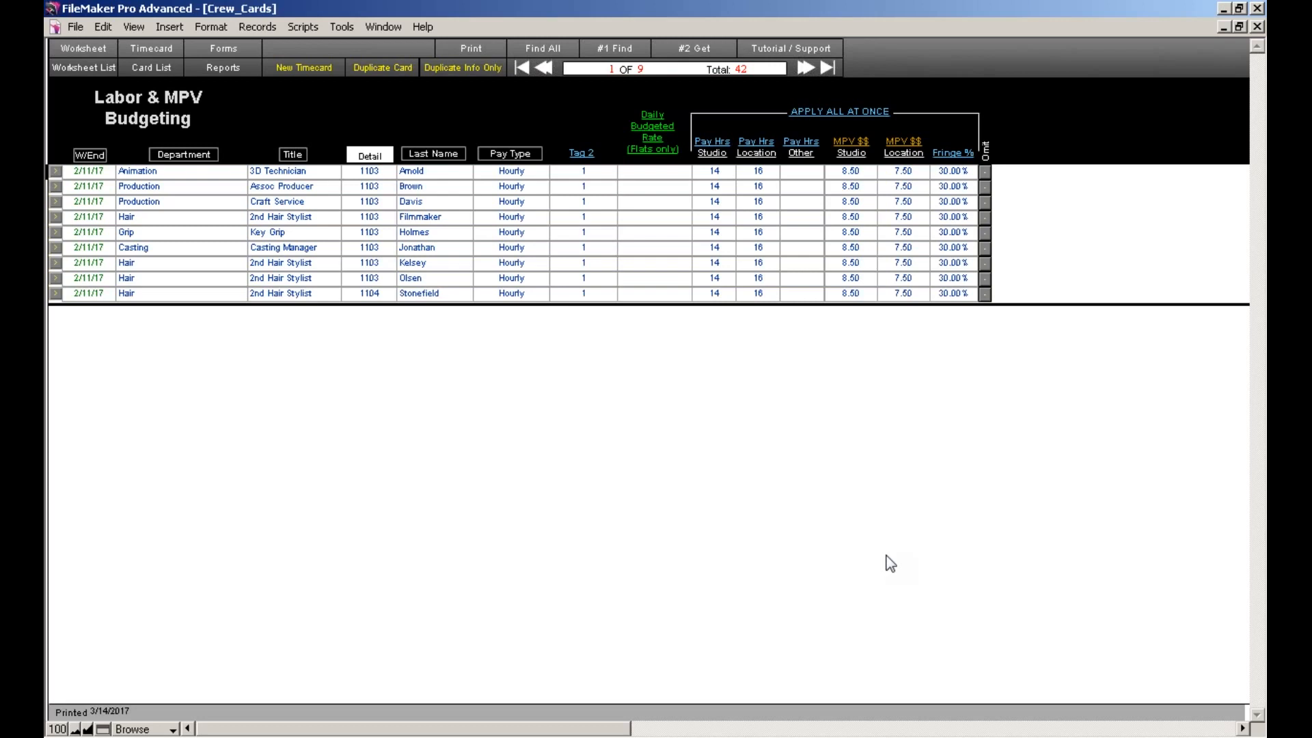
- Open the Animation crew member's worksheet and examine the pay hours and MPV dollars in its hot costing section
click(57, 172)
drag(1260, 408, 1264, 653)
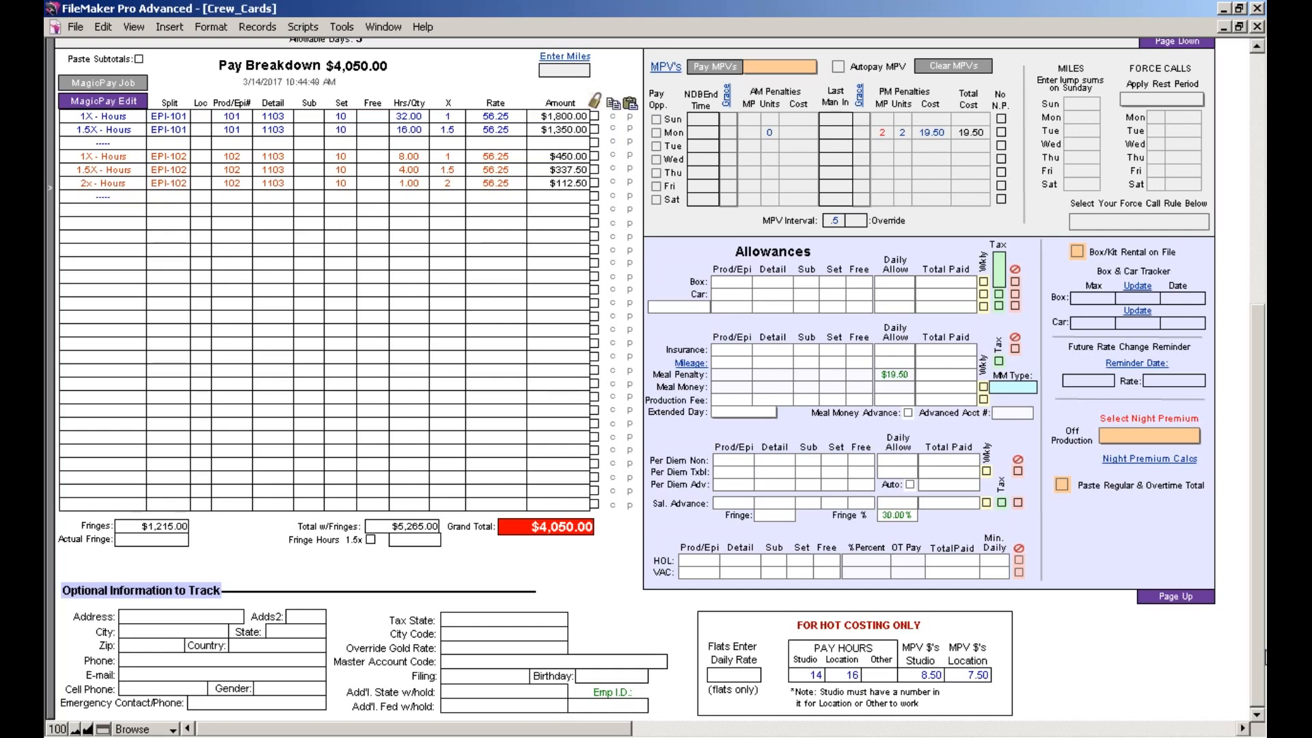
drag(1258, 470, 1250, 175)
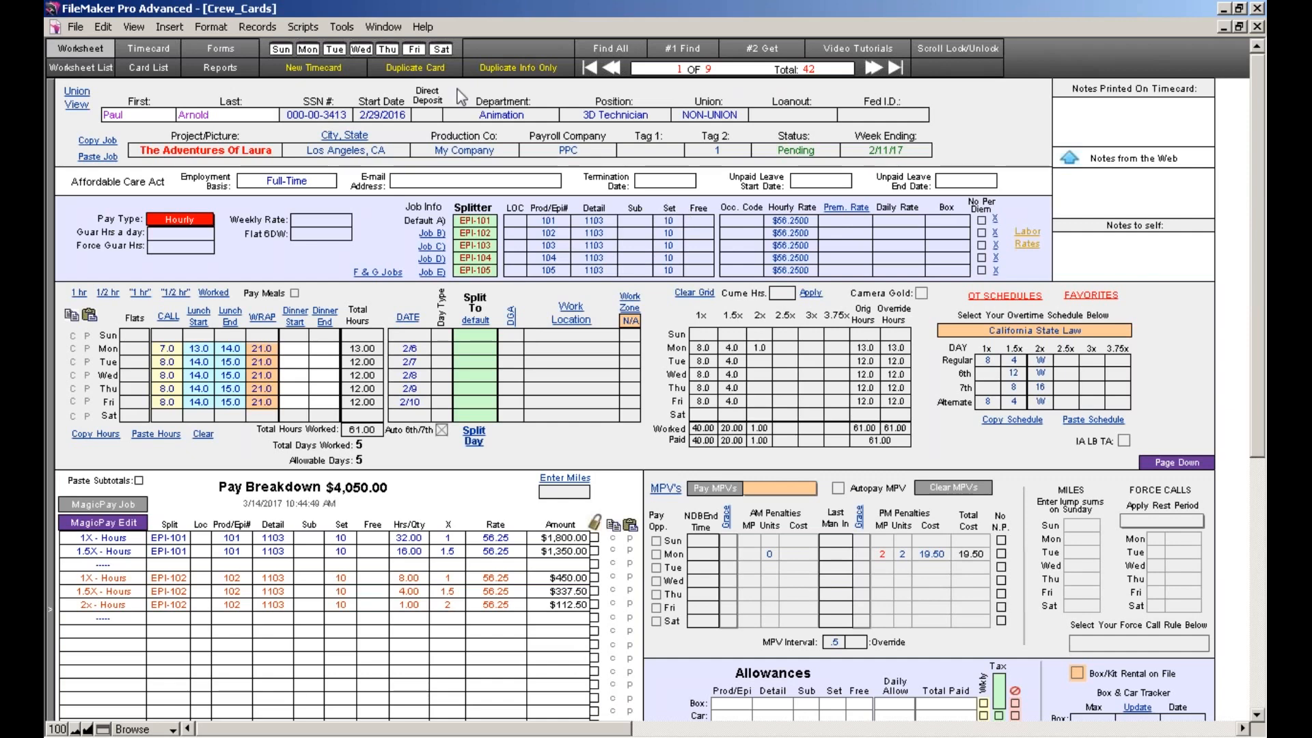
- In Monday's existing hot costs, set budgeted pay hours to 16 for the 3D Technician, 7 for Production Assoc and 14 for Craft Service
click(308, 50)
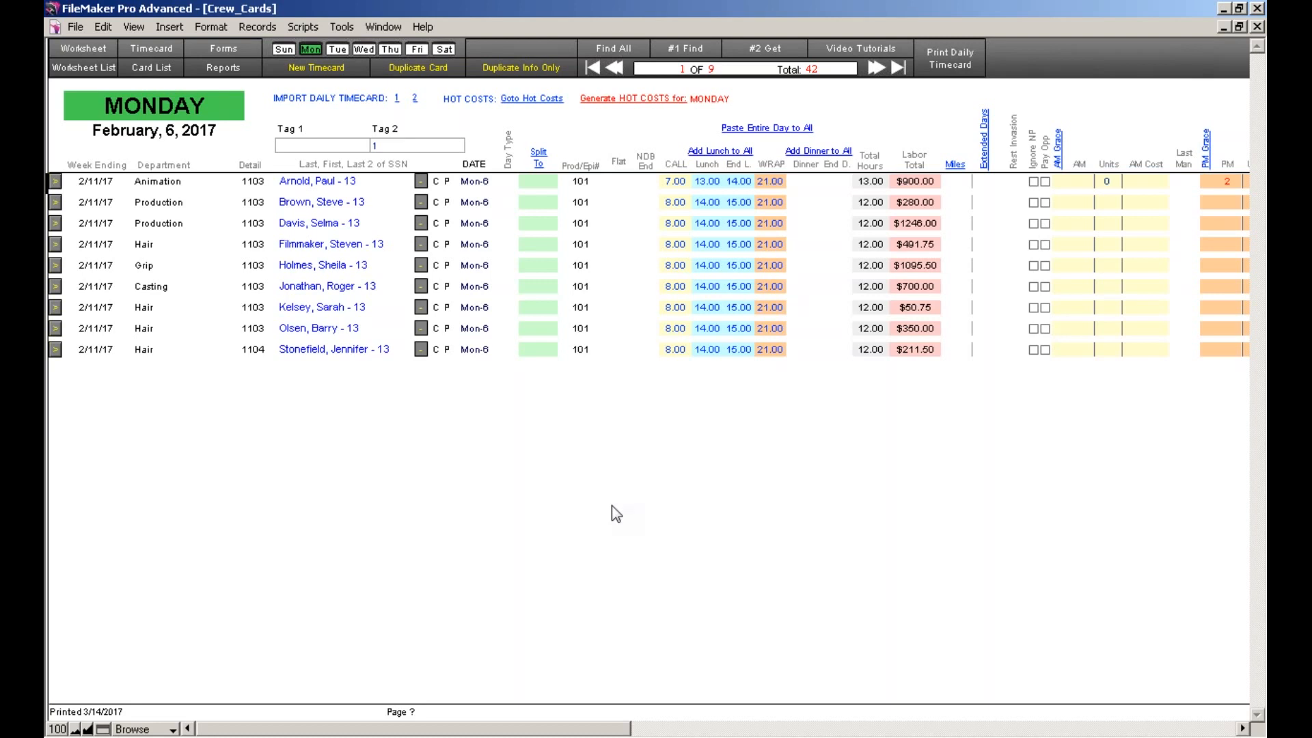
click(505, 100)
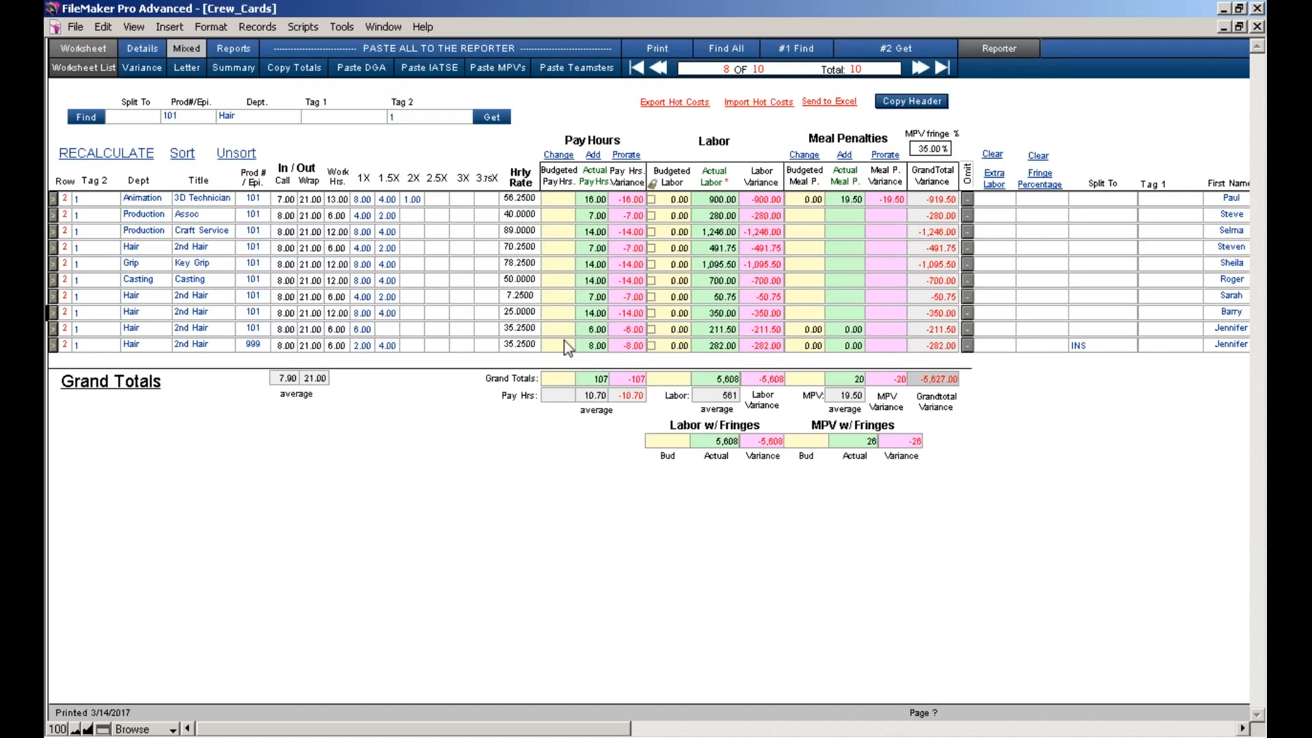
click(558, 200)
text(16)
click(557, 216)
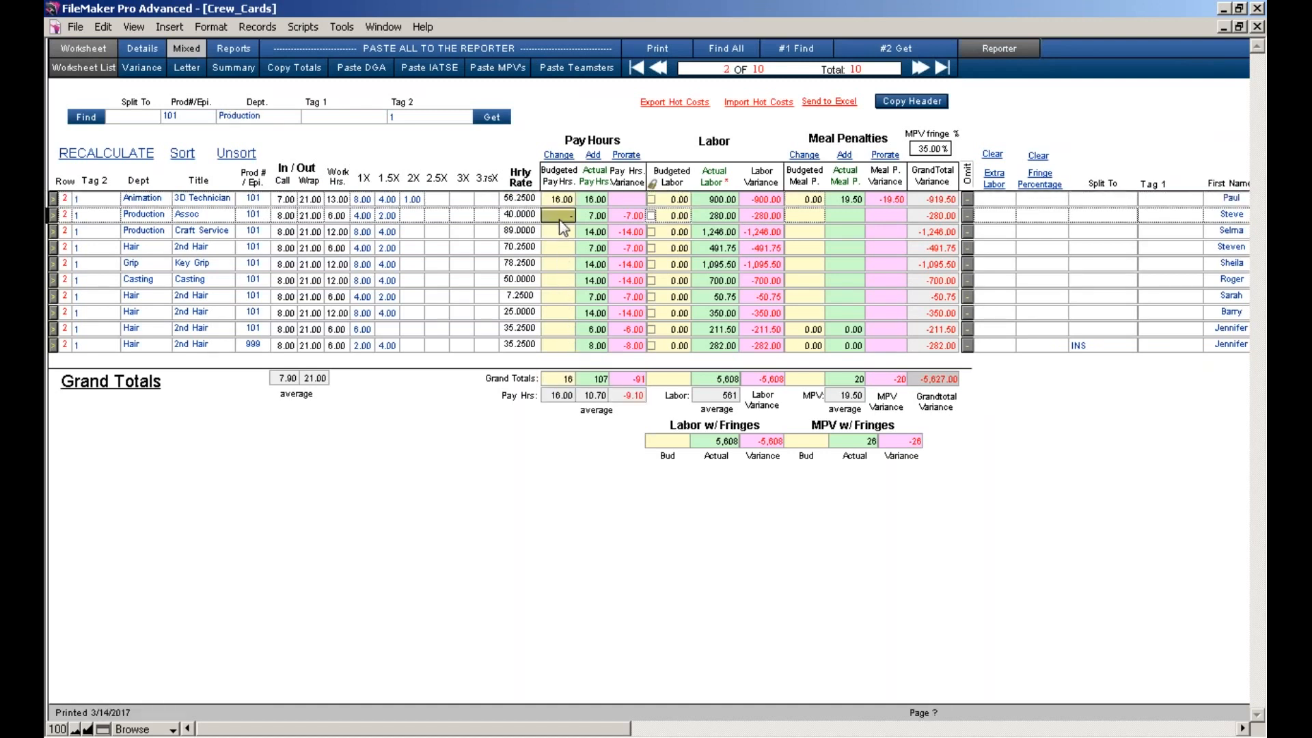
text(7)
click(561, 232)
text(14)
click(578, 490)
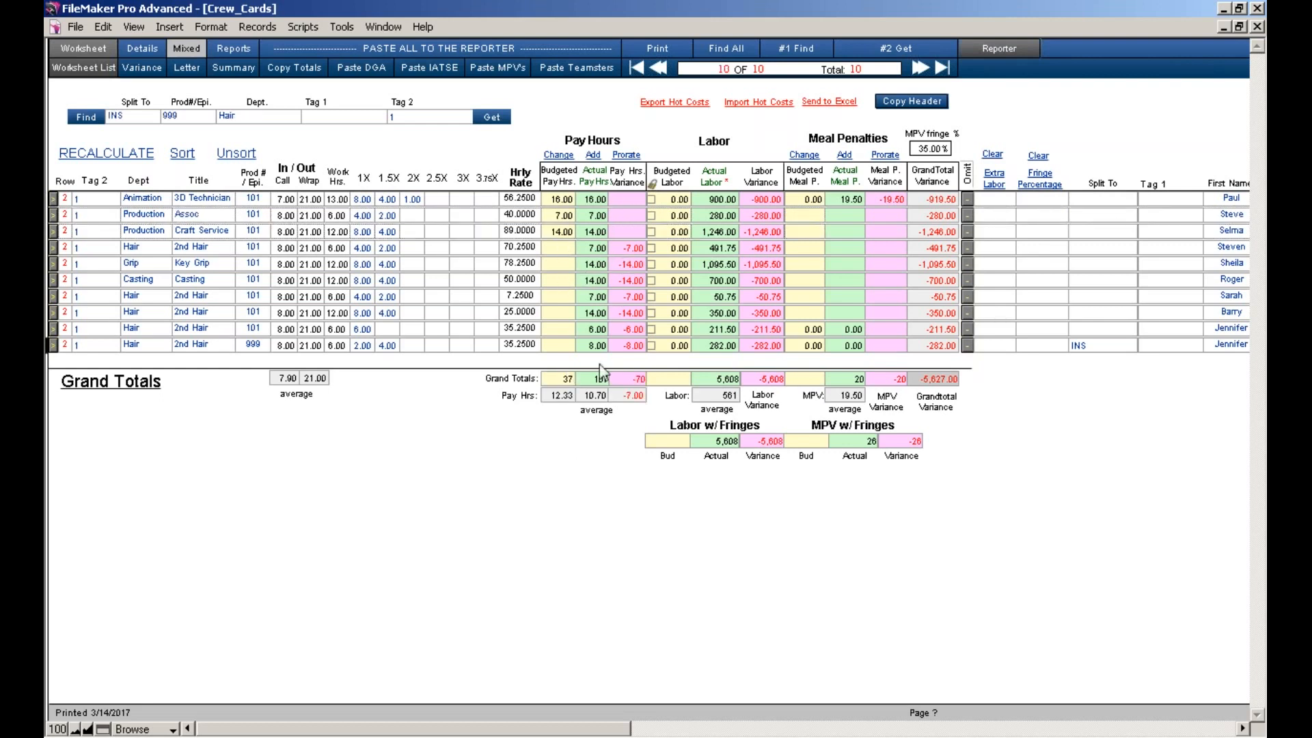
- Change the budgeted pay hours to 14 for all hot cost records
click(564, 158)
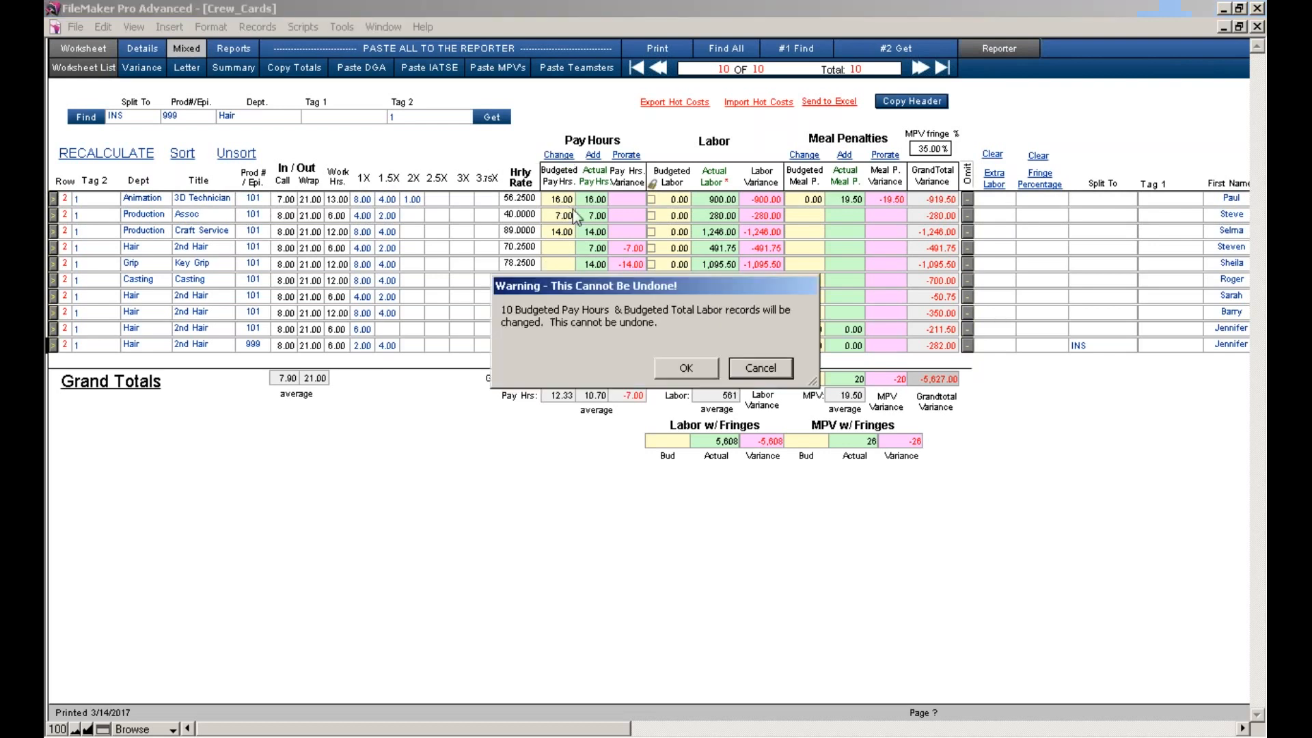
click(692, 368)
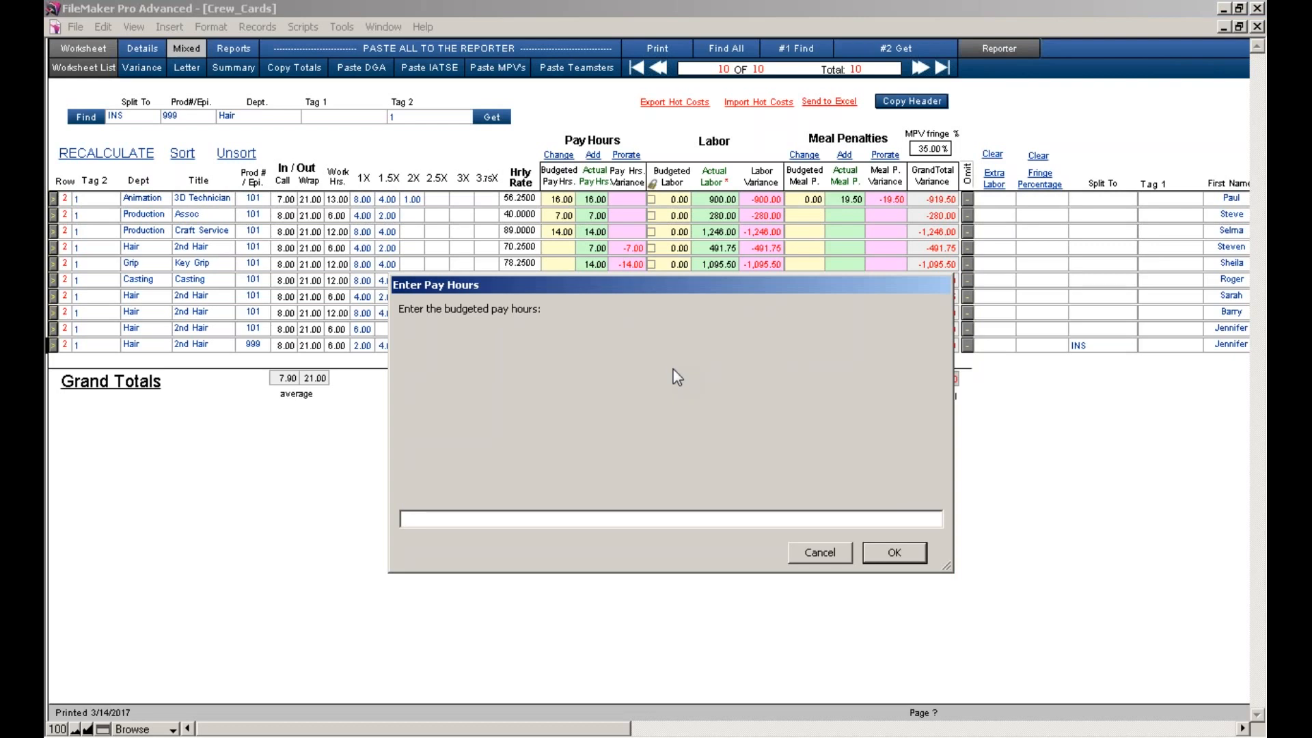
text(14)
click(877, 555)
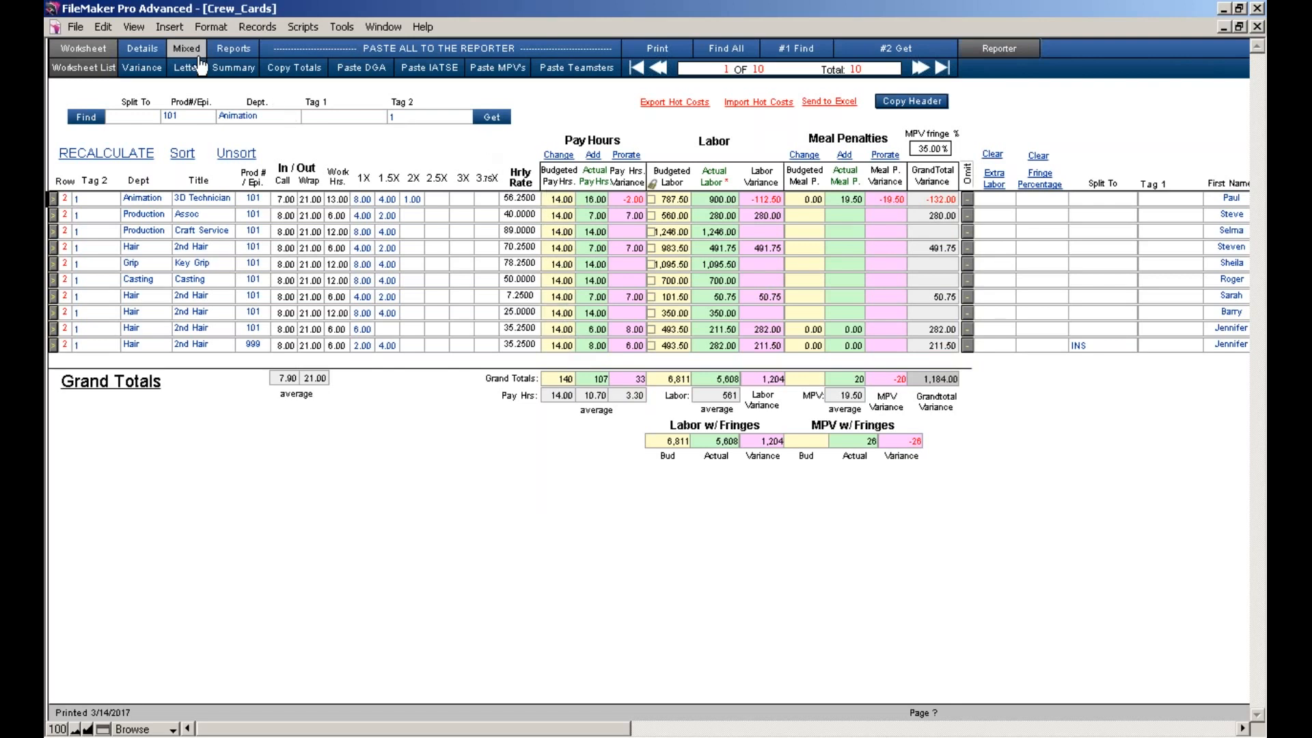
- Regenerate Monday's hot costs from the daily timecards, splitting the split days and using the Studio pay hours and Studio budgeted MPVs
click(98, 56)
click(307, 49)
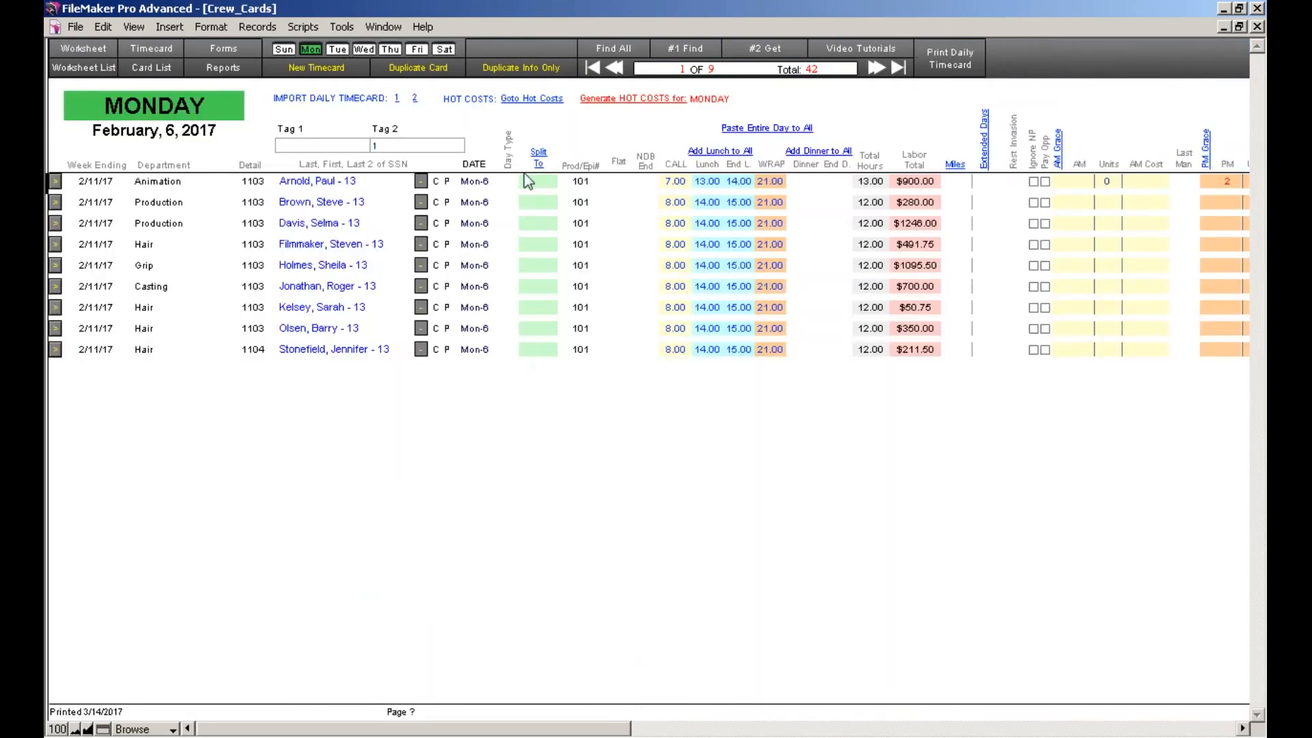
click(634, 99)
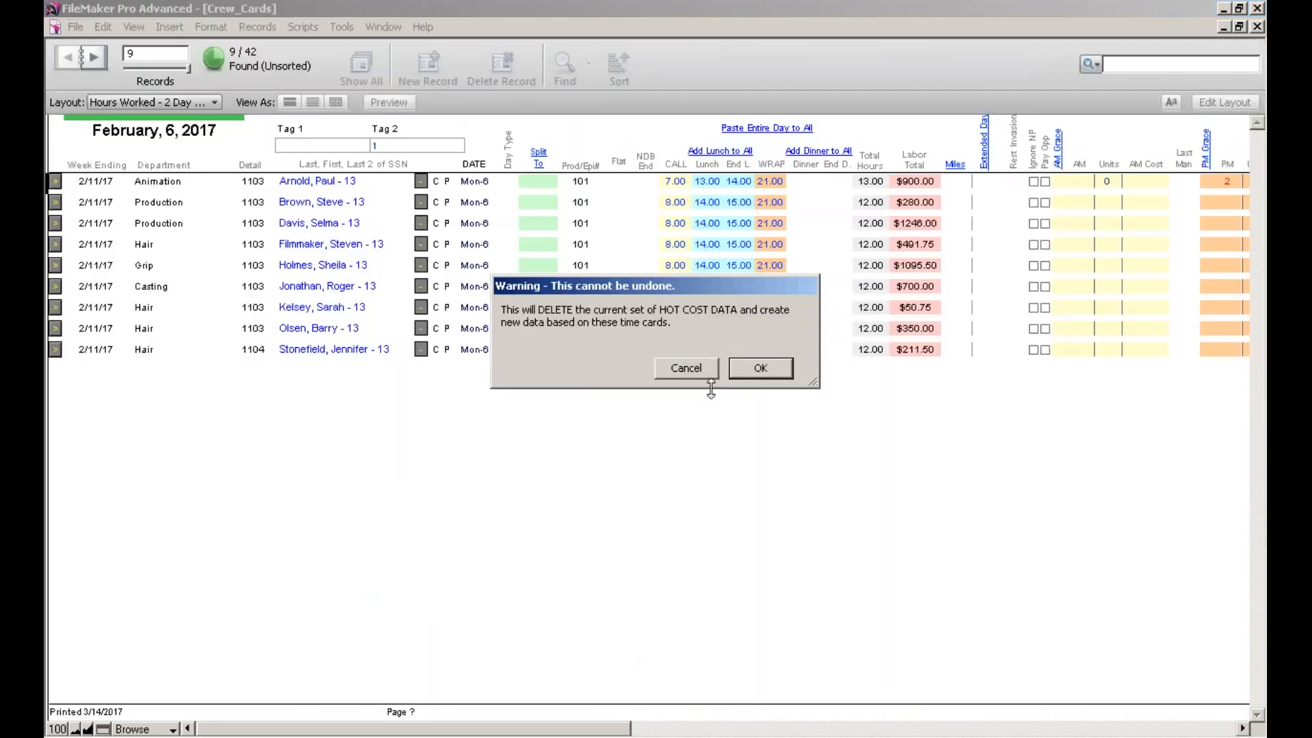
click(759, 368)
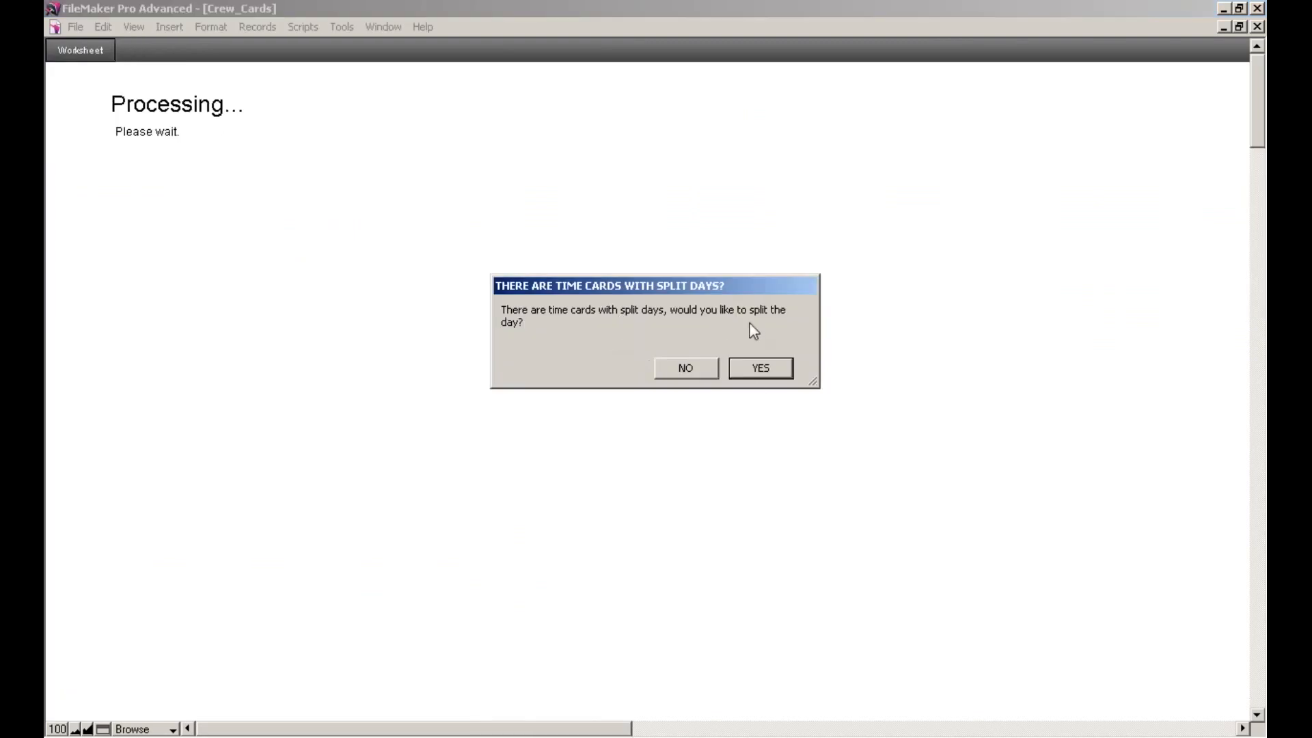
click(761, 368)
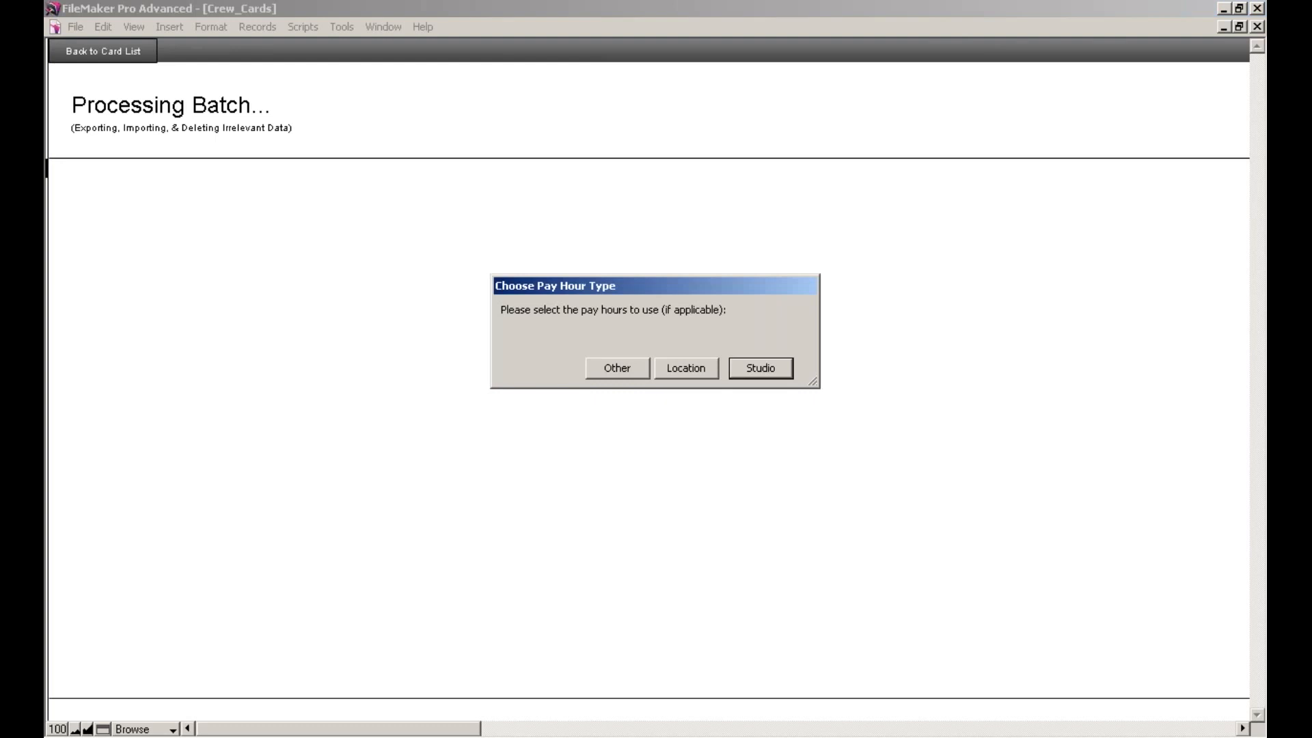
click(756, 376)
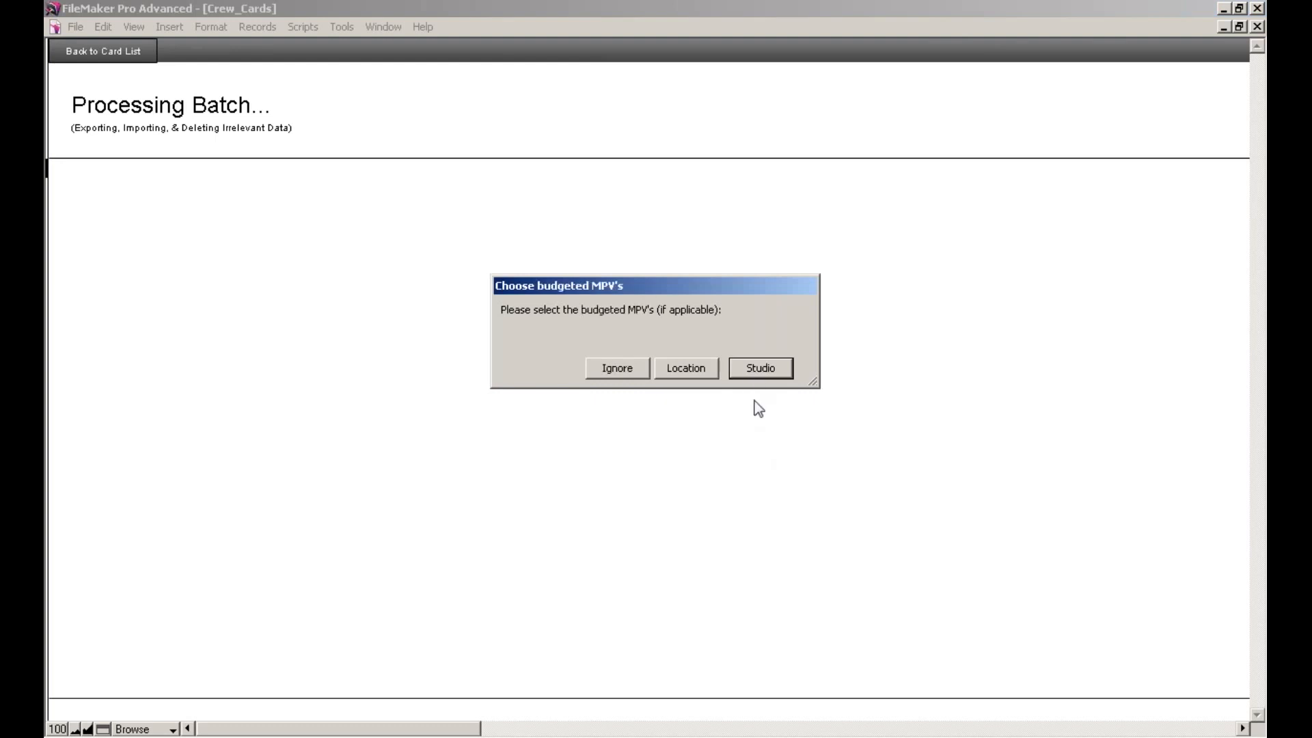
click(749, 366)
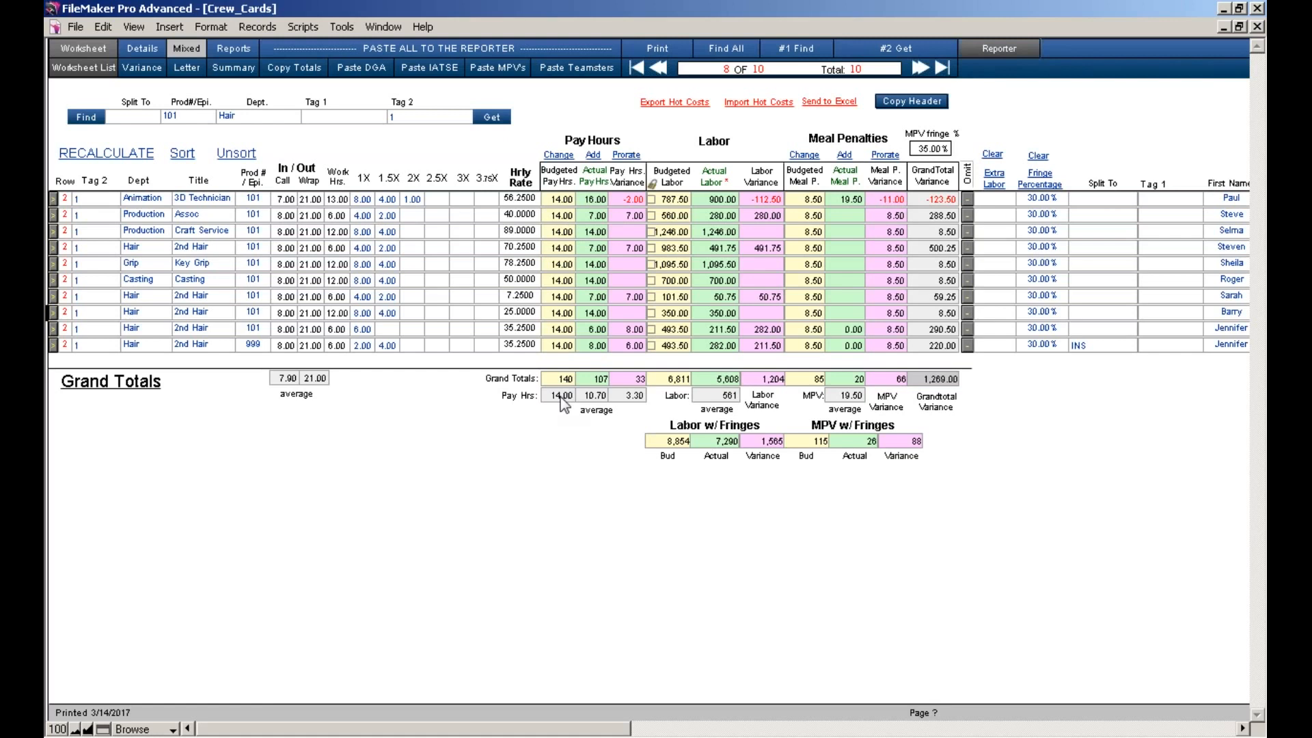
- Set the 3D Technician's budgeted pay hours to 16 and run the add-hours operation on all records with the amount left blank
click(560, 199)
text(16)
click(565, 466)
click(592, 155)
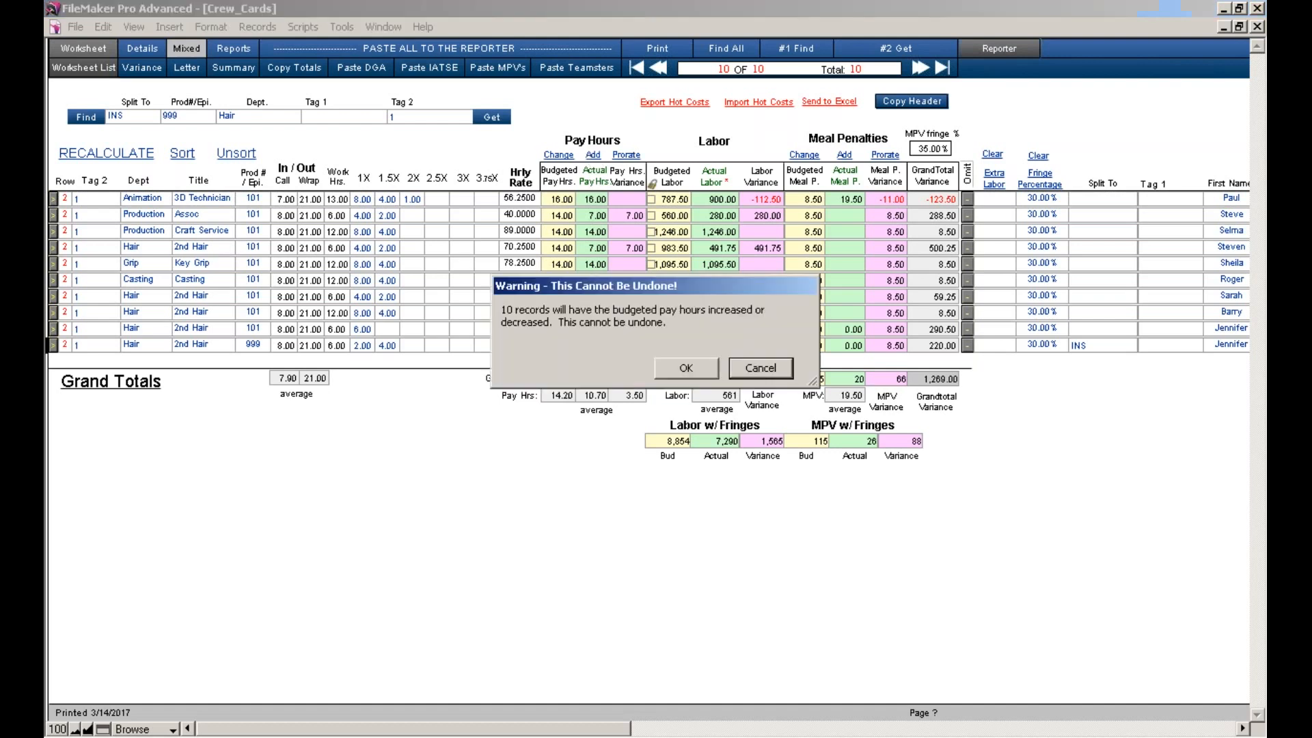
click(667, 367)
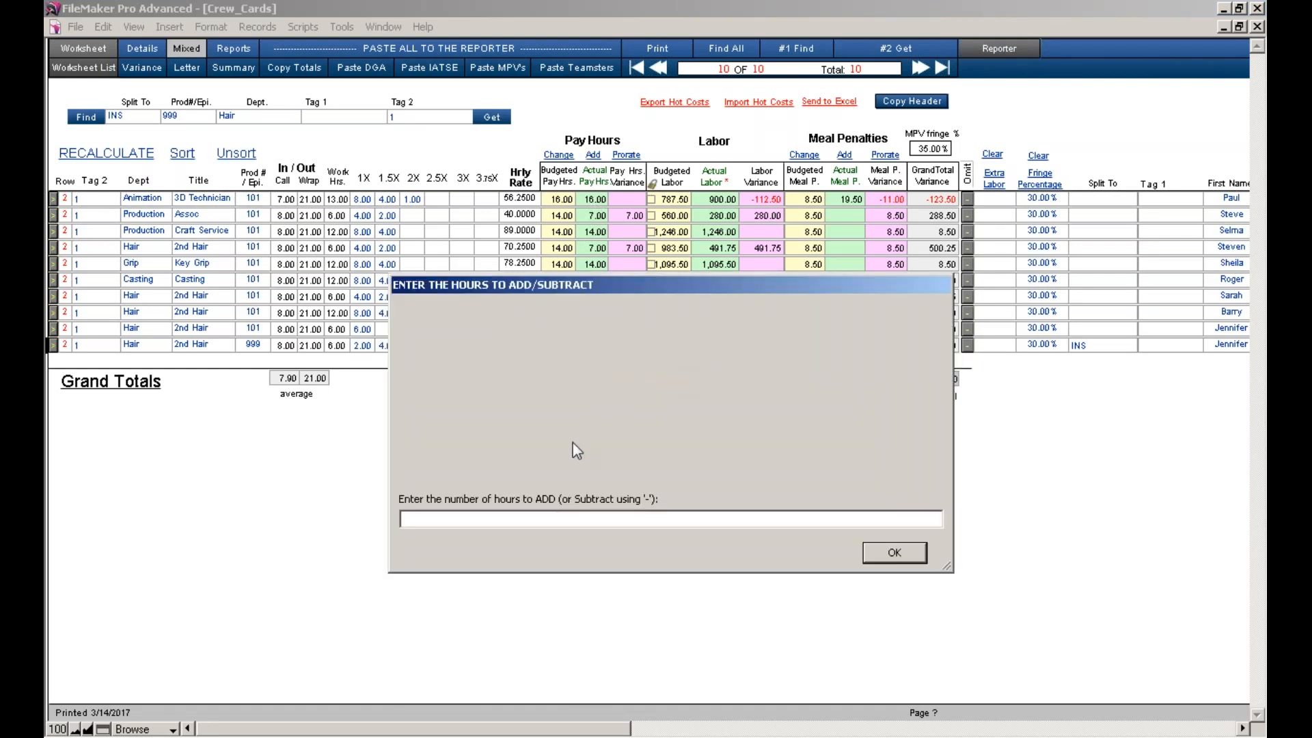
click(889, 555)
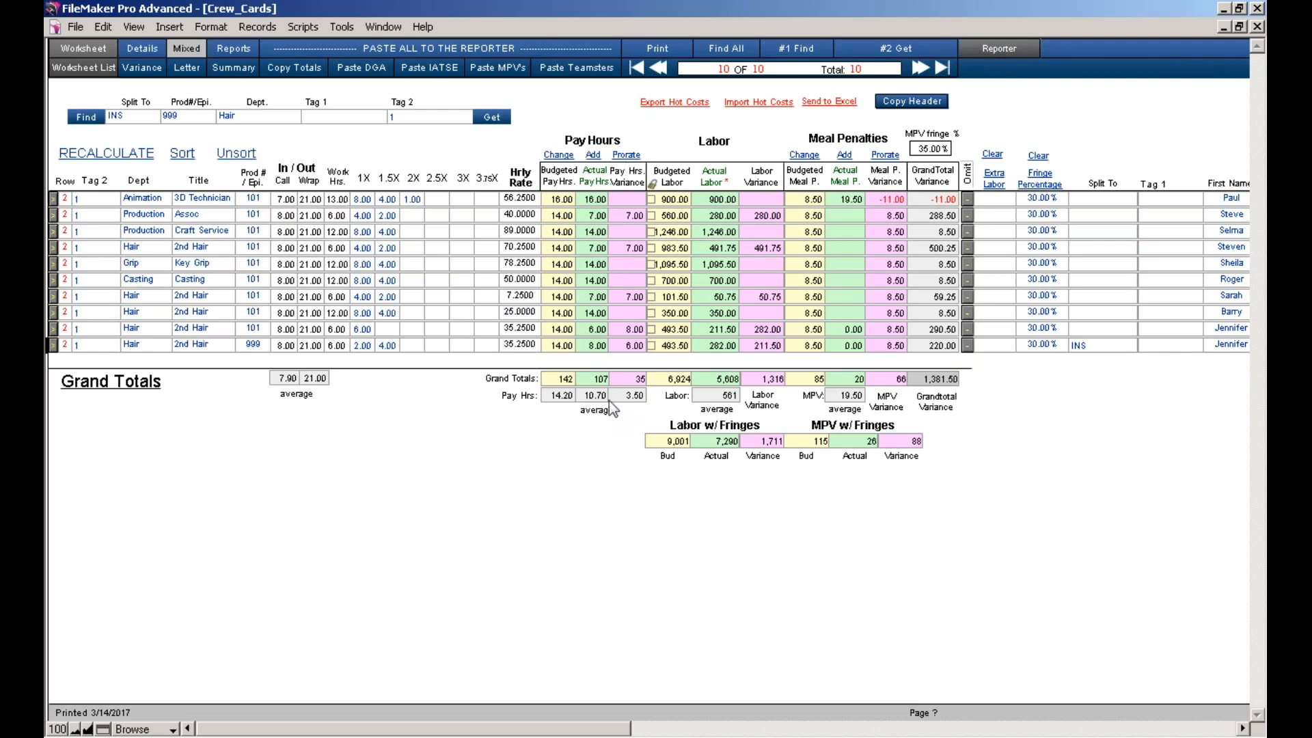
click(565, 220)
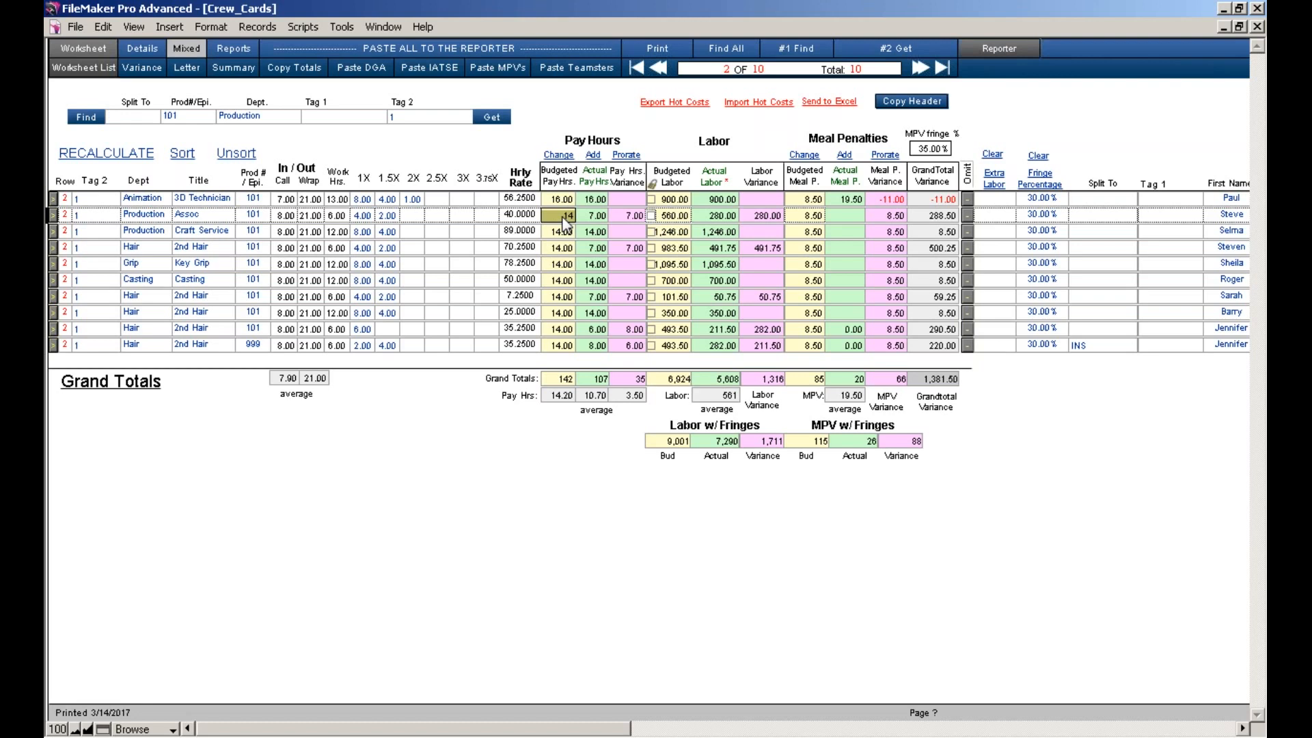
click(596, 223)
click(600, 298)
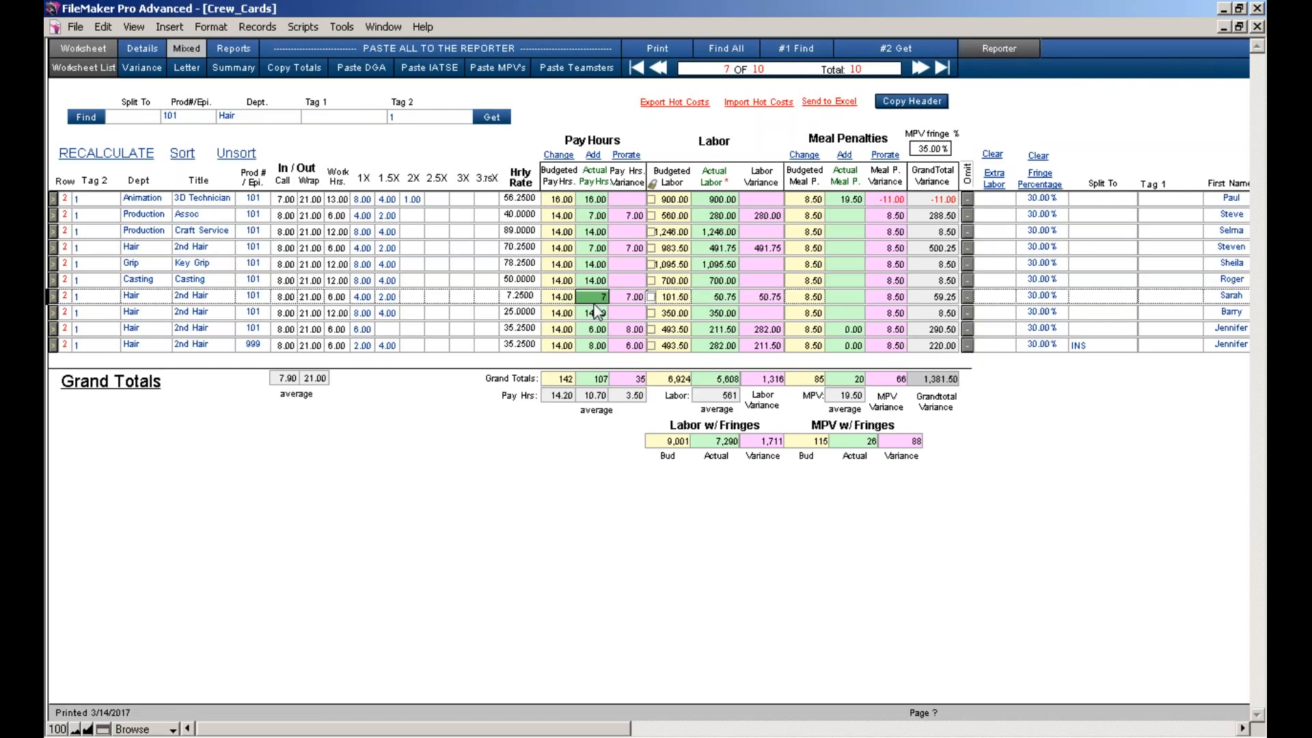
click(585, 491)
- Find the hot cost records for Prod#/Epi. 101
click(86, 118)
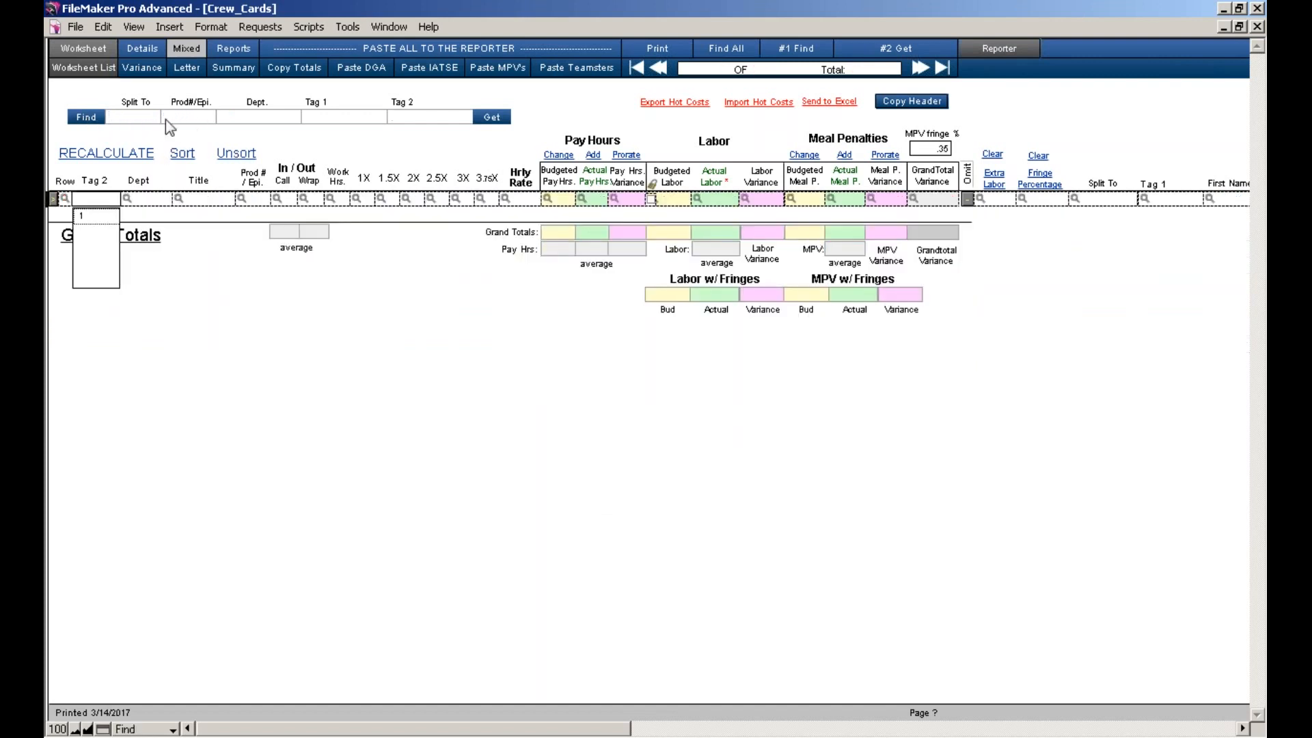
click(187, 117)
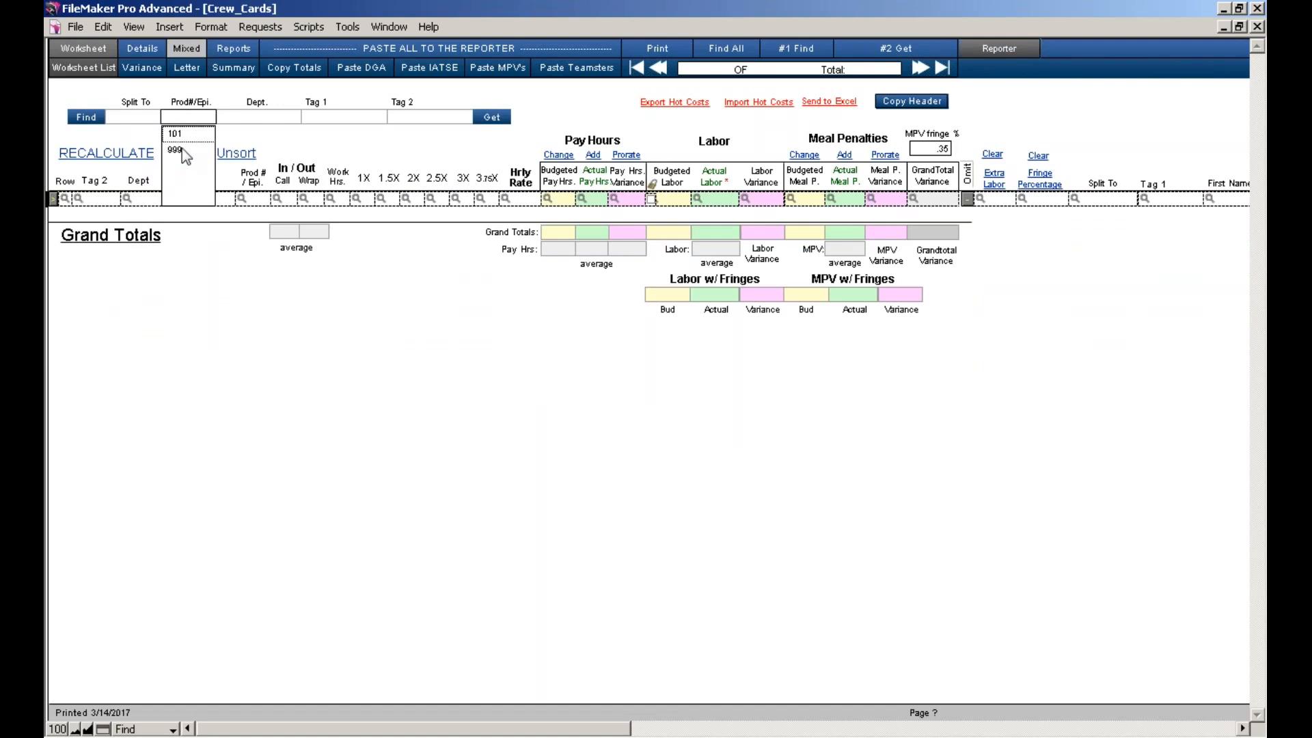
click(183, 135)
key(Tab)
click(492, 118)
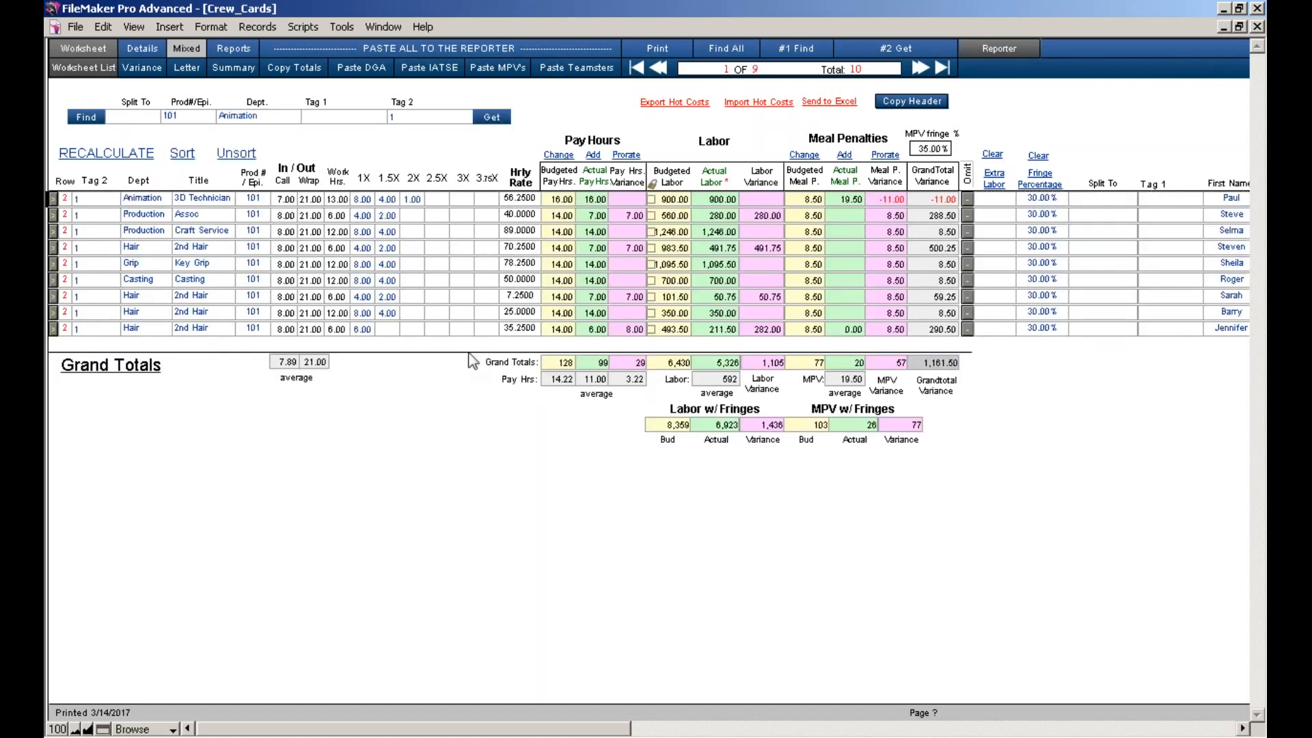
- Set the budgeted pay hours to 7 for Production Assoc and for the 2nd Hair rows with the 70.25 and 7.25 hourly rates
click(569, 216)
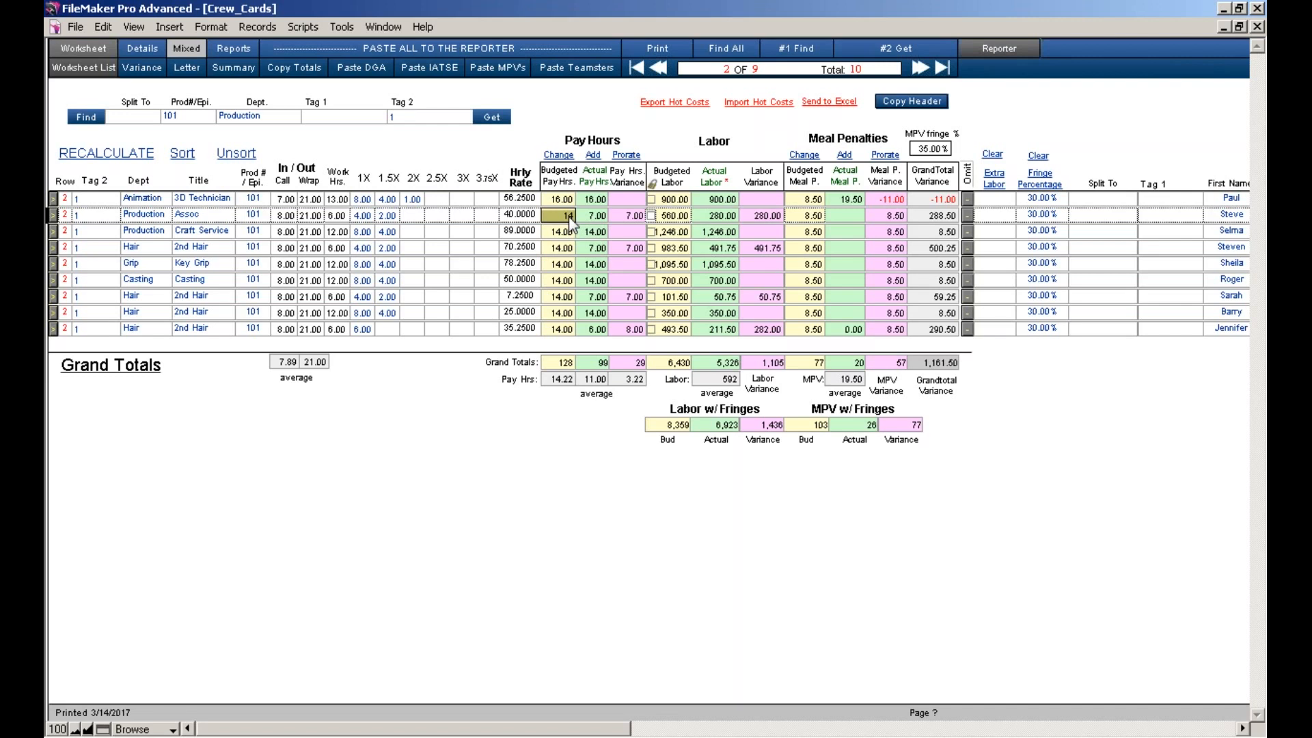
text(7)
click(555, 540)
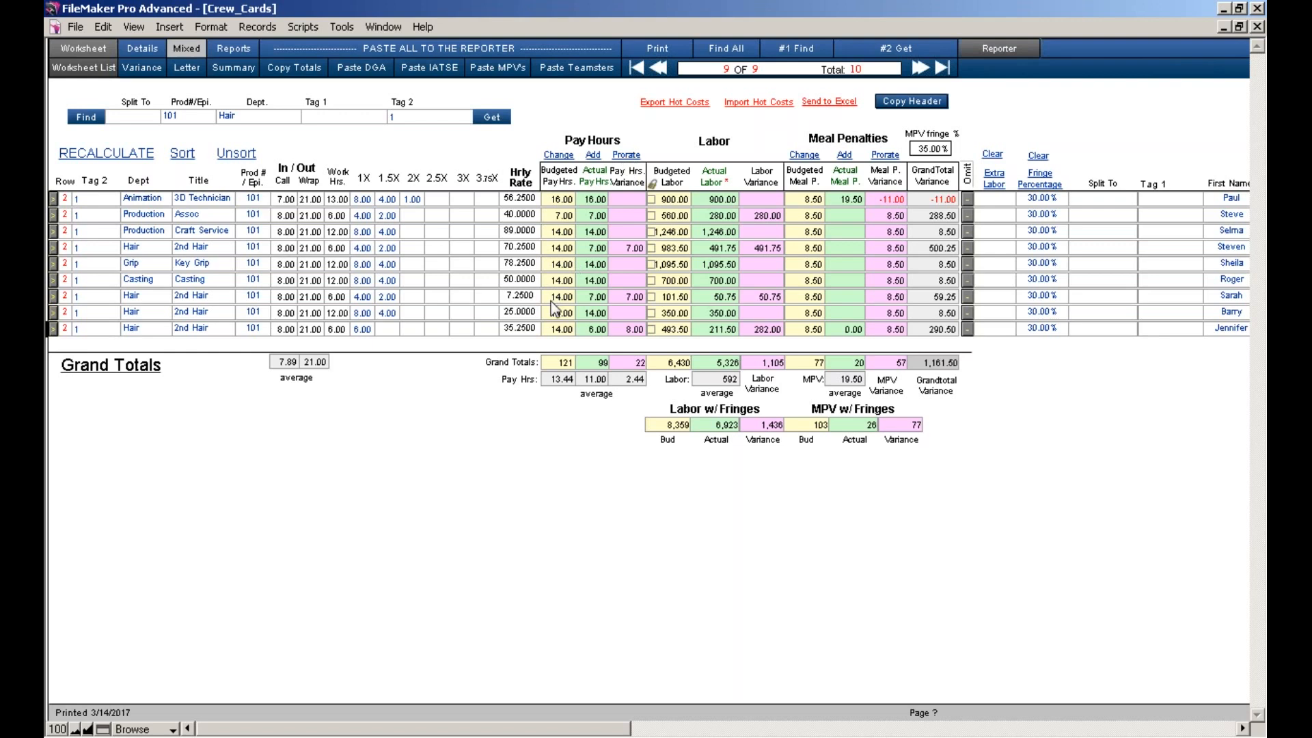
click(564, 247)
text(7)
click(565, 298)
text(7)
click(568, 444)
- Set the budgeted pay hours to 6 for the 2nd Hair row with the 35.25 hourly rate
click(561, 330)
text(8)
click(547, 463)
click(558, 330)
text(6)
click(546, 494)
- Find the hot cost record for Prod#/Epi. 999 and restore the full list of records
click(88, 125)
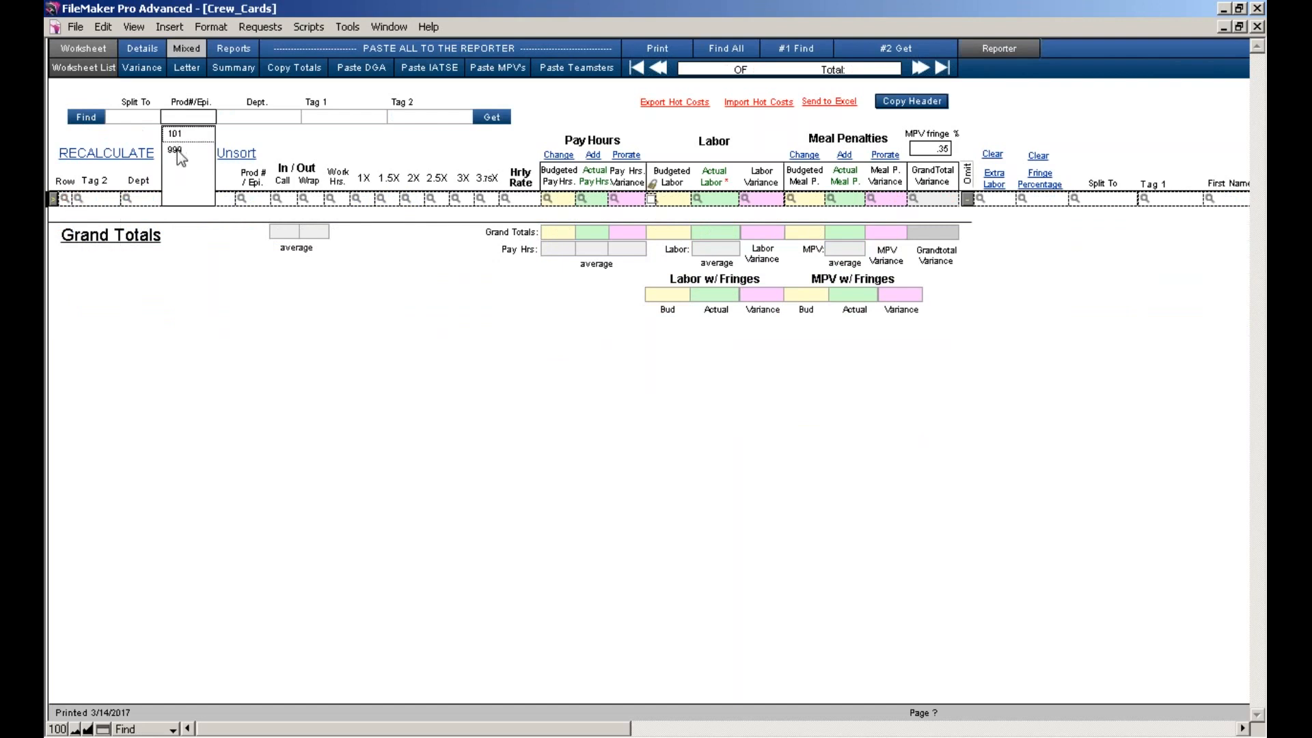
click(179, 150)
click(232, 182)
click(485, 120)
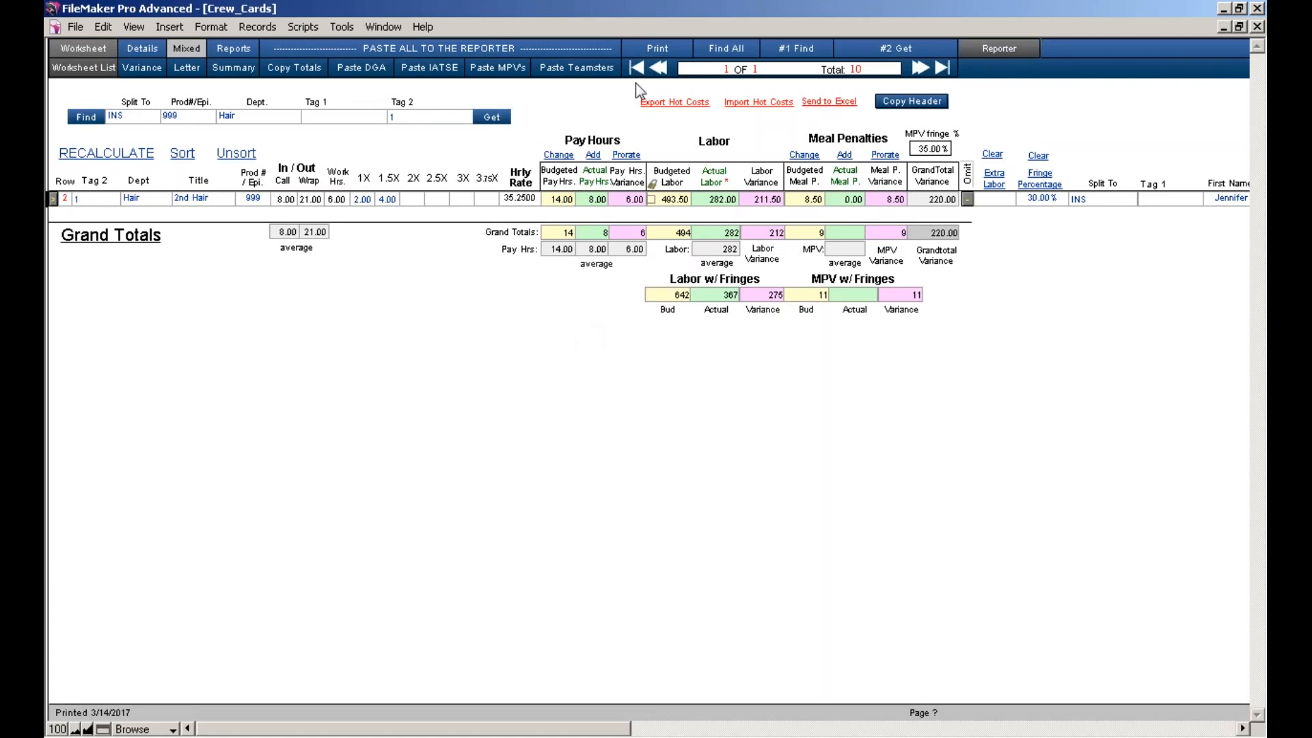
click(720, 59)
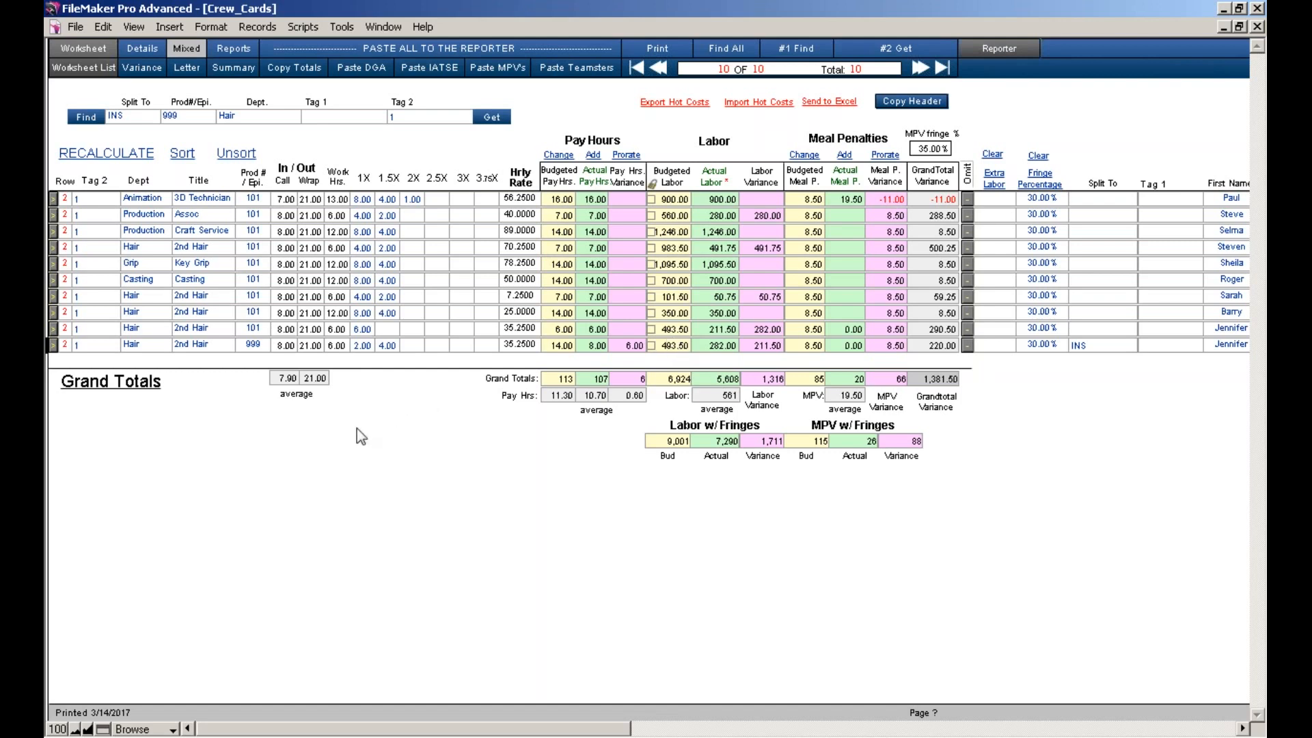
click(208, 264)
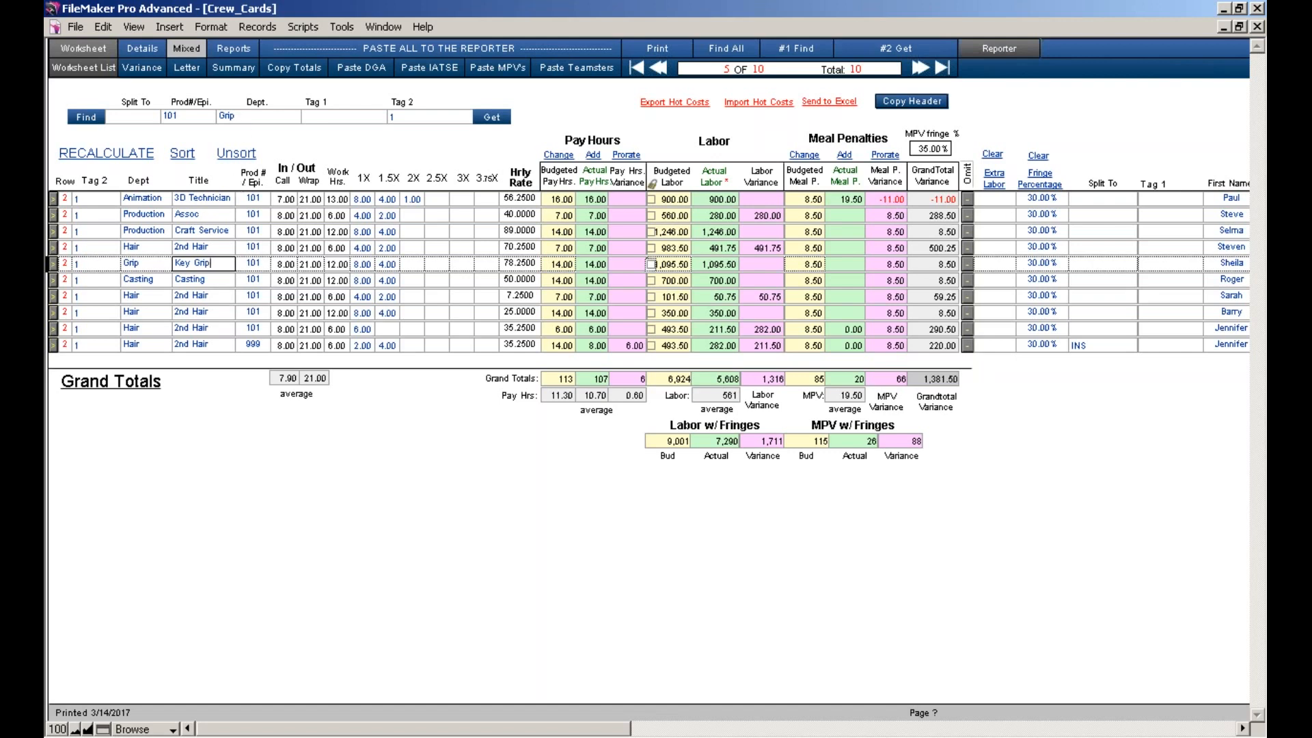
- Duplicate the Grip department's Key Grip record and sort the hot cost list by department
click(269, 27)
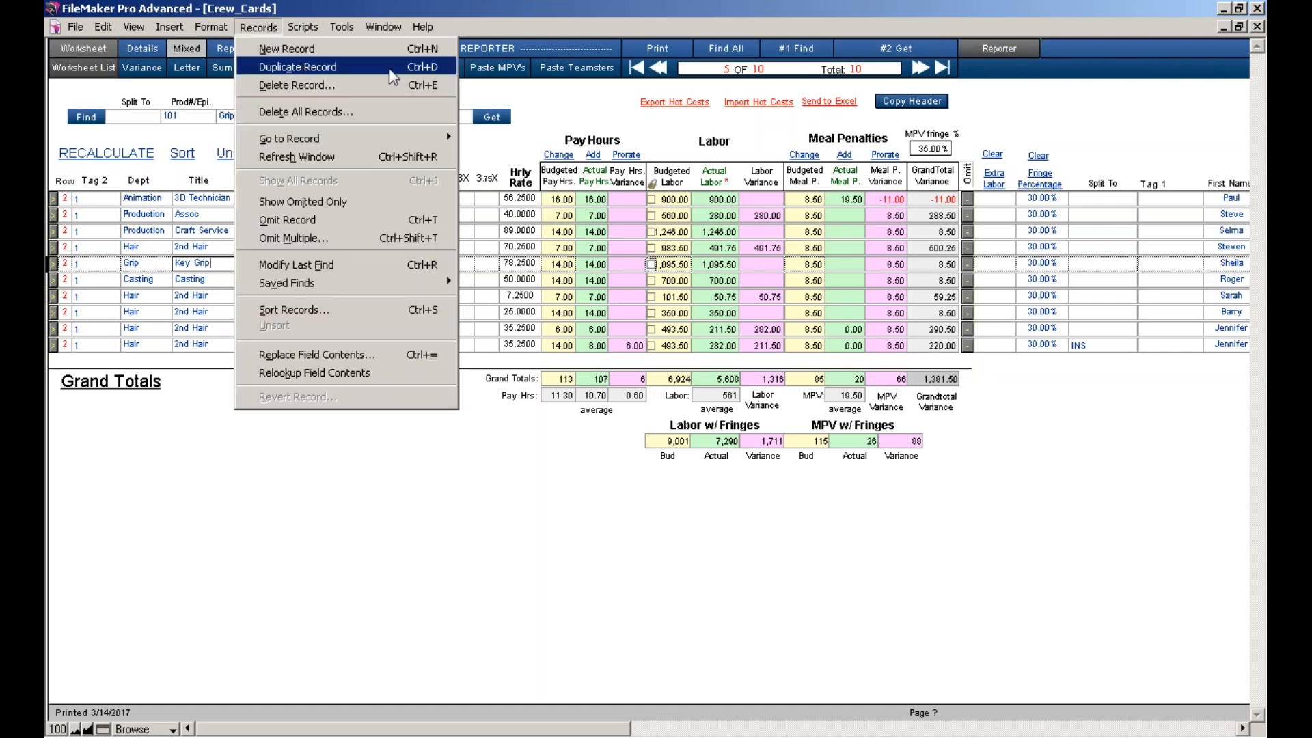
click(410, 67)
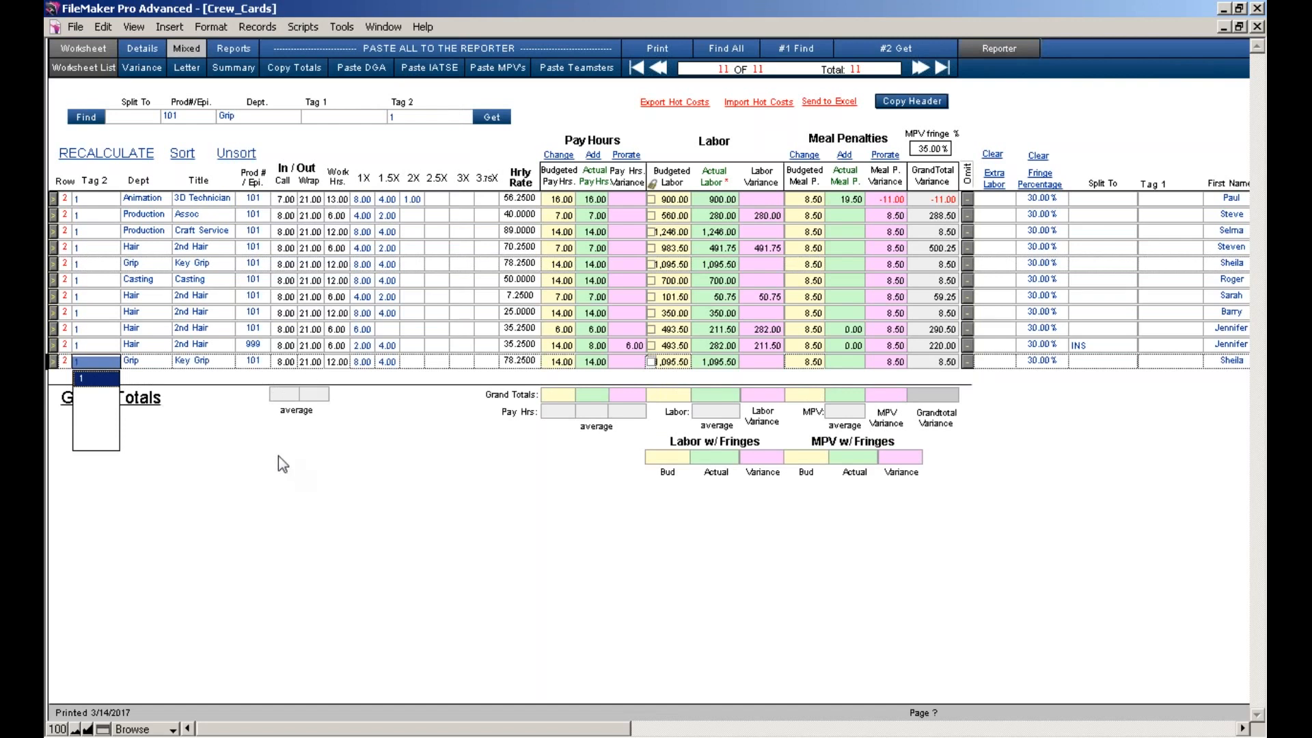
click(206, 182)
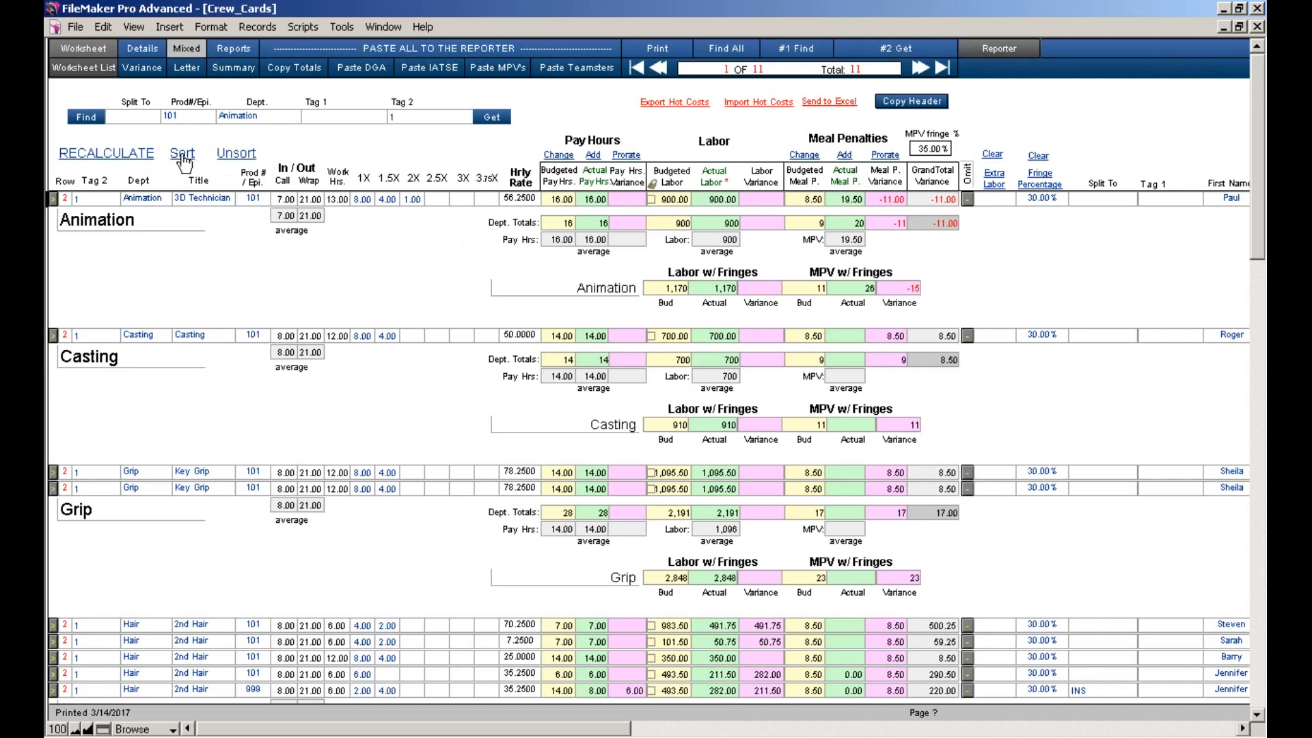
- Return the hot cost list to its unsorted order and recalculate the labor figures
click(232, 157)
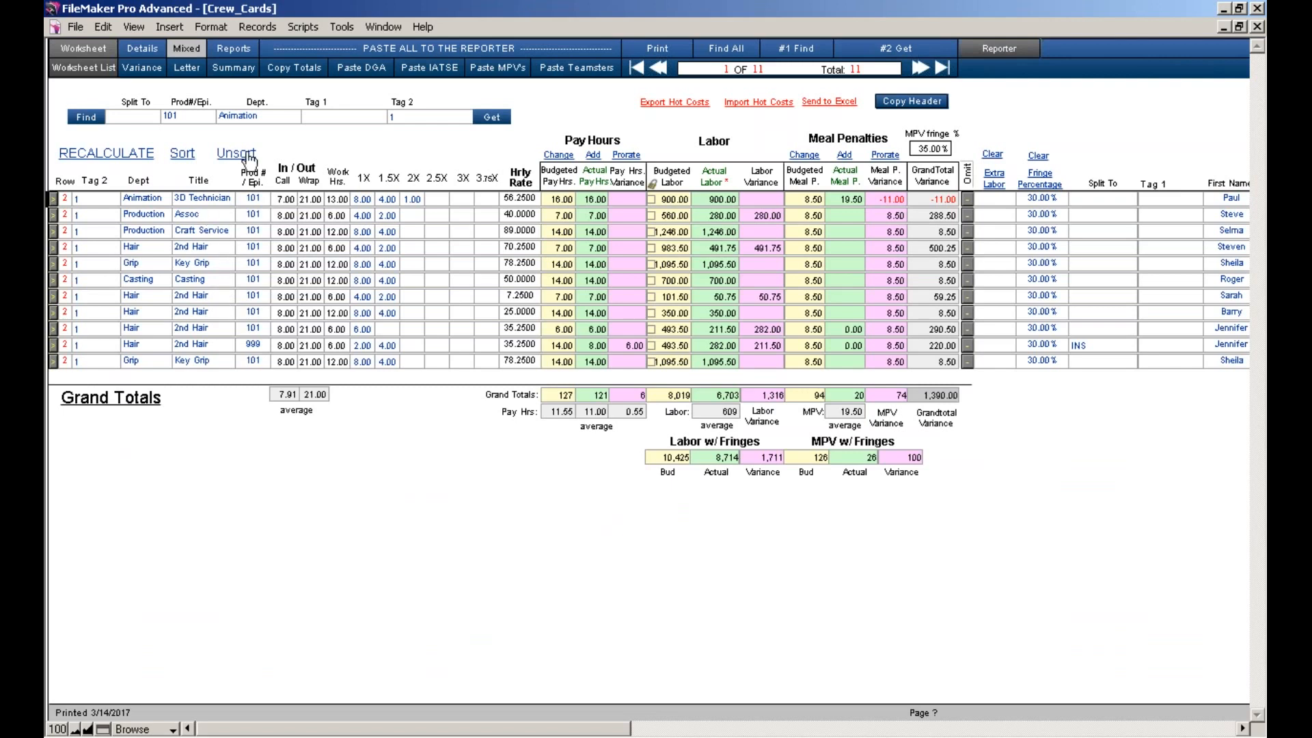
click(196, 161)
click(236, 153)
click(117, 159)
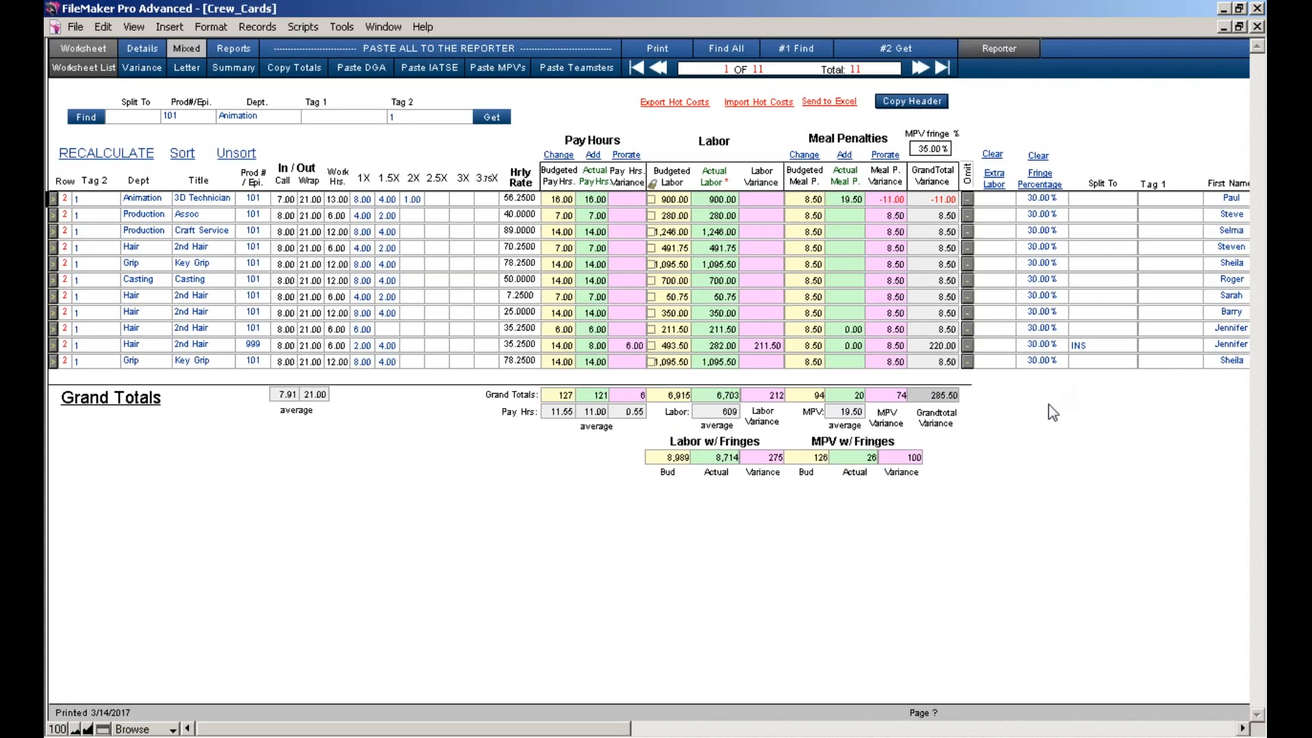
click(995, 199)
click(1040, 523)
- Set the budgeted pay hours to 8 for the 2nd Hair row with Prod#/Epi. 999
click(566, 347)
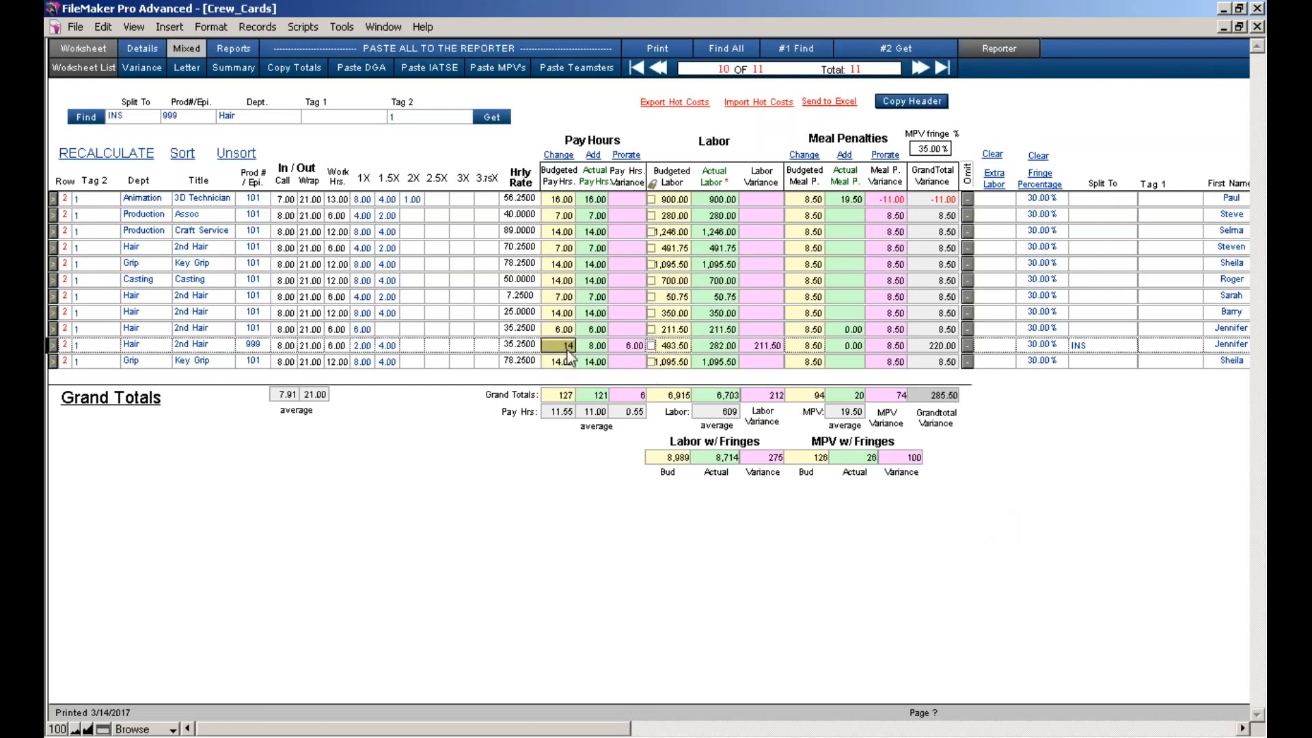
text(6)
click(598, 509)
text(8)
click(582, 538)
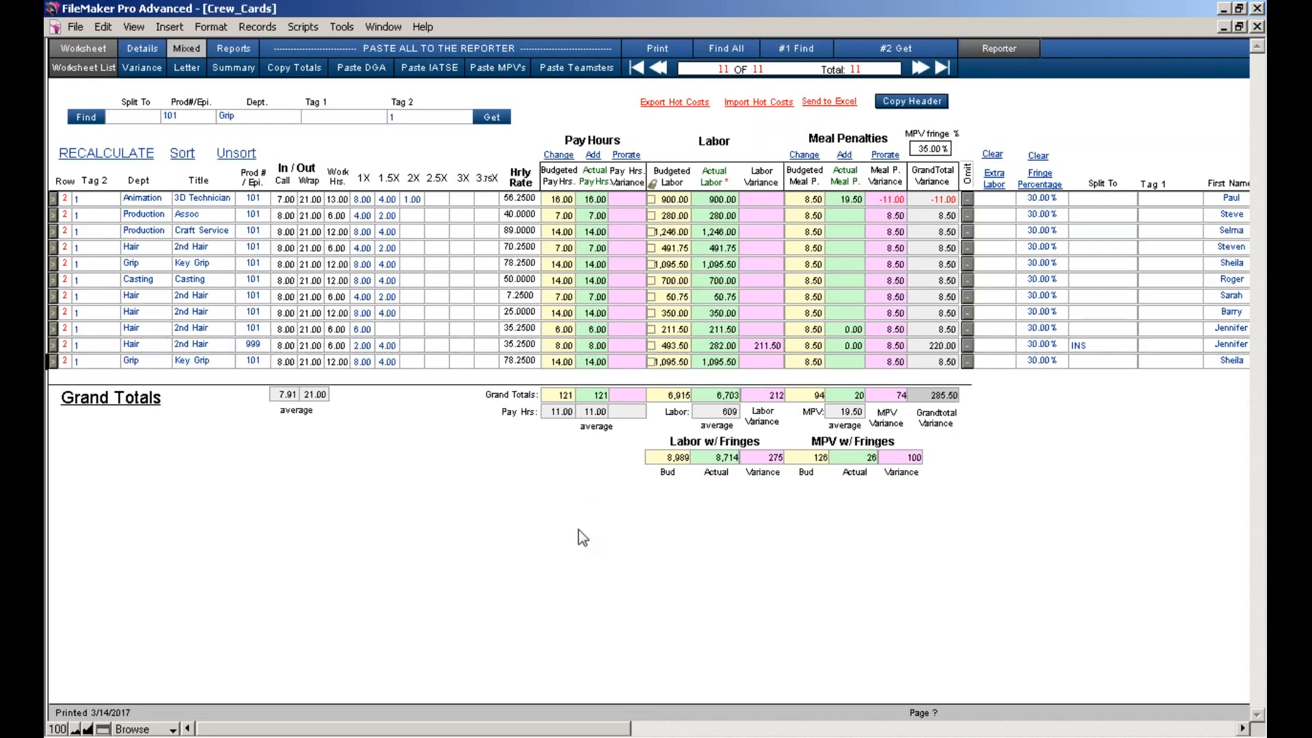
- Start exporting the hot costs and choose FileMaker Pro Files (*.fp7) as the file type
click(704, 109)
click(675, 104)
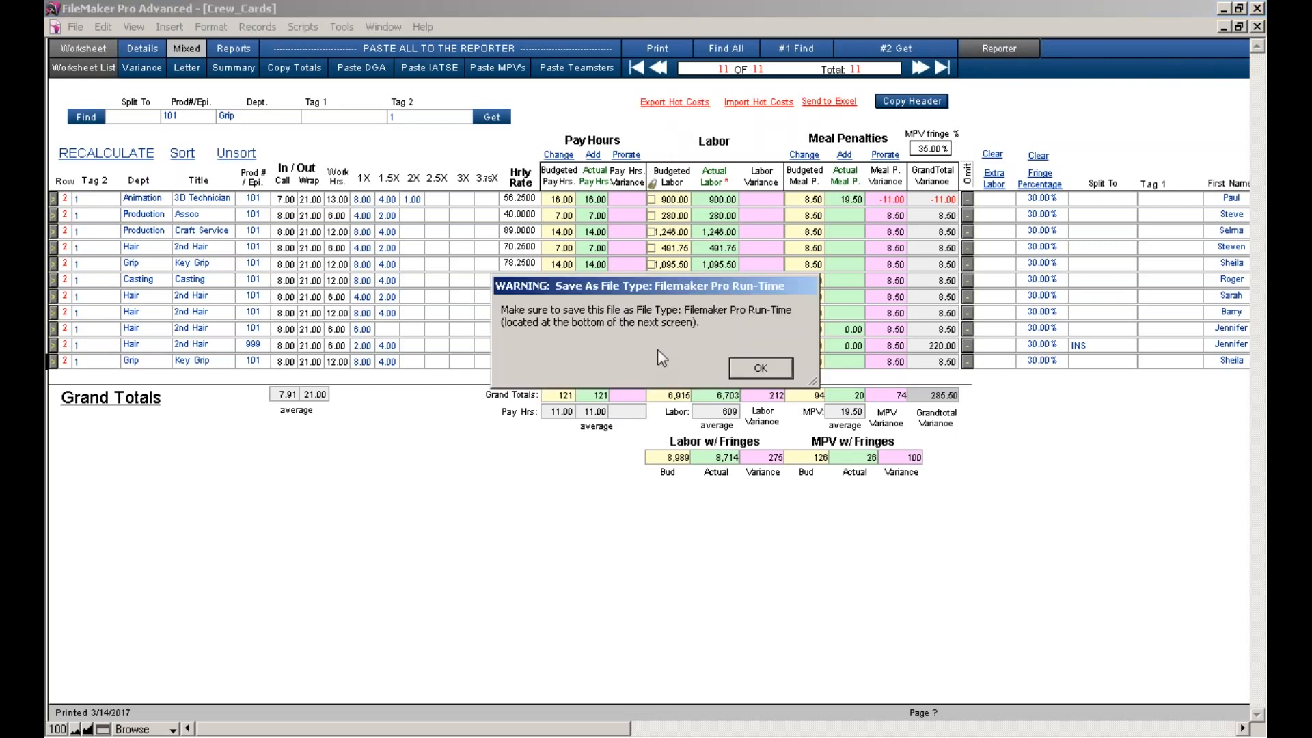
click(778, 367)
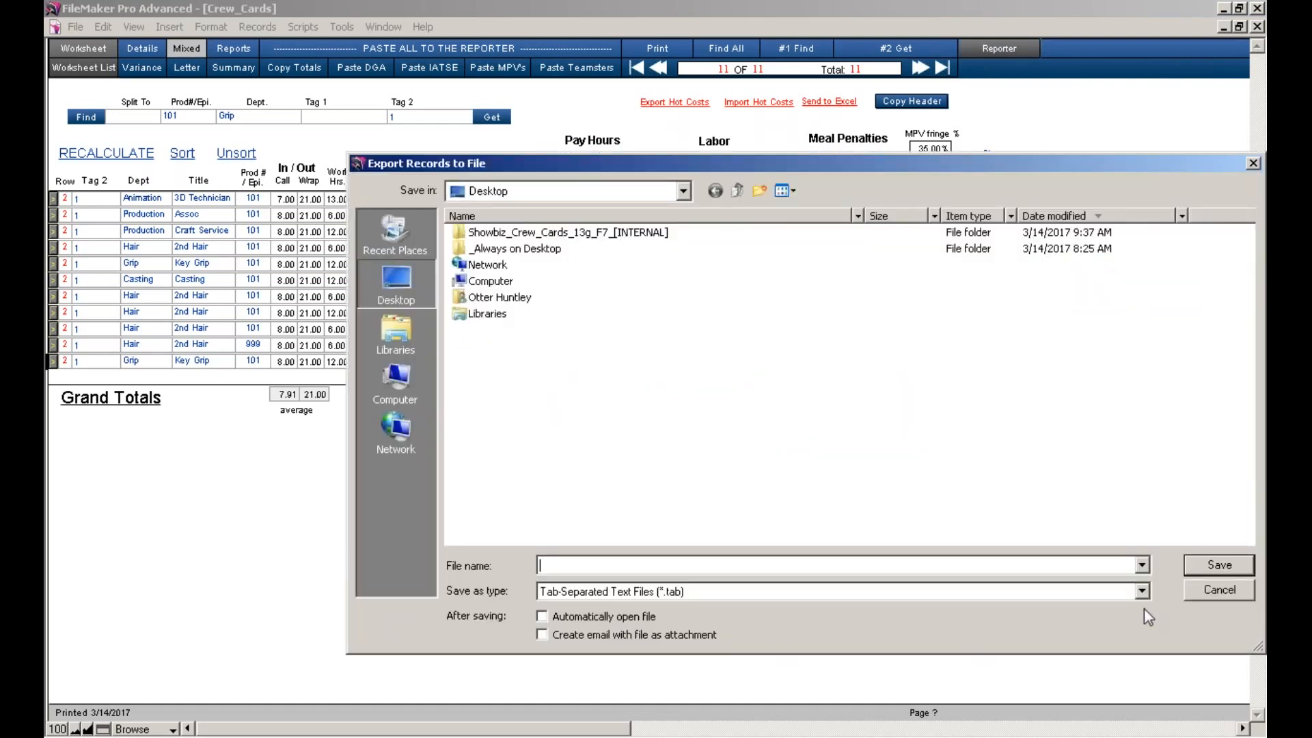
click(1139, 593)
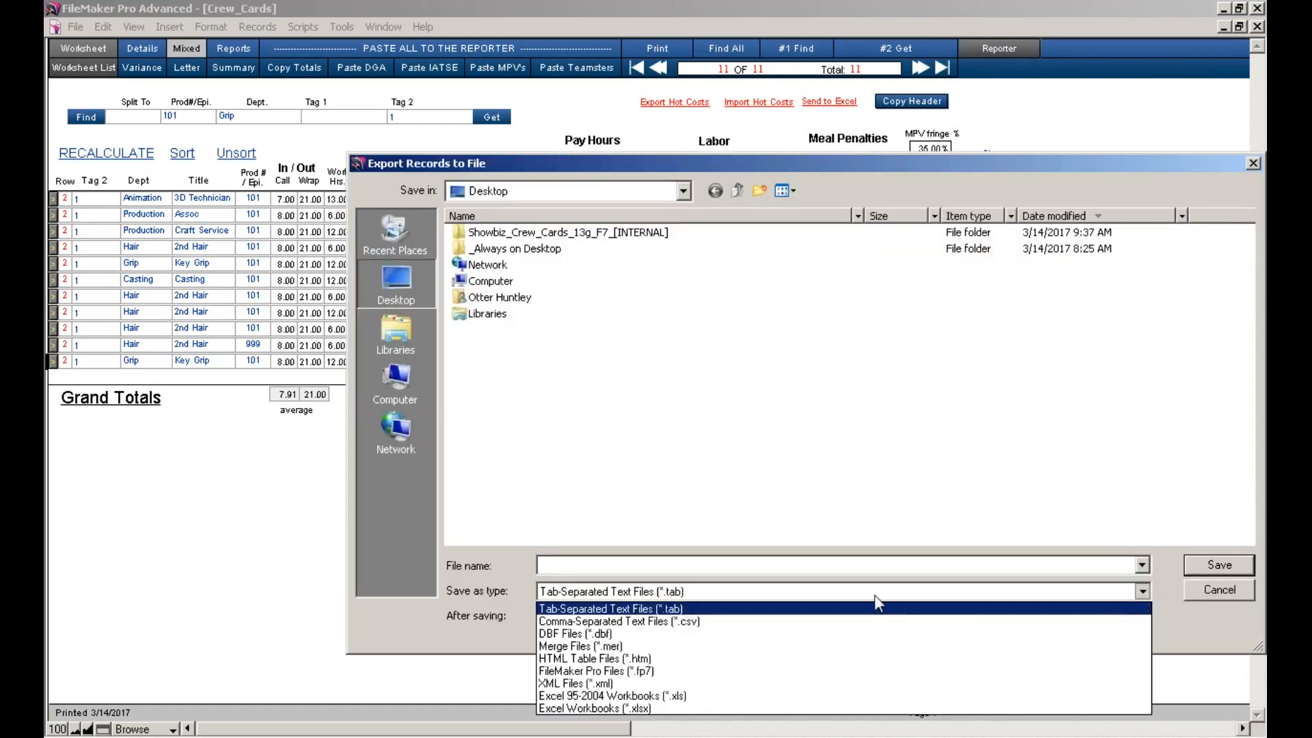
click(682, 672)
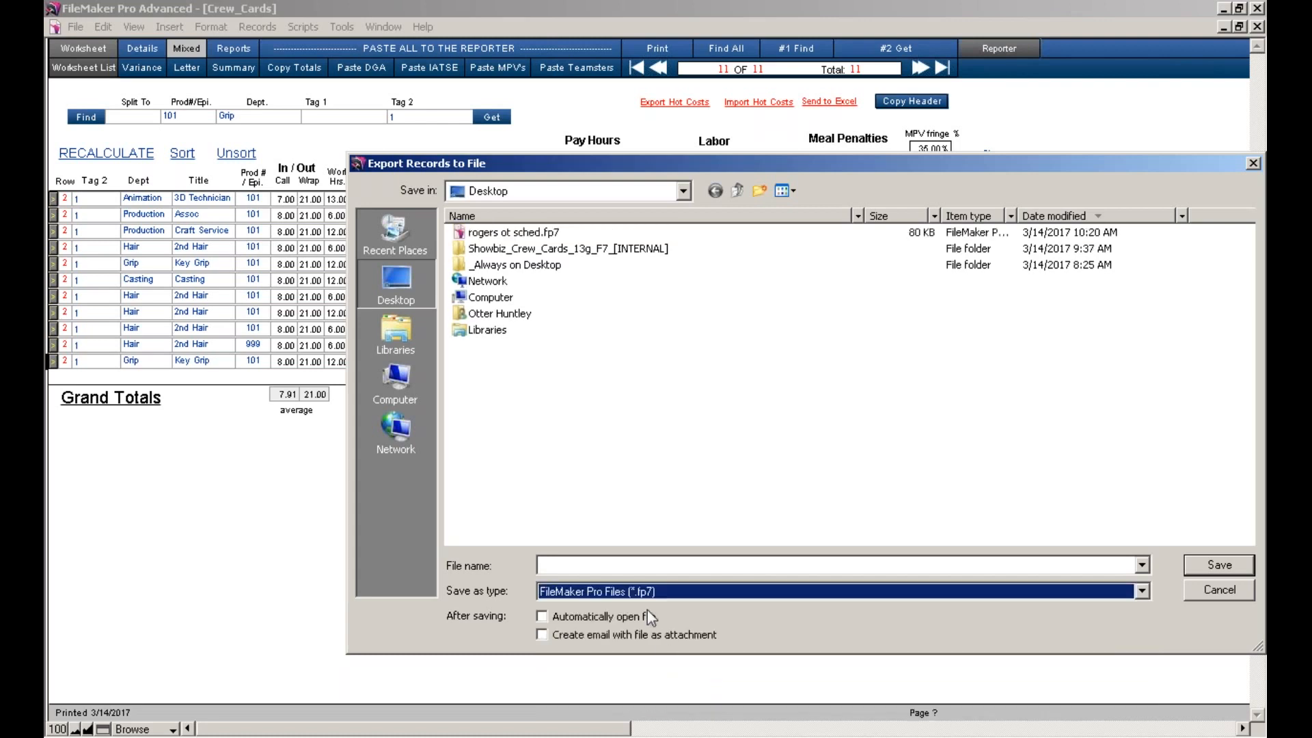
- Name the hot costs export file HC 3-14-17 and save it to the Desktop
click(603, 567)
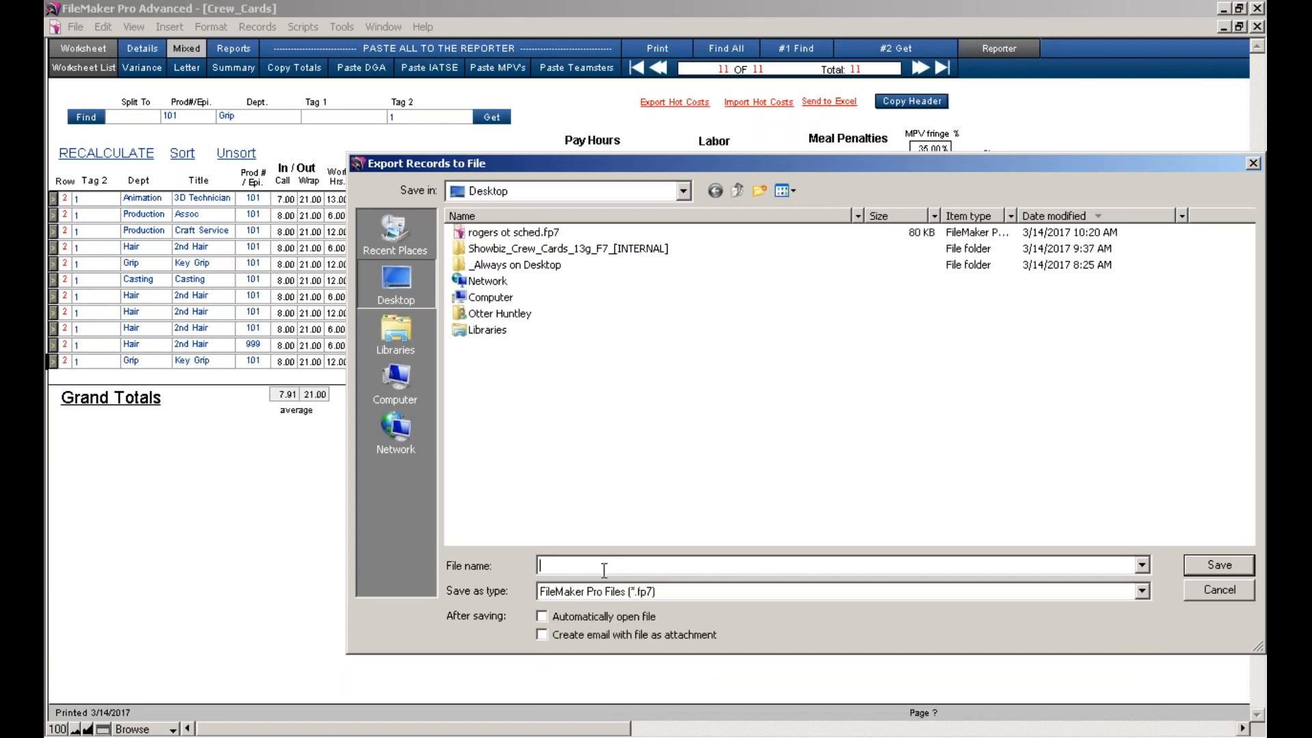
text(HC)
click(1262, 735)
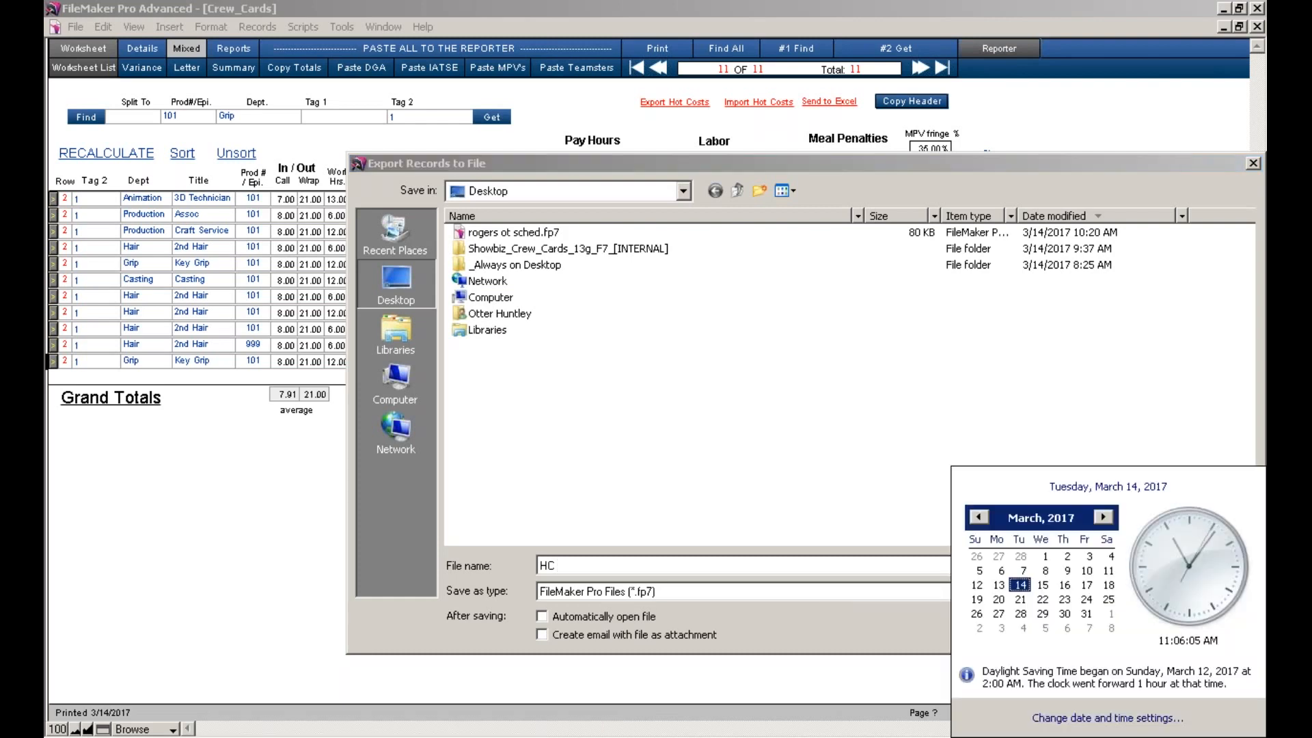
click(589, 562)
text(3-14-17)
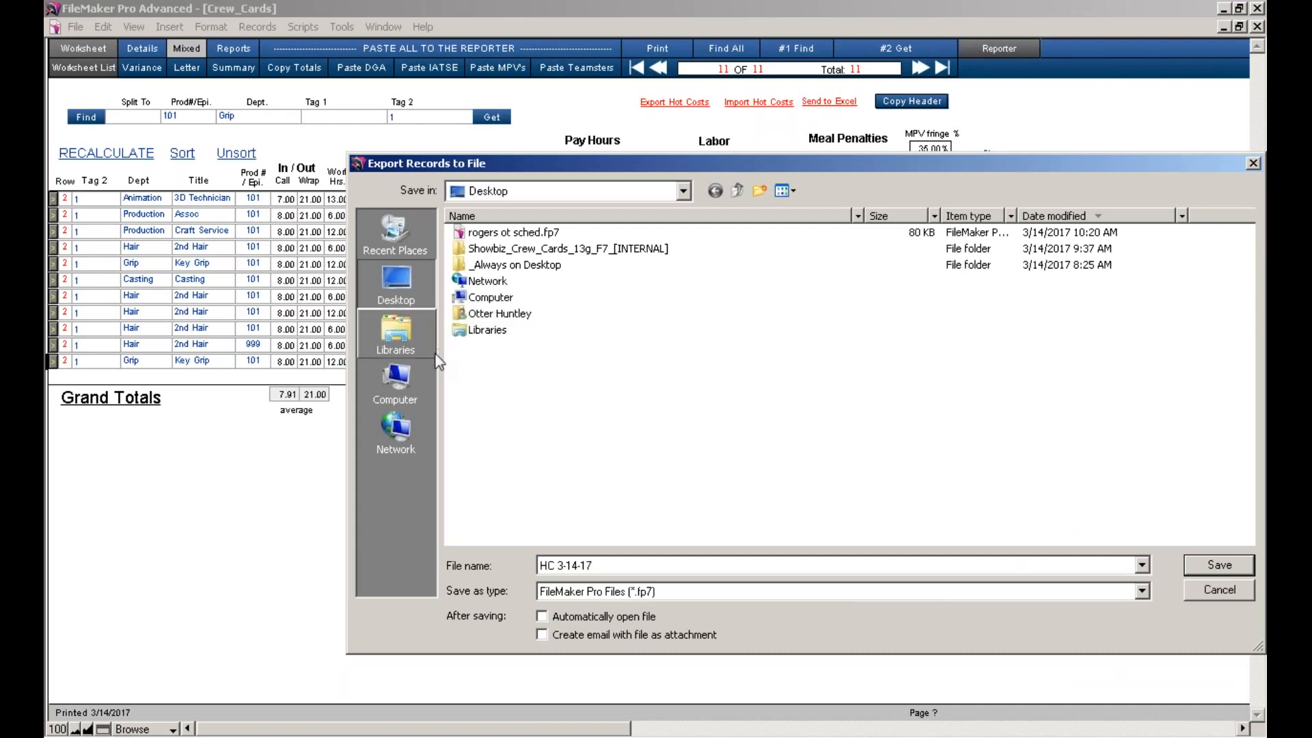
click(1226, 572)
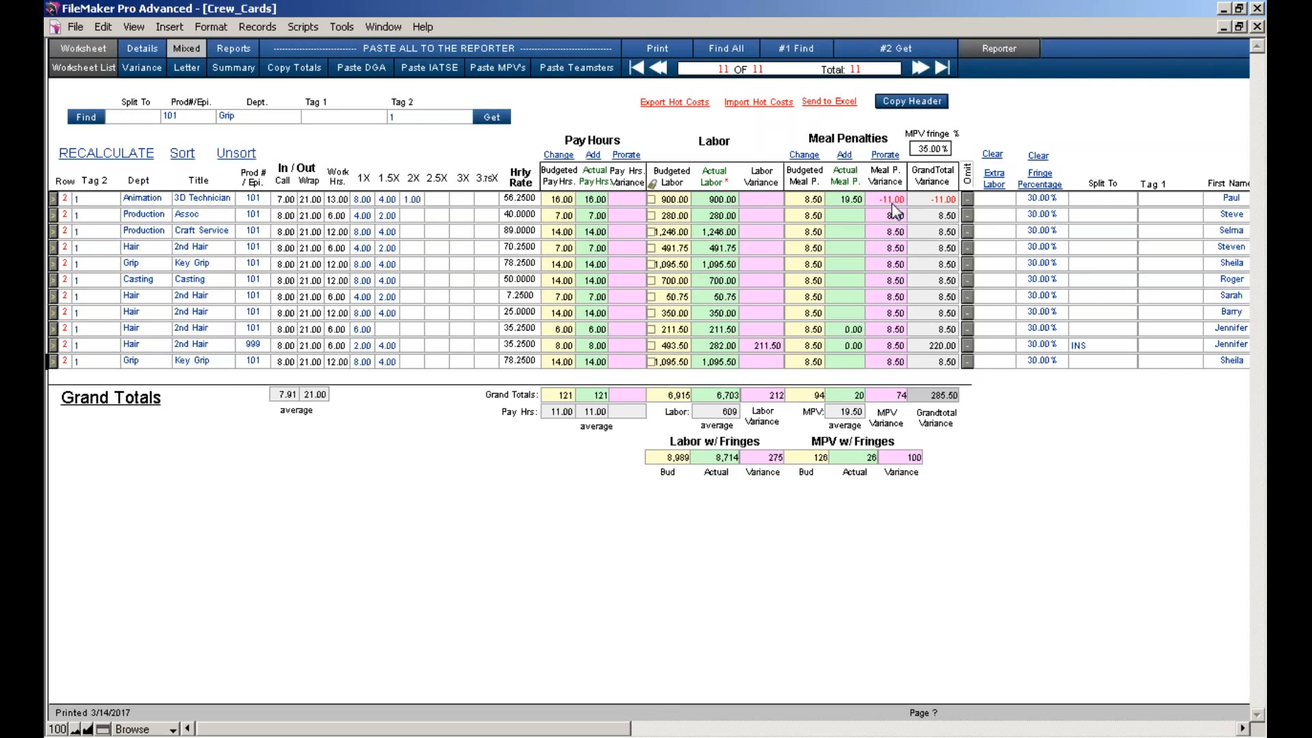
click(815, 201)
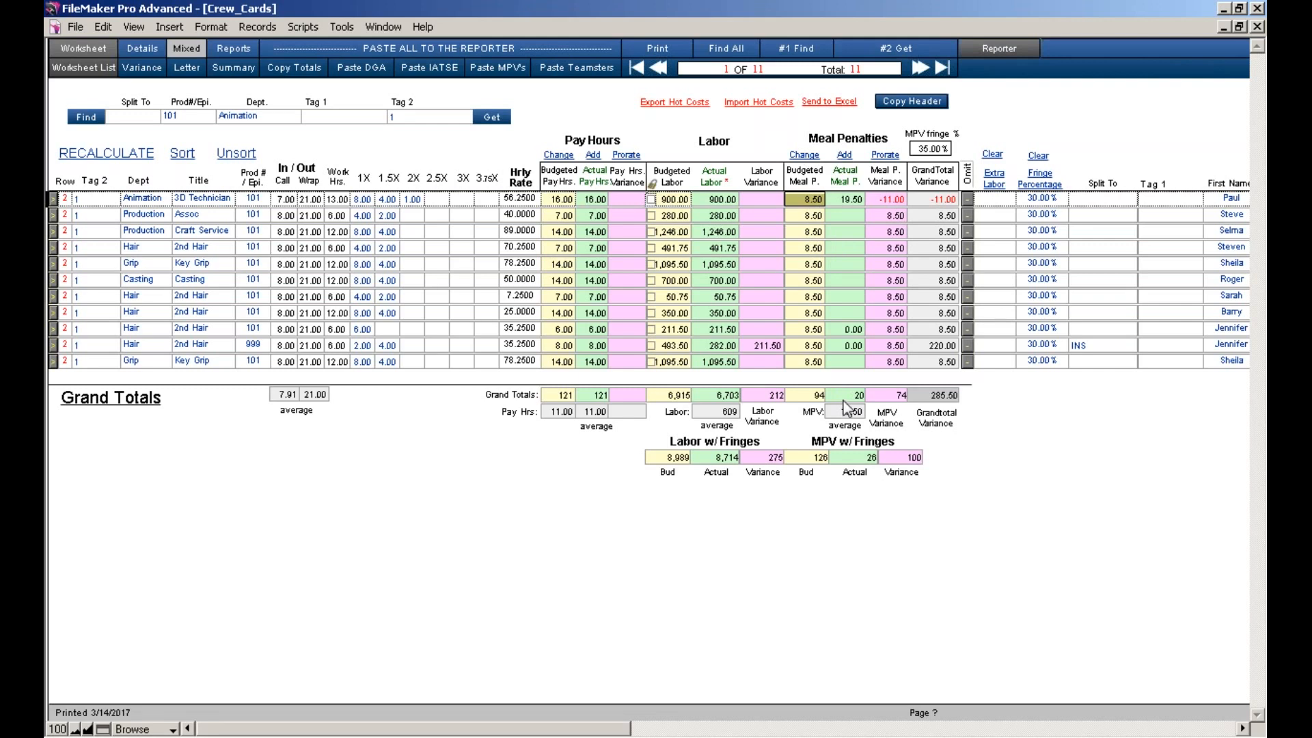
click(1058, 448)
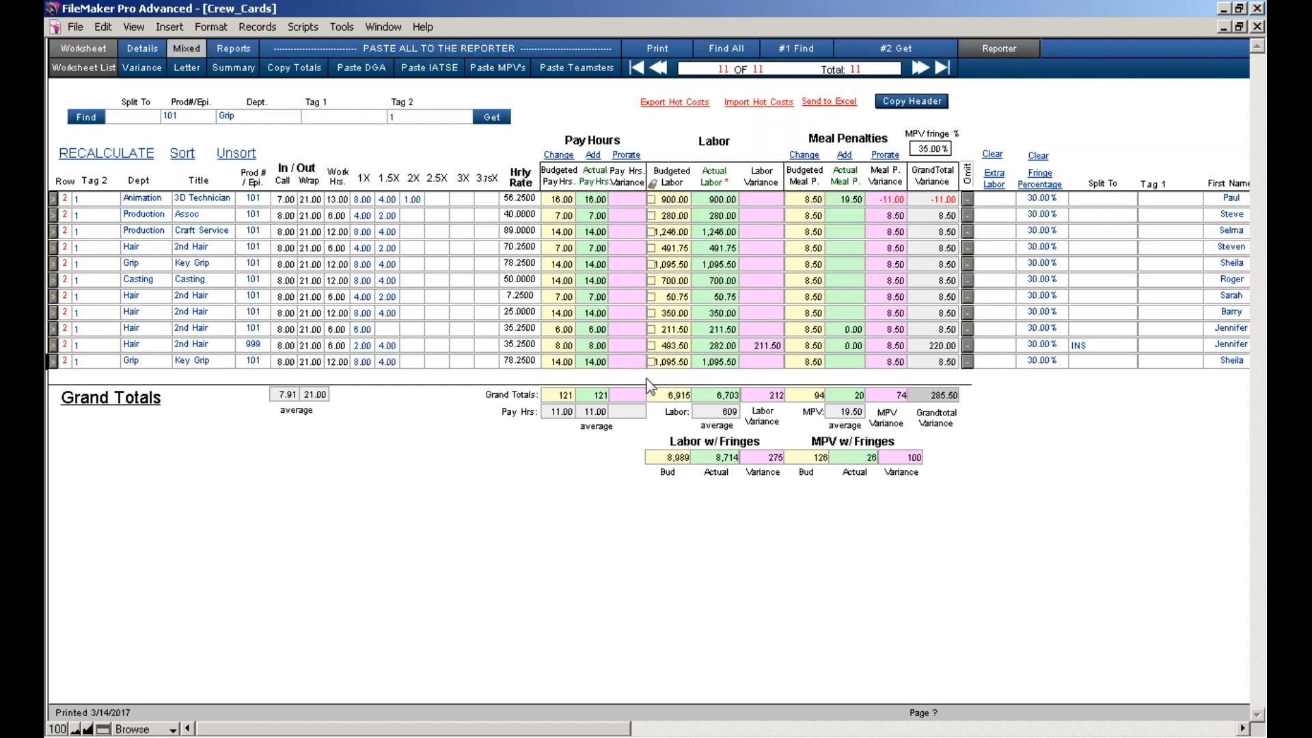
click(652, 199)
click(627, 615)
click(106, 47)
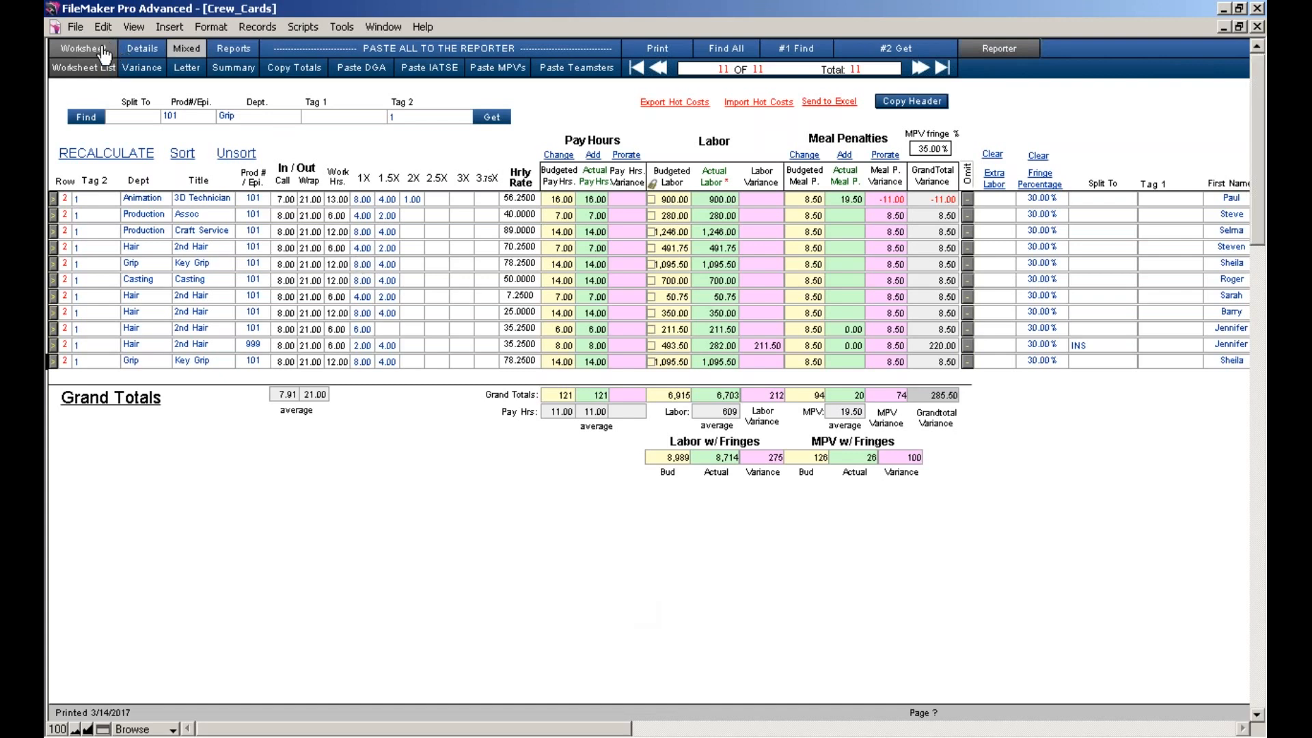
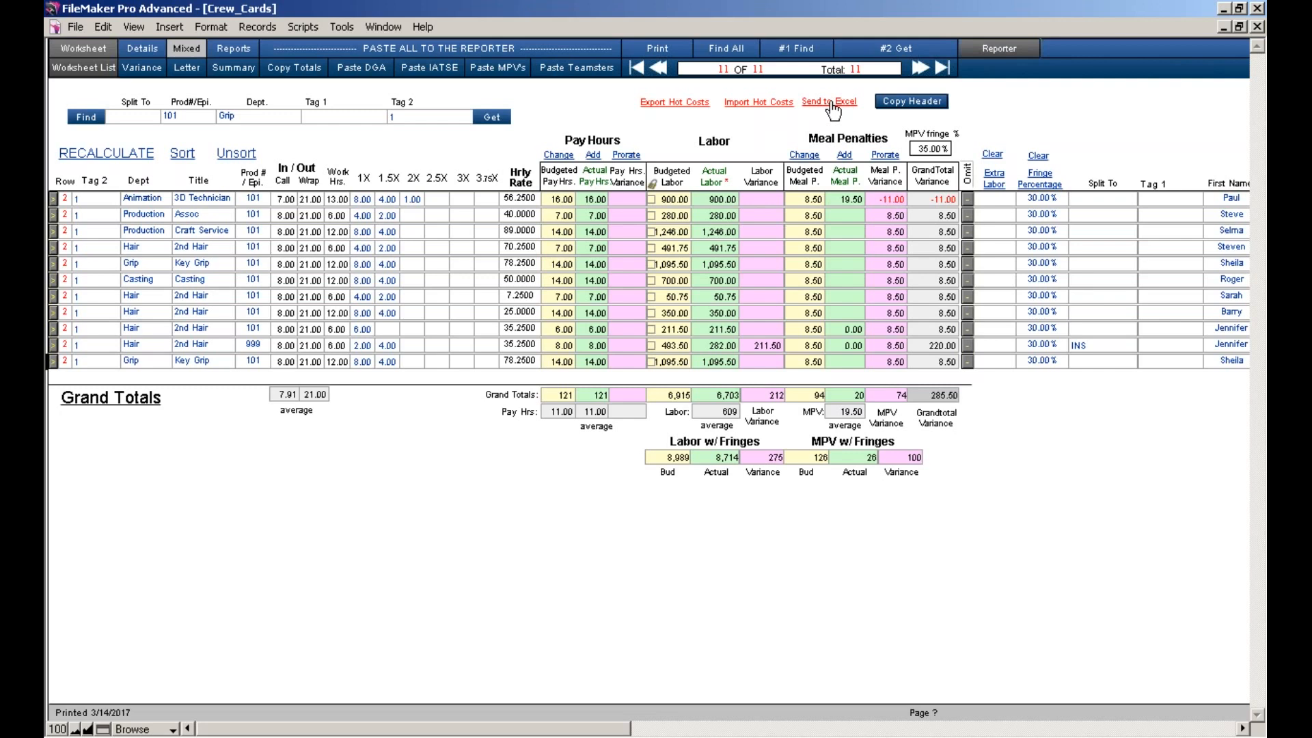
- Bring up the Save/Send Records As format choices for the hot cost records
click(75, 27)
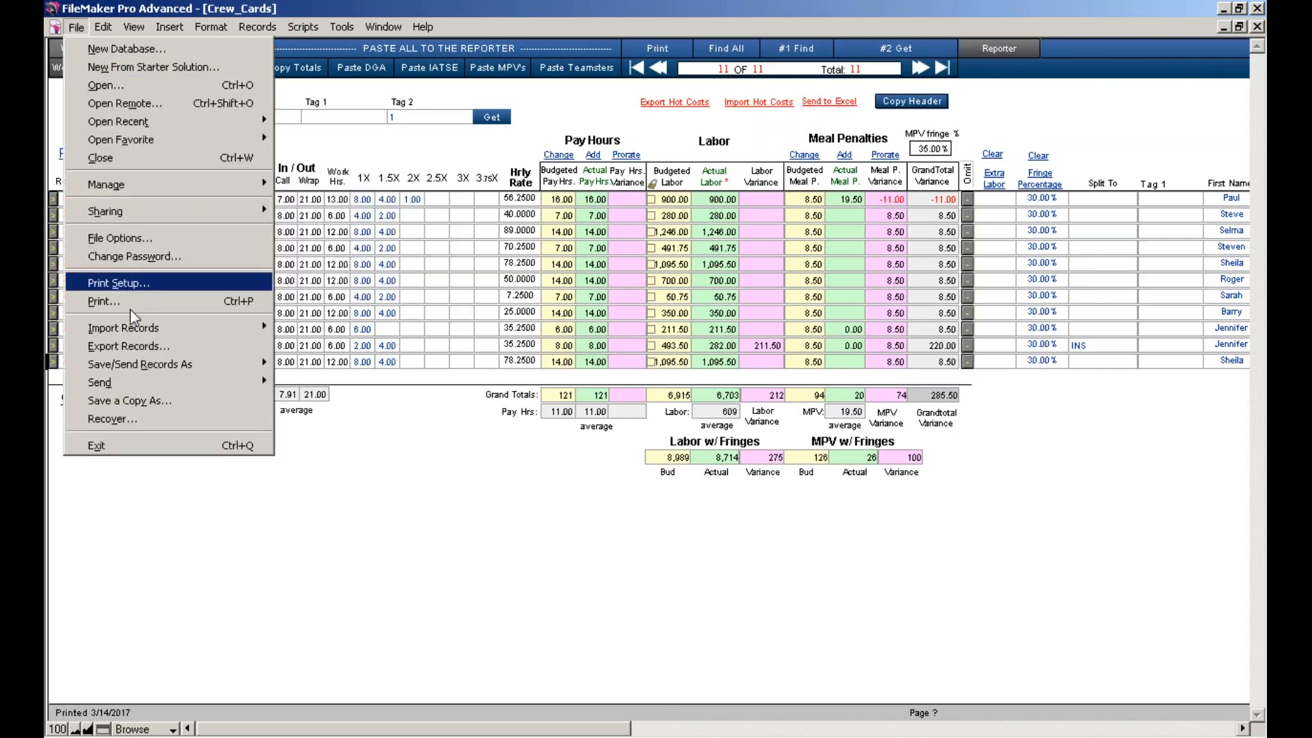
mouse_move(132, 363)
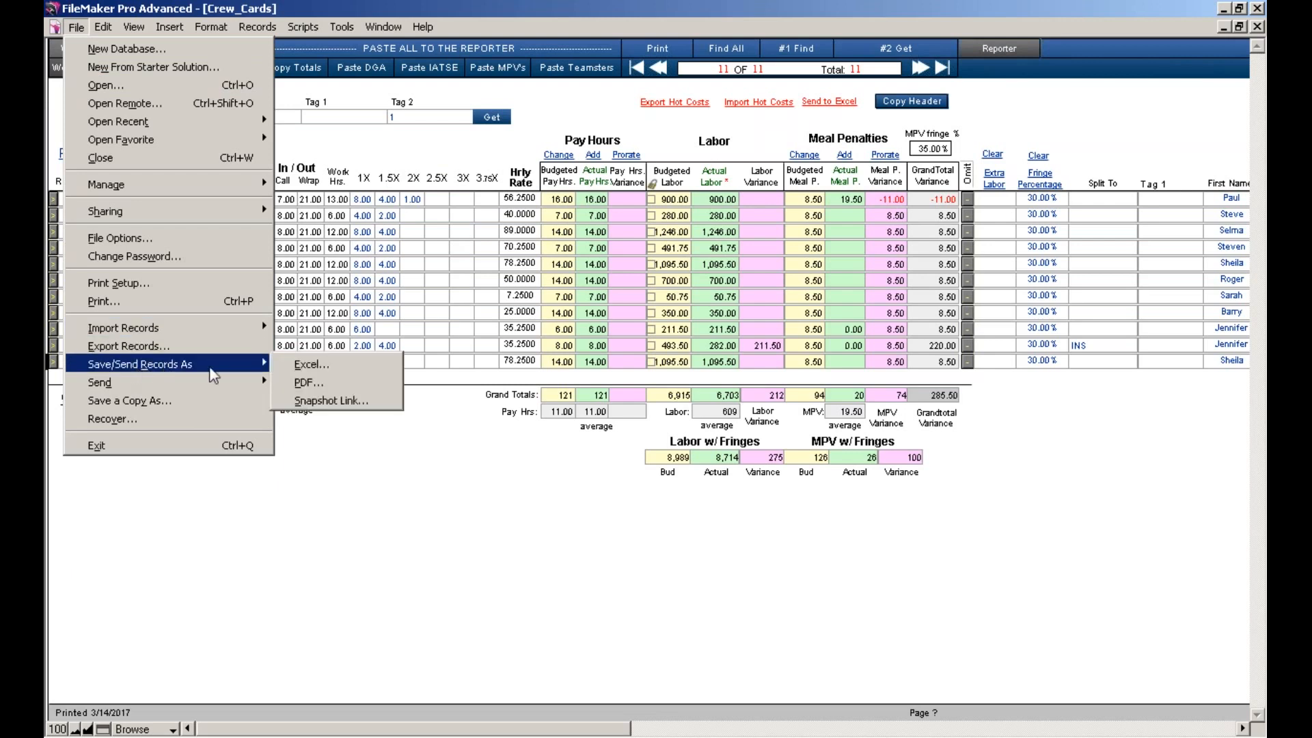
- Try to send the worksheet records to an Excel file
click(486, 546)
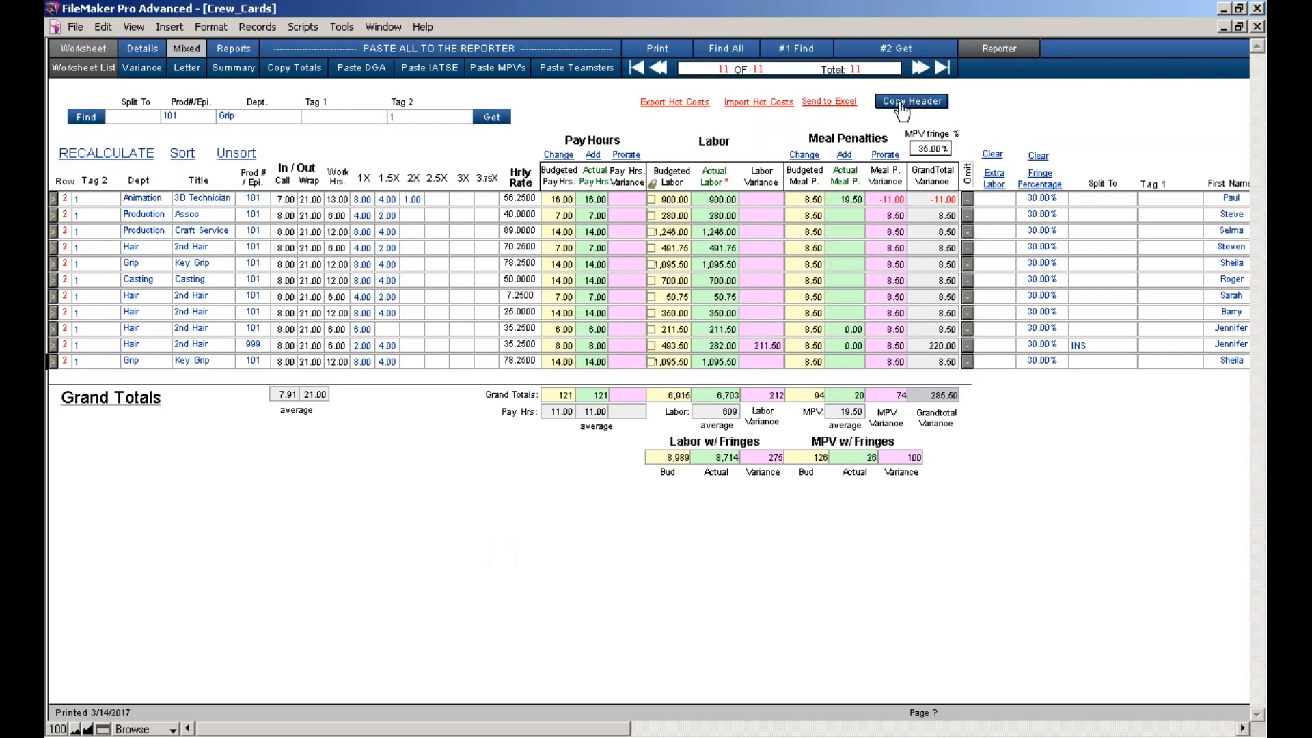
click(829, 103)
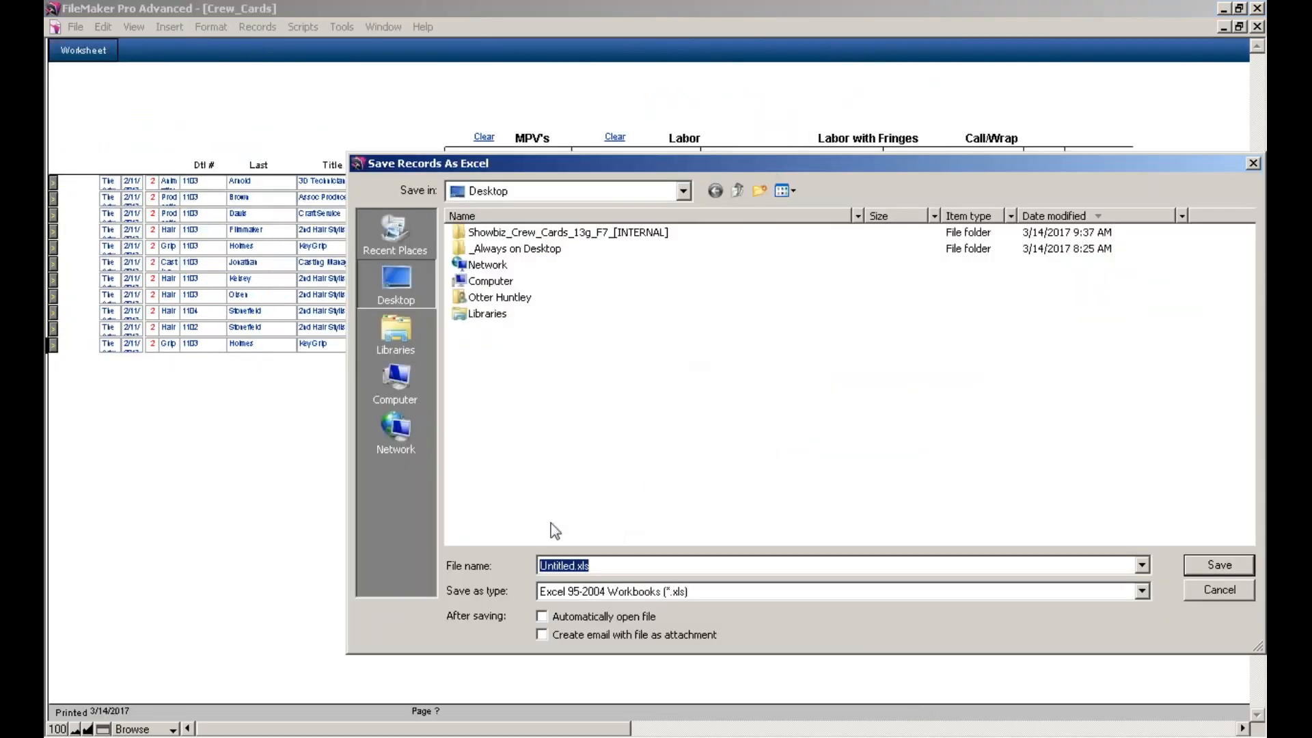
click(1211, 580)
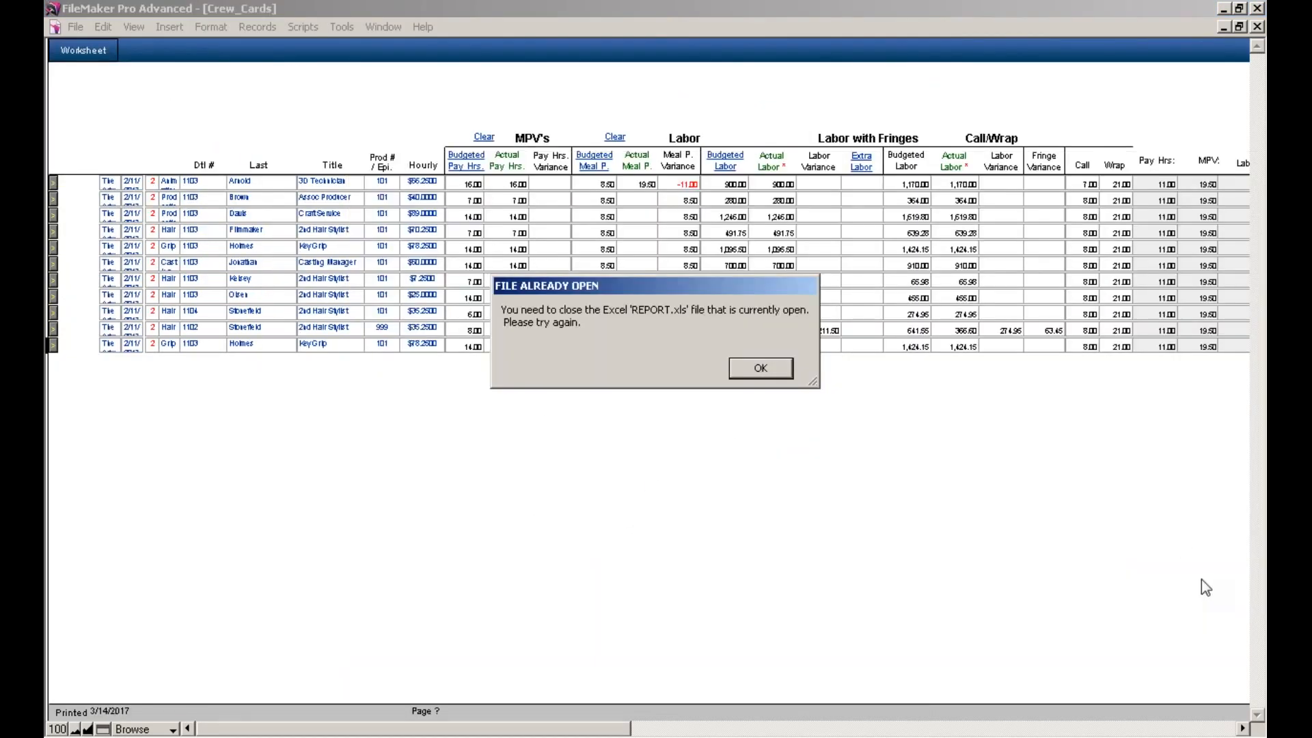
click(760, 368)
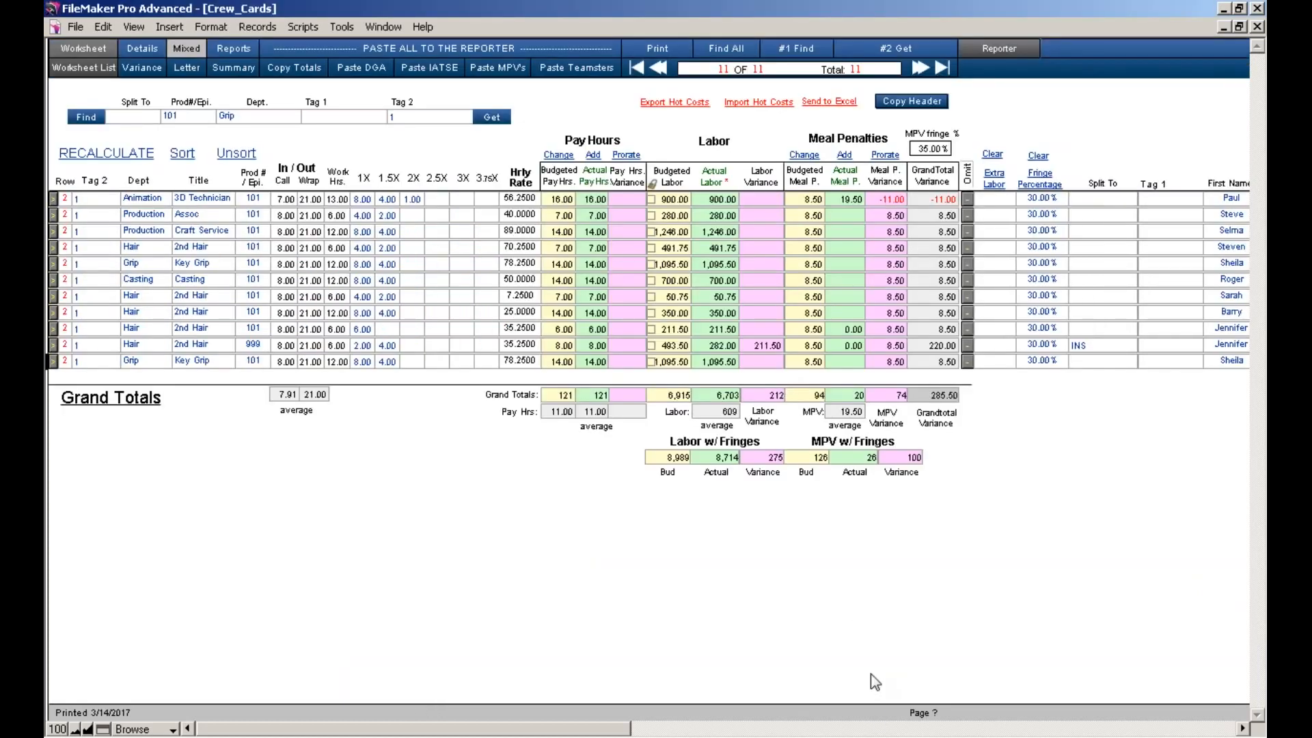
- Copy the worksheet header, and preview the summary hot cost report by department before returning to the reports list
click(906, 100)
click(228, 51)
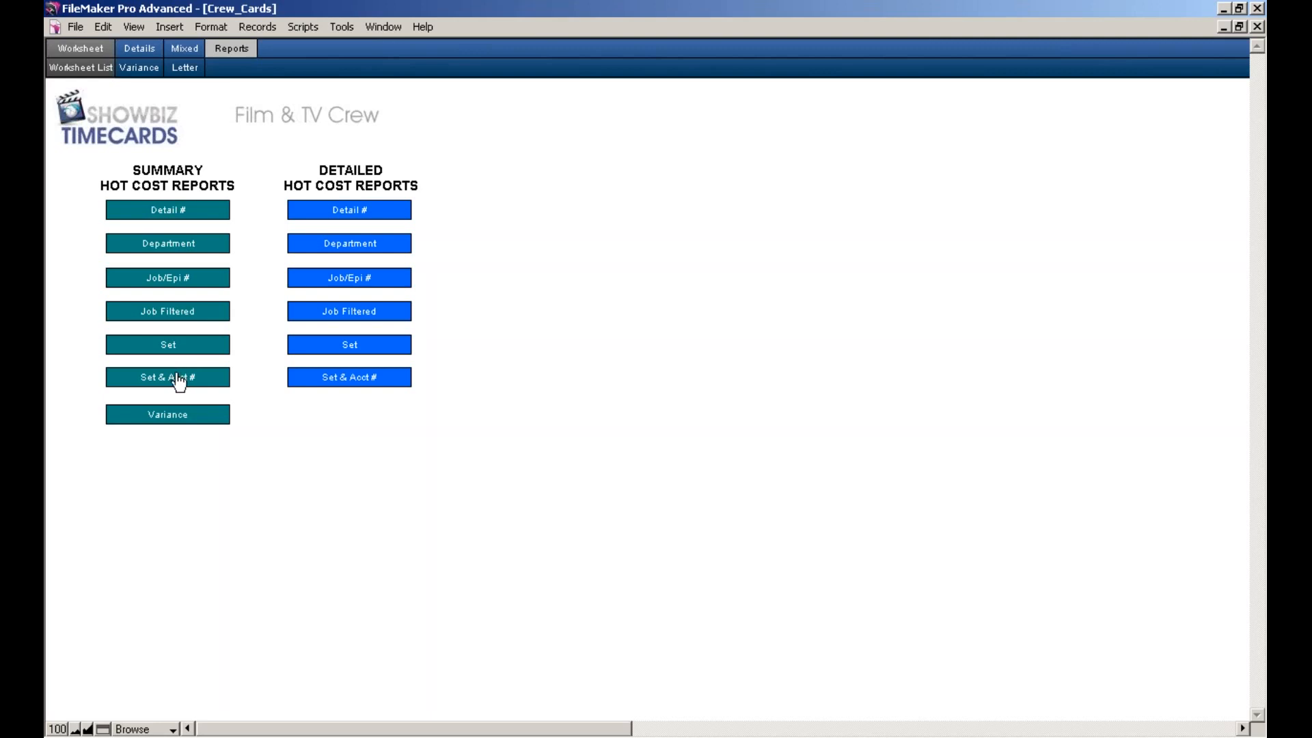
click(183, 424)
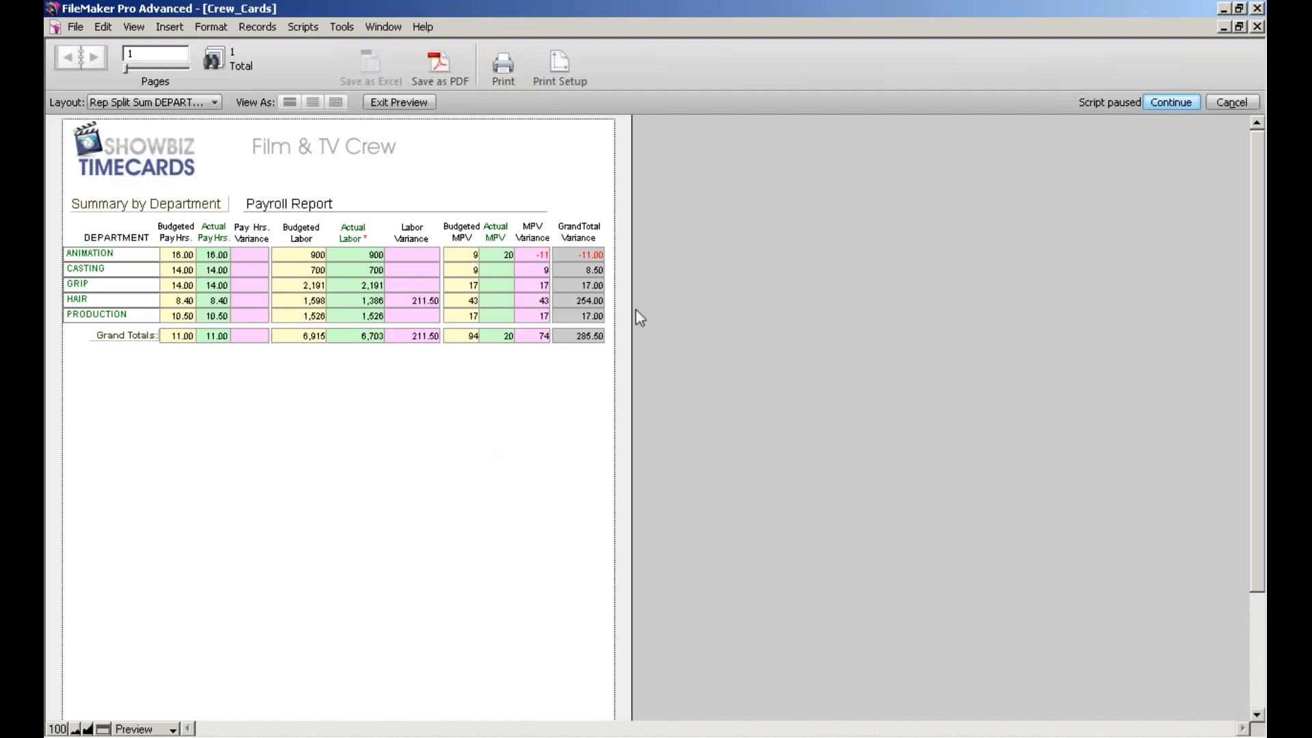
click(1221, 102)
click(117, 127)
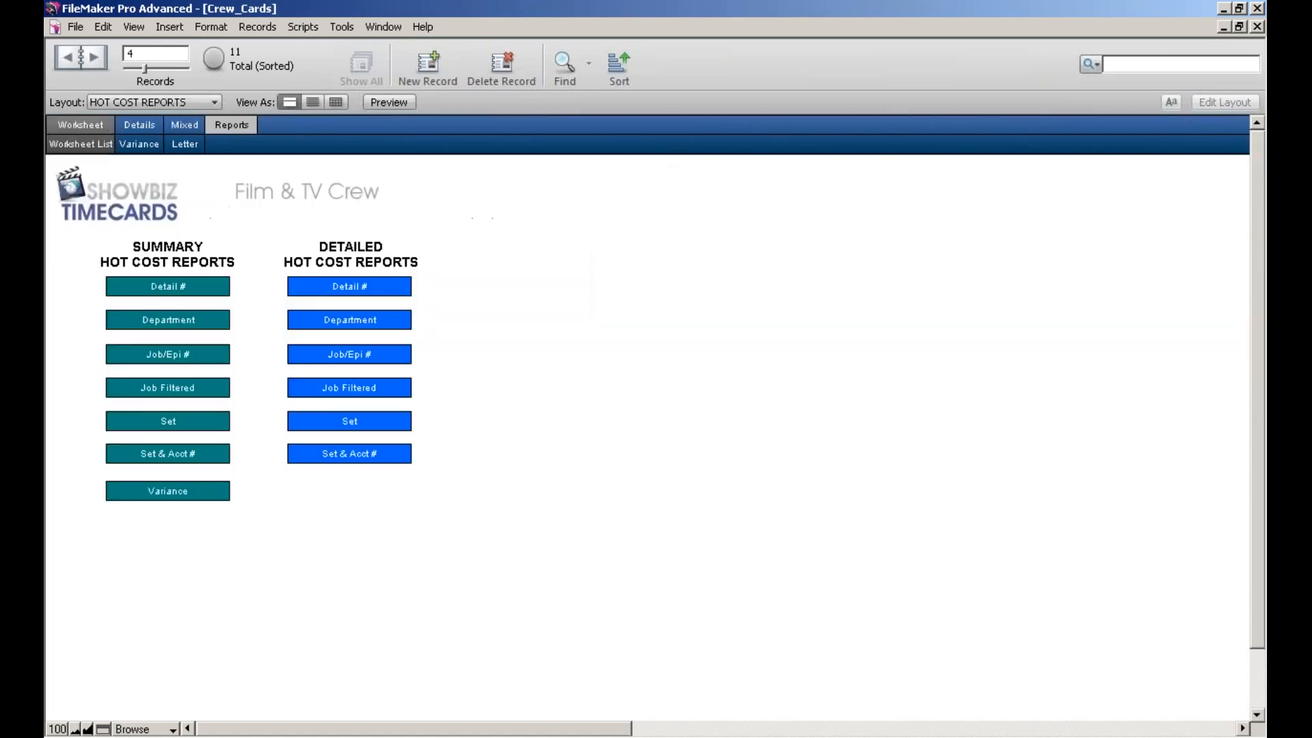
- Unsort and re-sort the Mixed worksheet by department, and review the department totals and grand totals
click(185, 125)
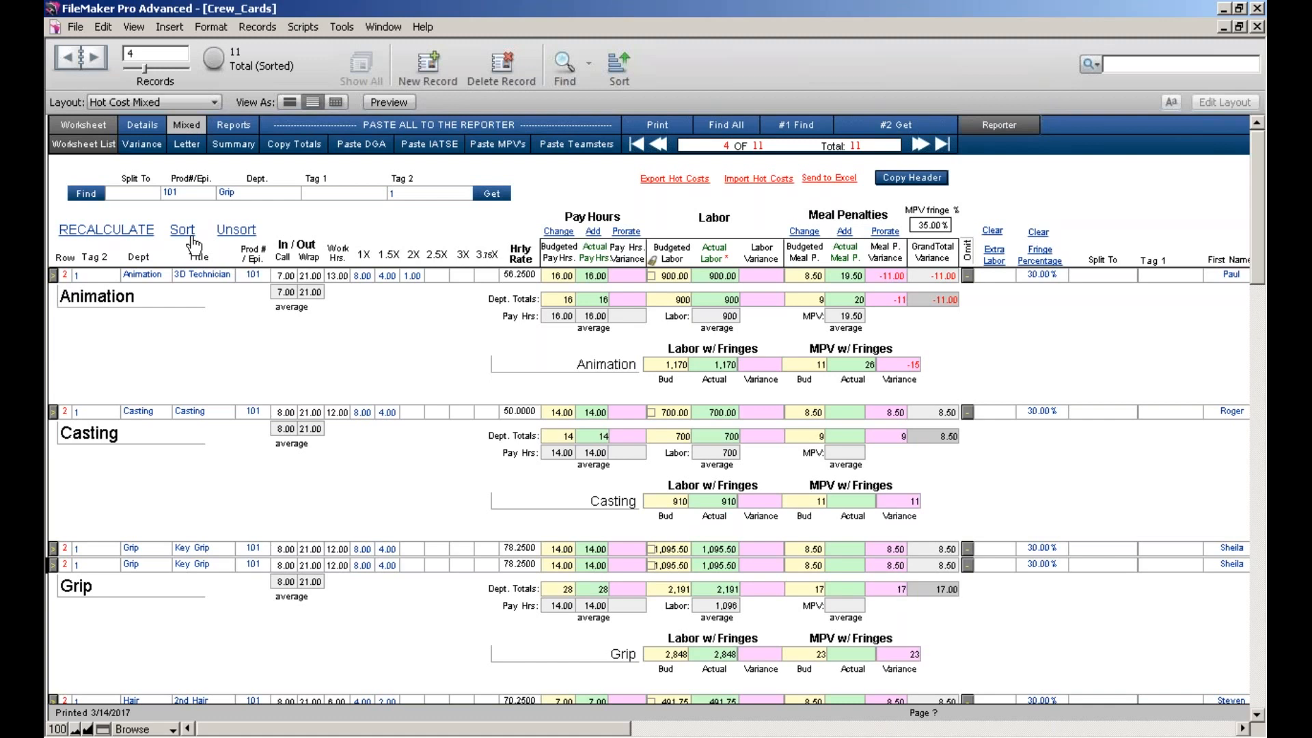
click(228, 232)
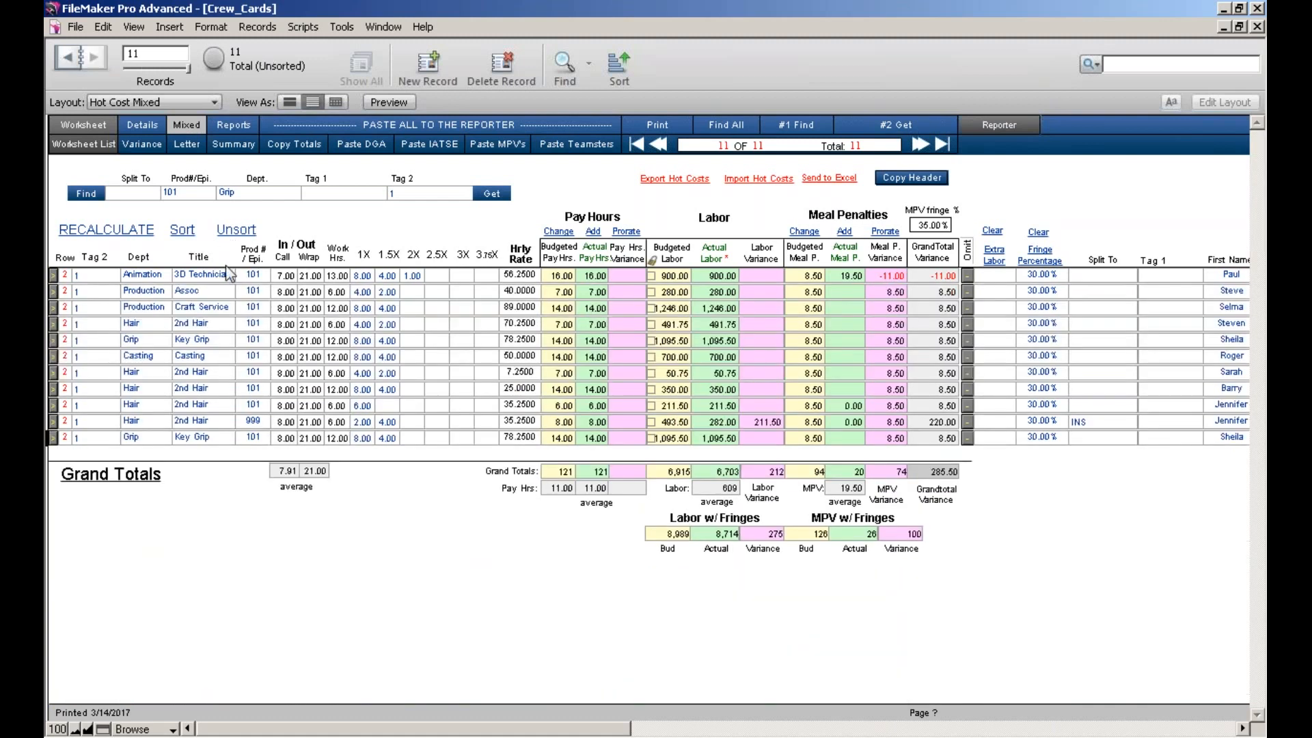
click(188, 233)
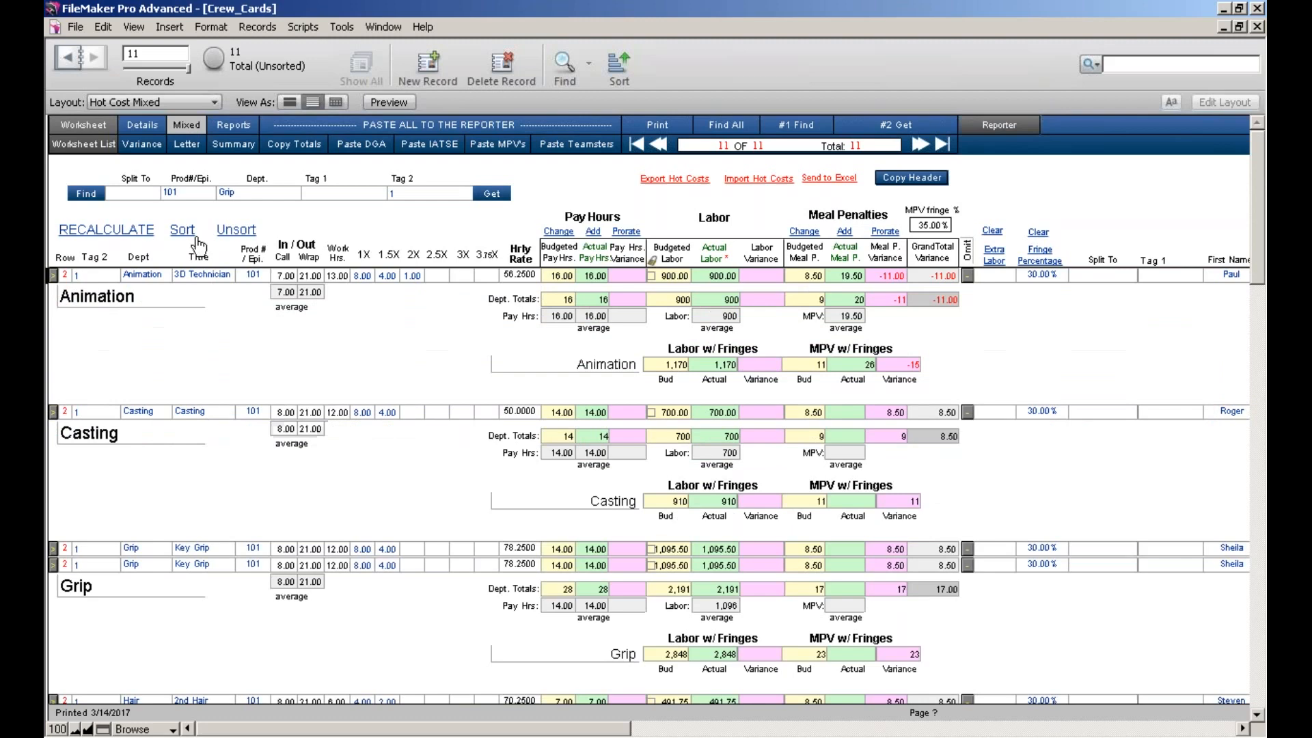
scroll(626, 427, down, 10)
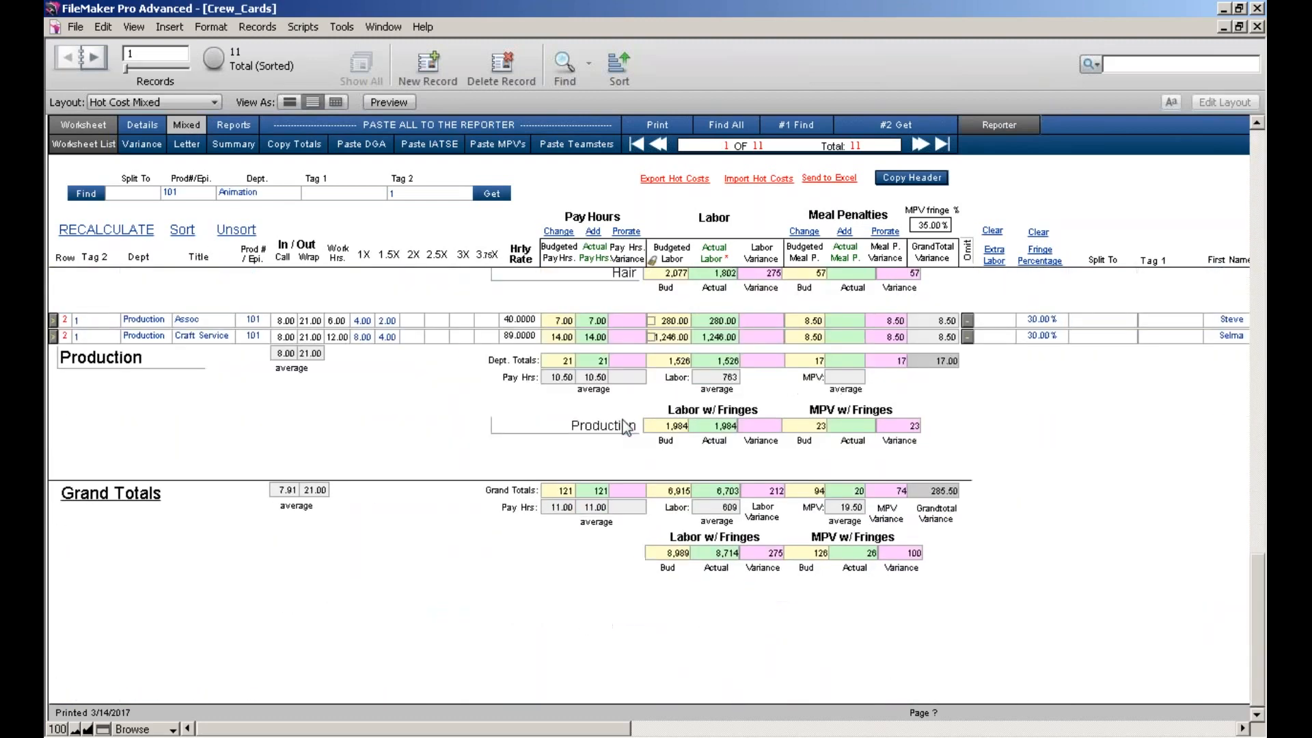
scroll(779, 555, up, 7)
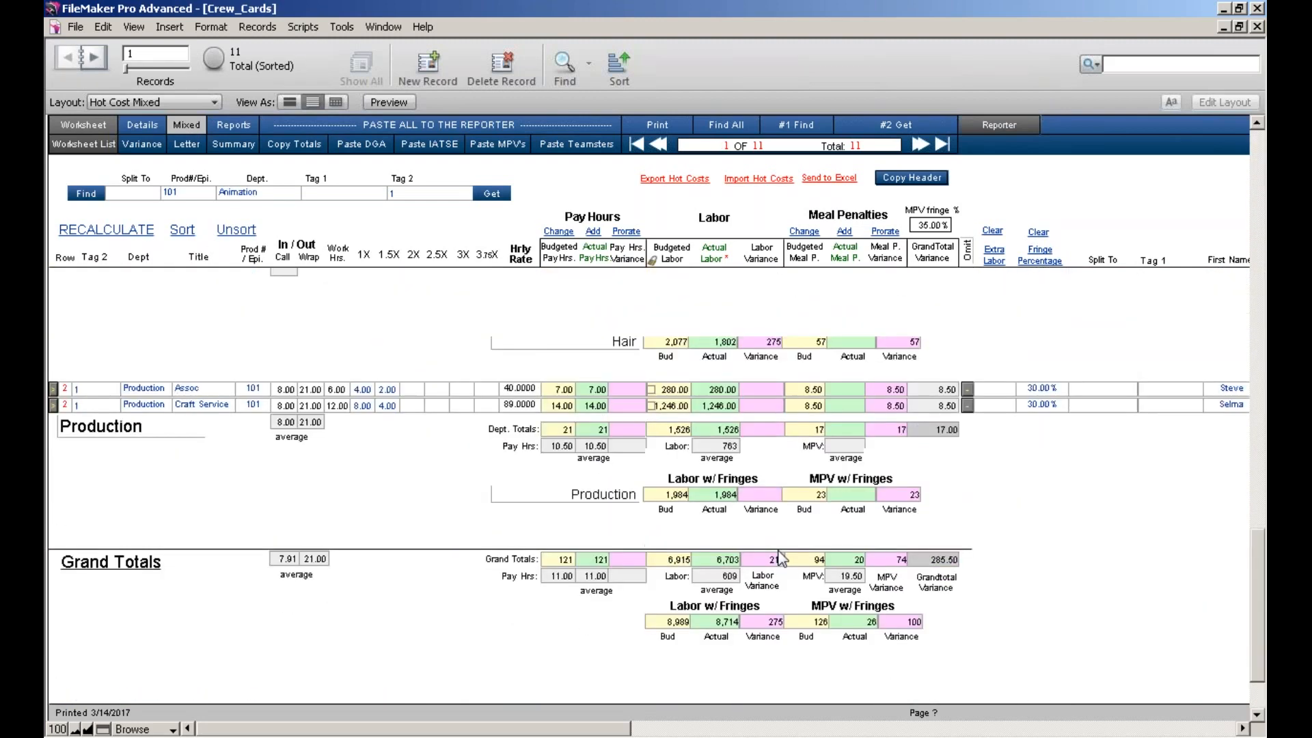
scroll(779, 555, up, 2)
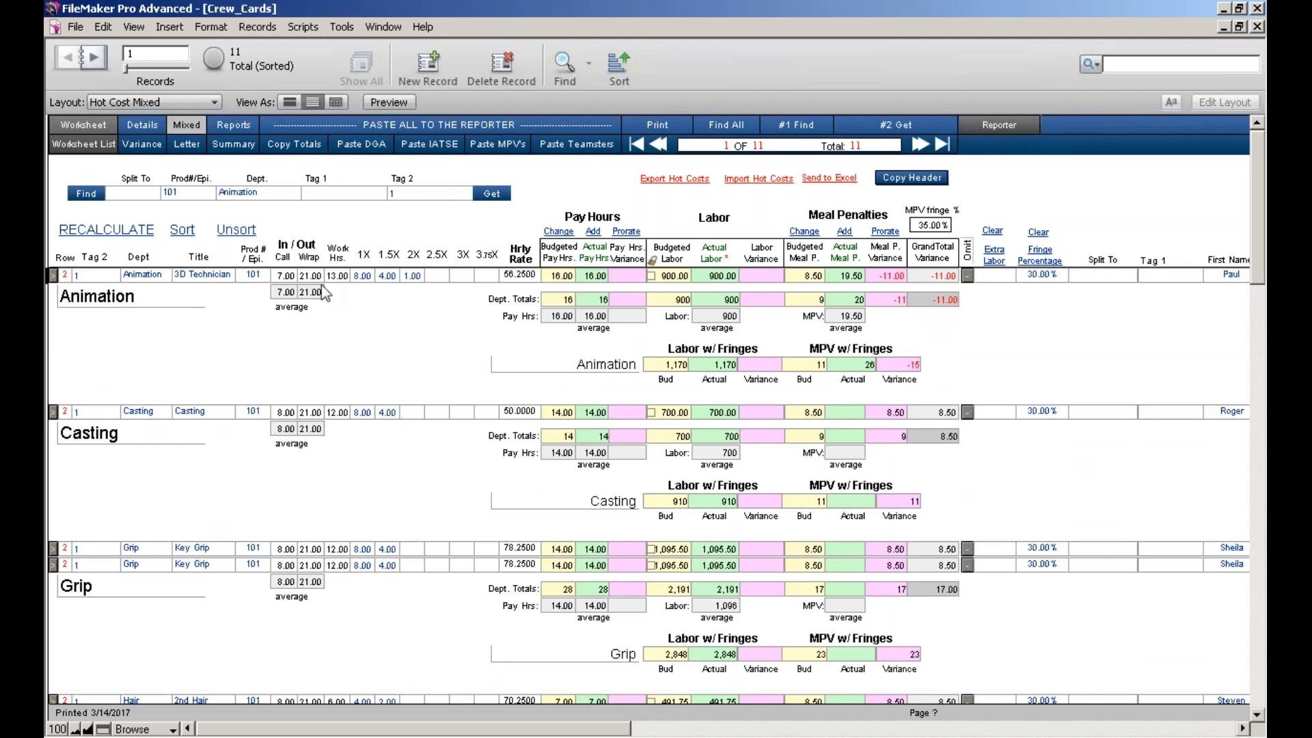
- View the worksheet in the Letter layout, and open the detailed hot cost report by Detail #
click(194, 147)
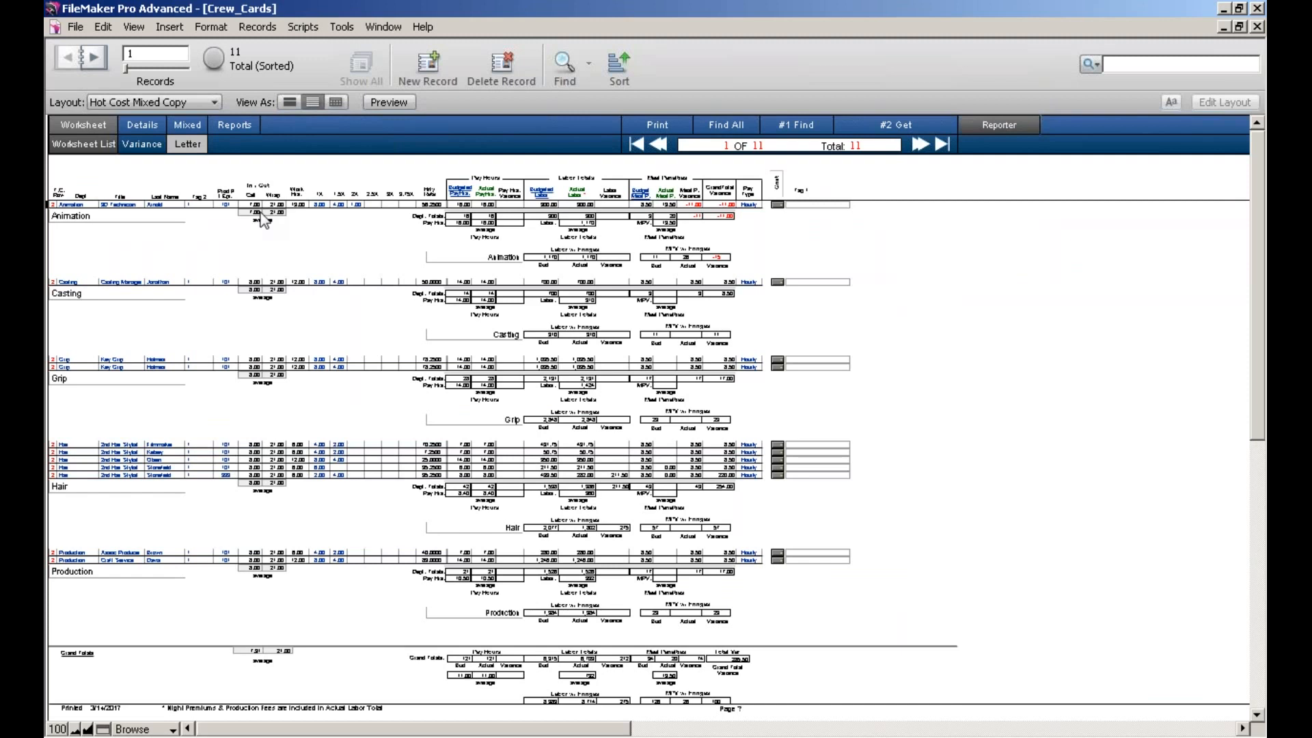
click(179, 127)
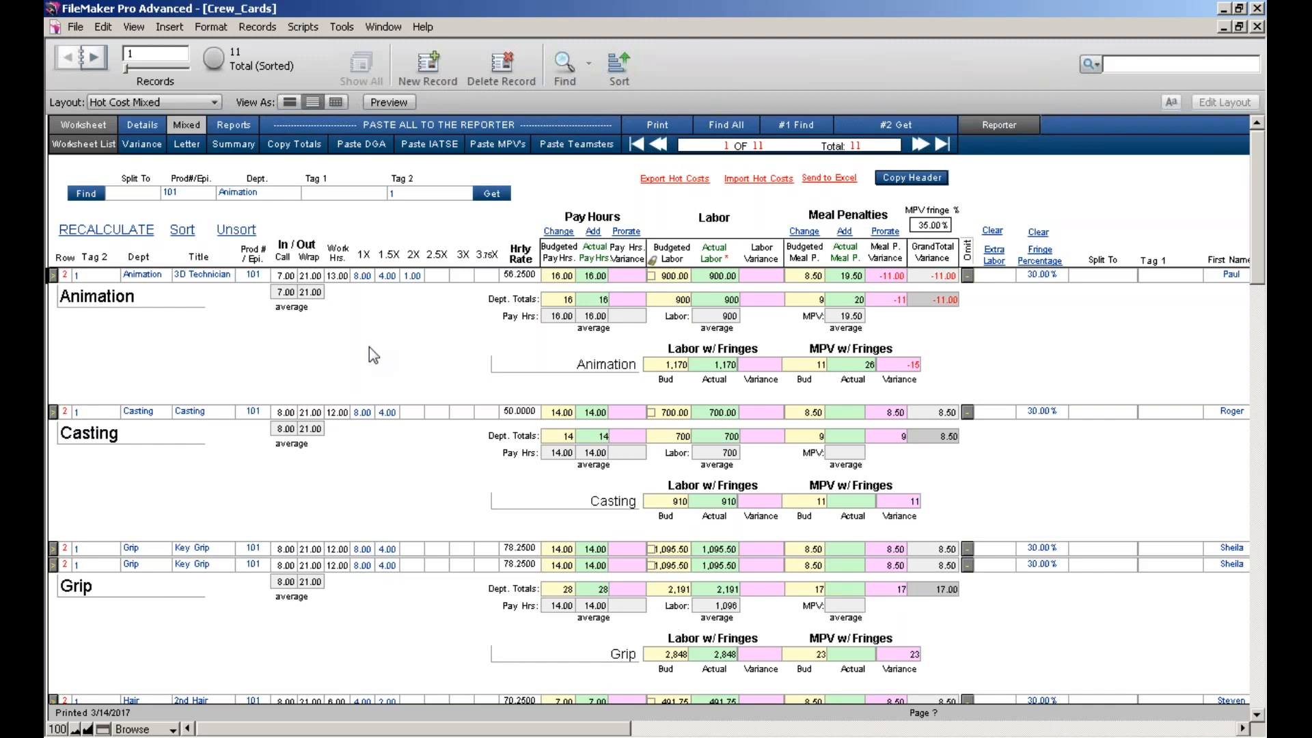
click(241, 130)
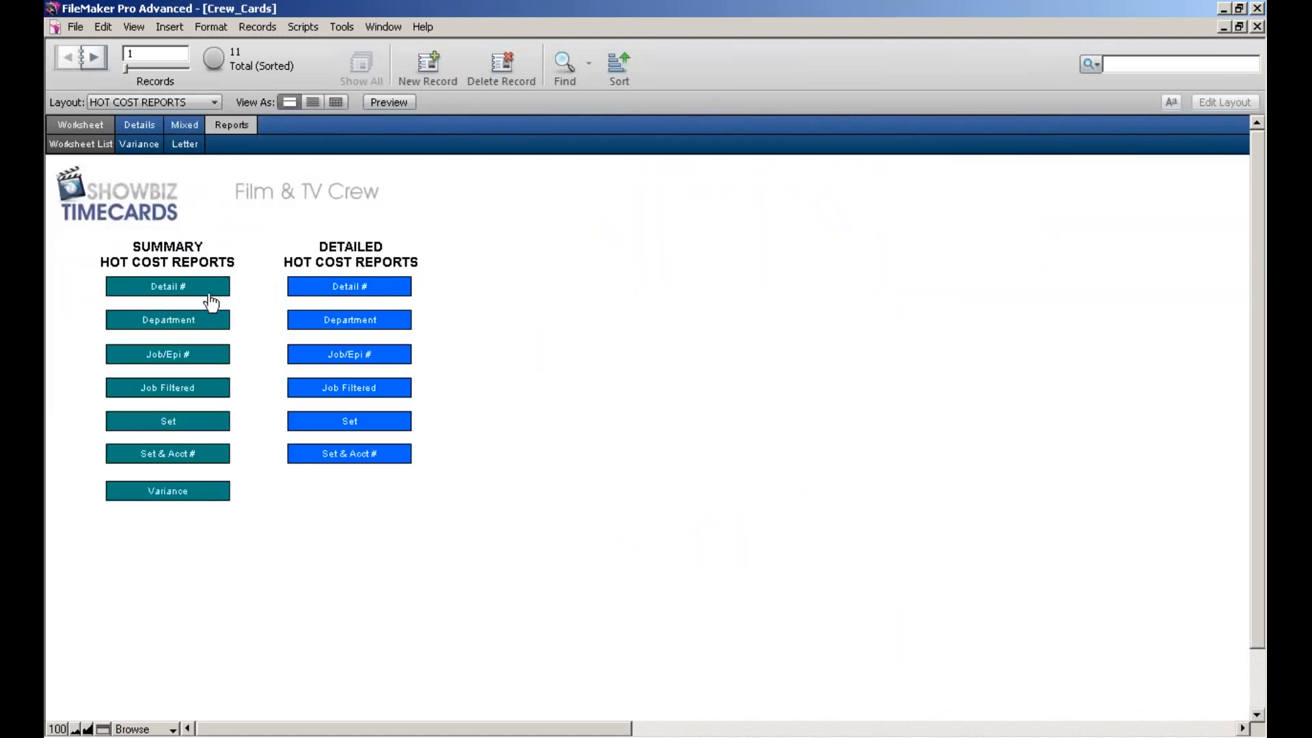
click(334, 290)
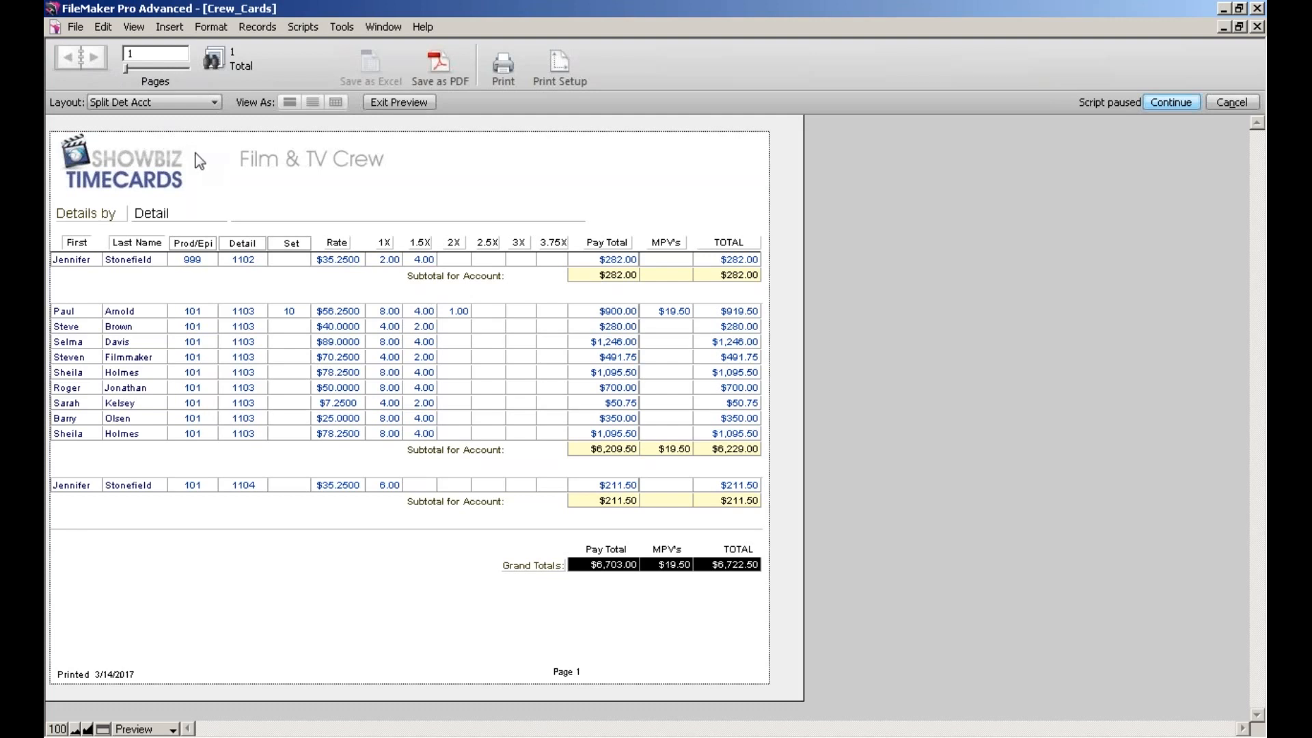
- Inspect the report's print options, including Records being browsed as the print scope, without printing
click(503, 65)
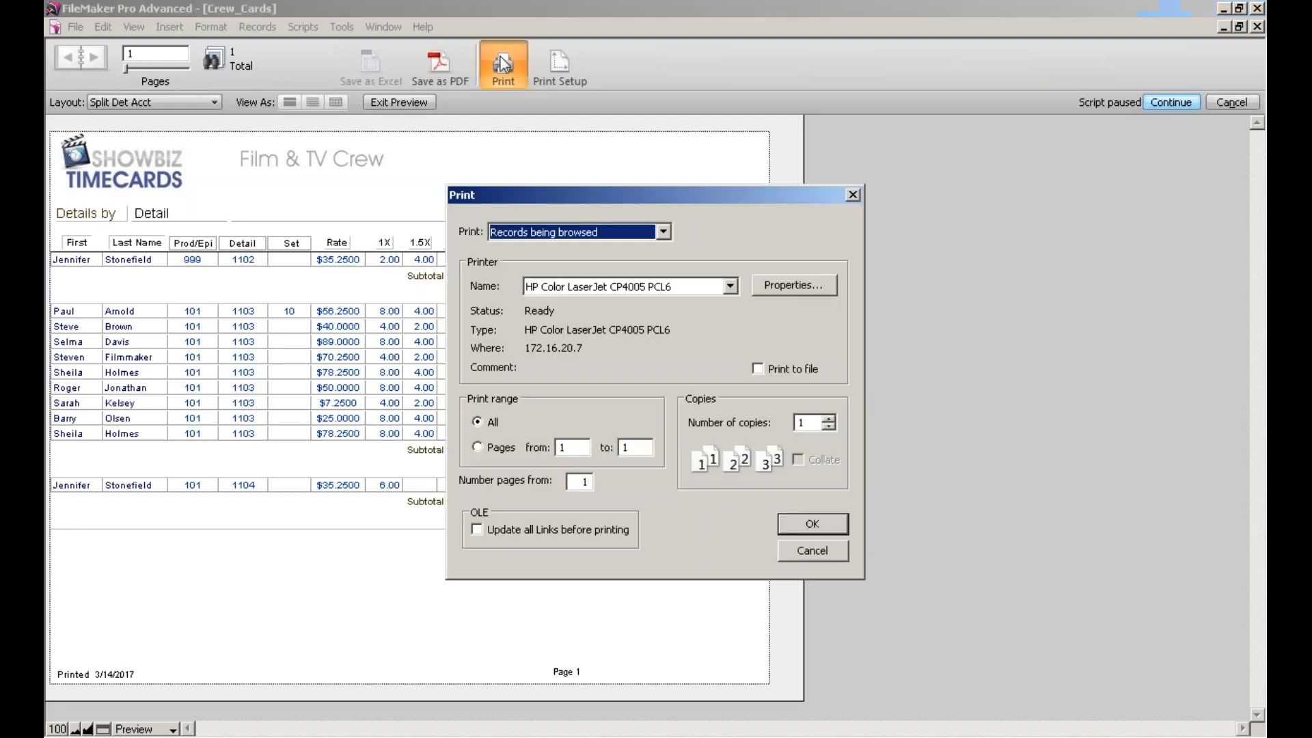
click(602, 232)
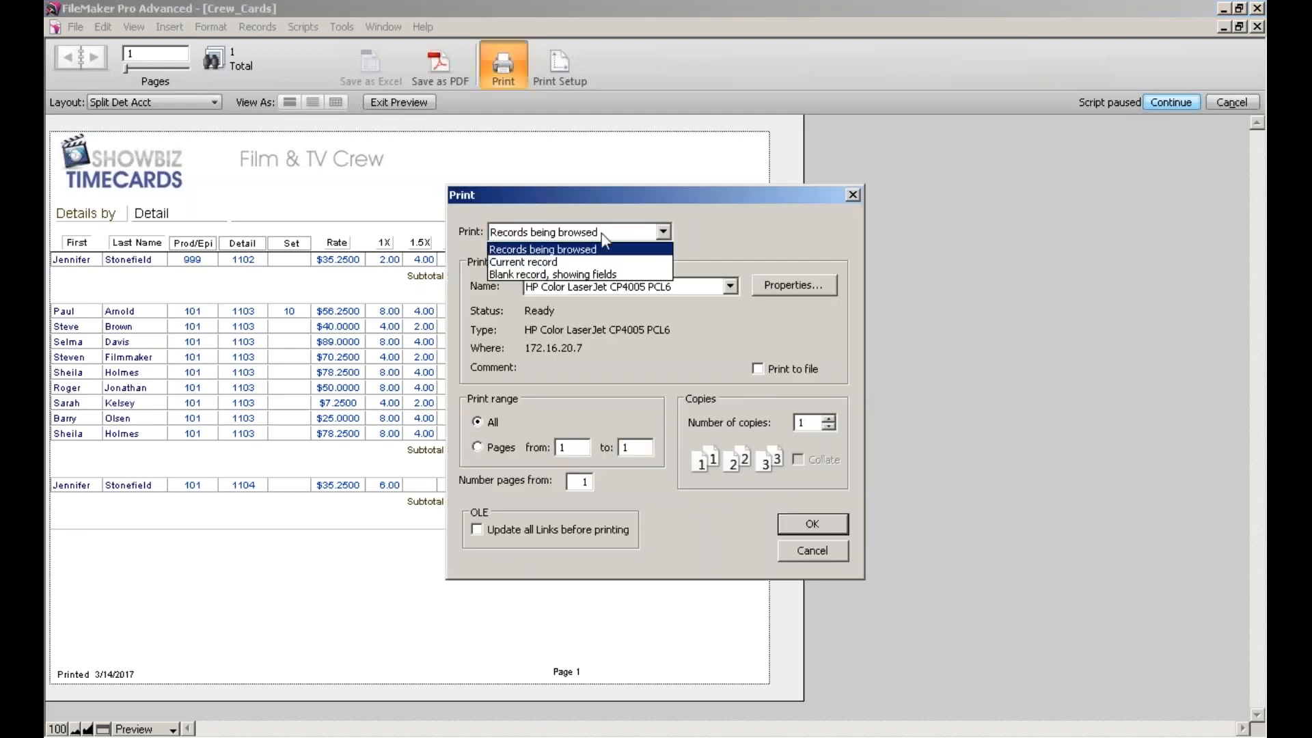
click(573, 254)
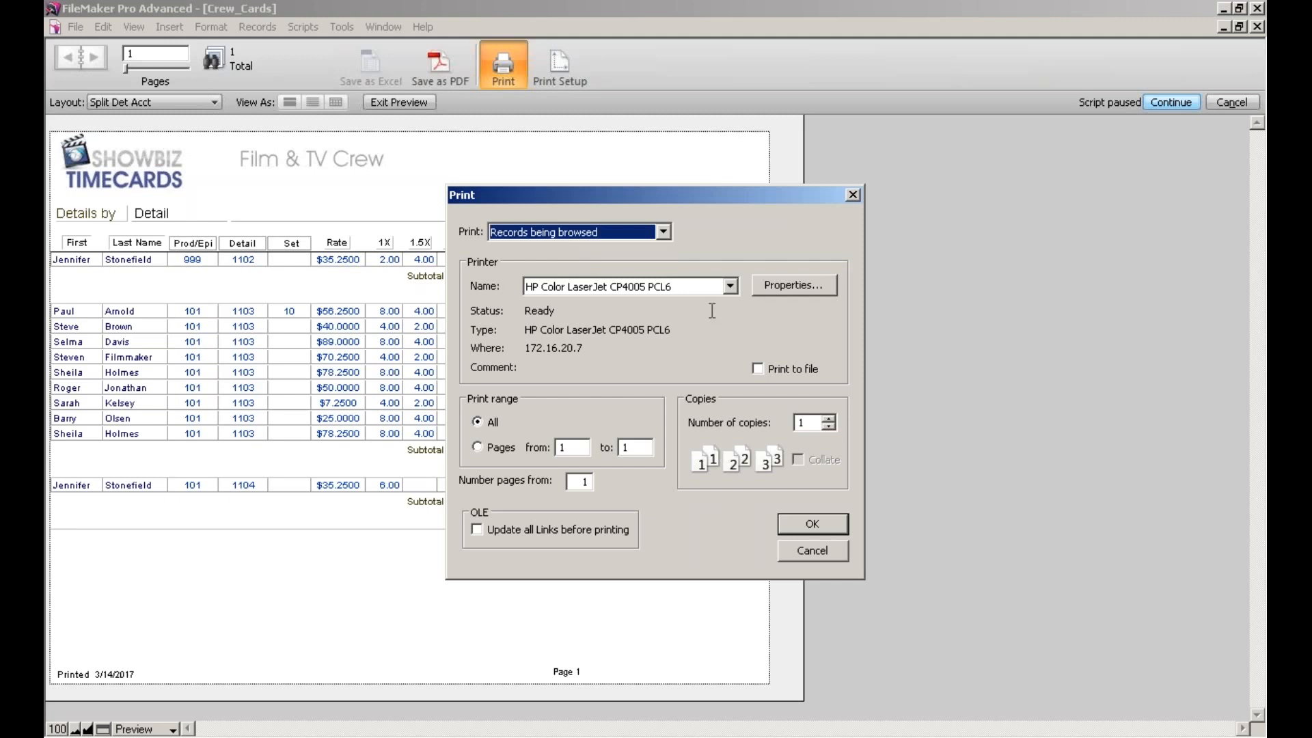
click(810, 550)
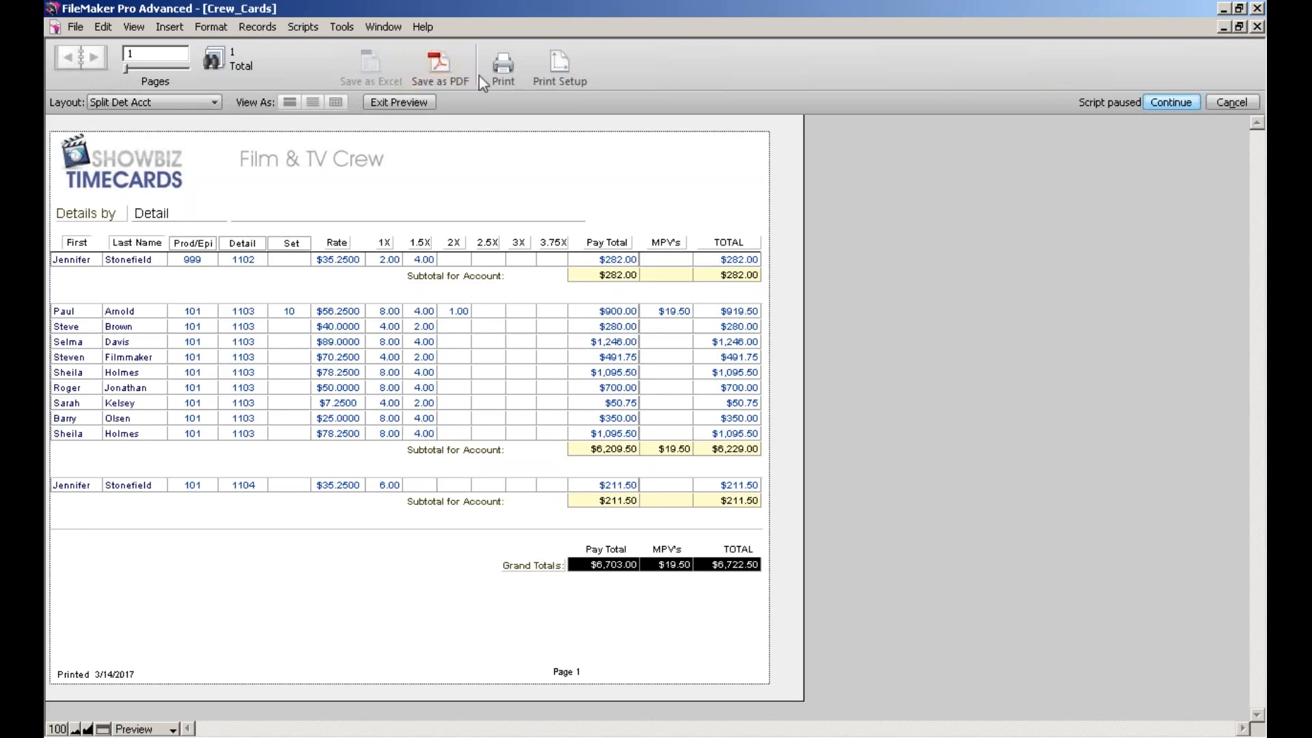
click(503, 68)
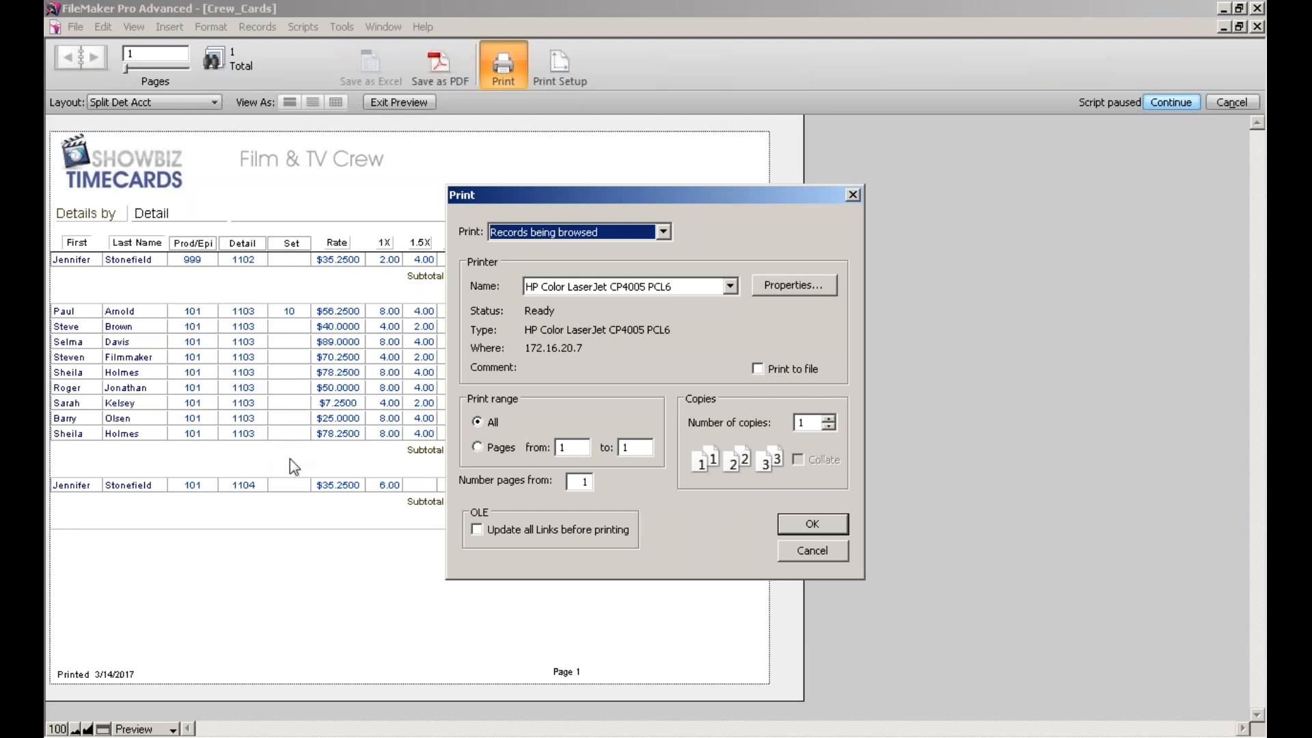
click(810, 552)
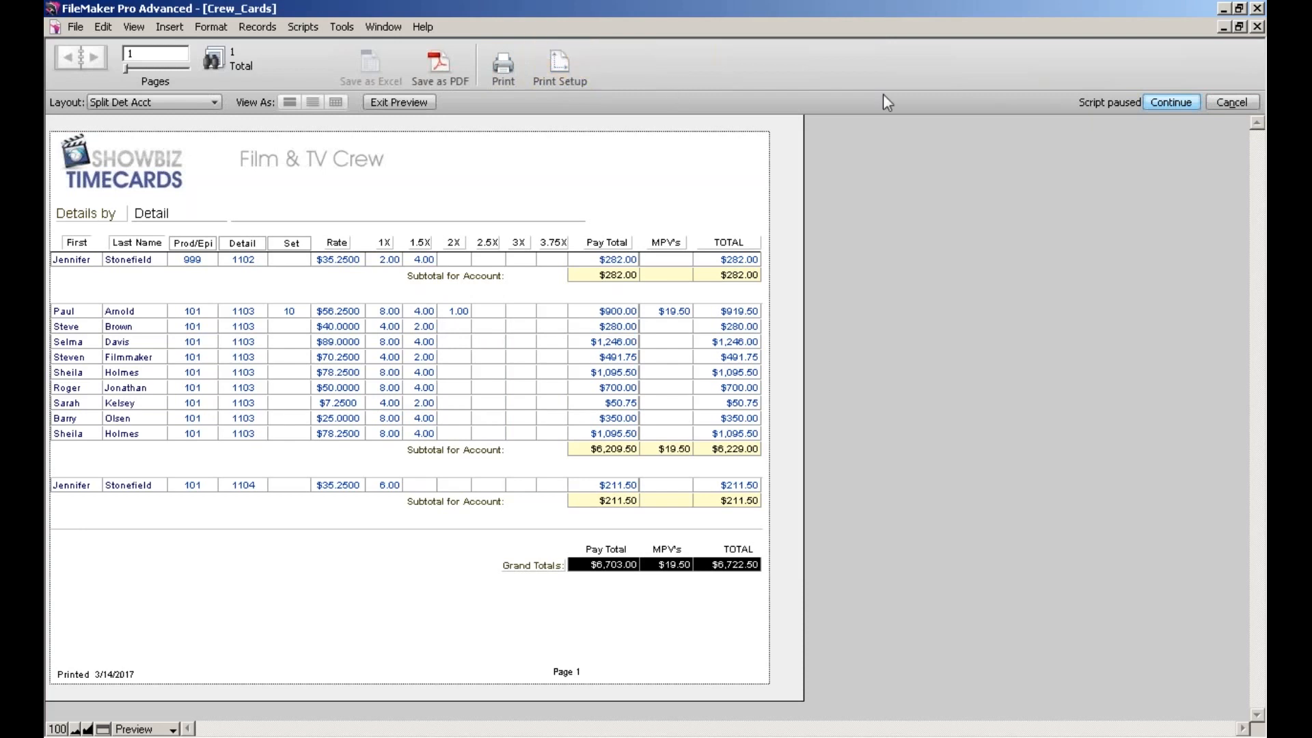
- Give the detailed hot cost report the title ROGERS REPORT, cancelling the actual printing but continuing the script
click(1175, 100)
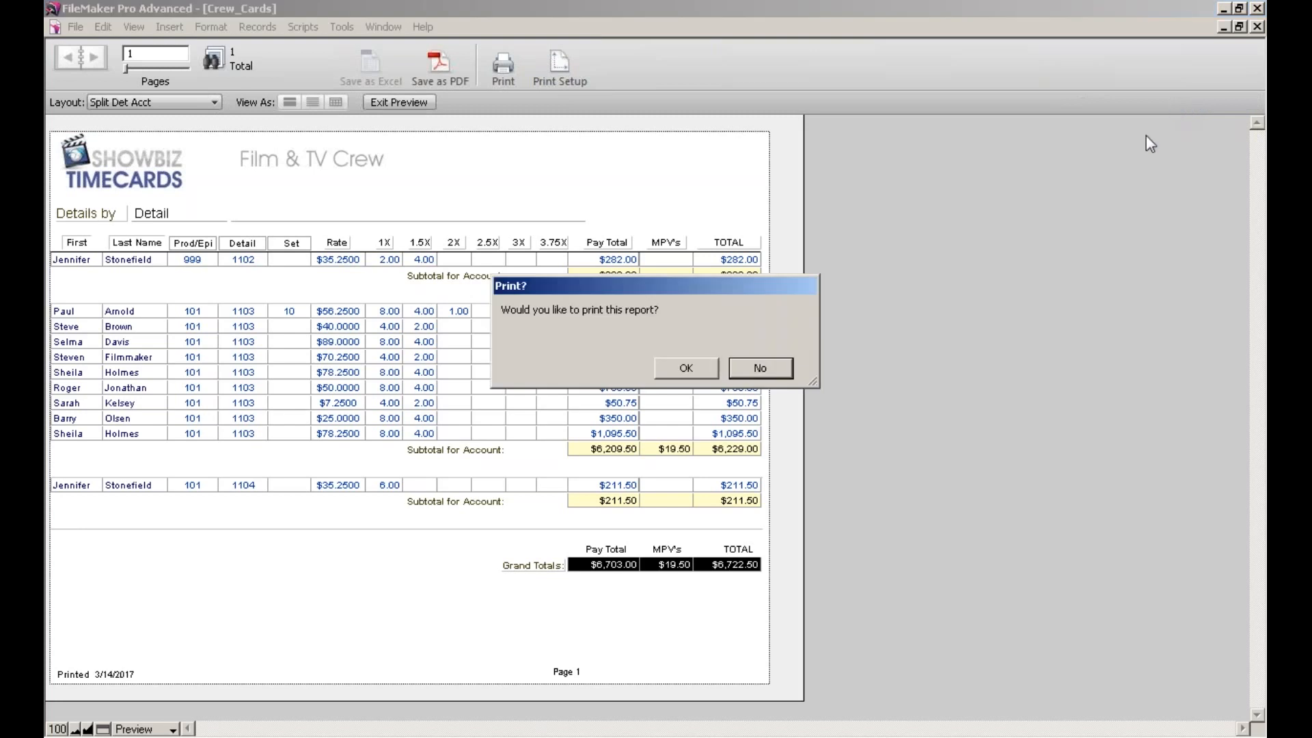
click(698, 369)
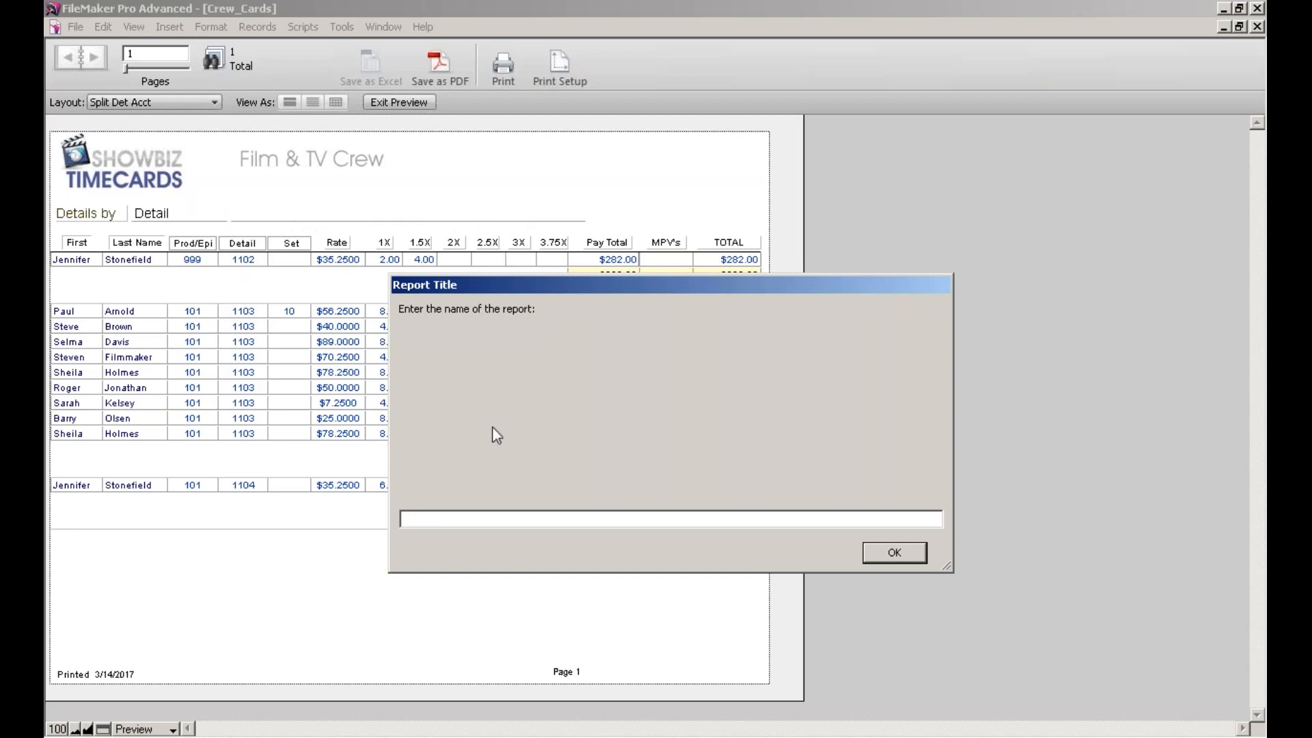
text(ROGERS REPORT)
click(910, 551)
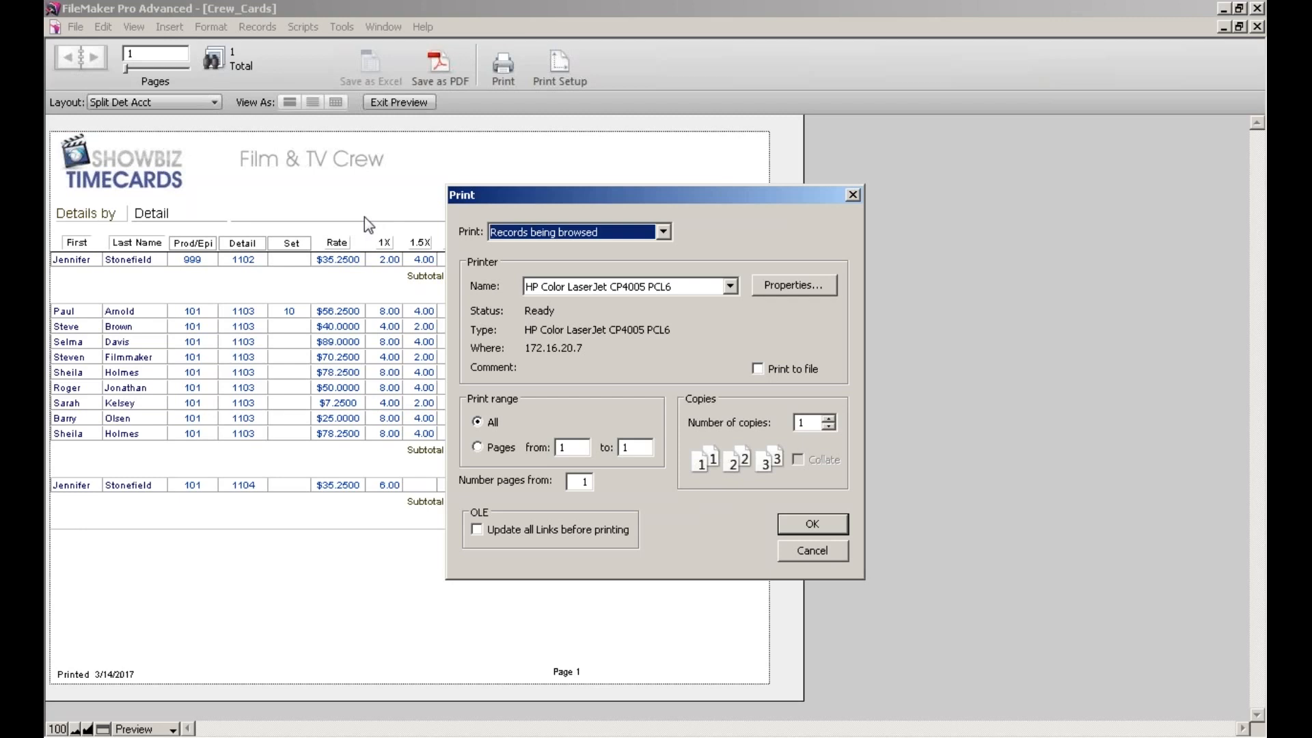
click(796, 552)
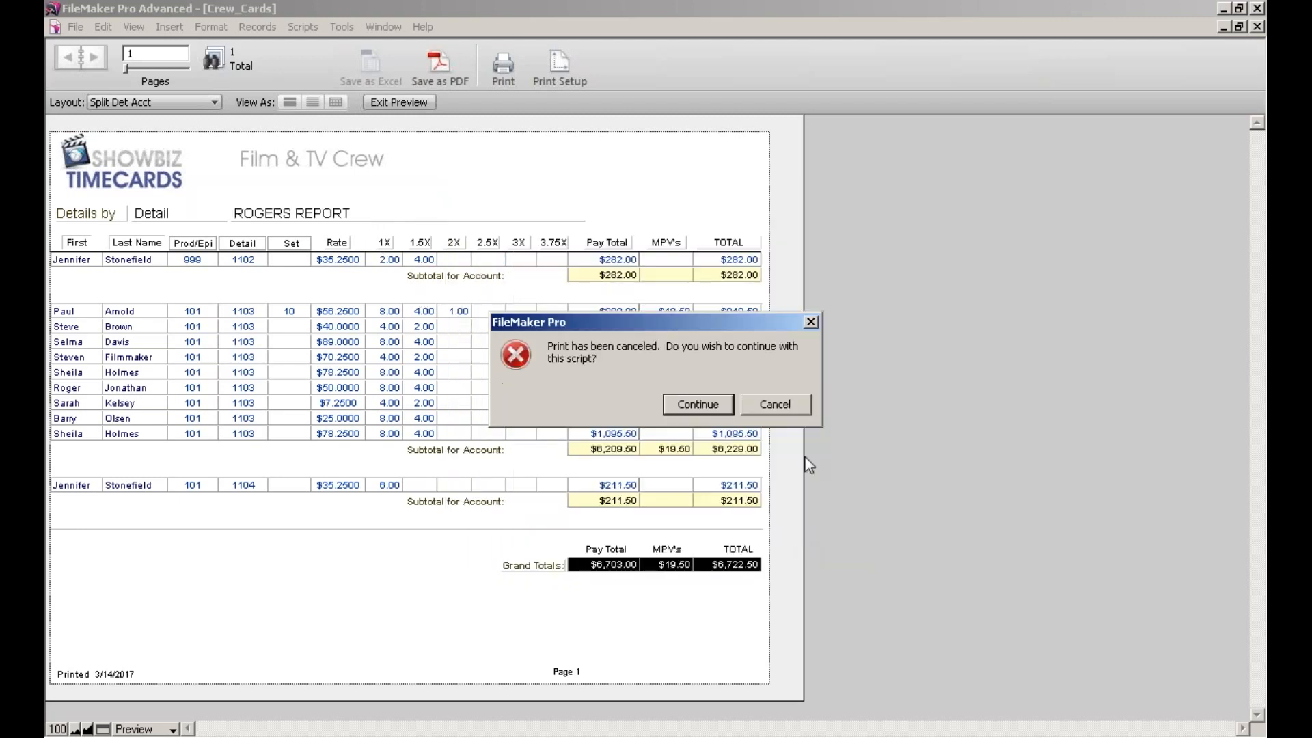
click(676, 403)
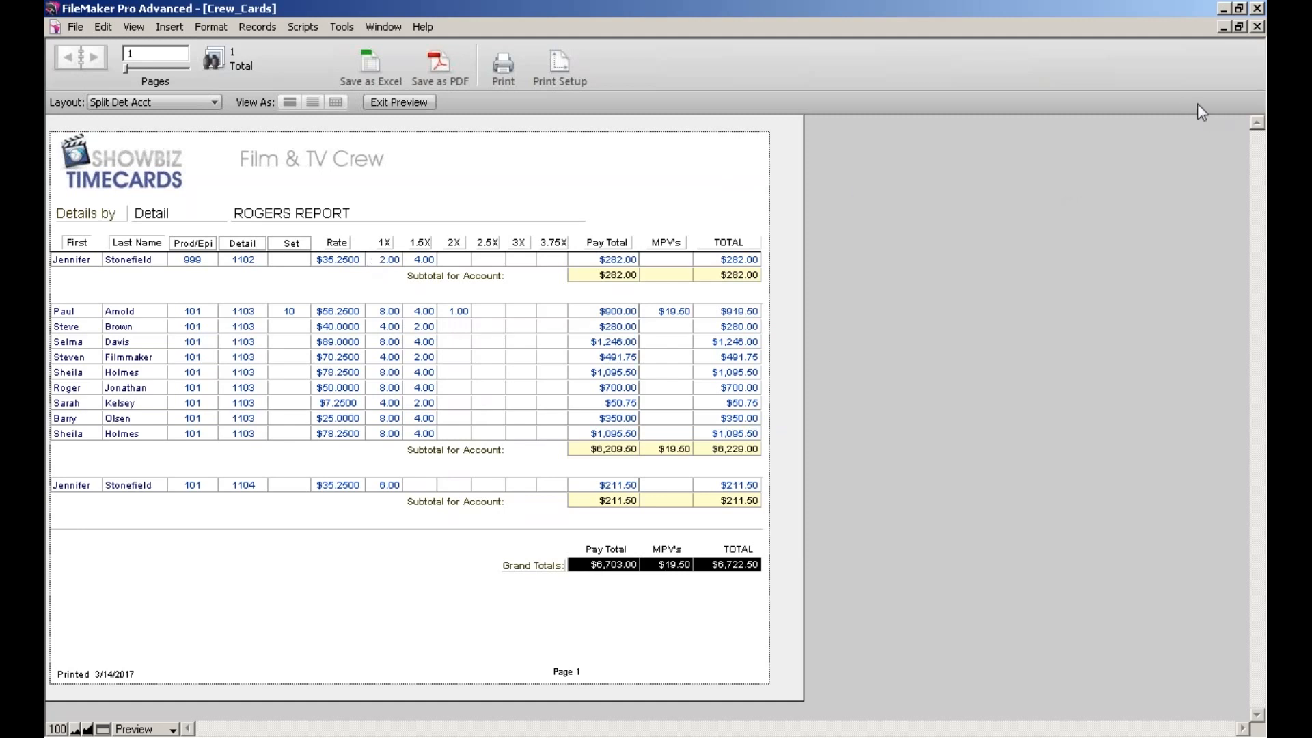
- Reopen the detailed hot cost report by Detail # and clear its title, cancelling the printing and its script
click(394, 103)
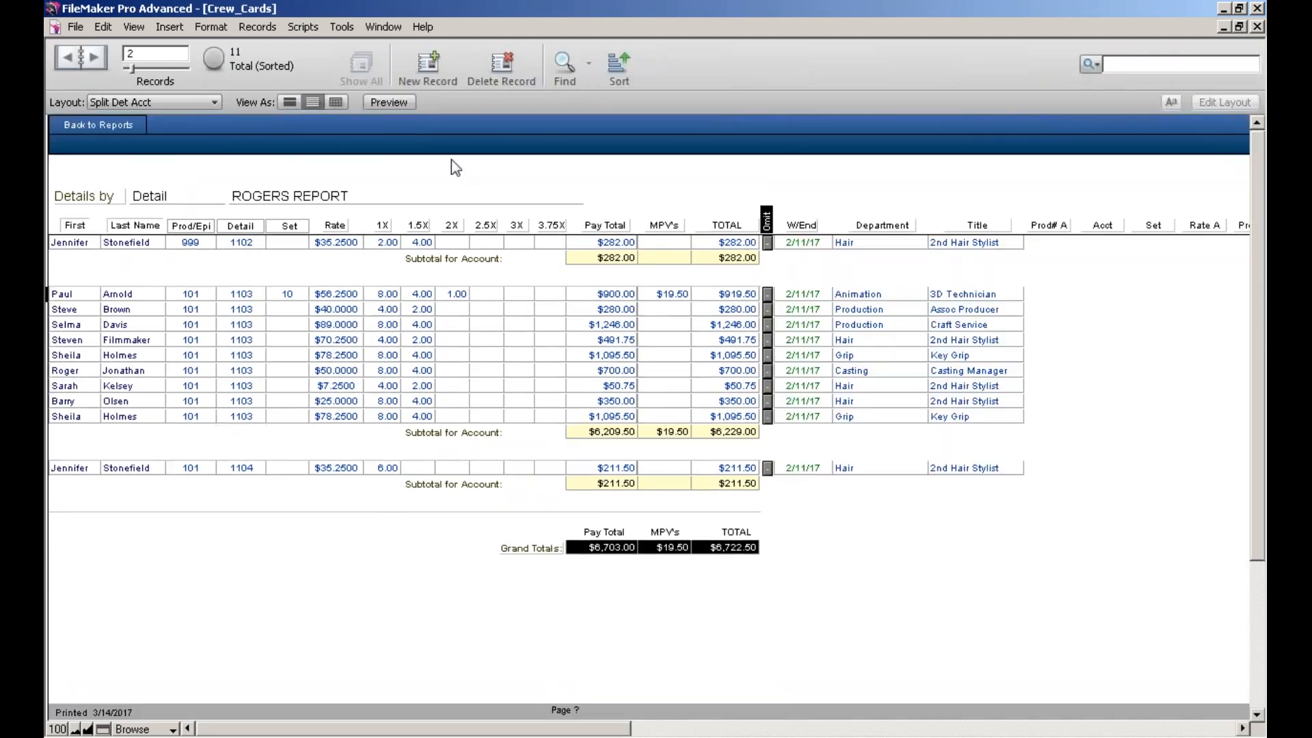
click(103, 128)
click(341, 287)
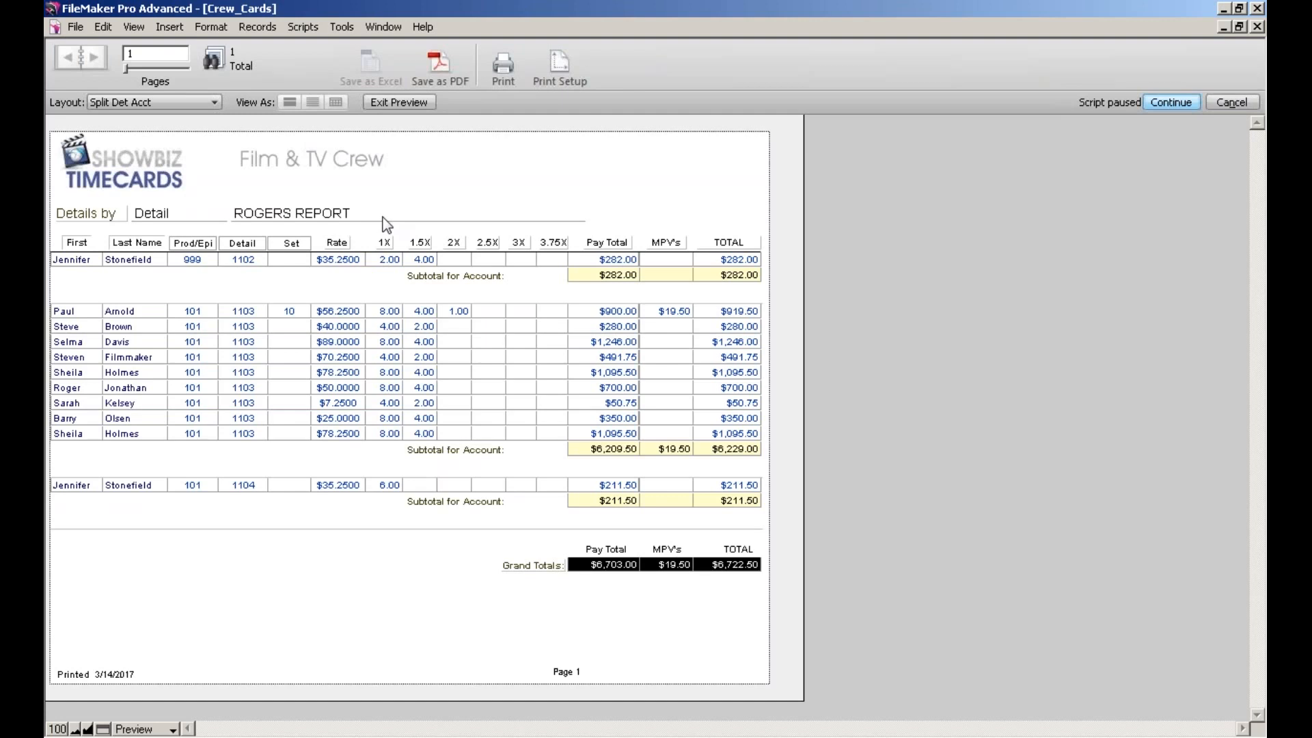
click(1170, 104)
click(695, 367)
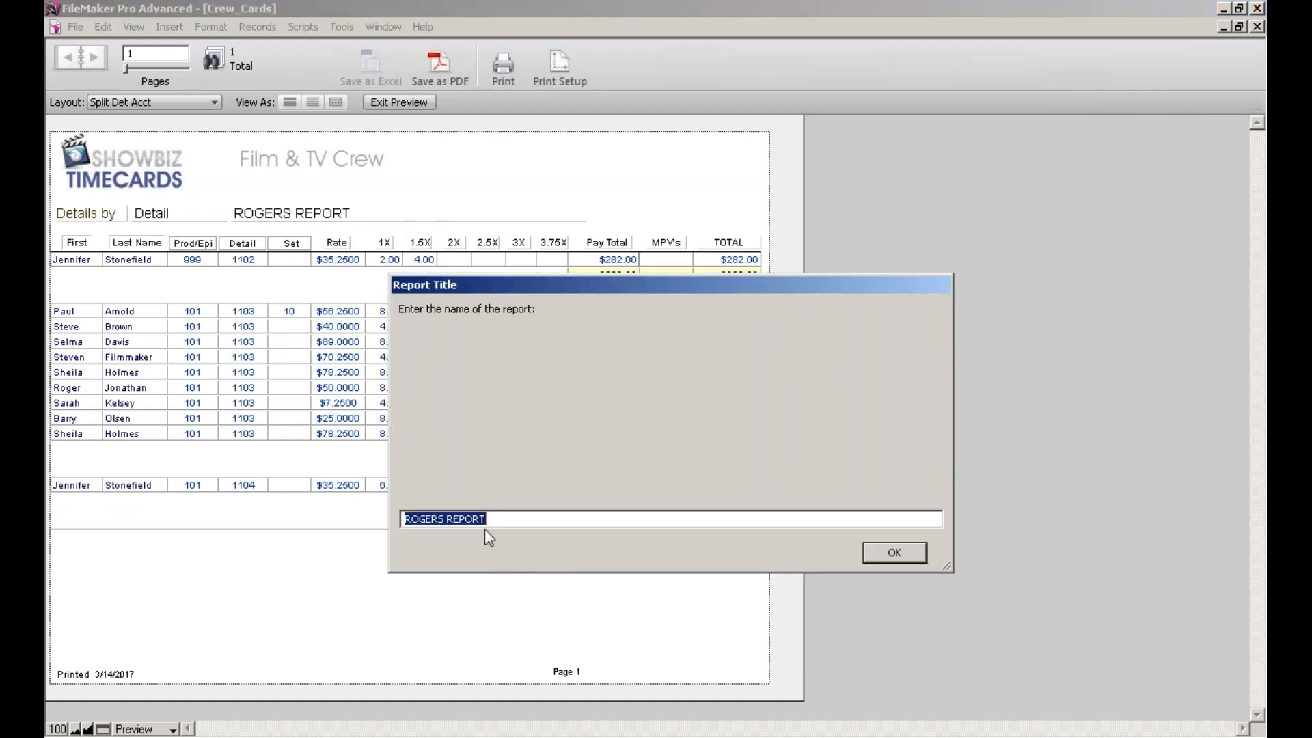
key(BackSpace)
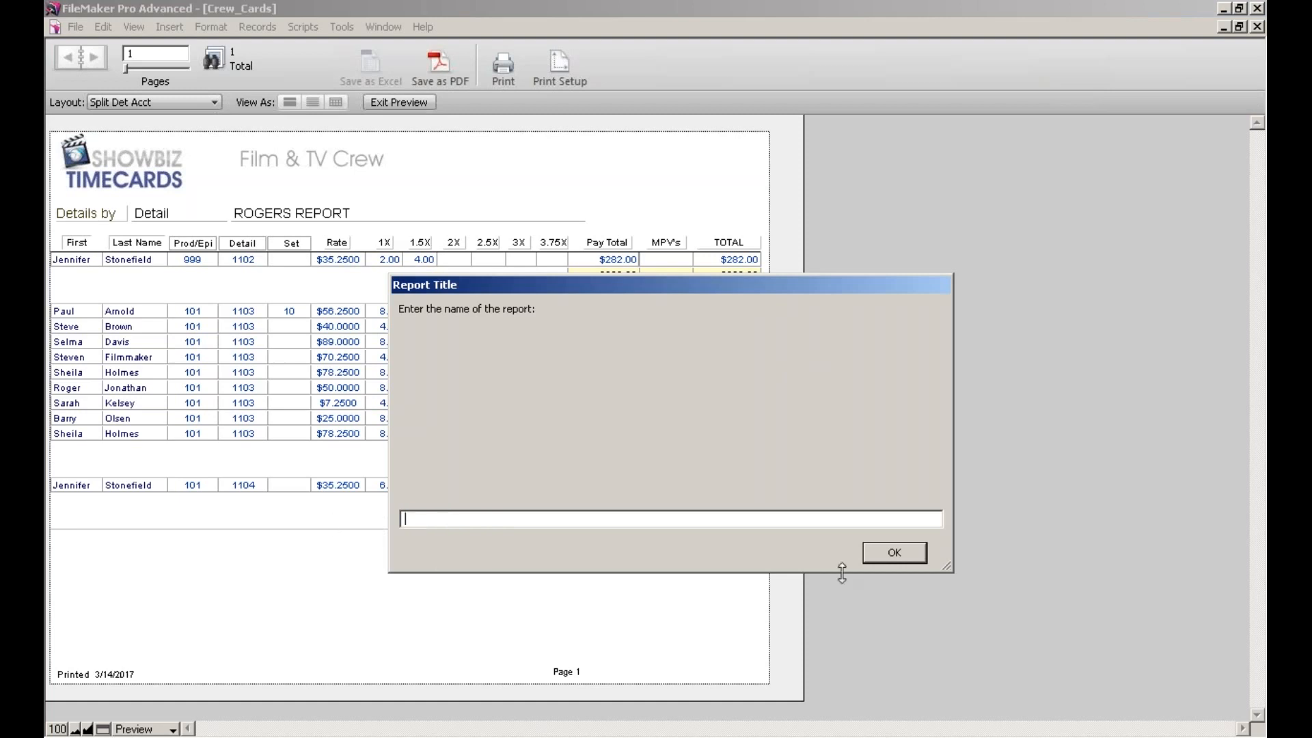
click(891, 555)
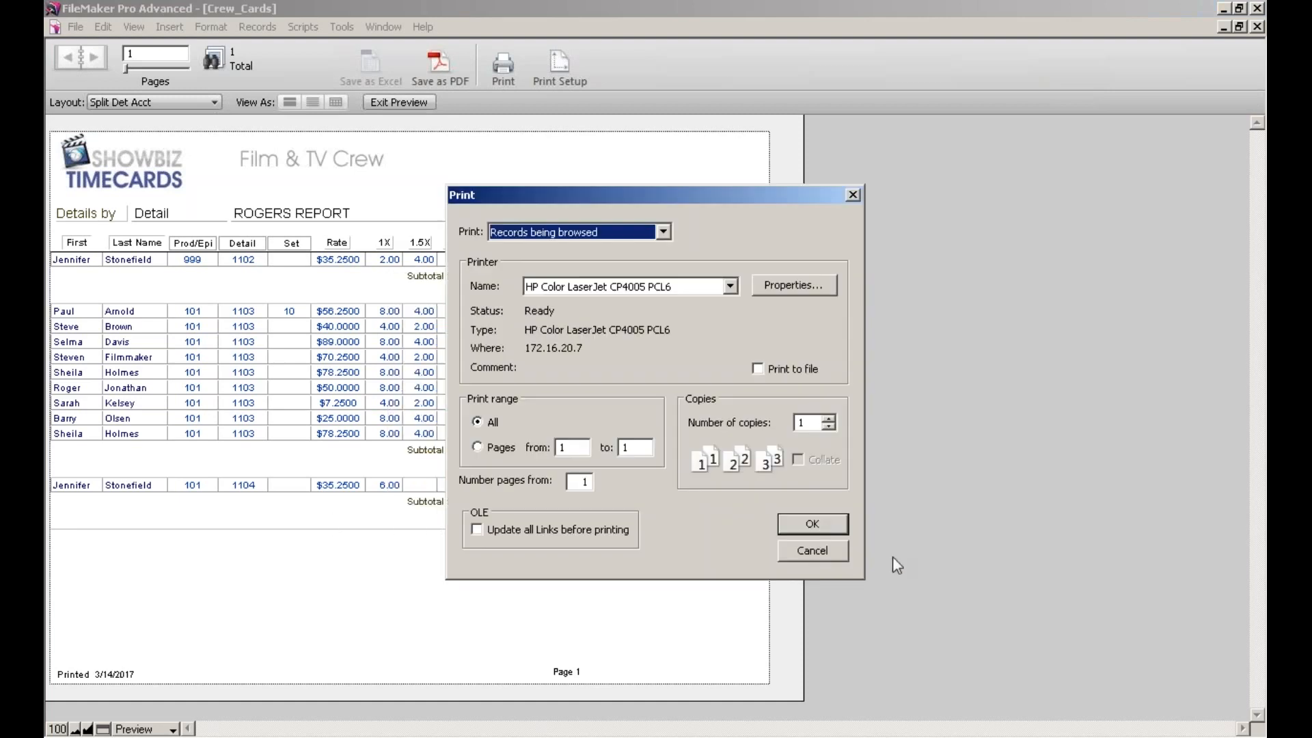
click(826, 546)
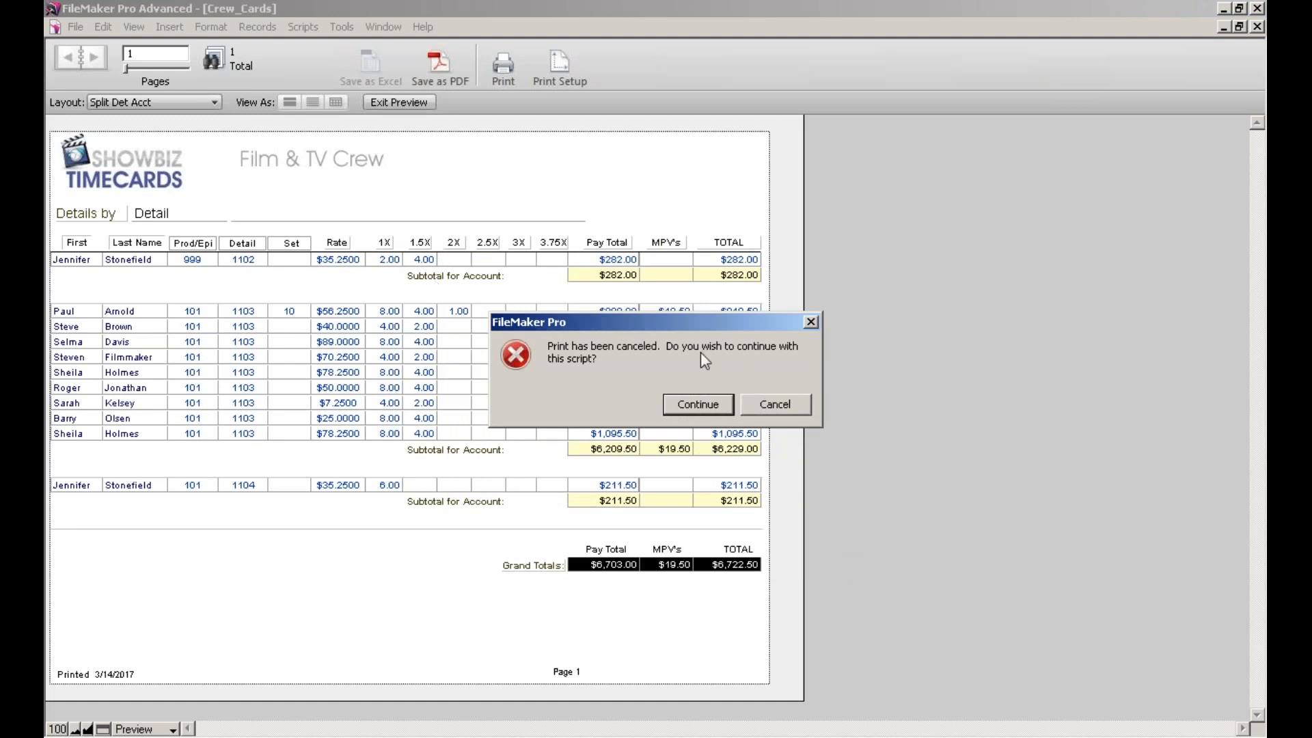
click(775, 404)
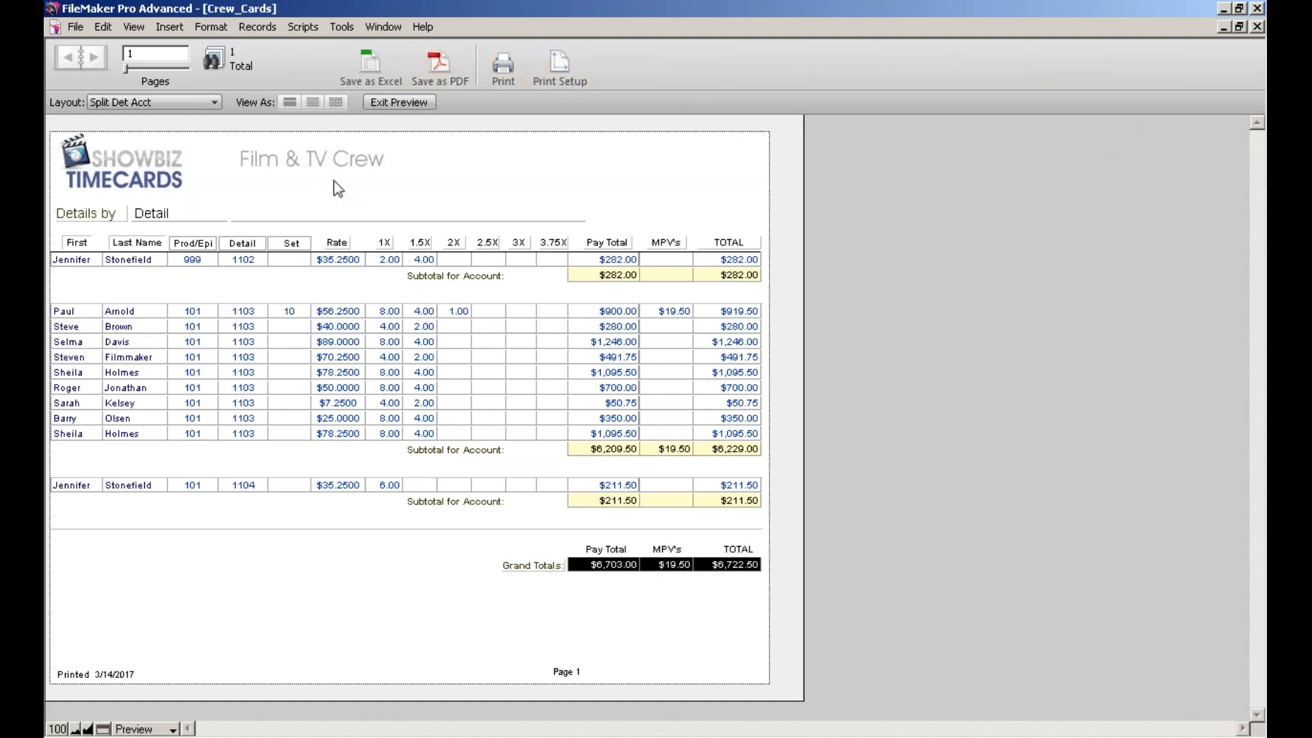
- Leave the detailed report preview and view the hot cost worksheet in the Variance and Details layouts
click(408, 104)
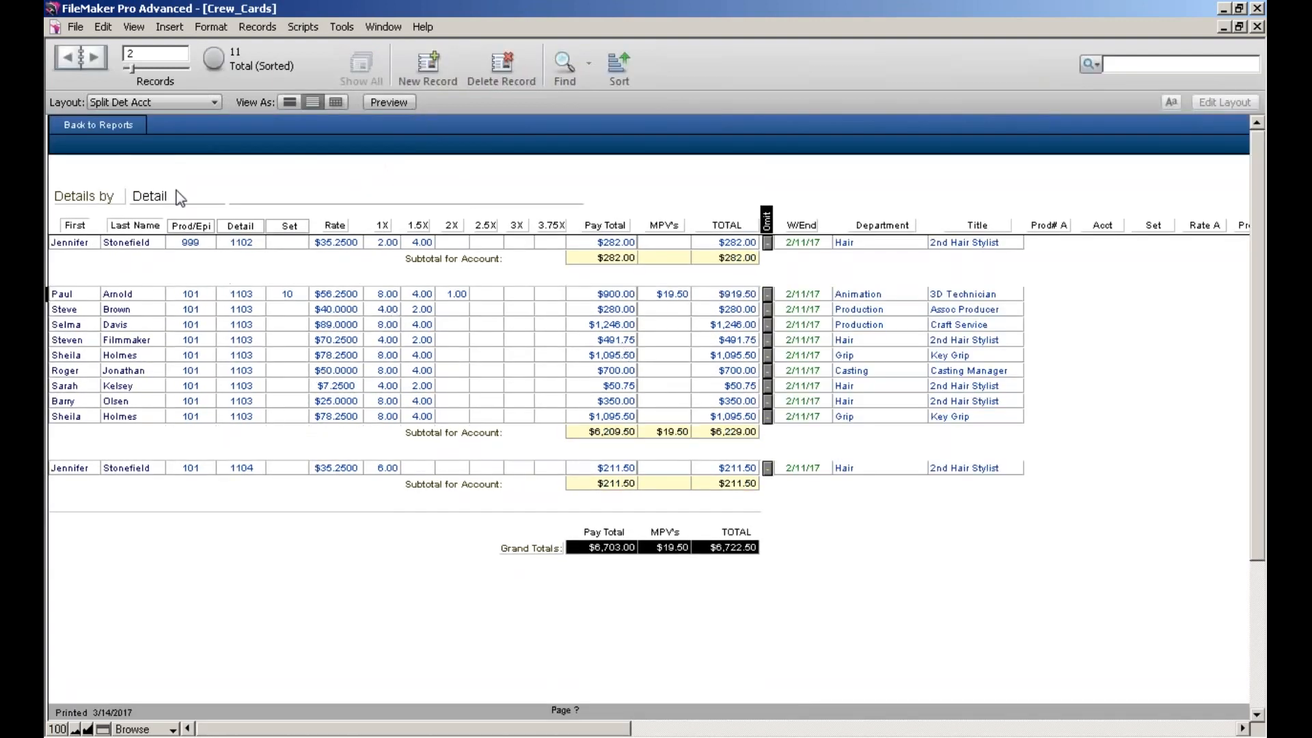
click(124, 126)
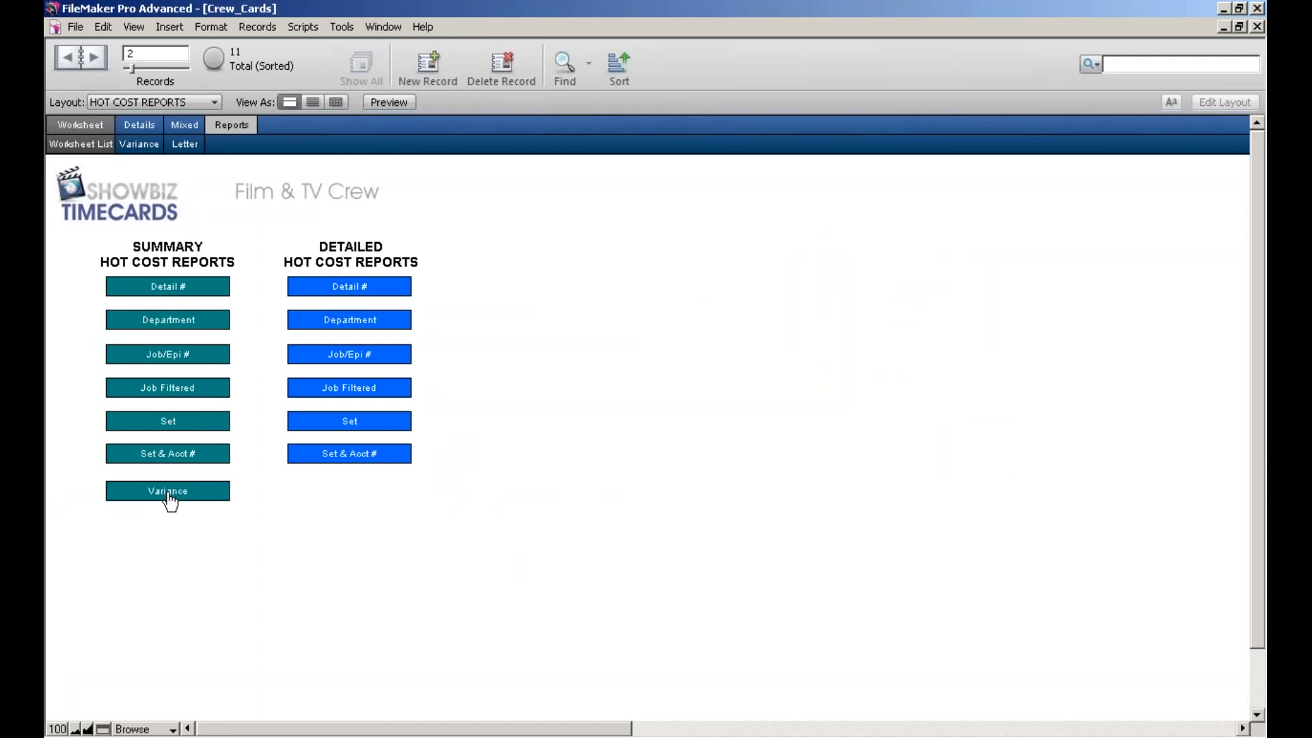
click(144, 145)
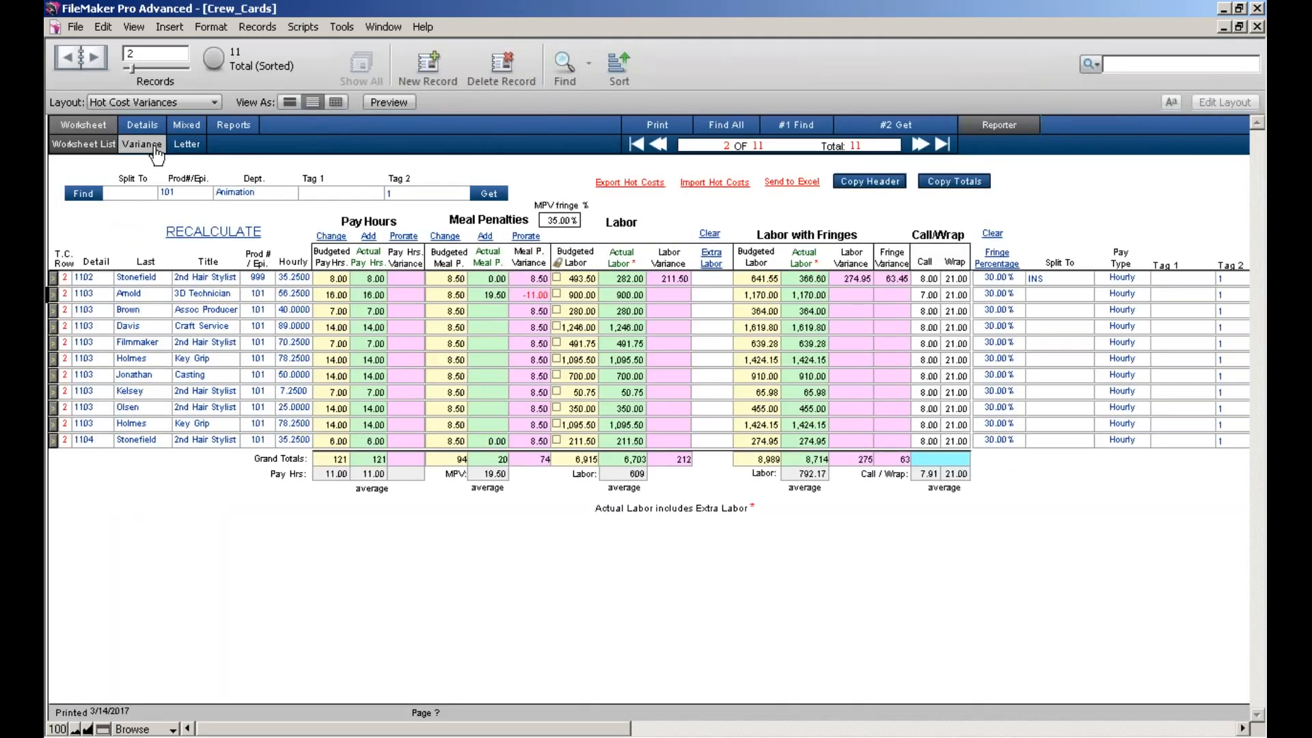
click(152, 130)
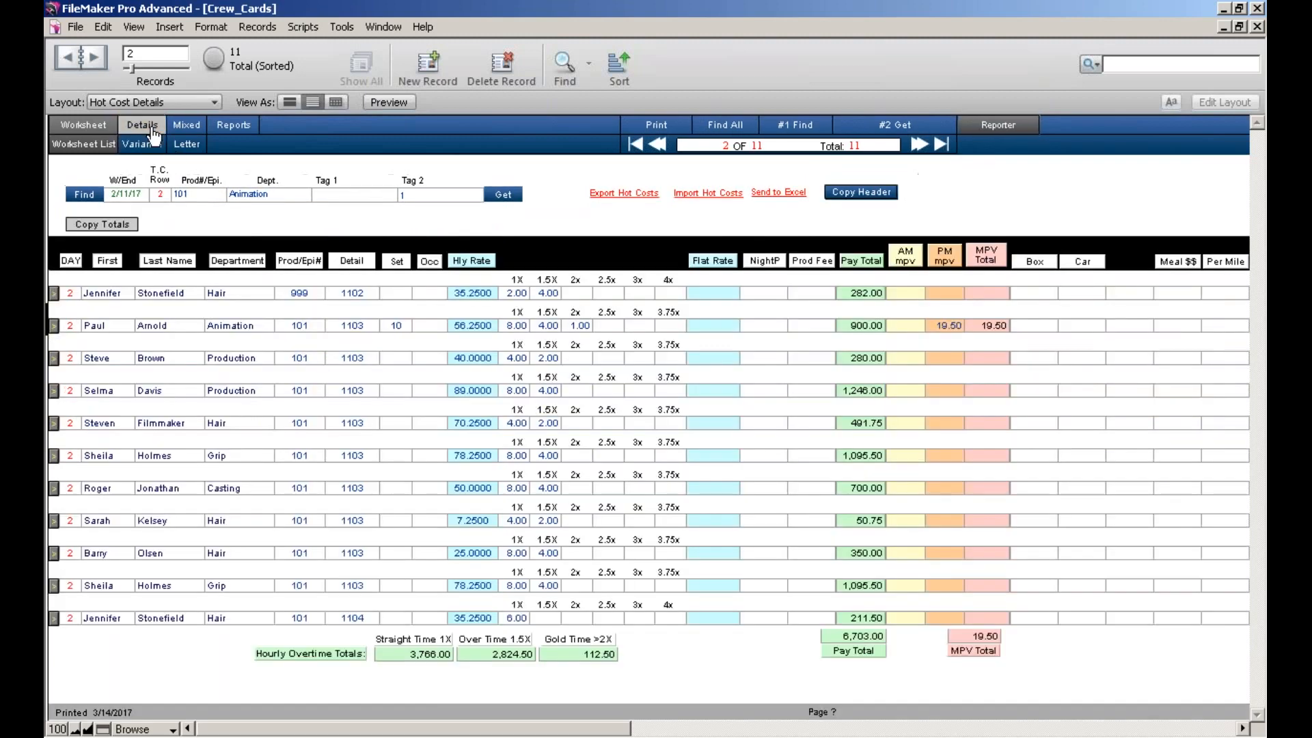
click(144, 146)
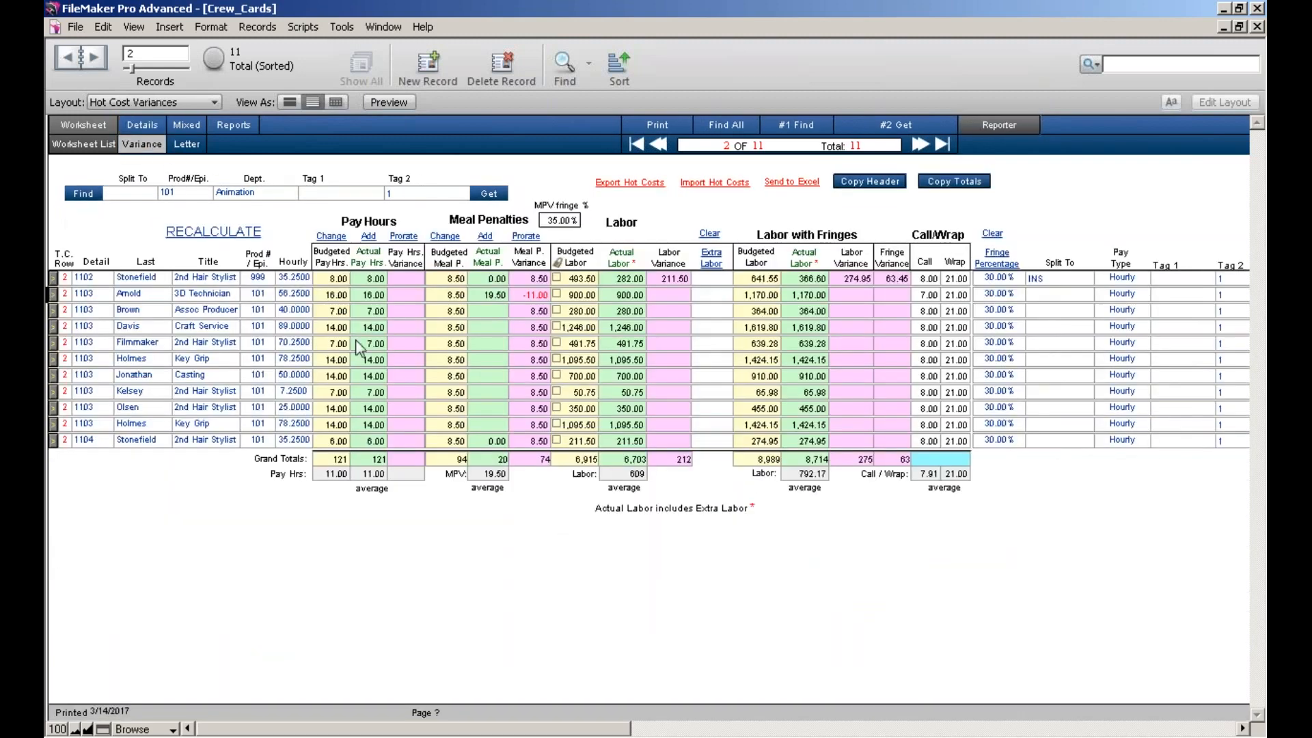
- Preview the summary Variance hot cost report, cancel its paused script, and return to the hot cost reports list
click(233, 125)
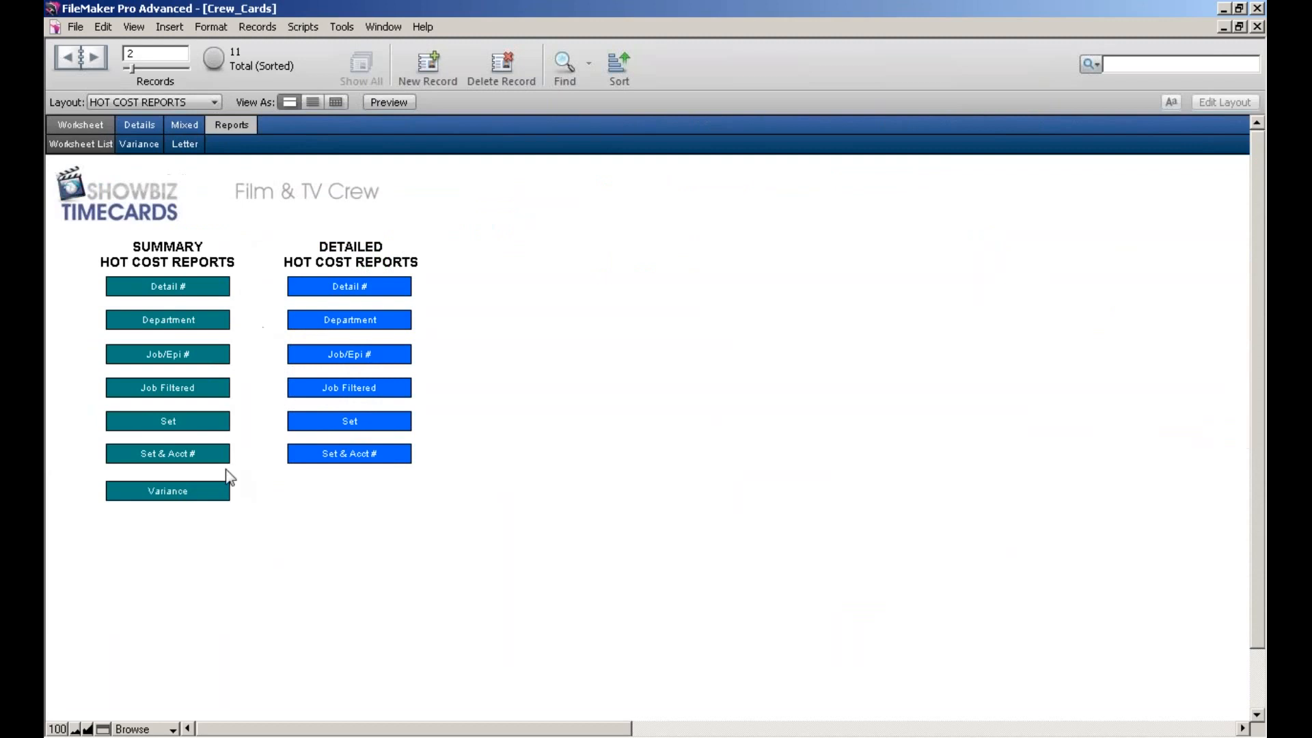
click(200, 493)
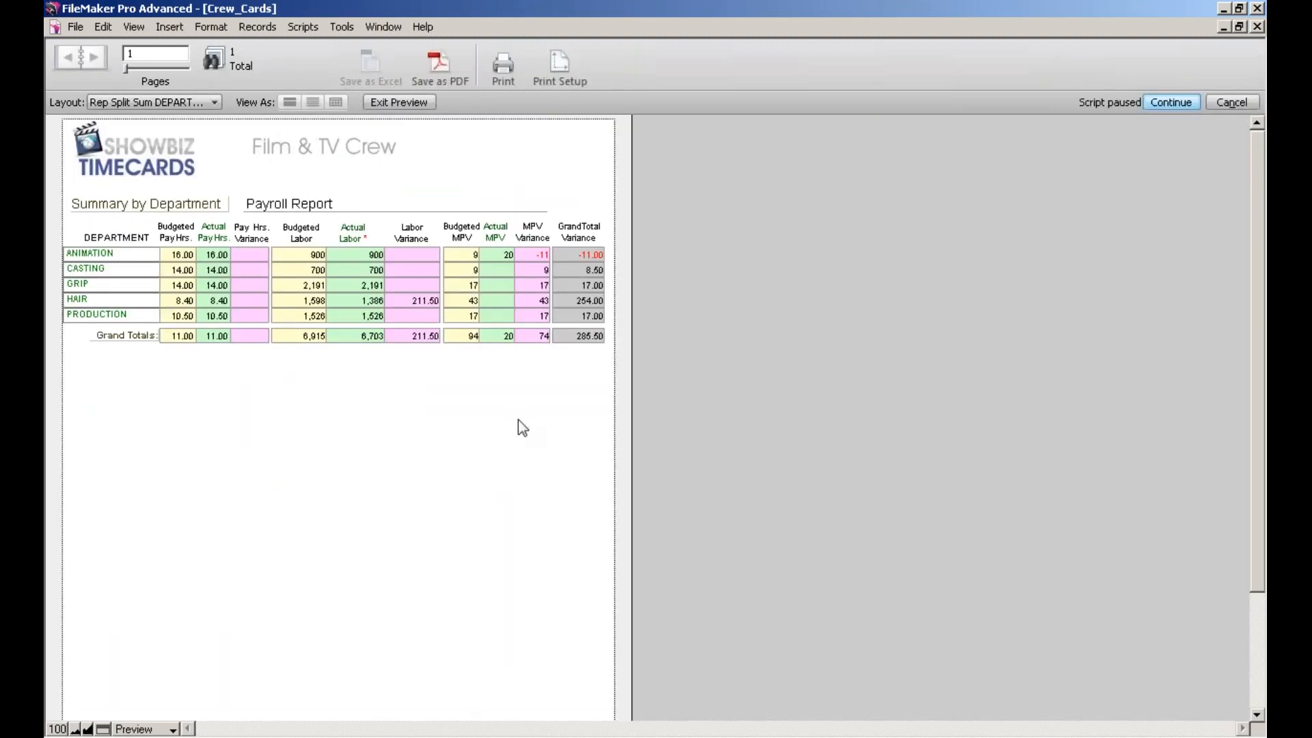
click(1215, 104)
click(99, 126)
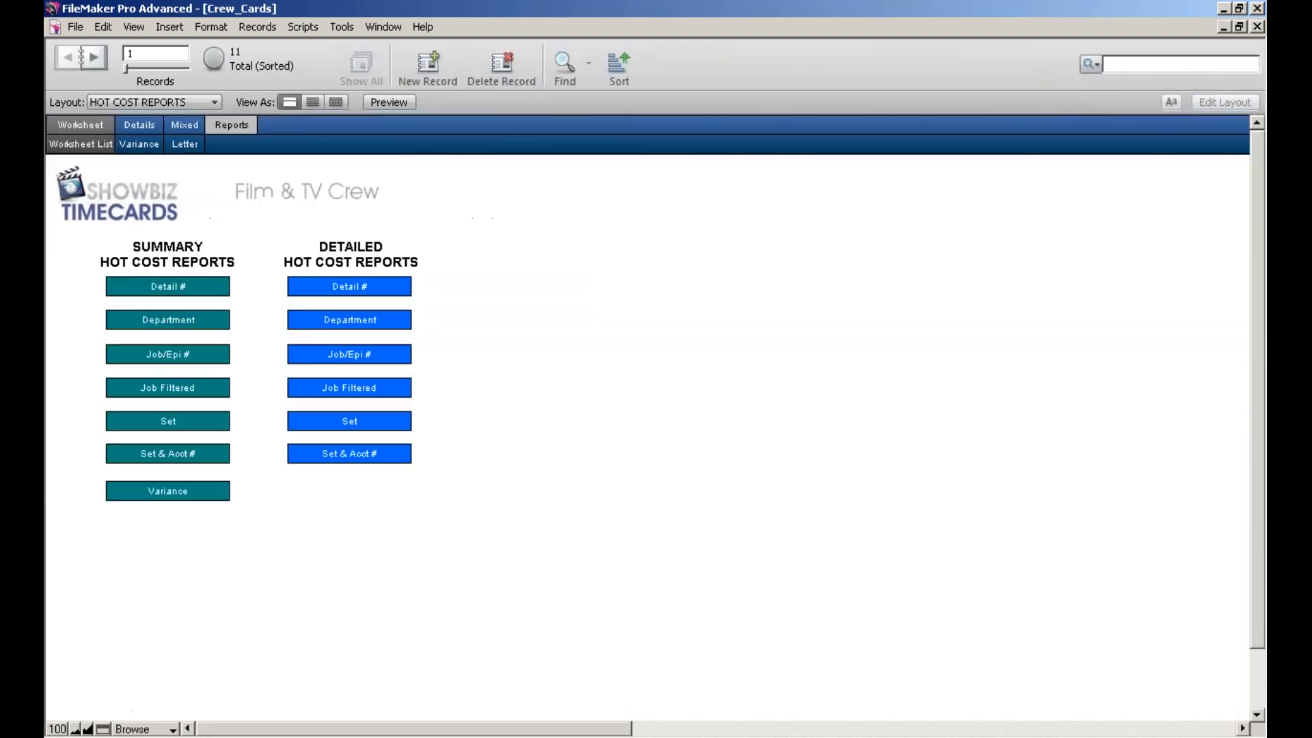
- View the worksheet in the Letter layout, return to the Mixed layout and unsort its records
click(188, 126)
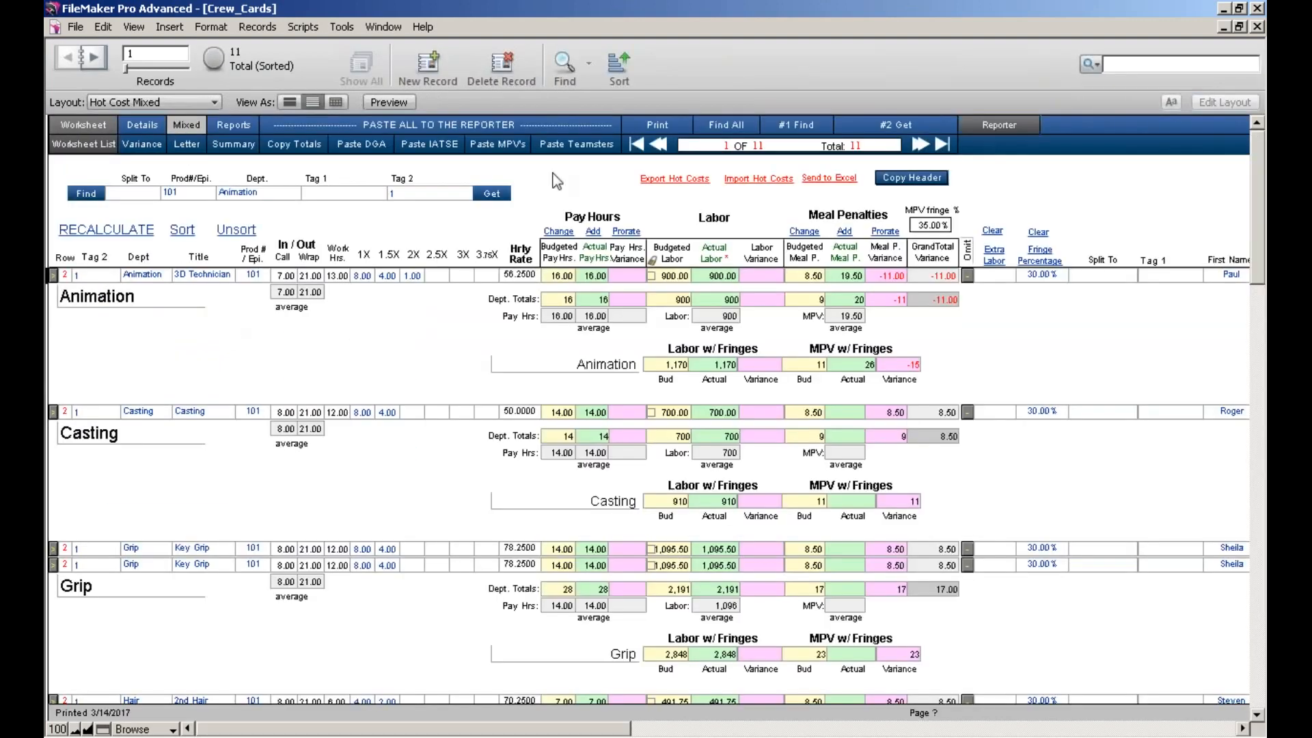
click(187, 144)
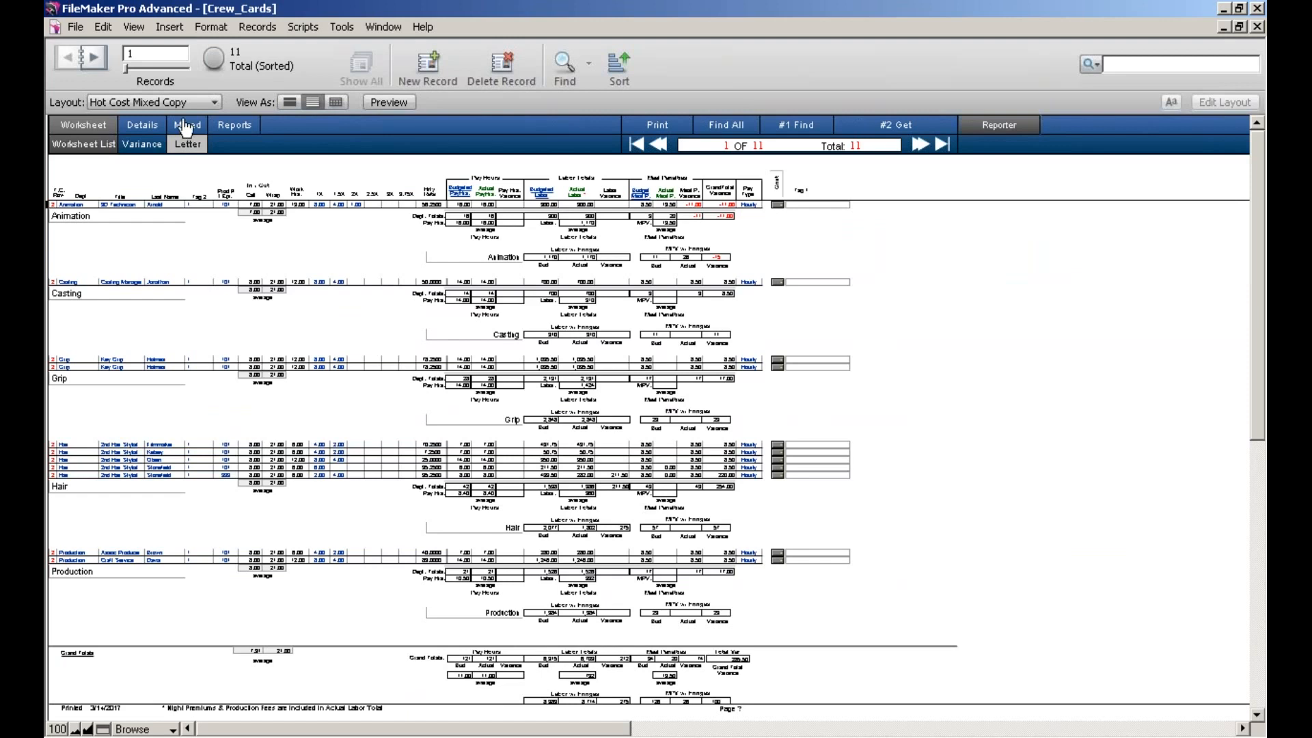
click(185, 125)
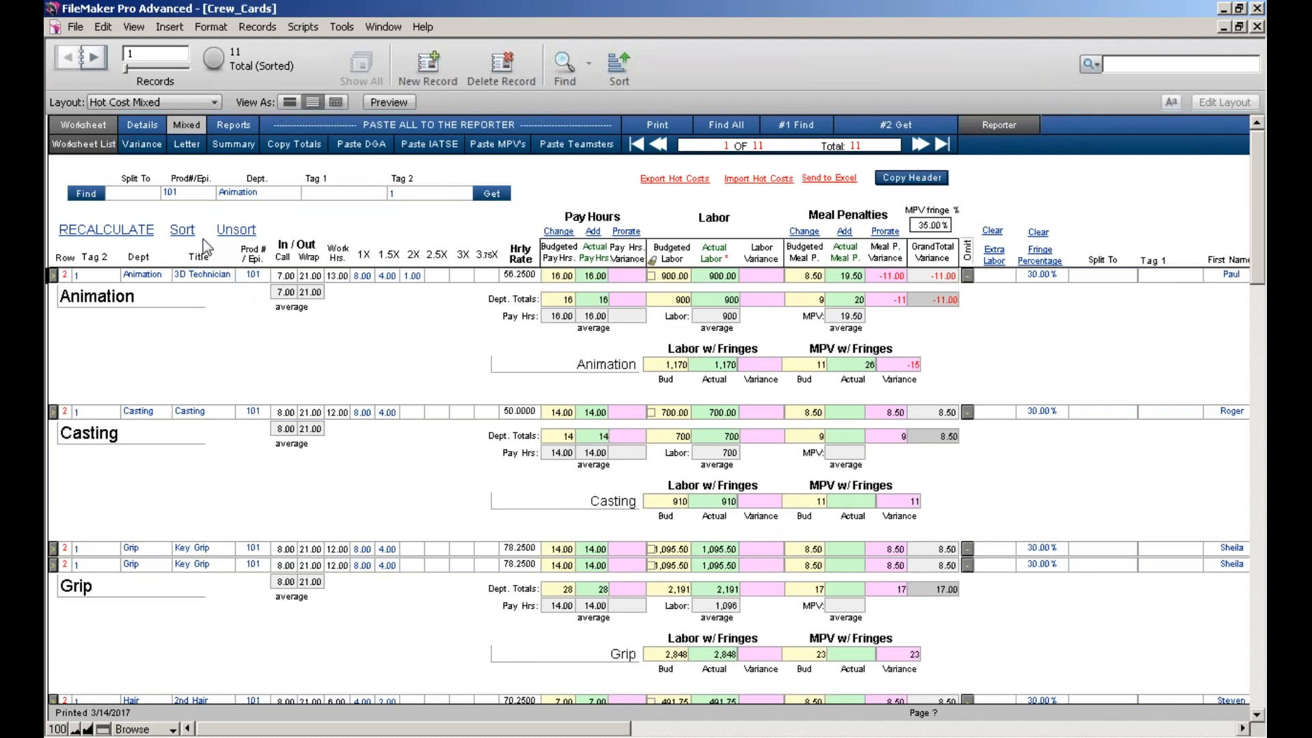
click(236, 229)
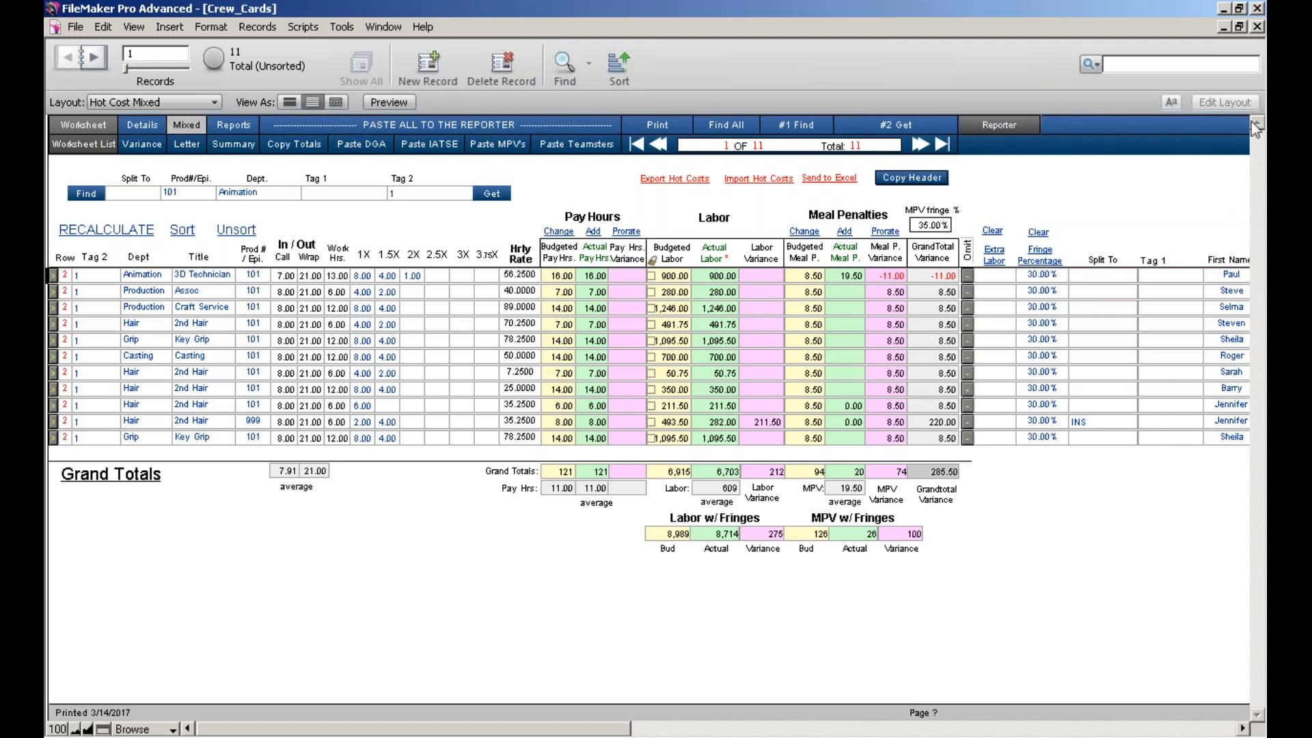
- Open the crew member's timecard worksheet from the hot cost list and go to its Split Day page
click(1255, 37)
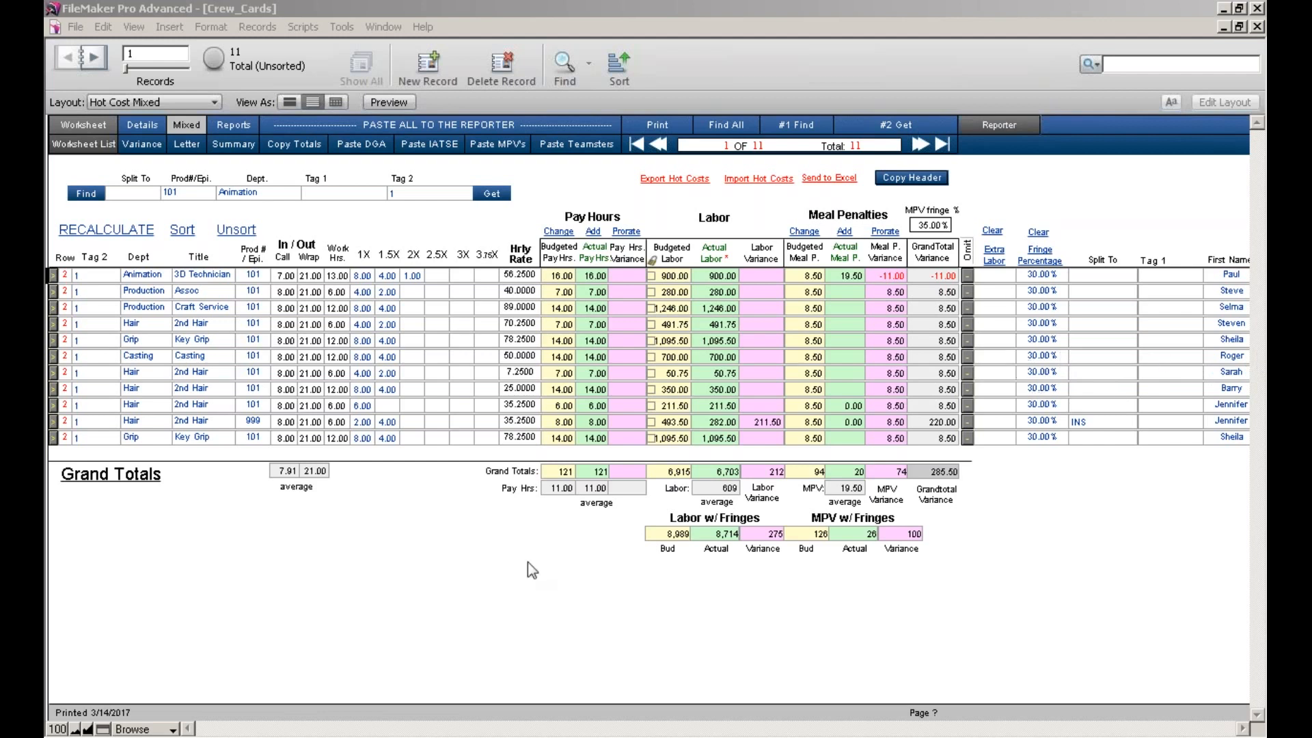
click(649, 648)
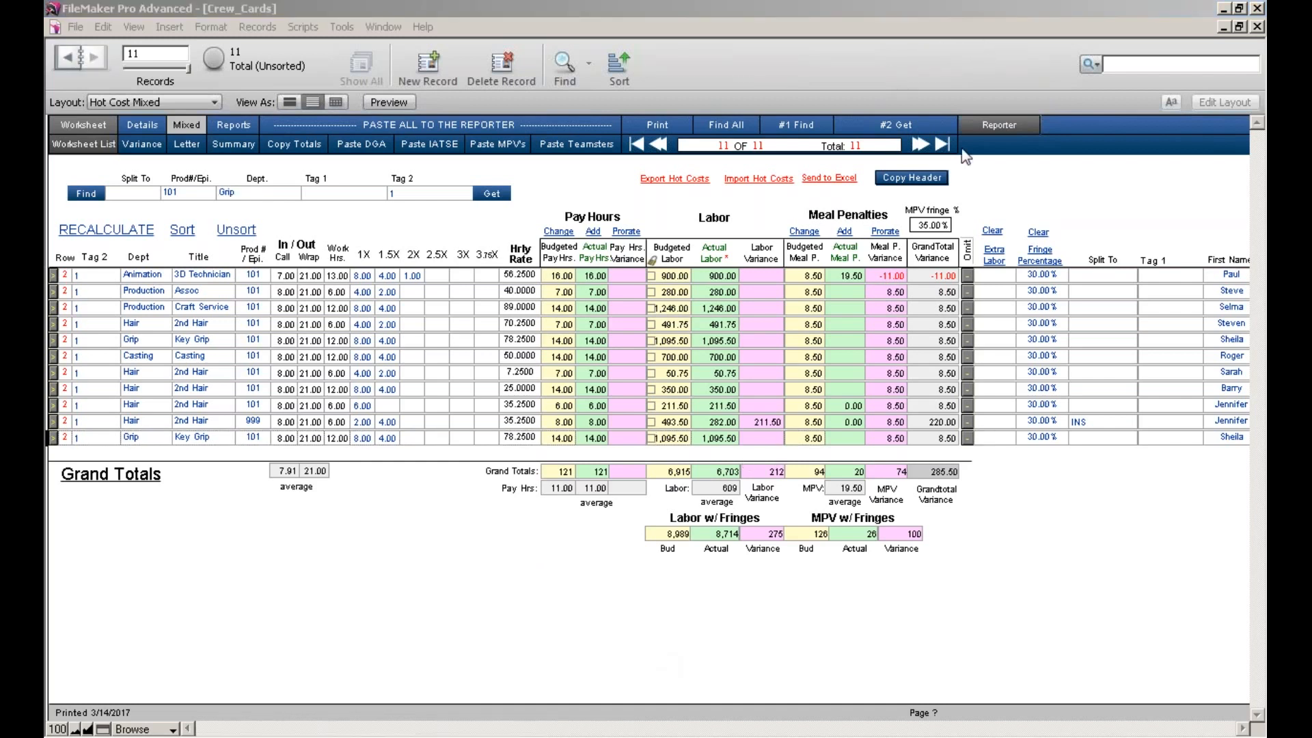
click(951, 534)
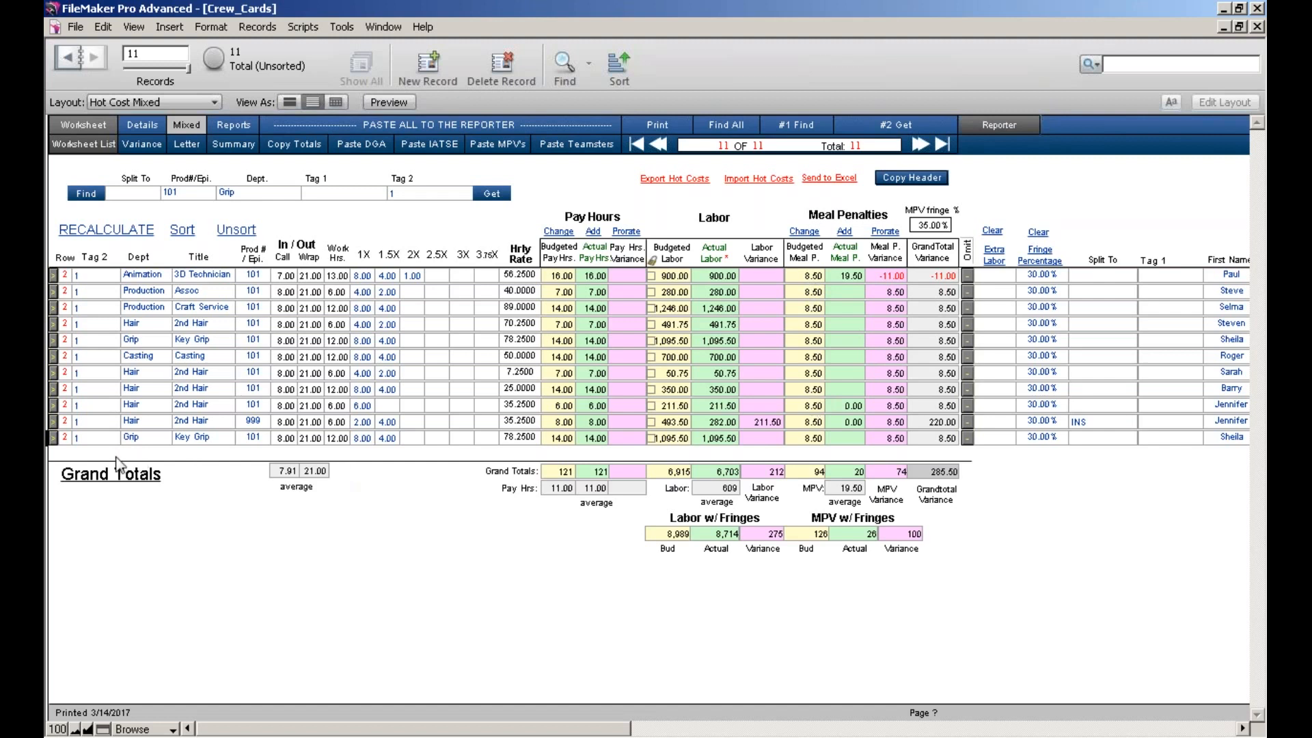
click(52, 441)
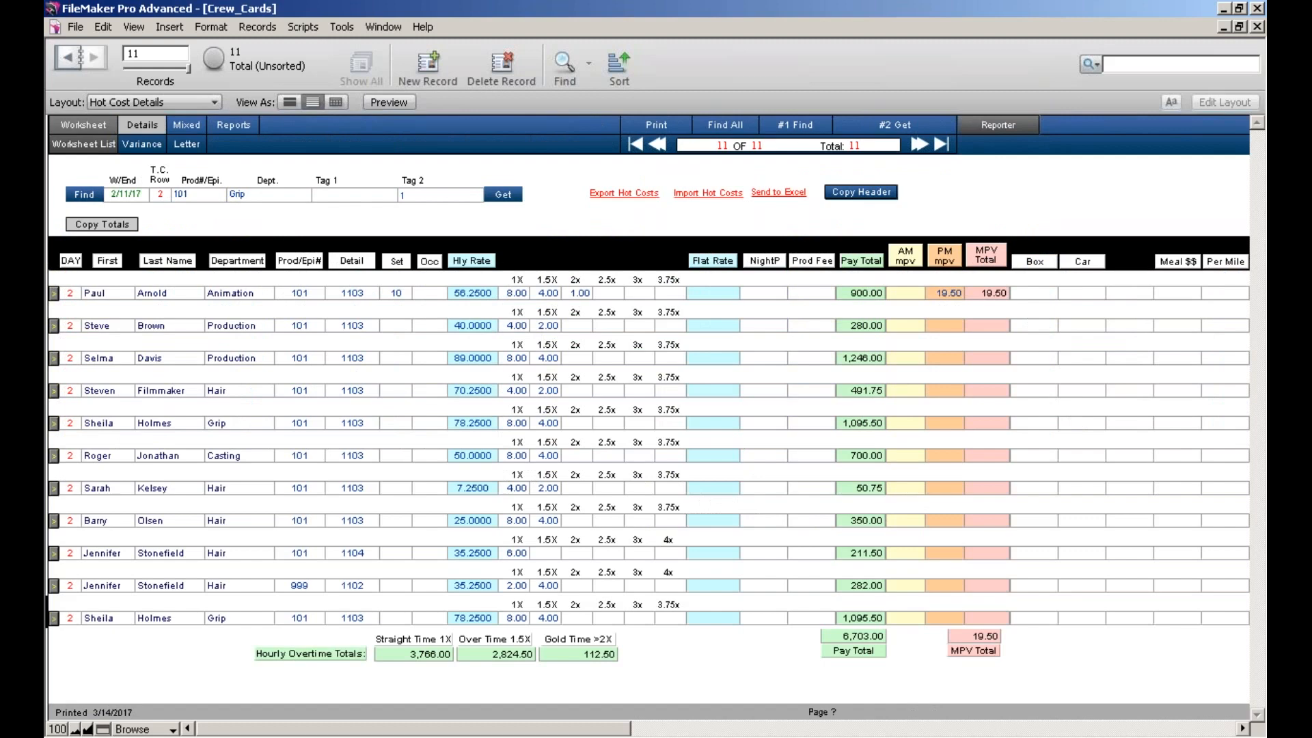
click(83, 124)
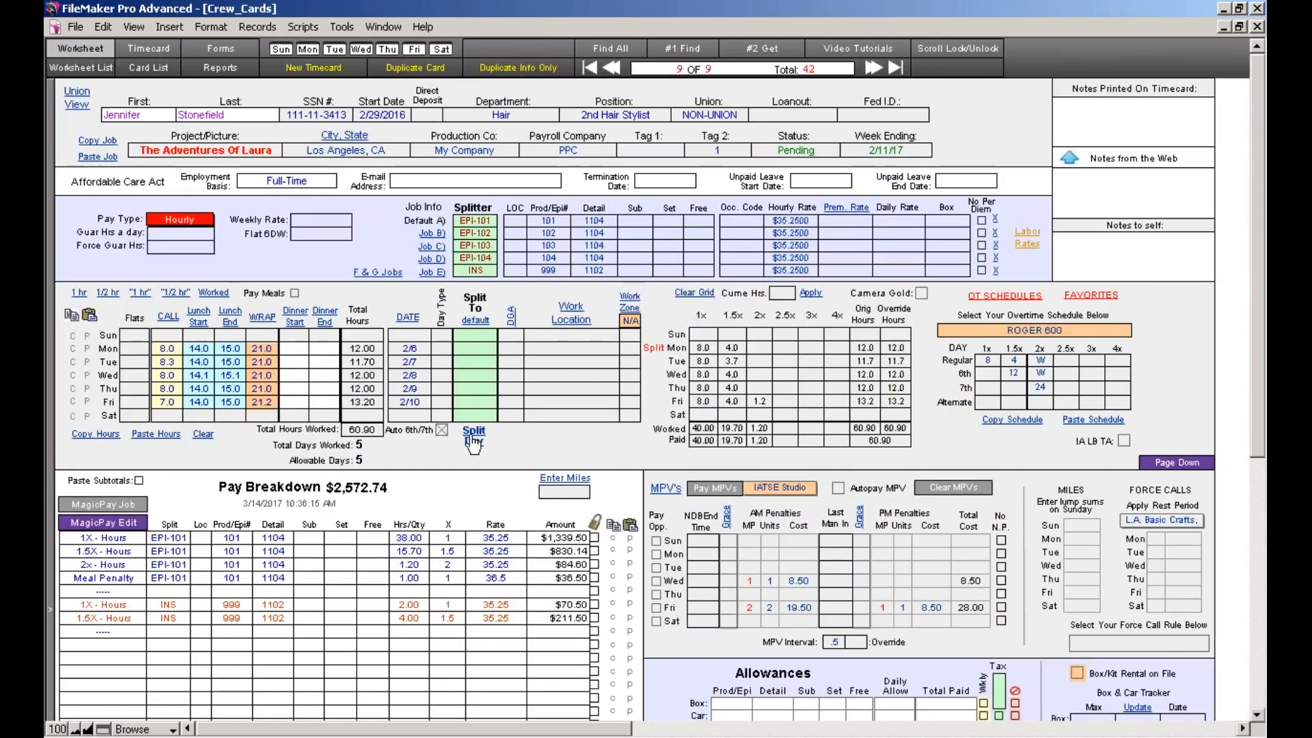
click(474, 437)
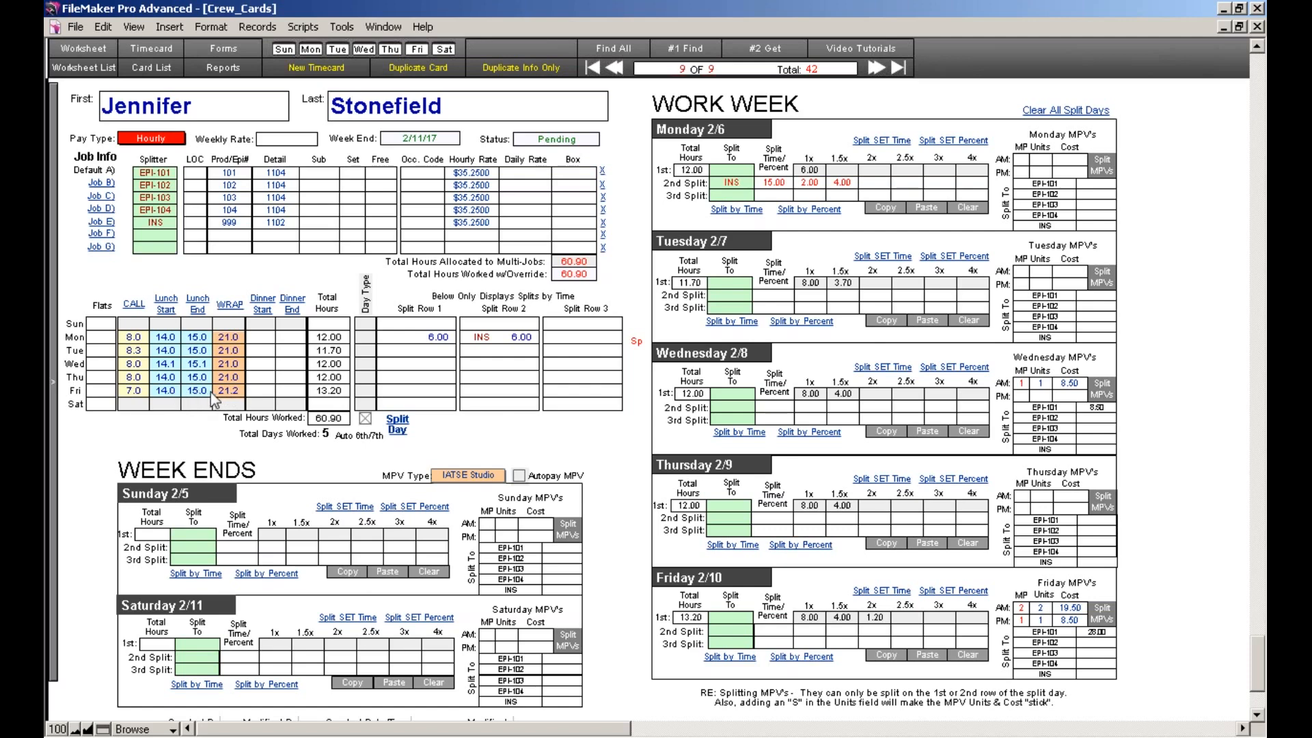
- Set the AM and PM meal penalty costs for Friday 2/10 to 20 each
click(1070, 621)
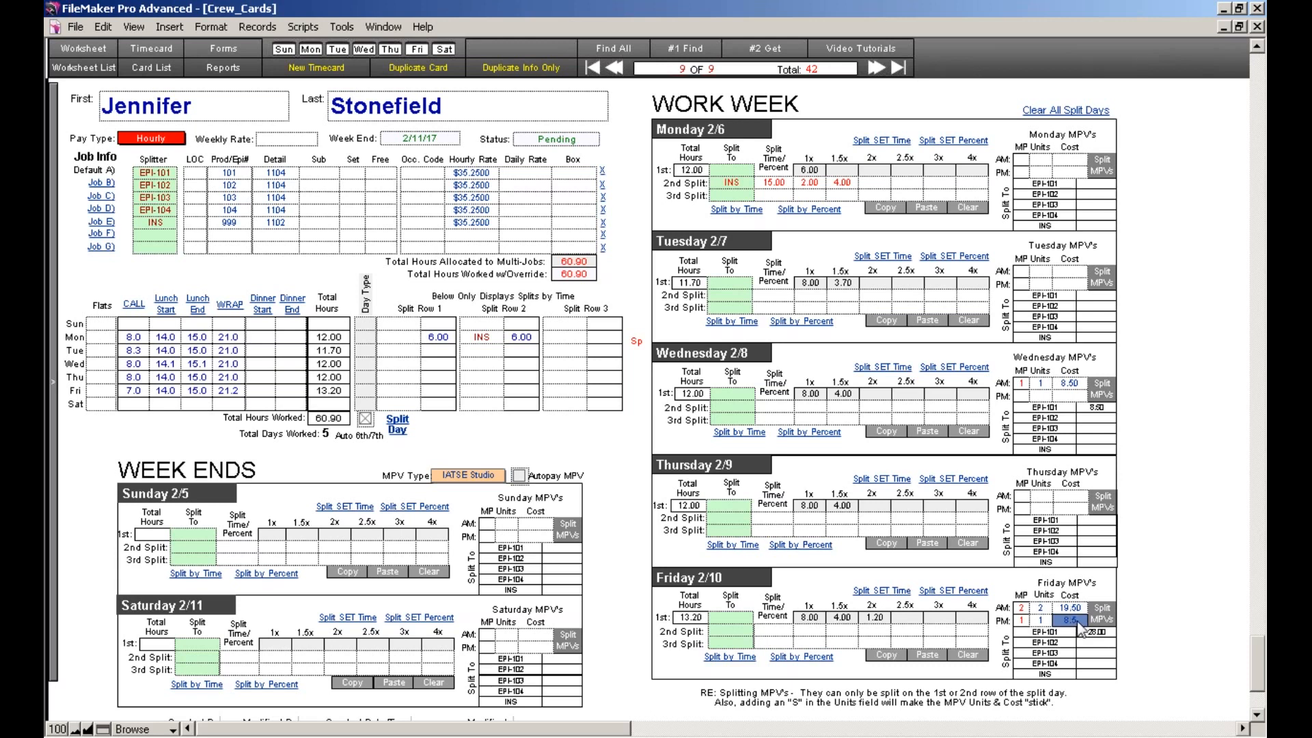
click(1074, 609)
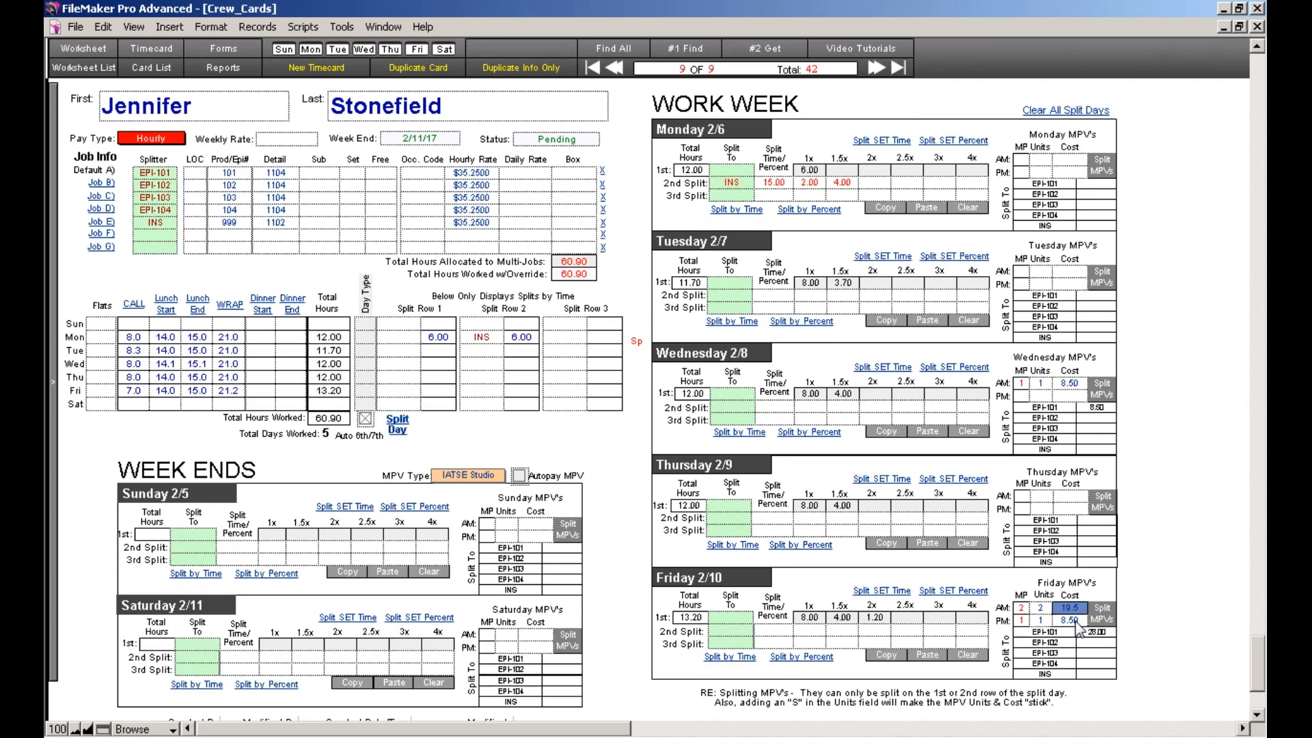
click(1076, 621)
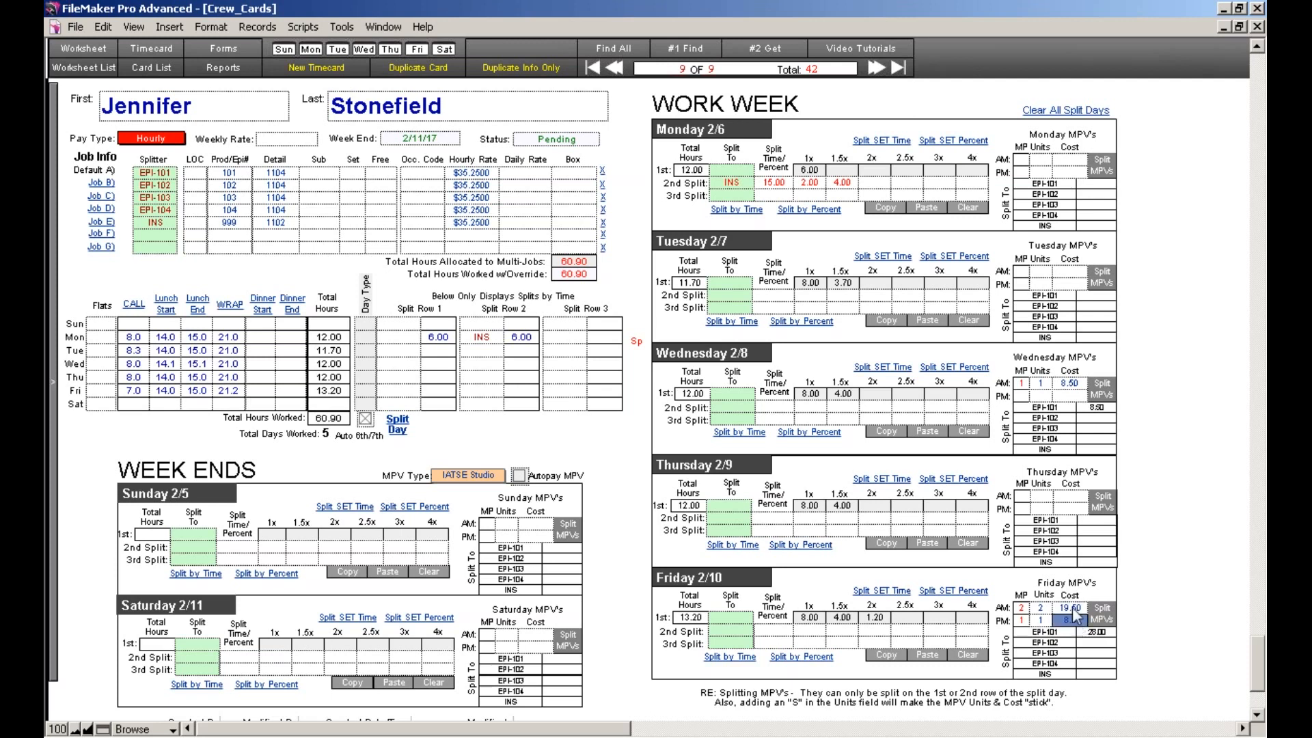
click(1073, 607)
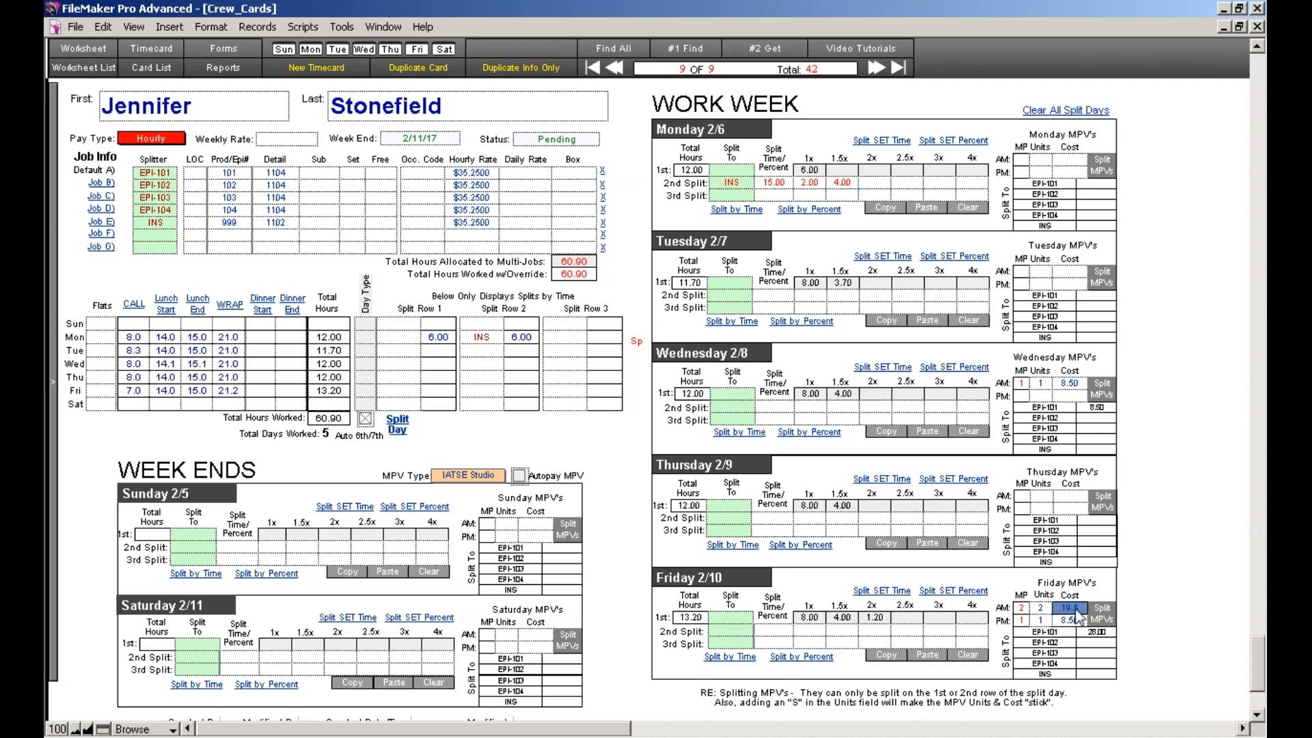
key(BackSpace)
click(1073, 618)
click(1067, 609)
click(1070, 621)
click(1070, 610)
text(20)
click(1069, 620)
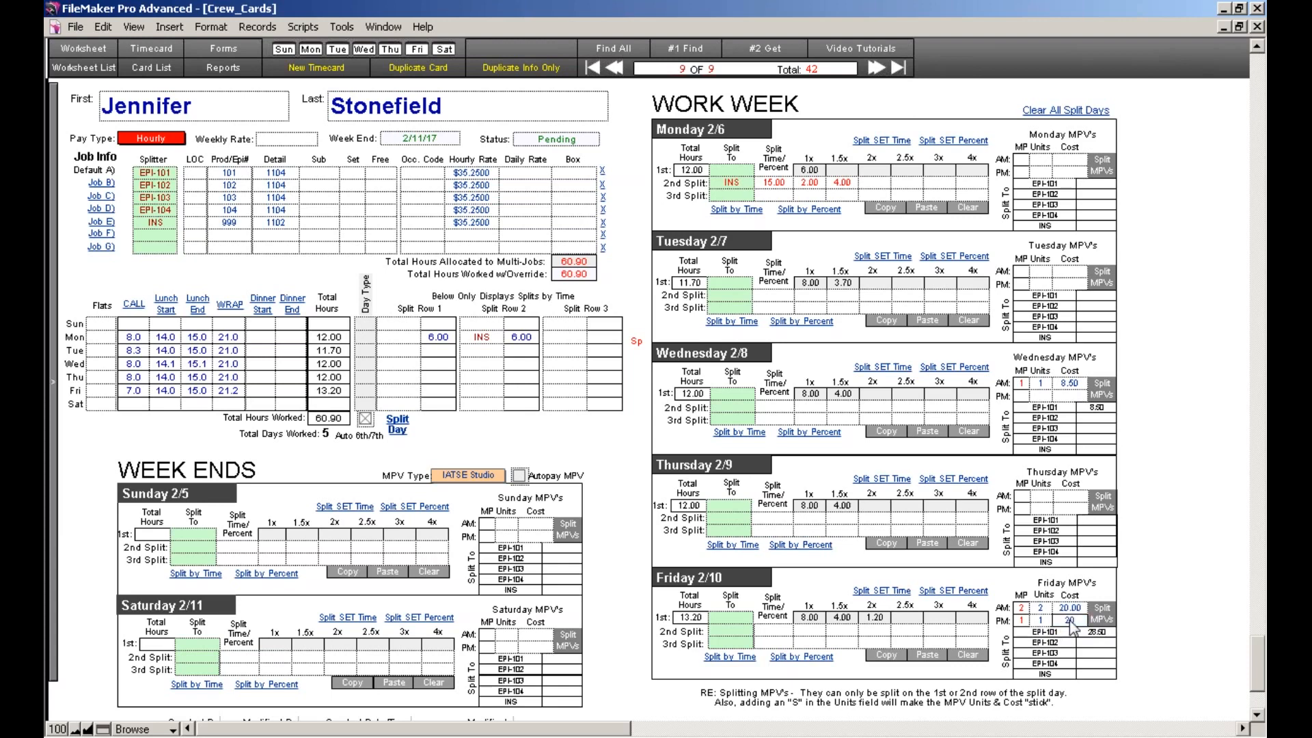
click(1189, 621)
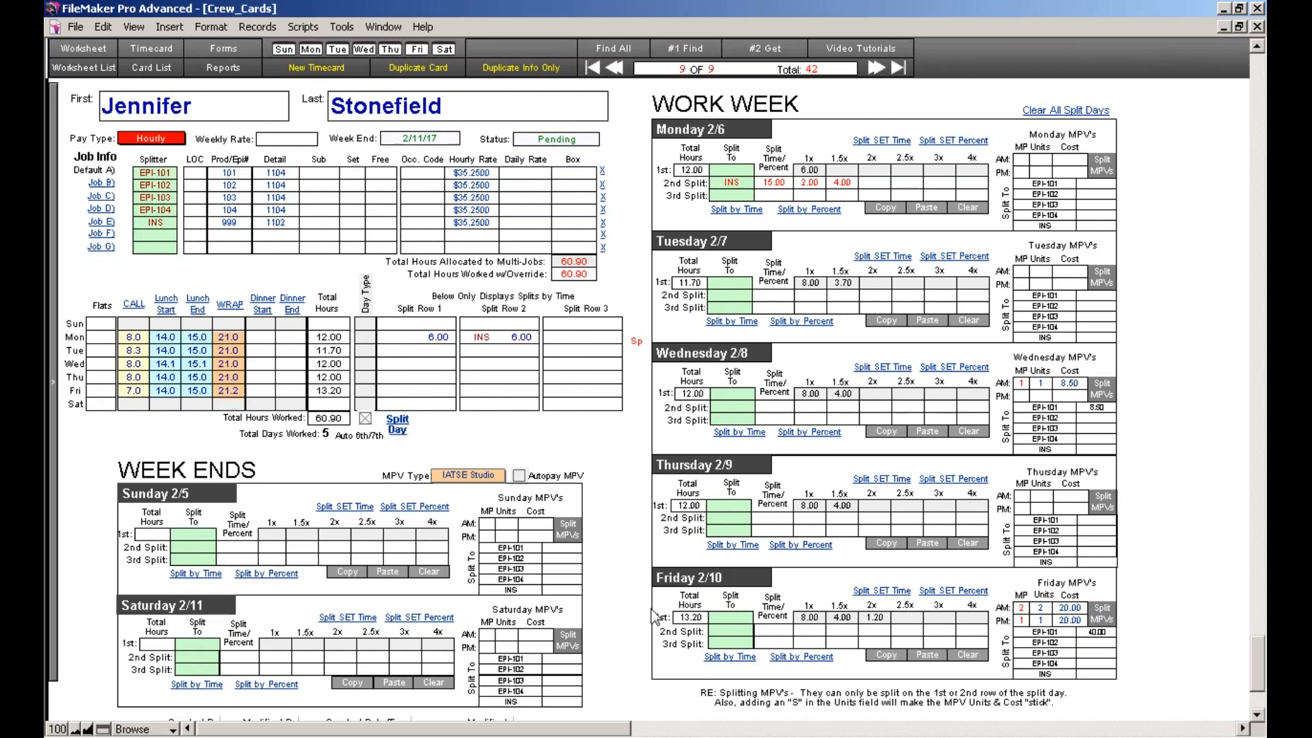
- Set Friday's AM meal penalty cost to 8.50 and its PM cost to 19.50
click(1073, 608)
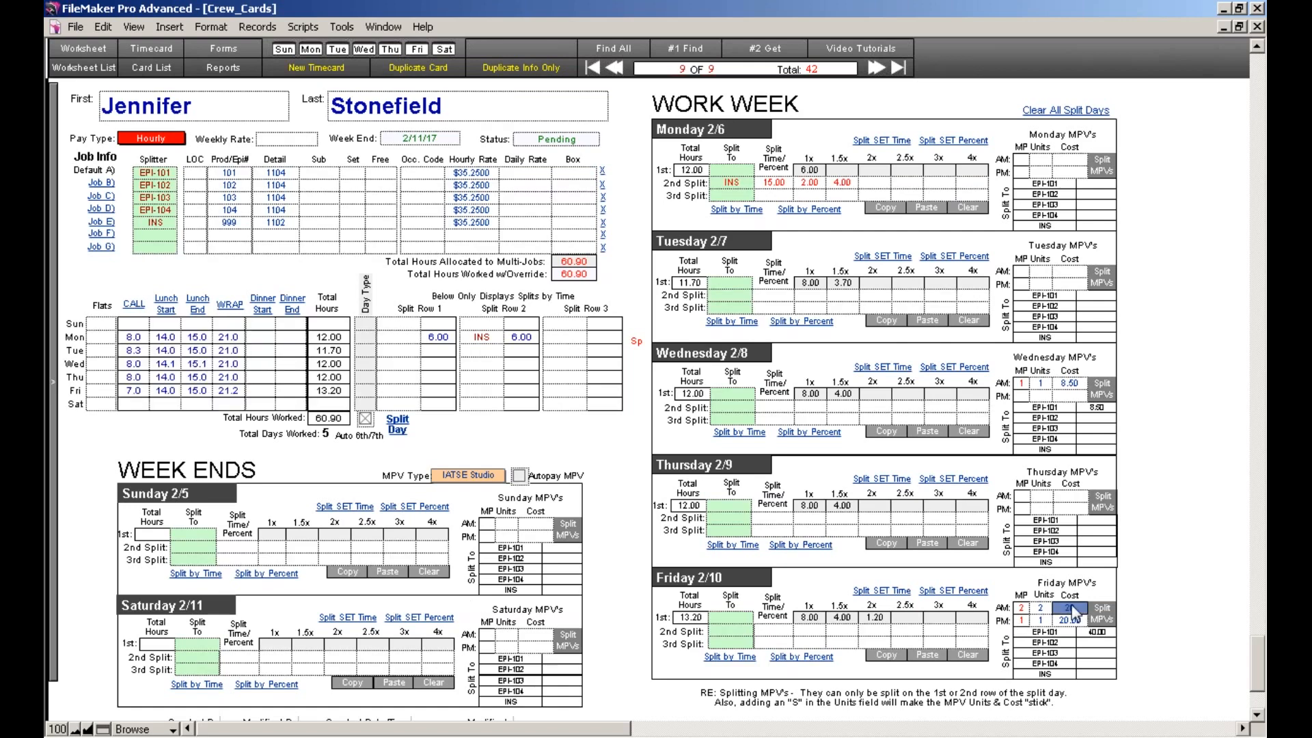
text(8.50)
click(1075, 621)
text(19.50)
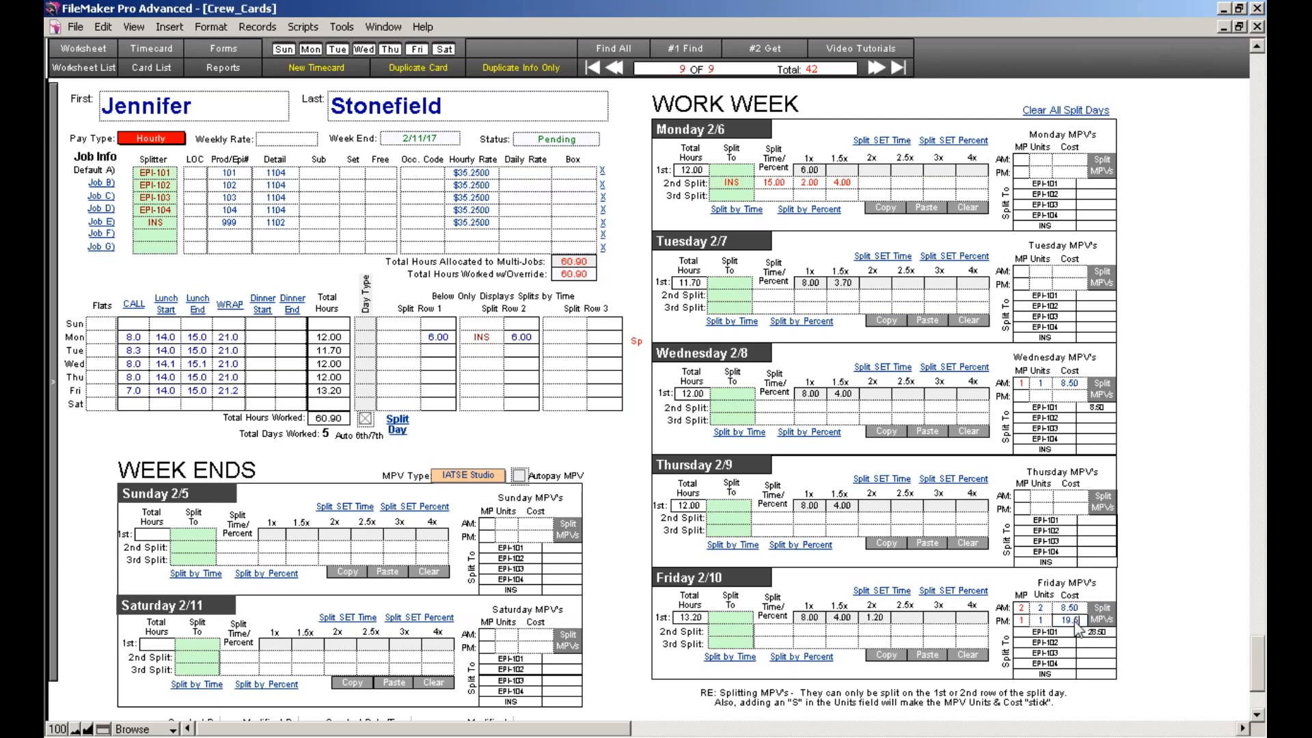
click(1179, 649)
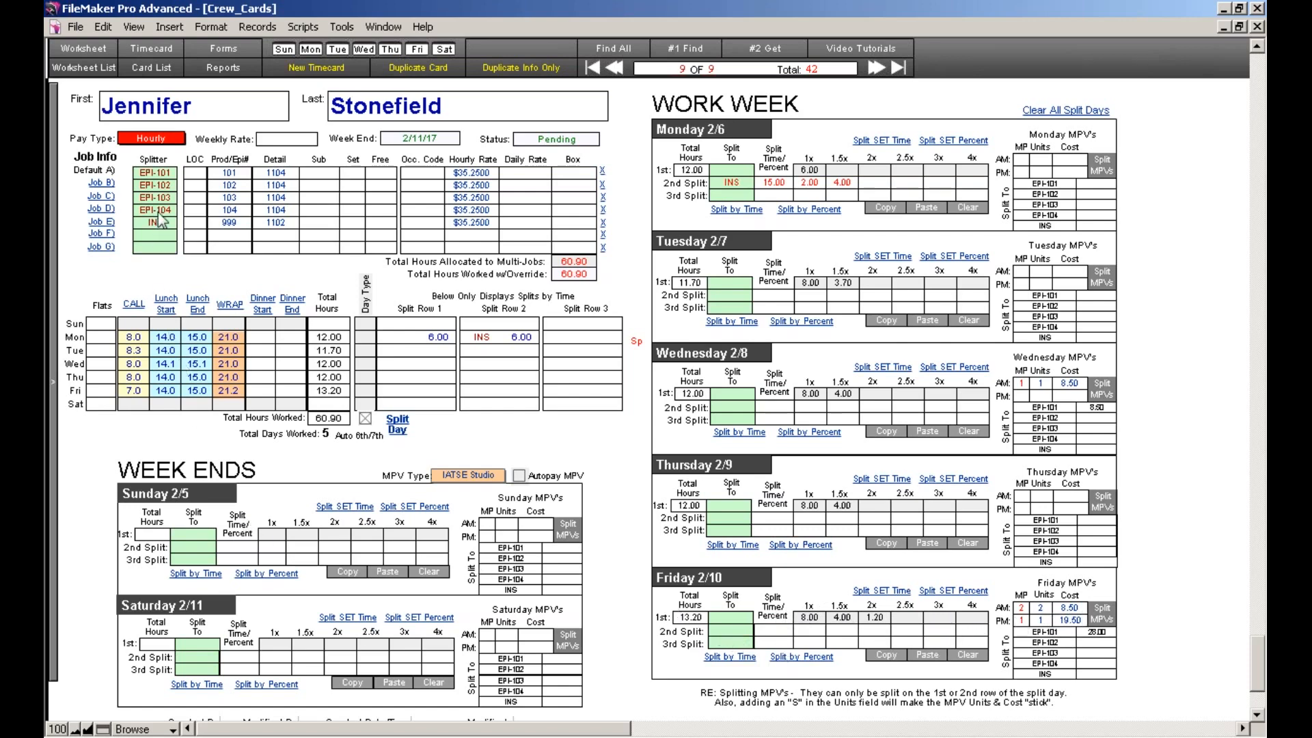
- Assign Friday's first split row to EPI-101 and its second split row to EPI-102
click(156, 173)
drag(730, 630, 727, 618)
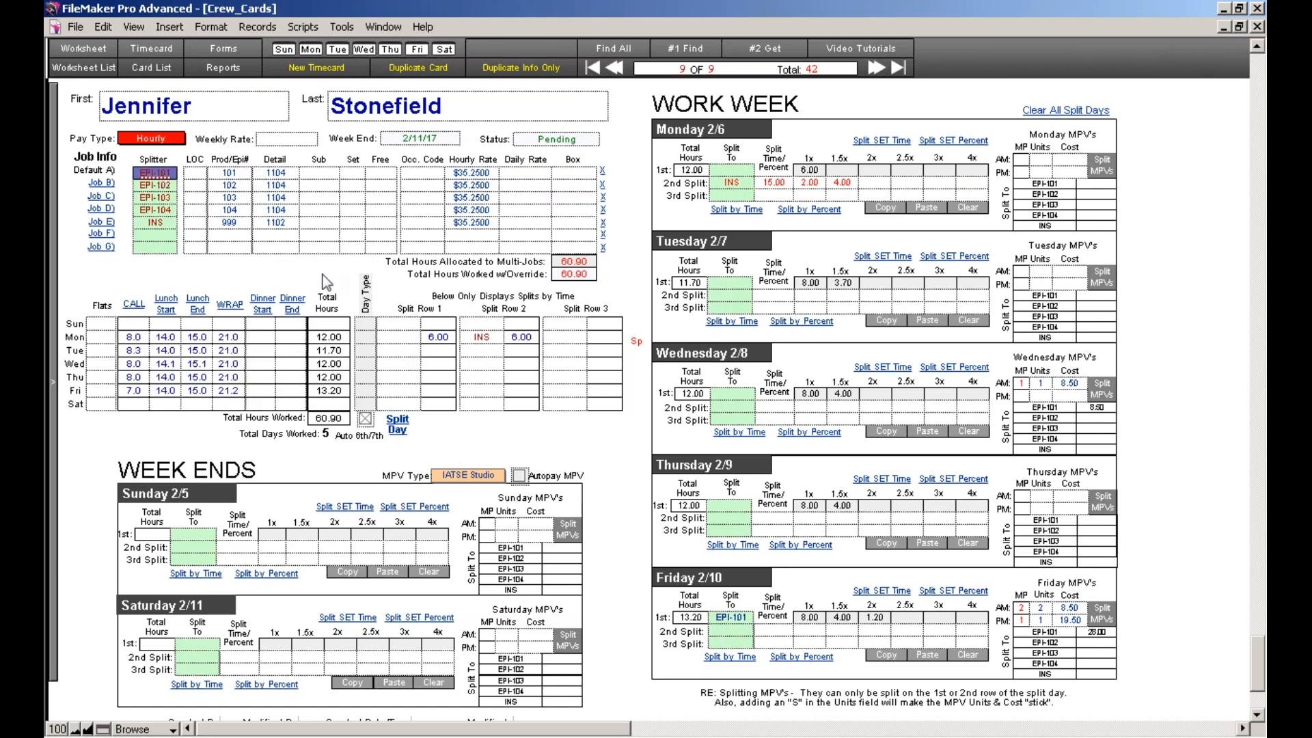
click(156, 185)
drag(155, 185, 730, 630)
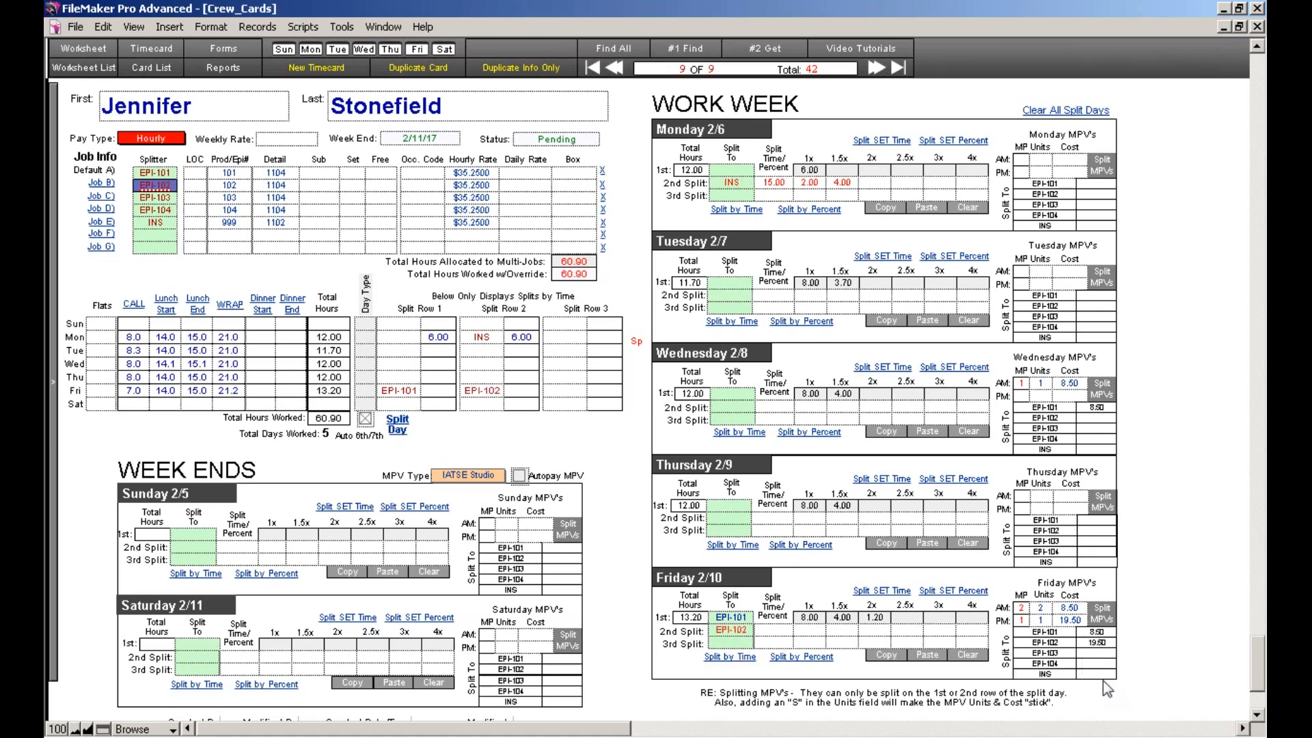
- Compare Friday's penalty costs with the EPI-101 and EPI-102 allocations, and set both the AM and PM costs to 20
click(1078, 609)
click(1081, 621)
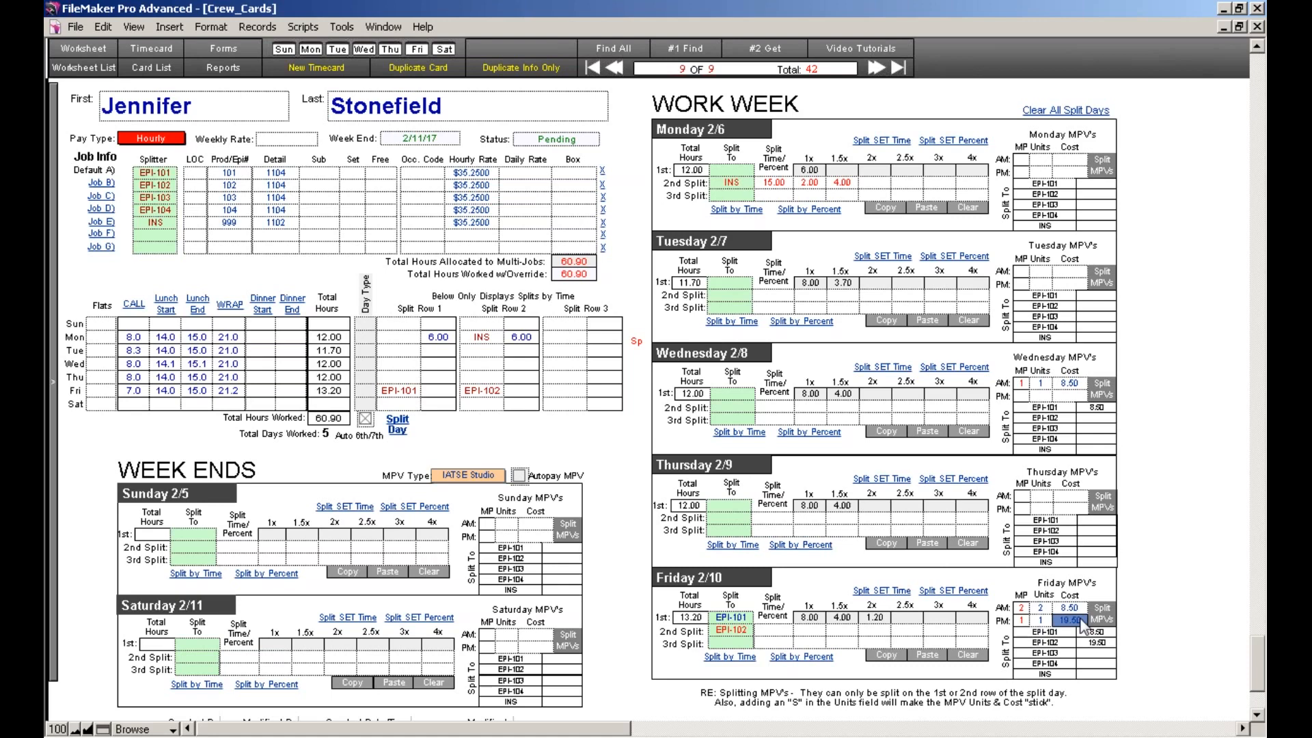
click(1073, 648)
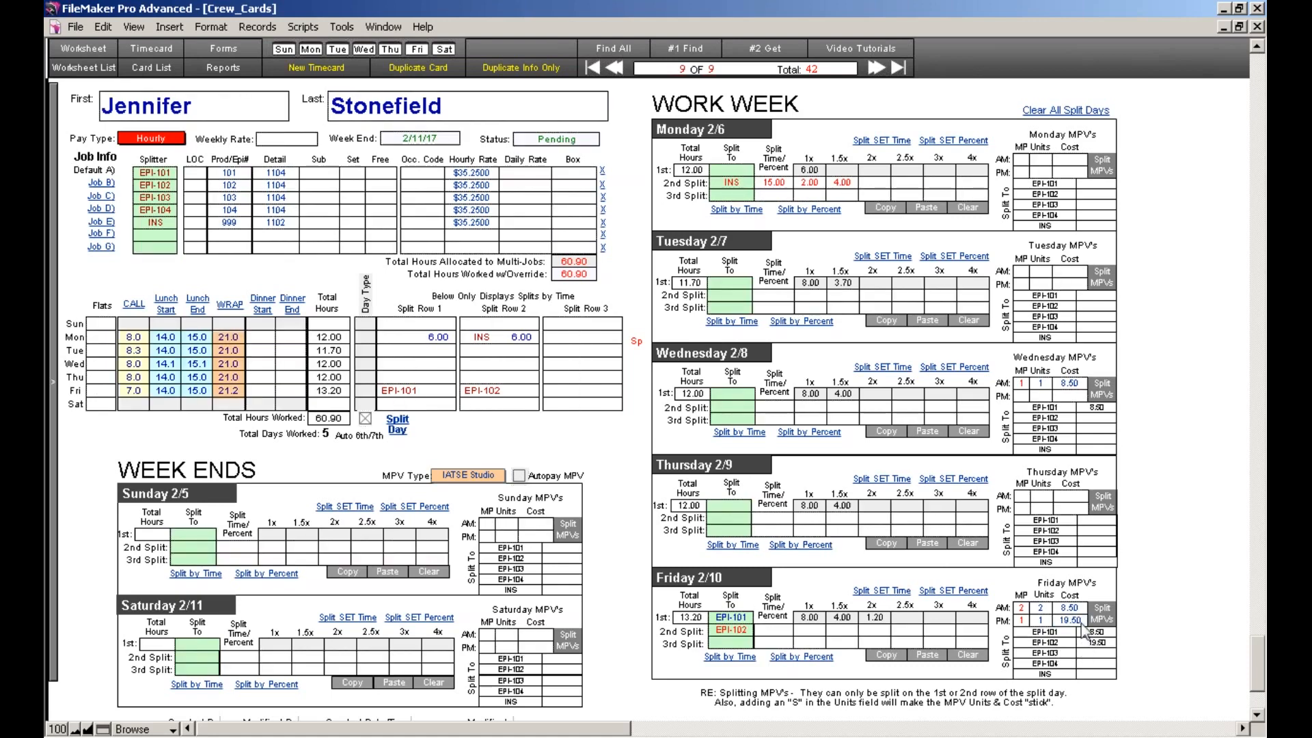
click(1081, 623)
click(1081, 610)
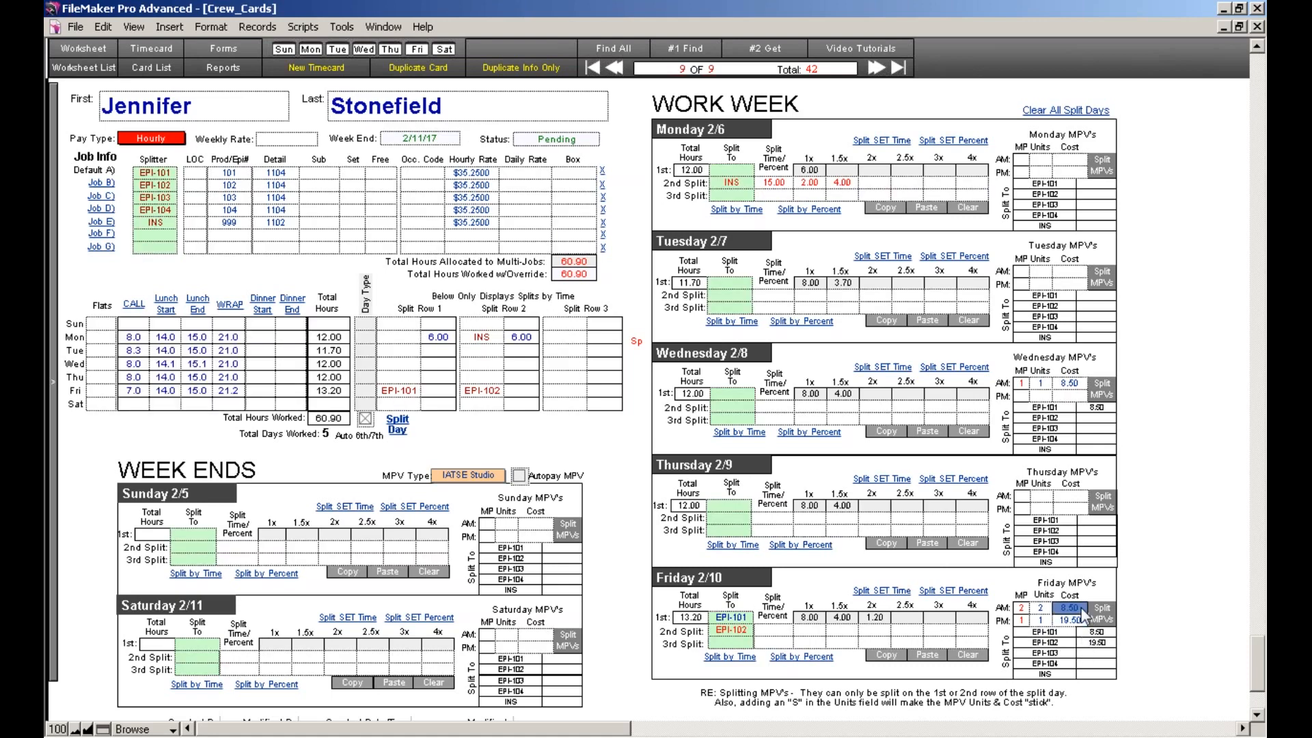
click(1095, 641)
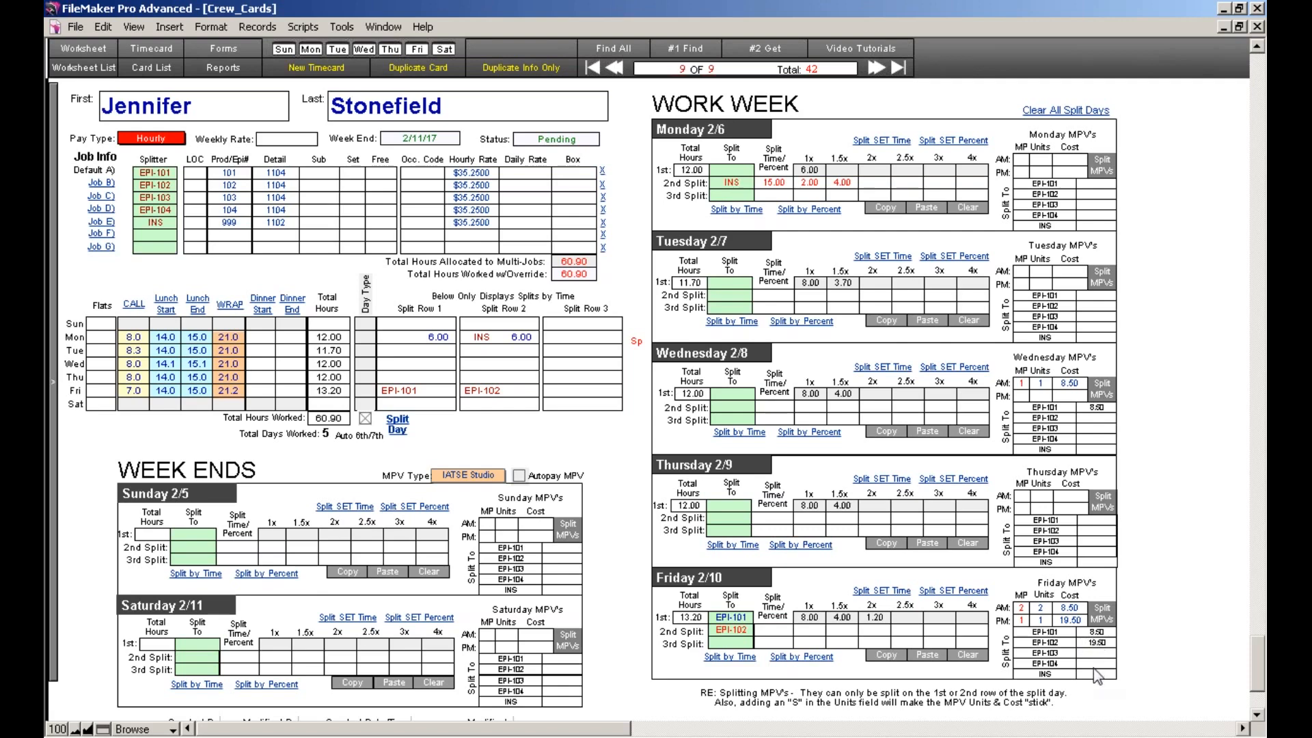
click(1079, 607)
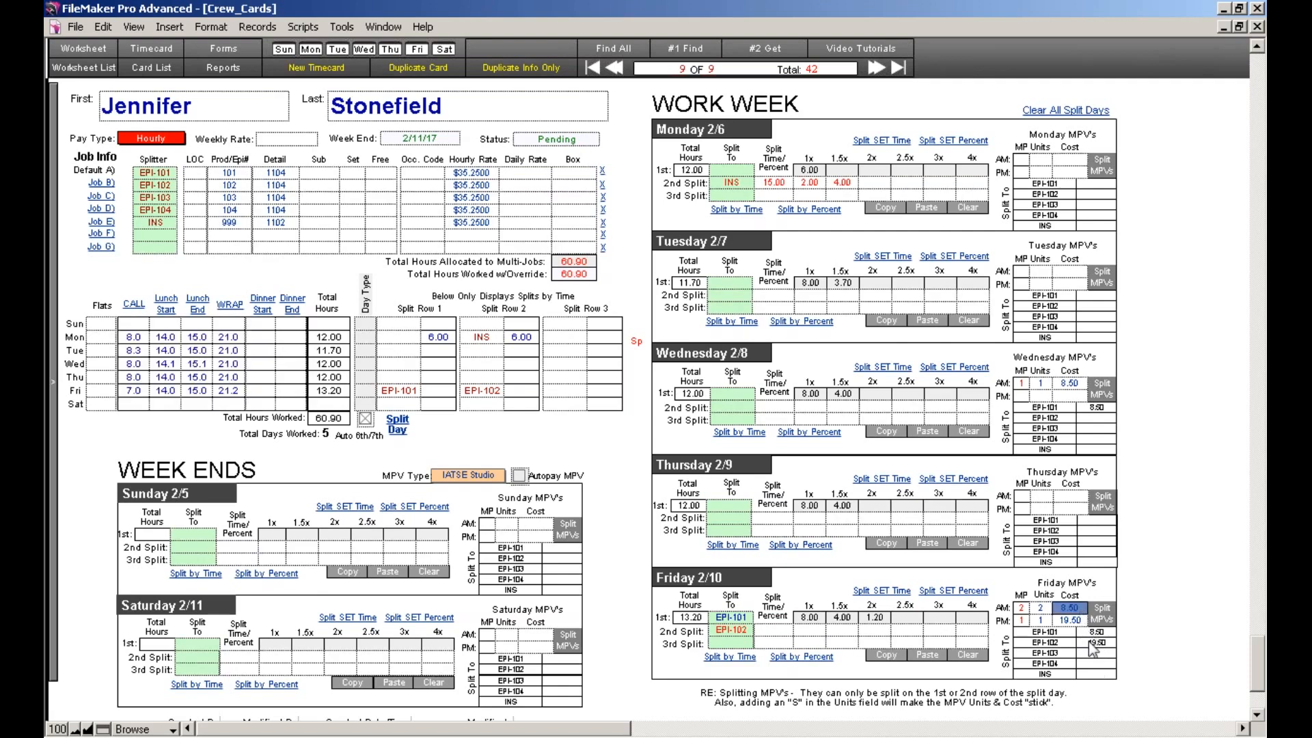
text(20)
key(Tab)
text(20)
click(1214, 710)
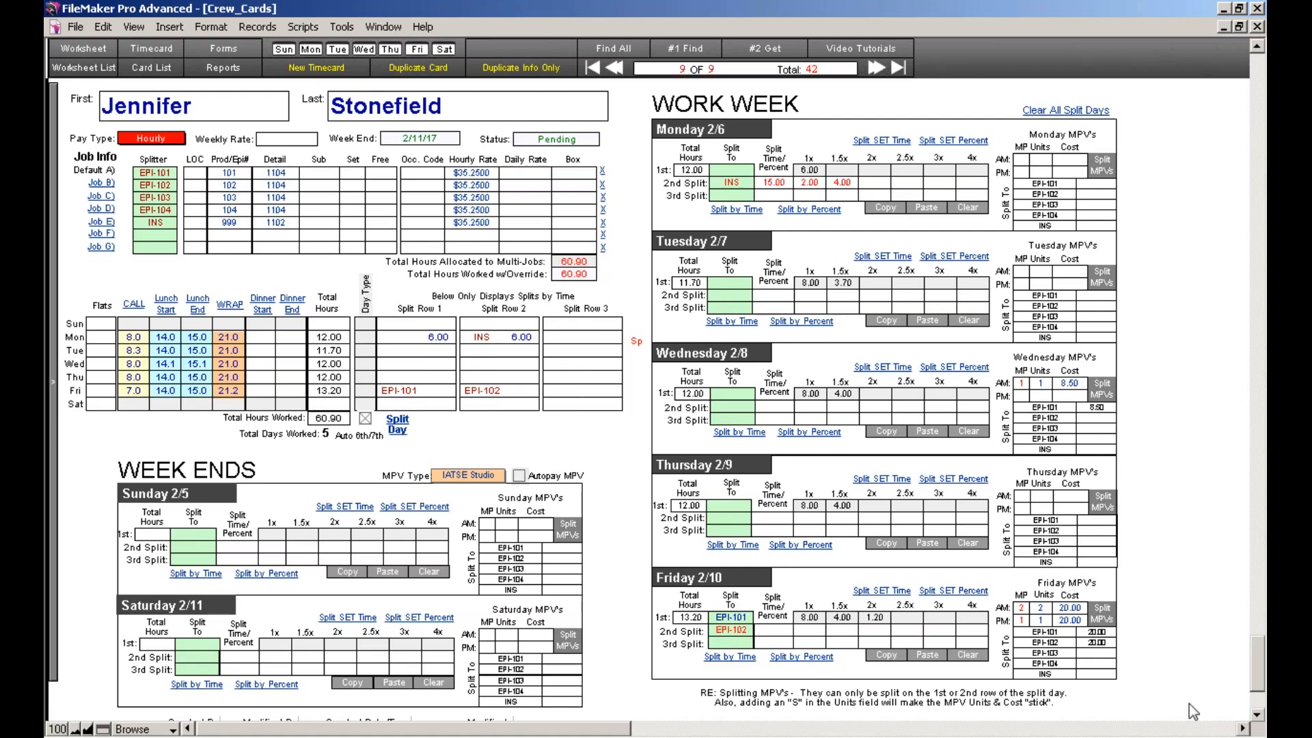
- Set Friday 2/10's AM meal penalty cost to 8.50 and its PM meal penalty cost to 17.50
click(1083, 622)
key(Delete)
click(1077, 609)
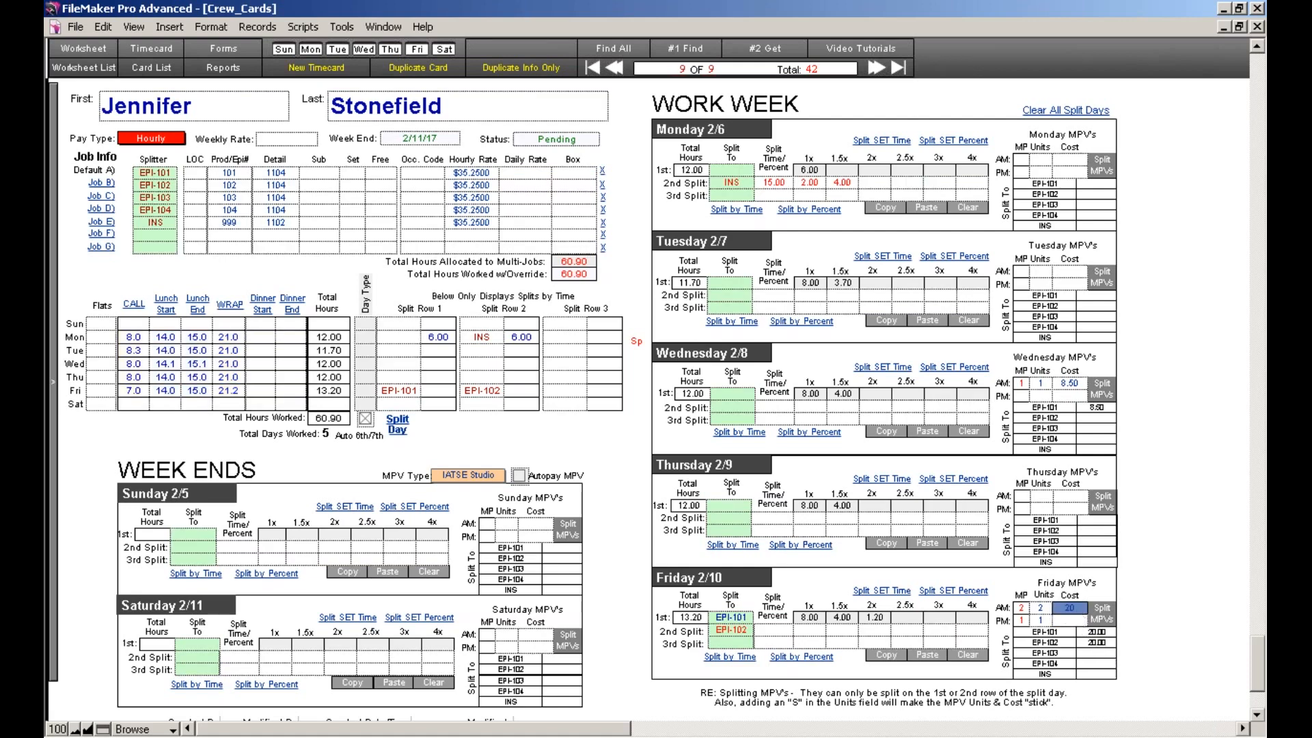
key(Delete)
text(80.)
key(BackSpace)
key(BackSpace)
key(BackSpace)
text(8.50)
key(Tab)
text(17.50)
key(Tab)
click(1182, 699)
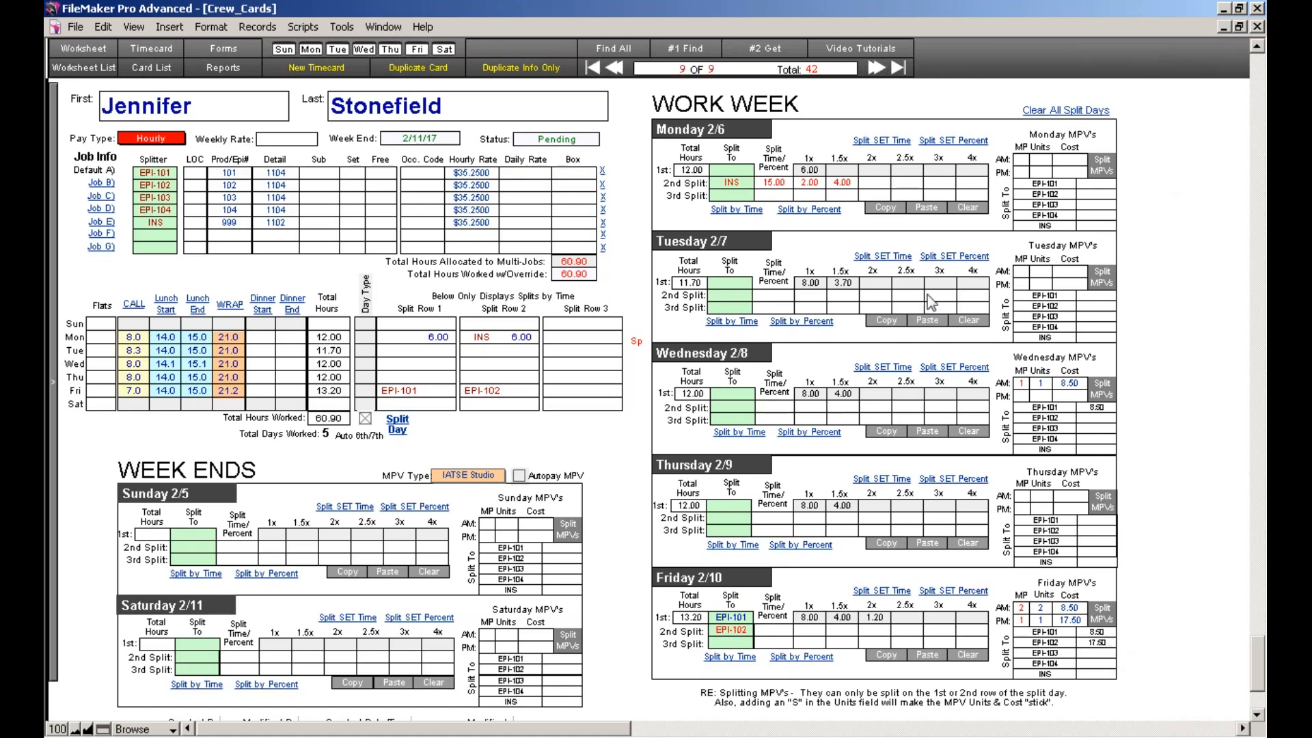
- Review the AM, PM and total meal penalty columns in Monday's daily timecard list, and go to the hot costs
click(311, 50)
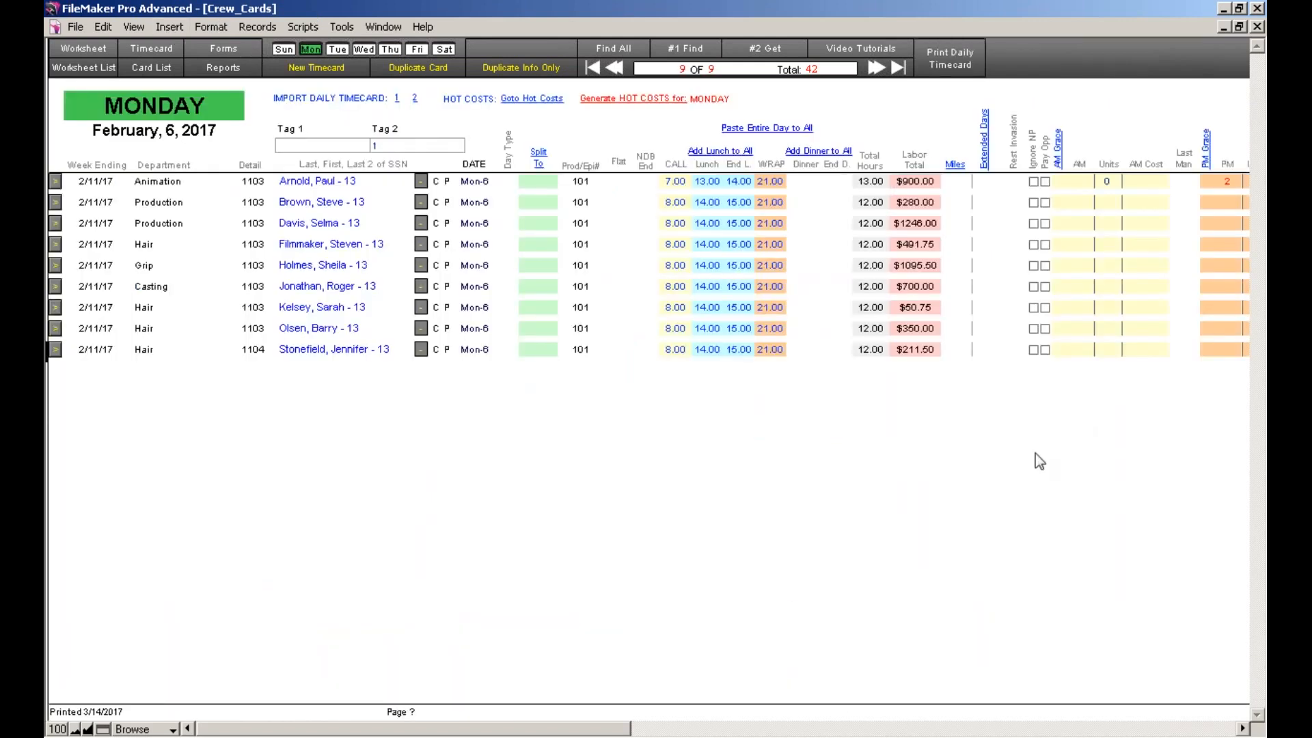
drag(555, 726, 767, 726)
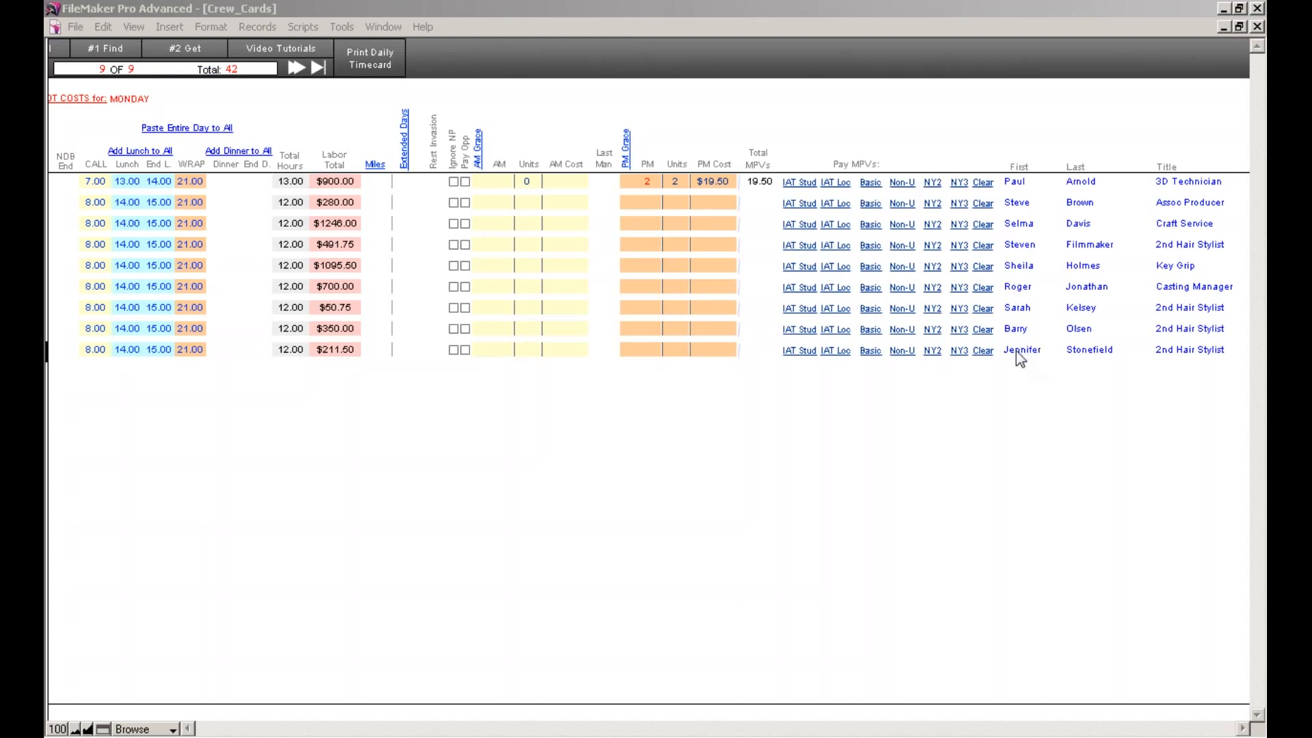
click(858, 402)
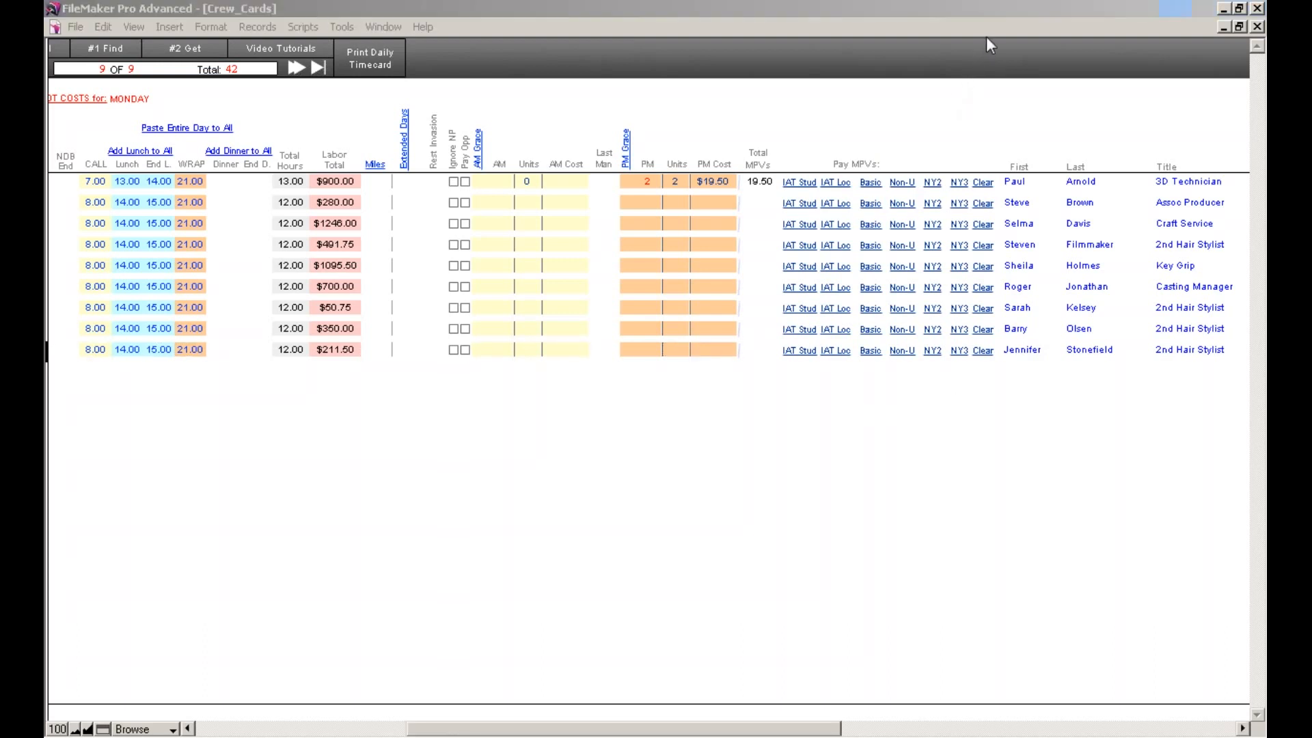
click(934, 445)
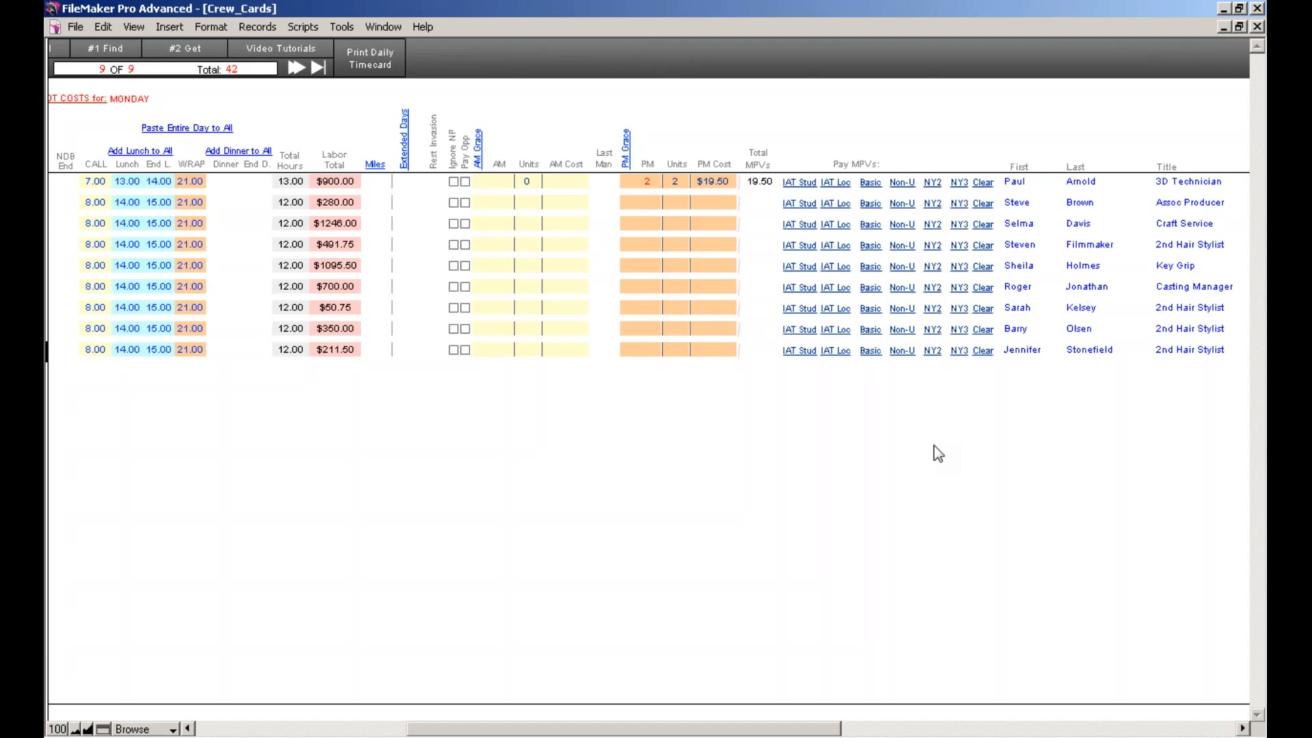
drag(697, 728, 582, 715)
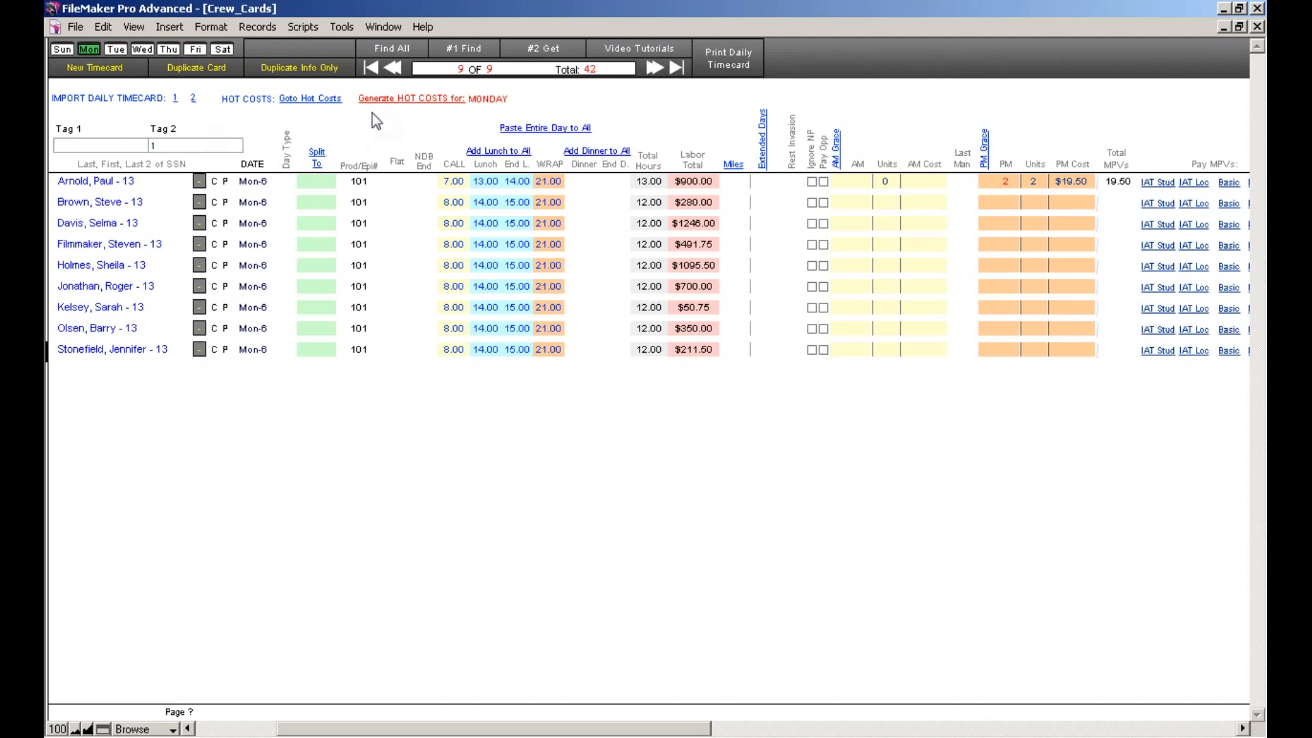
click(328, 100)
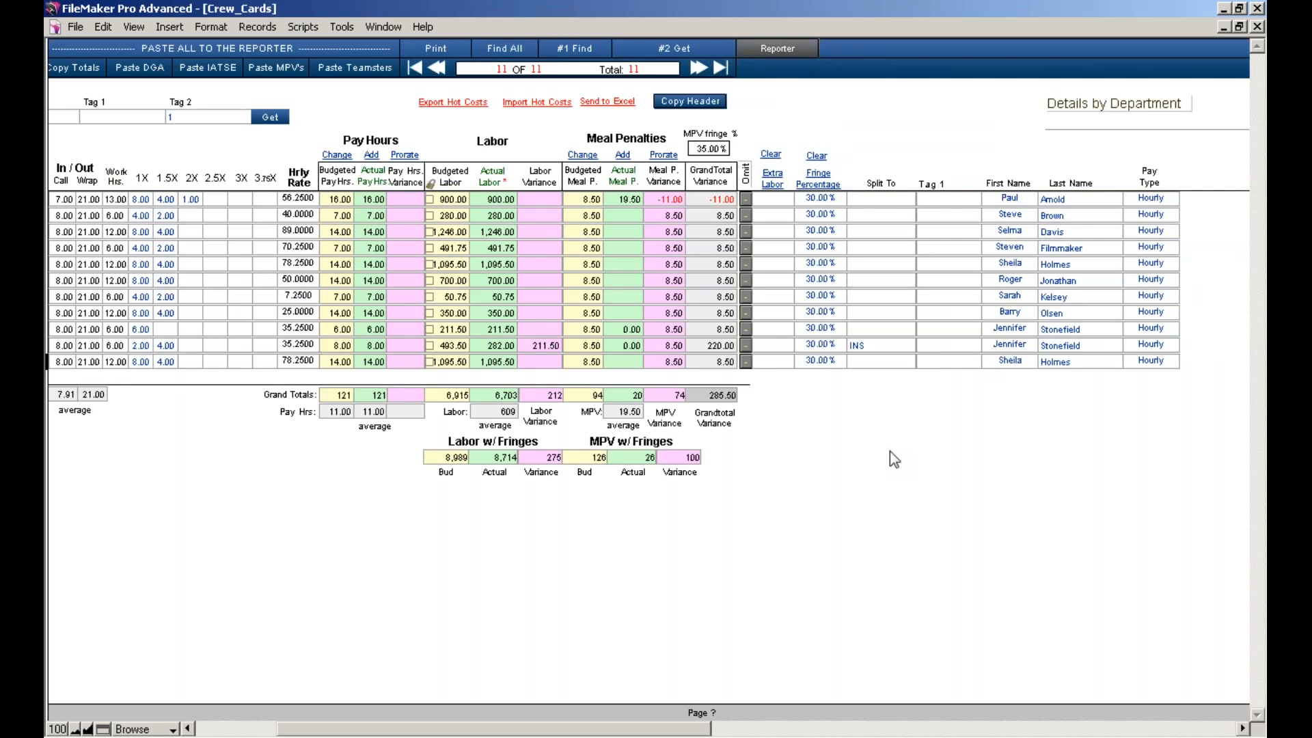
- Open the hot cost Reporter and start an episode import, browsing to the DEMO DATA folder on Removable Disk (H:)
click(793, 58)
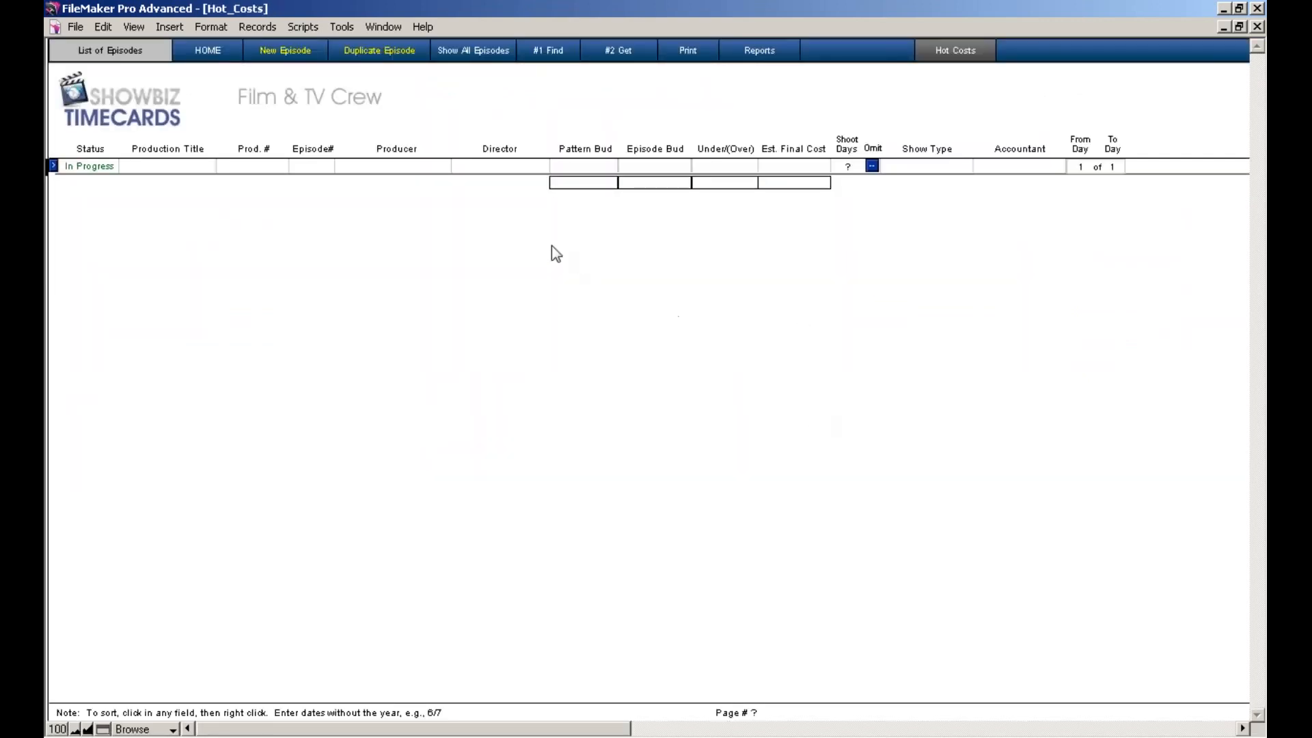
click(304, 26)
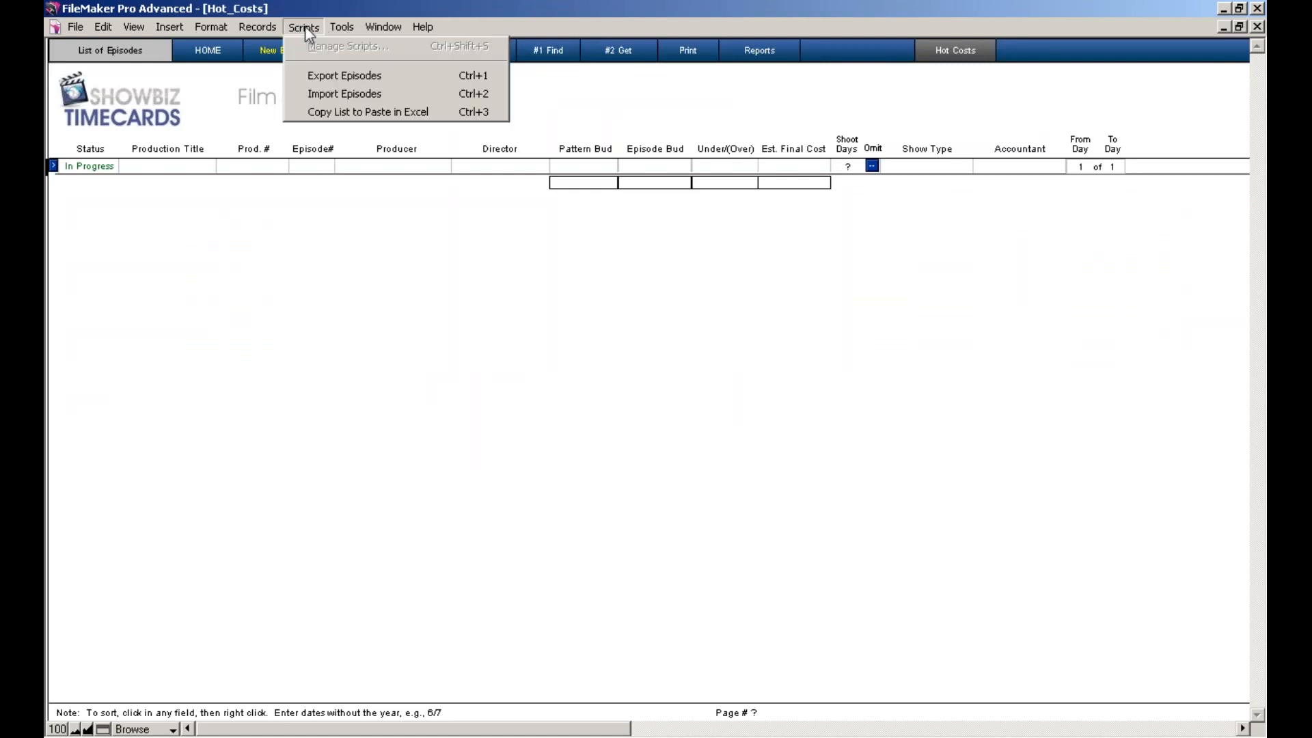
click(335, 93)
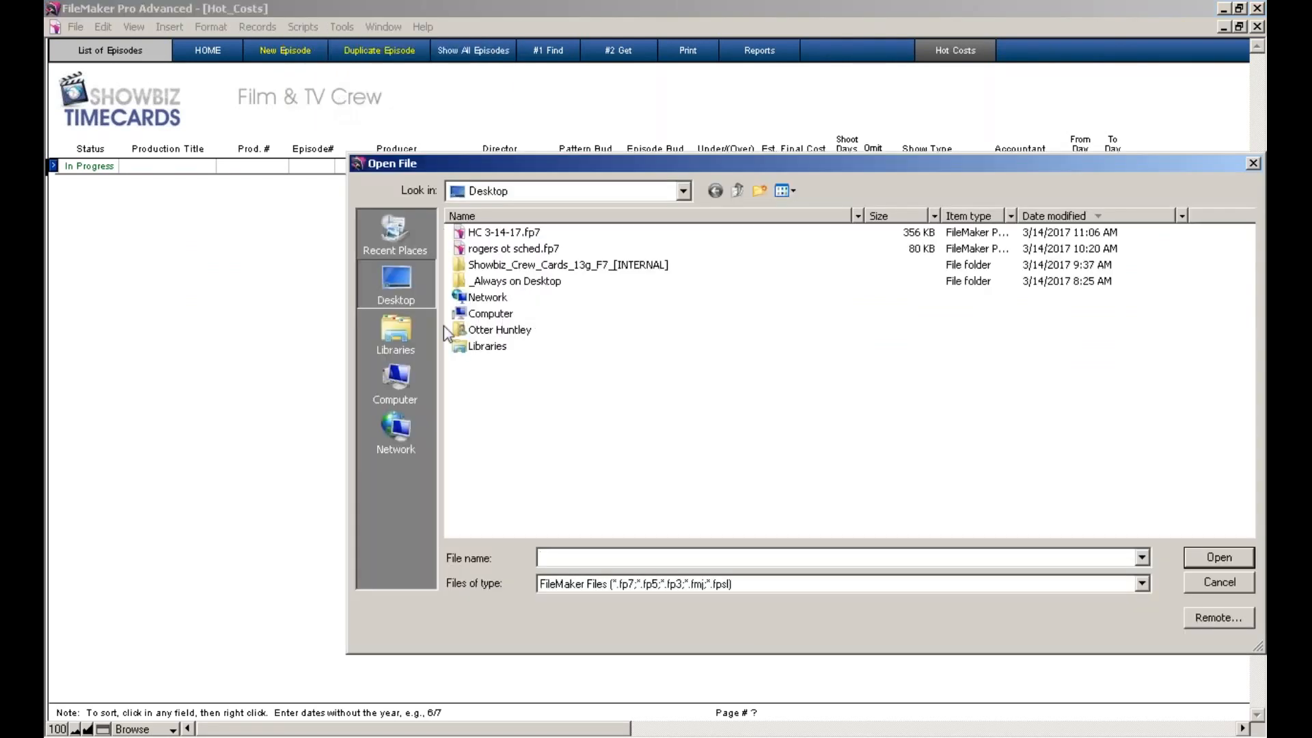
click(395, 382)
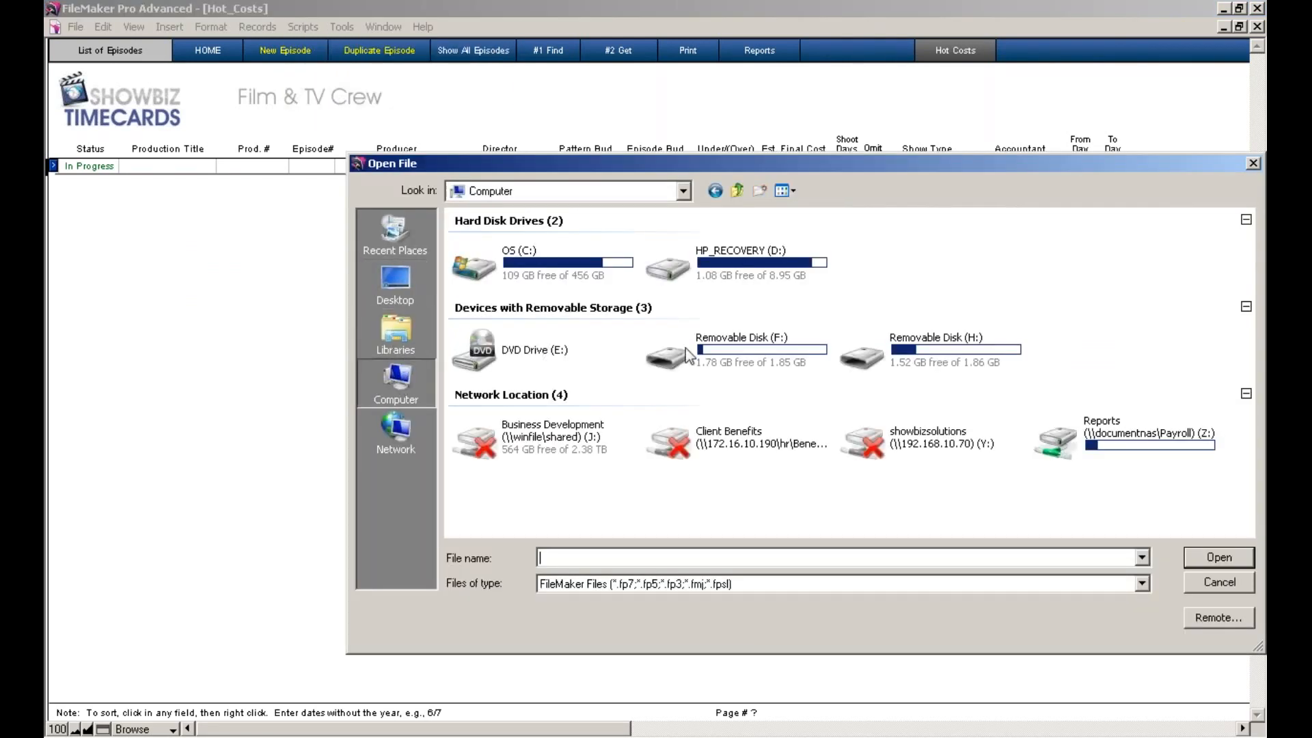
double_click(889, 356)
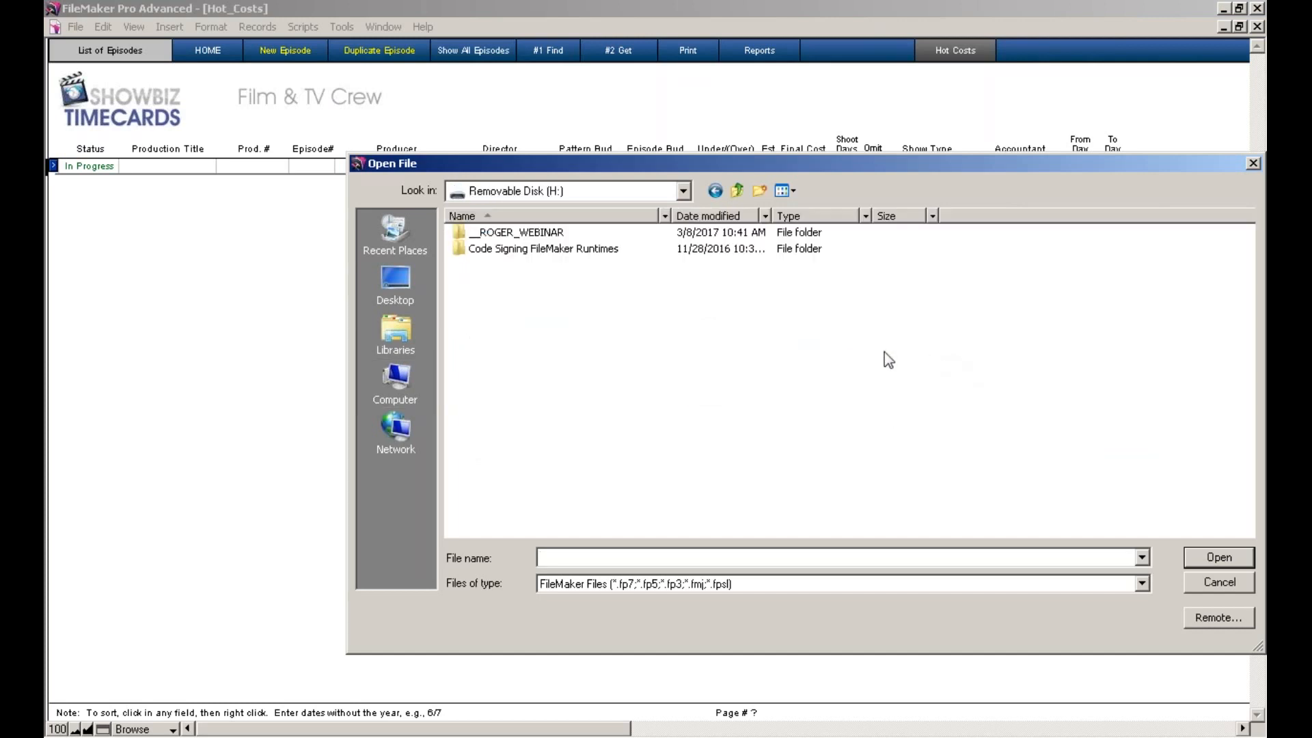
double_click(525, 234)
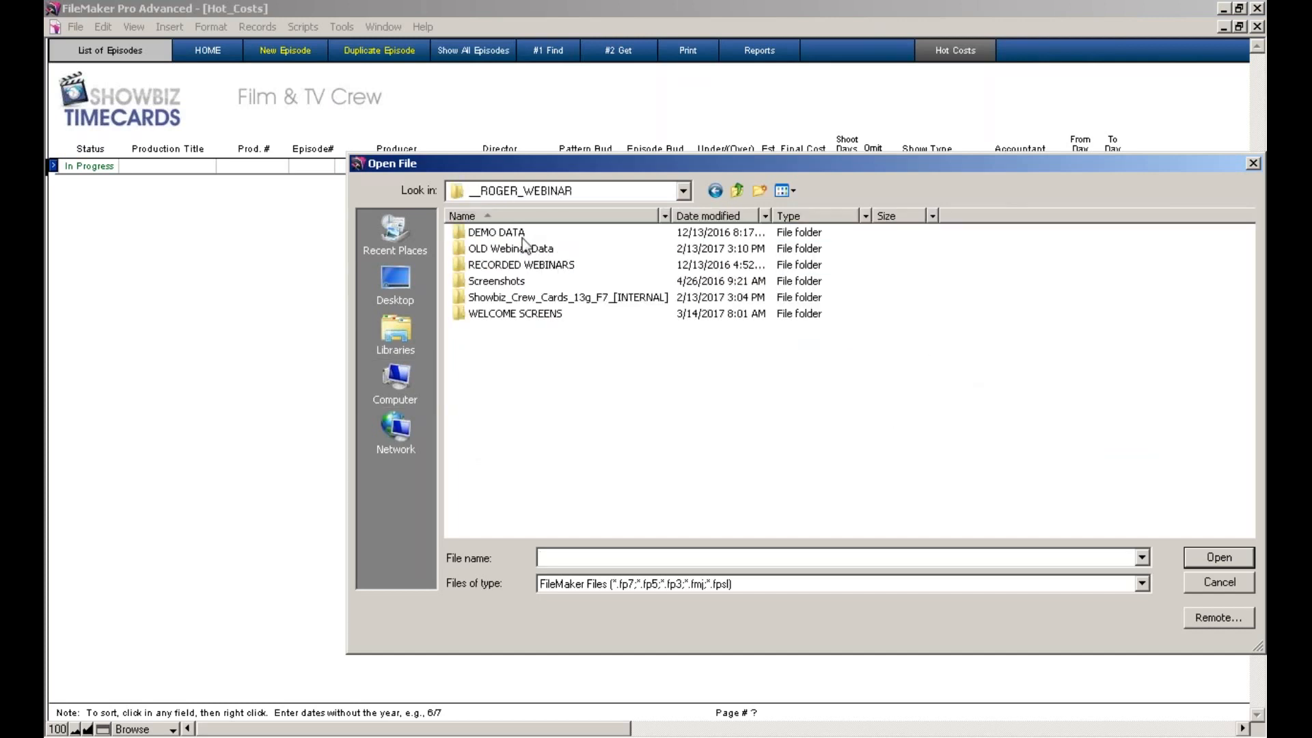
double_click(511, 233)
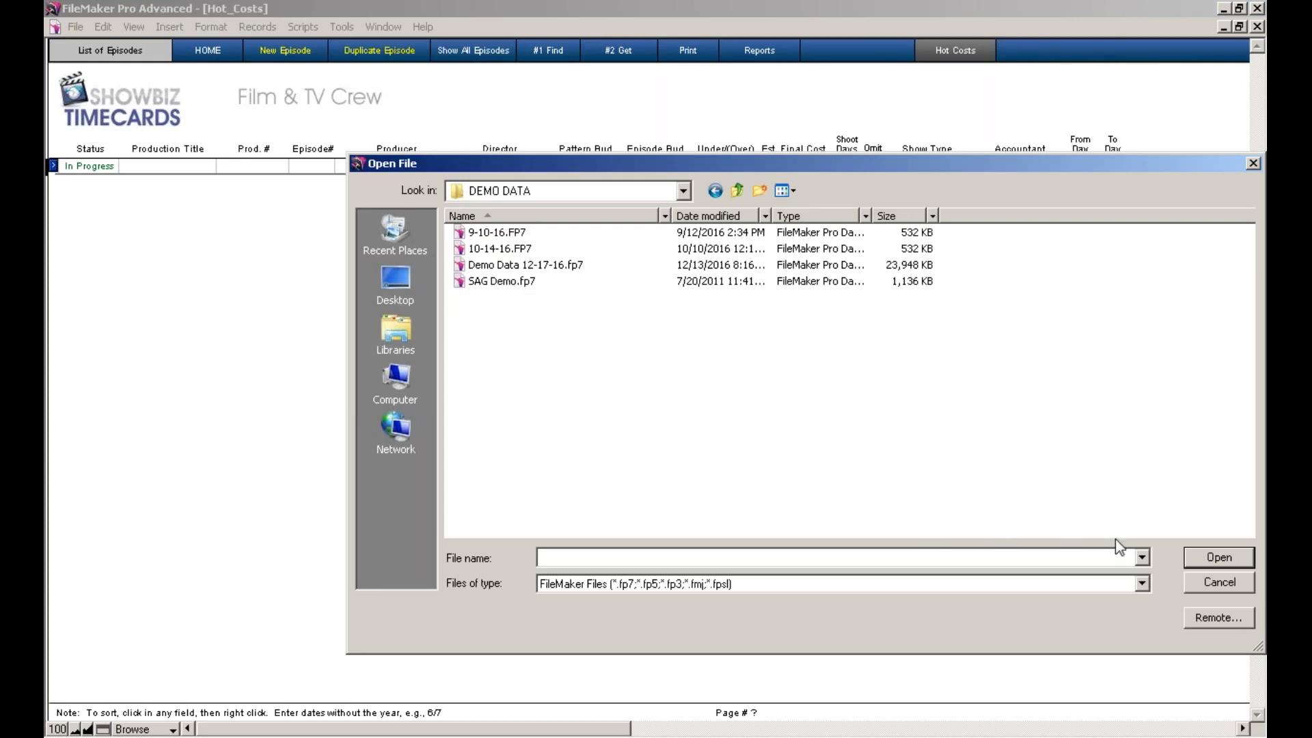
- List all file types and import the episodes from Hot Costs Reporter Demo.H28
click(1142, 557)
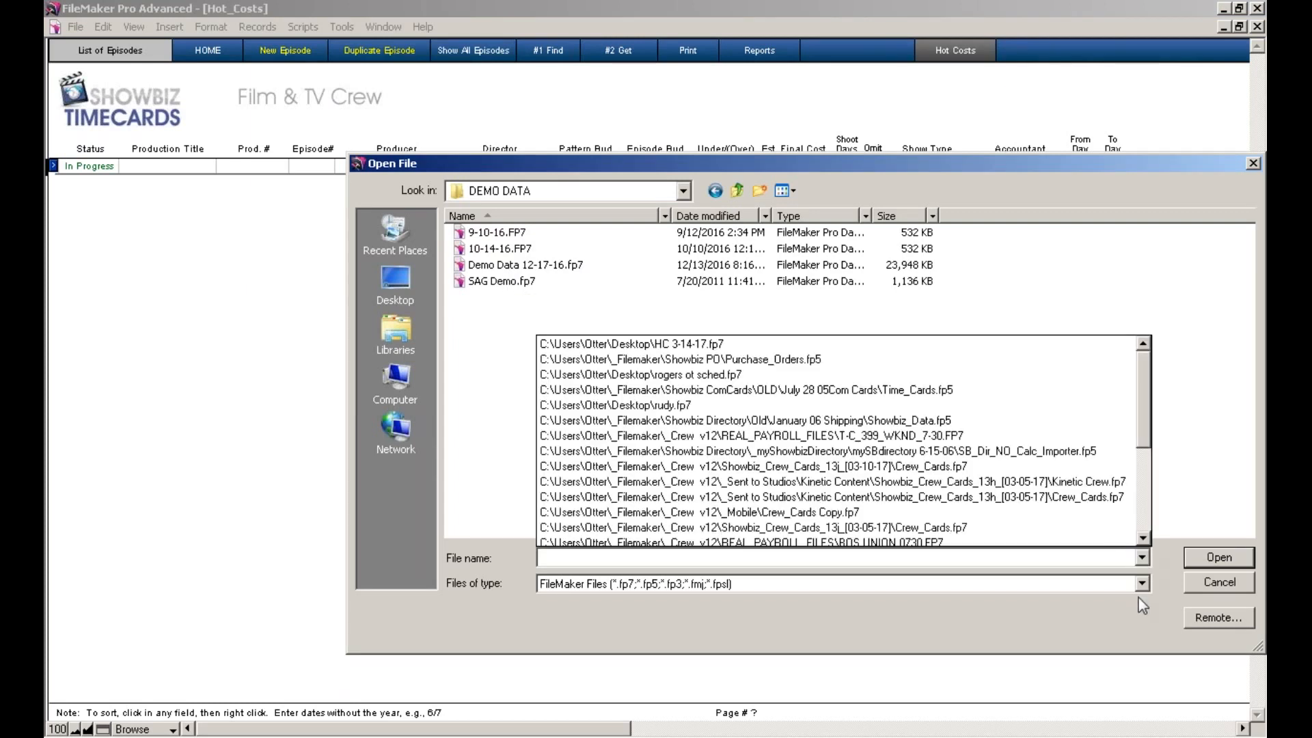
click(1139, 589)
click(1140, 587)
click(1123, 600)
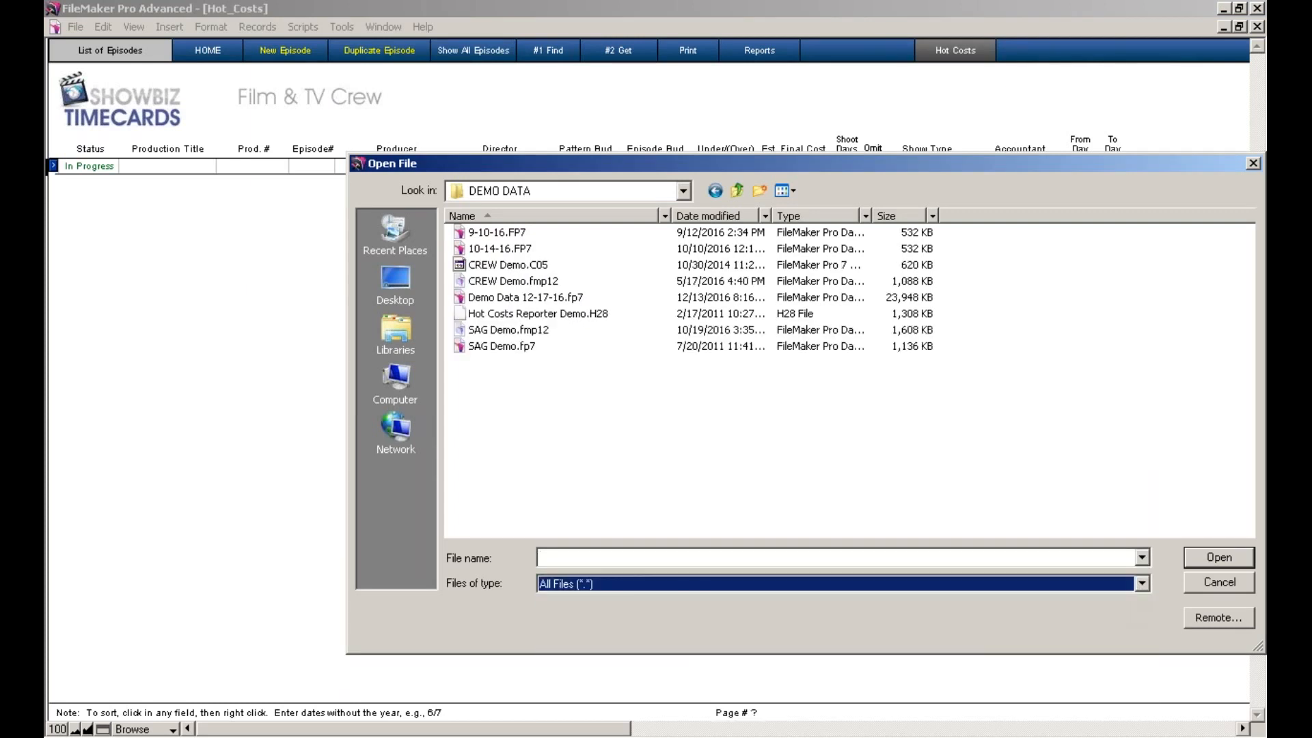
click(543, 314)
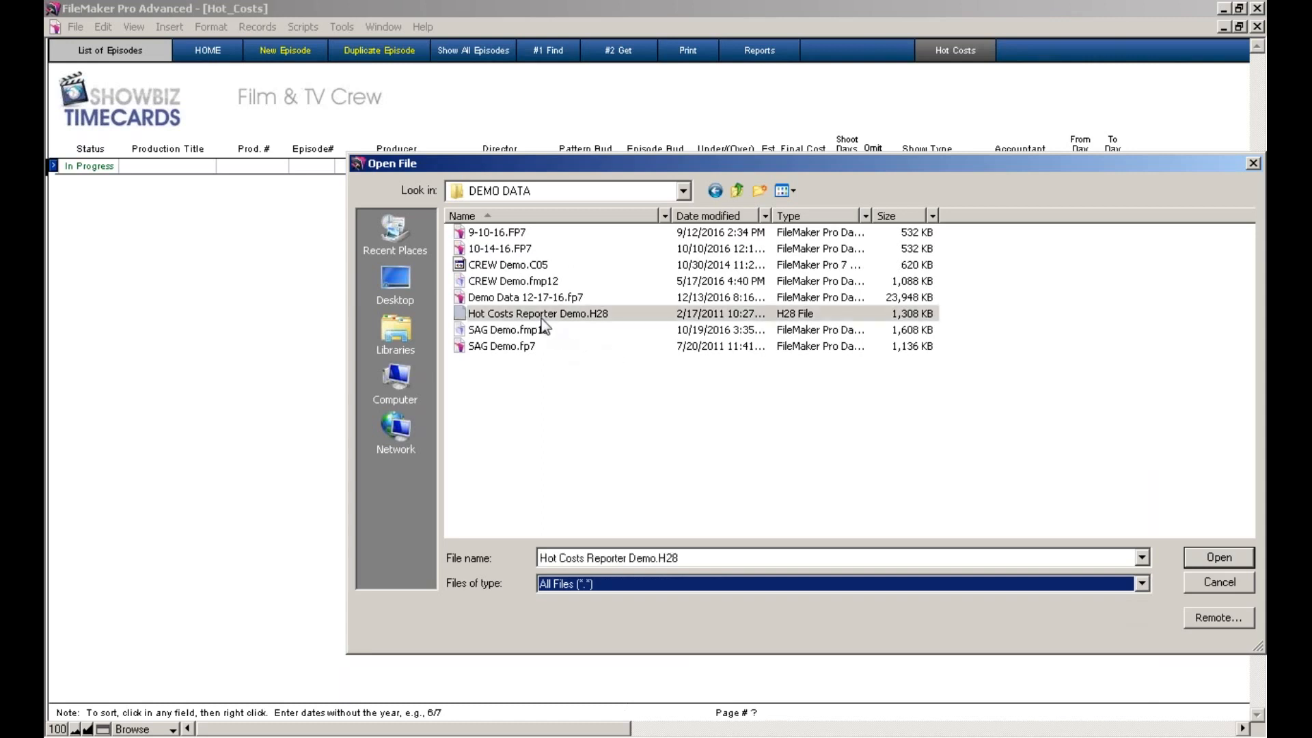
click(1242, 559)
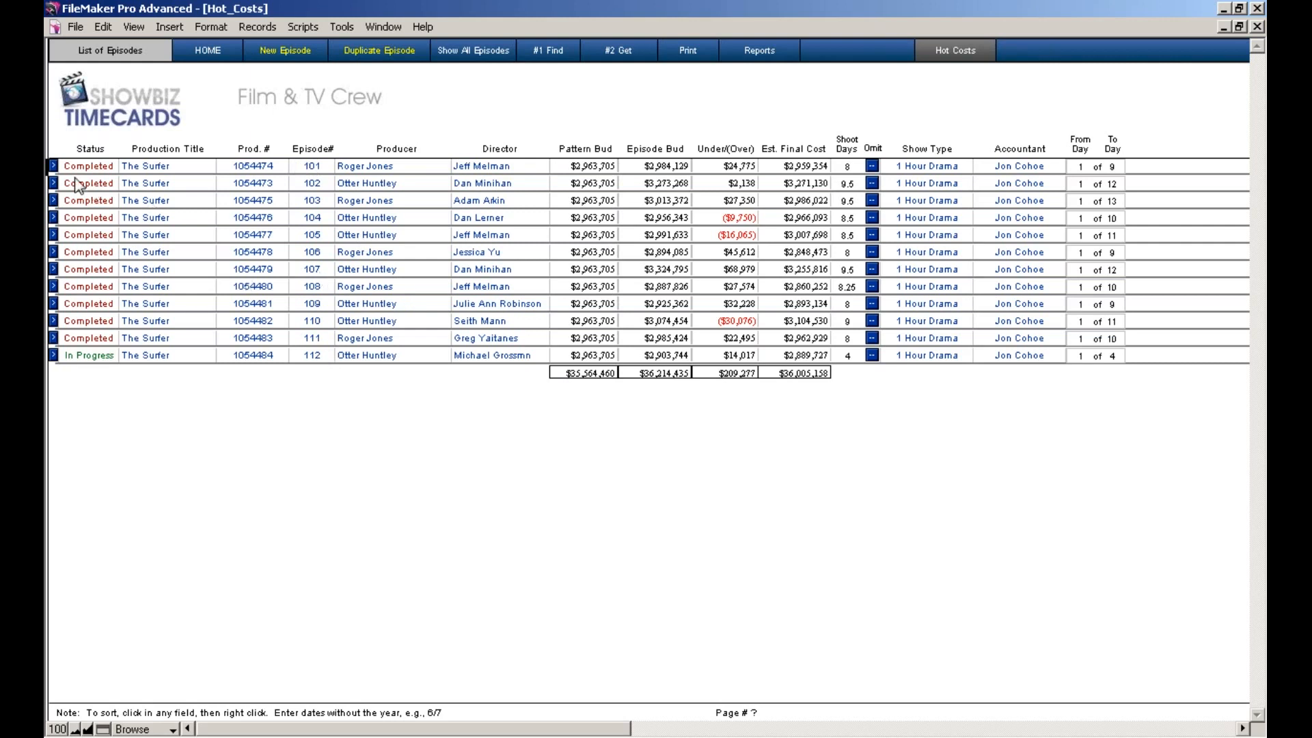
- Review the list of episodes and the Daily Progress Report of The Surfer's episode 101
click(53, 167)
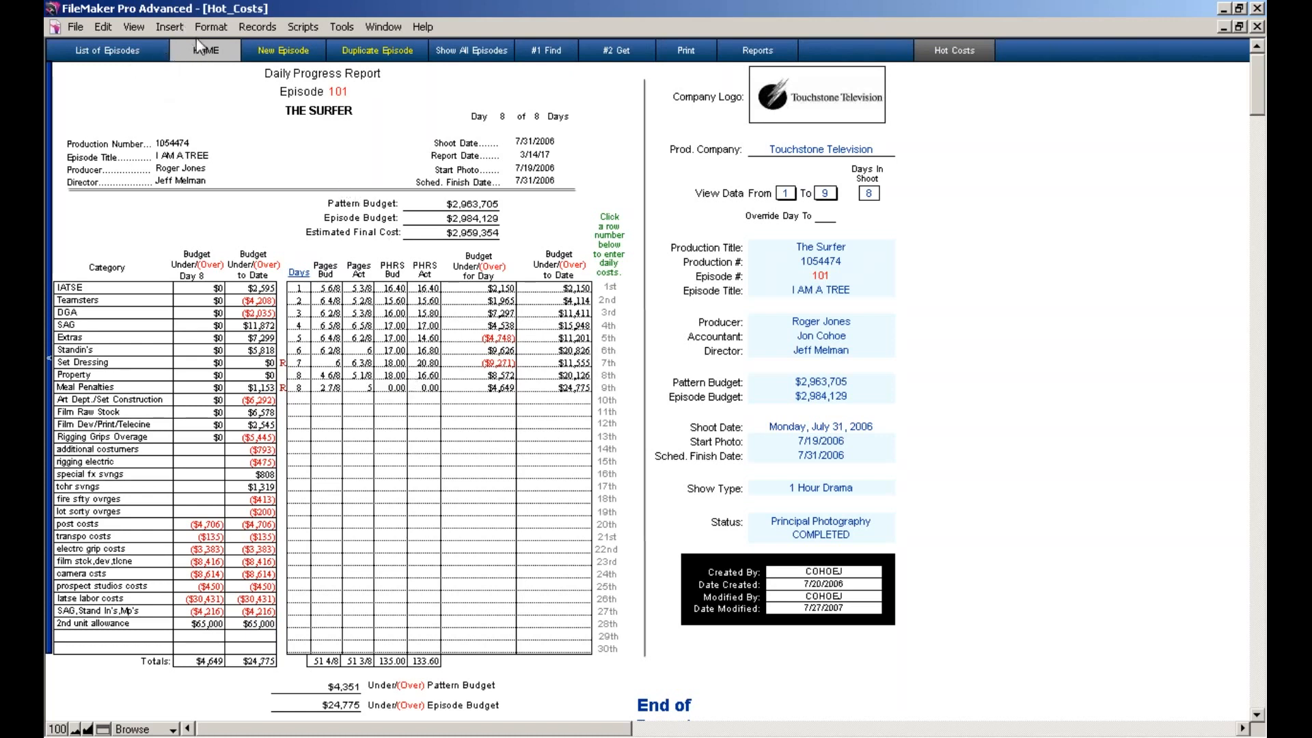
click(148, 58)
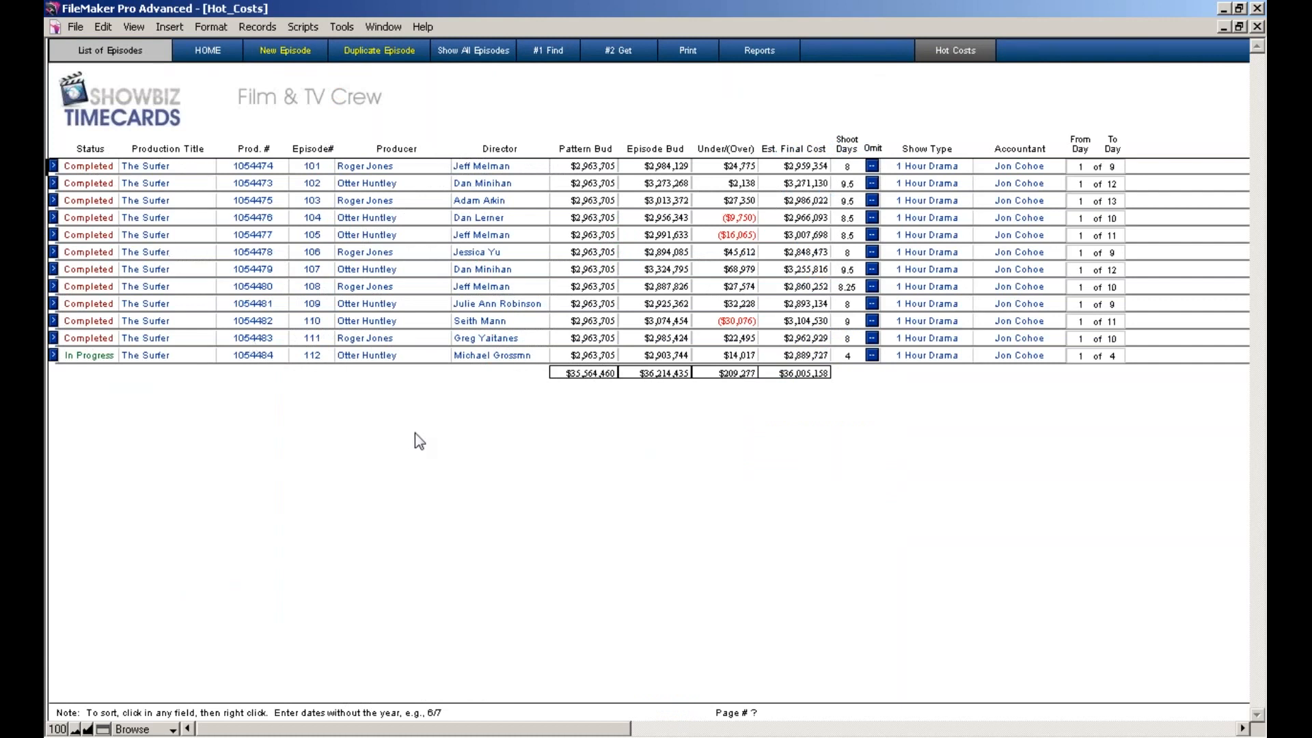
click(53, 166)
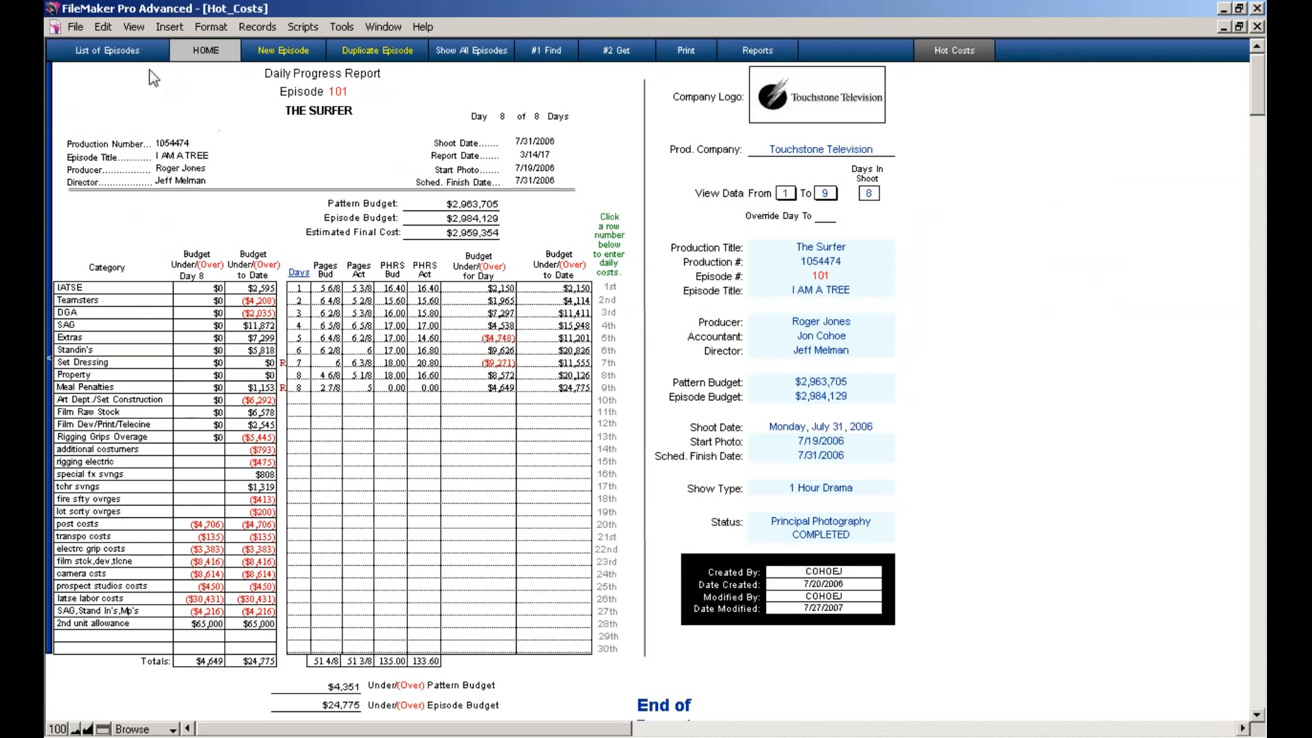
click(120, 54)
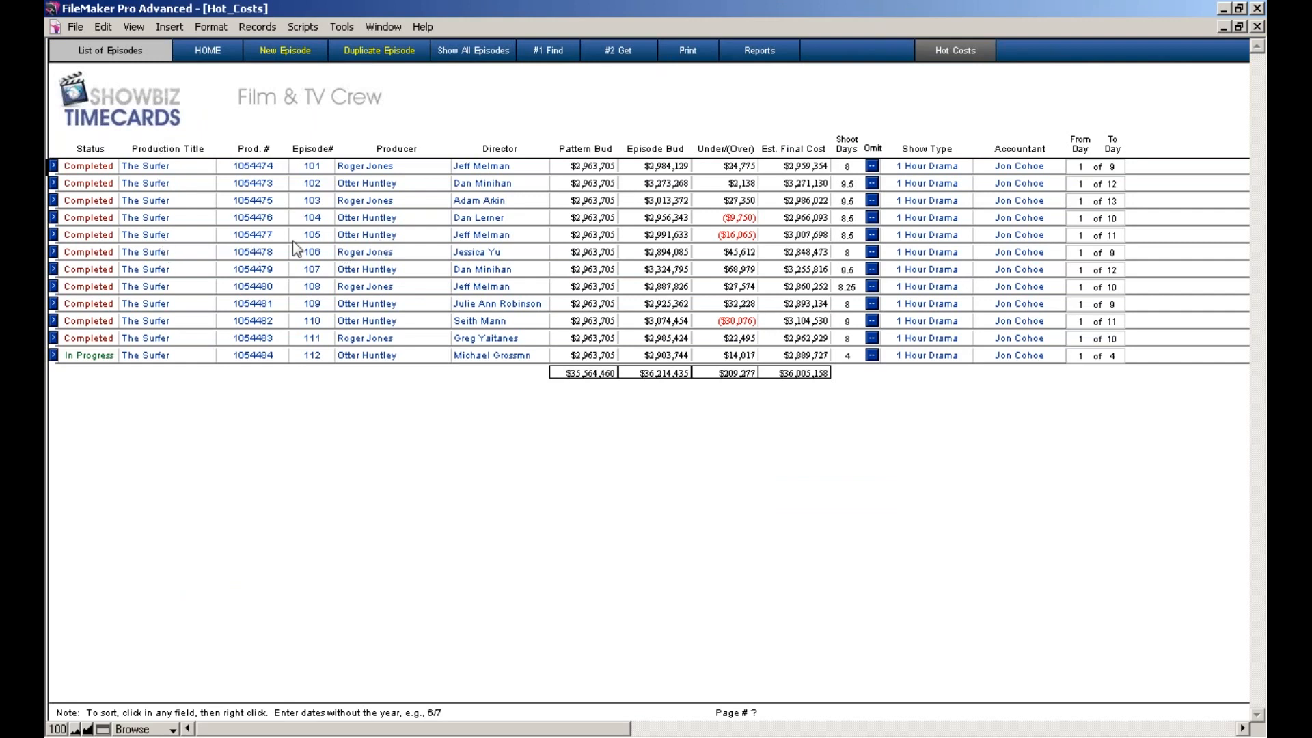
click(53, 166)
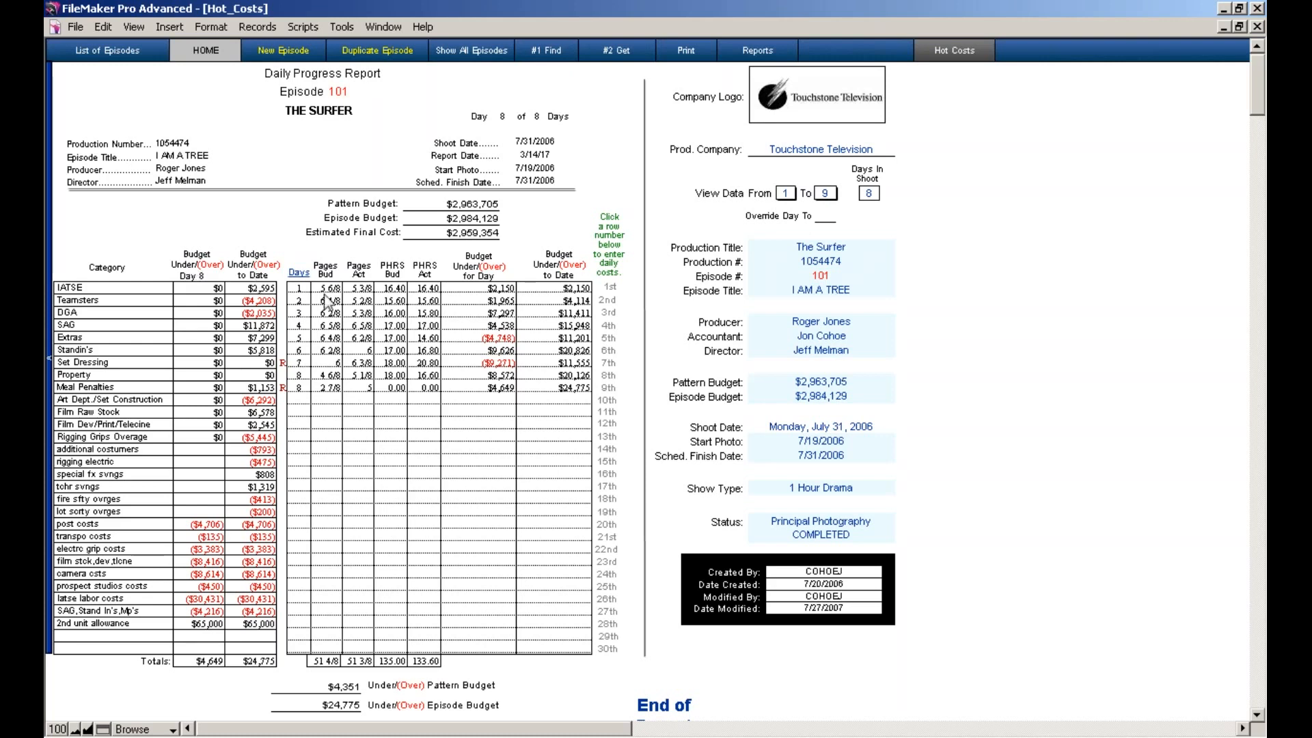
- View episode 101's Shoot Day 1 costs and the available reports, and return to the list of episodes
click(611, 289)
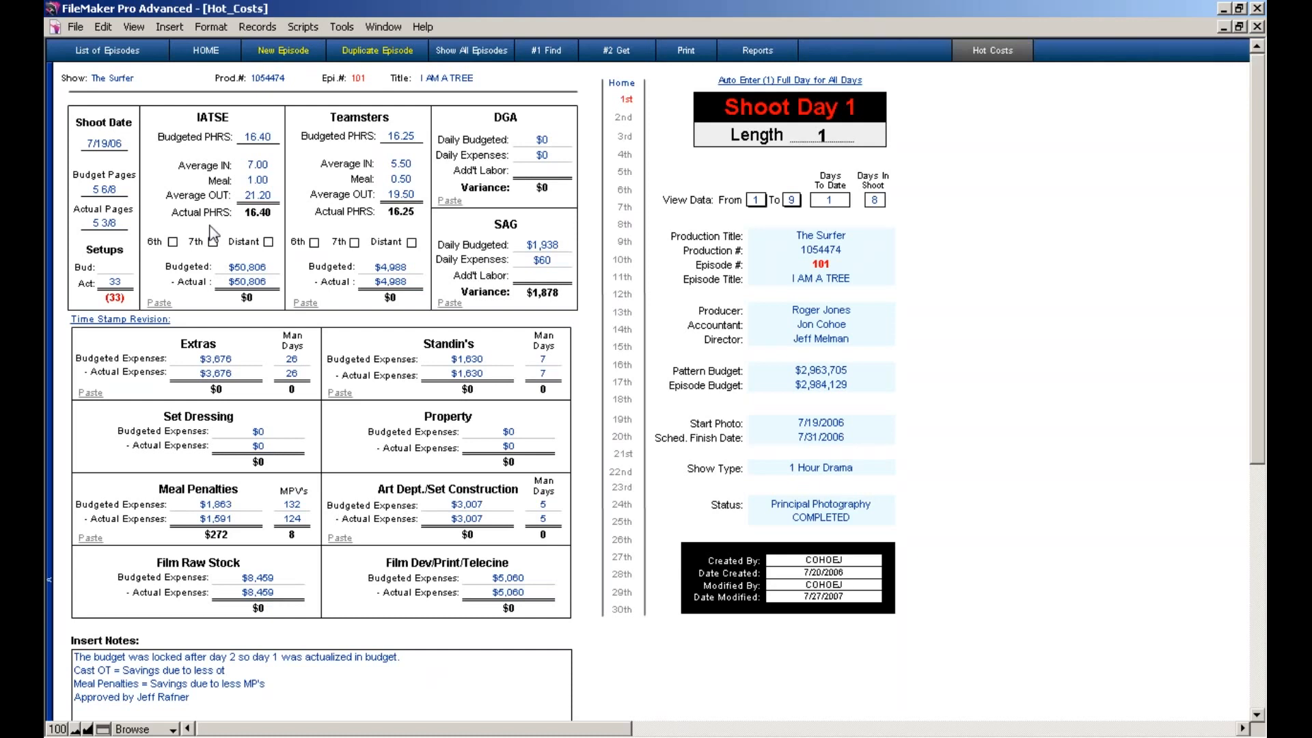
click(766, 51)
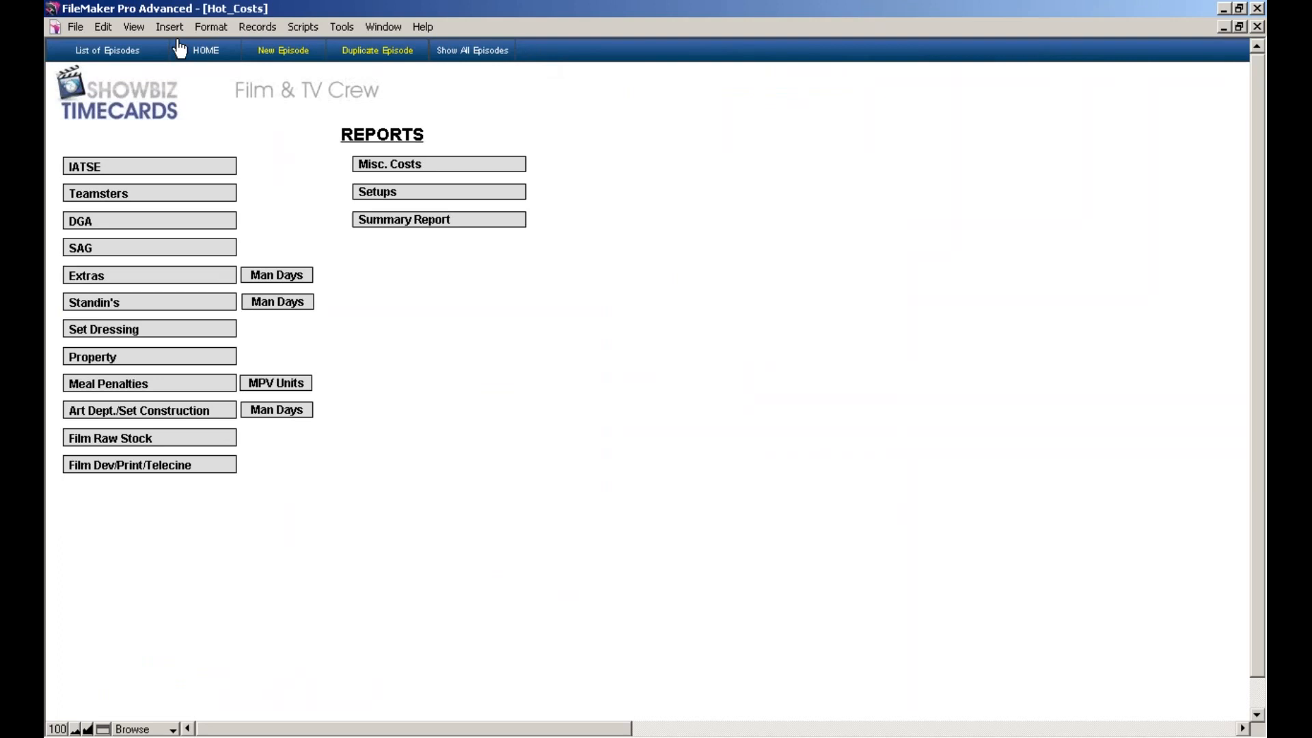
click(112, 45)
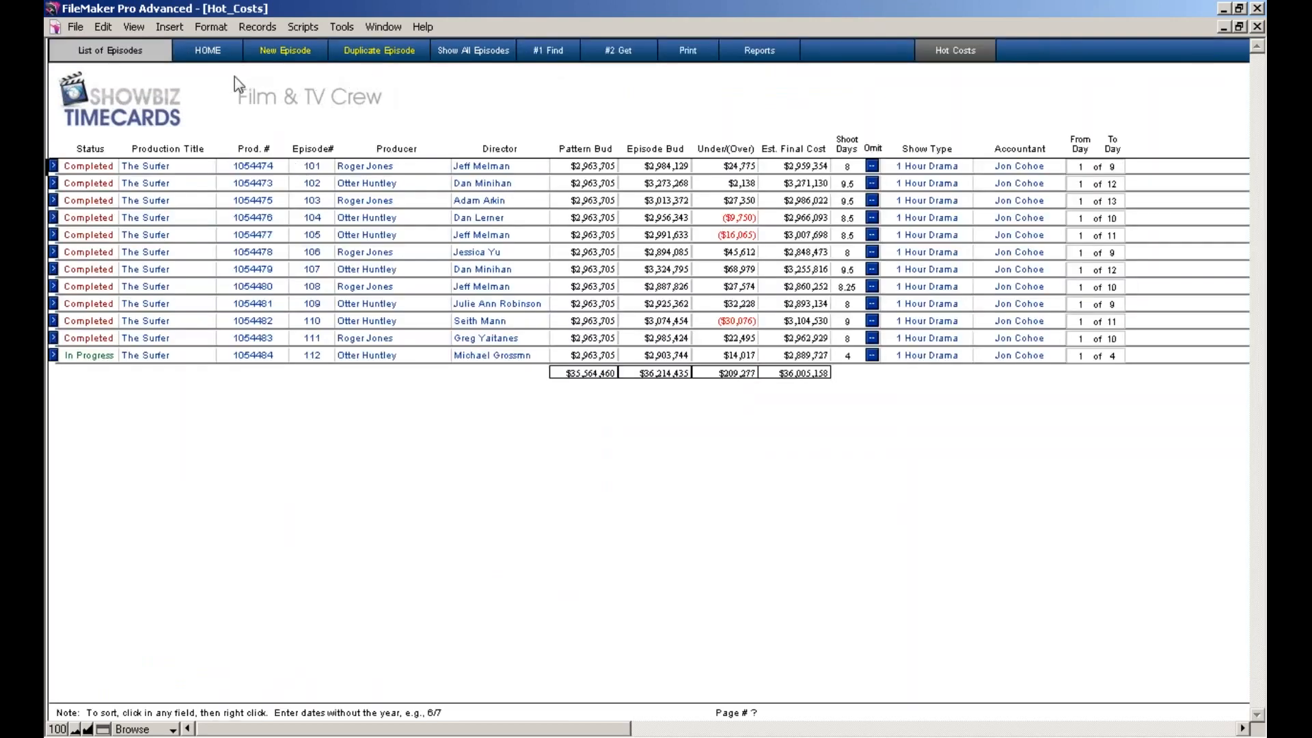
- Return to the crew hot costs and replace Tag 2 with IATSE in all found records
click(955, 52)
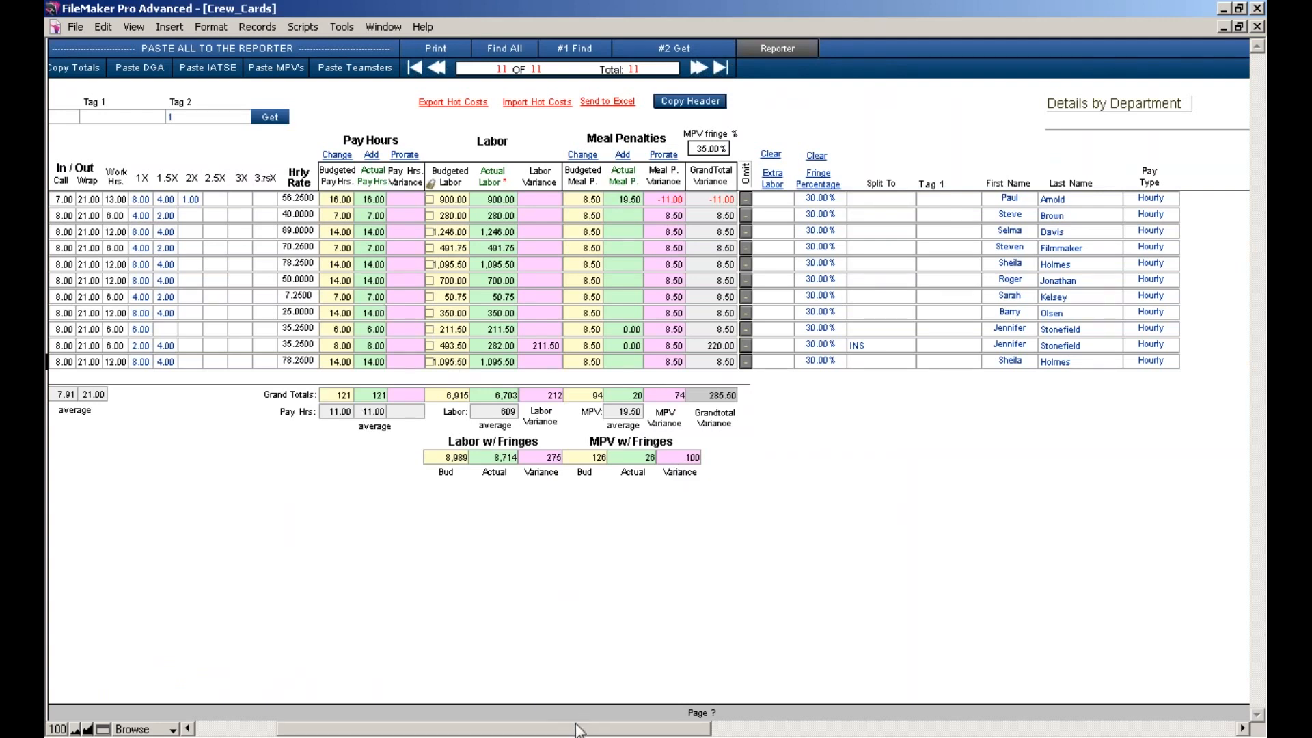
drag(580, 729, 436, 730)
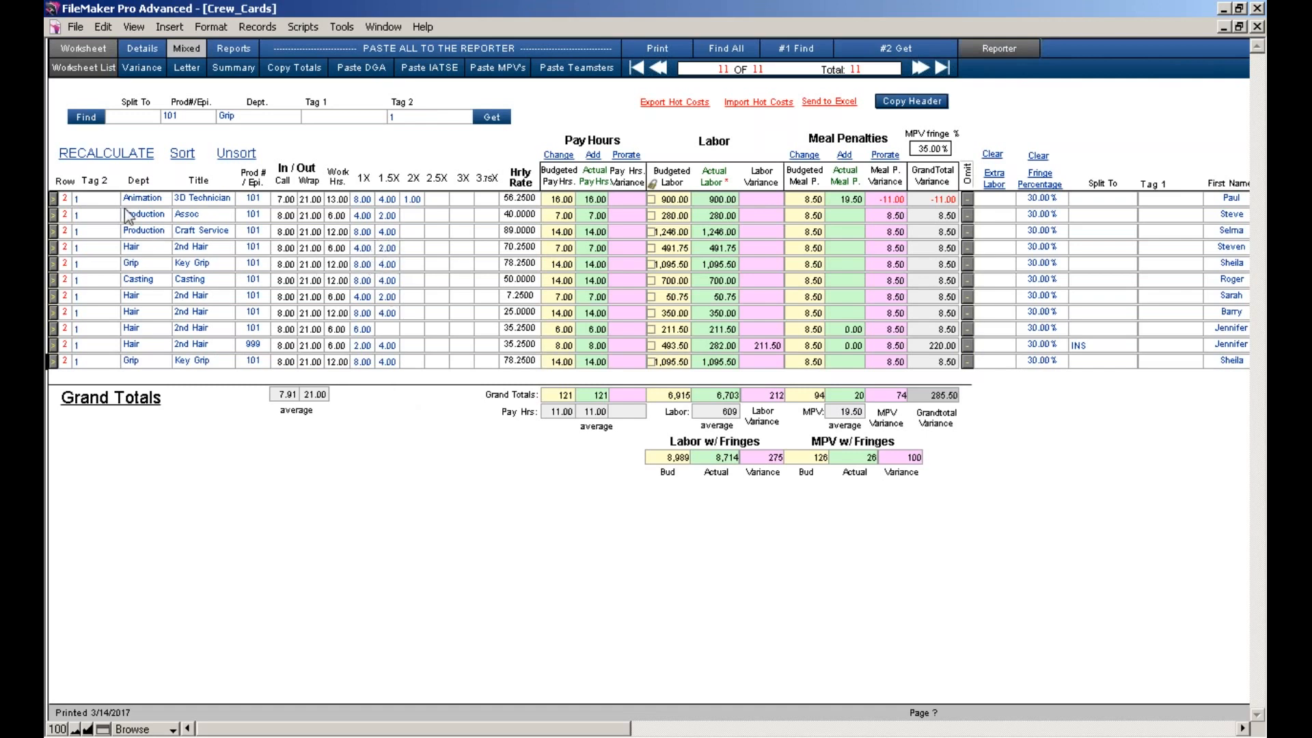
click(89, 198)
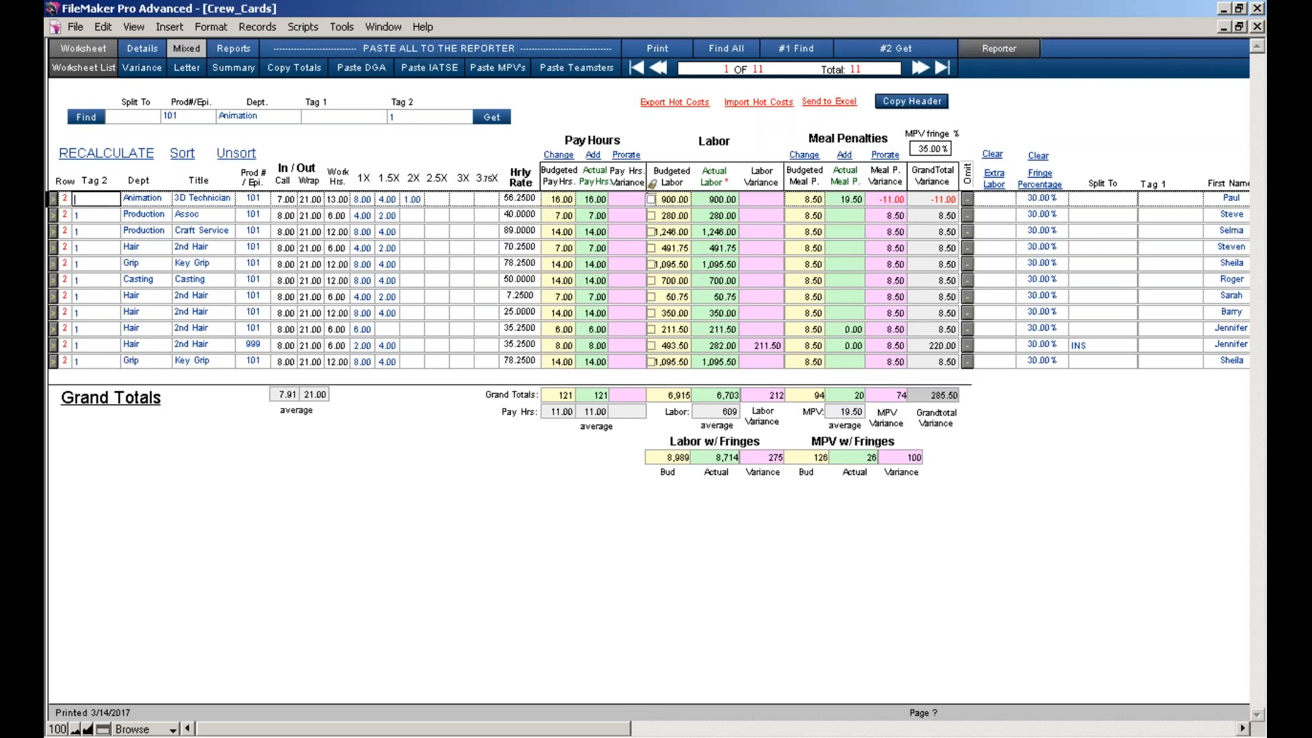
text(IATSE)
key(ctrl+equal)
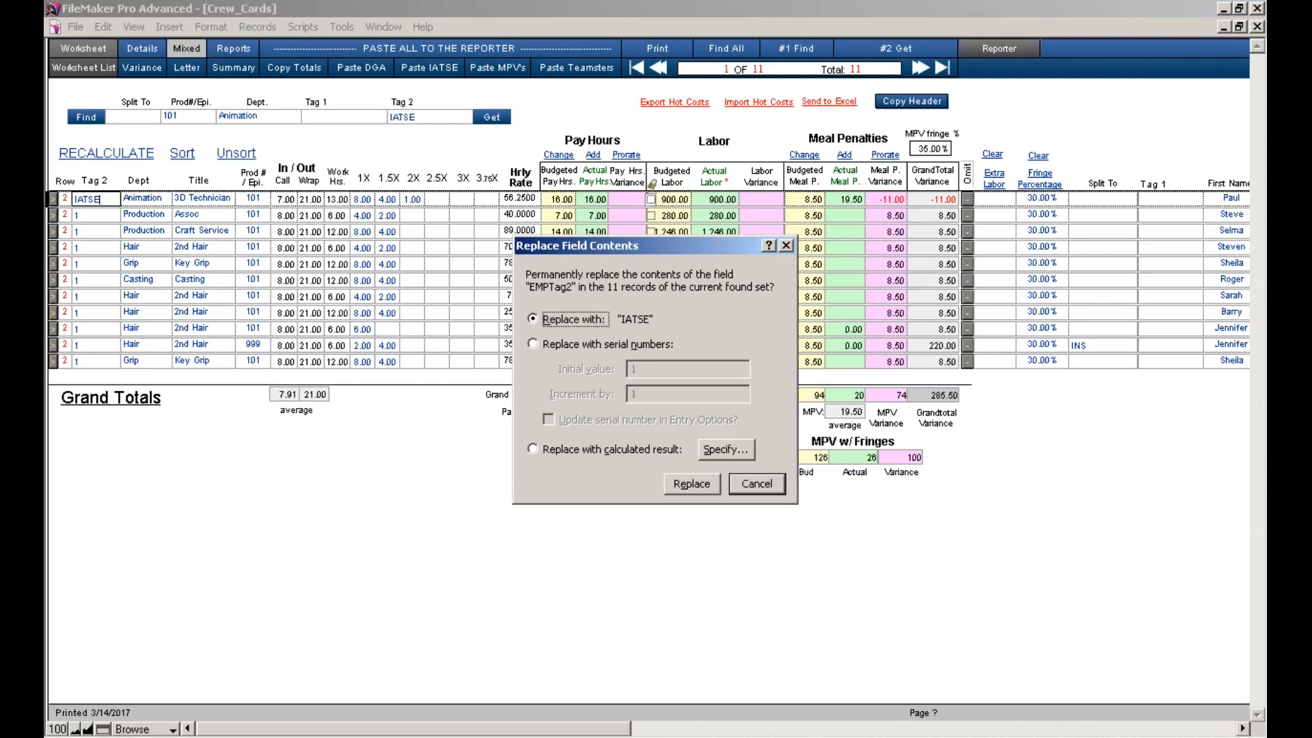
click(685, 484)
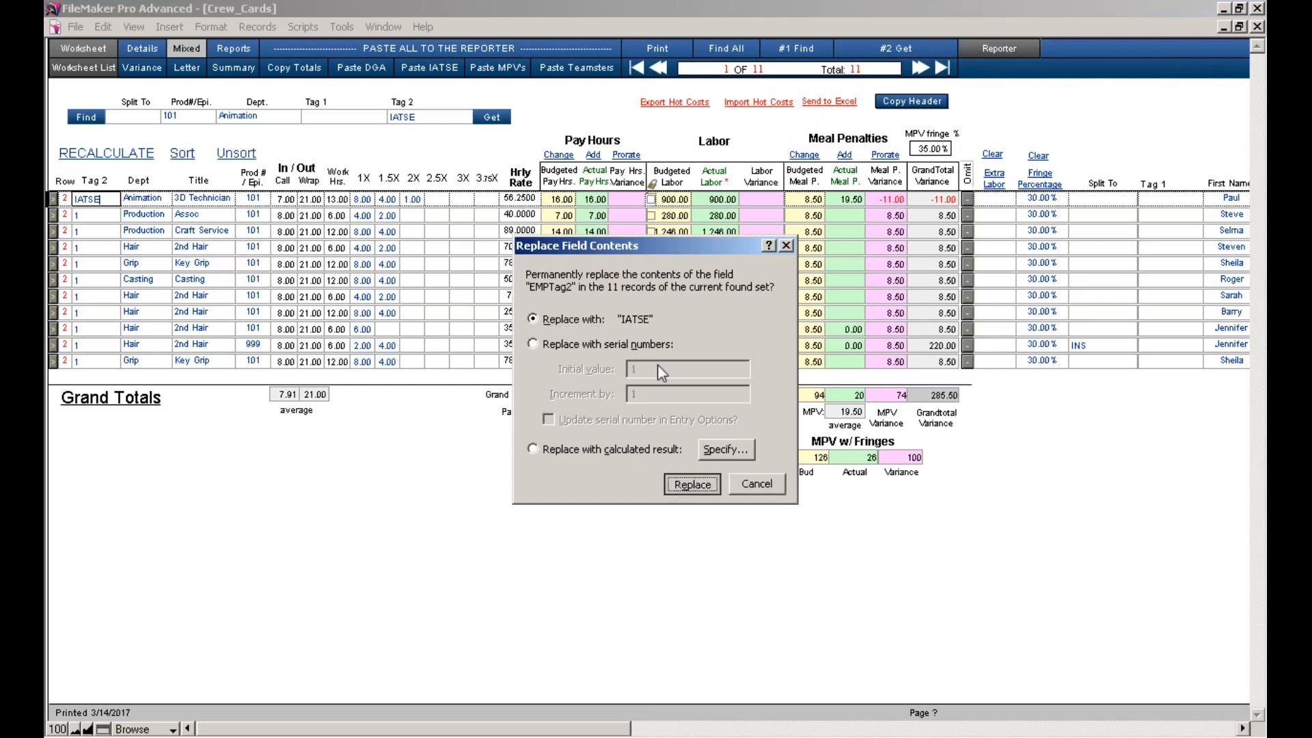
click(690, 484)
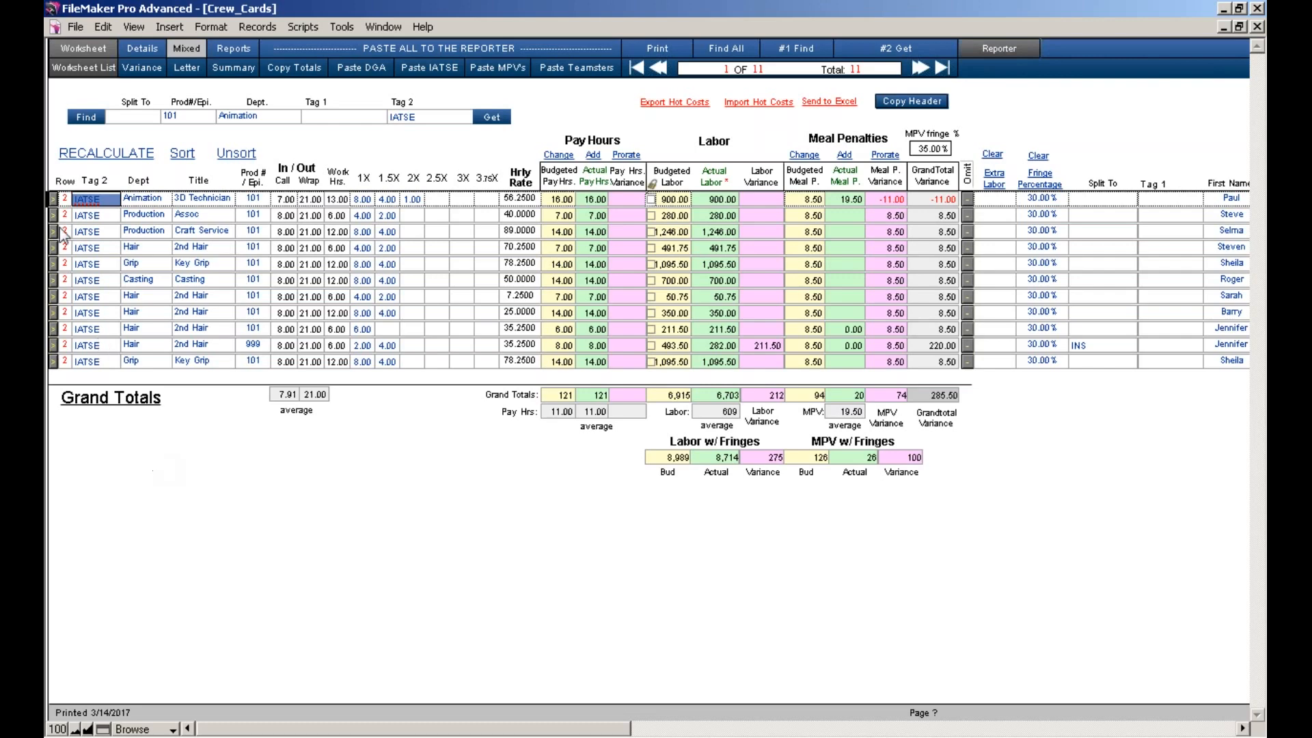
- View the hot cost details from the first Animation row, and return to the crew timecard worksheet
click(54, 200)
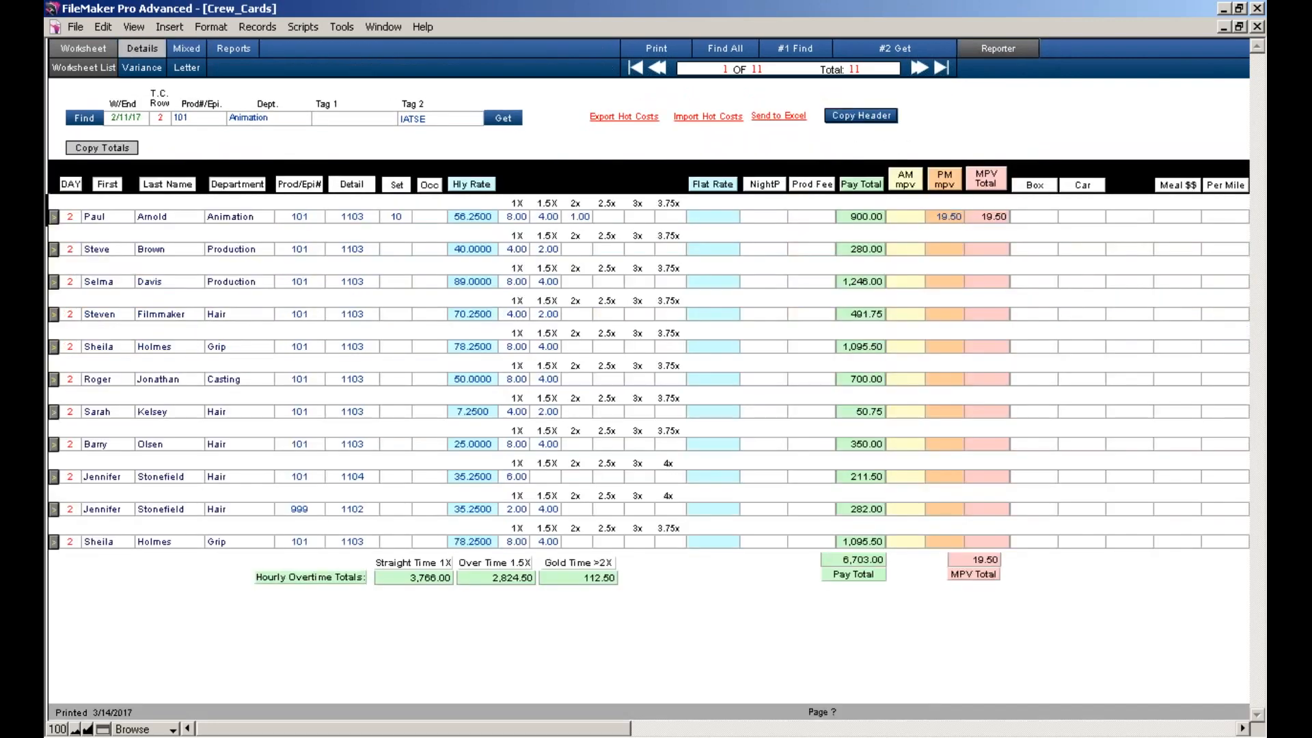
click(102, 49)
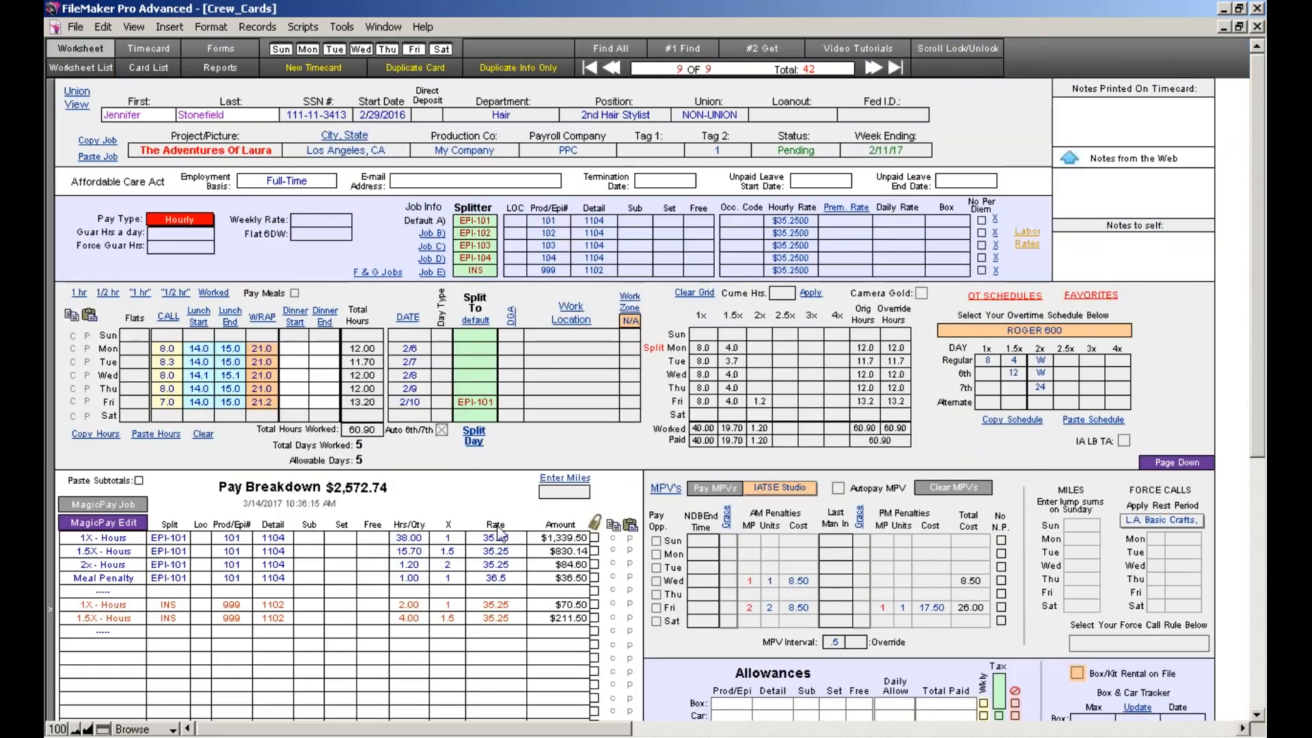
- Check the Tag 2 choices on the crew timecard, and open the hot costs from Monday's daily timecards
click(727, 151)
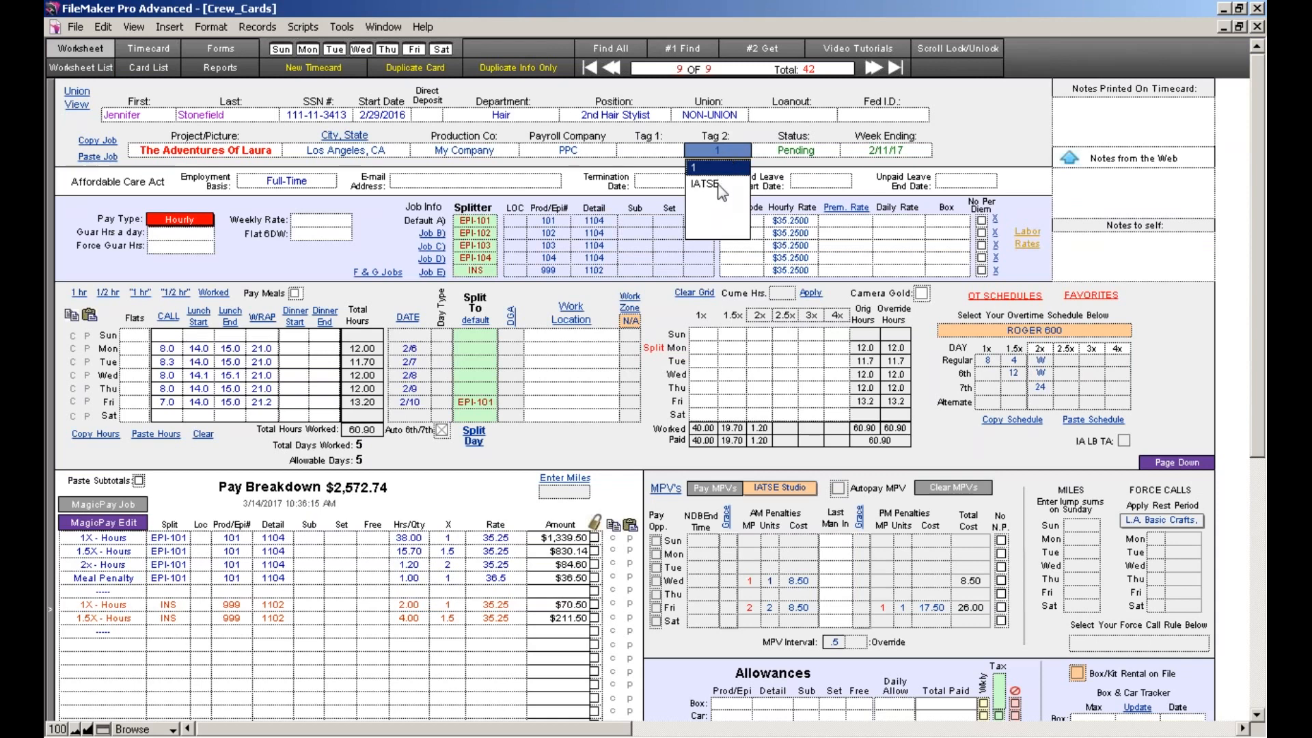
click(832, 99)
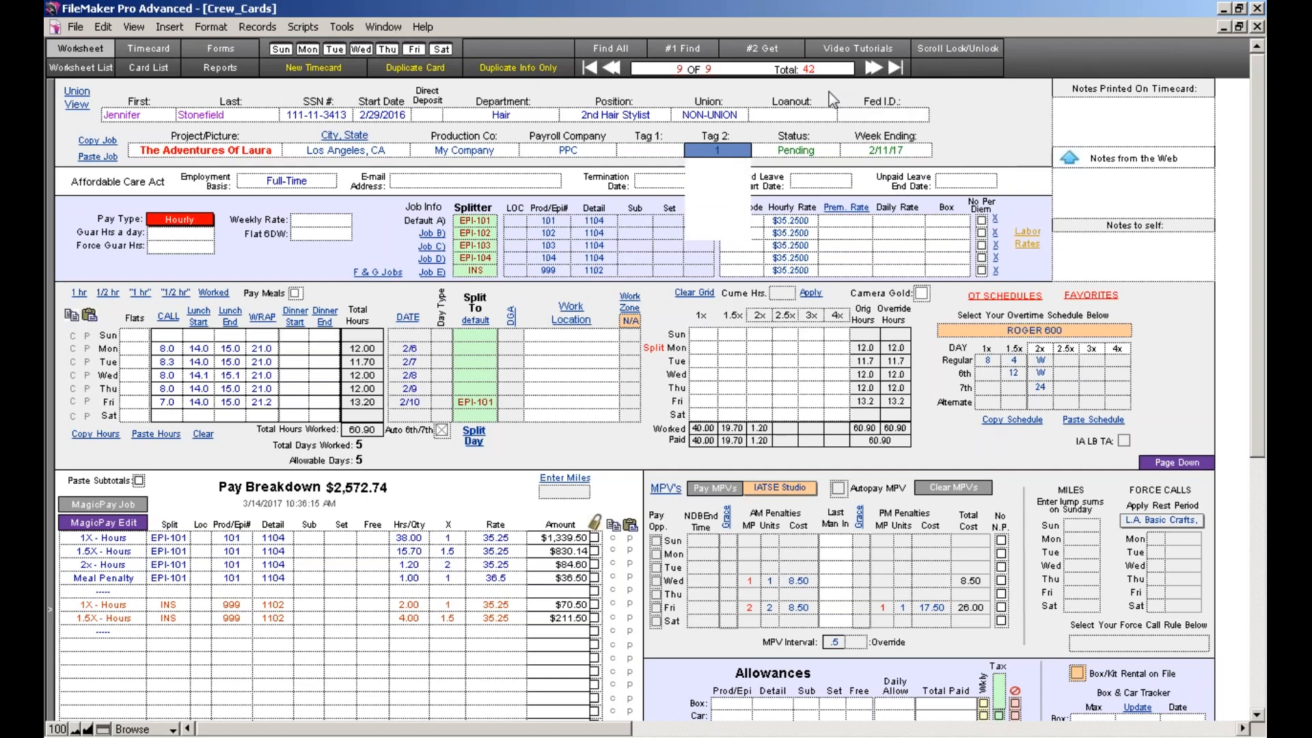
click(735, 150)
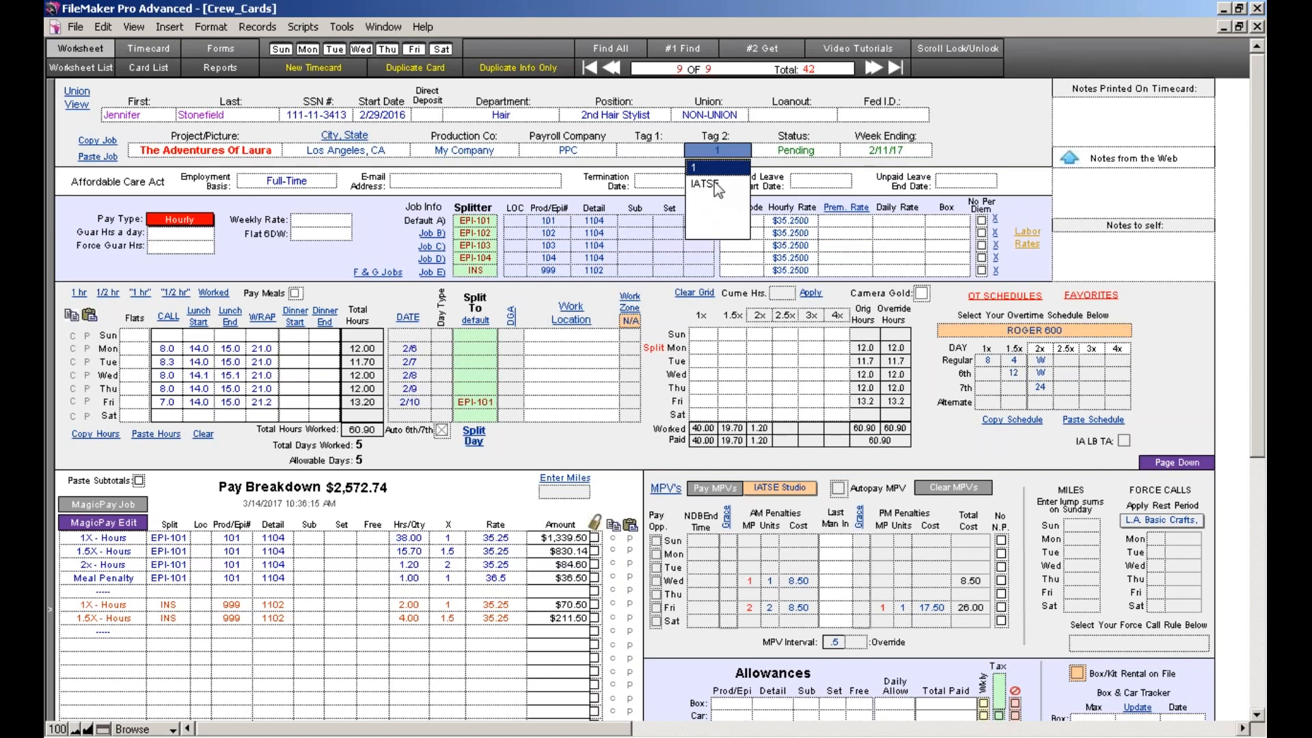
click(313, 52)
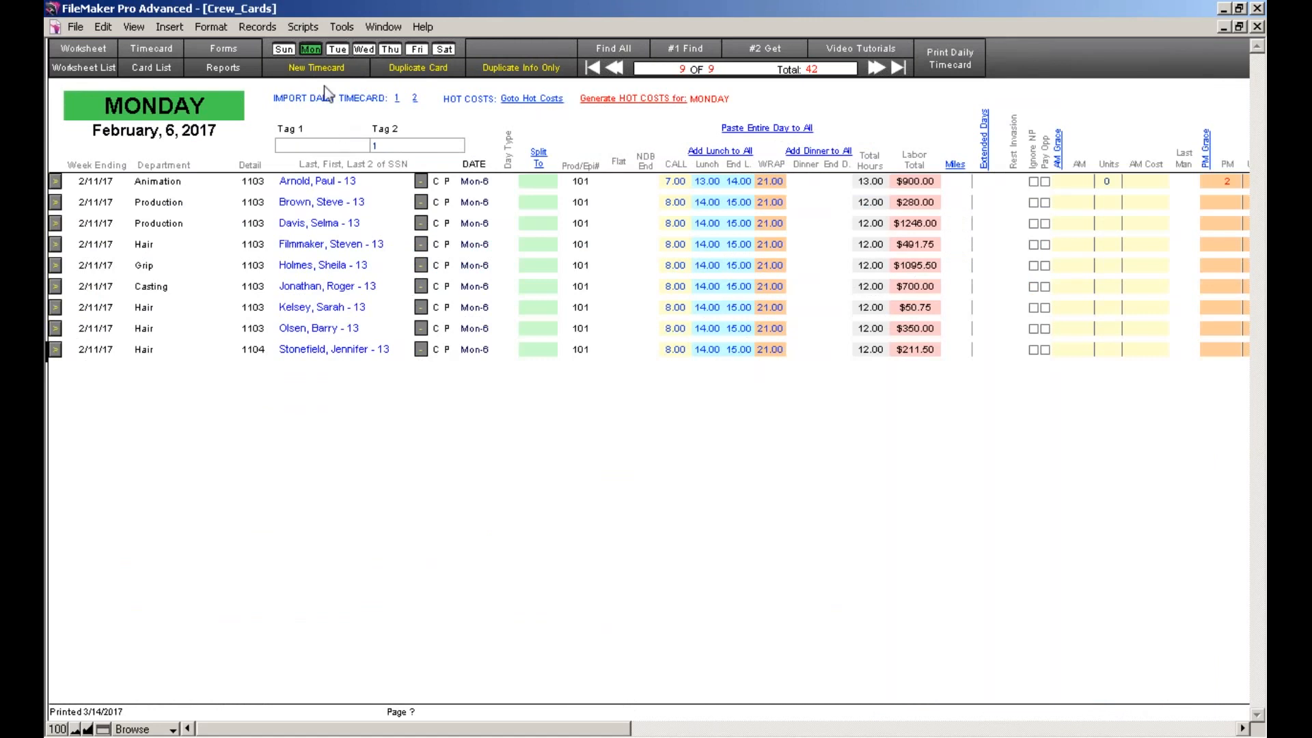
click(530, 101)
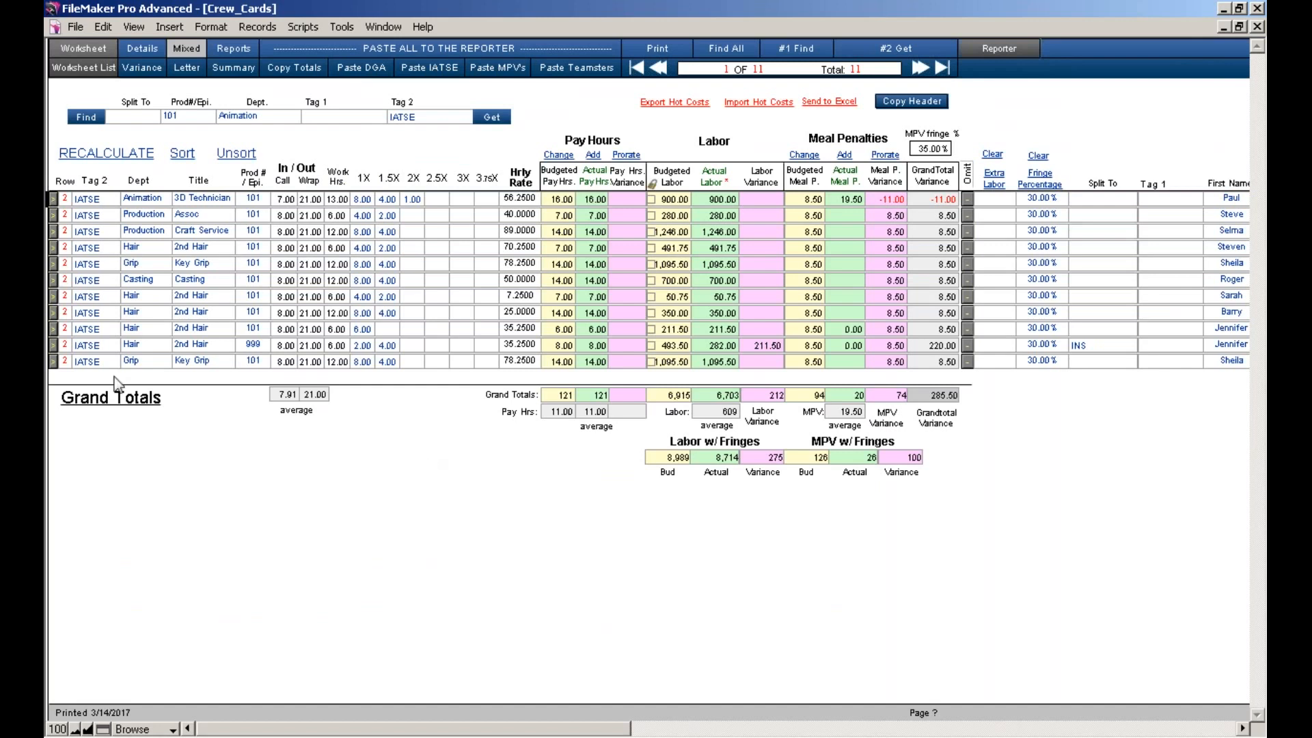
- Set Tag 2 to DGA in the last Grip record and in the Hair record with 6 work hours at the 35.25 rate in episode 101
click(87, 361)
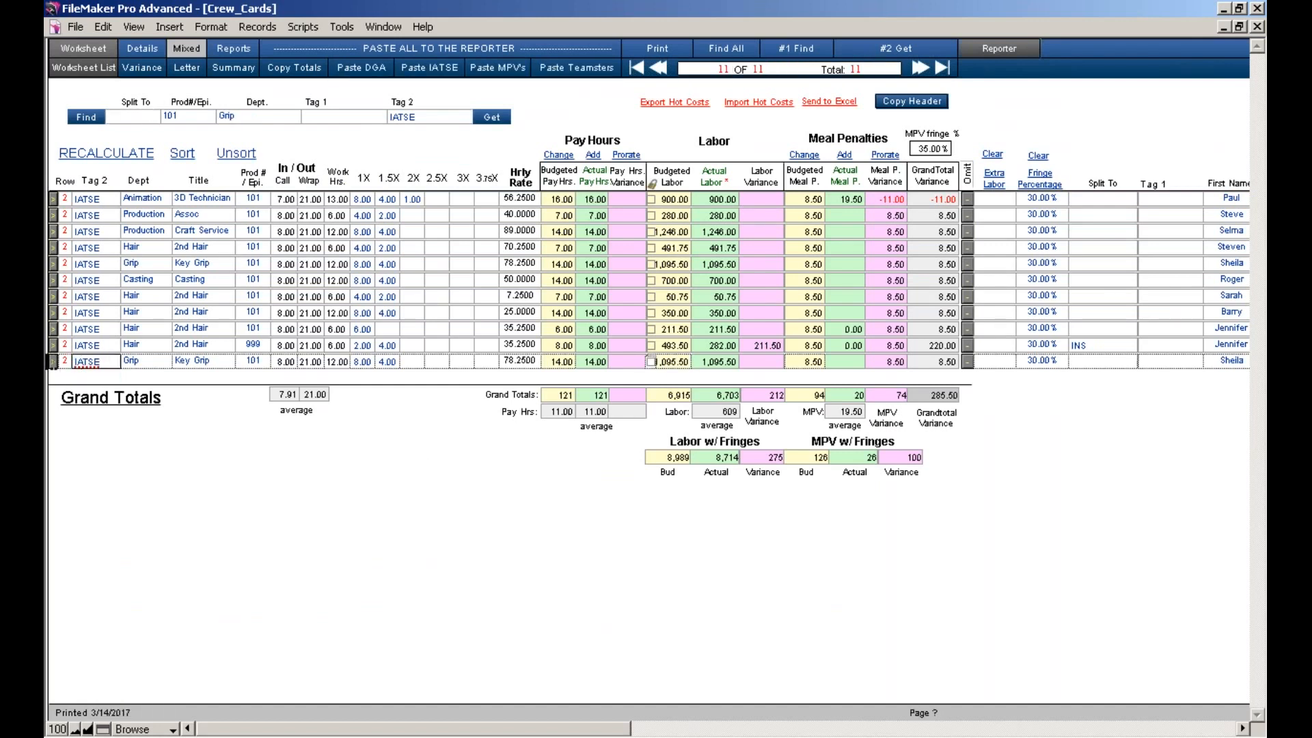
triple_click(80, 363)
text(DGA)
click(103, 330)
click(90, 346)
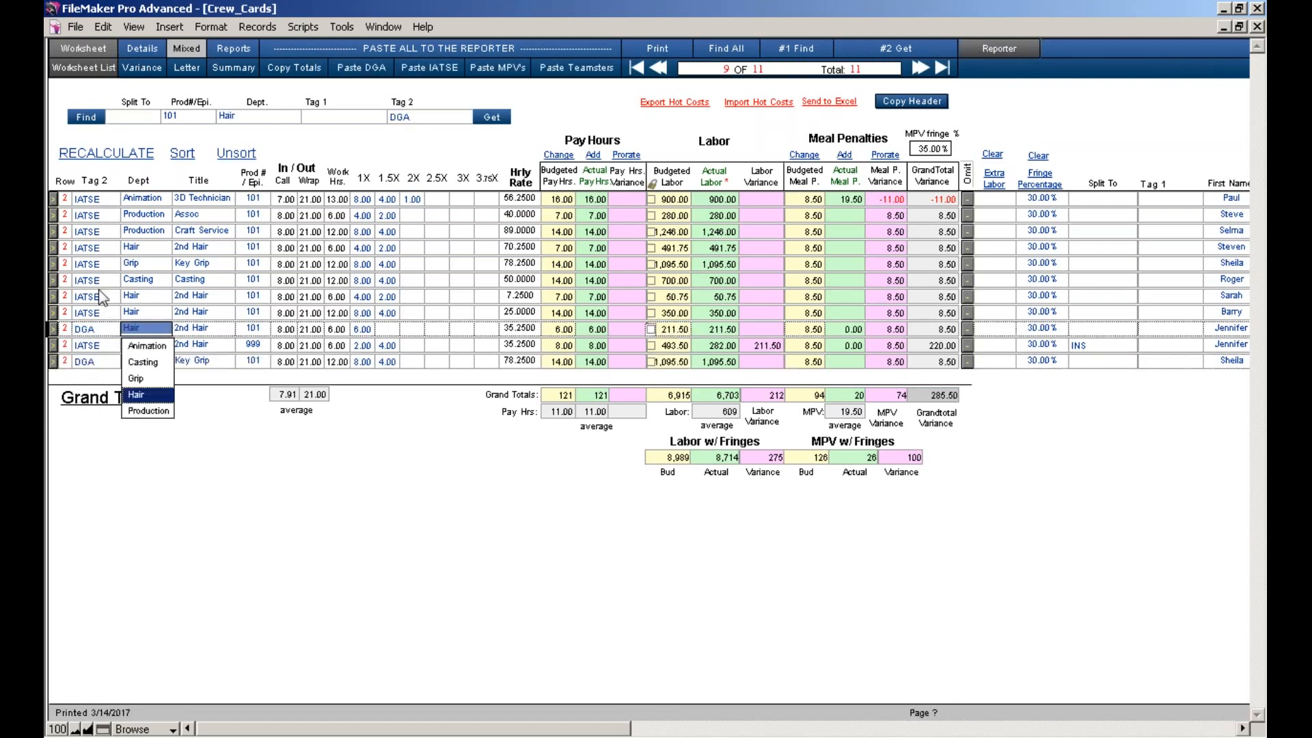
- Set Tag 2 to TEASMSTER in the Casting record of the hot costs
click(103, 281)
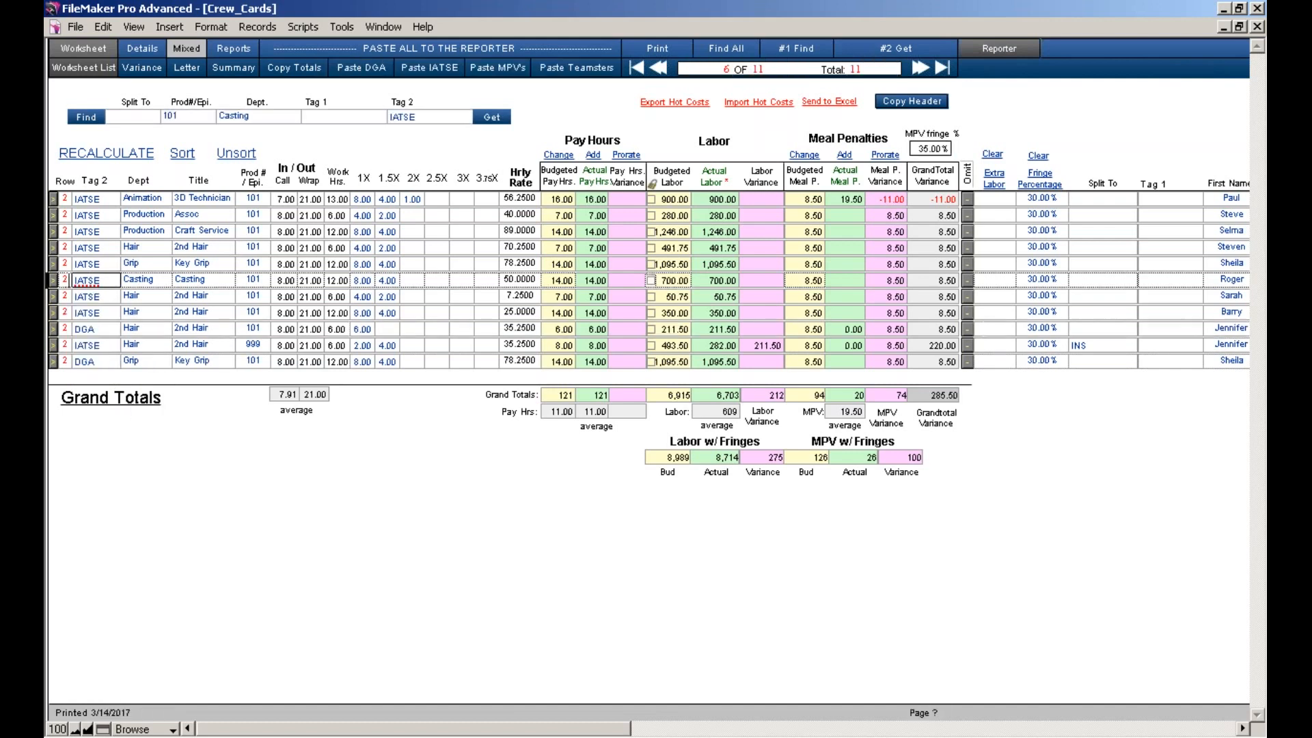
text(TESMSTER)
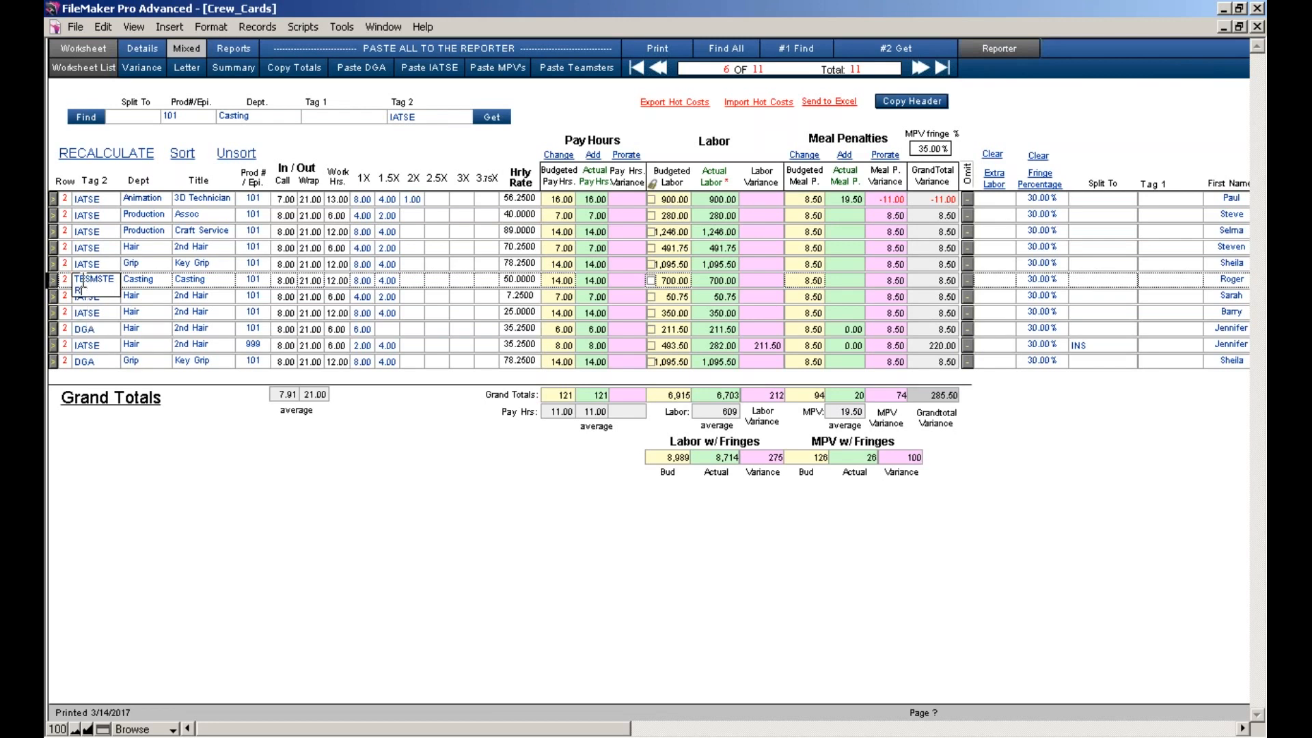
text(A)
click(174, 451)
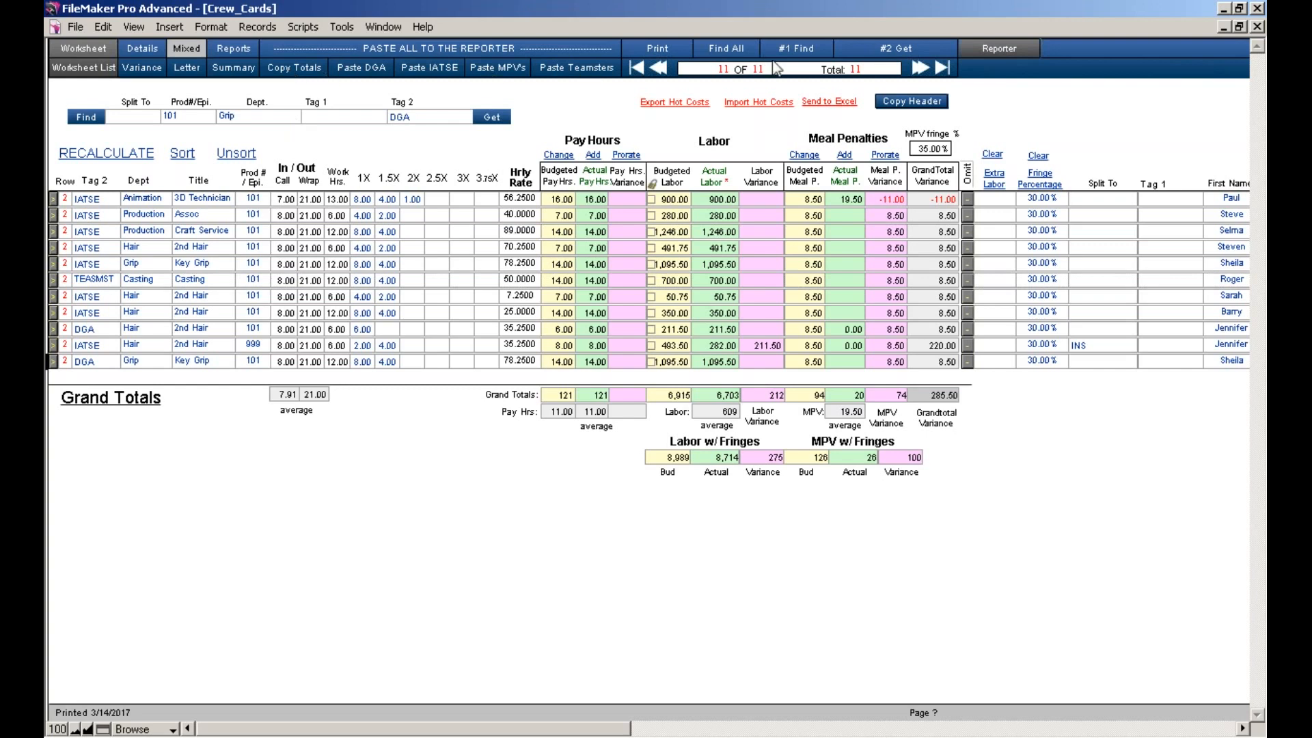
- Find the hot cost records whose Tag 2 is DGA
click(86, 119)
click(244, 118)
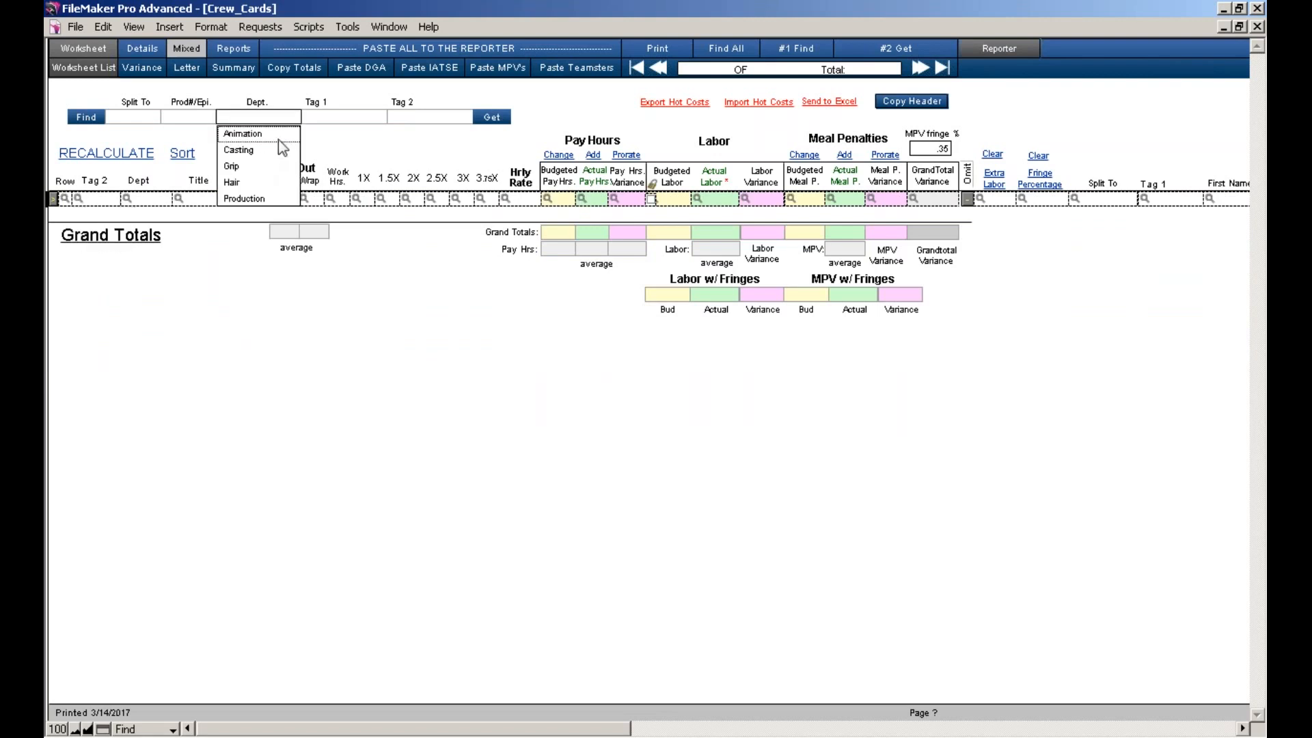
click(418, 118)
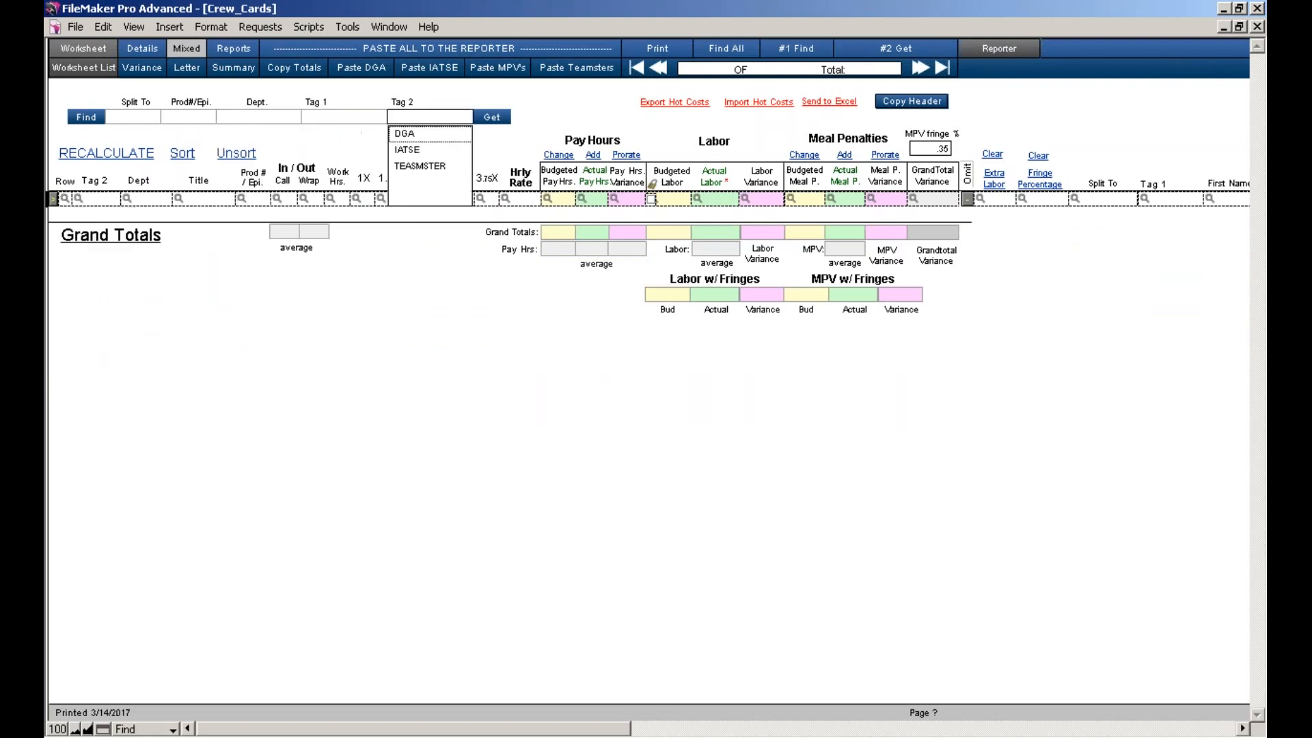
click(432, 133)
click(482, 121)
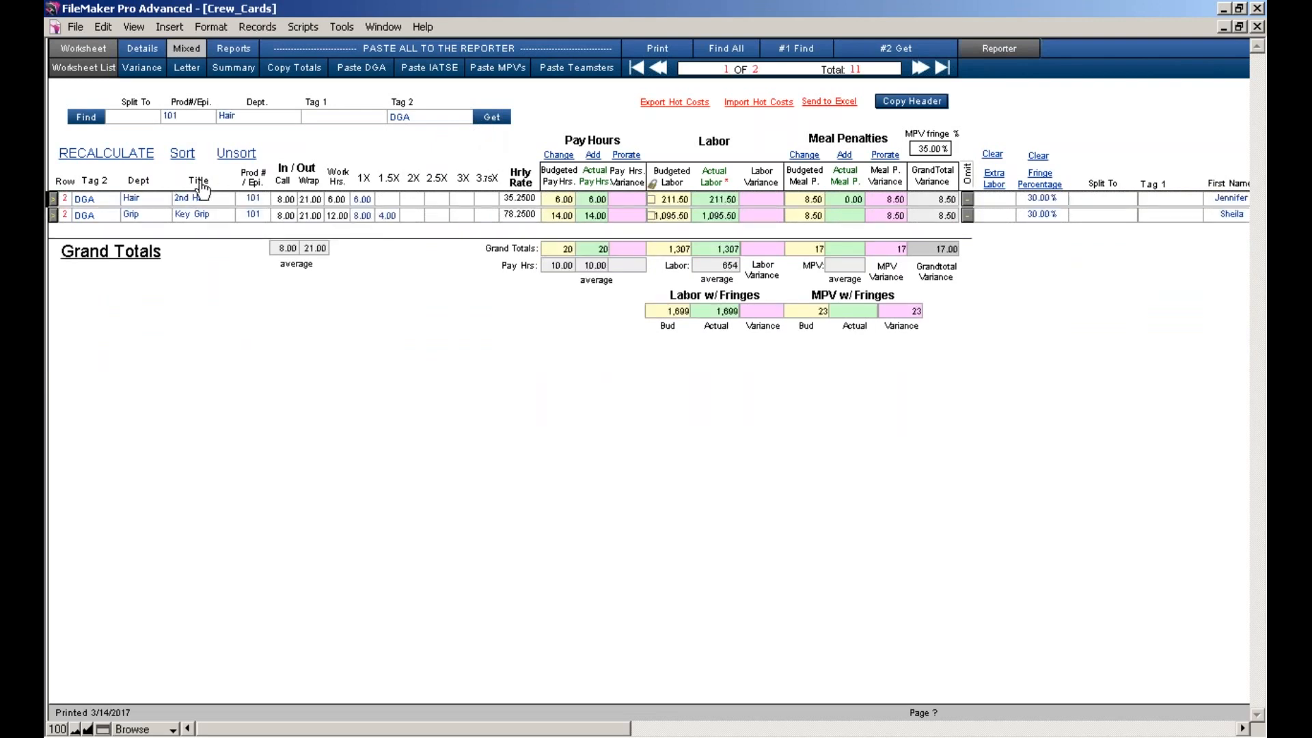
- Copy the DGA totals and paste them into the DGA section of Shoot Day 1 for The Surfer's episode 101
click(295, 71)
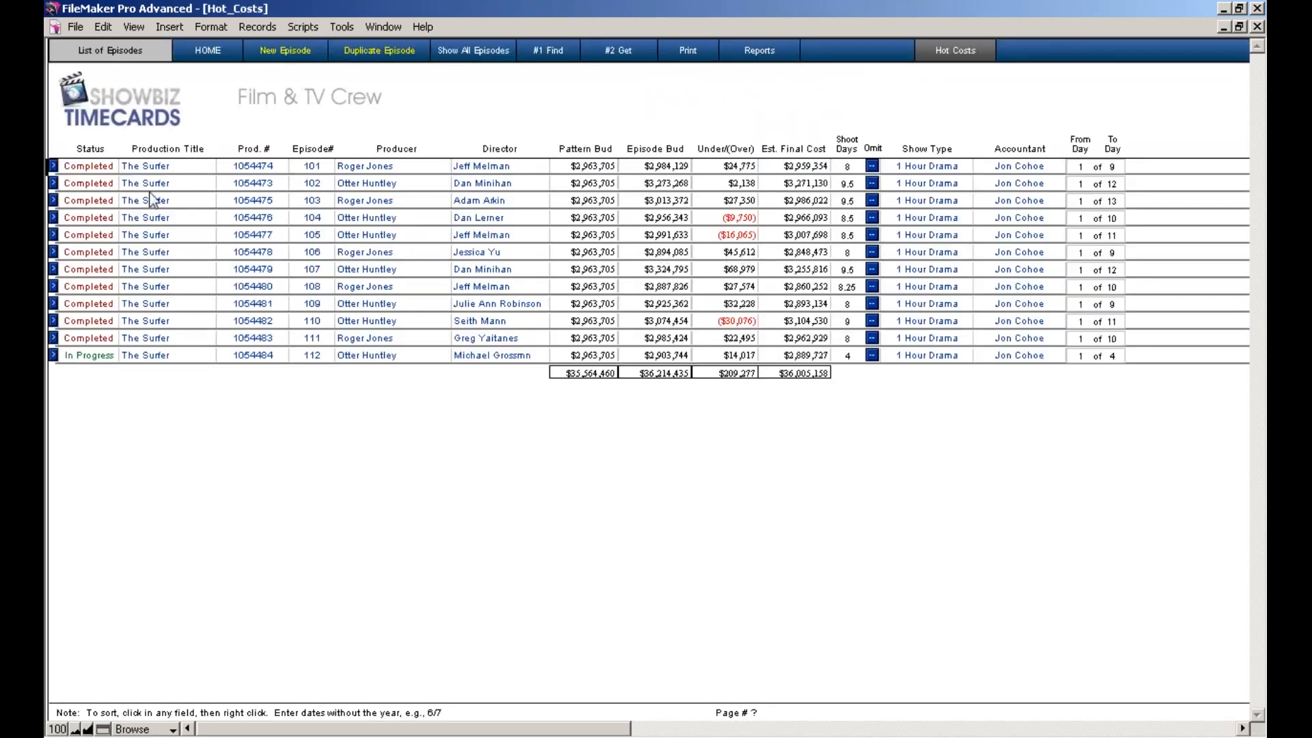
click(54, 166)
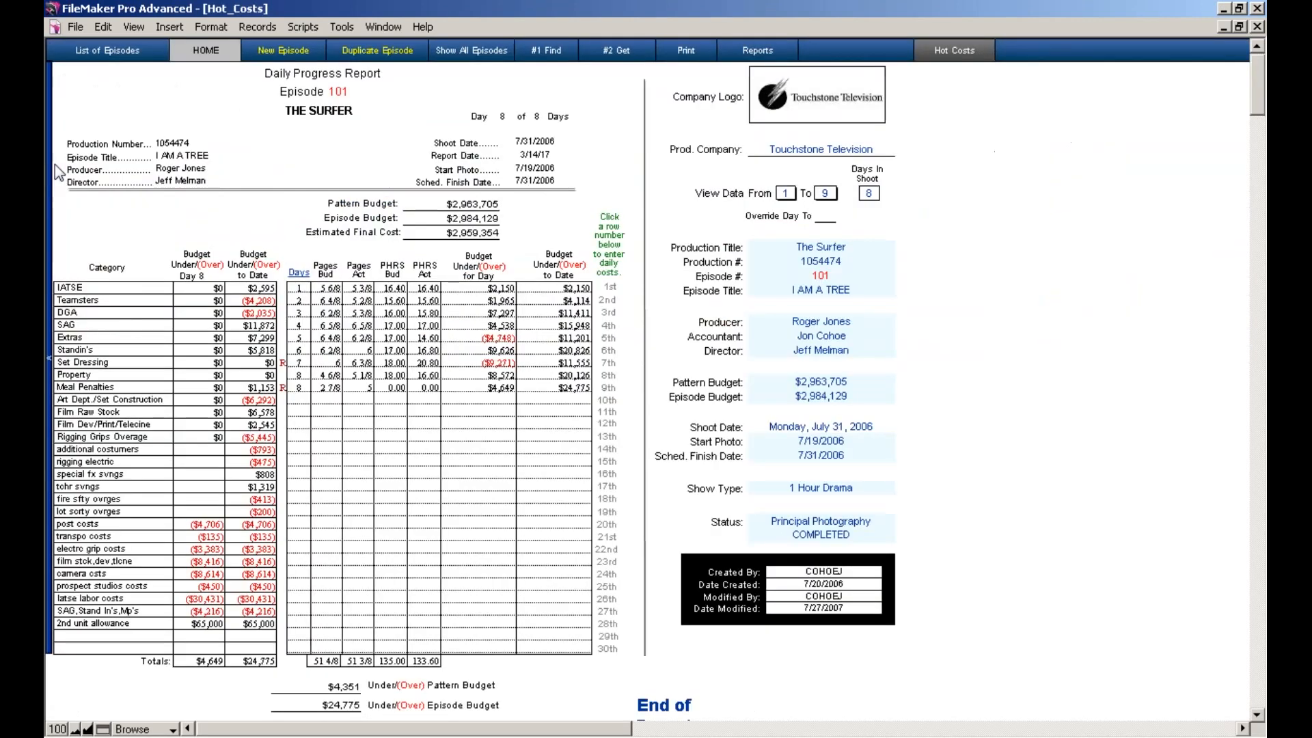
click(608, 287)
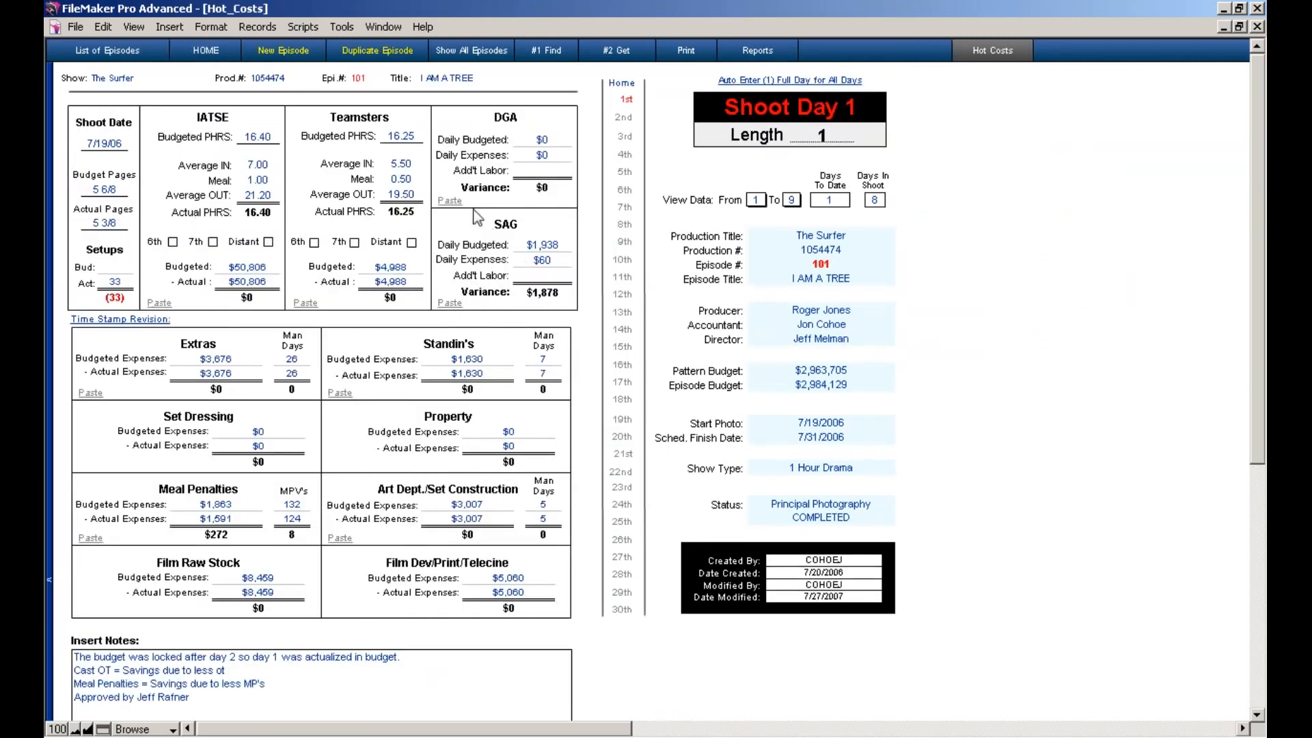
click(451, 201)
- Return to the crew hot costs and find the records whose Tag 2 is IATSE
click(992, 49)
click(932, 102)
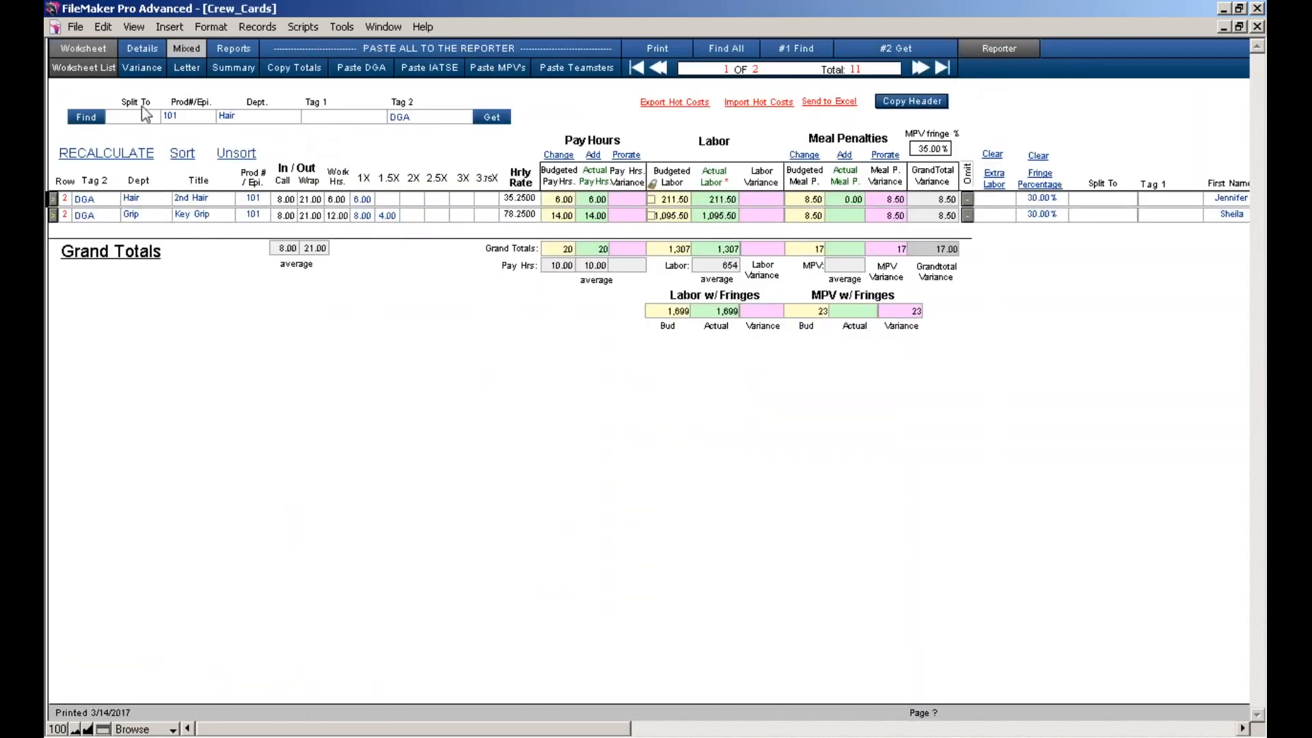
click(90, 117)
click(415, 118)
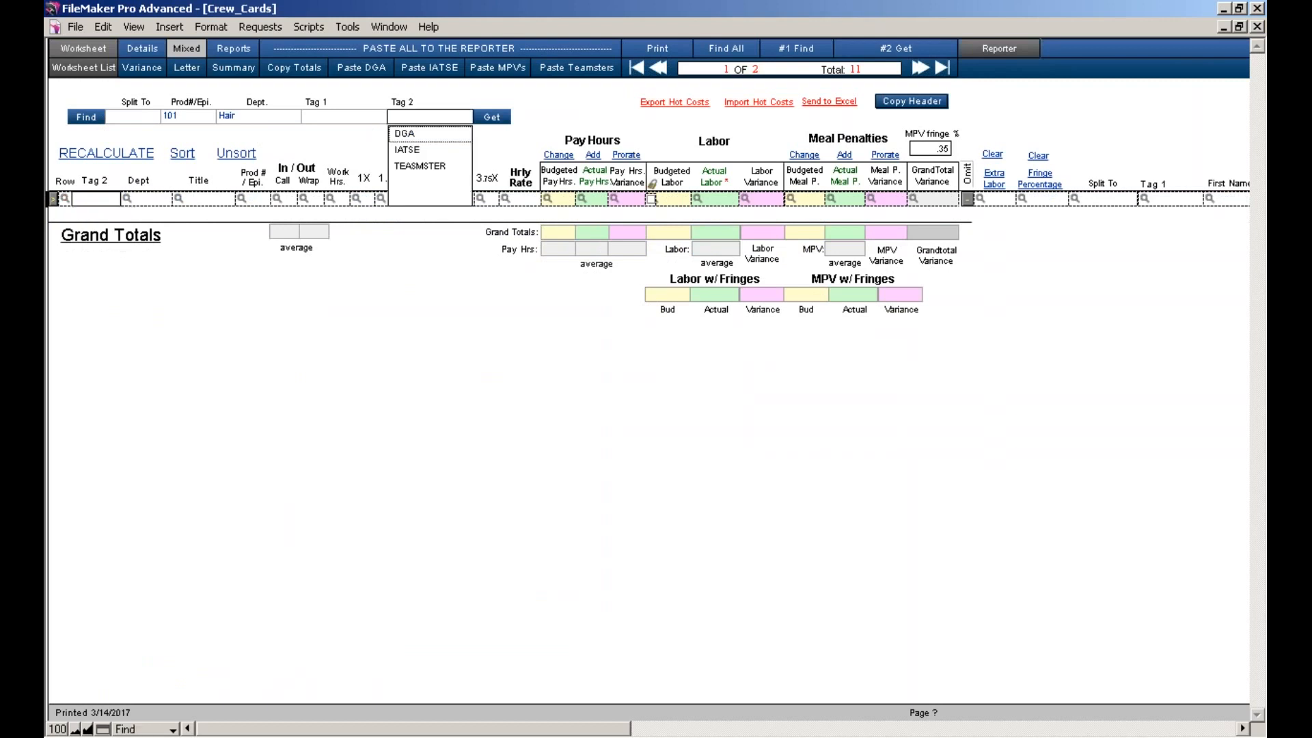
click(416, 146)
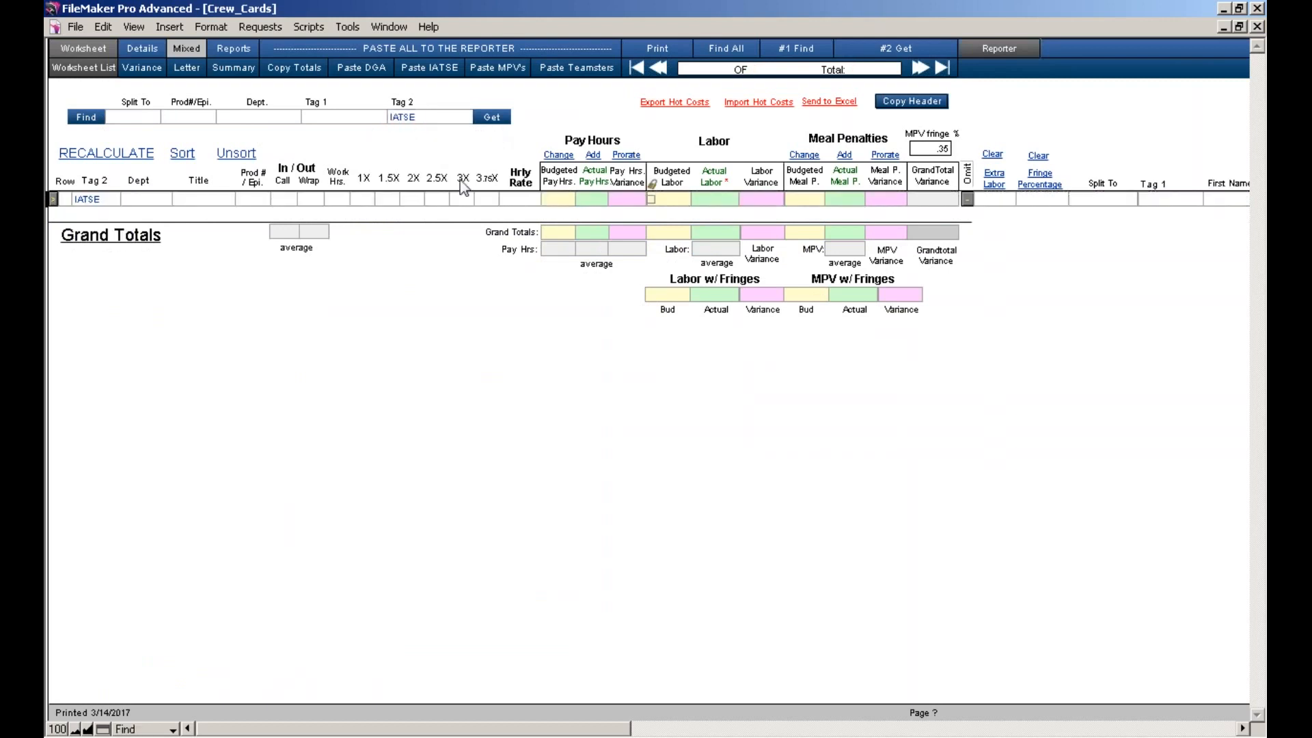
click(491, 119)
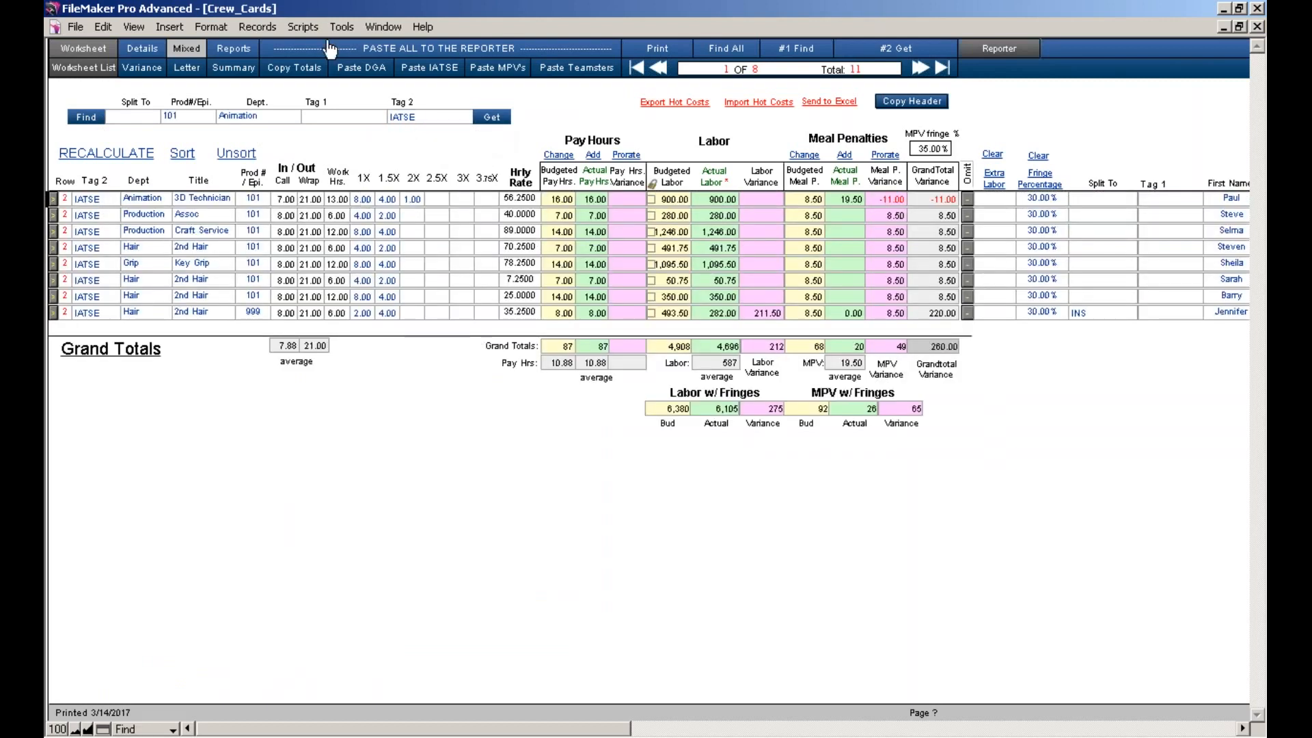
- Copy the IATSE totals and paste them into the IATSE section of Shoot Day 1 in the Reporter
click(295, 67)
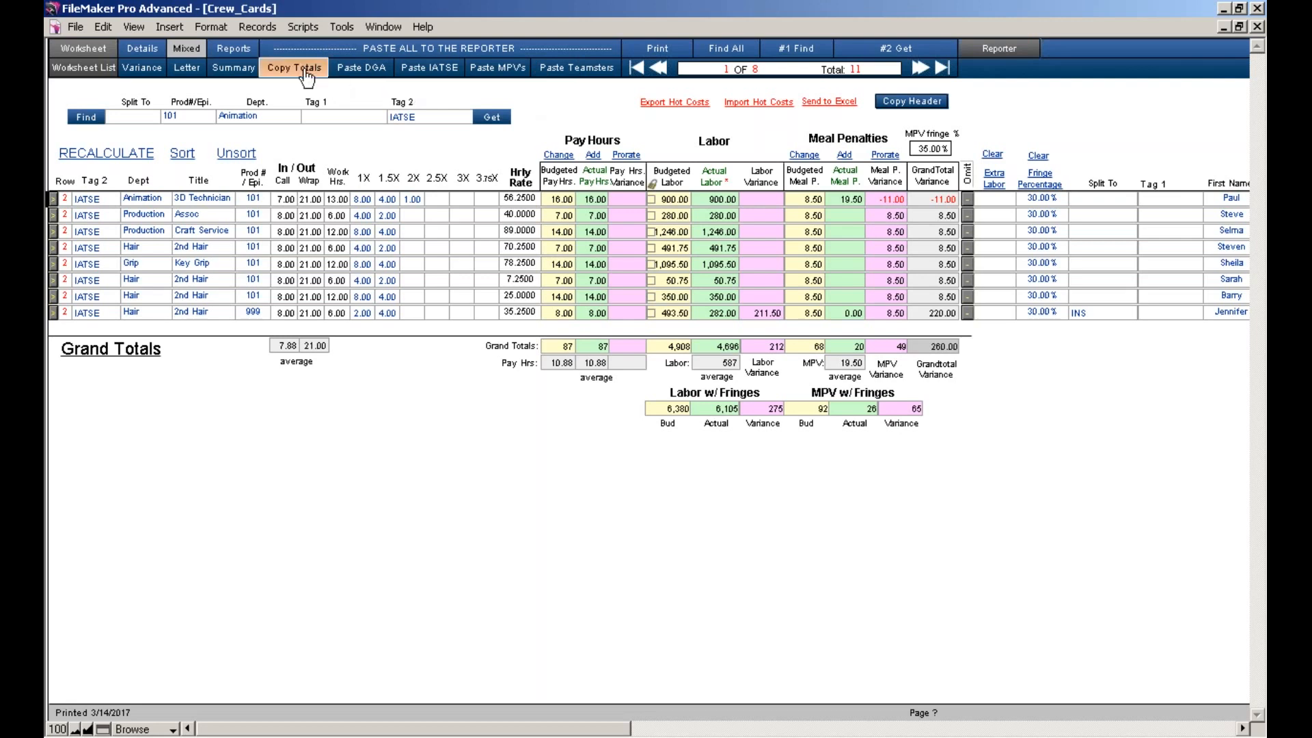
click(977, 52)
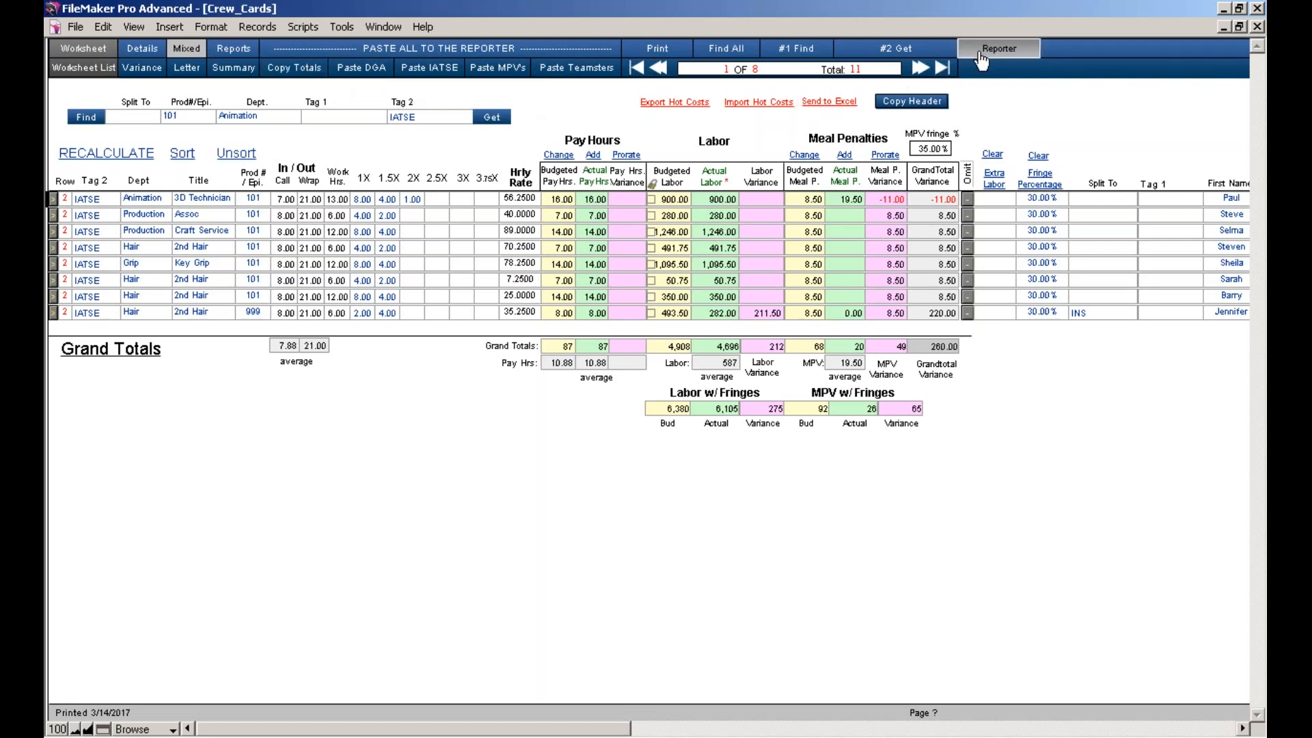
click(159, 303)
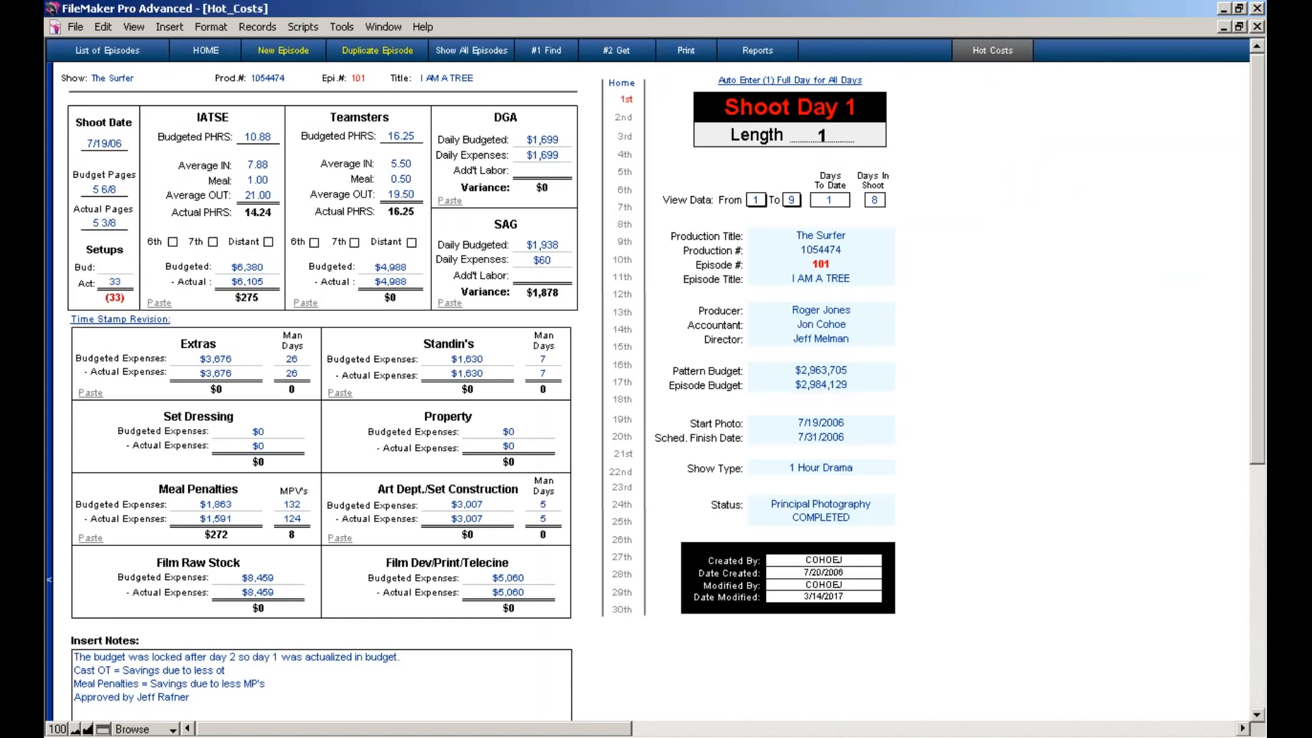
- Examine the IATSE, Teamsters and DGA headings of Shoot Day 1 alongside the tagged records in the crew hot costs
click(217, 118)
click(371, 120)
click(484, 122)
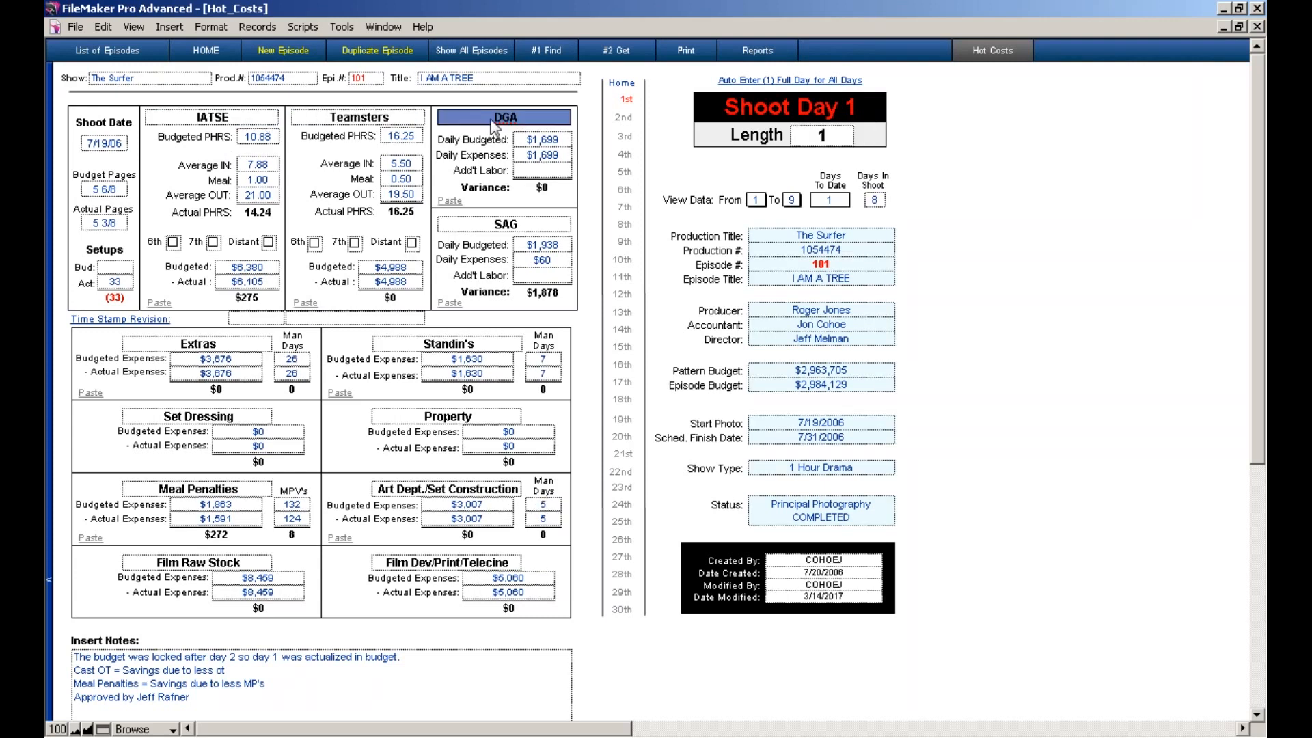
click(1105, 484)
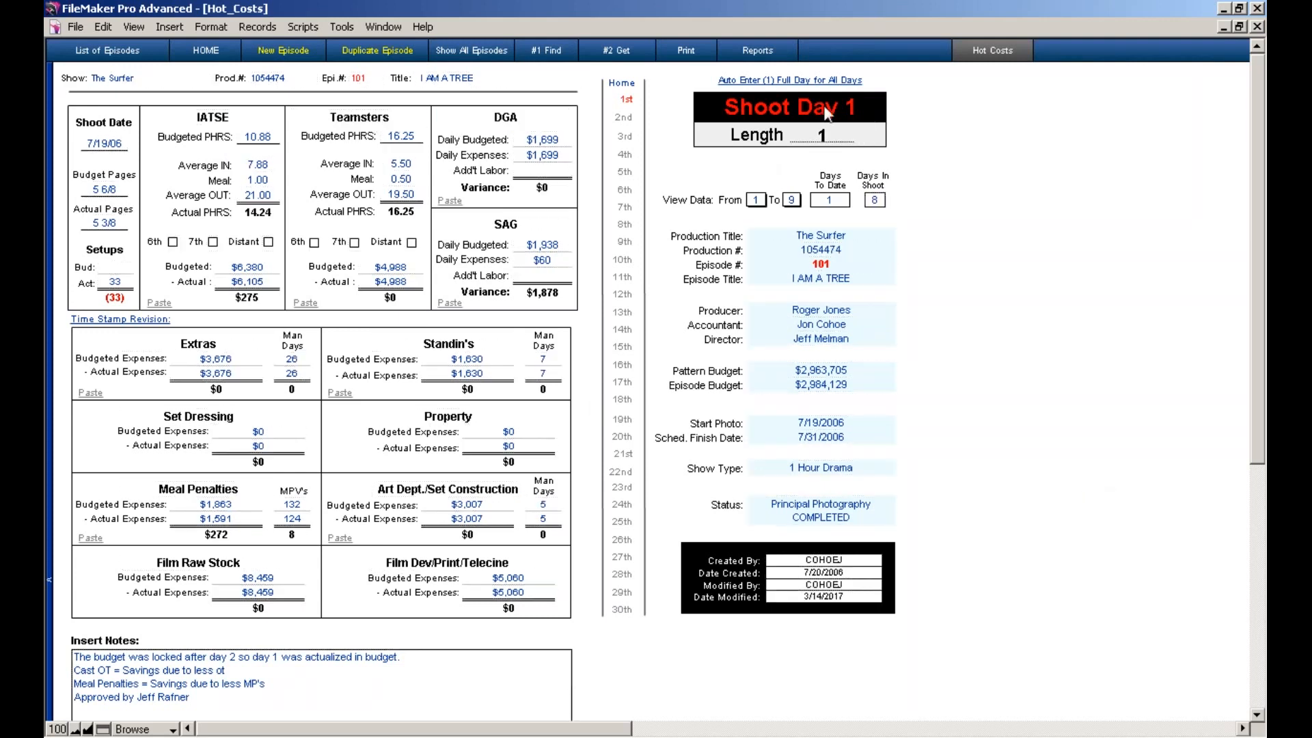
click(1013, 54)
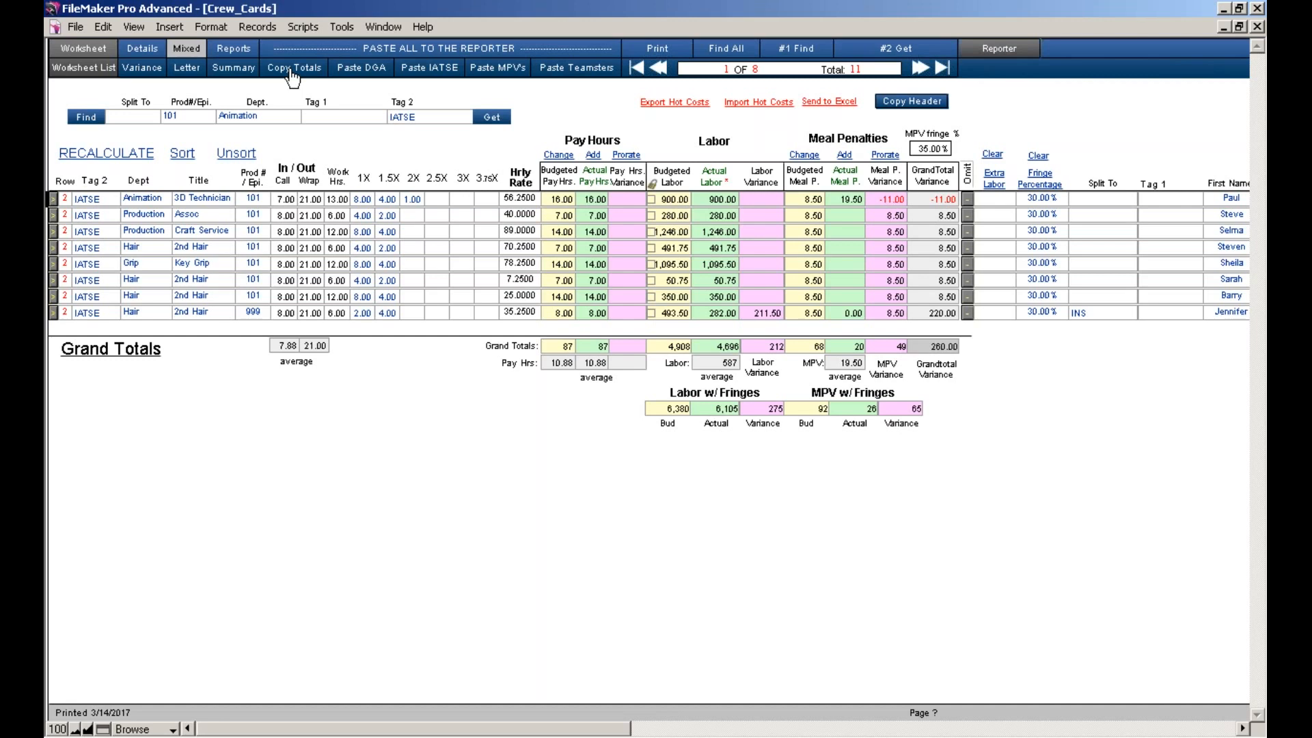
click(997, 51)
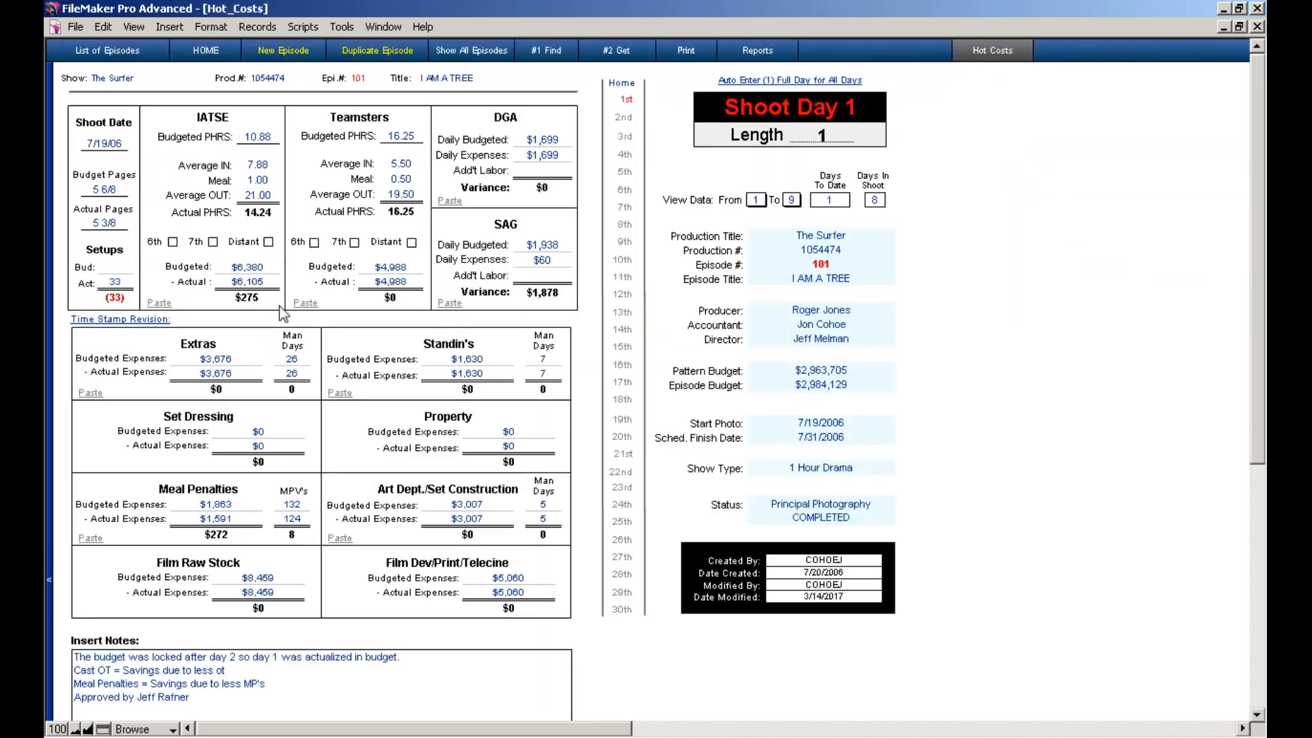
click(231, 123)
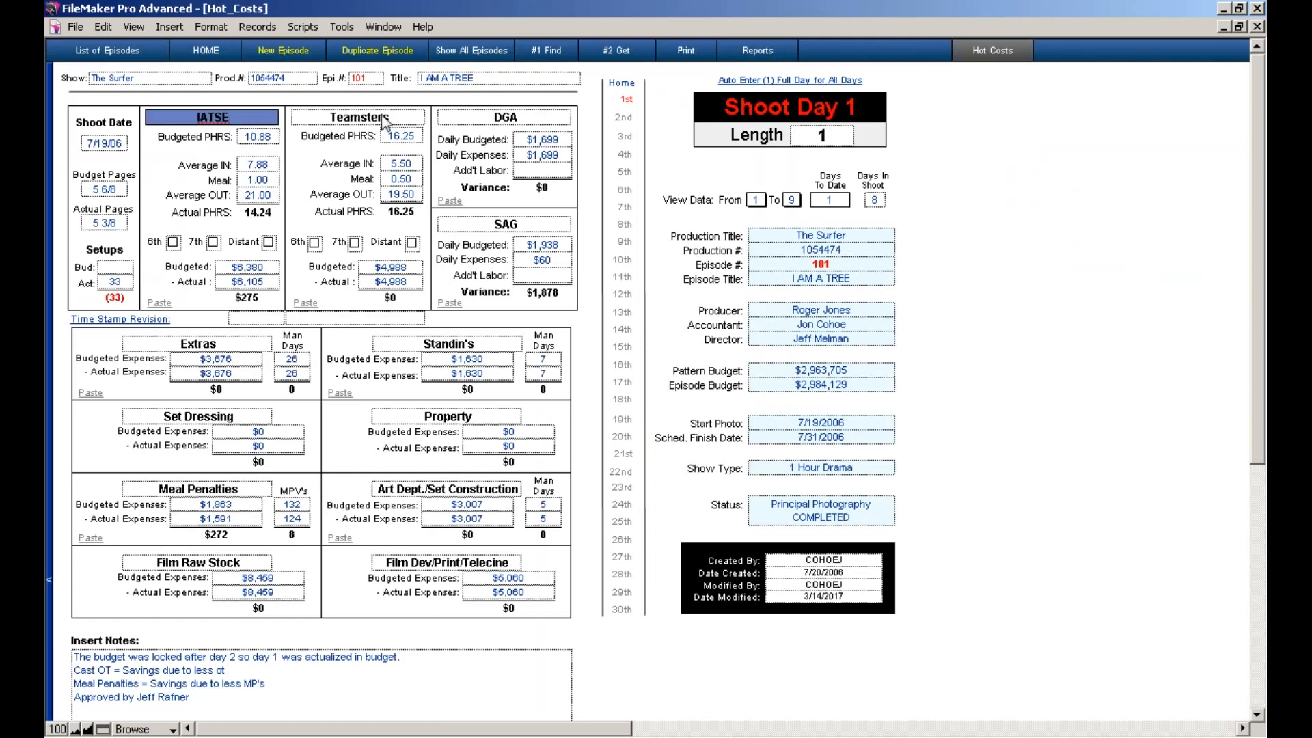
click(495, 123)
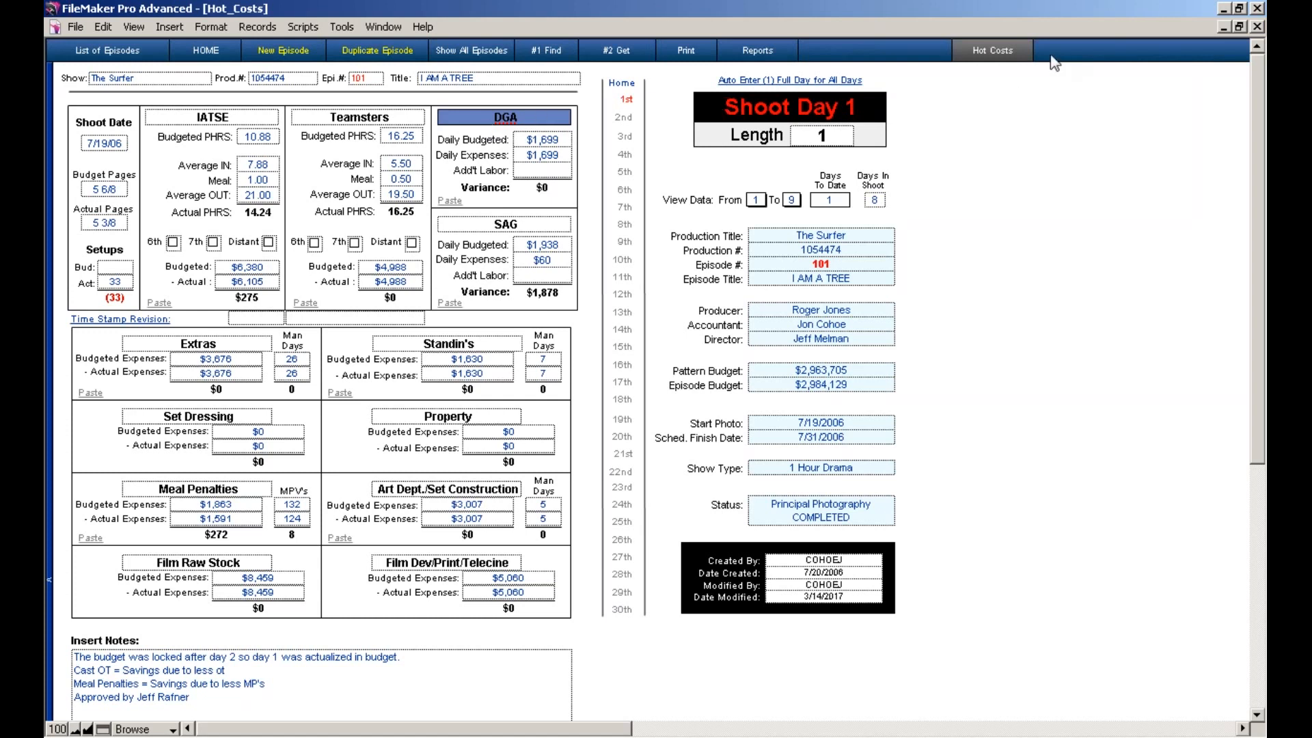
click(997, 51)
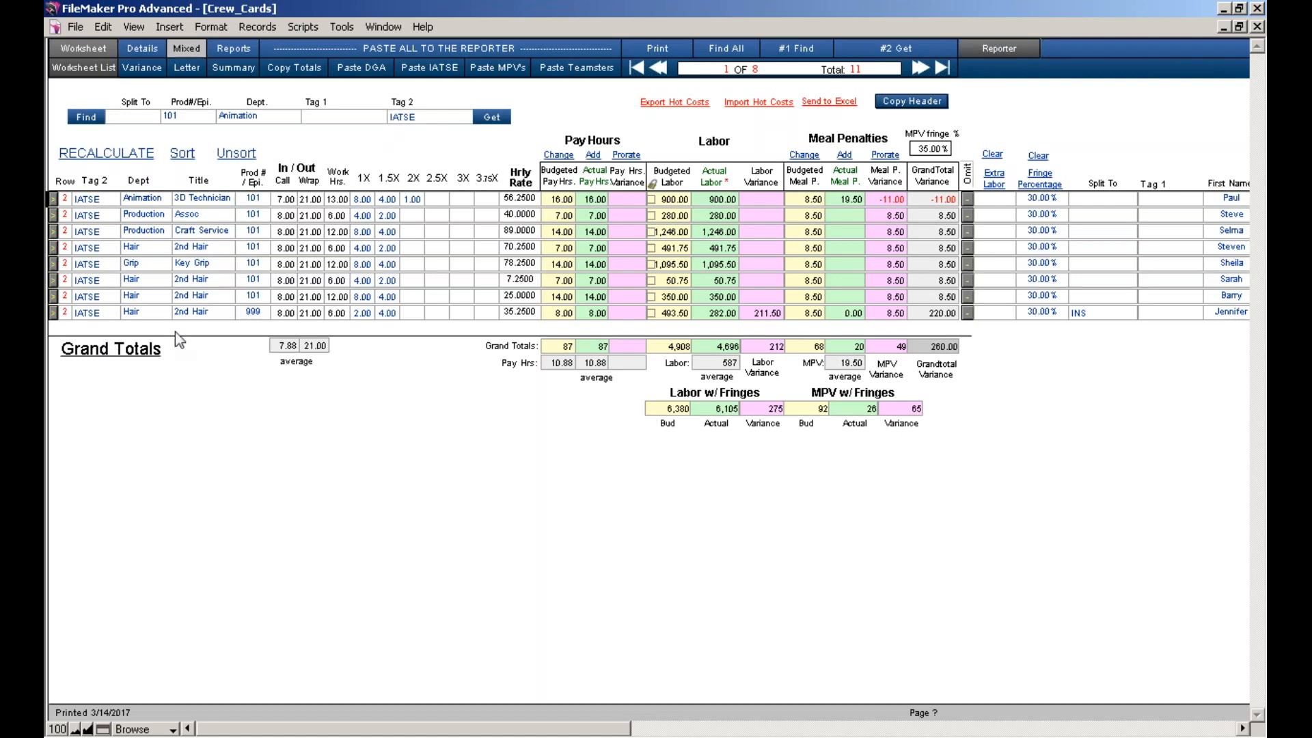
- Rename the Extras section of Shoot Day 1 as Non- Union in the Reporter, and return to the crew hot costs
click(995, 49)
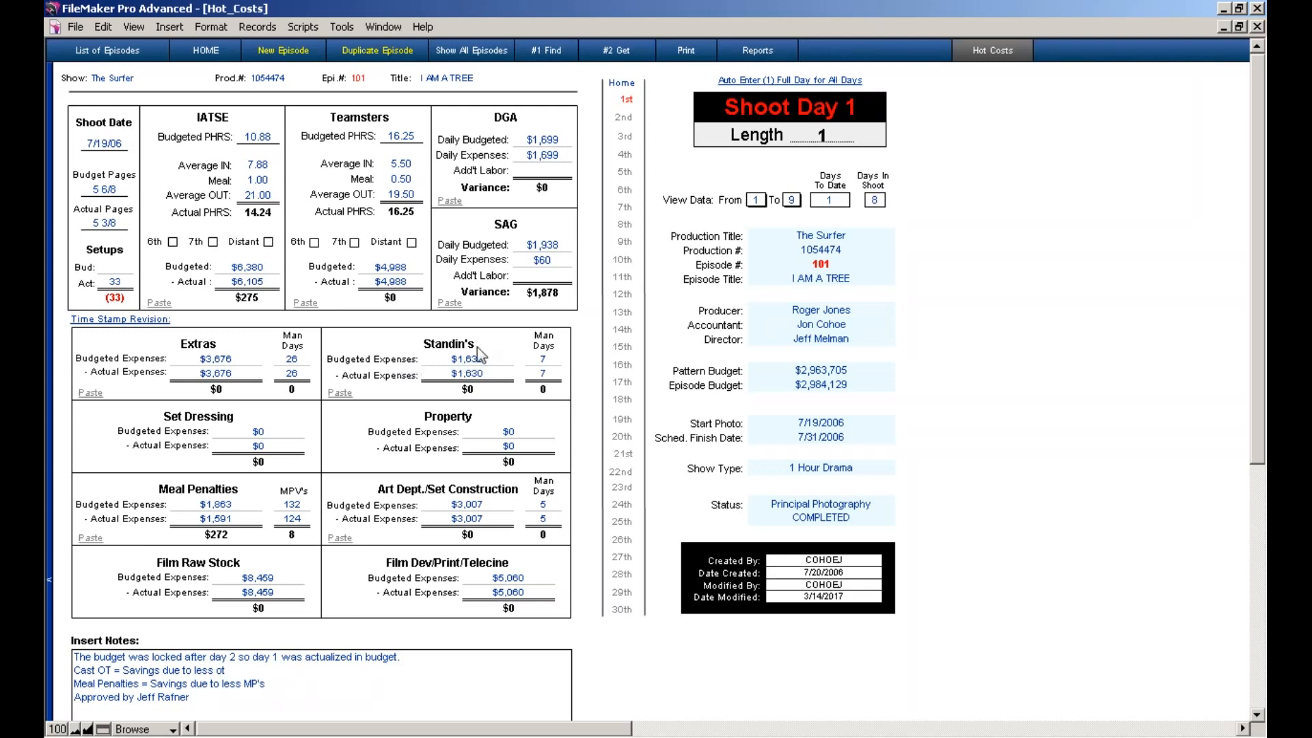
click(204, 338)
click(207, 344)
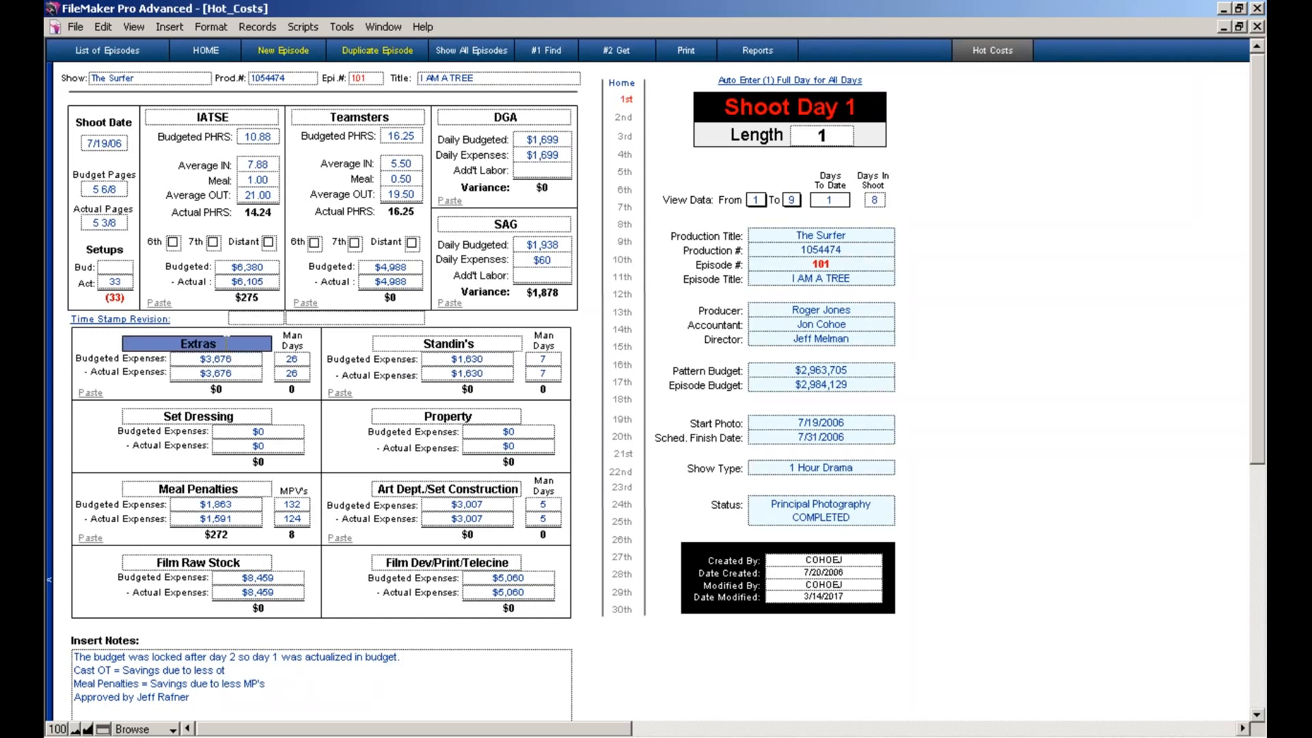
text(Non)
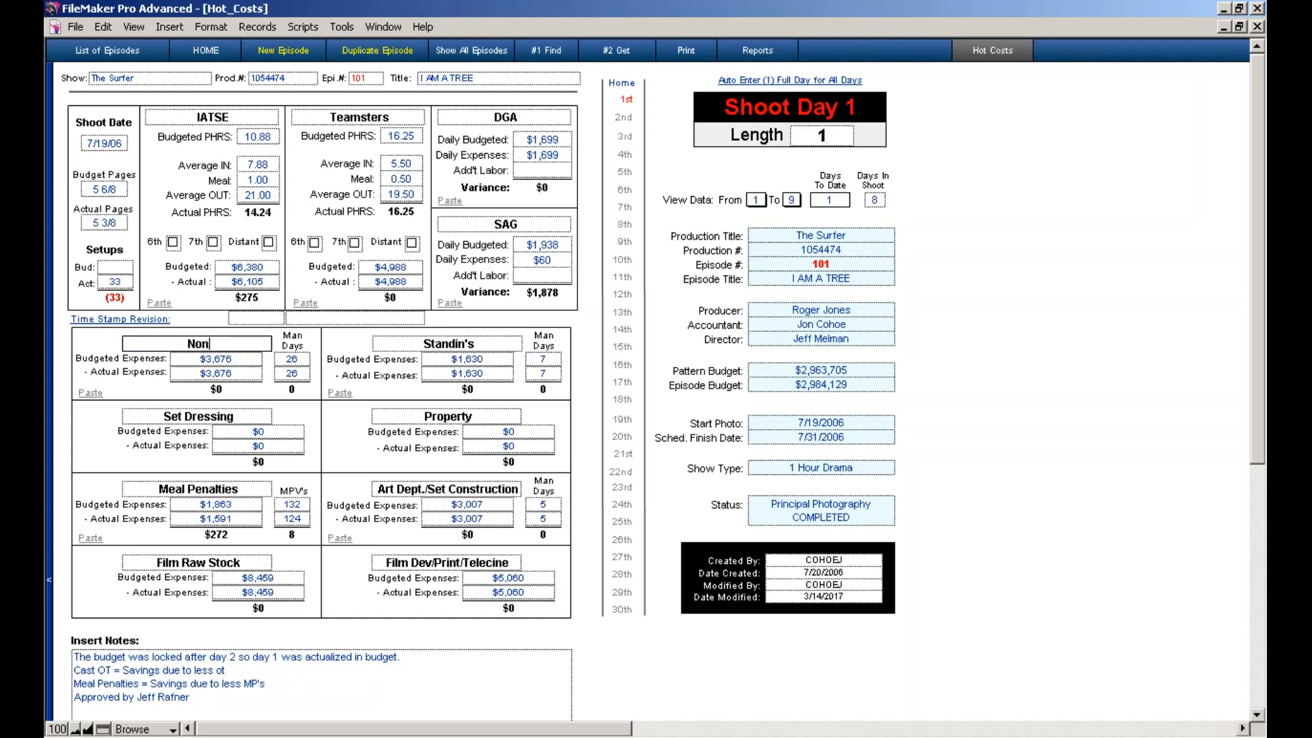
text(- UNion)
click(212, 343)
key(BackSpace)
text(nion)
click(1065, 348)
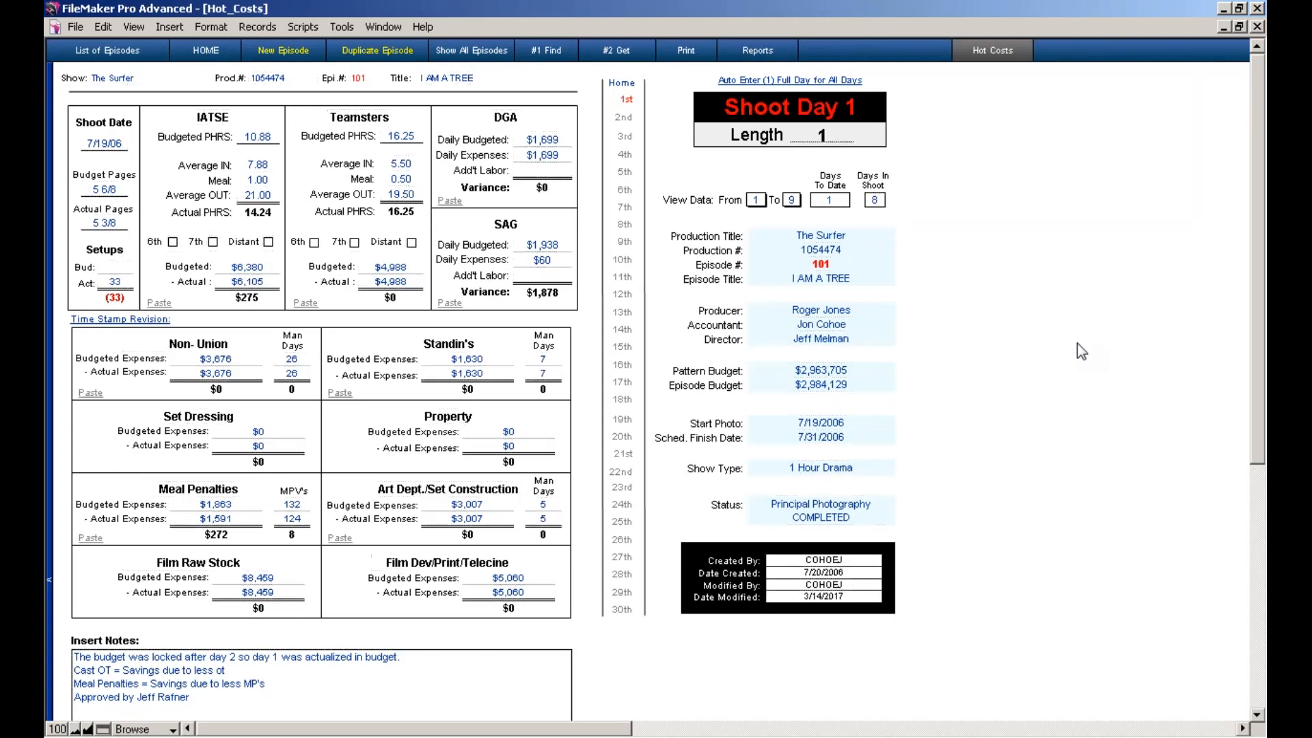
click(984, 52)
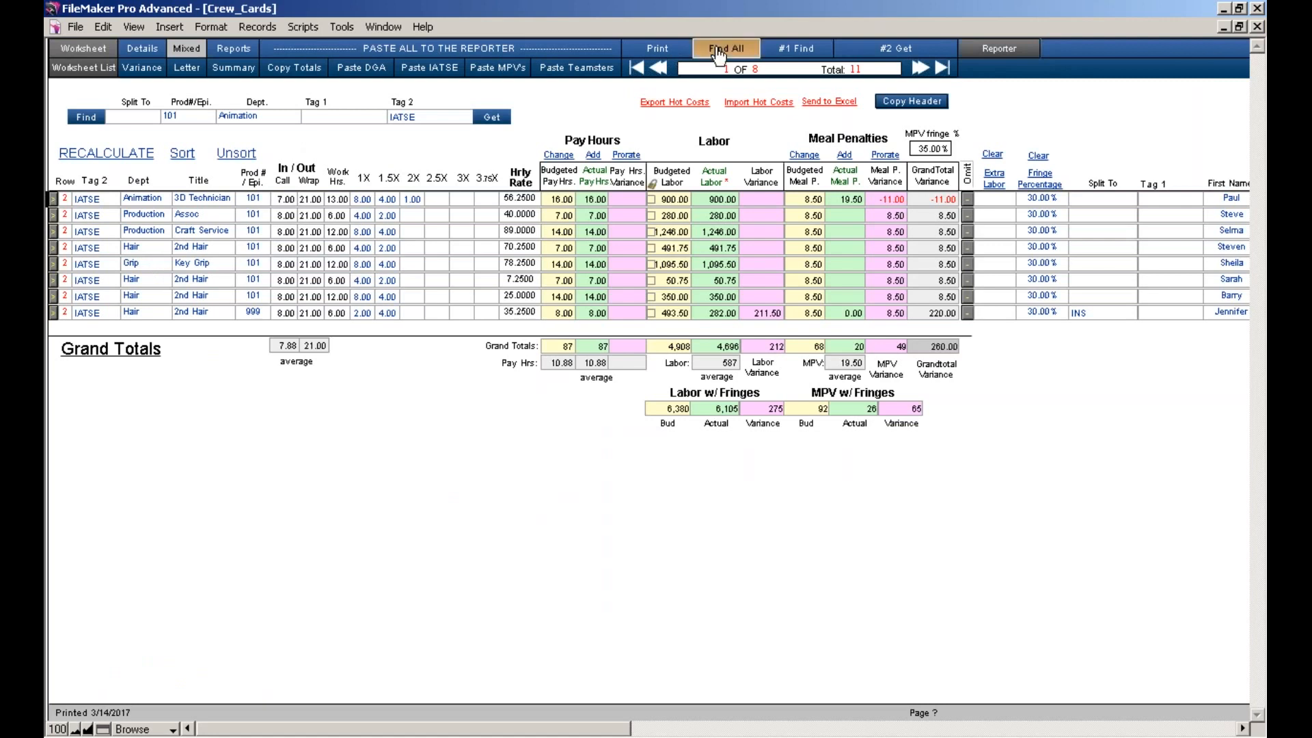
- Show all crew hot cost records and set Tag 2 of the 2nd Hair record with the 70.2500 rate to Non-Union
click(752, 49)
click(84, 246)
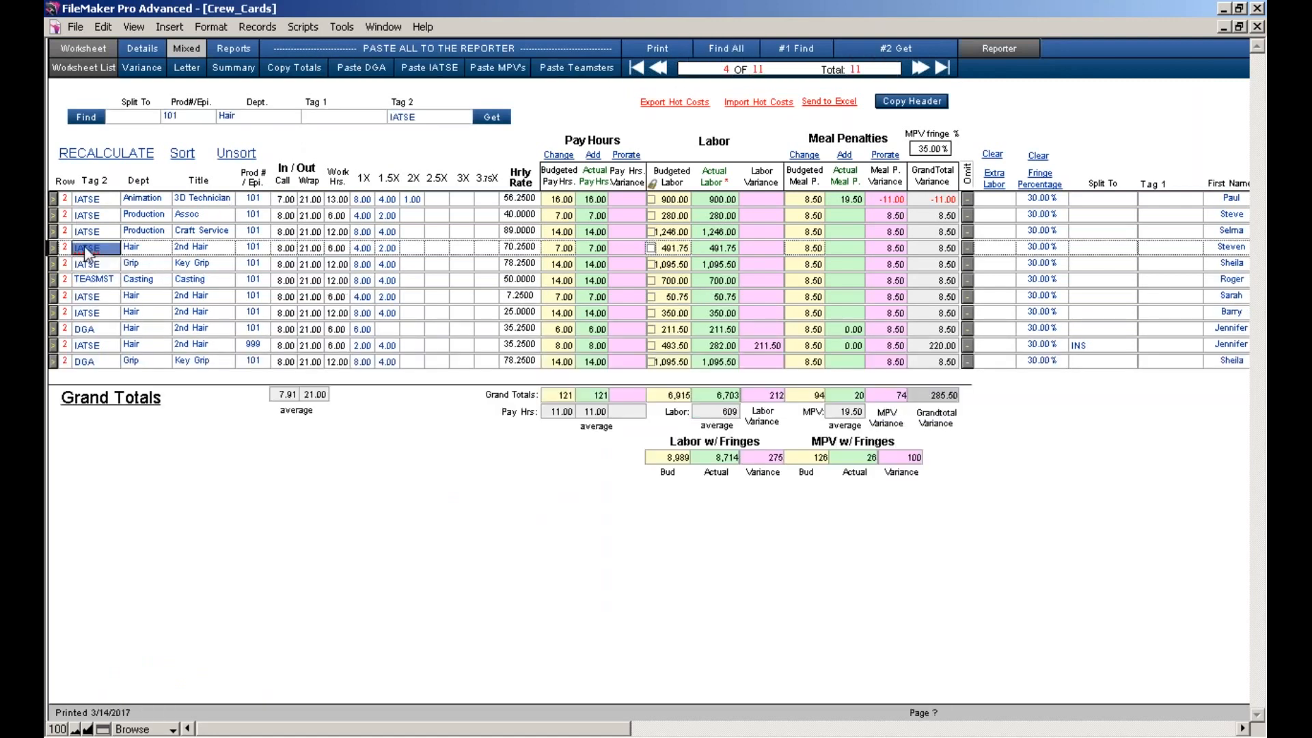
text(No-Union)
click(85, 233)
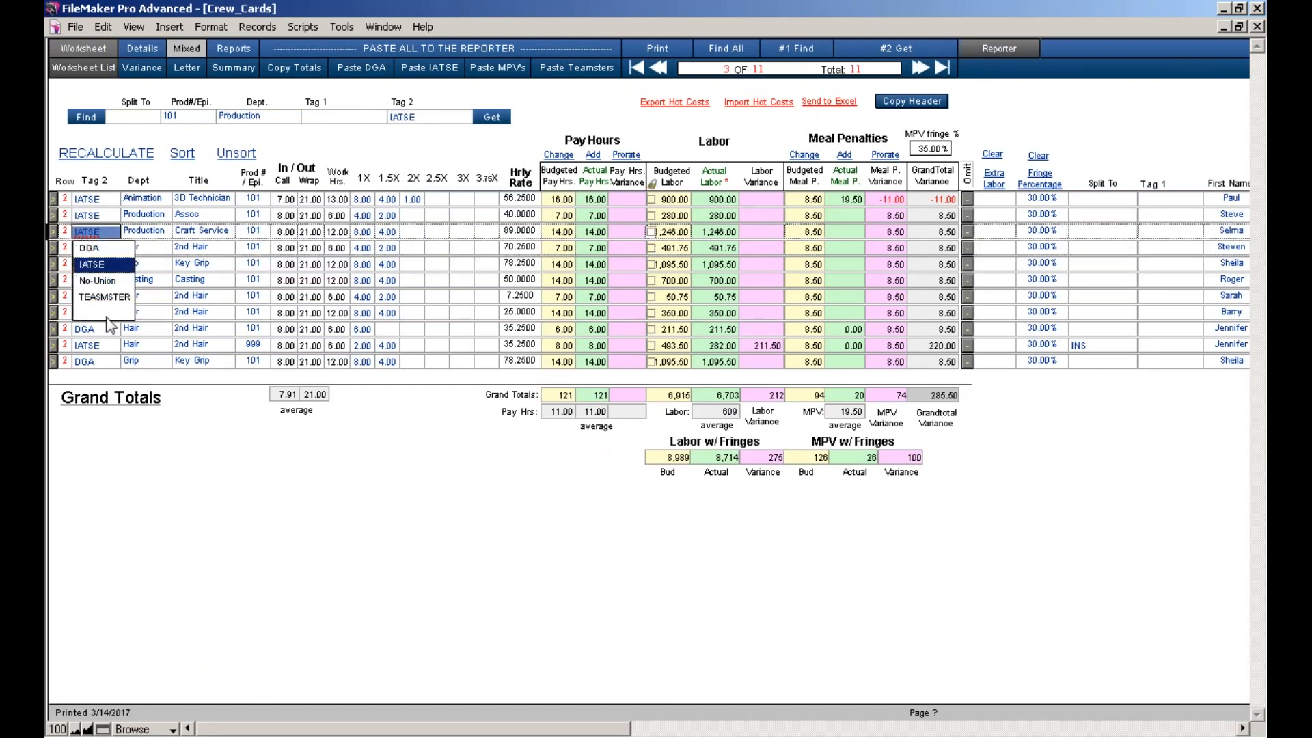
click(121, 397)
click(93, 249)
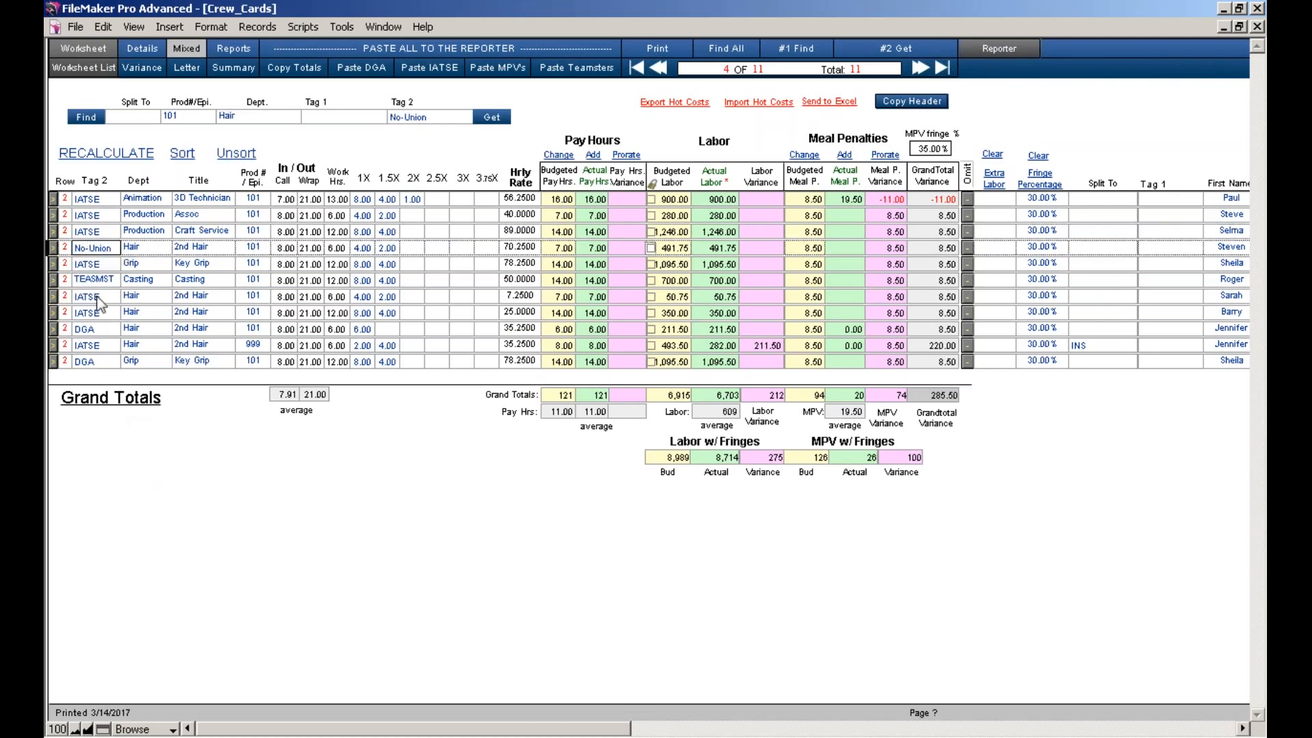
click(171, 496)
- Set Tag 2 to Non-Union for the Craft Service record and the 2nd Hair record with the 25.0000 rate
click(85, 229)
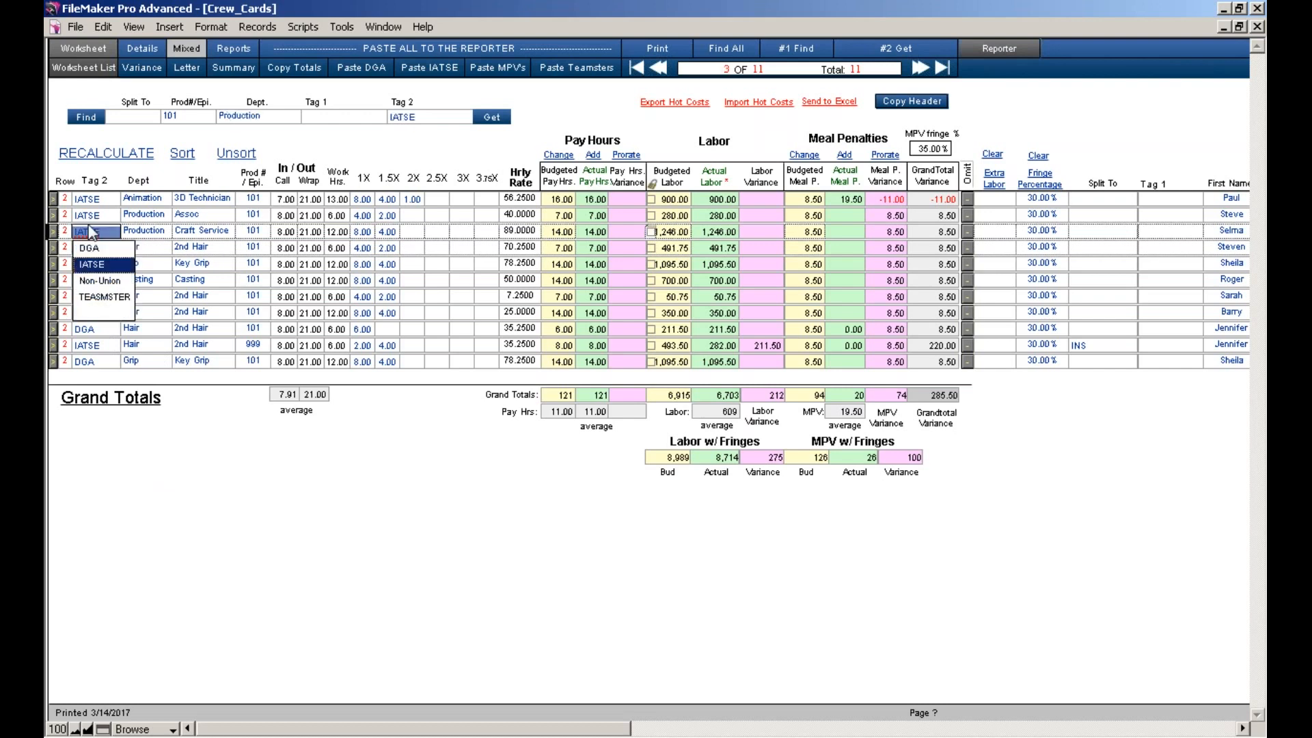
click(100, 280)
click(95, 314)
click(100, 358)
click(129, 408)
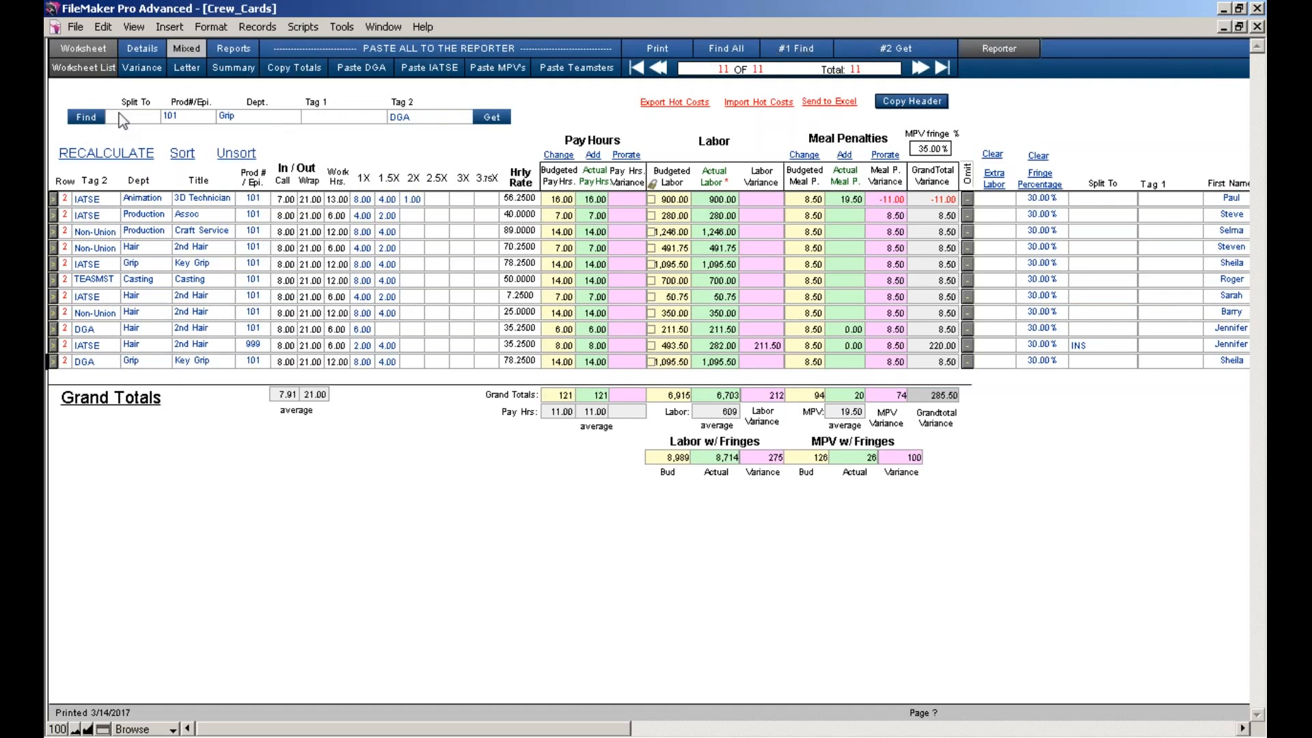
- Find the crew hot cost records whose Tag 2 is Non-Union
click(88, 118)
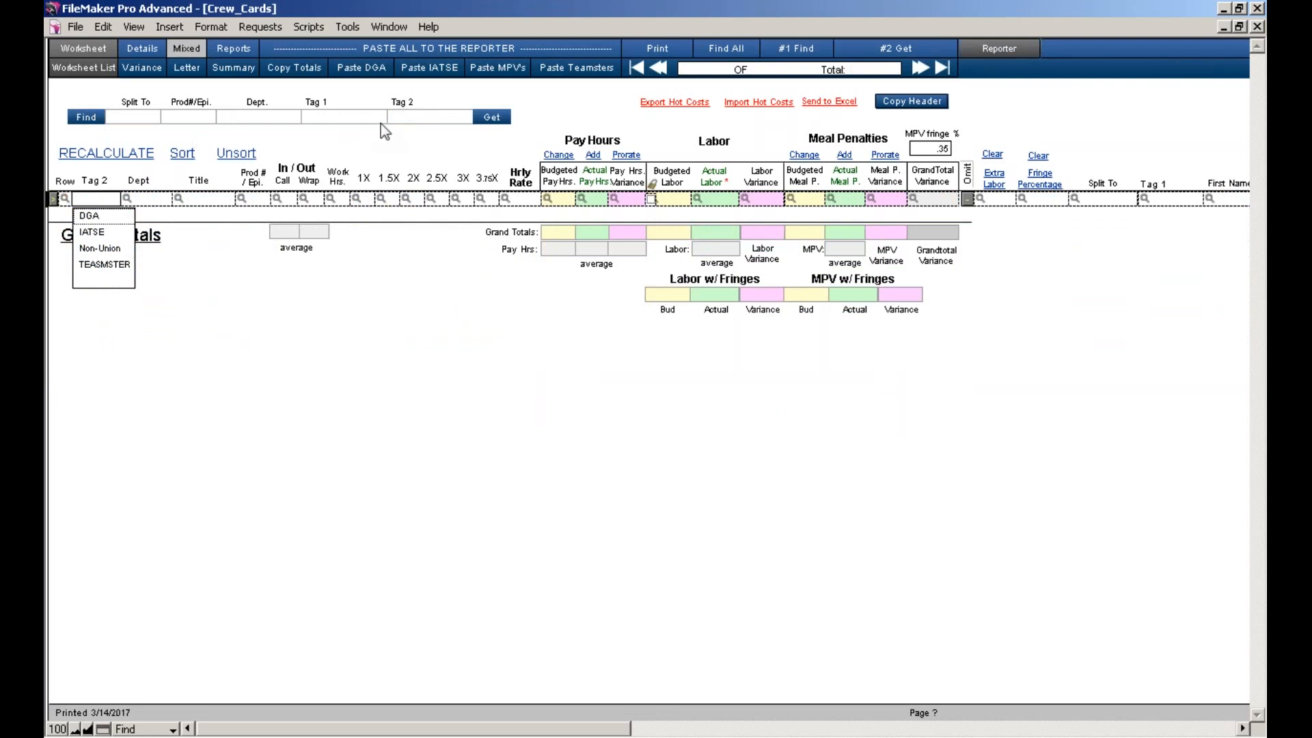
click(406, 118)
click(441, 171)
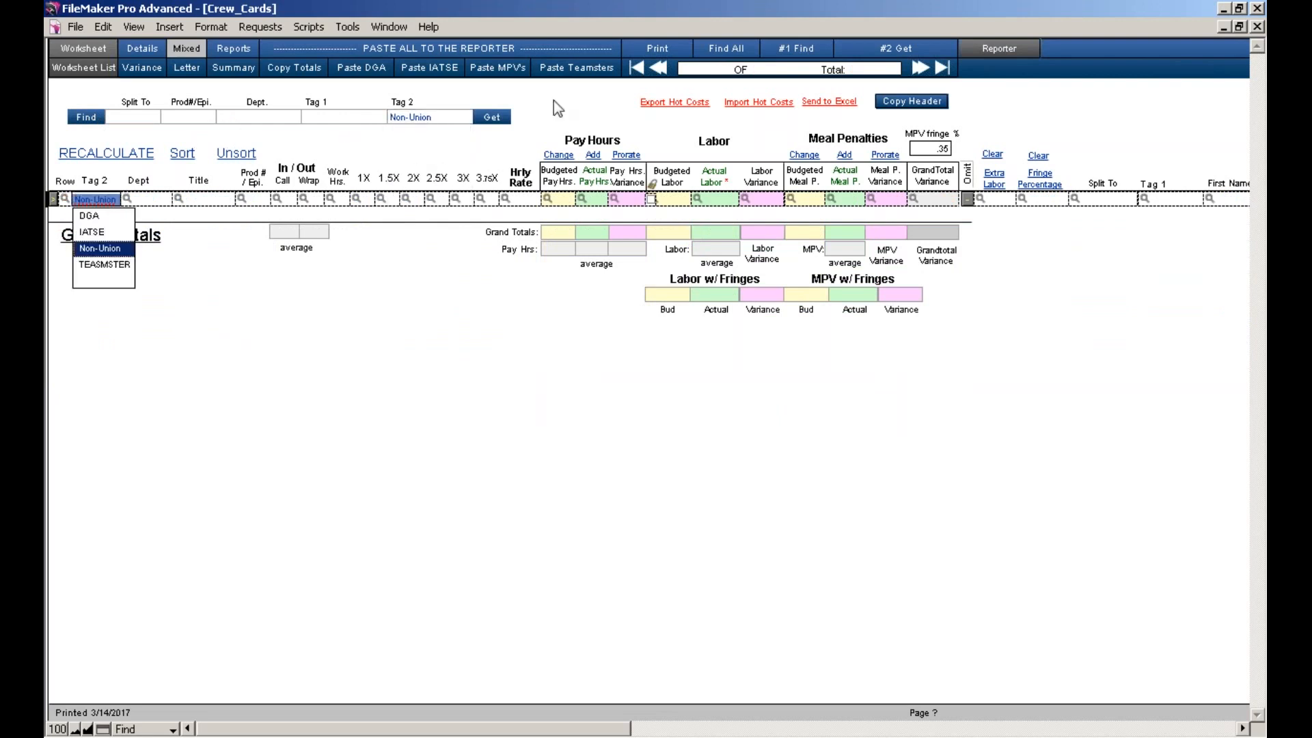
click(865, 52)
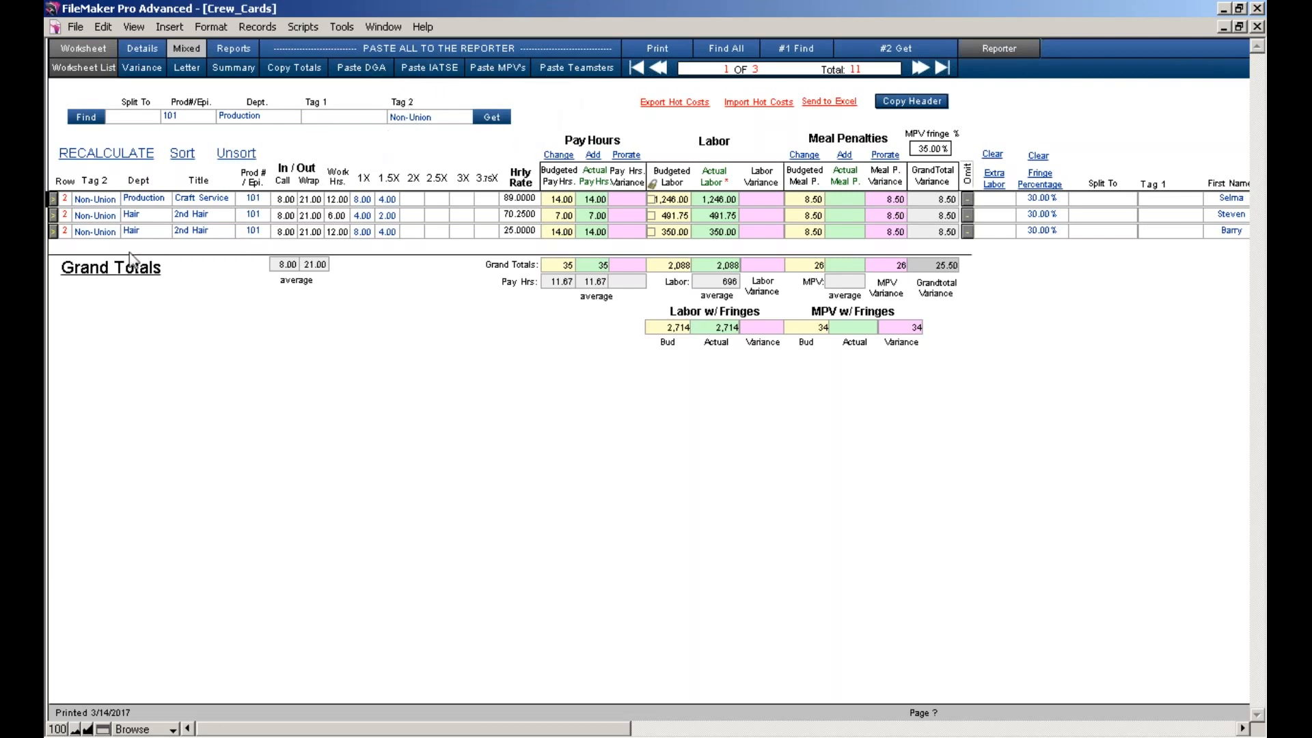
- Copy the Non-Union totals and paste them into the Non- Union section of Shoot Day 1 in the Reporter
click(288, 72)
click(977, 56)
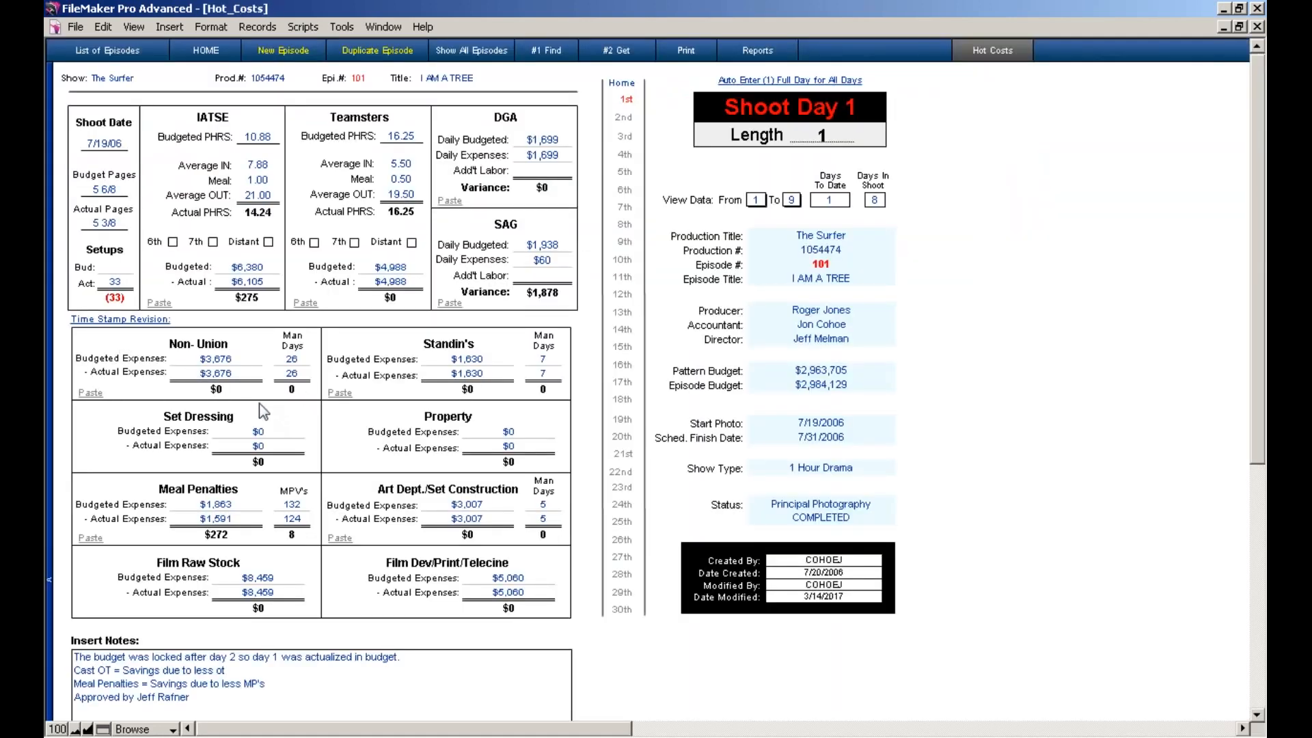
click(91, 400)
- Examine the Insert Notes text of Shoot Day 1 below the cost sections
click(1257, 716)
scroll(1259, 726, down, 5)
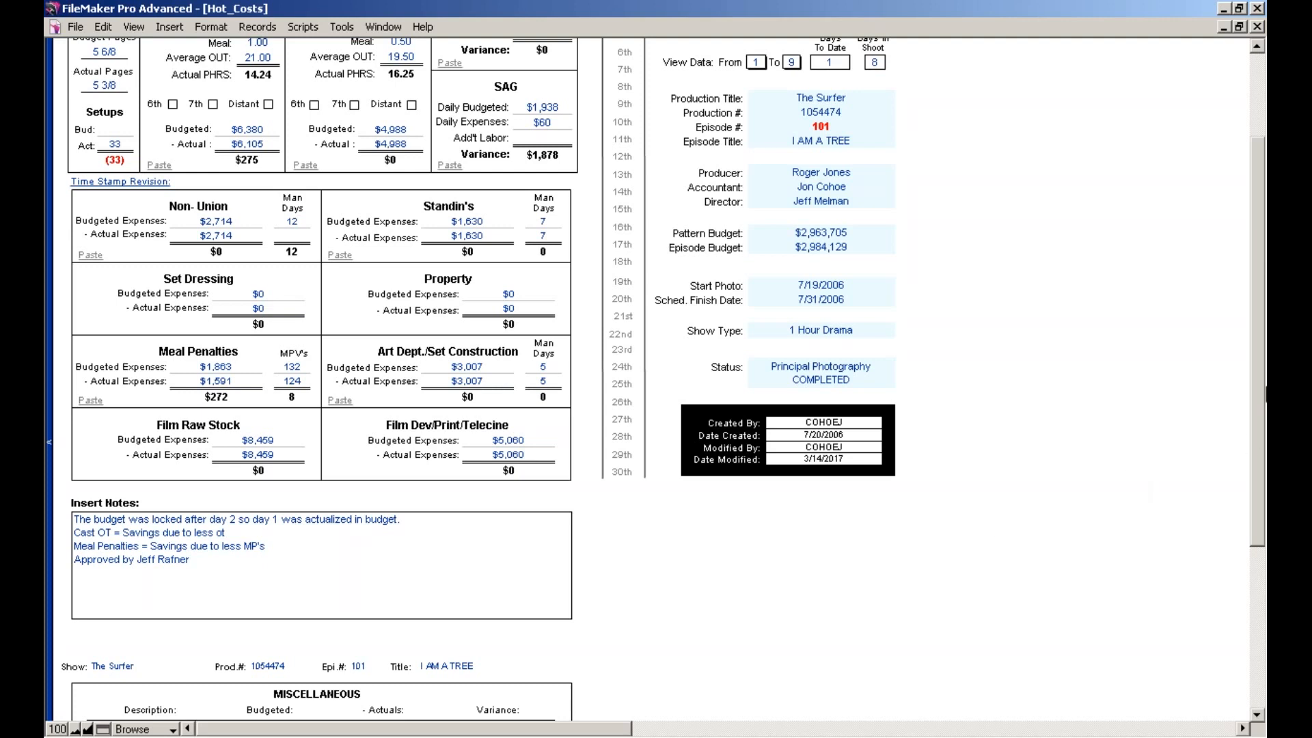
drag(1263, 375, 1262, 441)
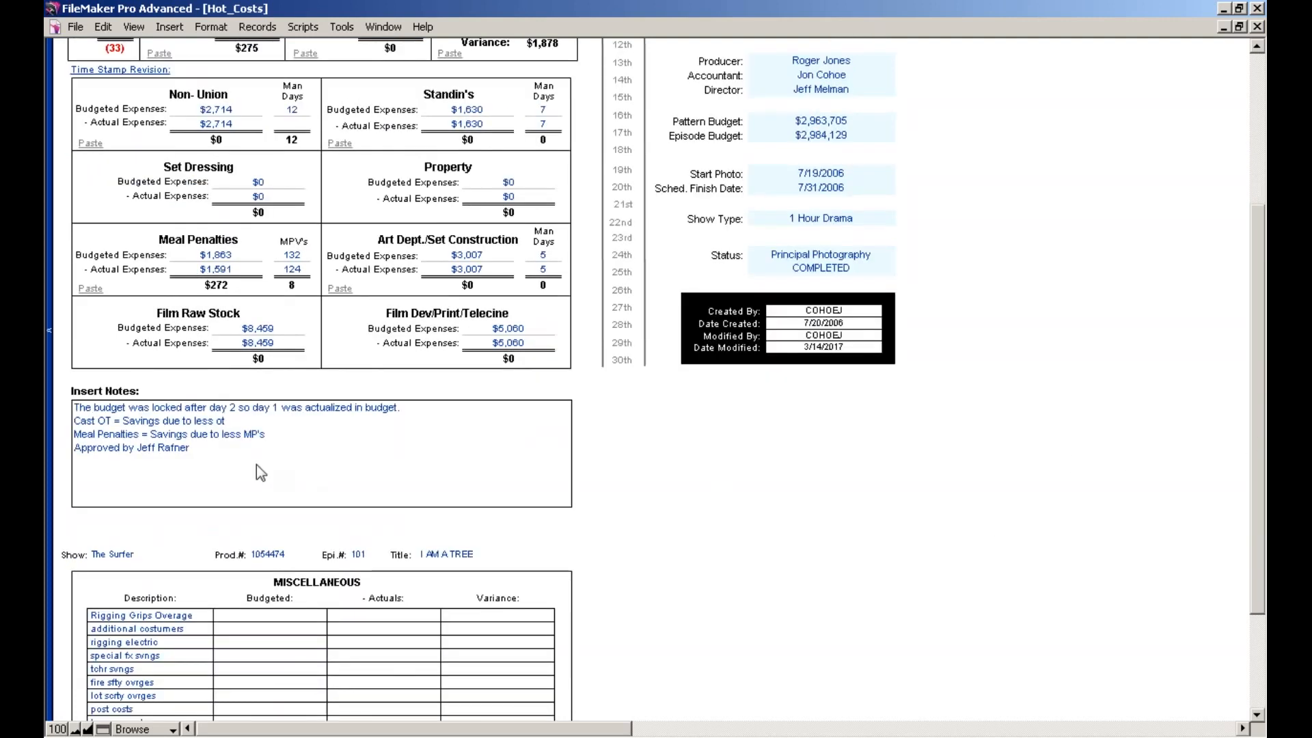
click(256, 464)
click(316, 438)
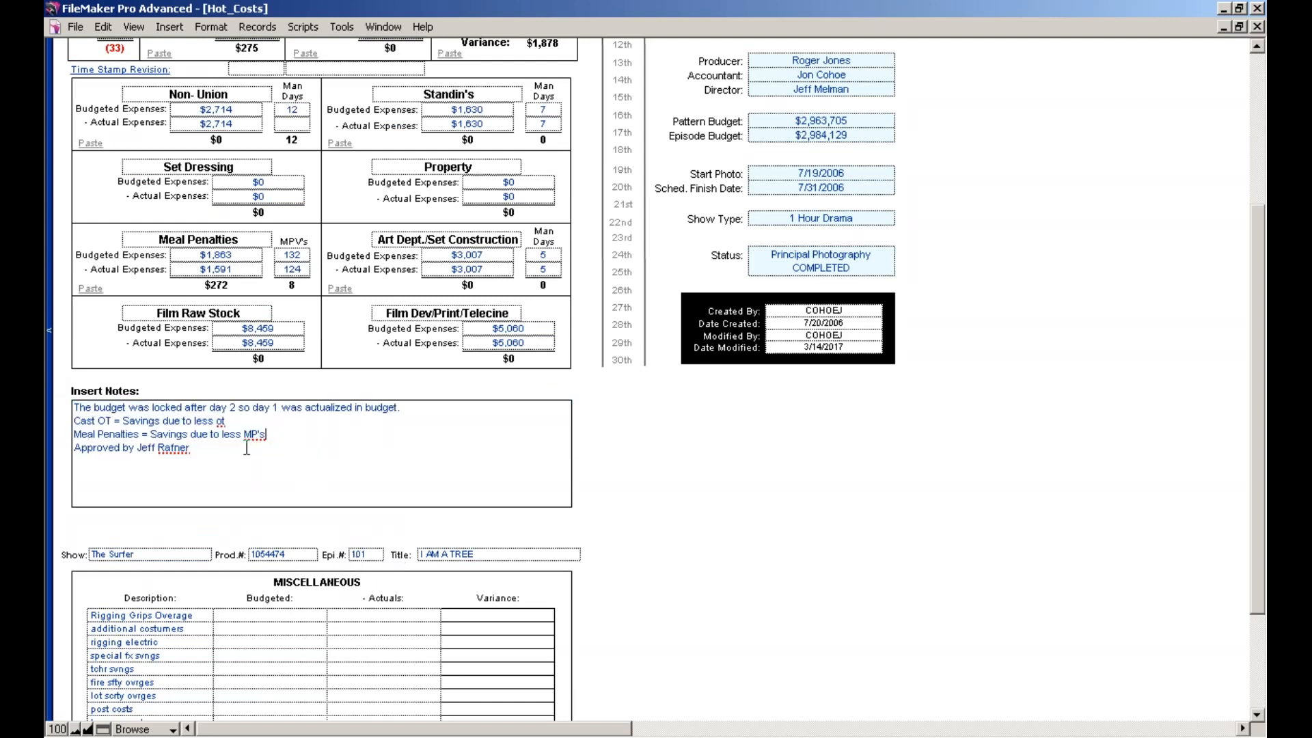
key(ctrl+a)
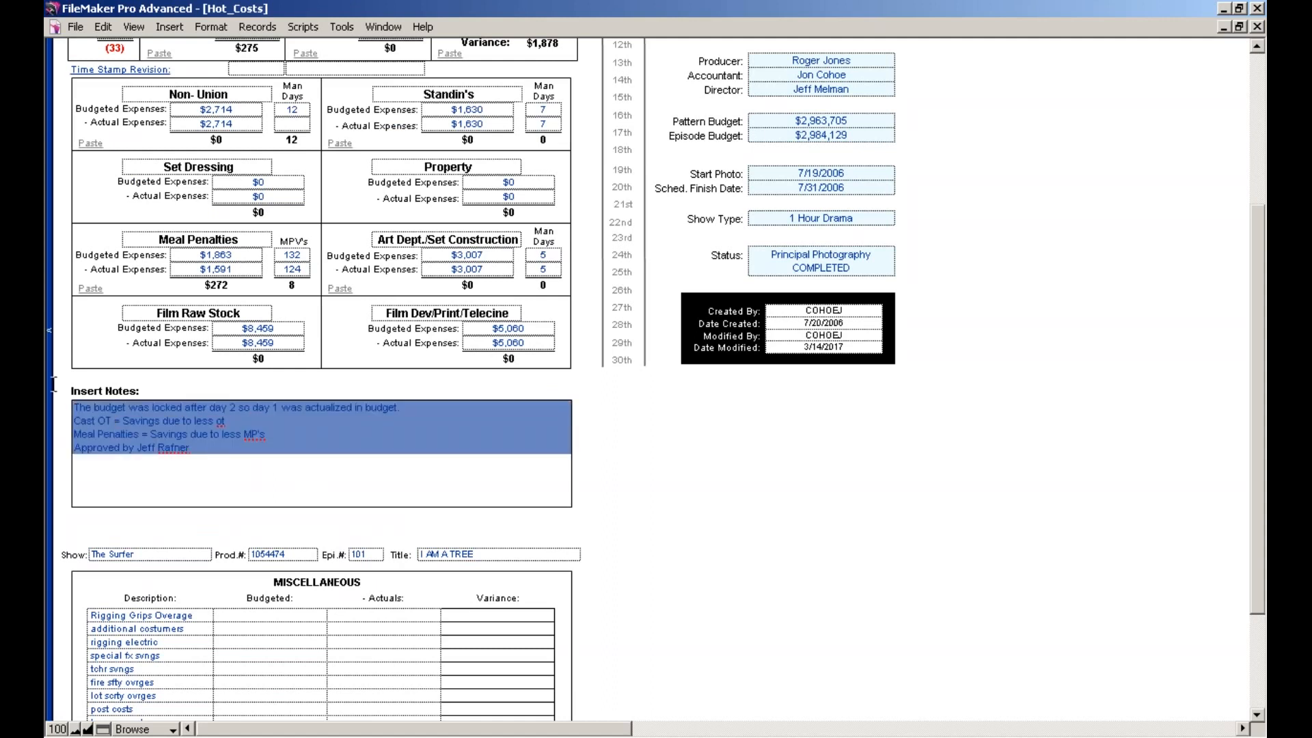
click(293, 476)
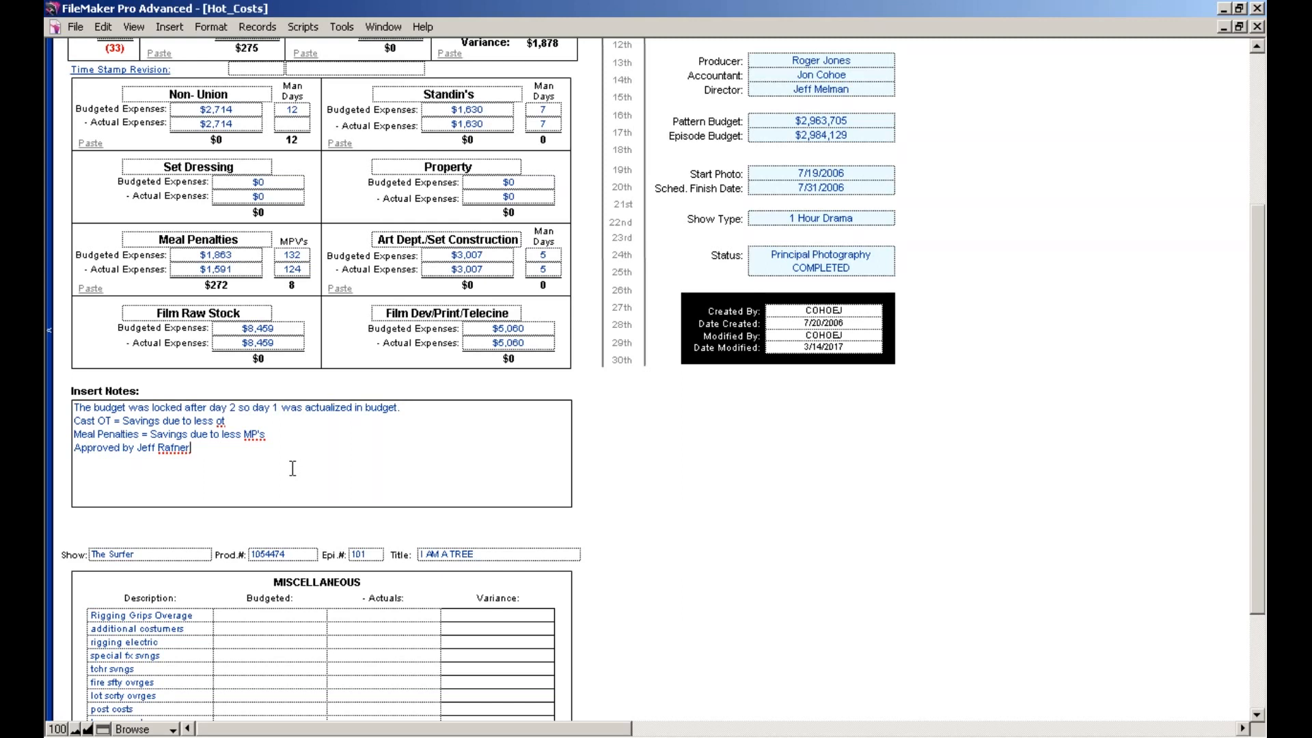
- Enter a first name as the description in the Miscellaneous row below 2nd unit allowance
drag(1261, 450, 1252, 542)
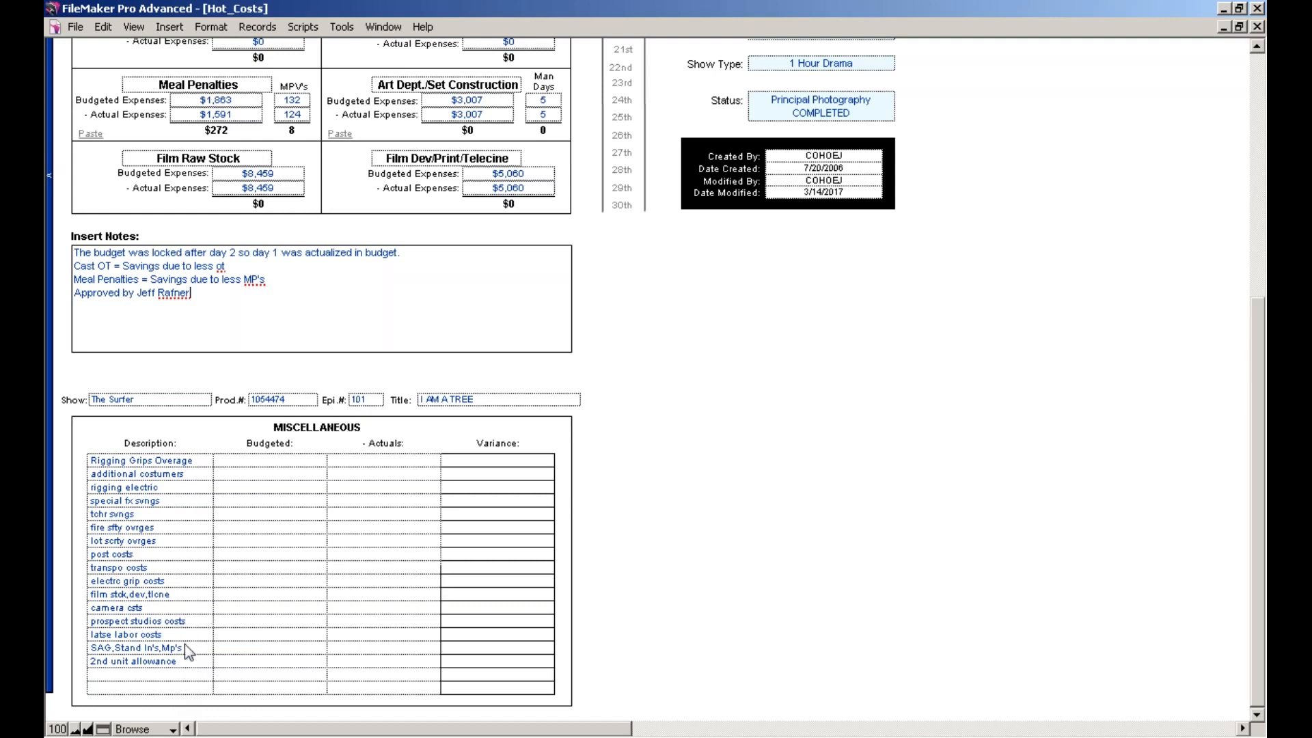
click(183, 674)
text(ROGER)
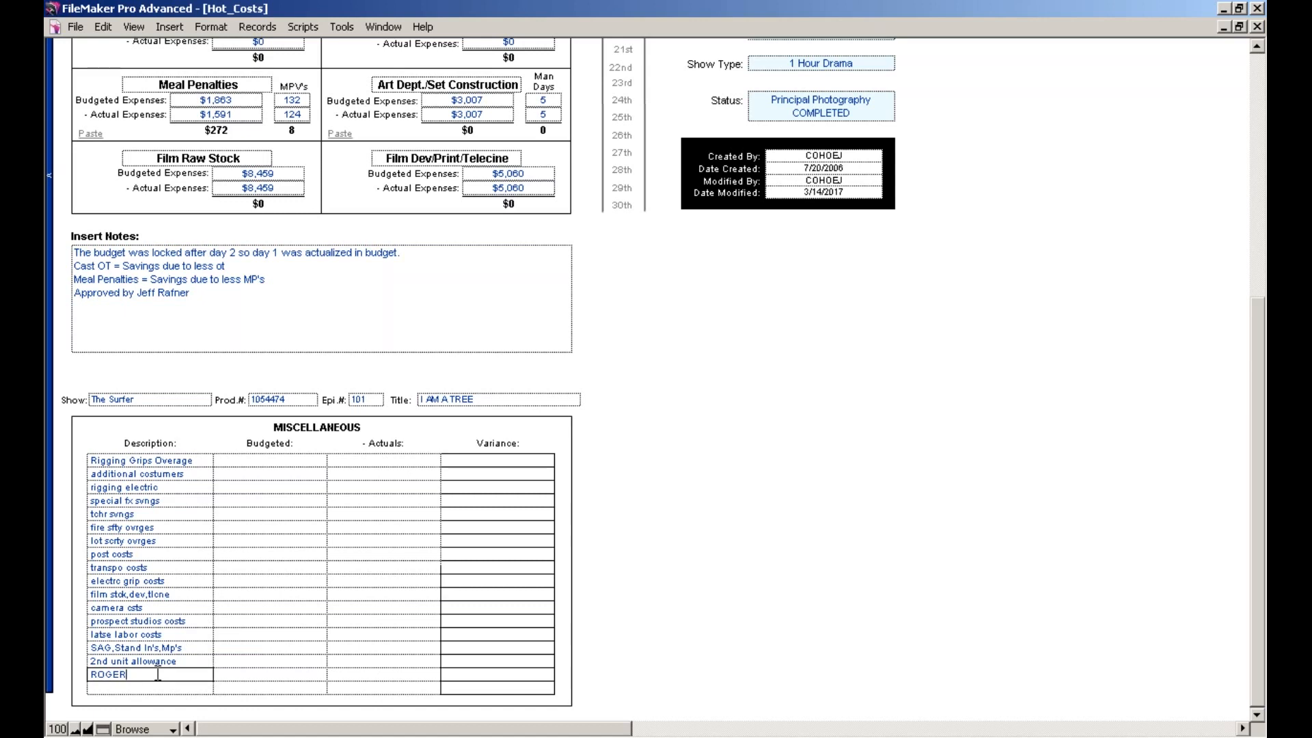
click(823, 545)
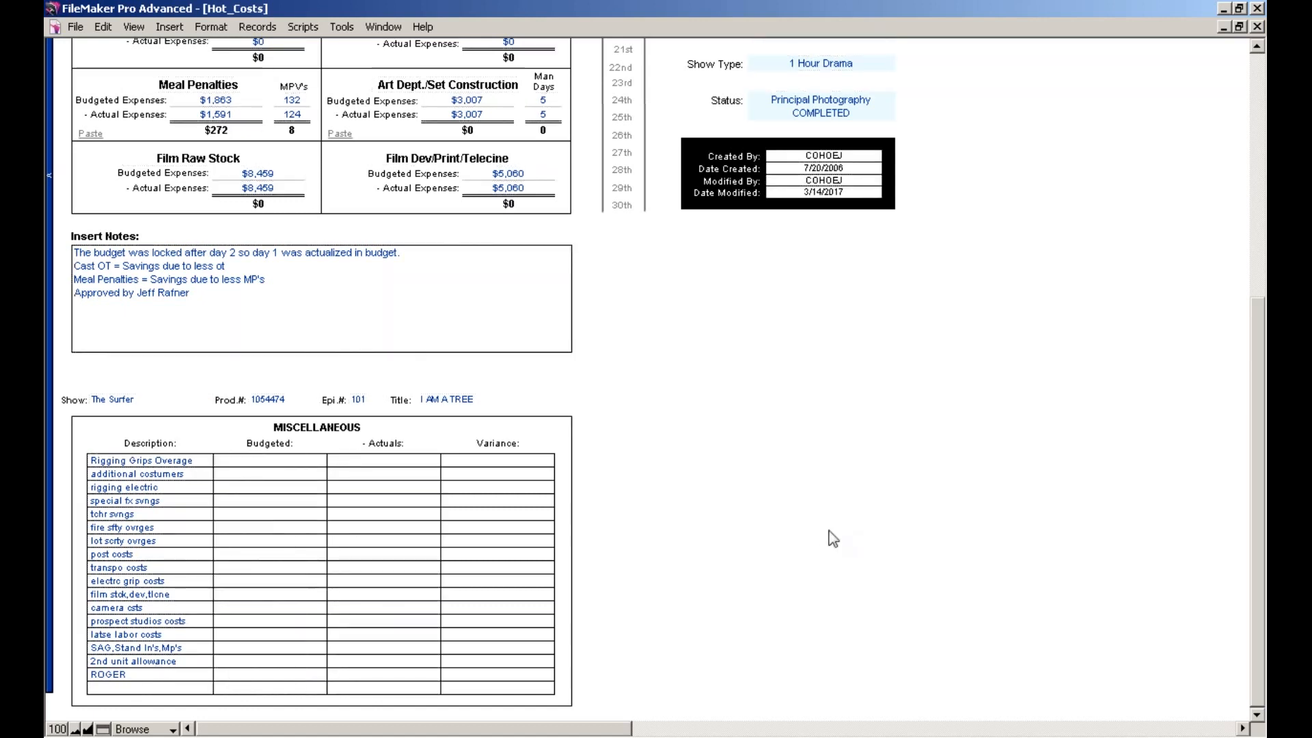
- Set the Rigging Grips Overage row in Miscellaneous to 5,000 budgeted and 4999 actual
click(305, 463)
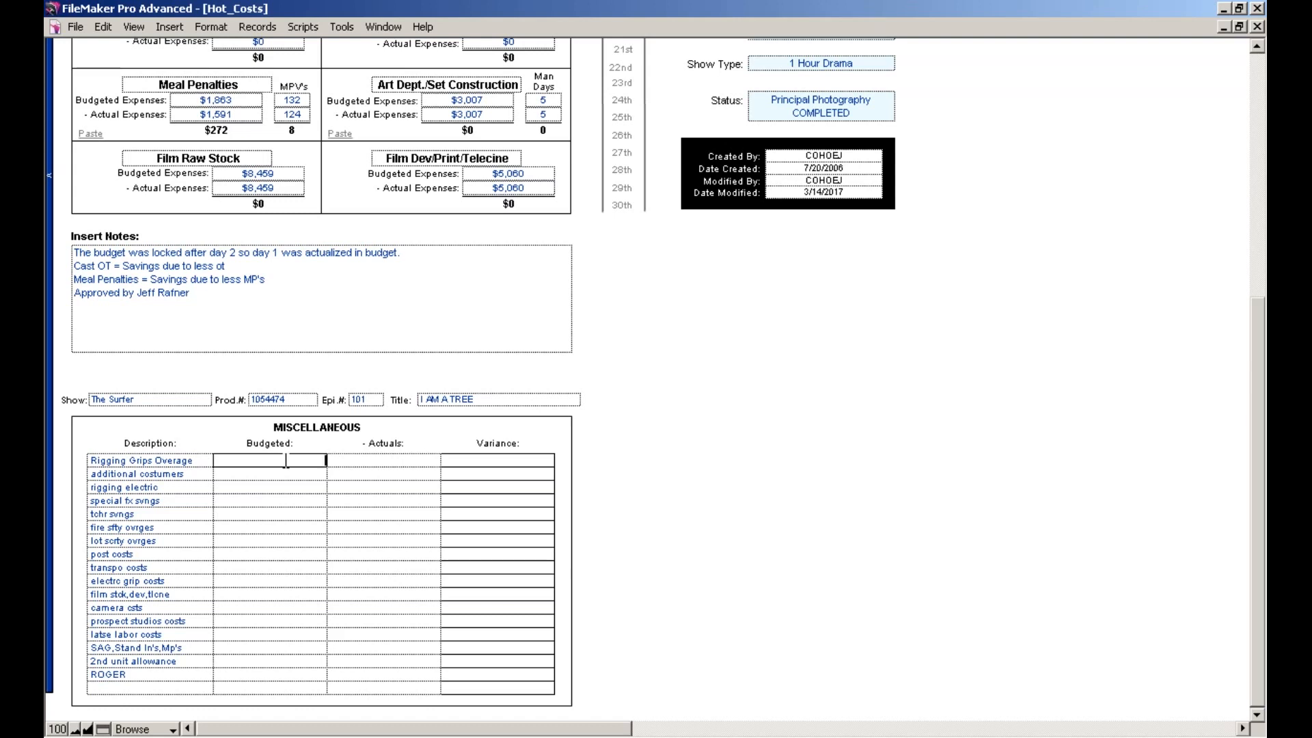
text(5,000)
click(420, 461)
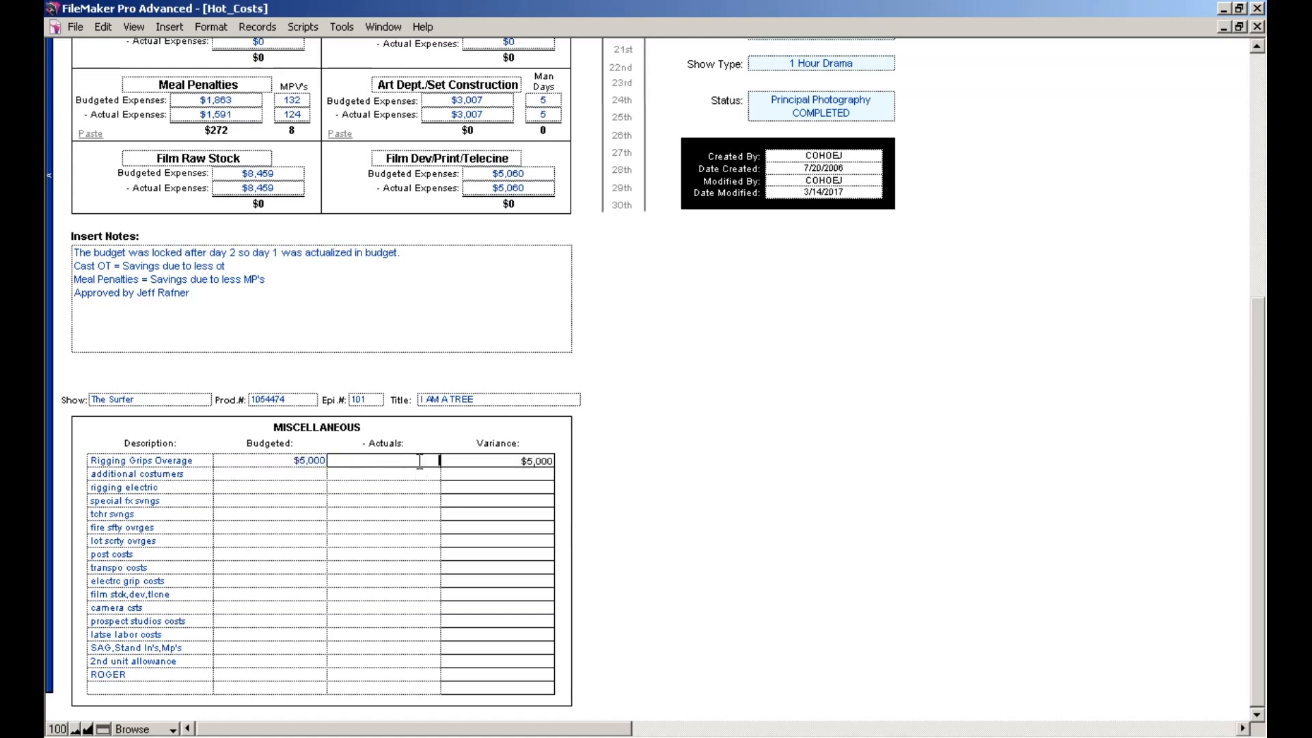
text(4999)
click(716, 482)
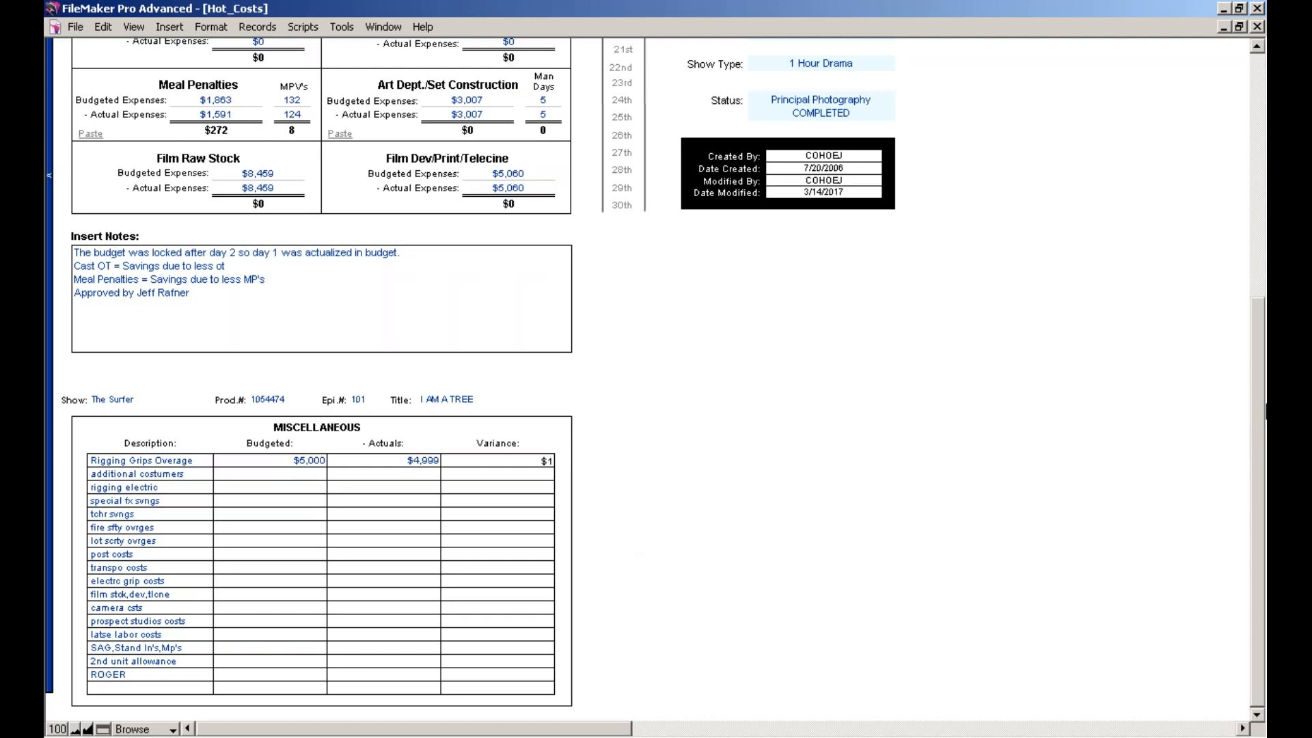
- Open episode 101's Daily Progress Report and examine its category totals and the notes for days 1 to 9
drag(1261, 428, 1261, 182)
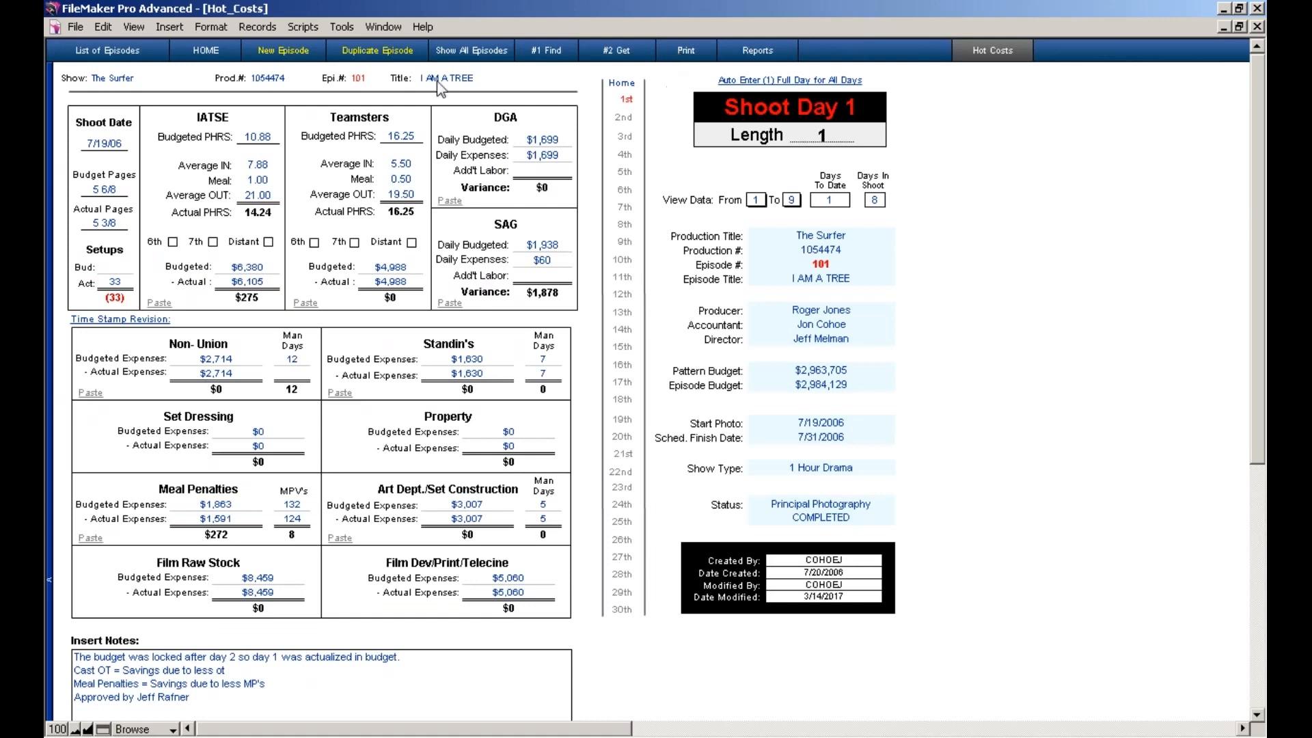
click(204, 58)
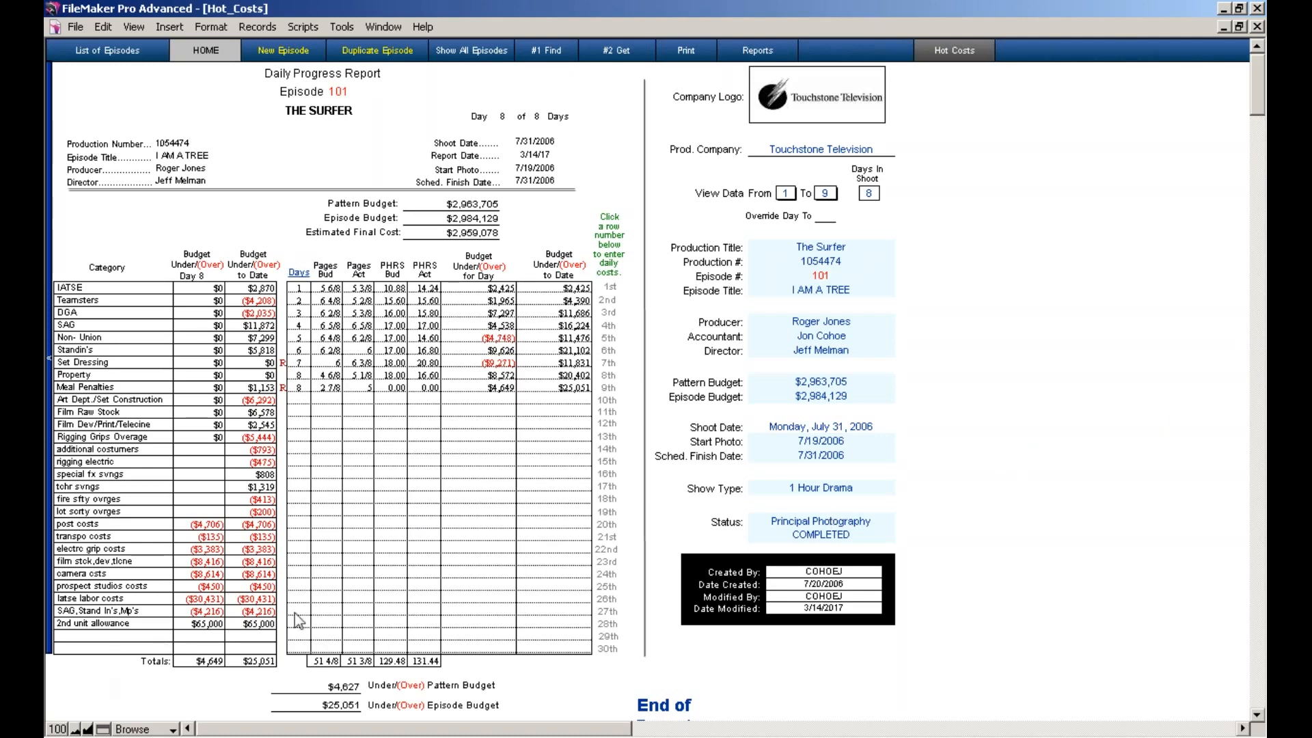
click(1257, 715)
click(1258, 715)
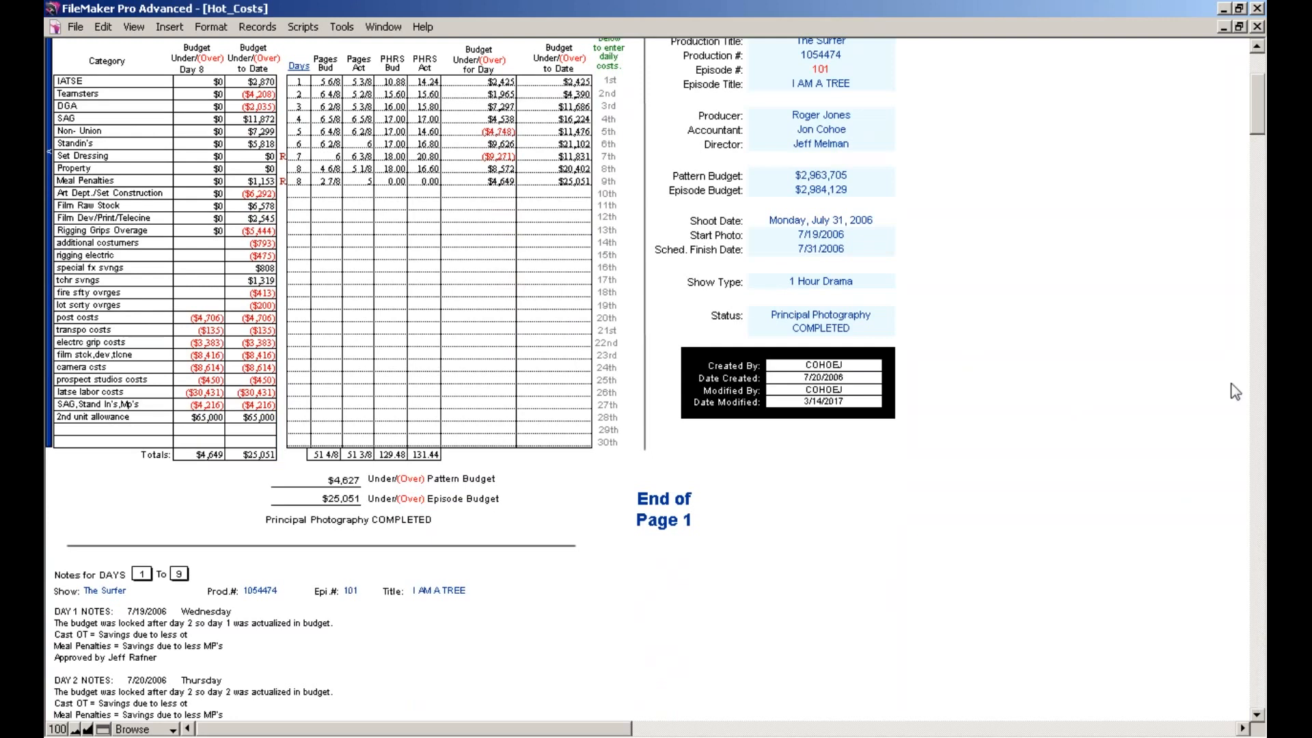
click(1256, 302)
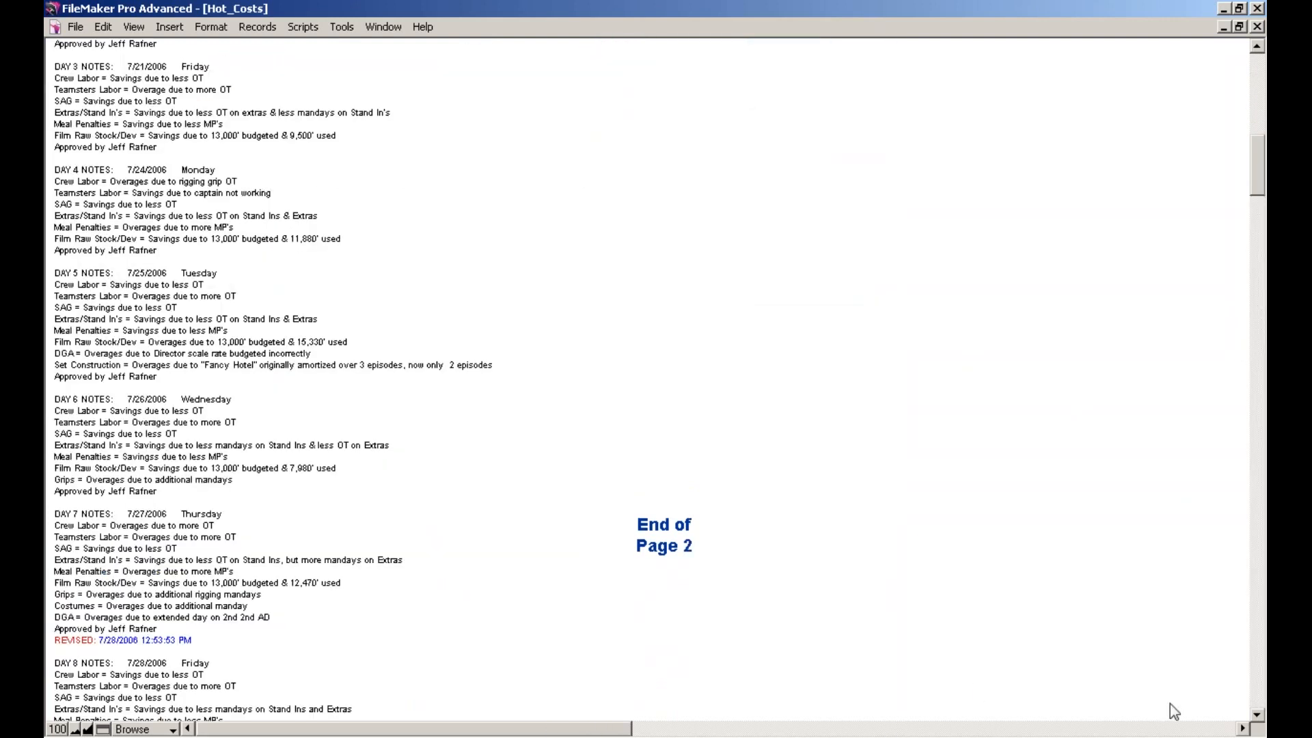
click(1258, 715)
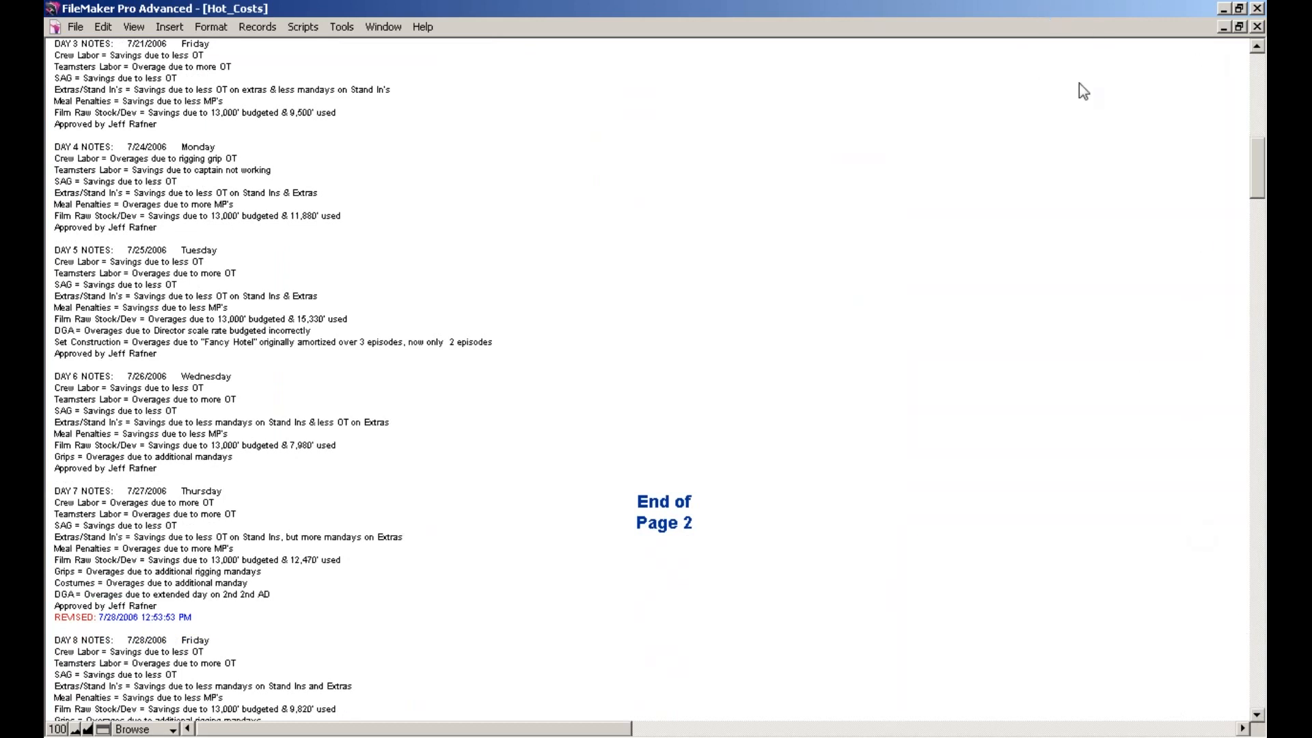
click(1263, 312)
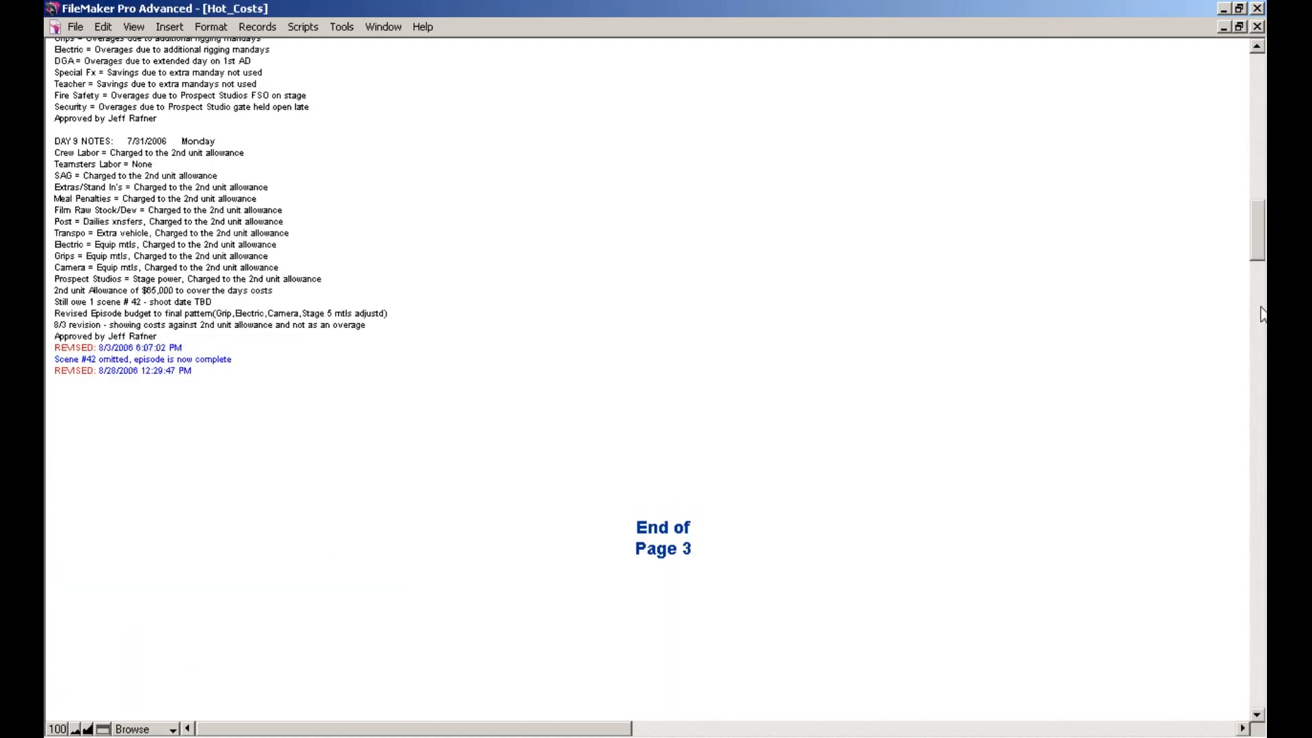
scroll(1262, 314, up, 20)
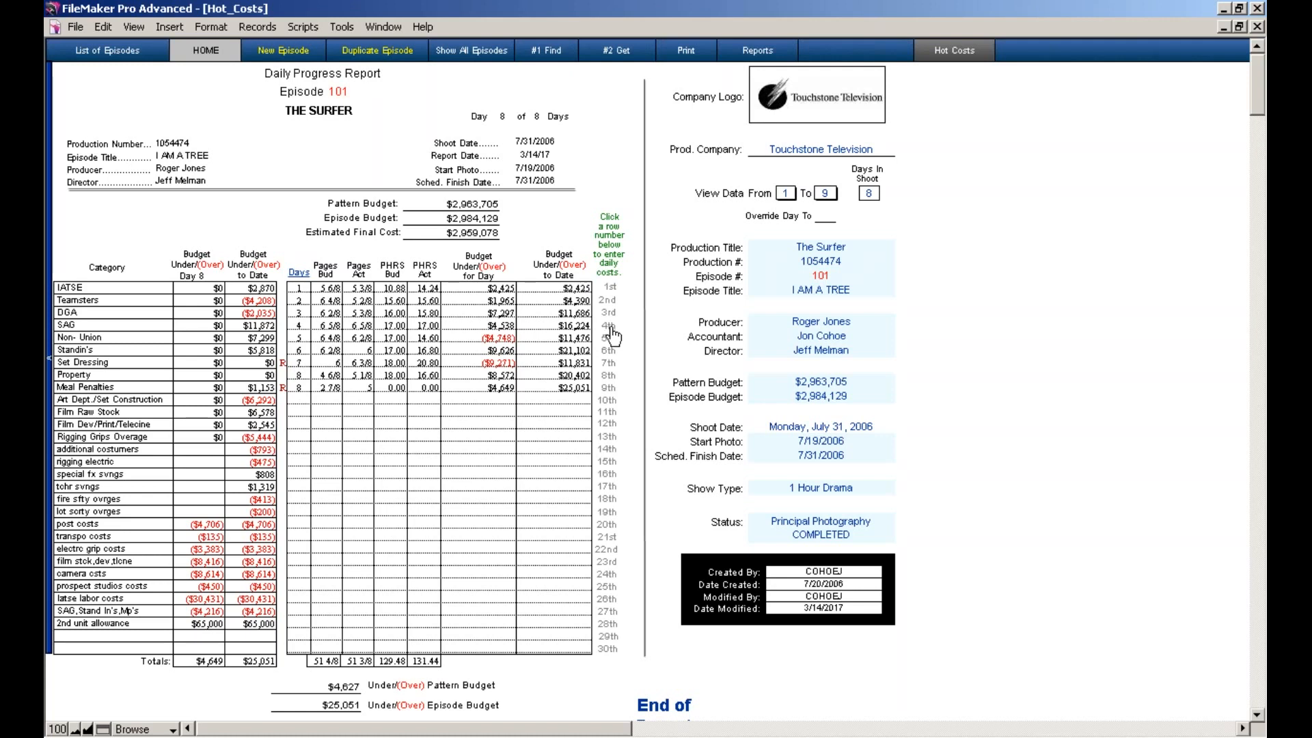
- View the IATSE report comparing all episodes, and return to episode 101's Daily Progress Report
click(609, 290)
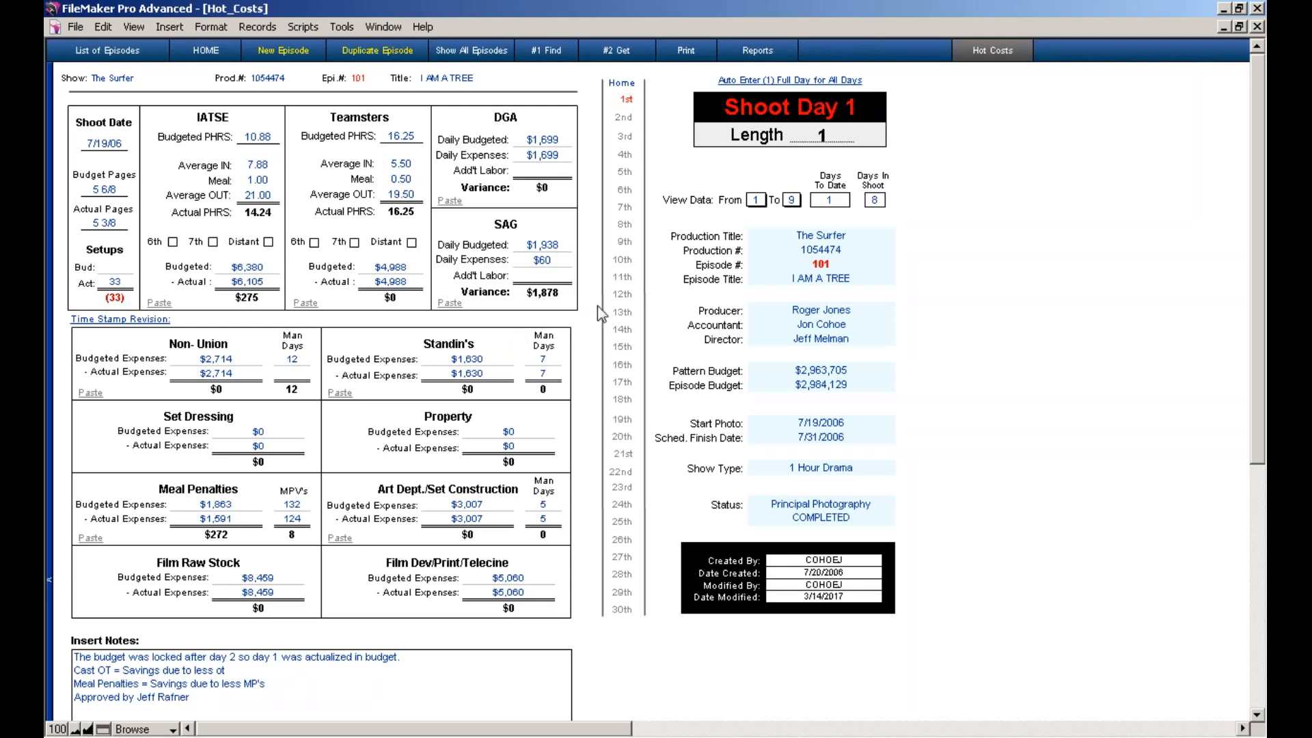
click(759, 51)
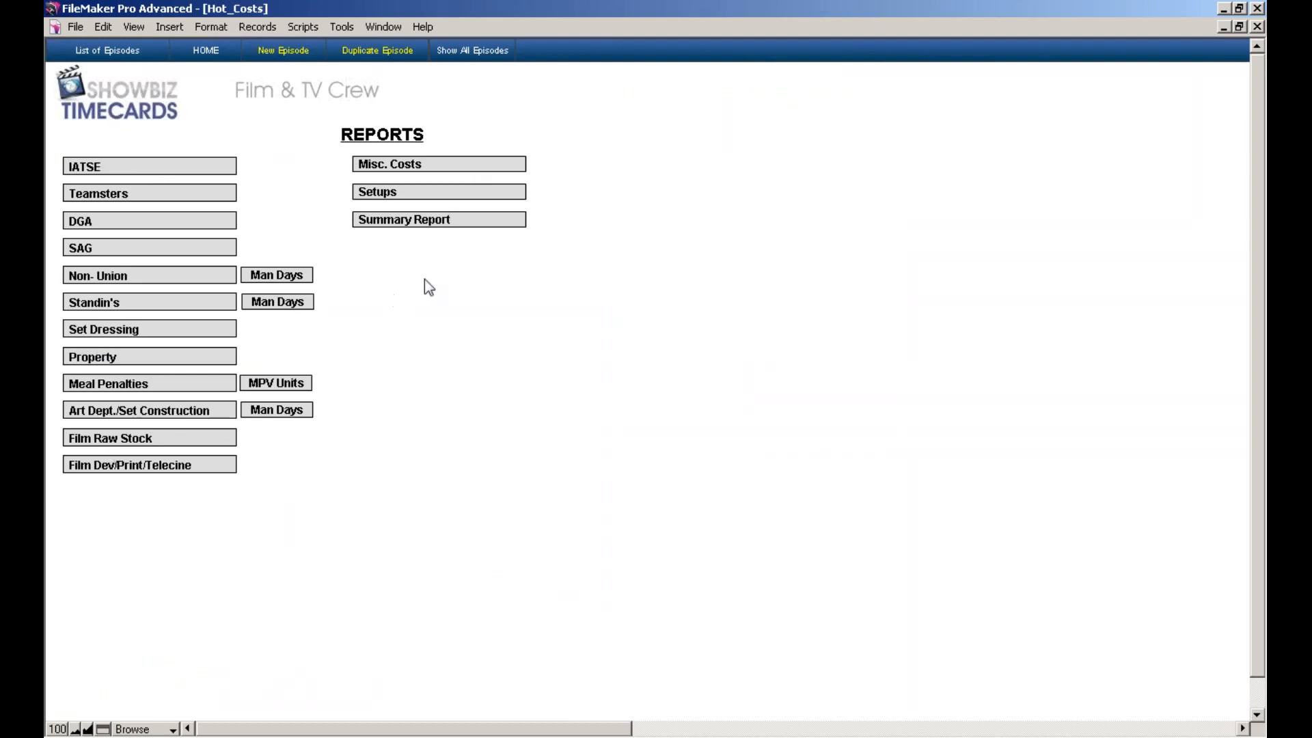
click(114, 167)
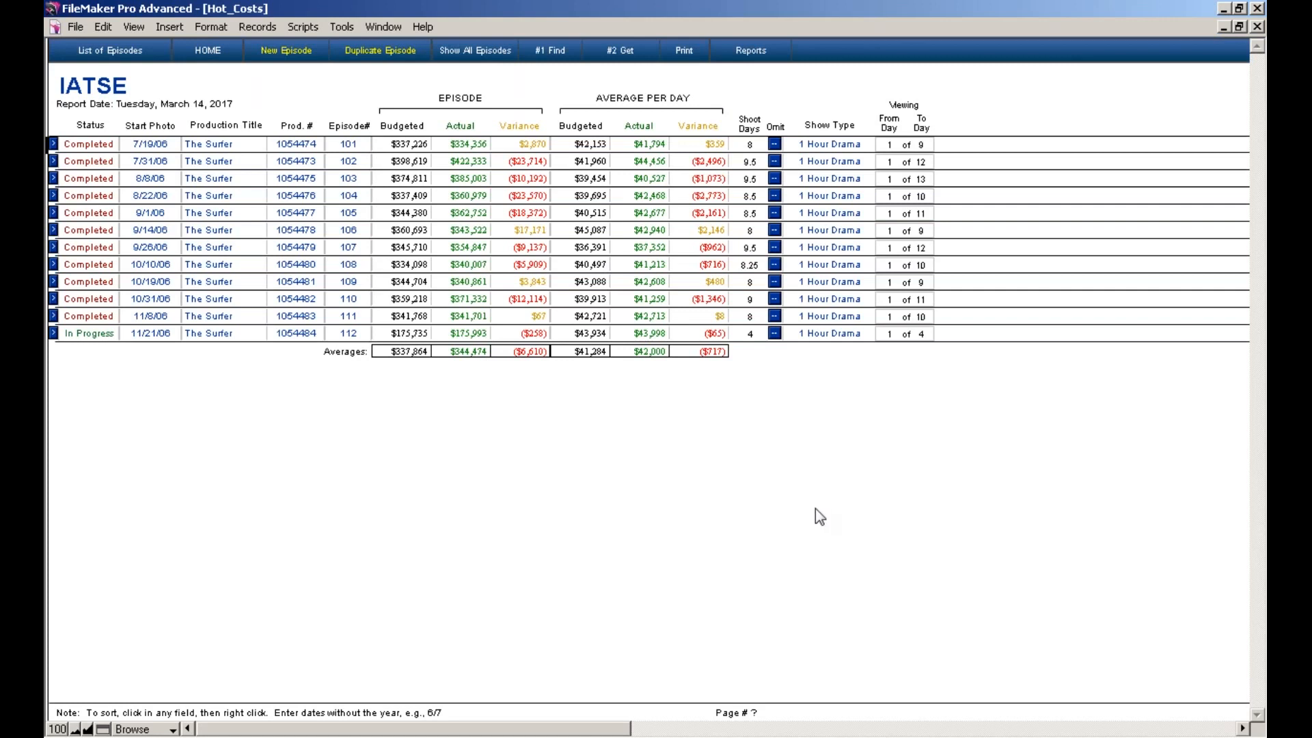
click(753, 52)
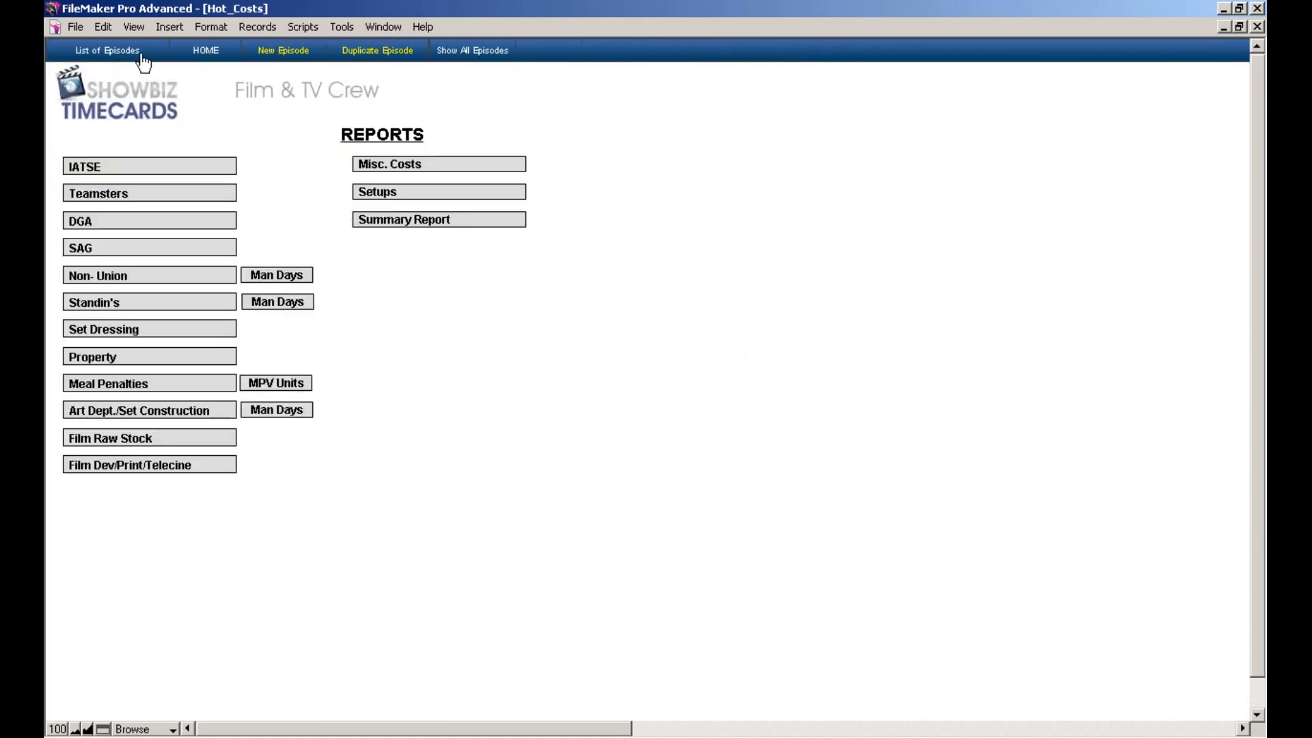
click(184, 55)
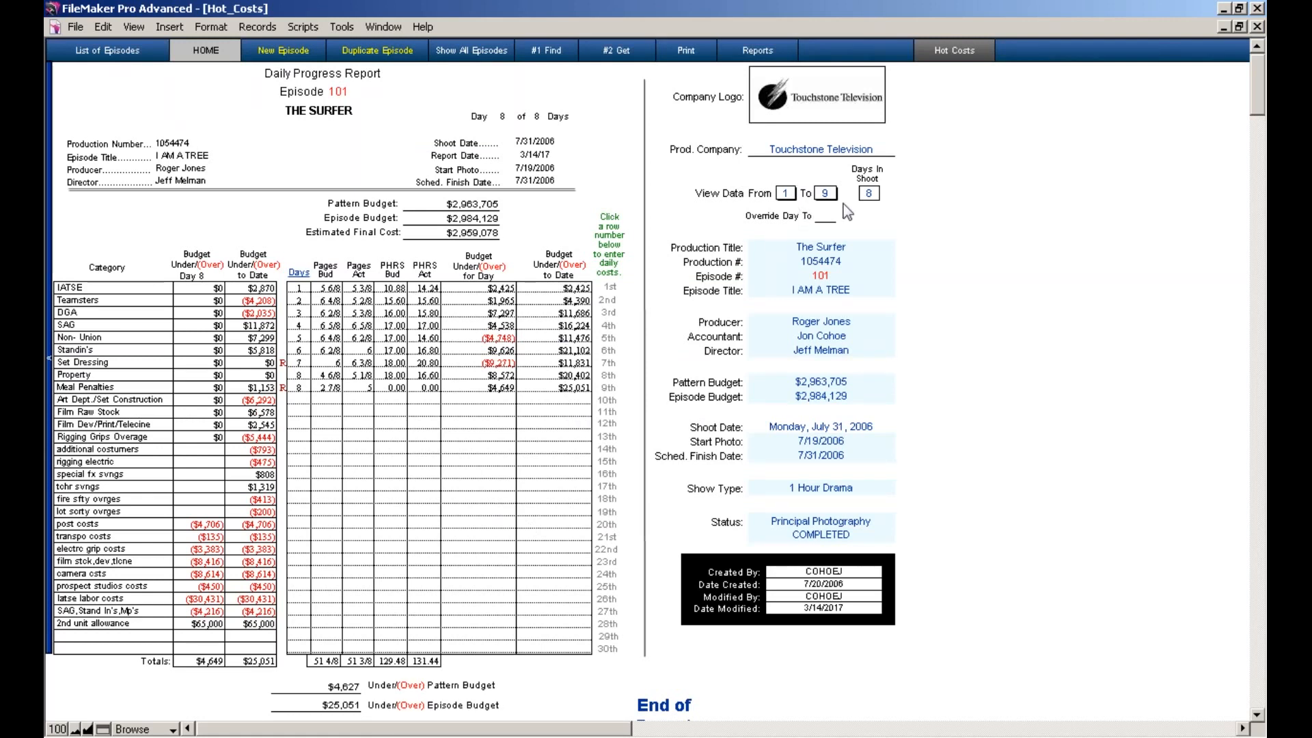
- Clear the From and To days of the View Data range in the Daily Progress Report
click(787, 194)
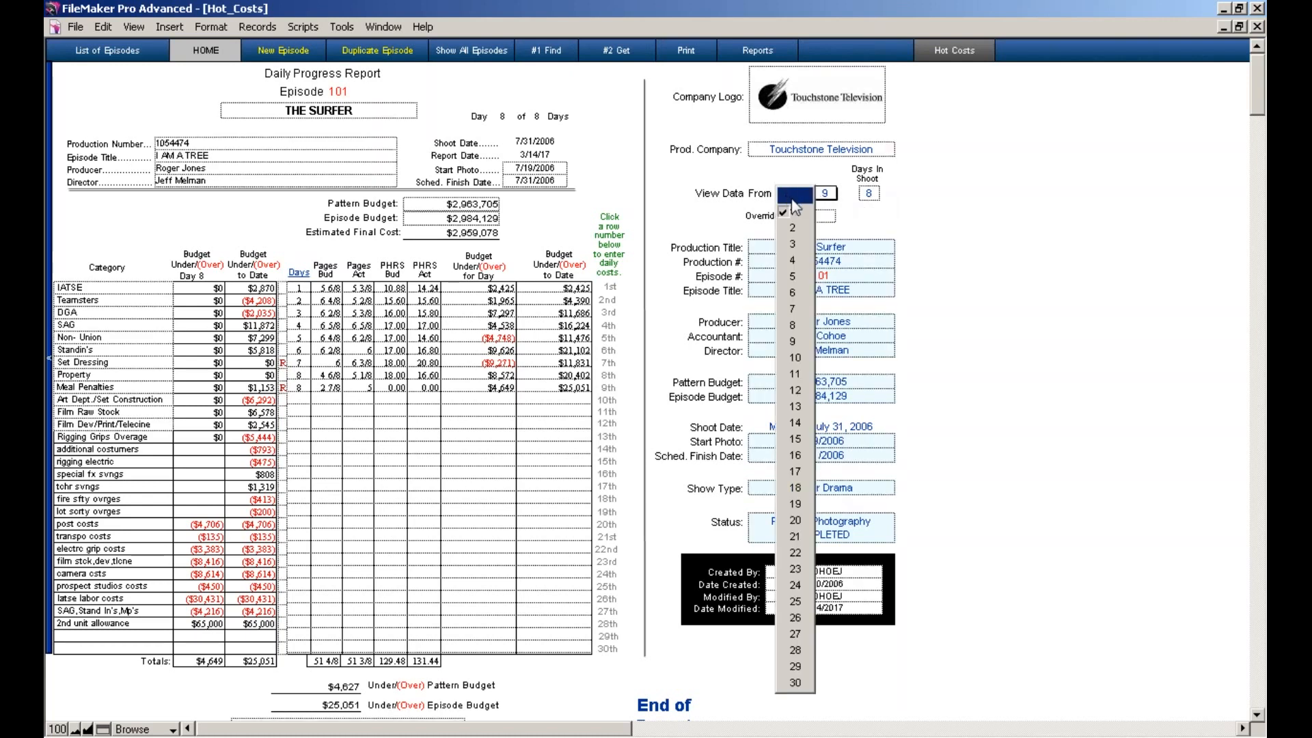
click(790, 198)
click(824, 198)
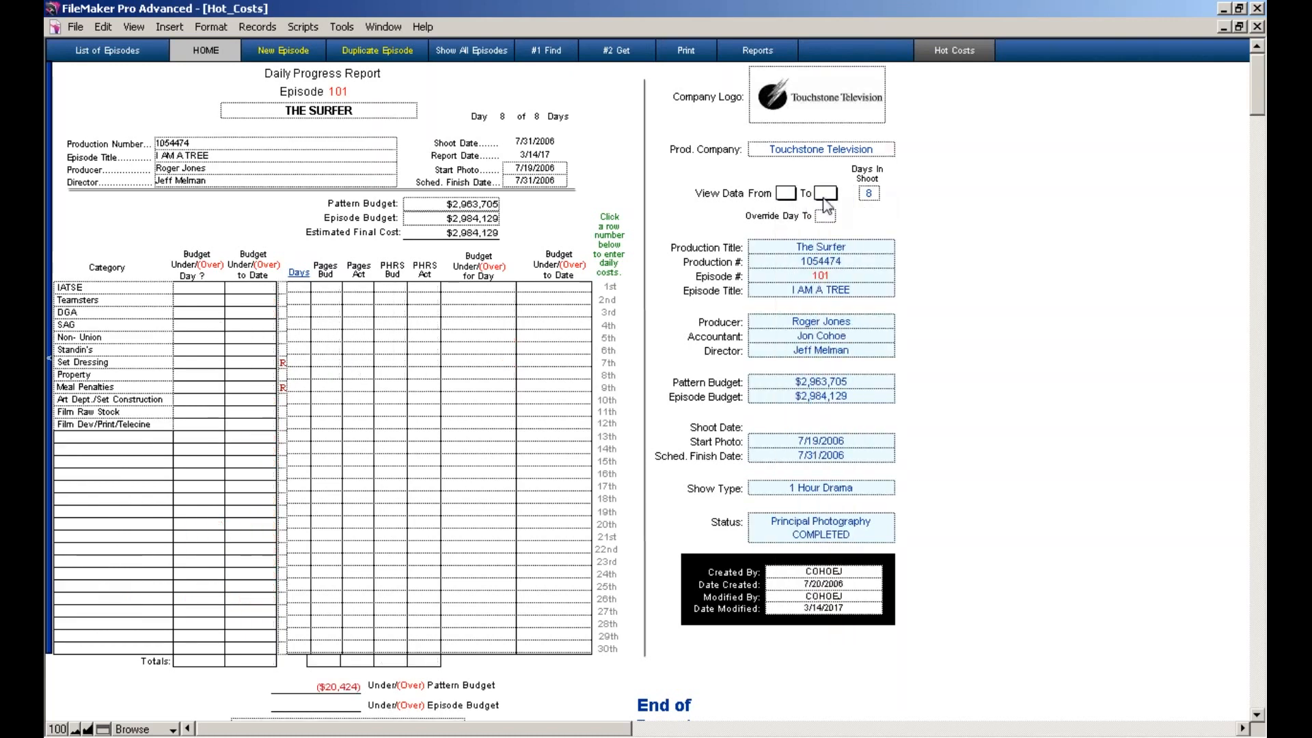
click(942, 278)
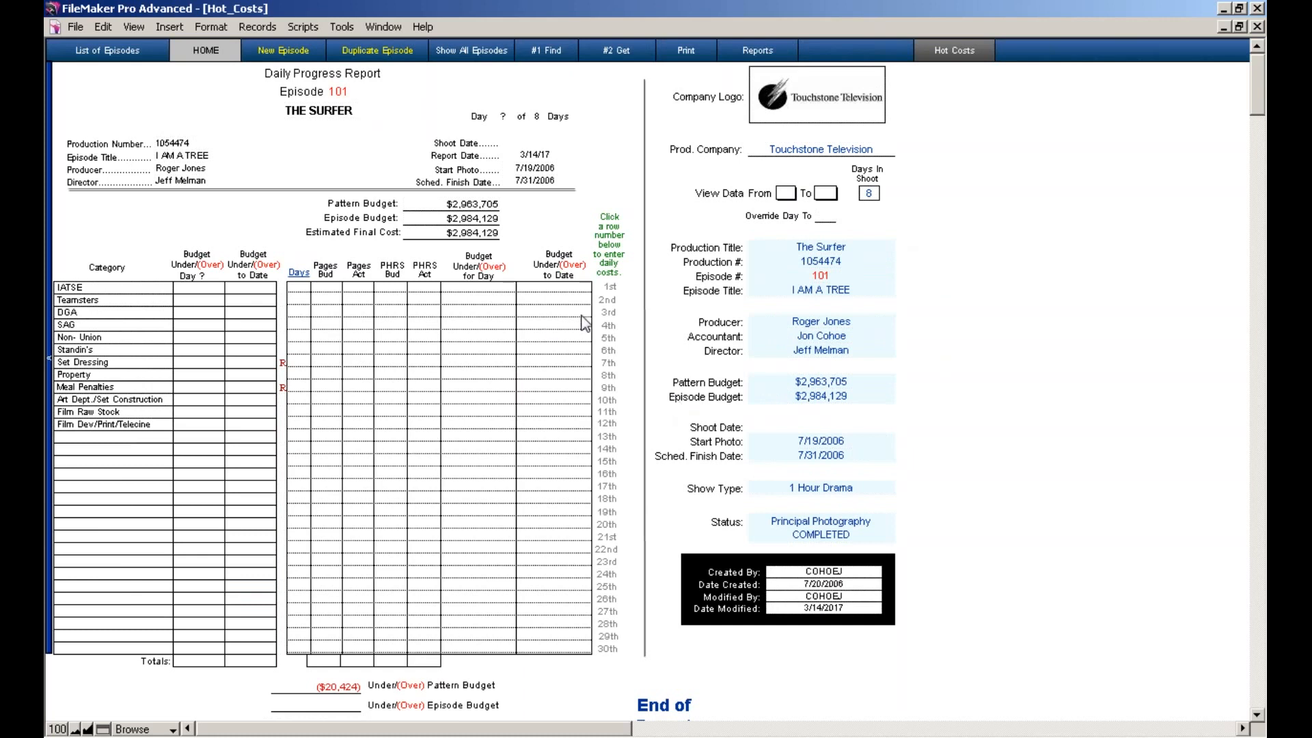
- Set the View Data range of the Daily Progress Report to days 3 to 7
click(786, 194)
click(791, 213)
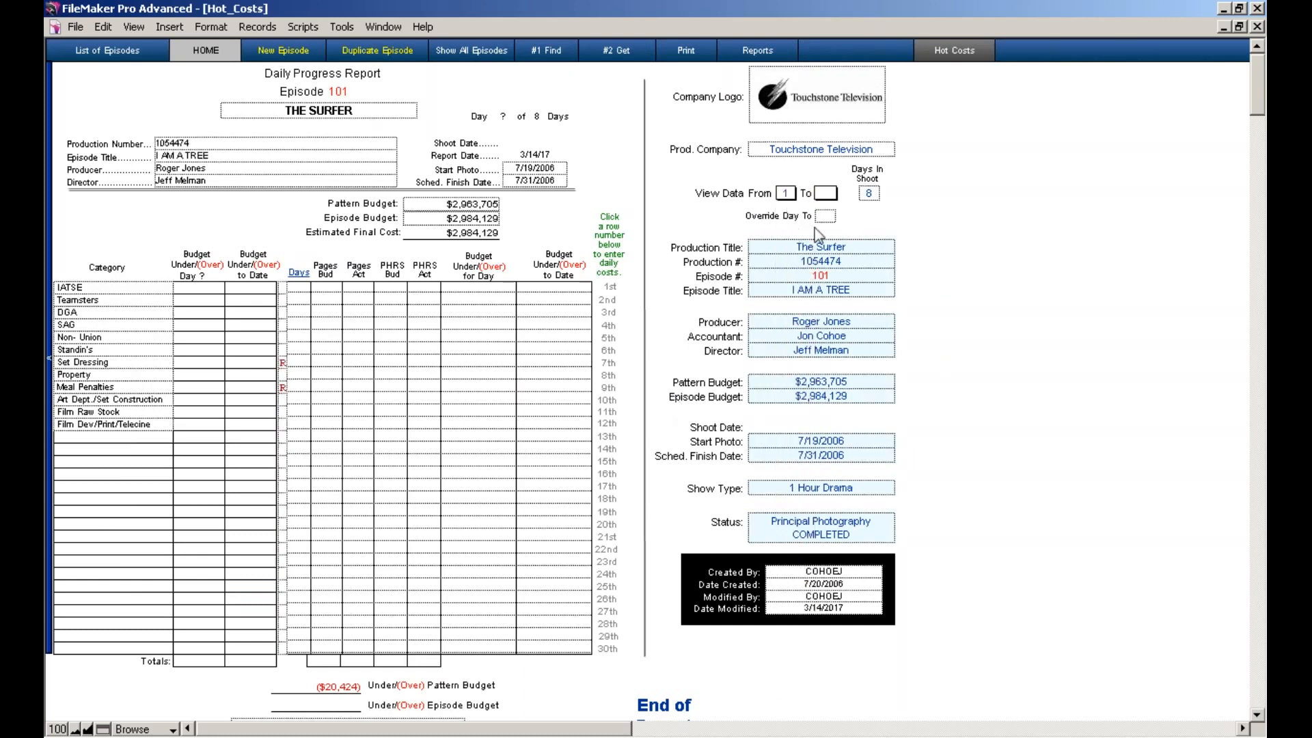
click(825, 194)
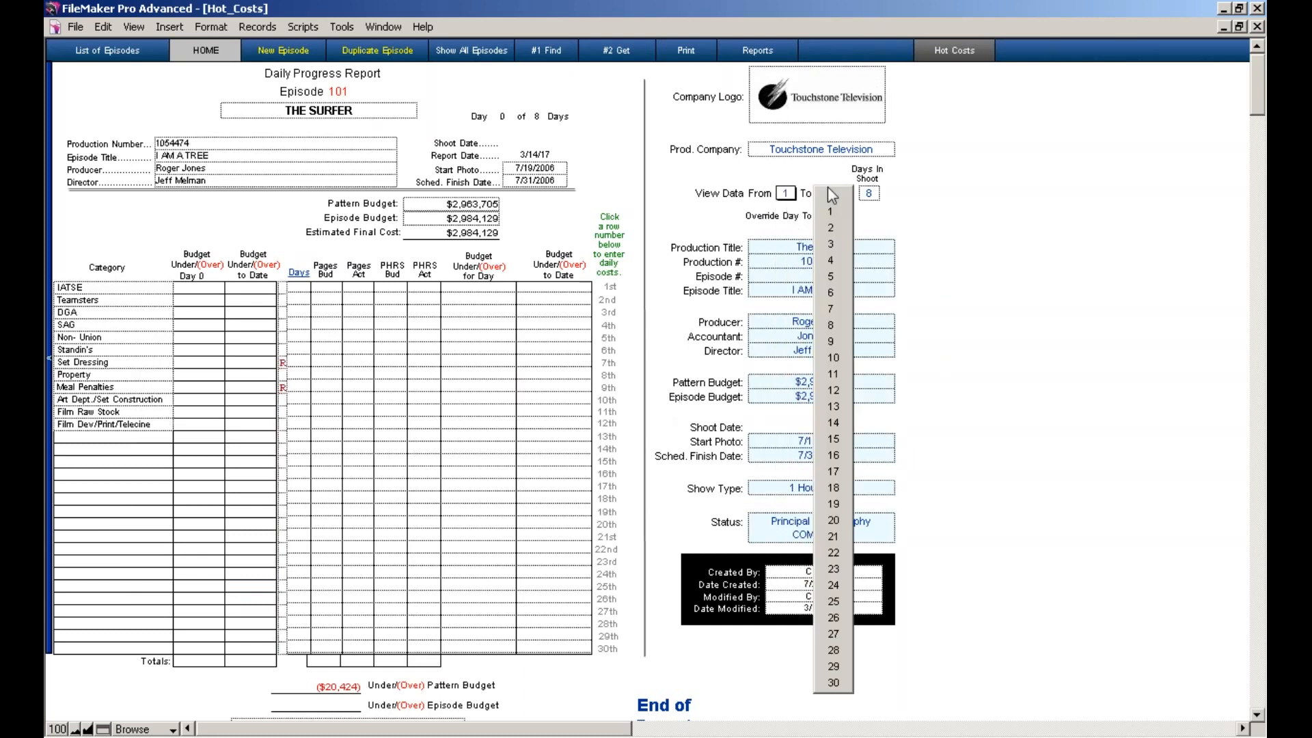
click(831, 309)
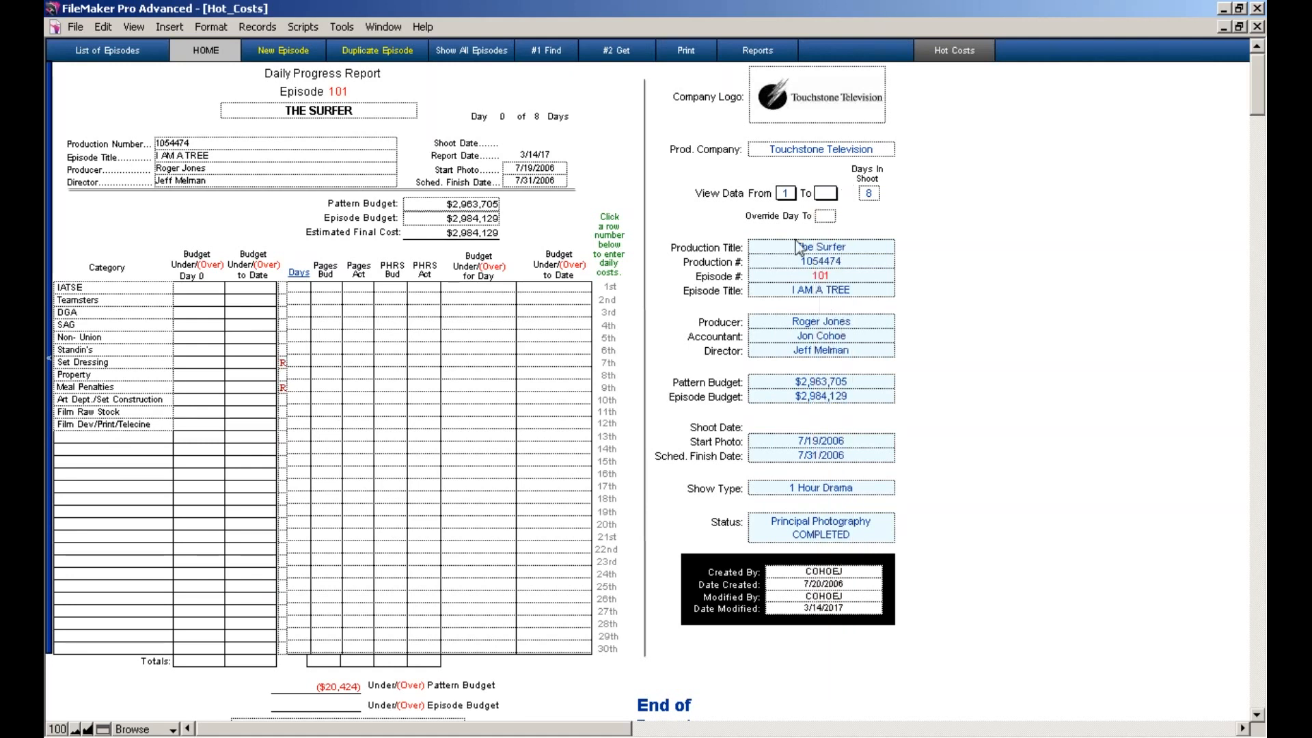
click(790, 198)
click(794, 245)
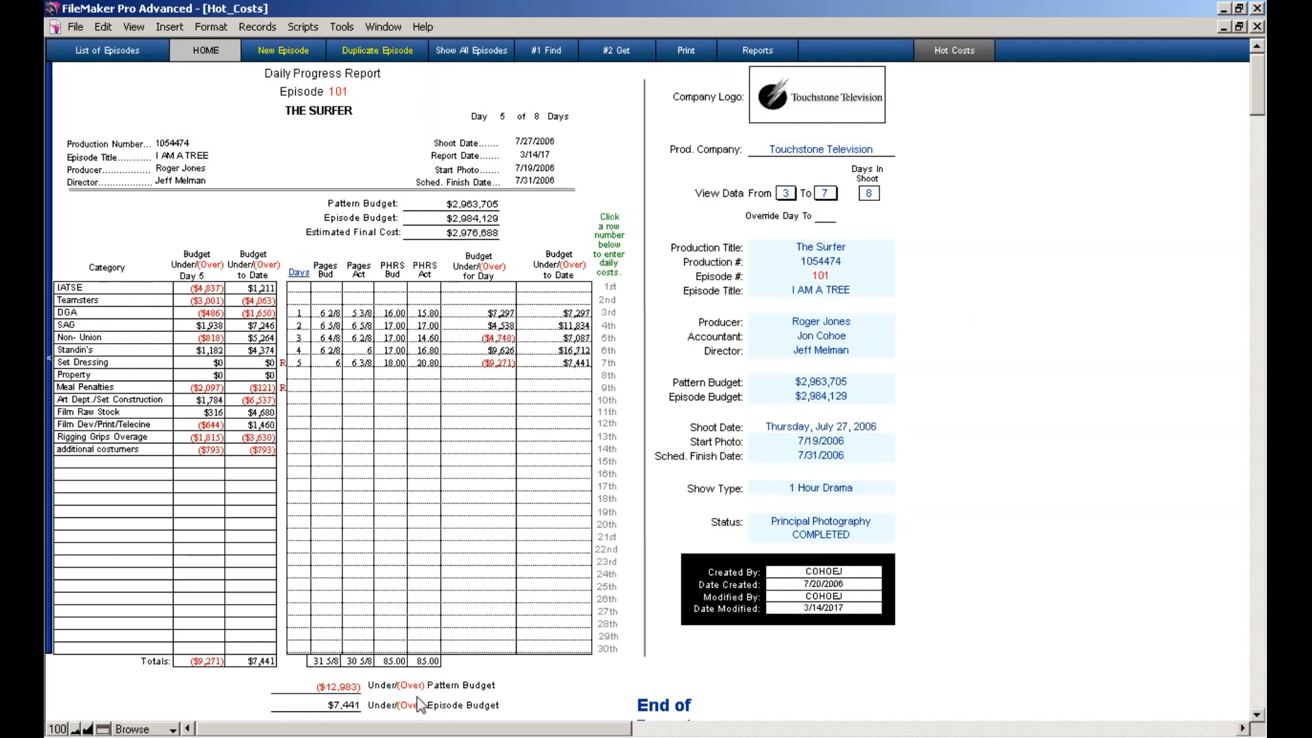
- Set the View Data range of the Daily Progress Report to days 1 to 9
click(788, 196)
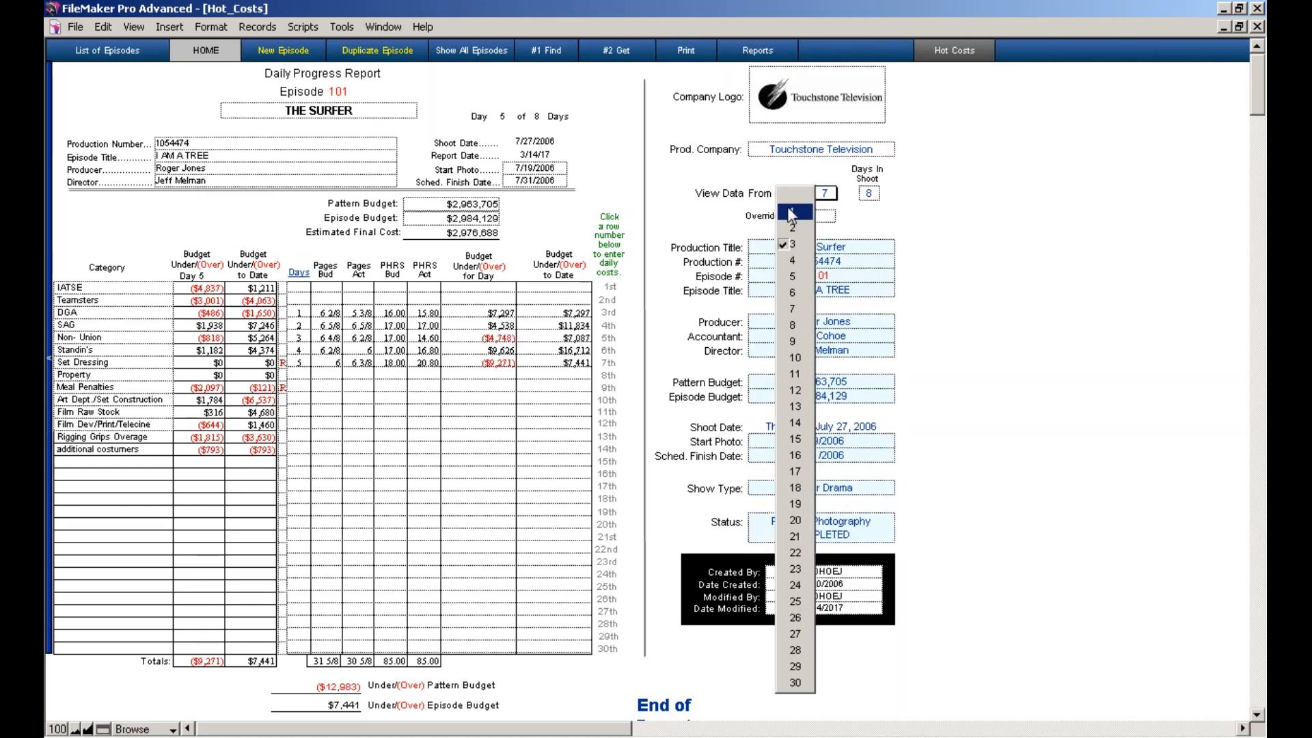
click(788, 209)
click(824, 196)
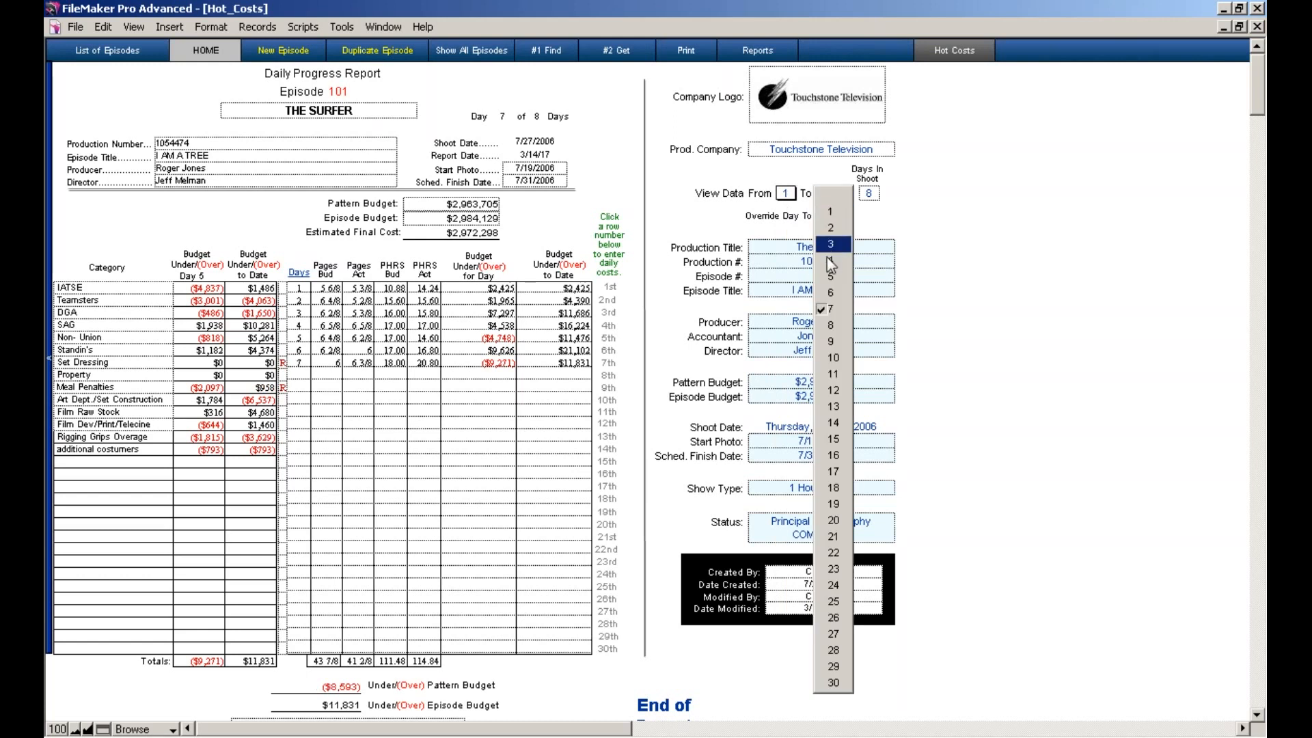
click(832, 326)
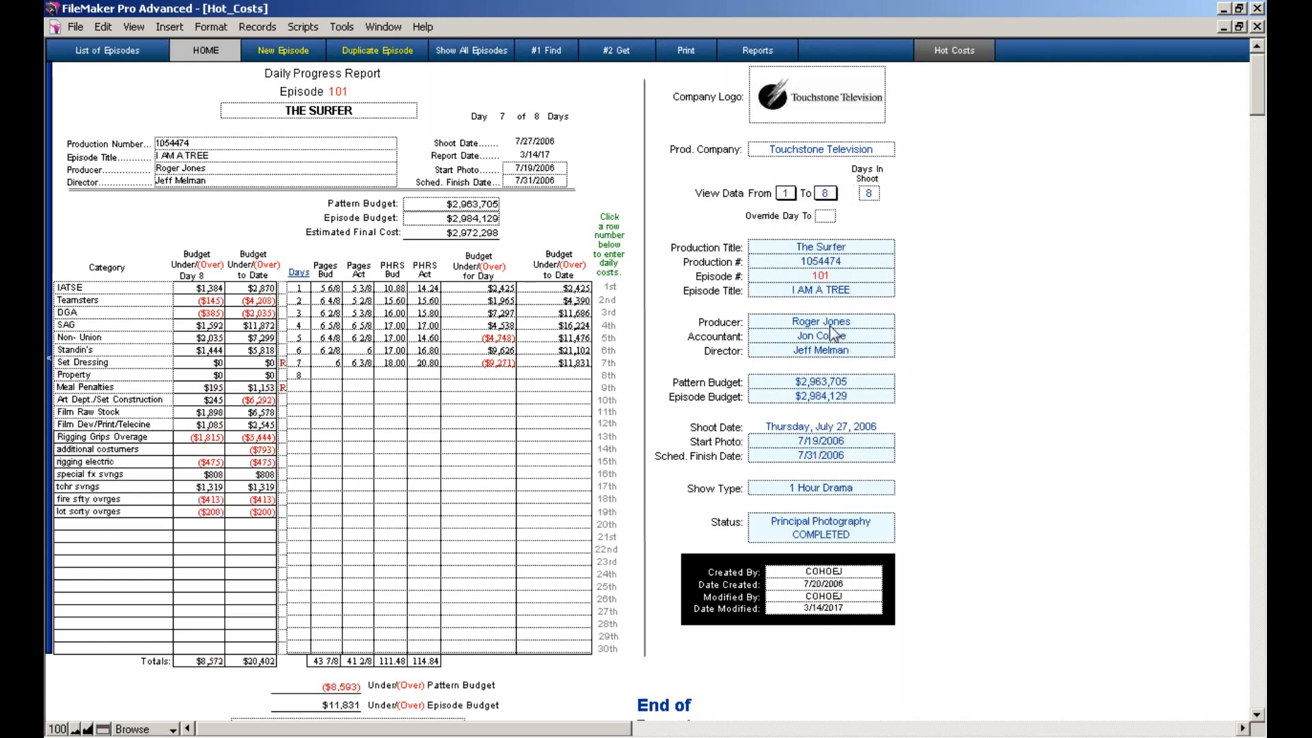
click(833, 195)
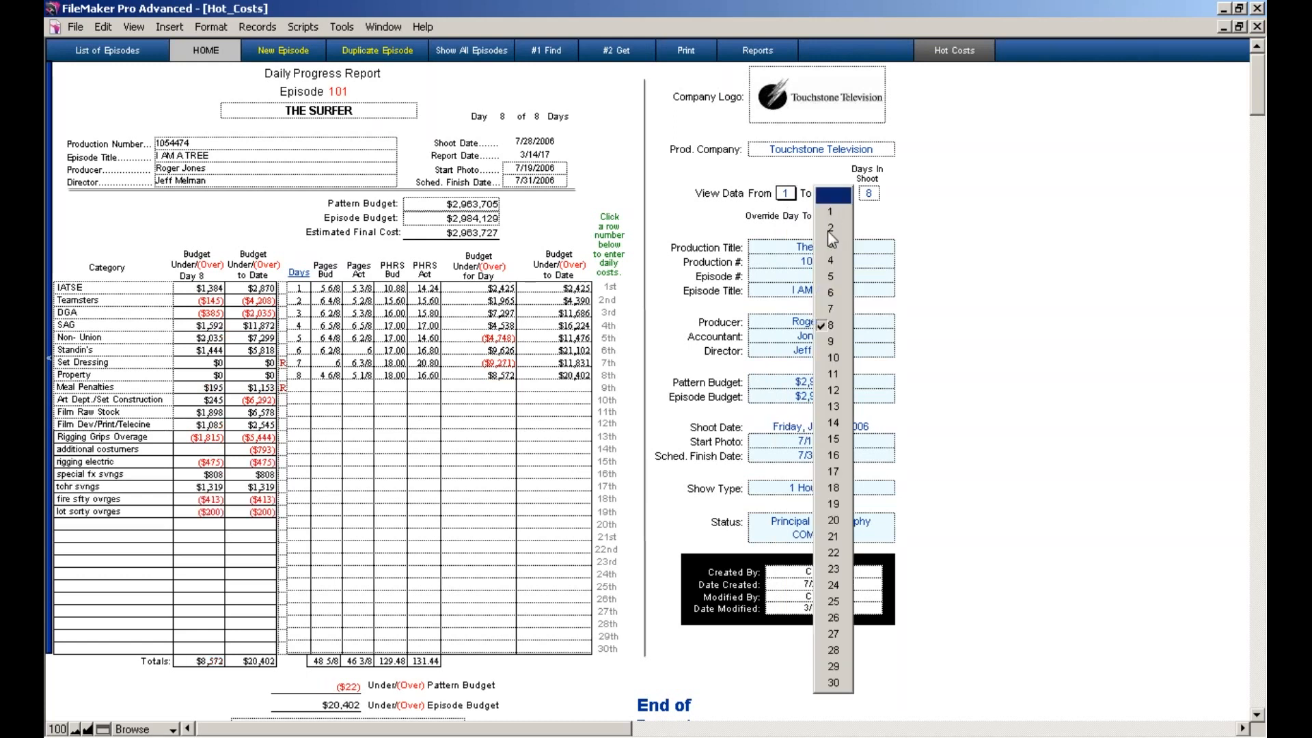
click(830, 338)
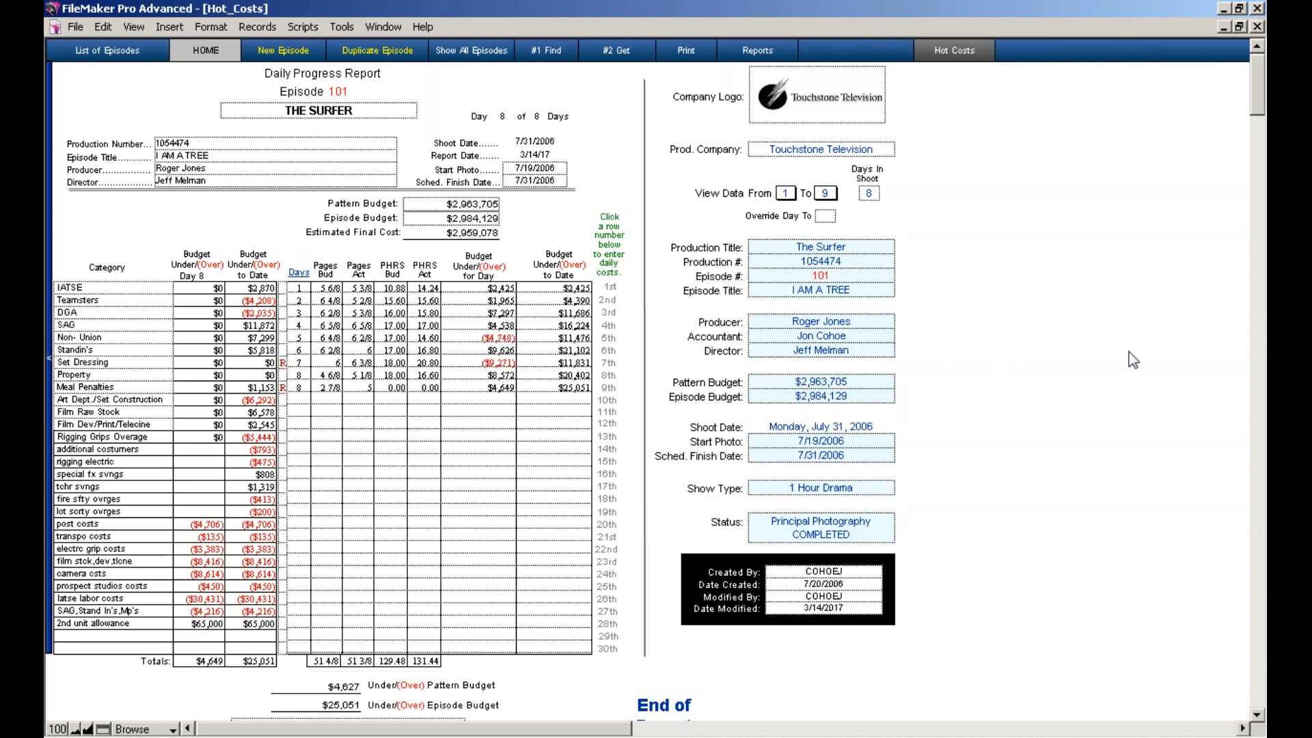
- Examine the totals and the first daily notes at the end of page 1 of the Daily Progress Report
click(1258, 715)
click(1259, 717)
click(1260, 717)
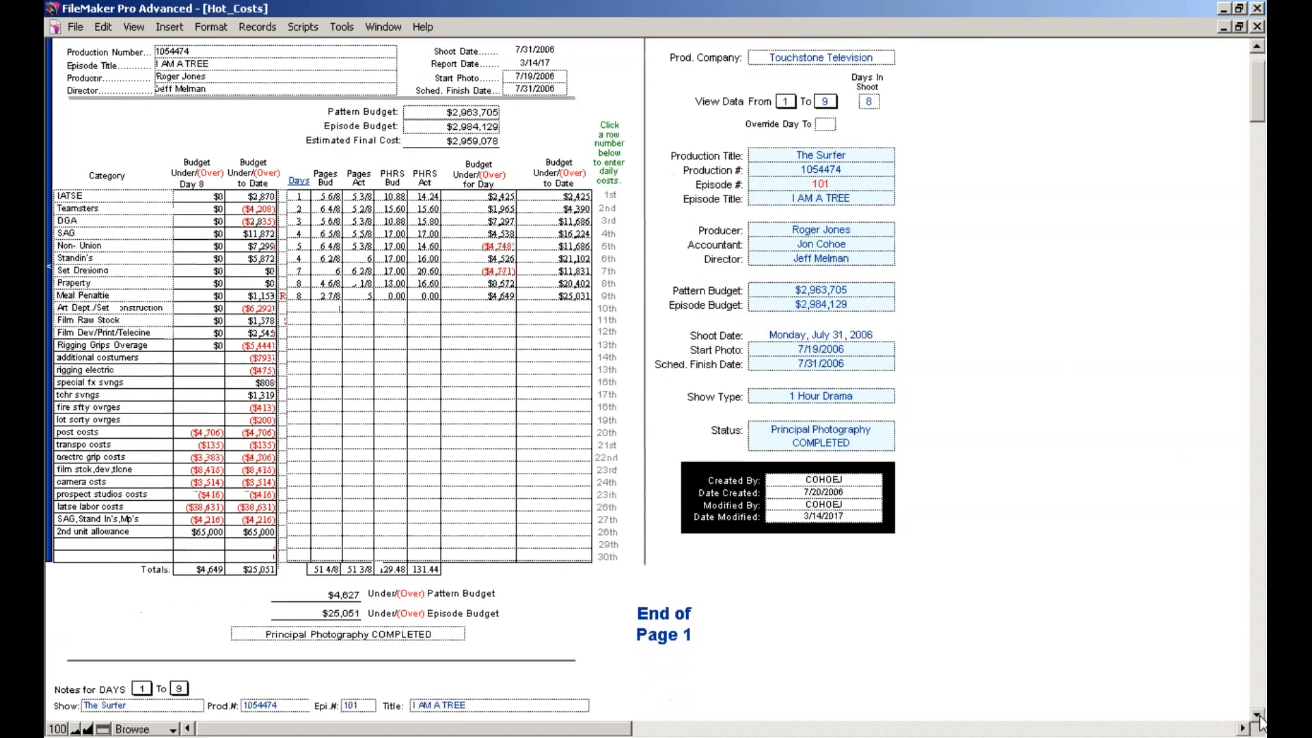
click(1259, 718)
click(1259, 717)
click(1260, 717)
click(1259, 717)
click(1260, 718)
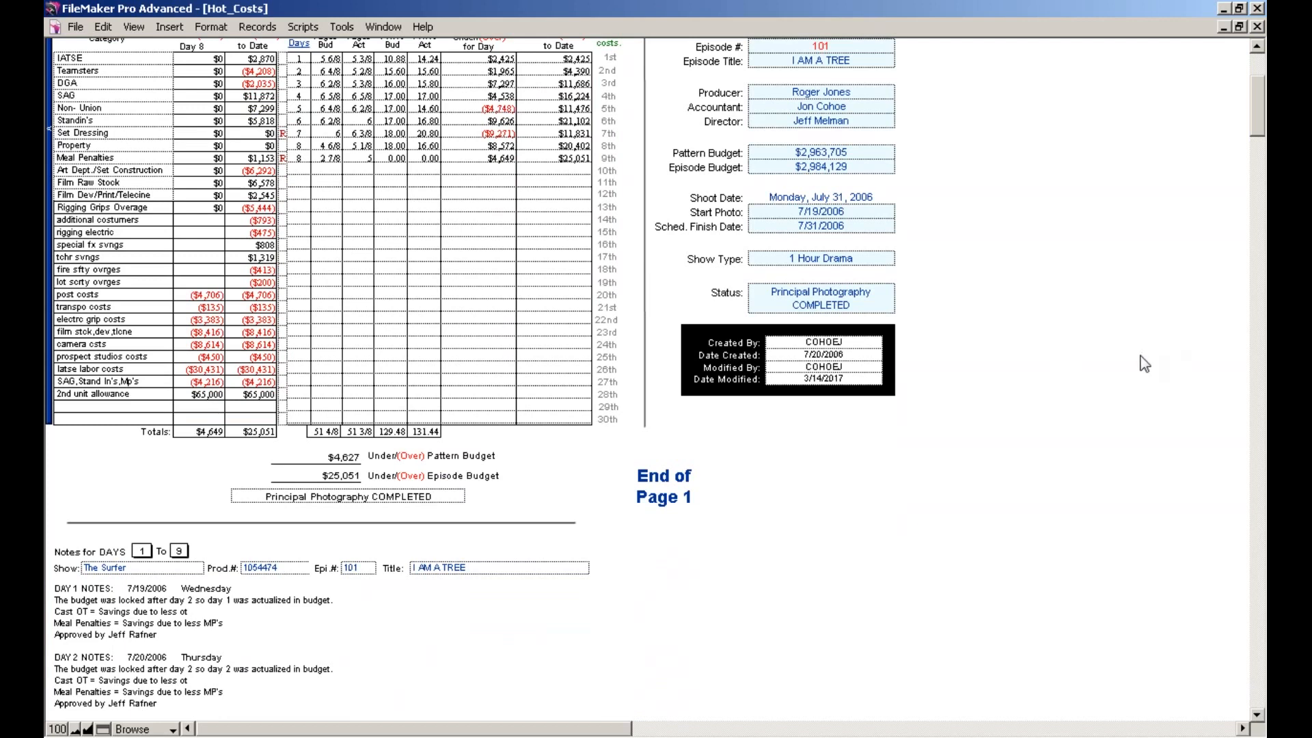
scroll(1124, 354, up, 3)
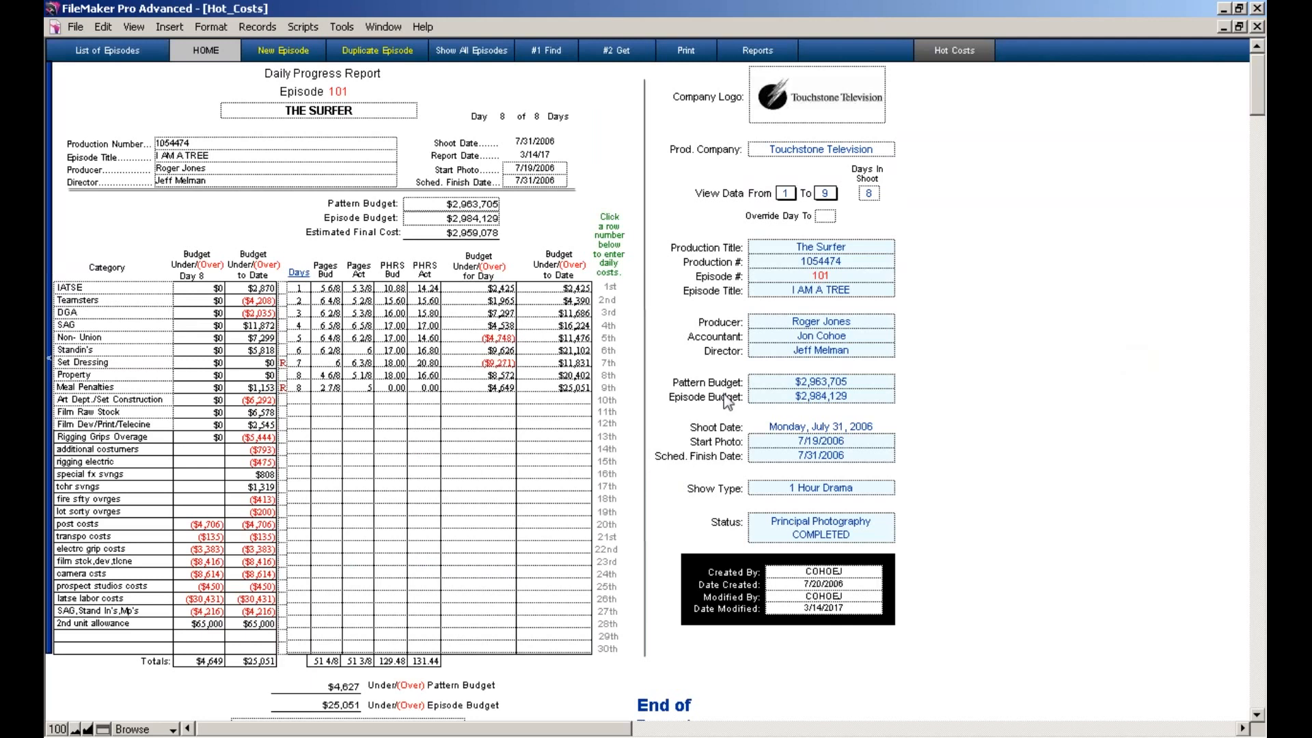
- Open episode 101's first shoot day, check the crew hot costs worksheet, and return to the shoot day
click(618, 289)
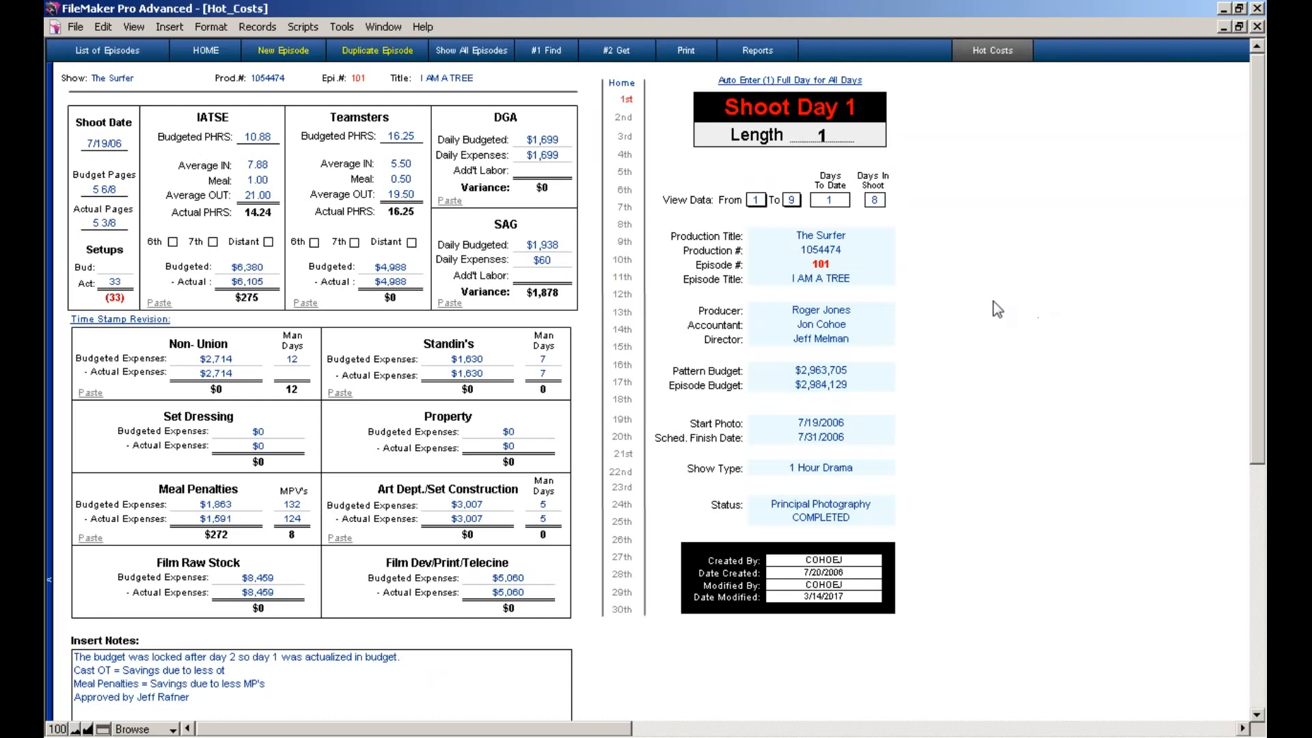
click(994, 51)
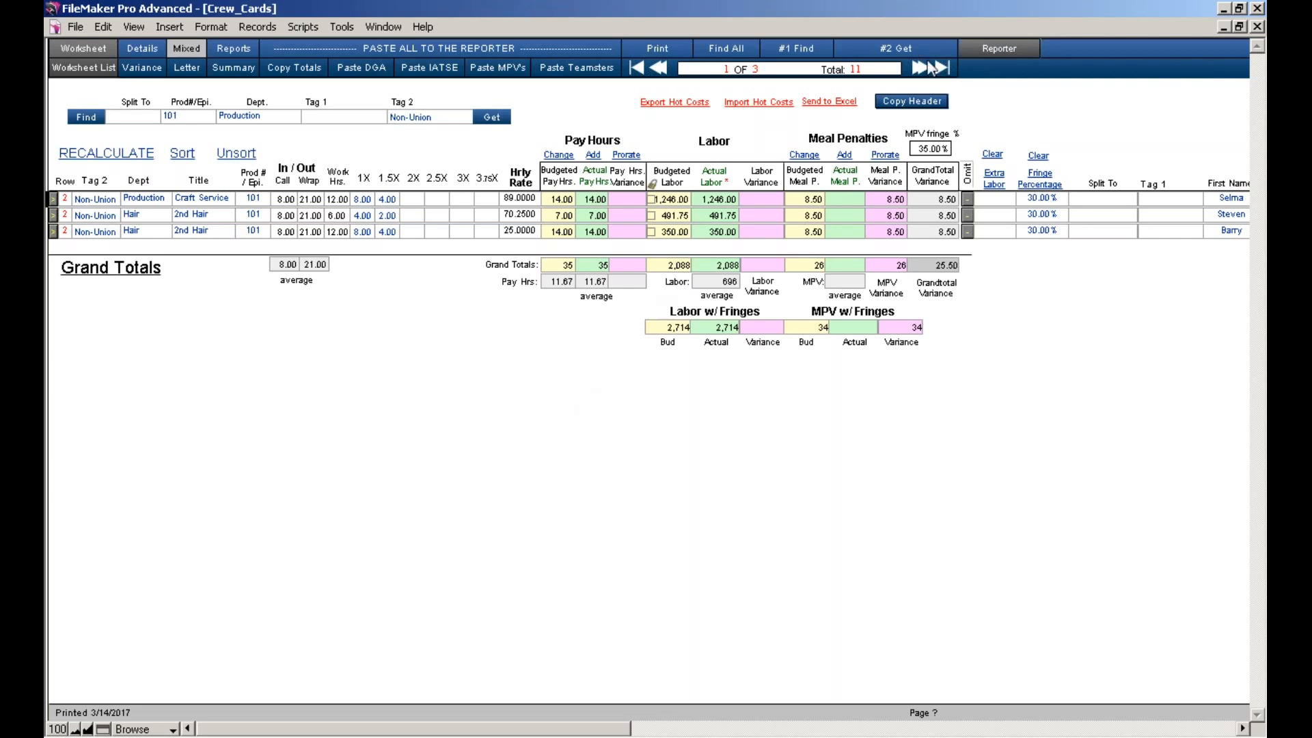
click(1029, 51)
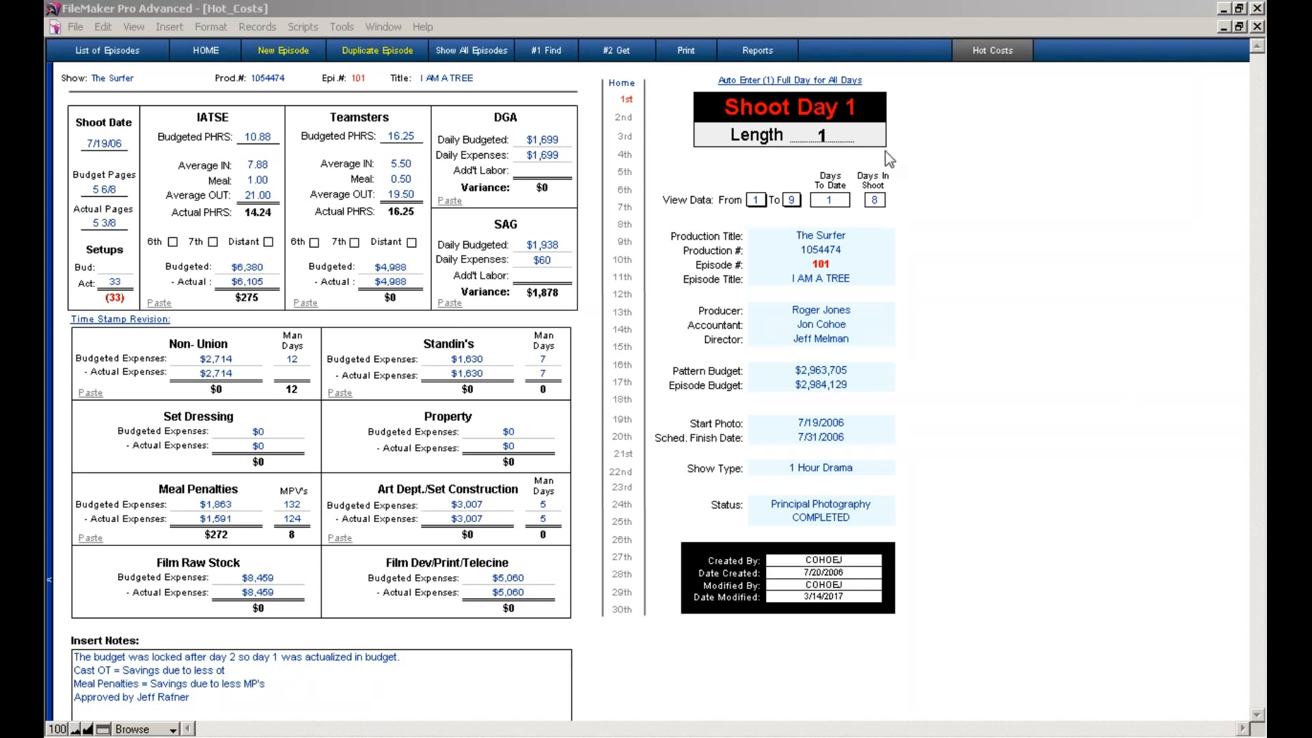
- View the list of all episodes, check the crew hot costs again, and return to the Shoot Day 1 page
click(759, 52)
click(85, 51)
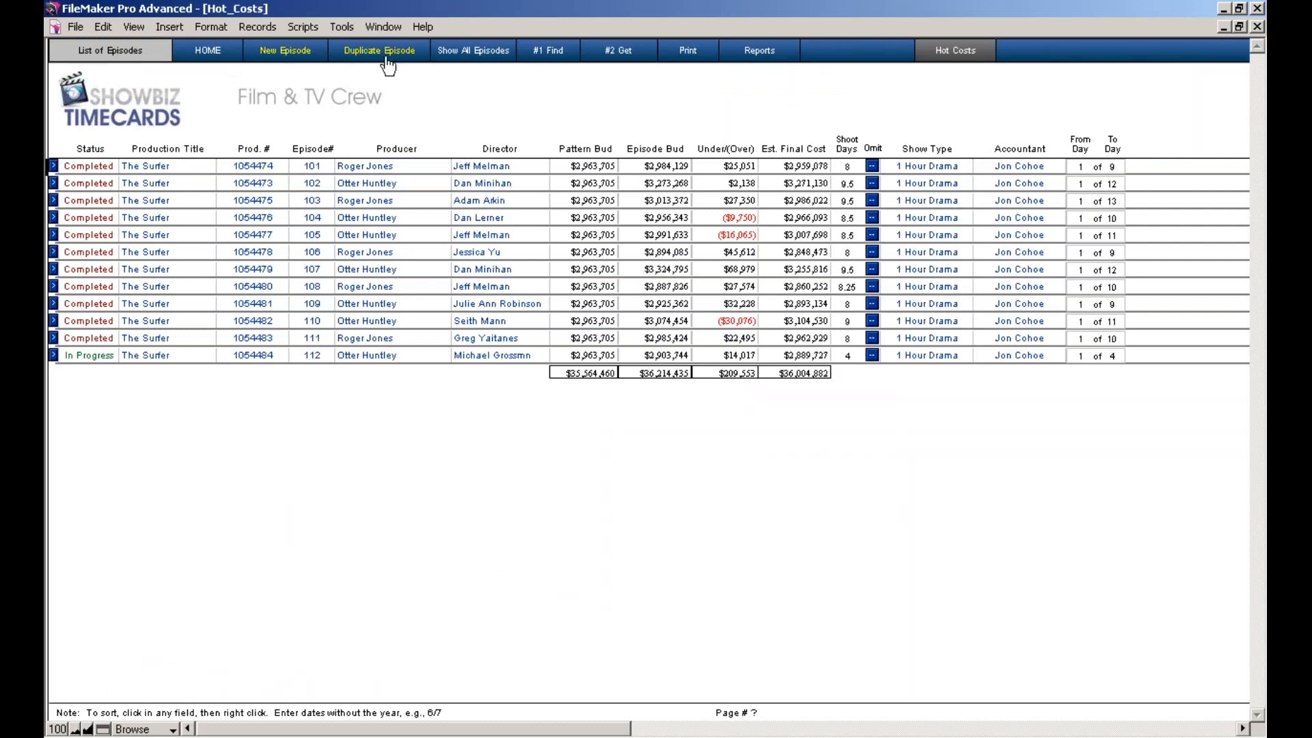
click(937, 55)
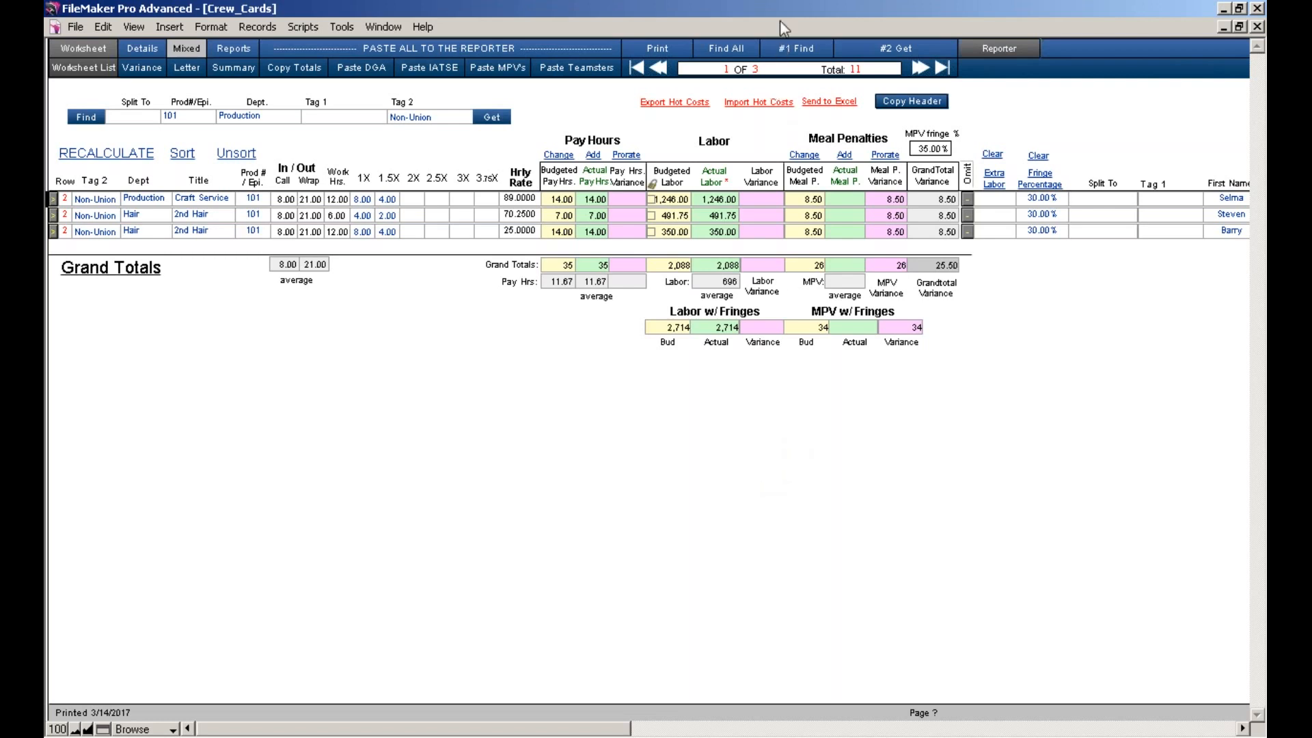
click(974, 41)
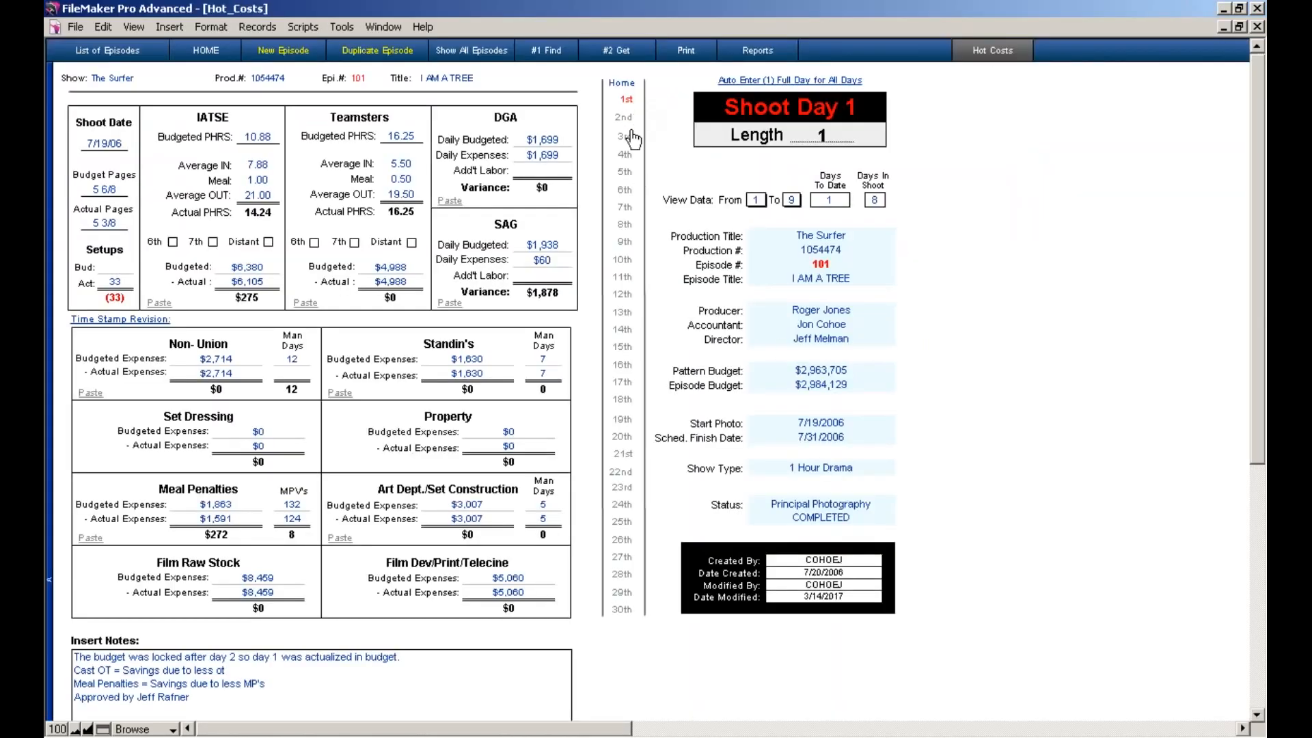
- View the IATSE report comparing all episodes, and go back to the list of episodes
click(756, 51)
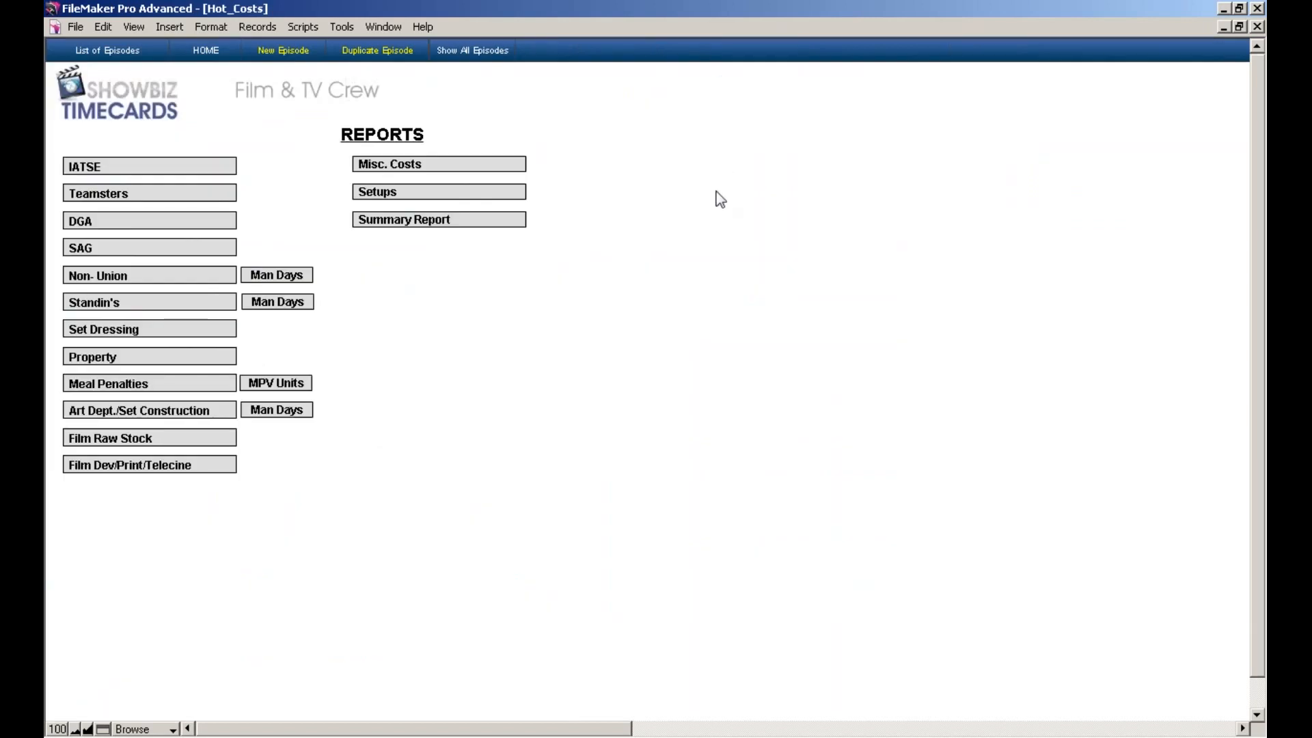
click(178, 171)
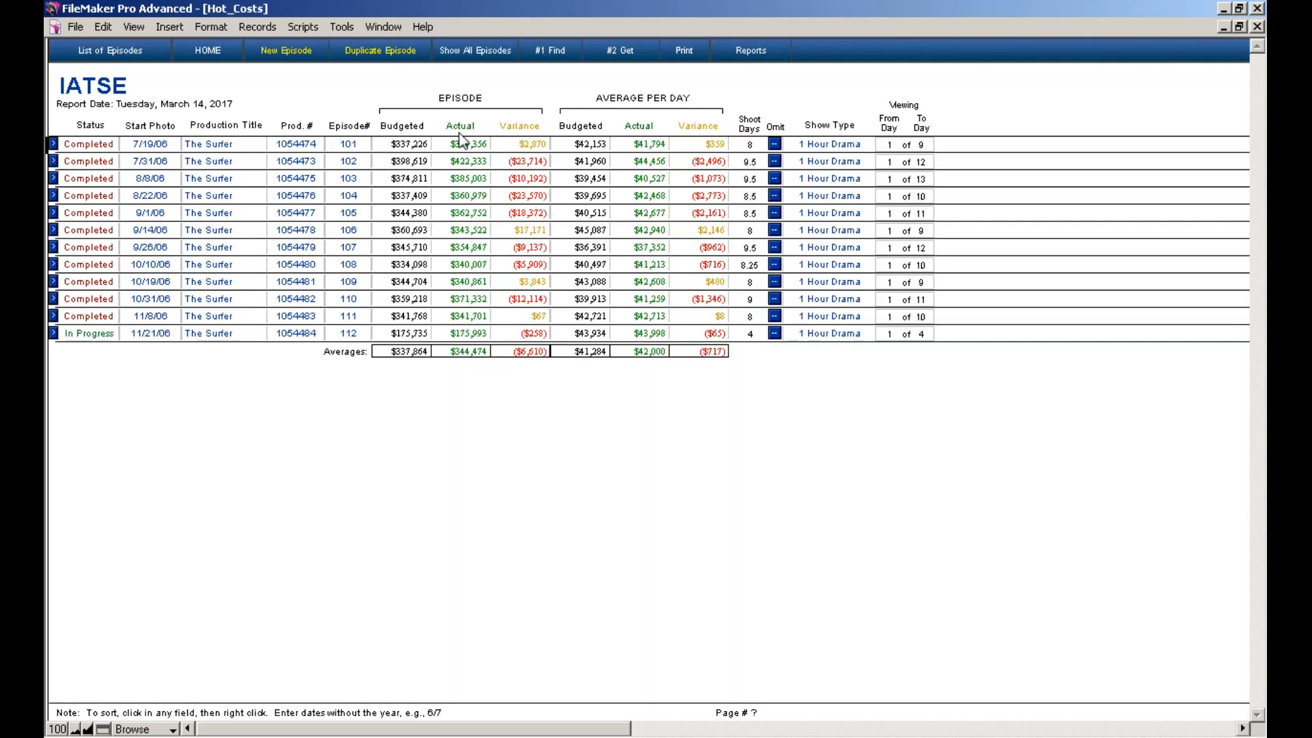
click(751, 50)
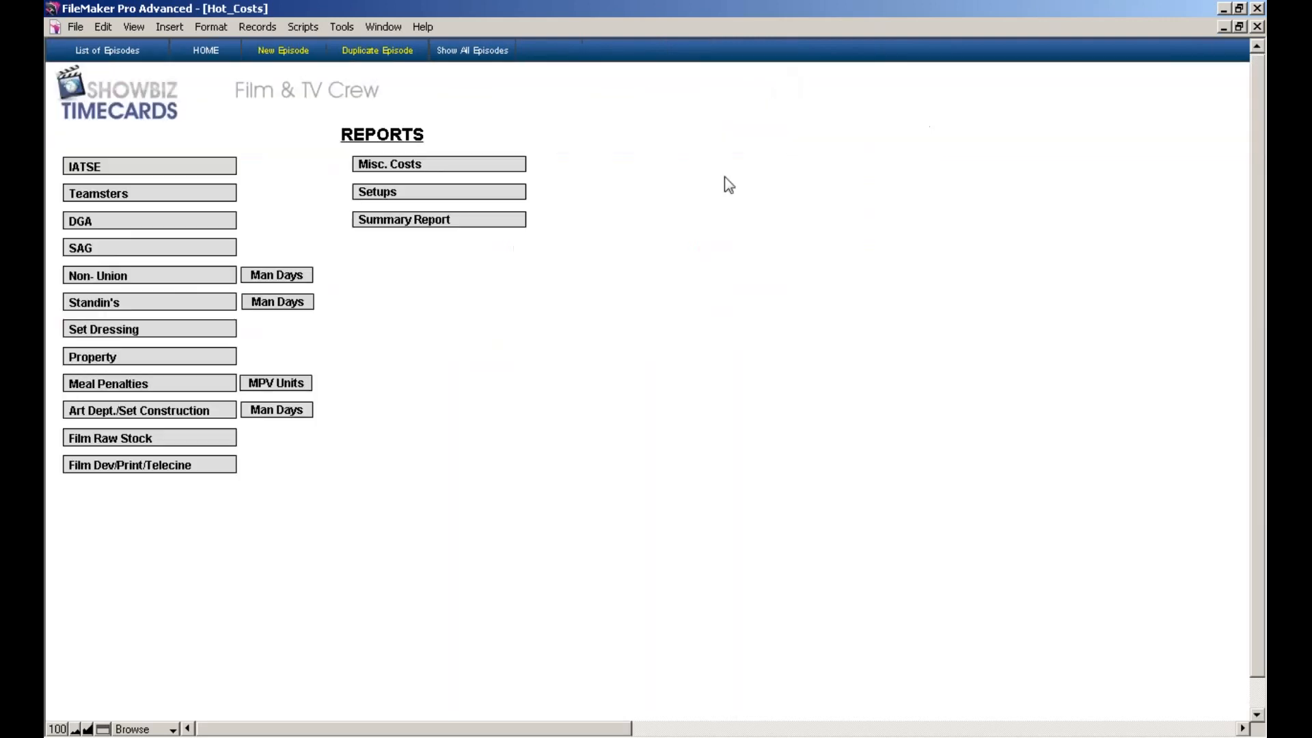
click(124, 50)
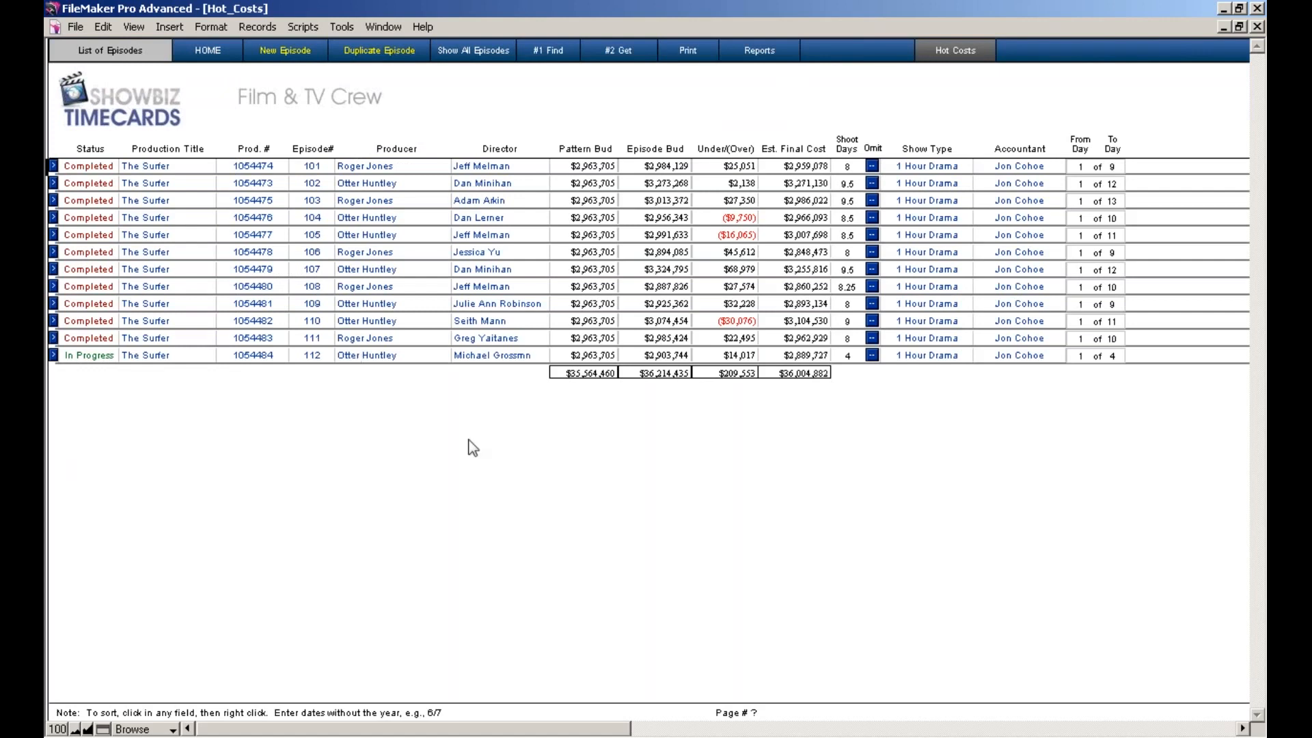
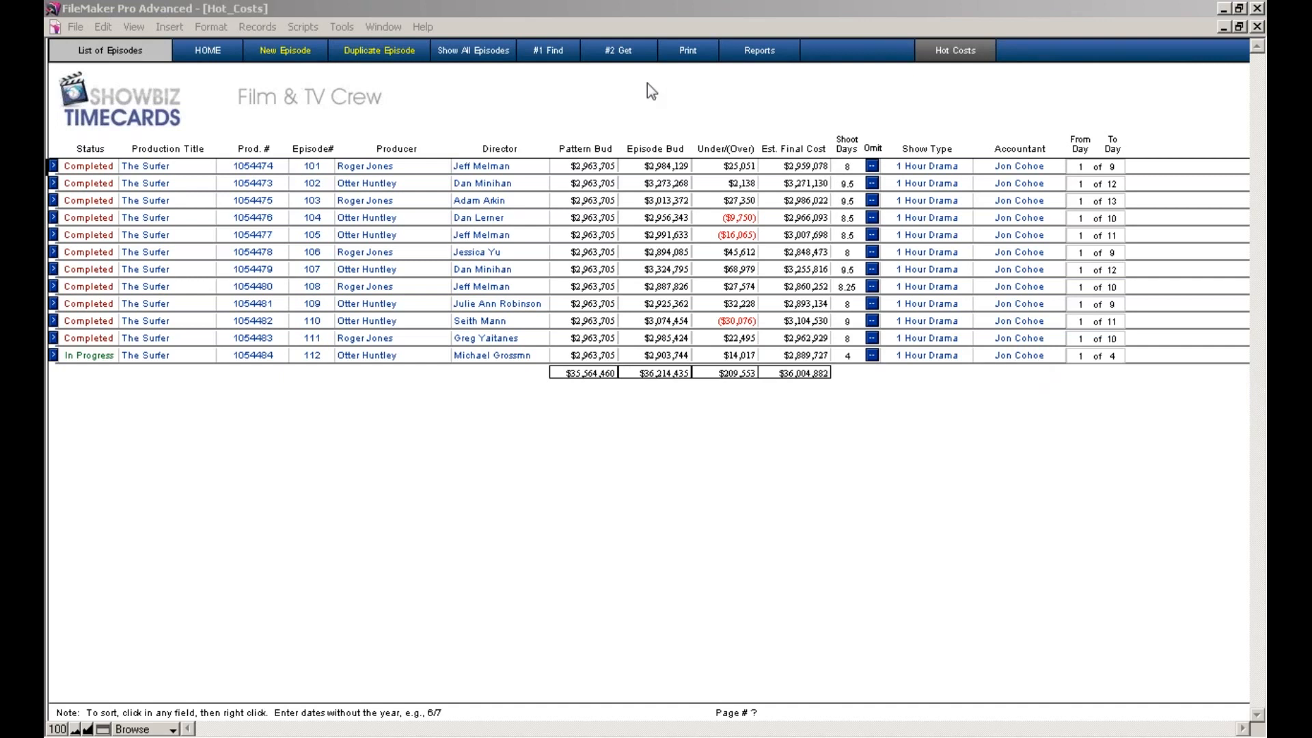
- View the detailed pay breakdown of the crew hot costs, and open Monday's timecards from the worksheet list
click(935, 56)
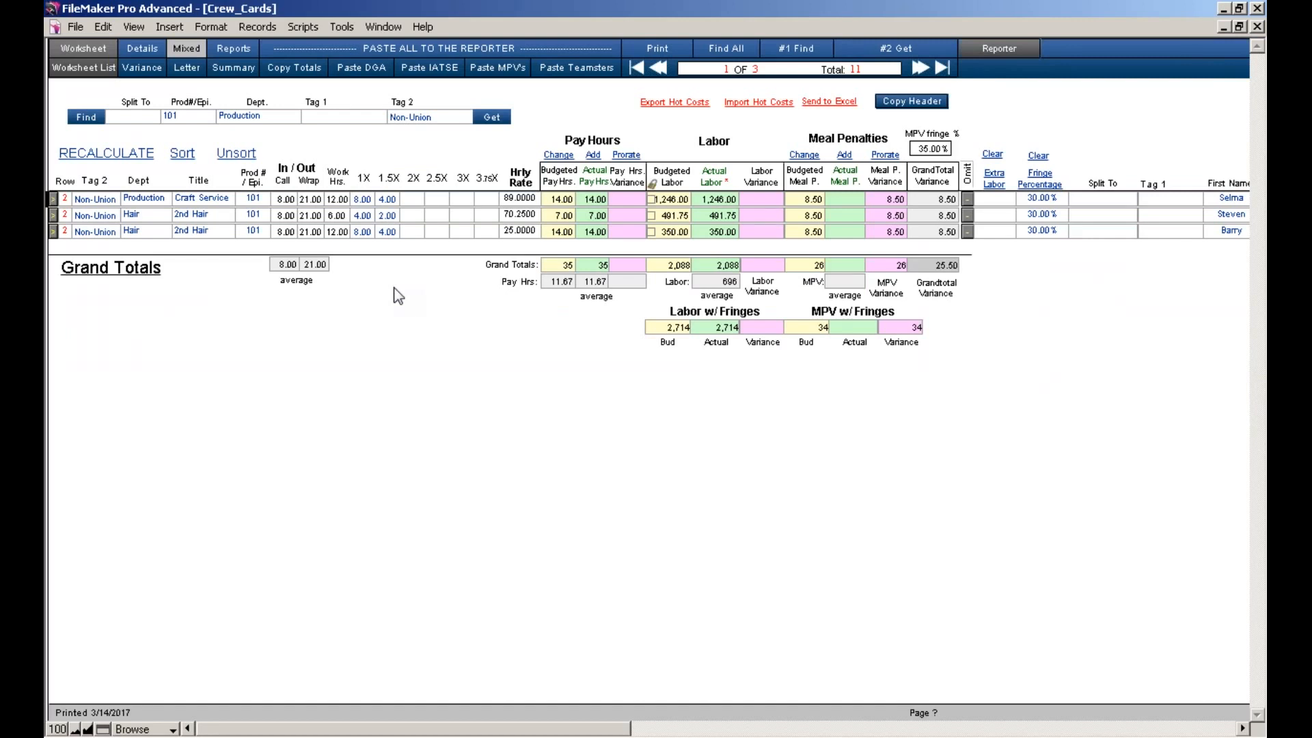
click(53, 198)
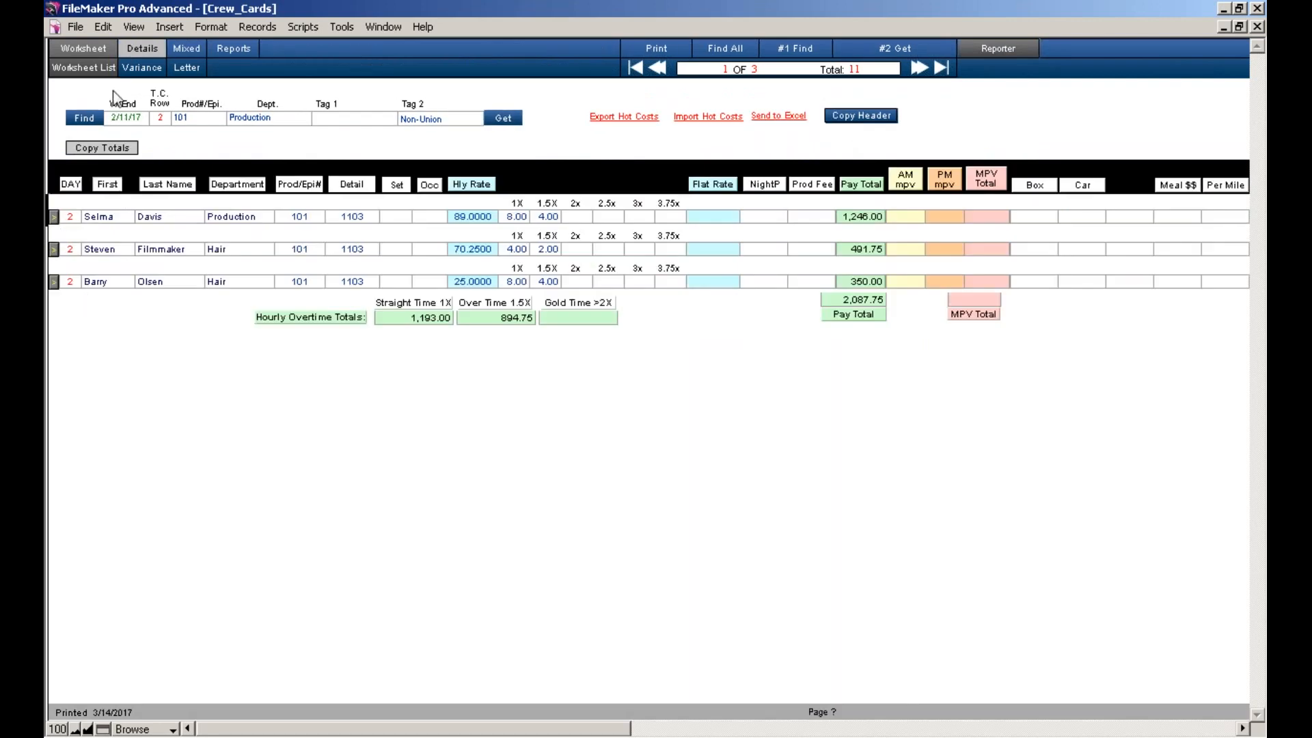
click(102, 71)
click(103, 71)
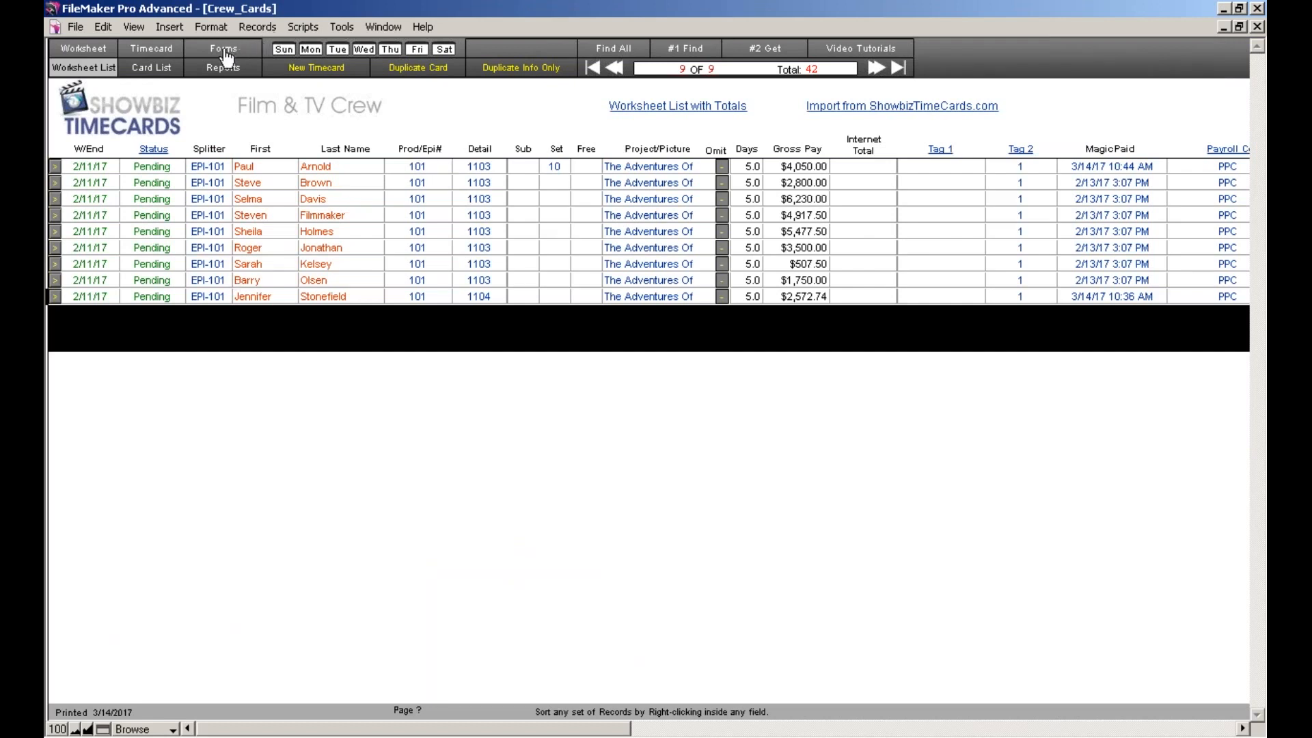
click(311, 49)
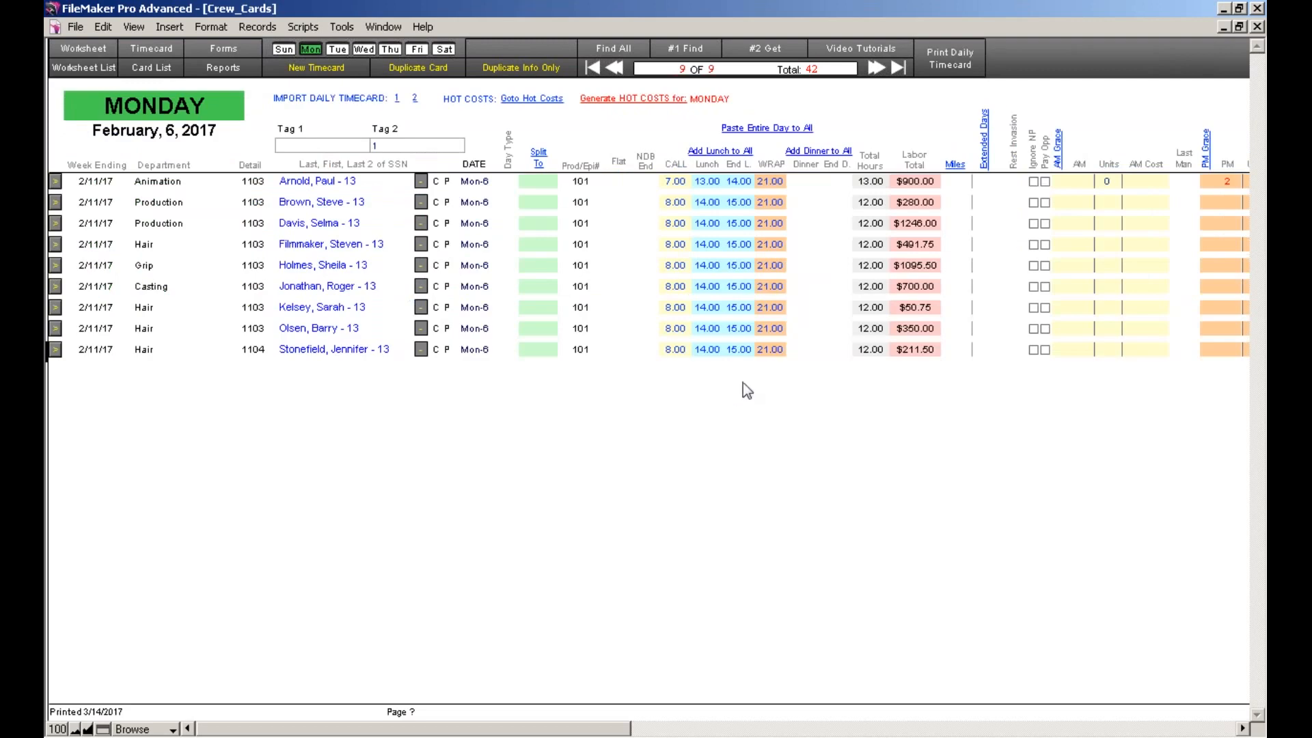
- Return to the hot costs from Monday's timecards and display all the hot cost records
click(535, 99)
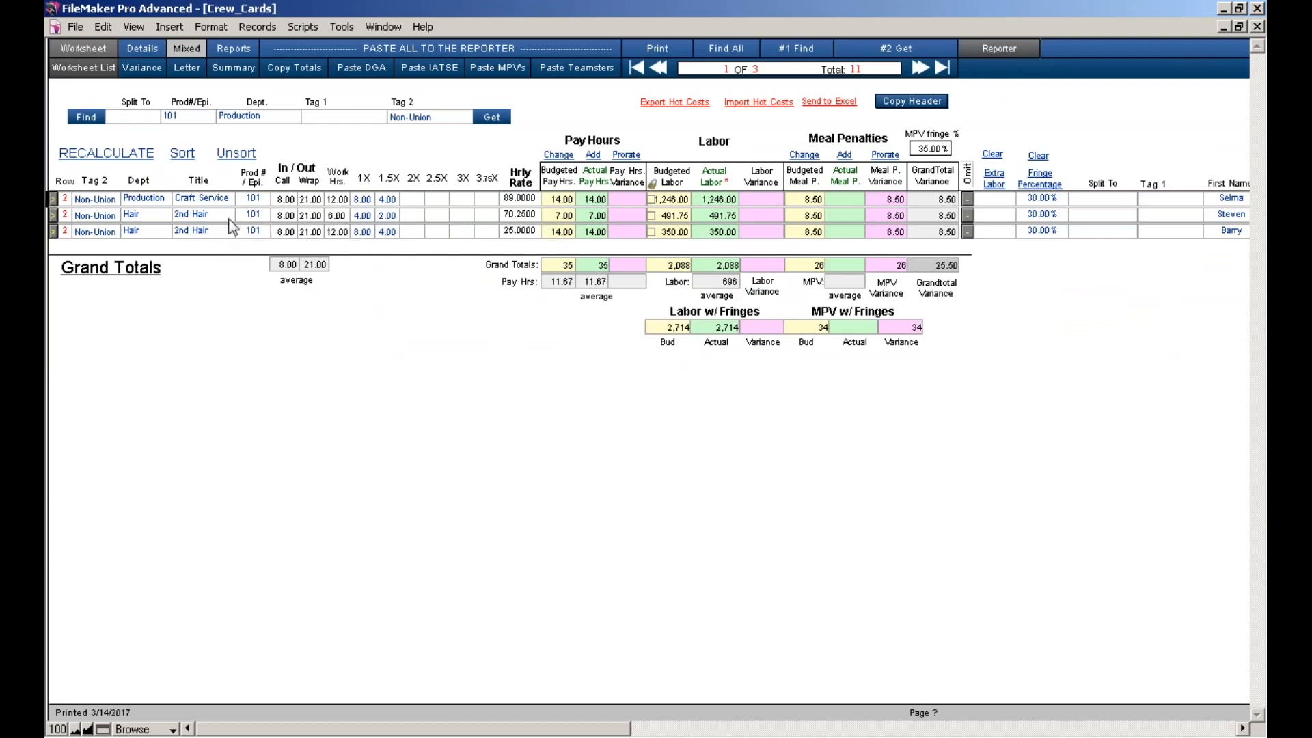
click(201, 220)
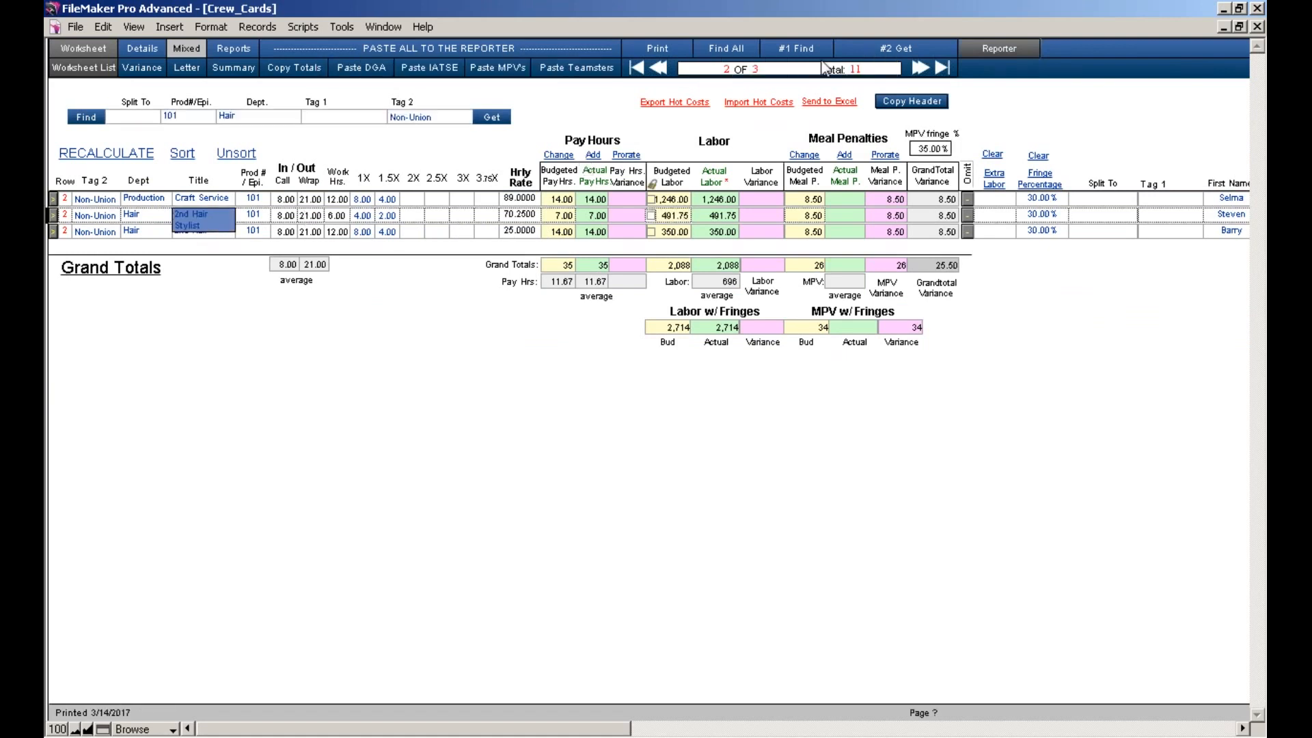
click(743, 49)
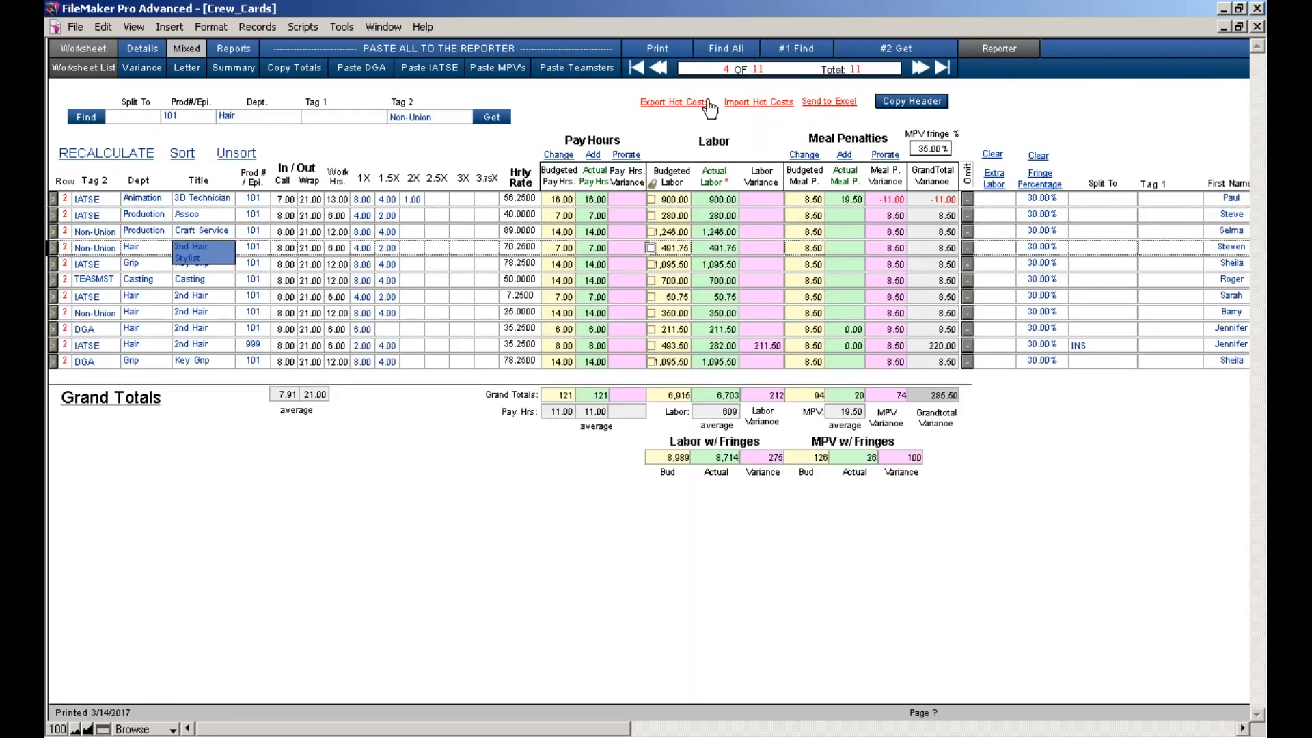
click(268, 513)
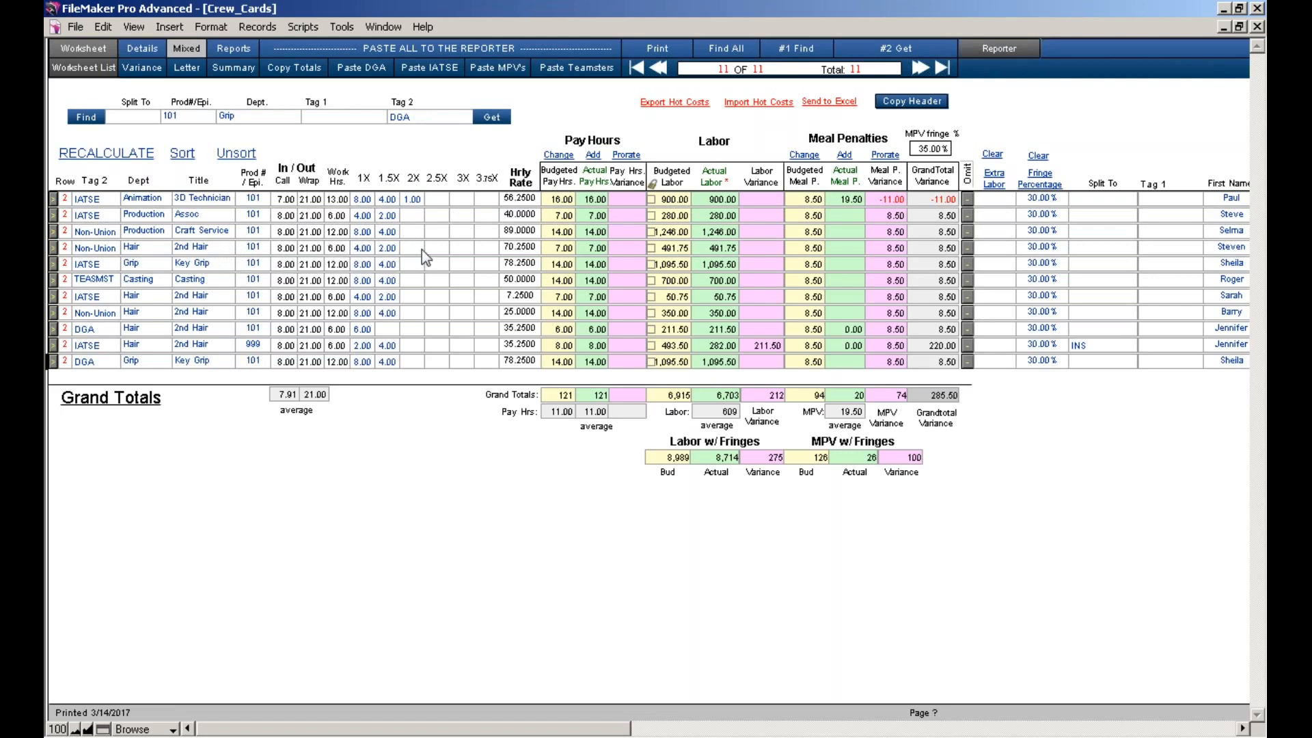
- Duplicate the Non-Union 2nd Hair Stylist hot cost record that has the 70.25 hourly rate
click(228, 246)
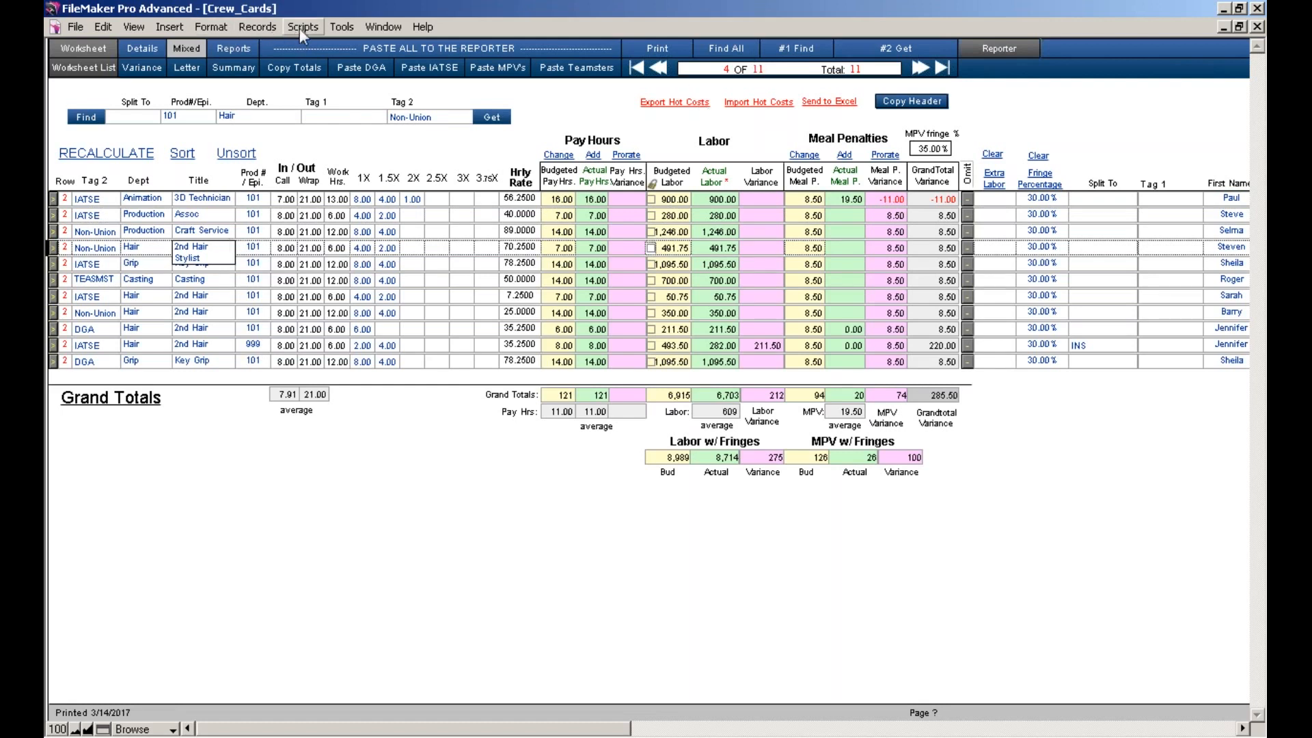
click(259, 30)
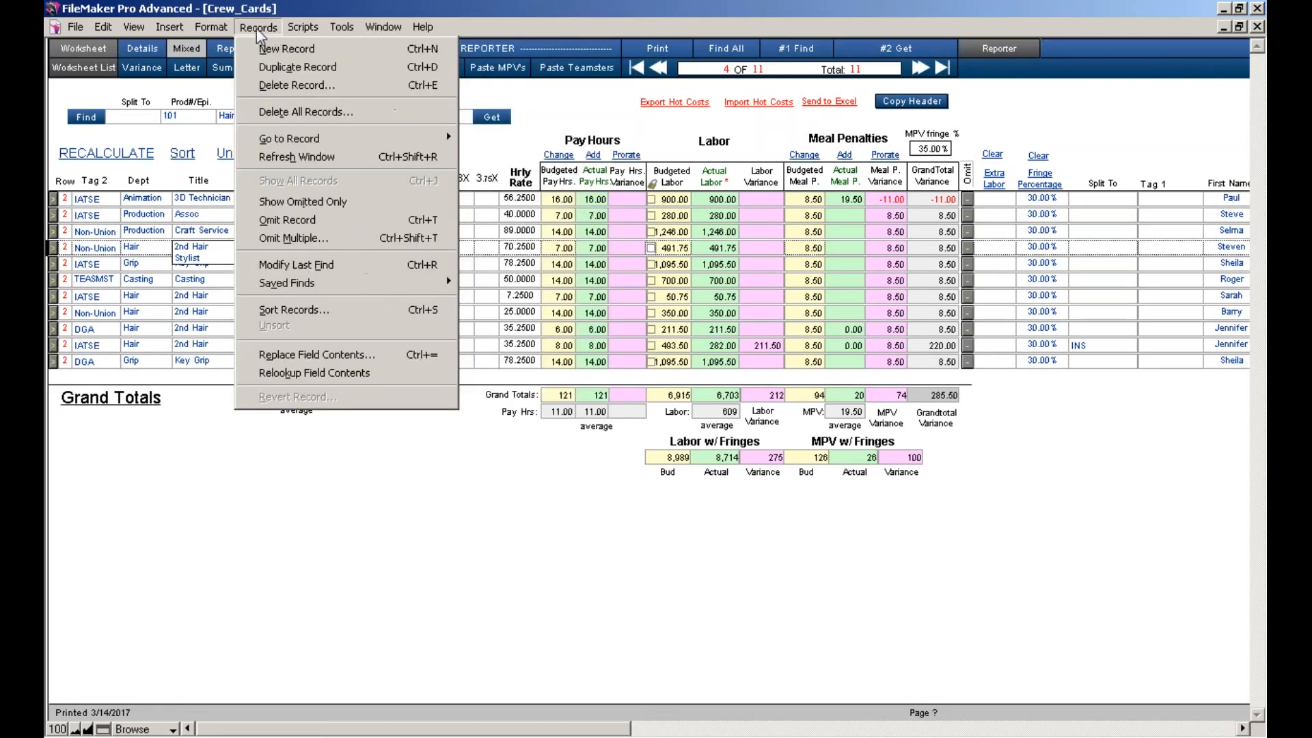
click(267, 67)
click(150, 482)
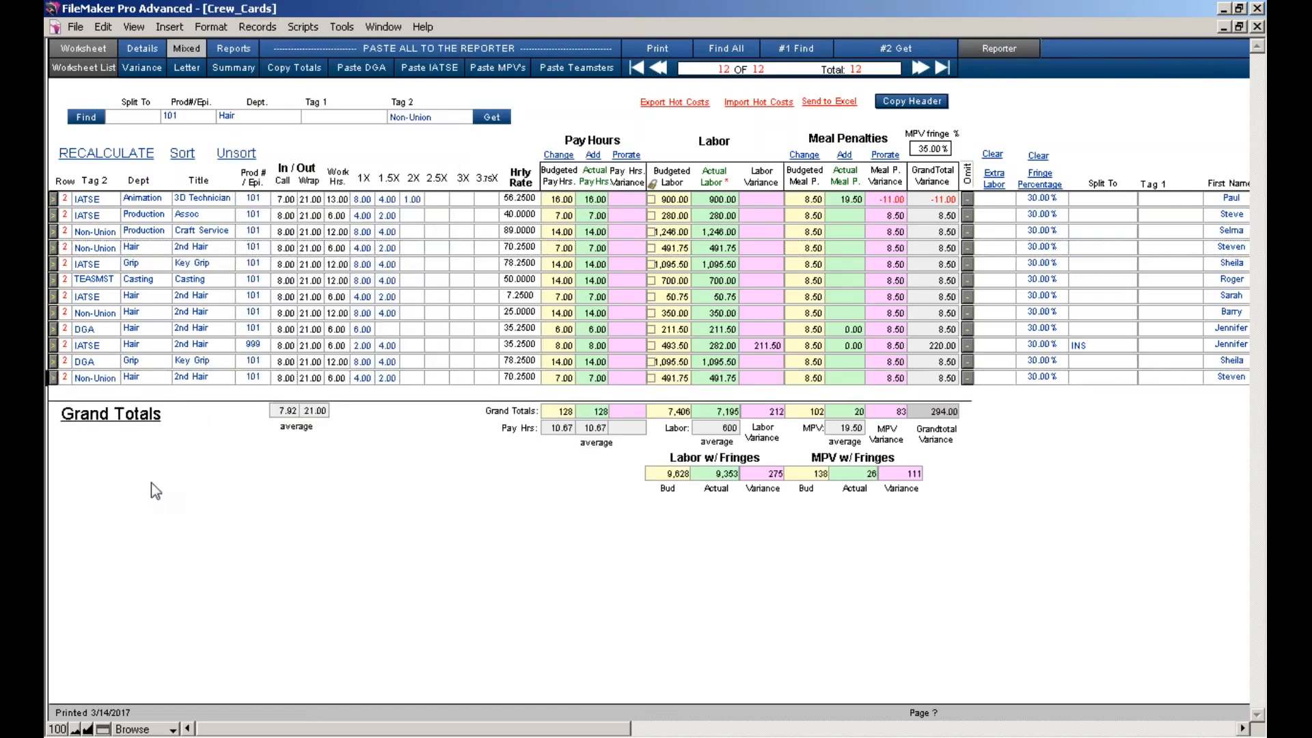
- Set the duplicated hot cost record's title to PA and its hourly rate to 10
click(205, 380)
text(Stylist)
drag(212, 388, 159, 383)
text(PA)
click(527, 380)
text(10)
click(560, 553)
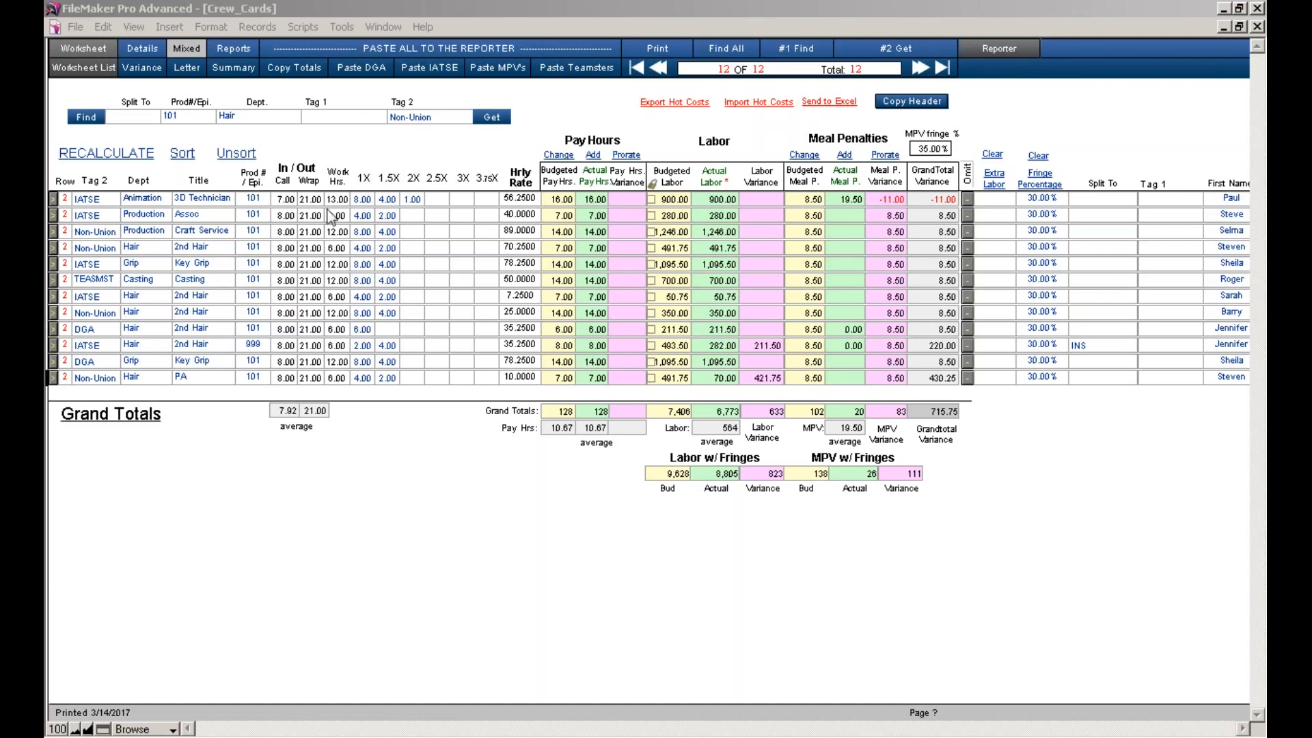
- Open the crew timecard worksheet from the hot costs and go from its Prod/Epi# header to the forms page with the global headers
click(644, 397)
click(71, 66)
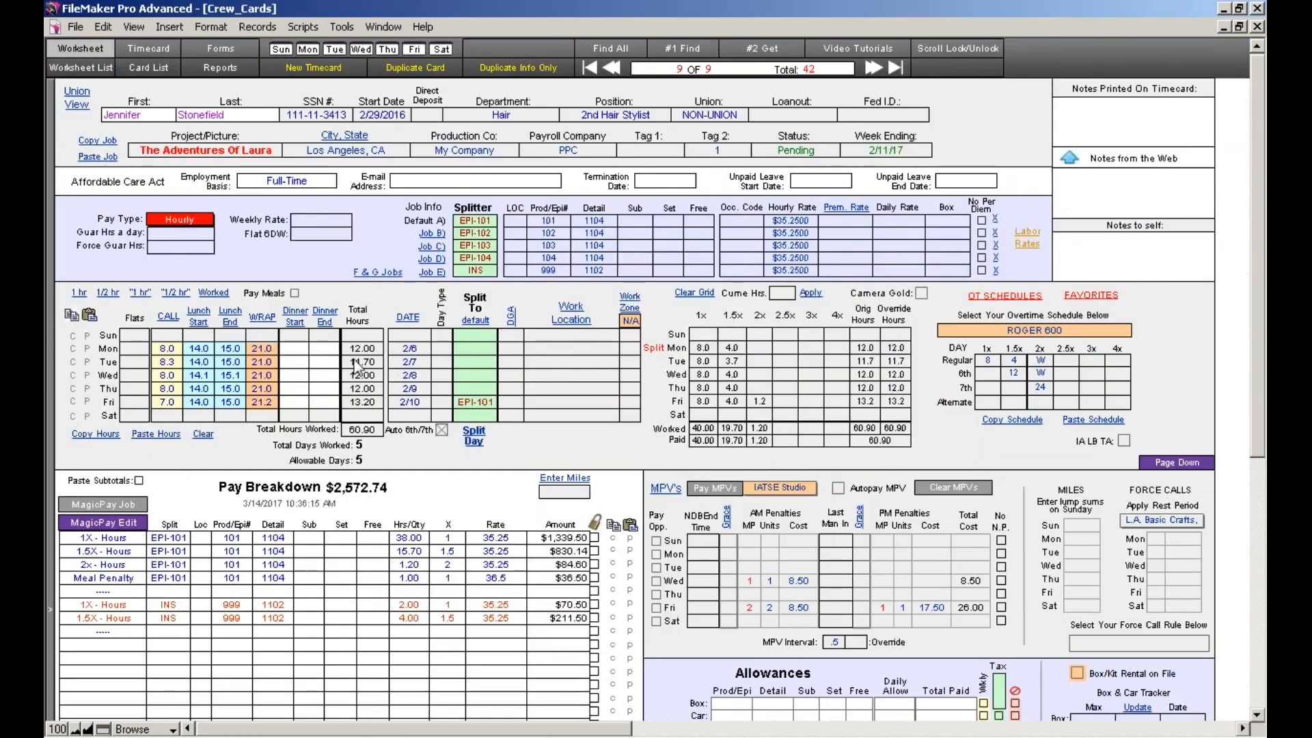
click(518, 220)
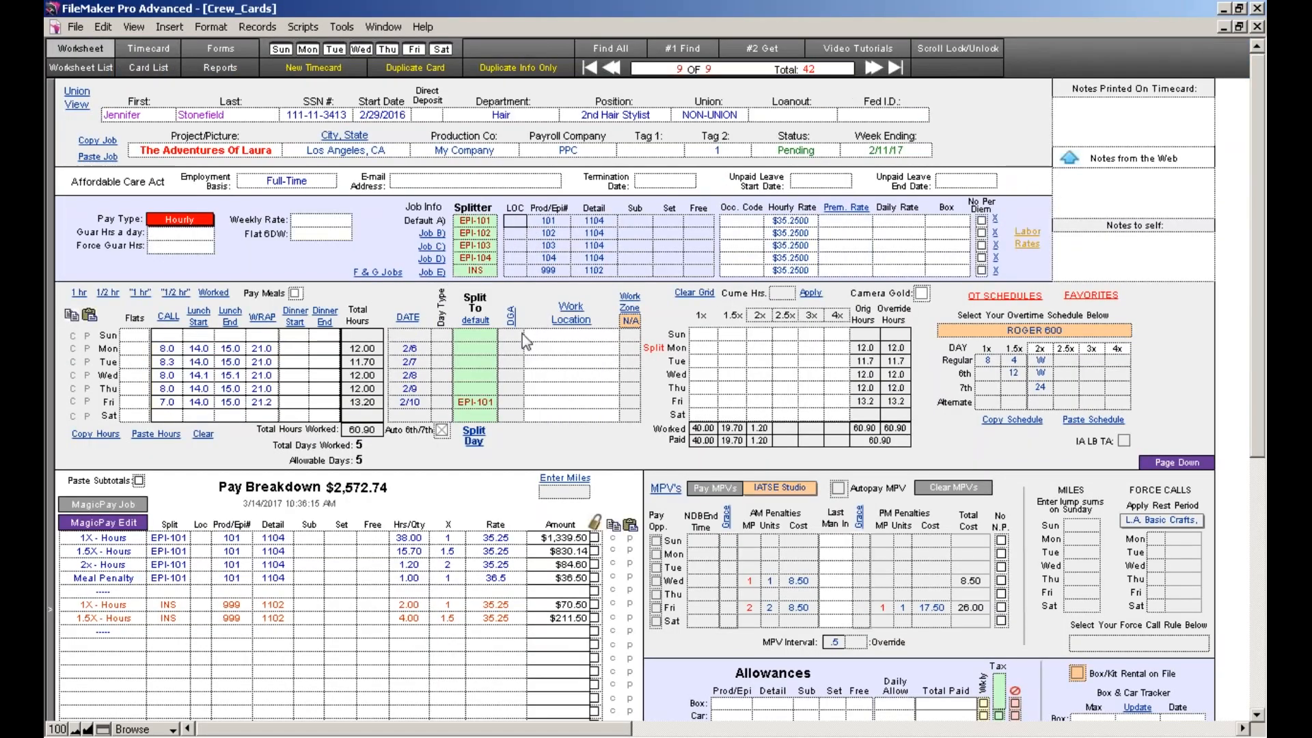
click(554, 221)
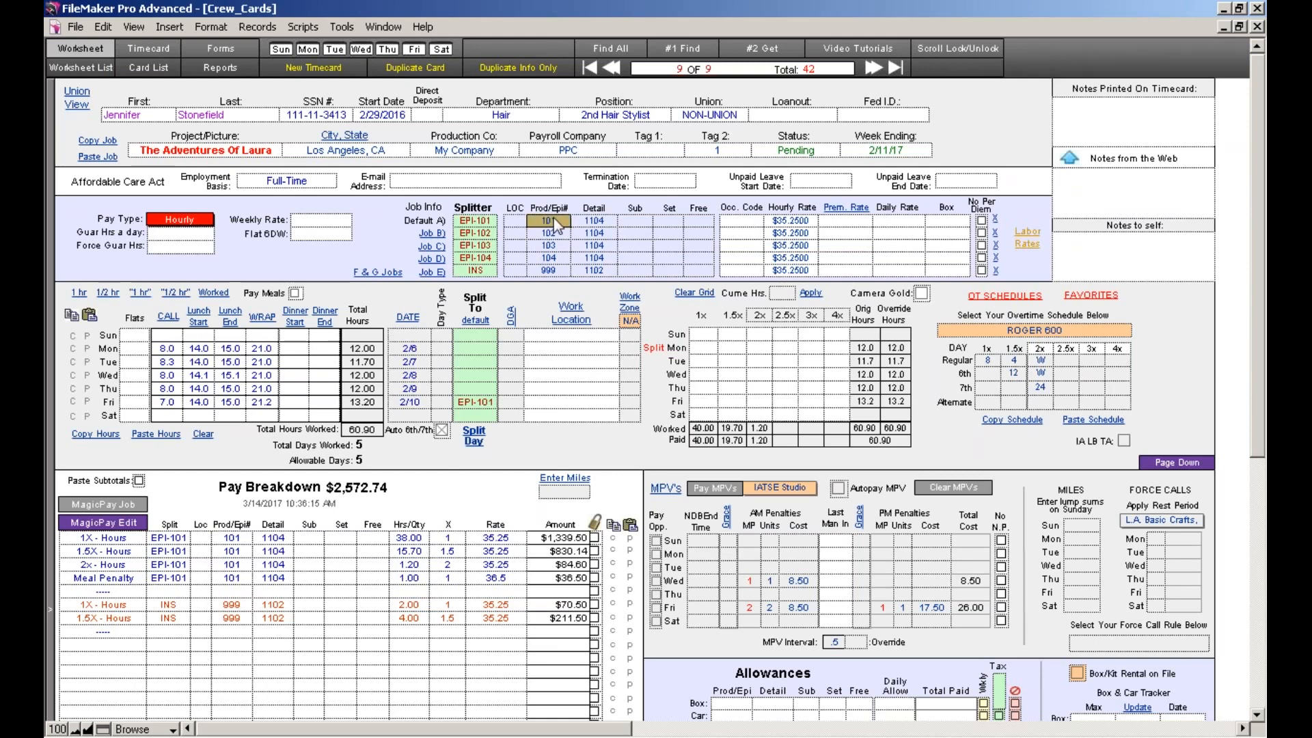
click(557, 214)
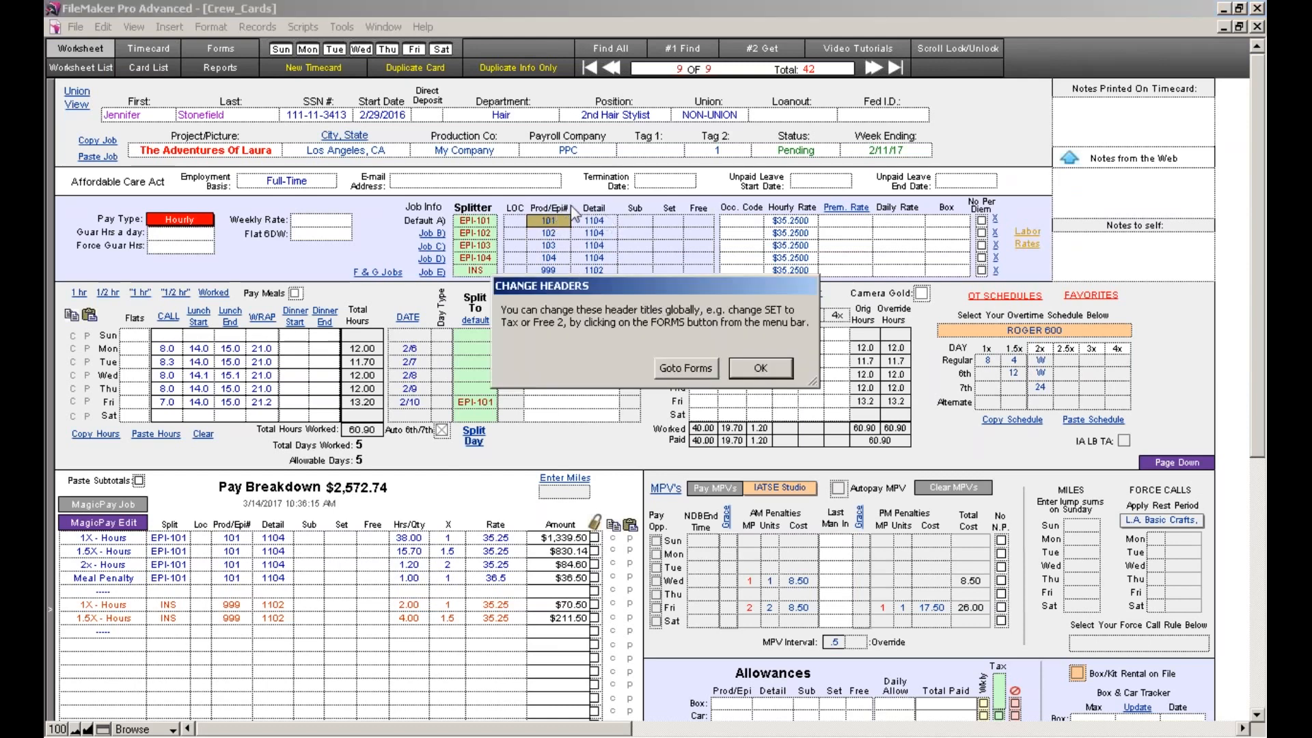
click(686, 368)
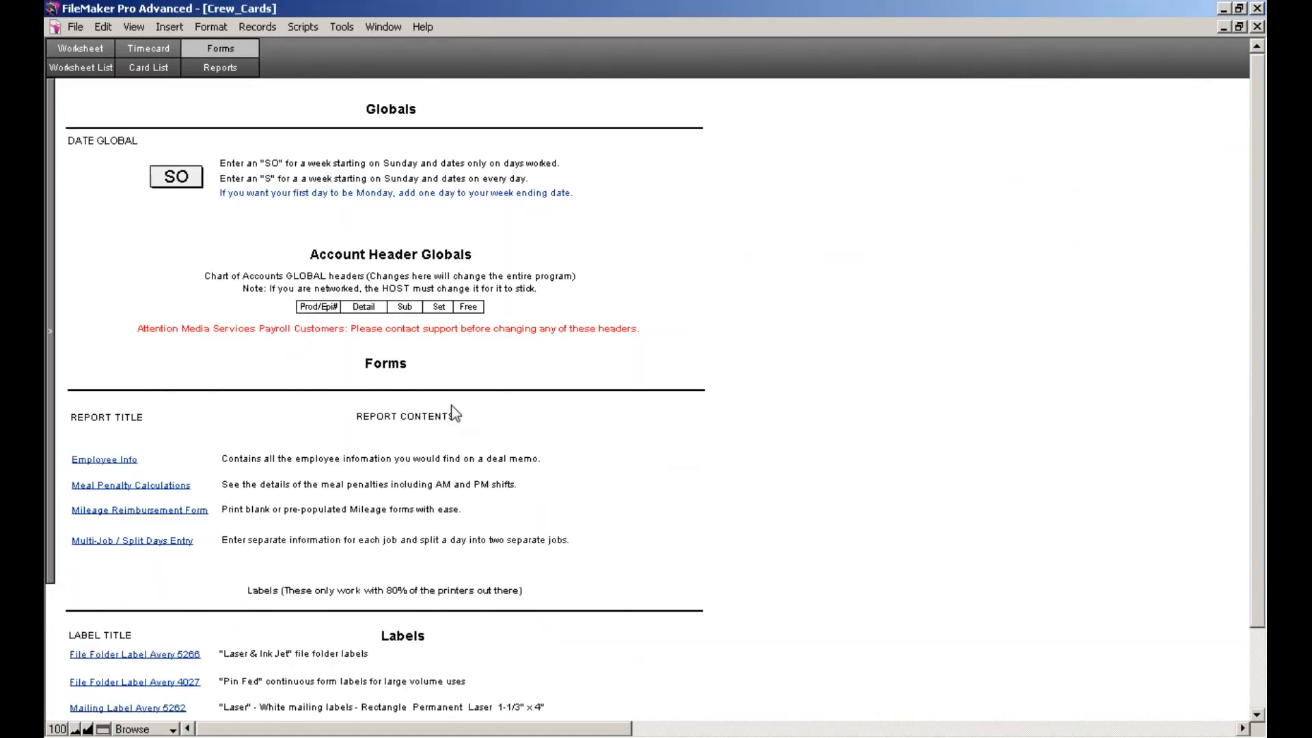
- Examine the Prod/Epi#, Detail, Sub, Set and Free account header globals, and return to the worksheet
click(317, 307)
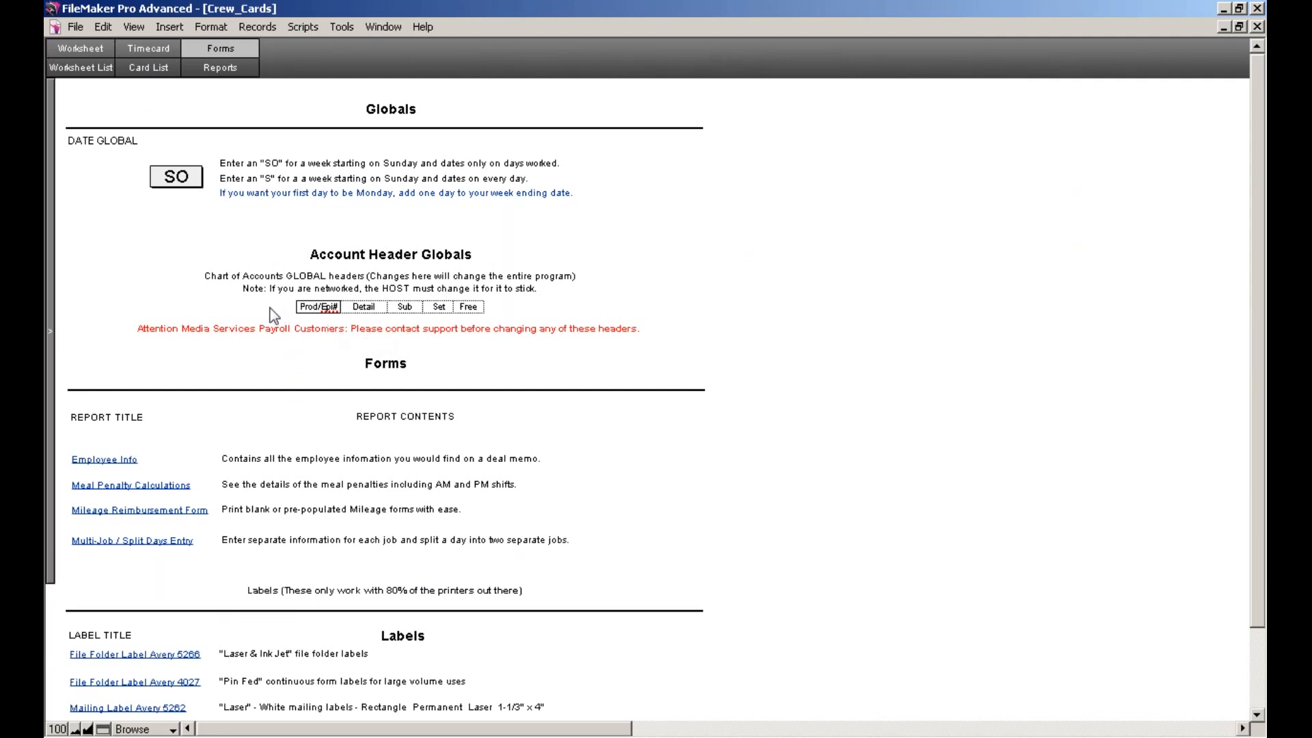
click(352, 309)
click(413, 309)
drag(443, 309, 474, 309)
click(362, 309)
click(337, 309)
drag(335, 307, 270, 309)
click(81, 49)
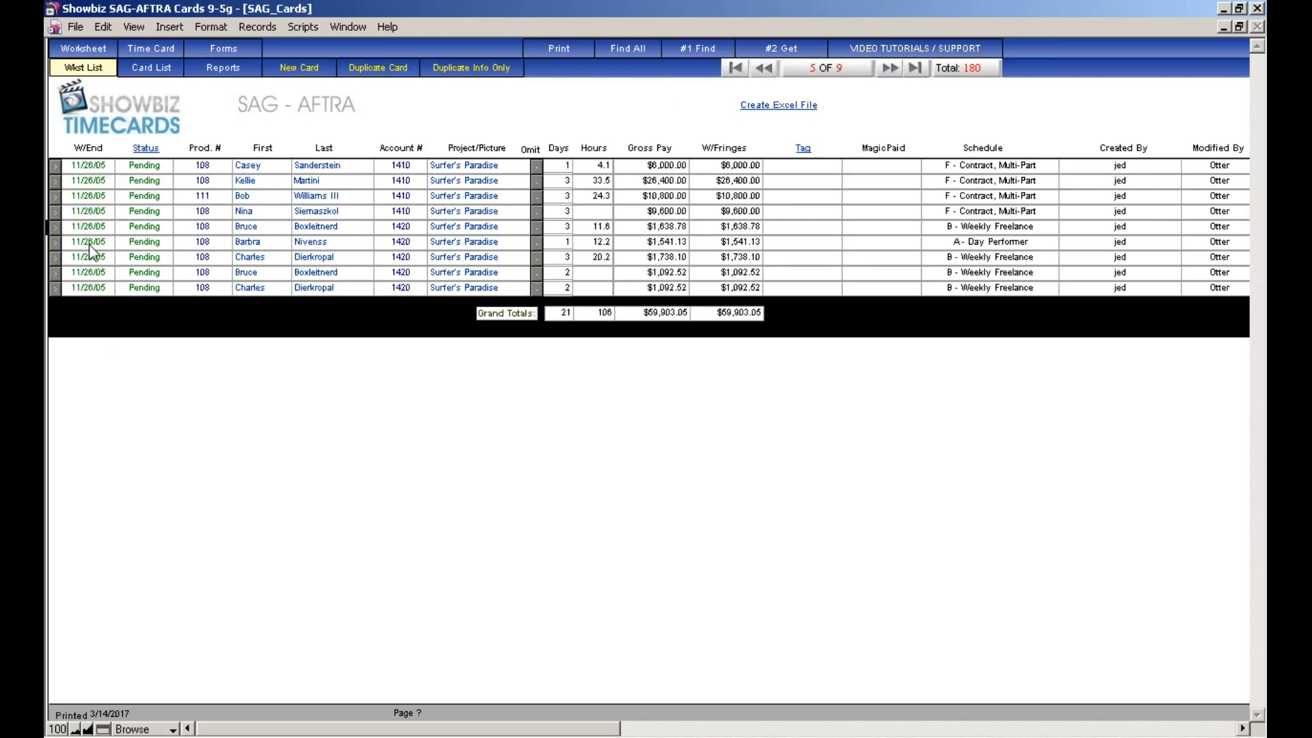
- Open the first SAG-AFTRA timecard in the worksheet list and review its pay and deal memo information
click(56, 169)
click(979, 49)
click(65, 166)
click(52, 165)
click(52, 167)
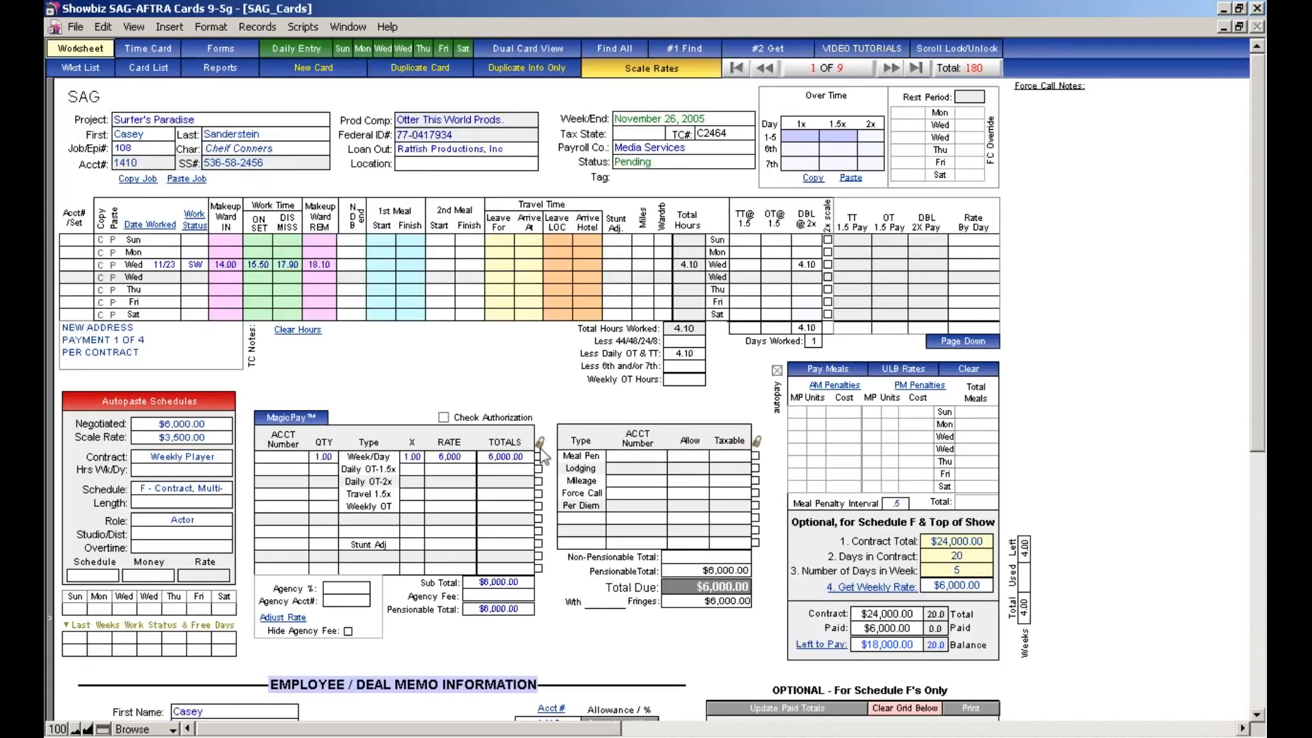
drag(1252, 296, 1253, 554)
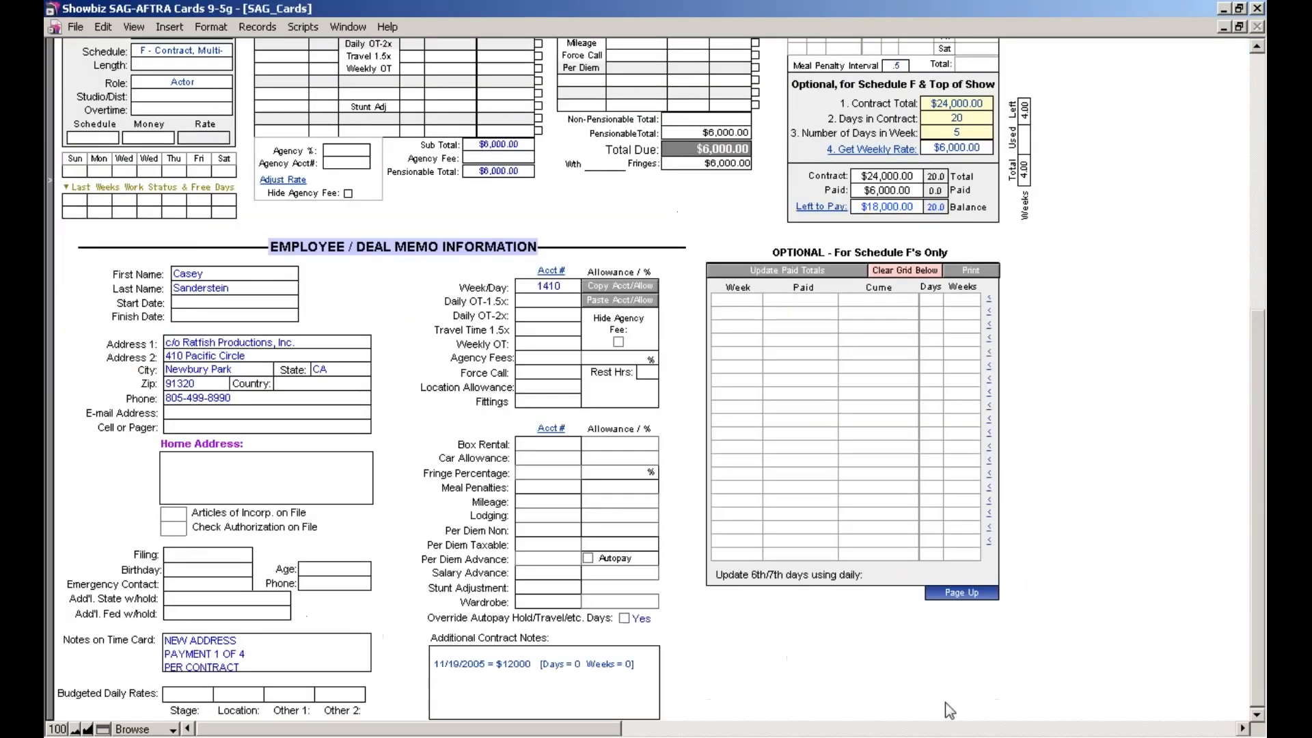
mouse_move(566, 676)
drag(1259, 375, 1252, 82)
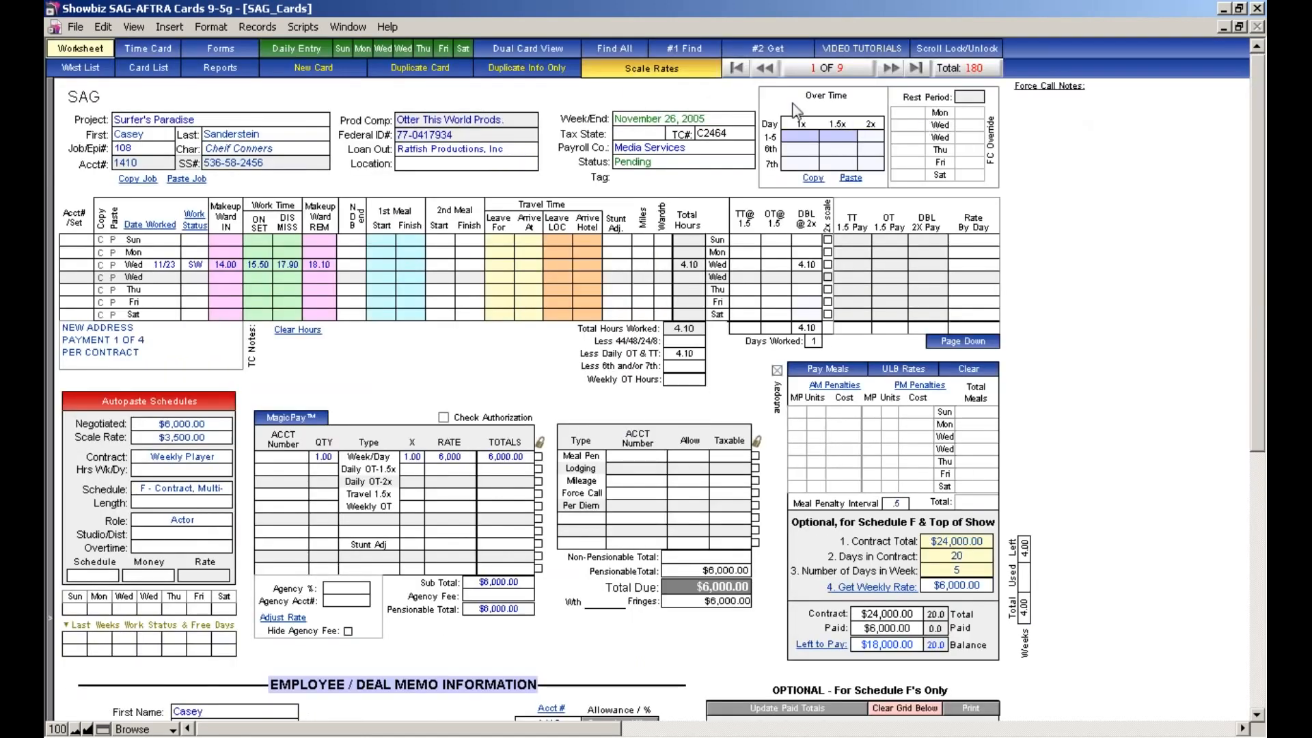
- View Monday's SAG-AFTRA daily entry and labor estimates, and return to Monday's daily entry
click(363, 49)
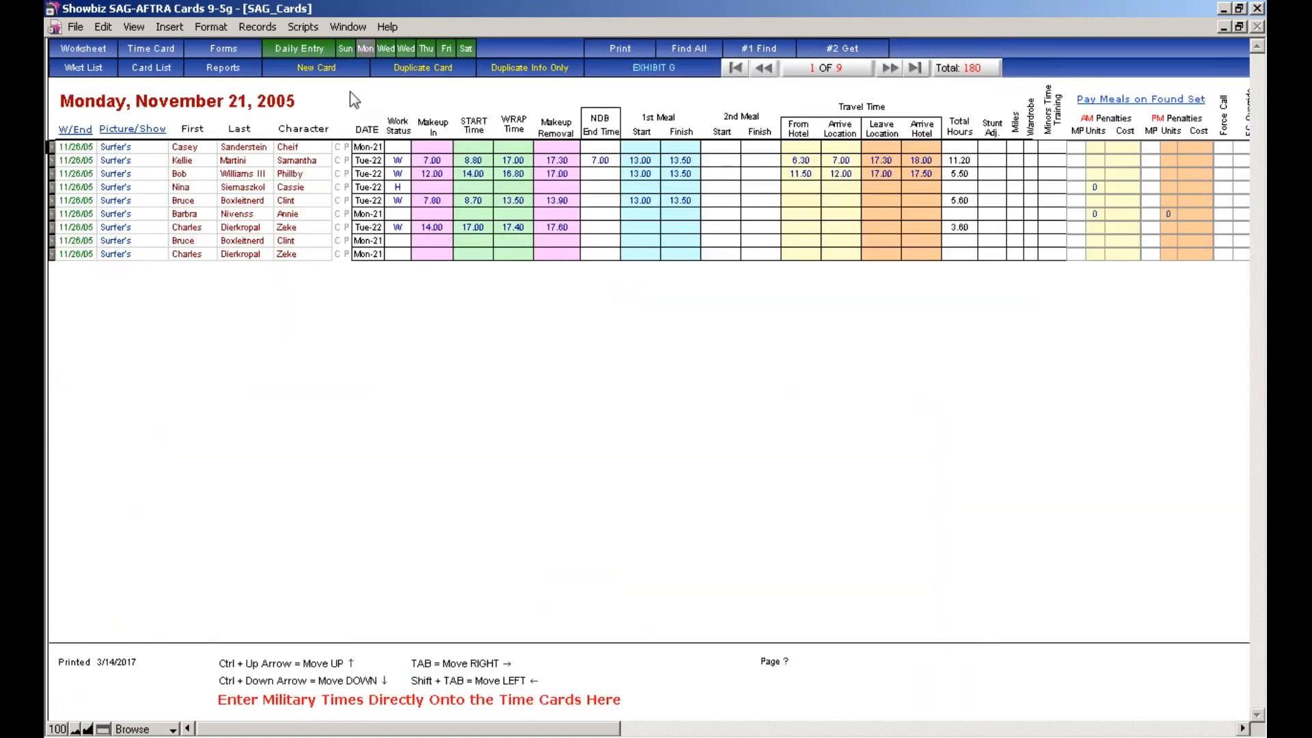
click(236, 69)
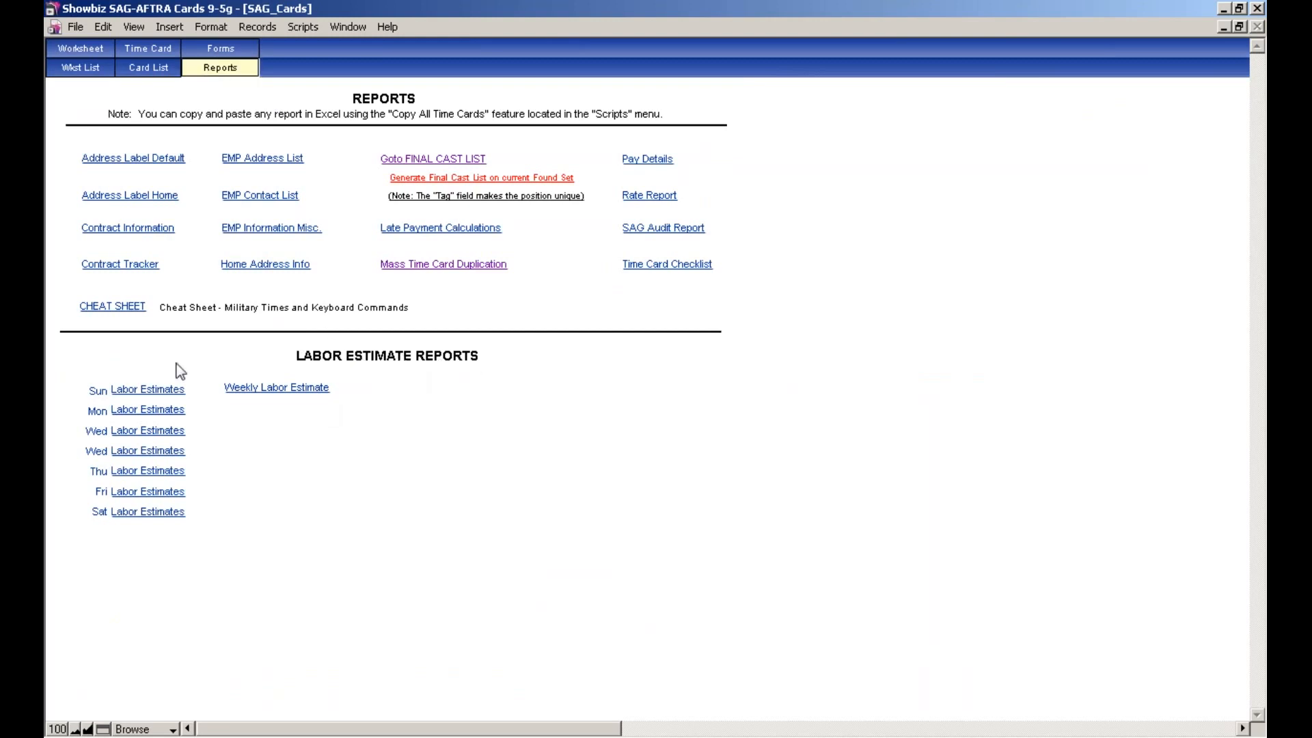
click(151, 414)
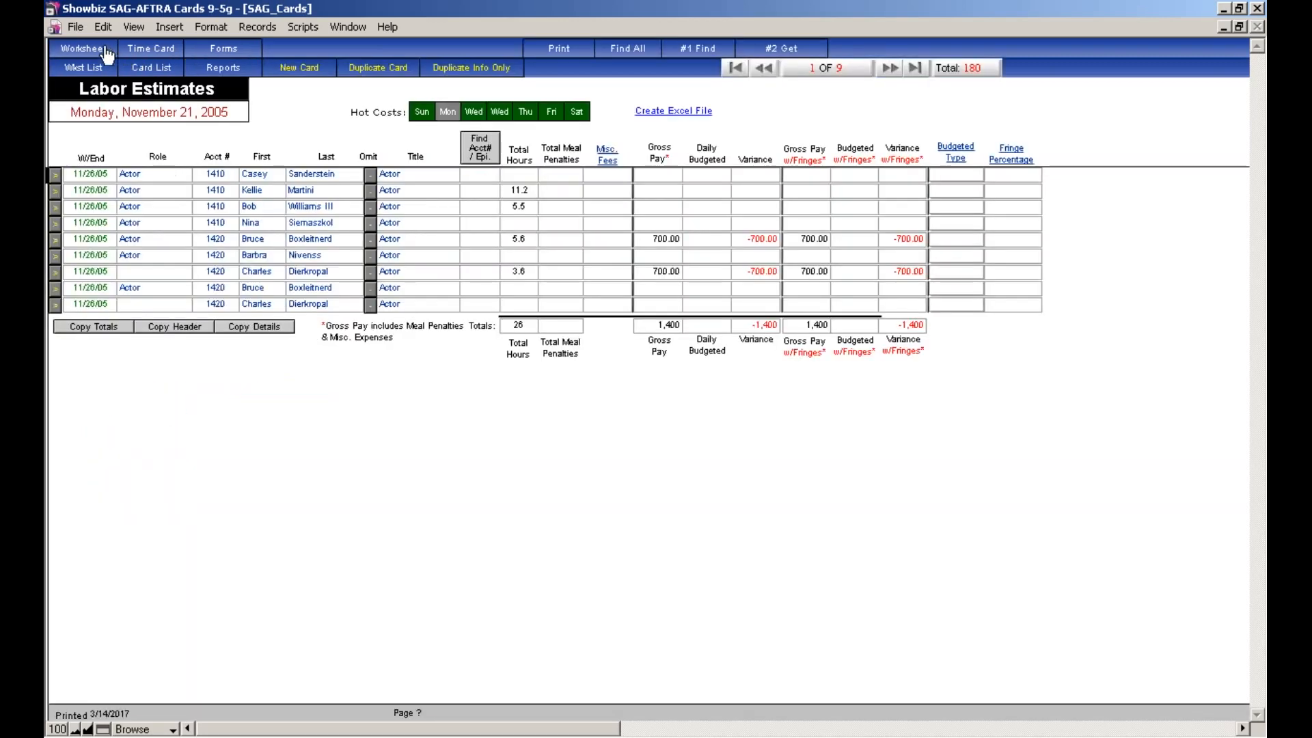
click(103, 51)
click(362, 49)
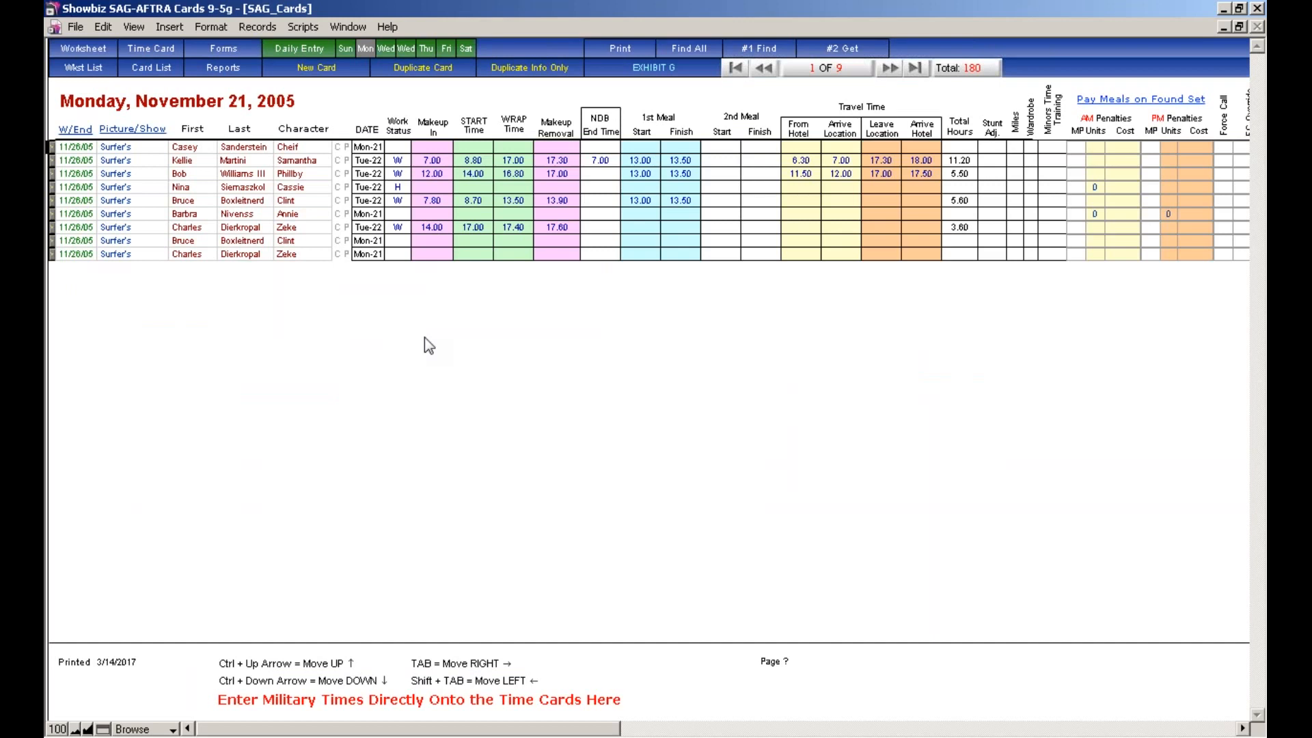
- Set the budgeted type to Stage for the actor with 5.6 total hours in the labor estimates report
click(204, 67)
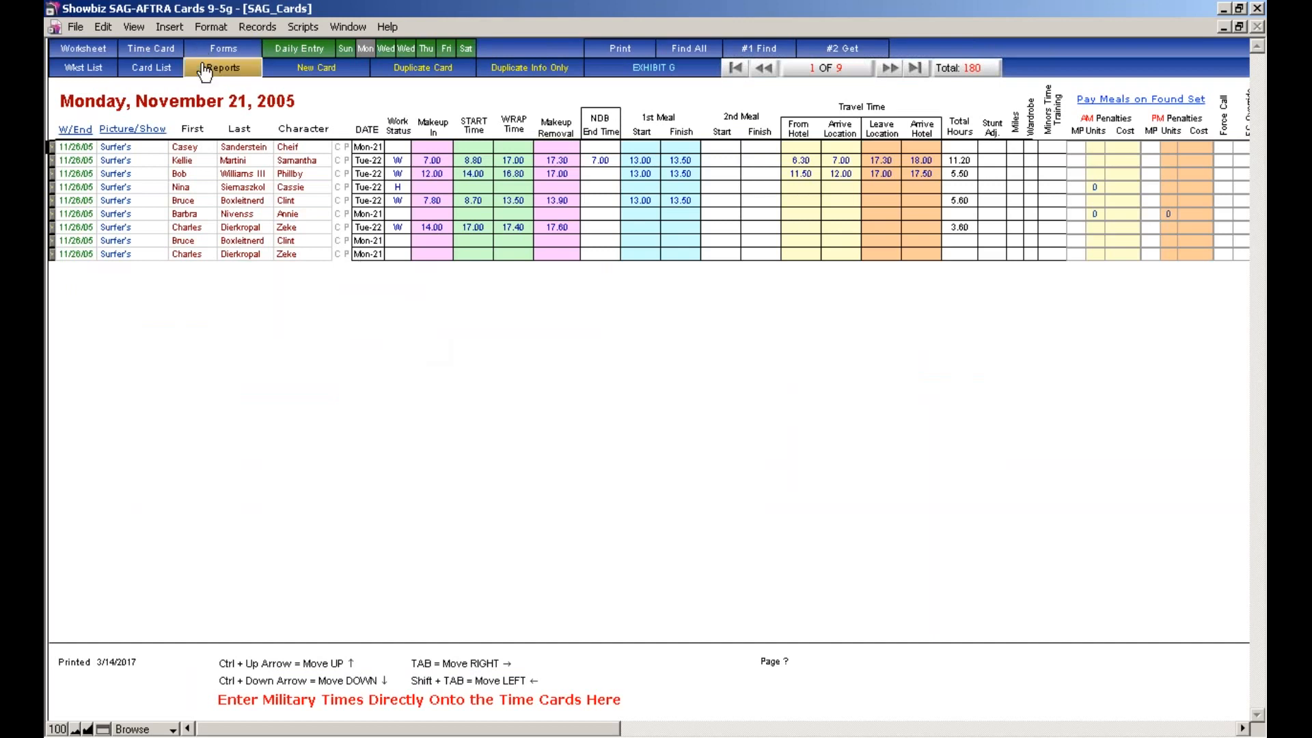
click(166, 415)
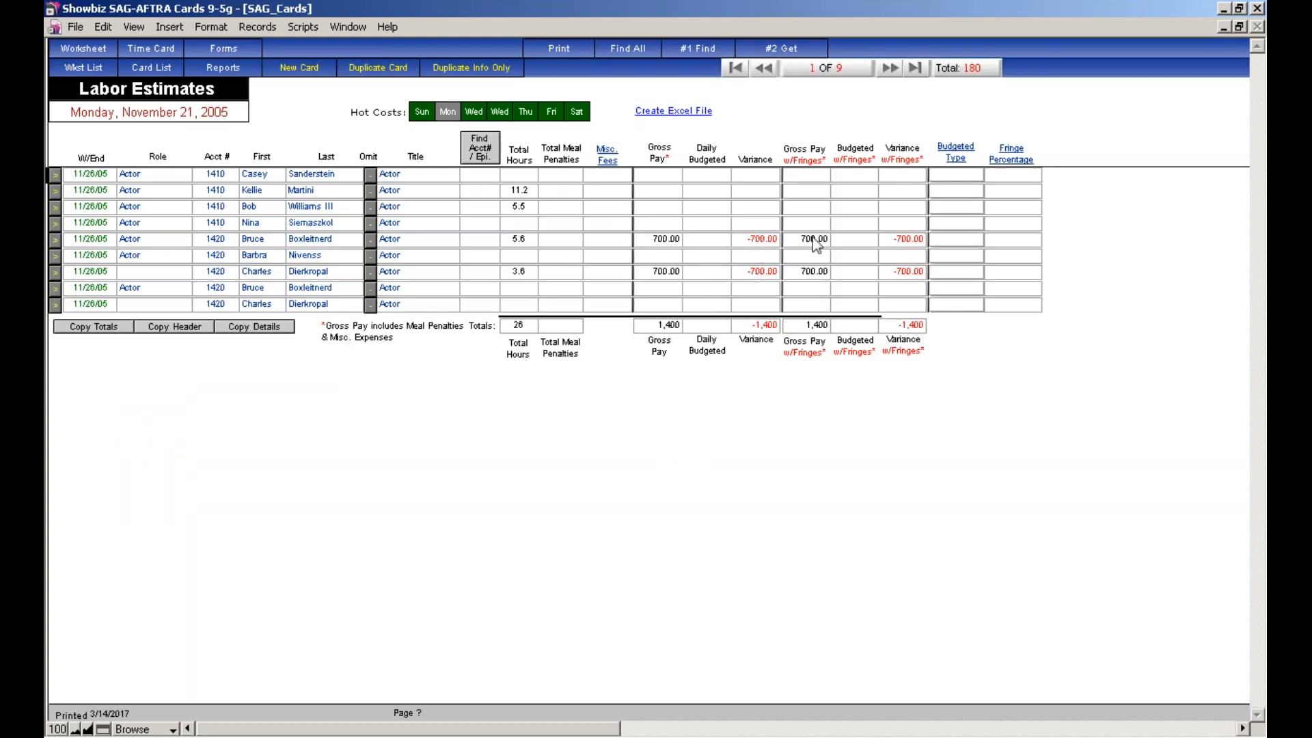
click(959, 244)
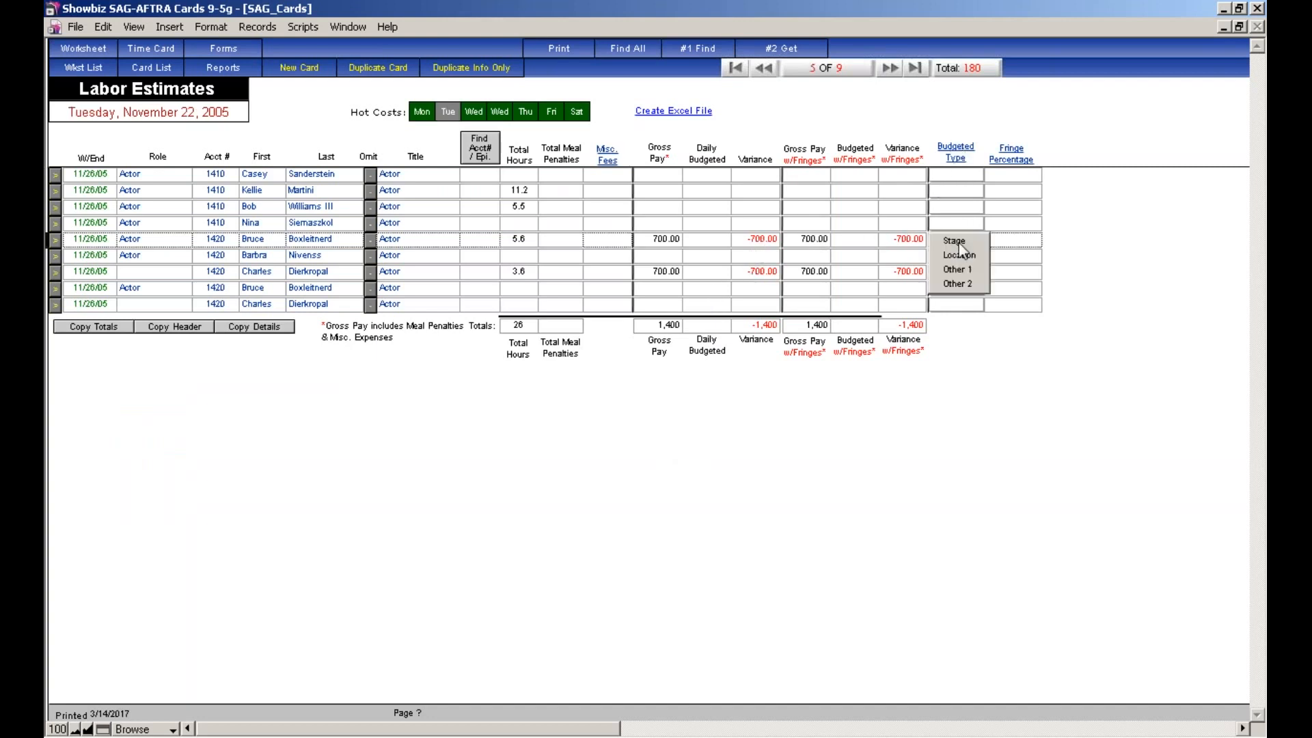
click(956, 242)
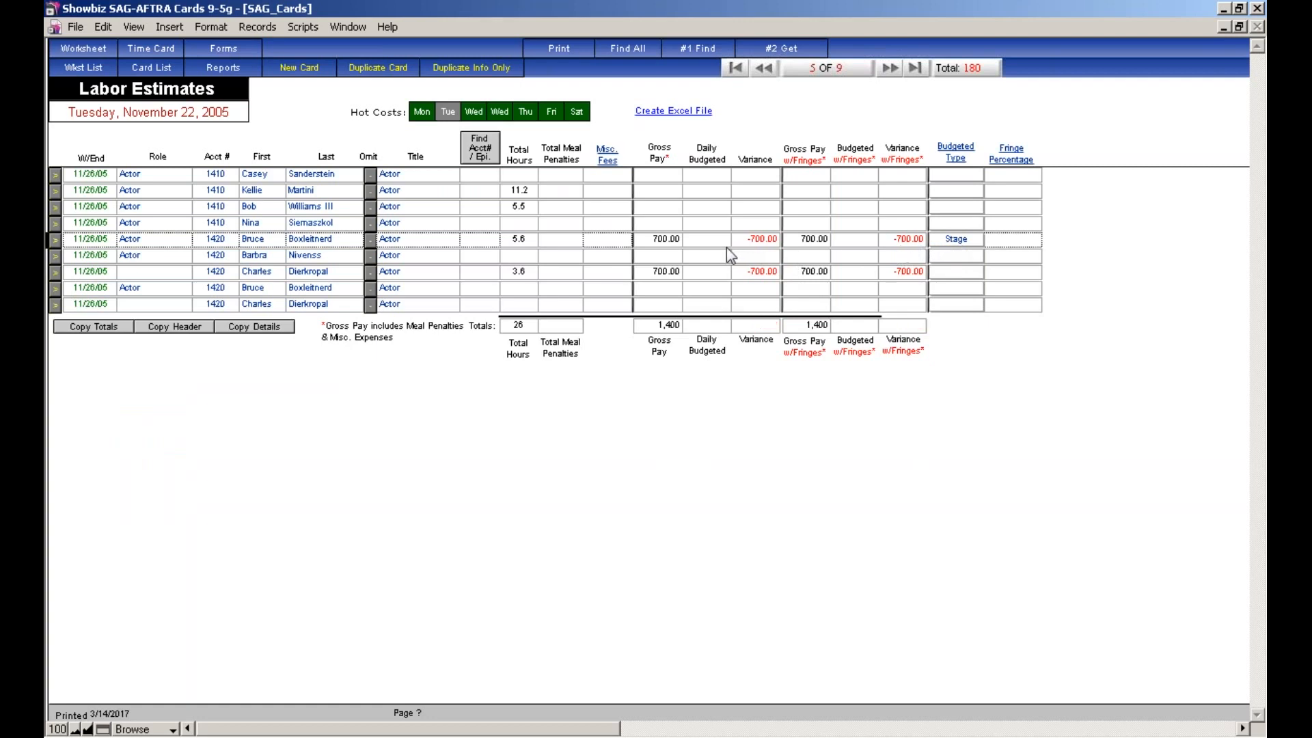
- Enter $700.00 as the Stage budgeted daily rate in the deal memo information of that actor's timecard
click(56, 241)
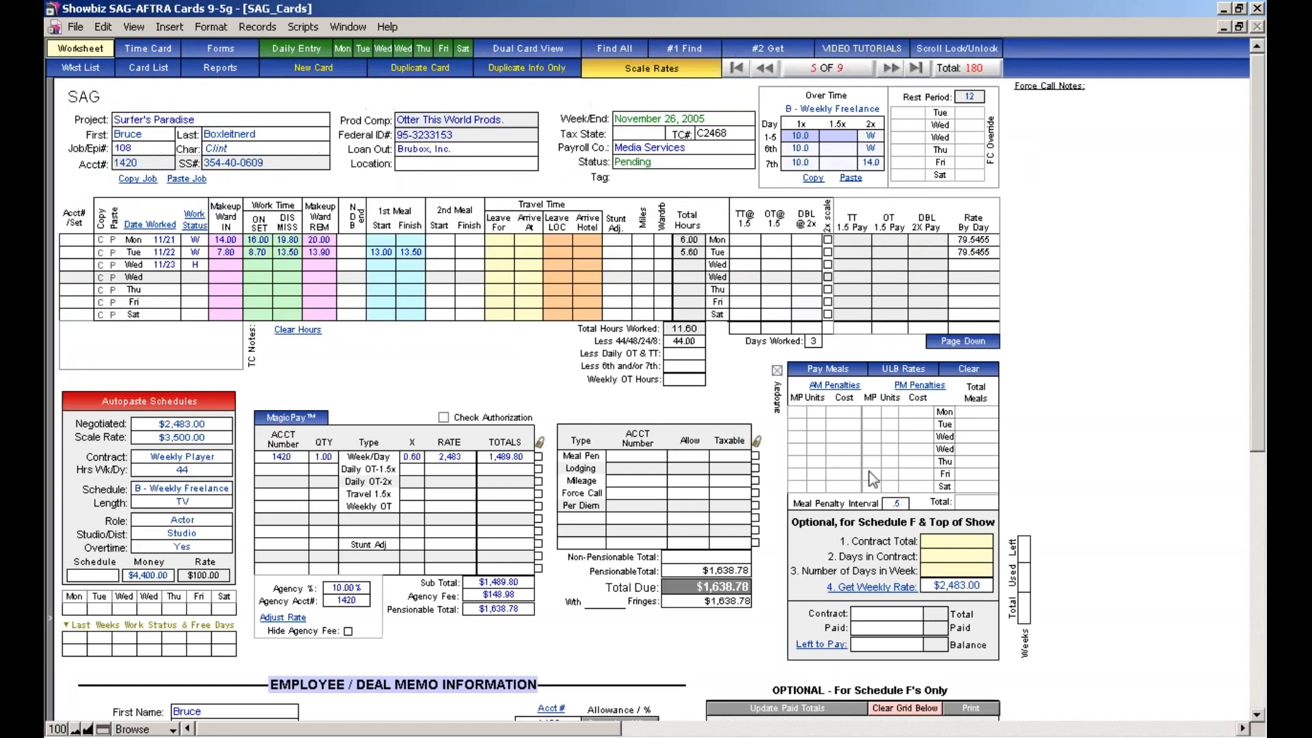
drag(1252, 576, 1253, 612)
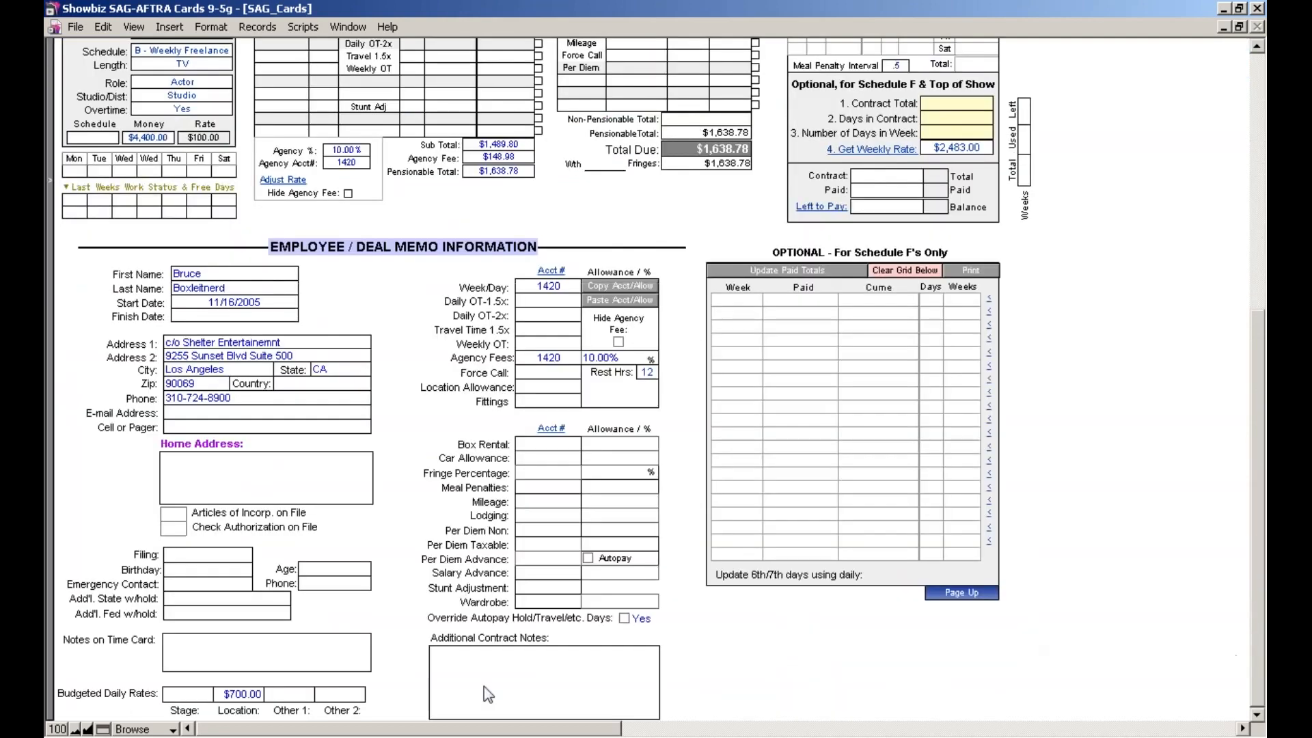
click(247, 694)
drag(202, 697, 203, 697)
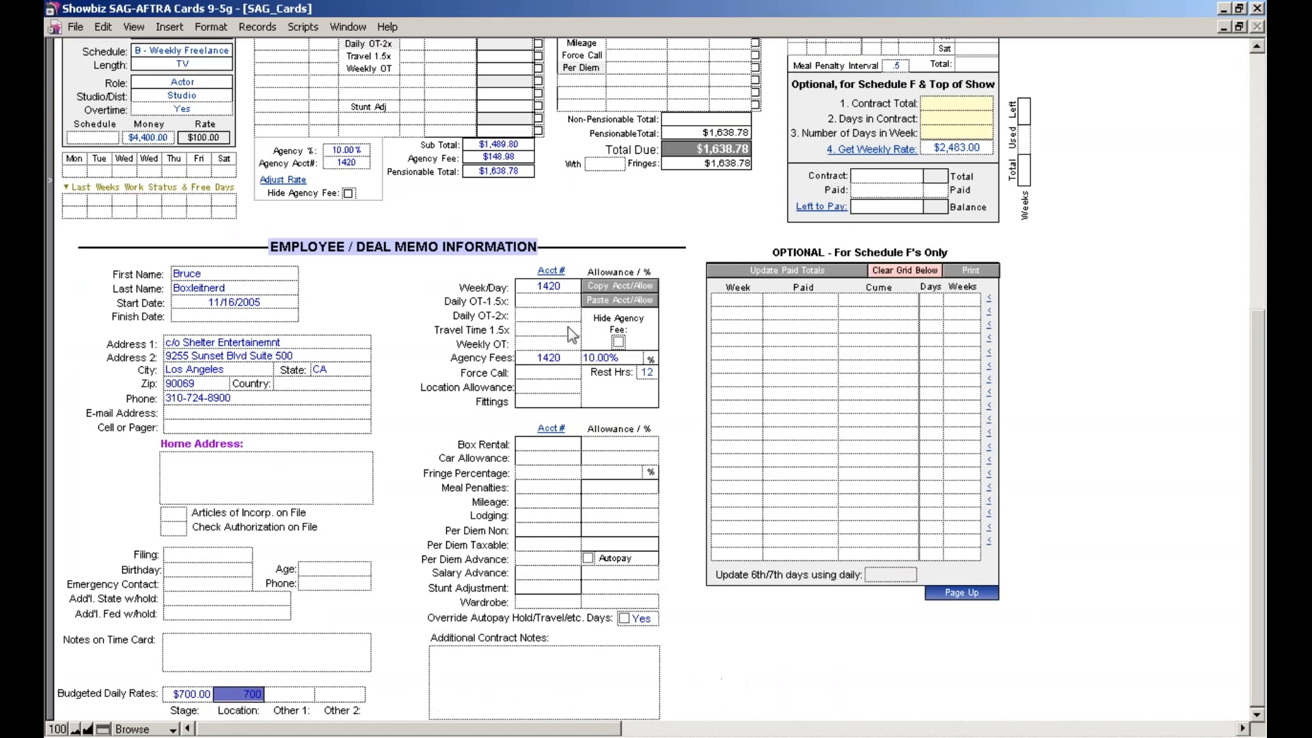
drag(1256, 383, 1256, 124)
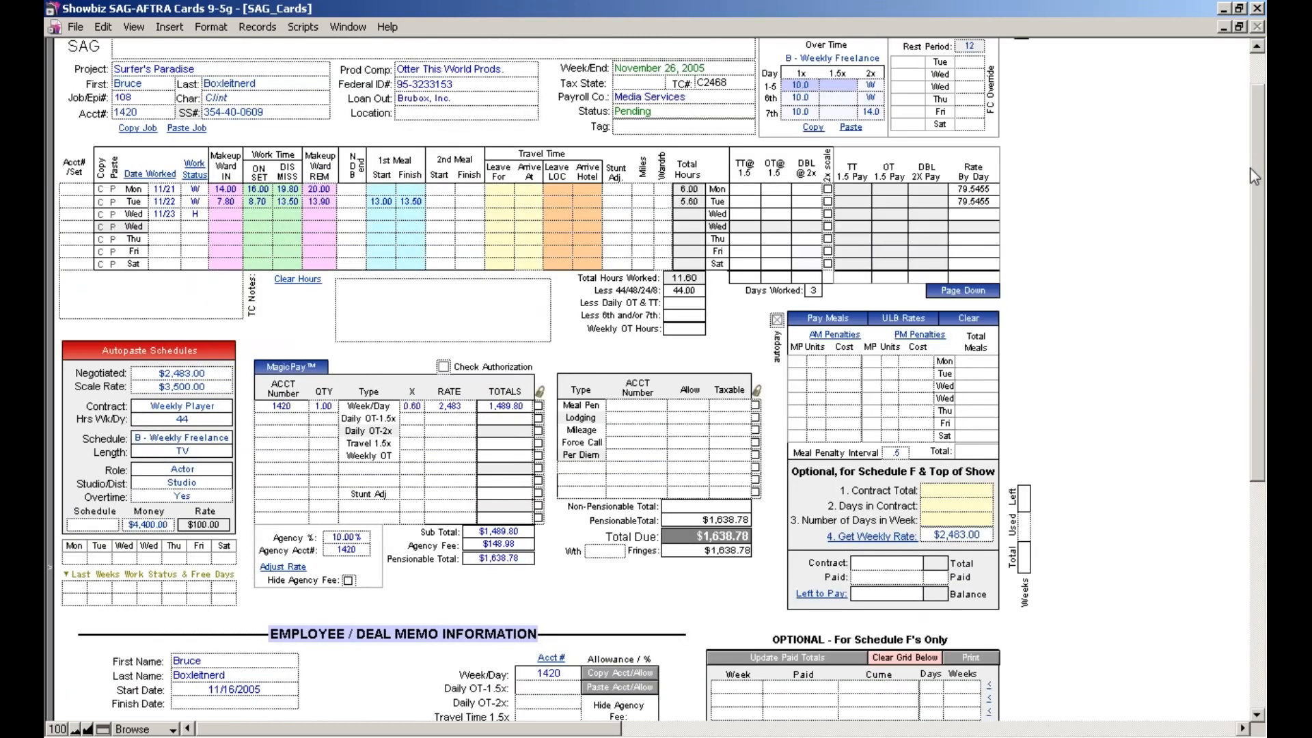
drag(1256, 371, 1255, 251)
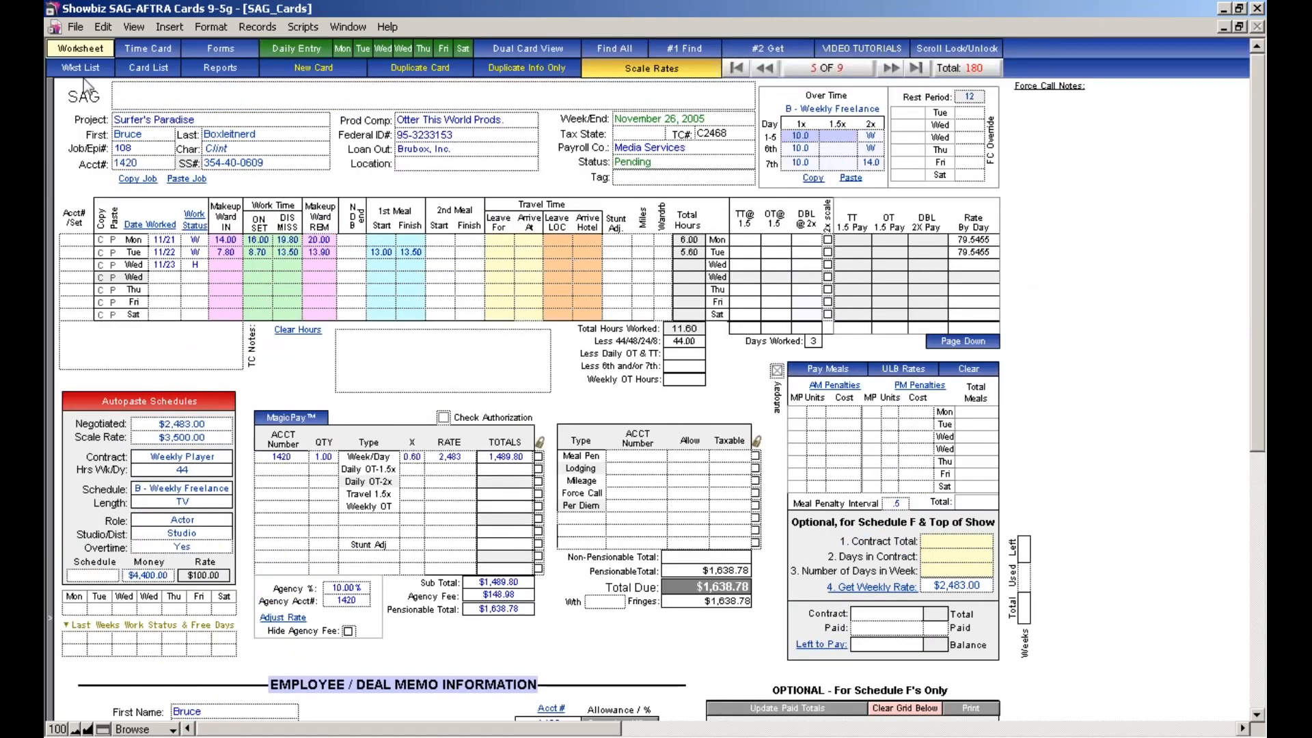
- Set the budgeted type to Stage for the actor with 6.0 hours in Monday's labor estimates, and check the gross pay total
click(220, 67)
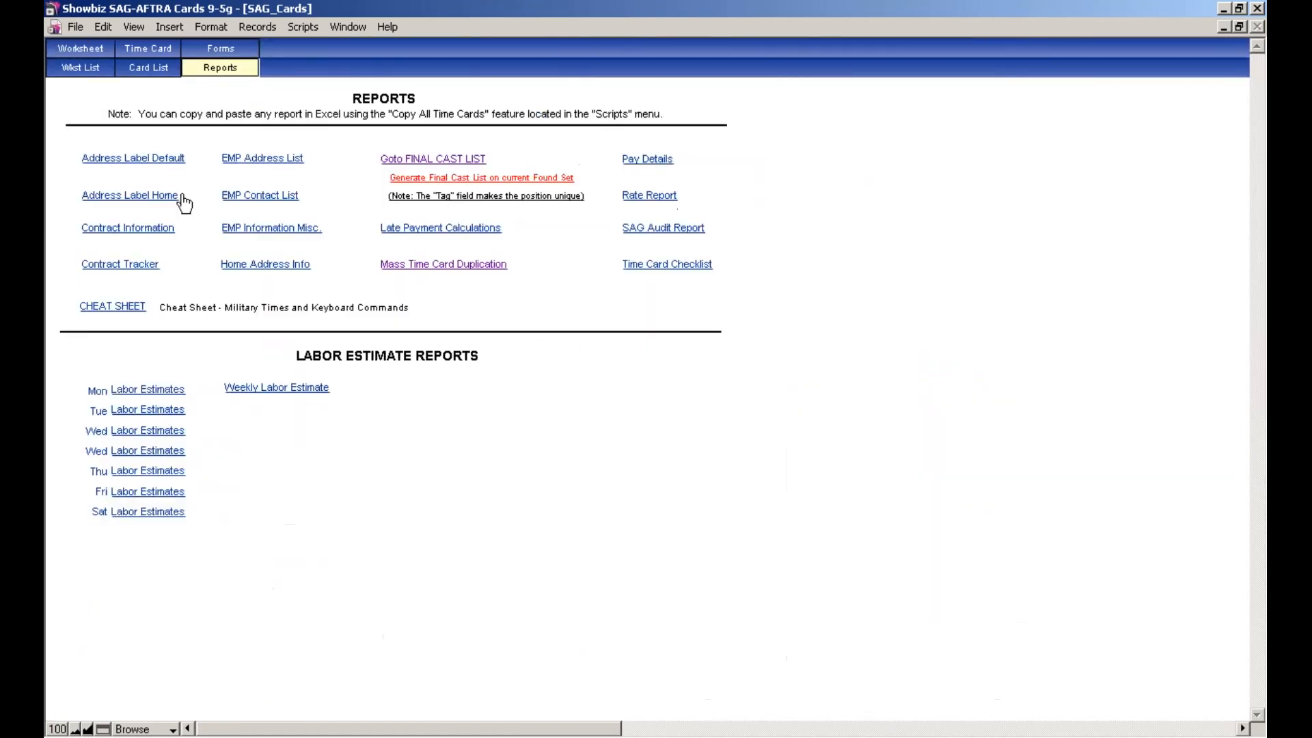
click(137, 390)
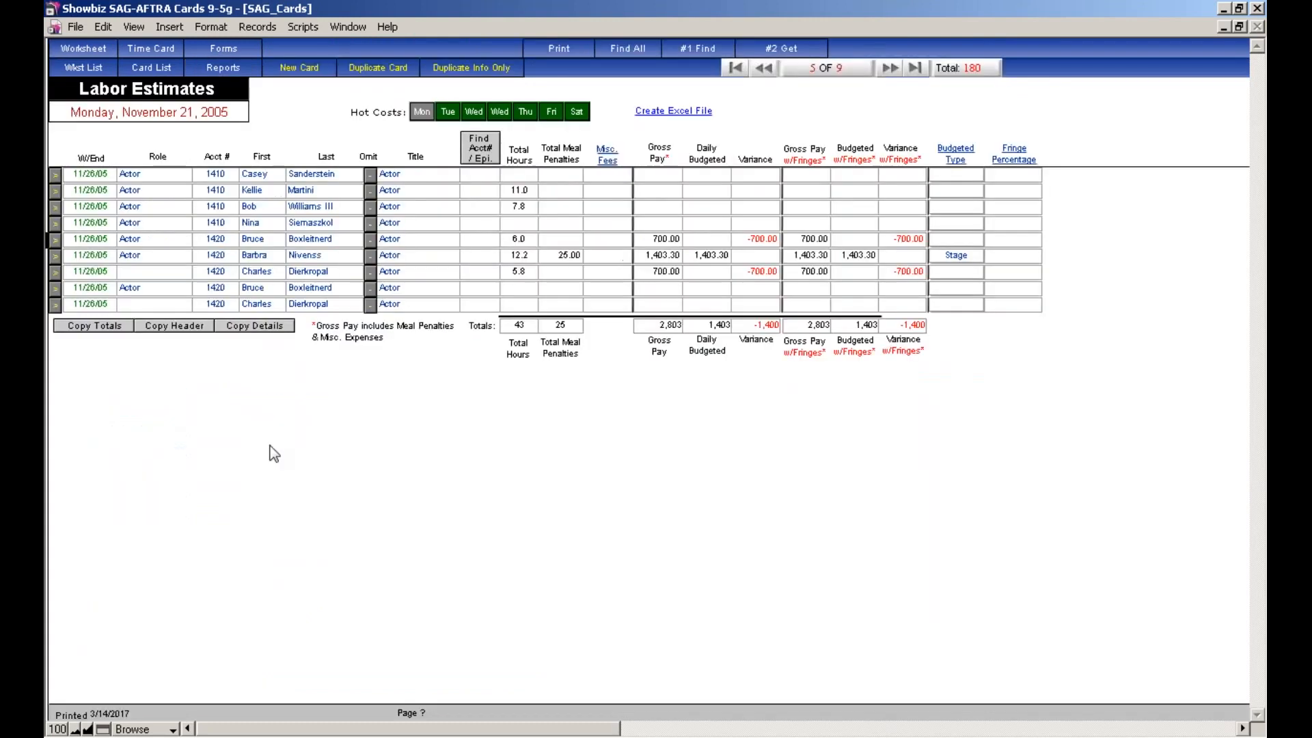
click(705, 241)
click(941, 240)
click(942, 248)
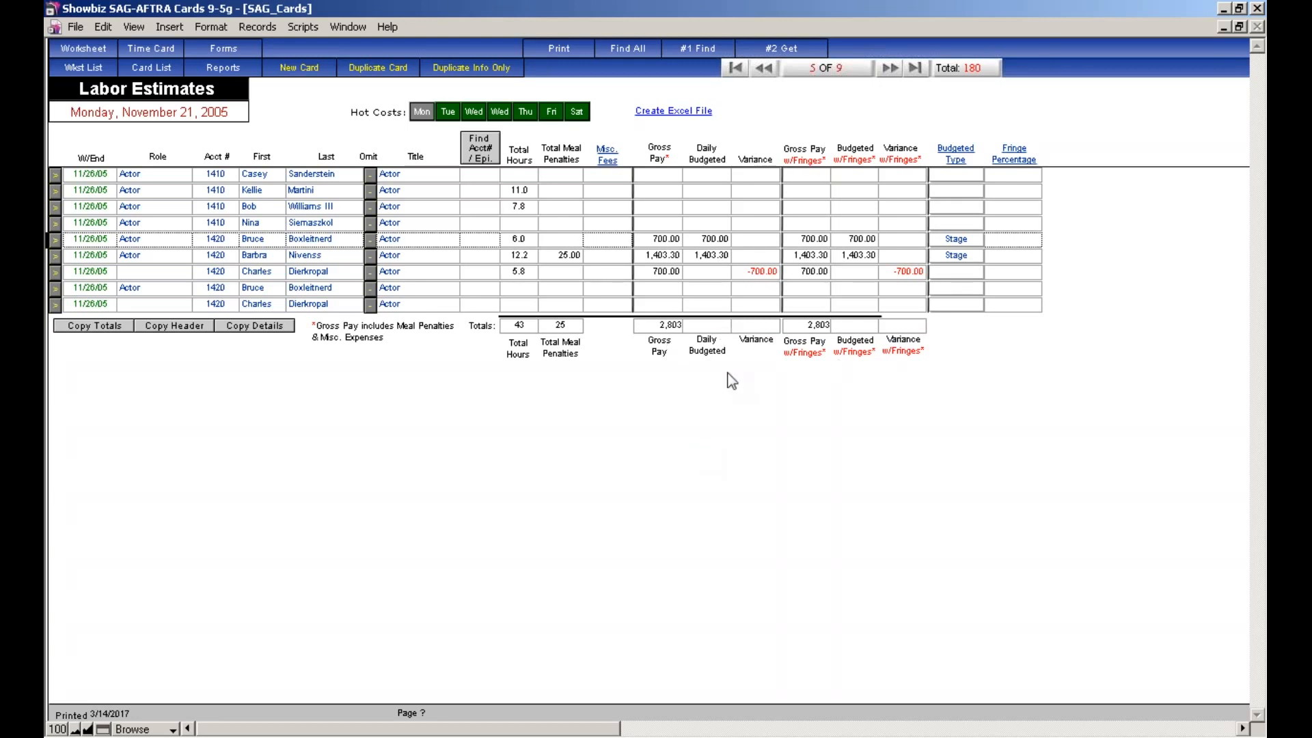
click(680, 328)
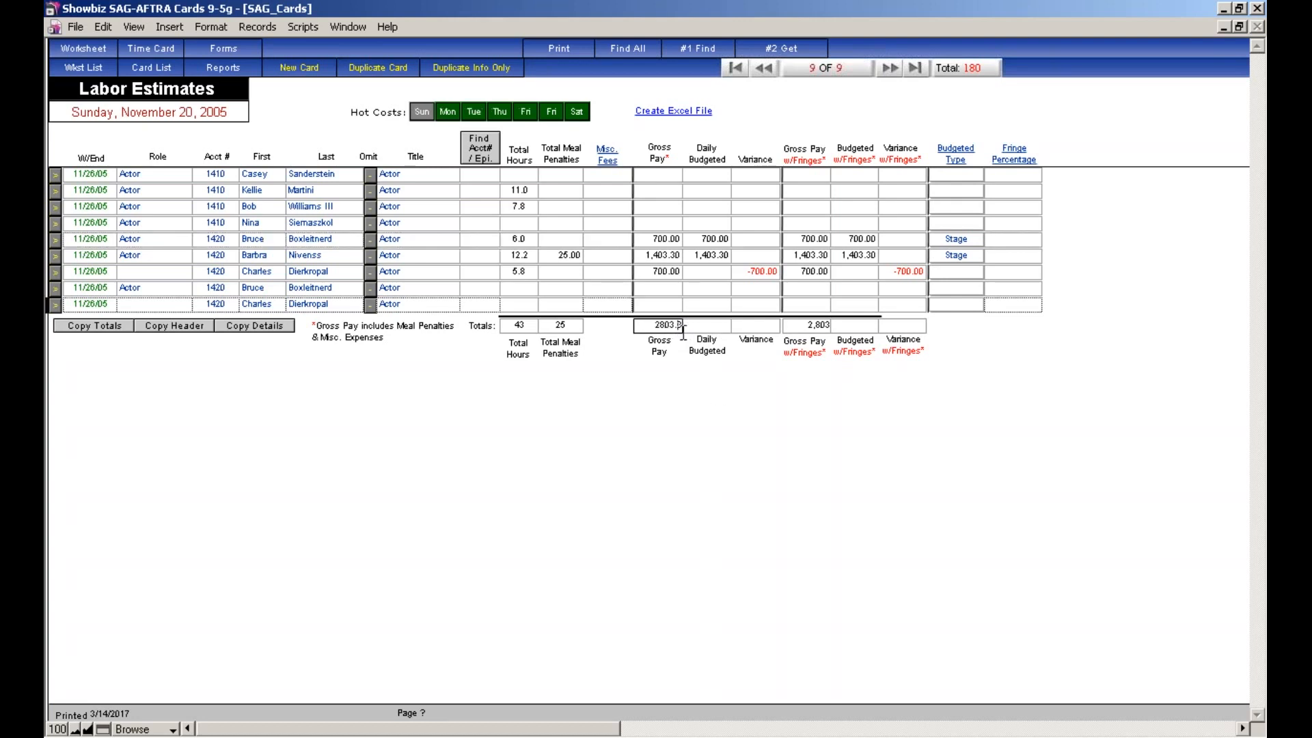
click(715, 388)
- Switch to the crew cards, open Monday's hot costs, and go to Shoot Day 1 of episode 101 in the Reporter
key(alt+Tab)
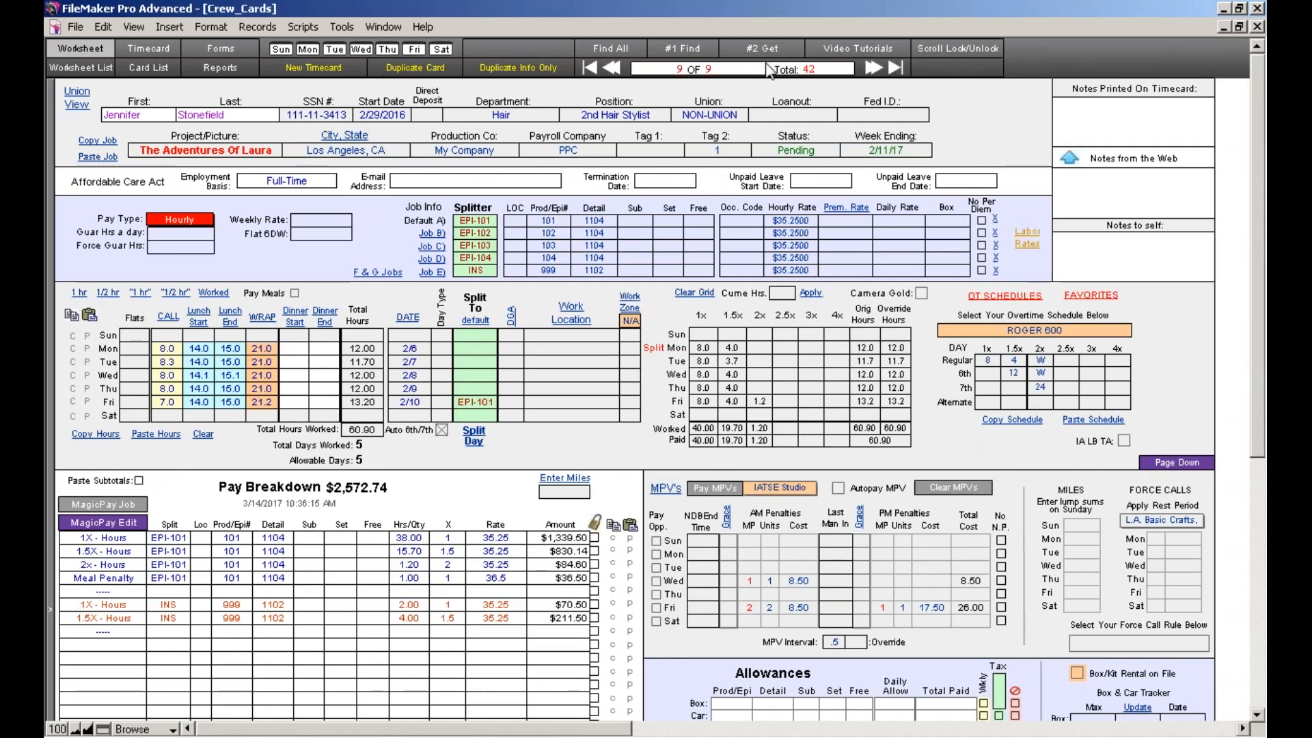
click(308, 49)
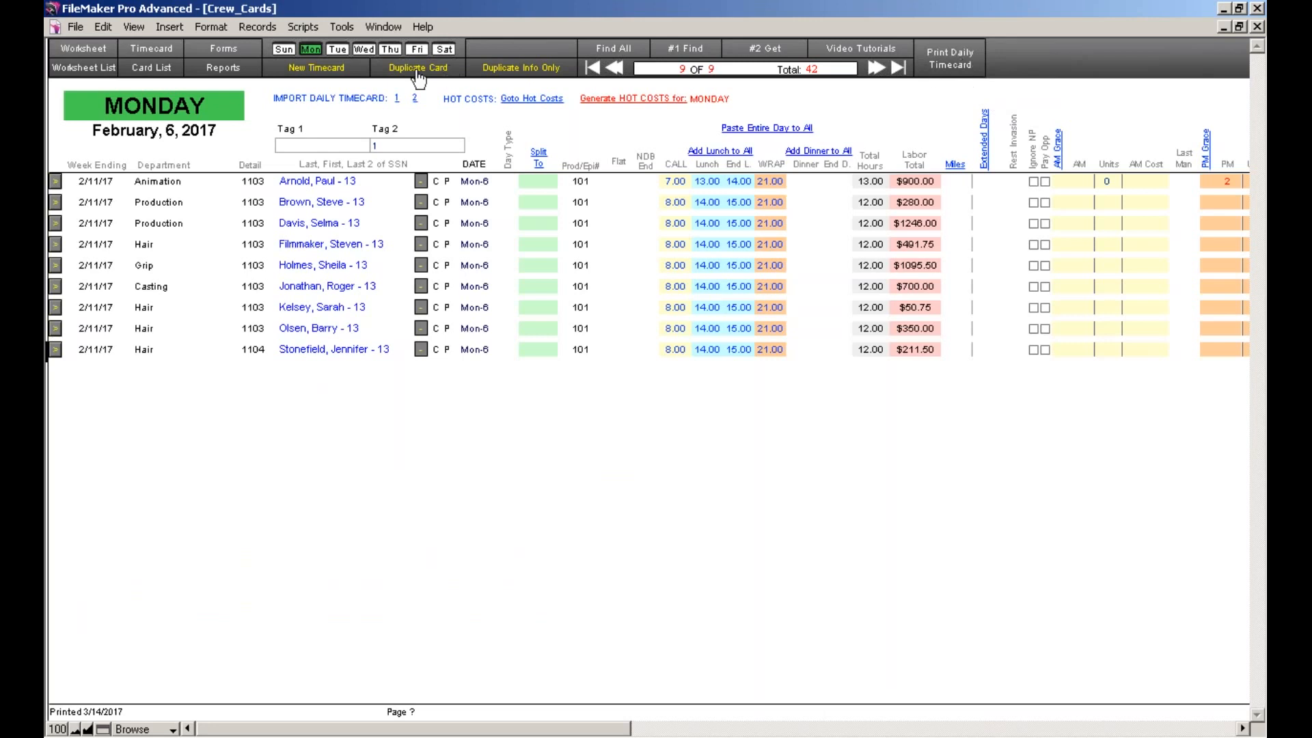
click(532, 98)
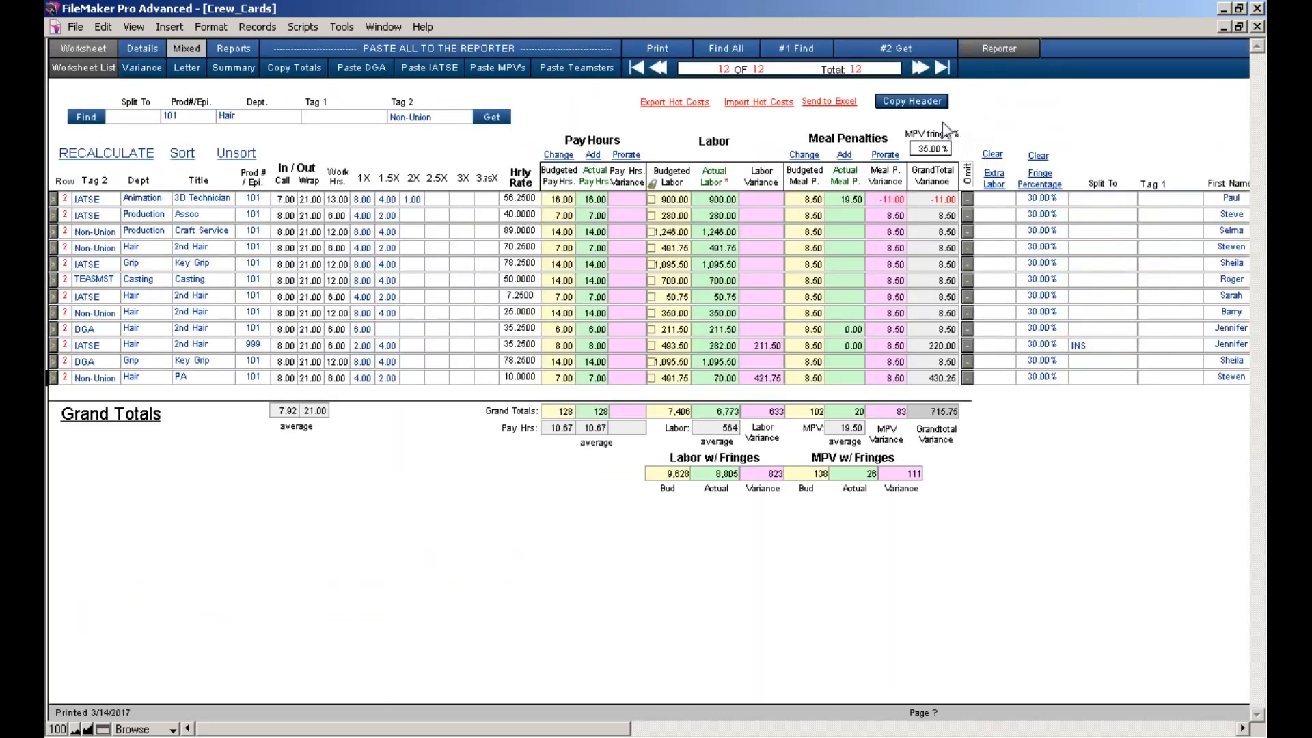
click(911, 101)
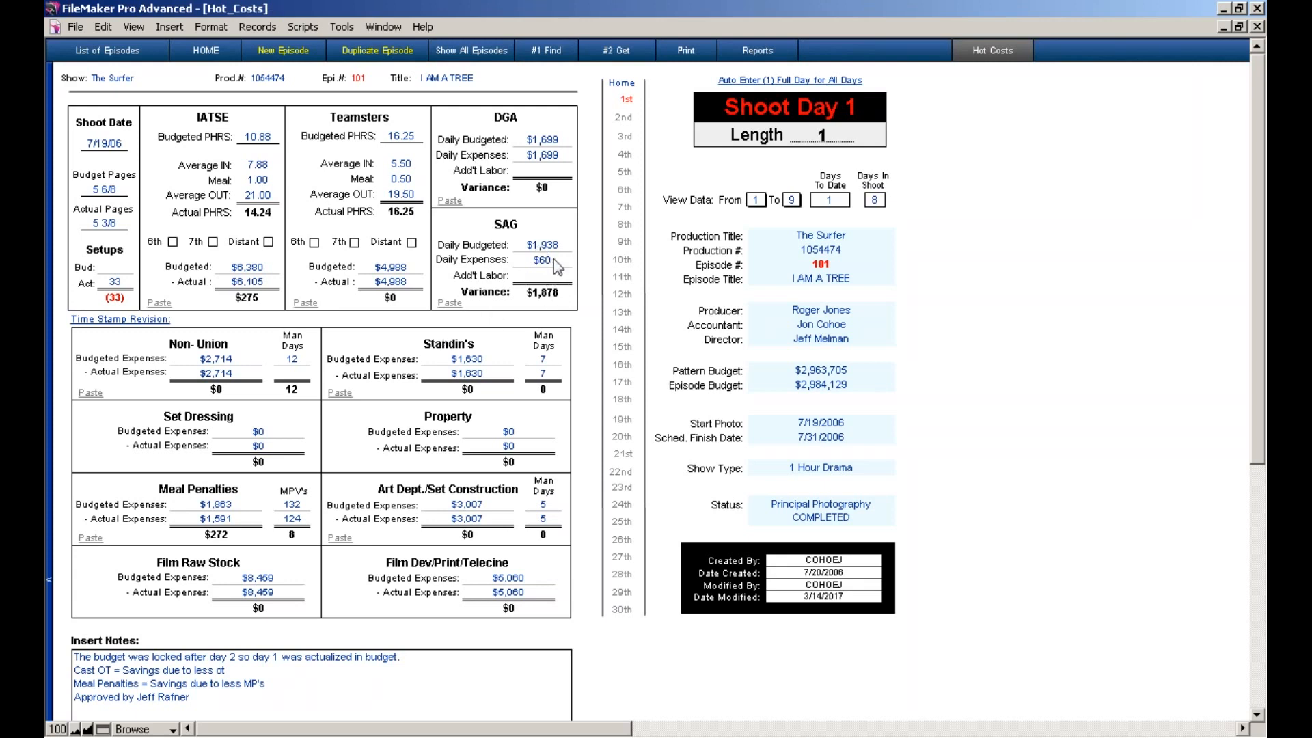
- Inspect the SAG daily budgeted and daily expenses fields of Shoot Day 1, and open the worksheet from the SAG-AFTRA labor estimates
click(539, 244)
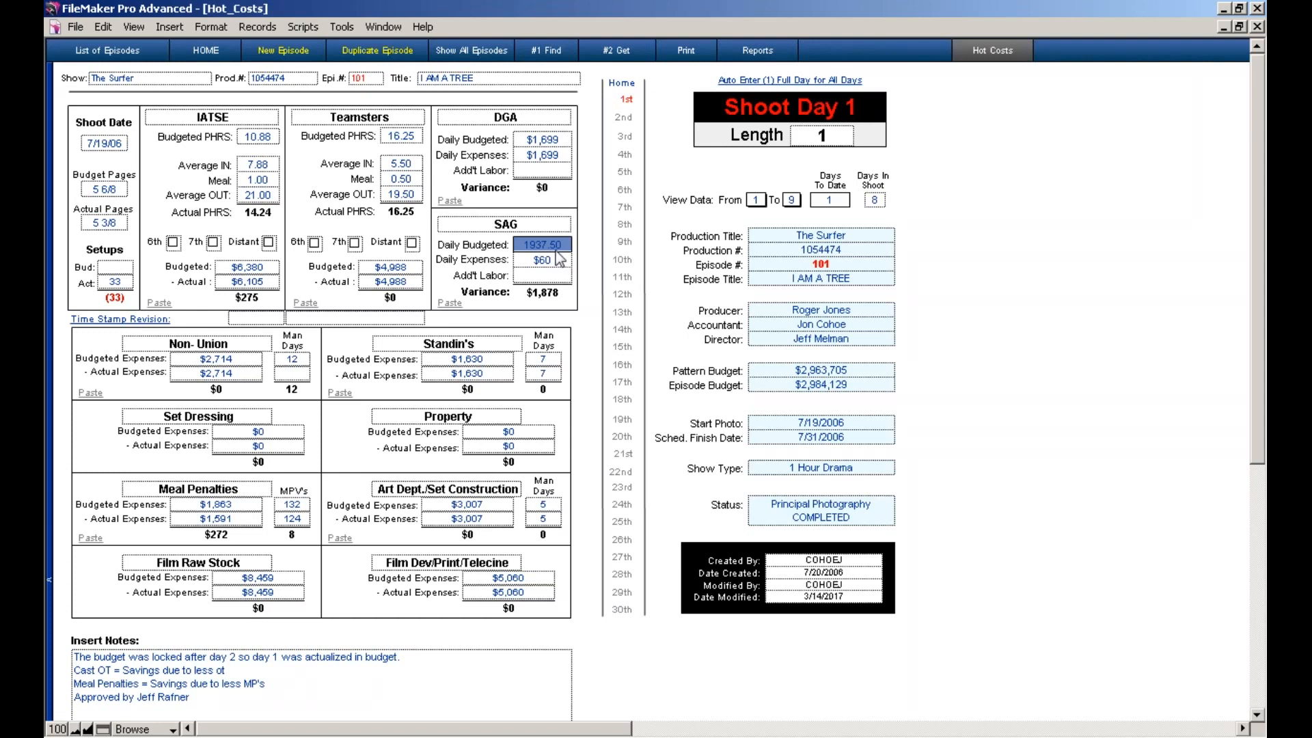
click(563, 264)
key(shift+Tab)
right_click(560, 247)
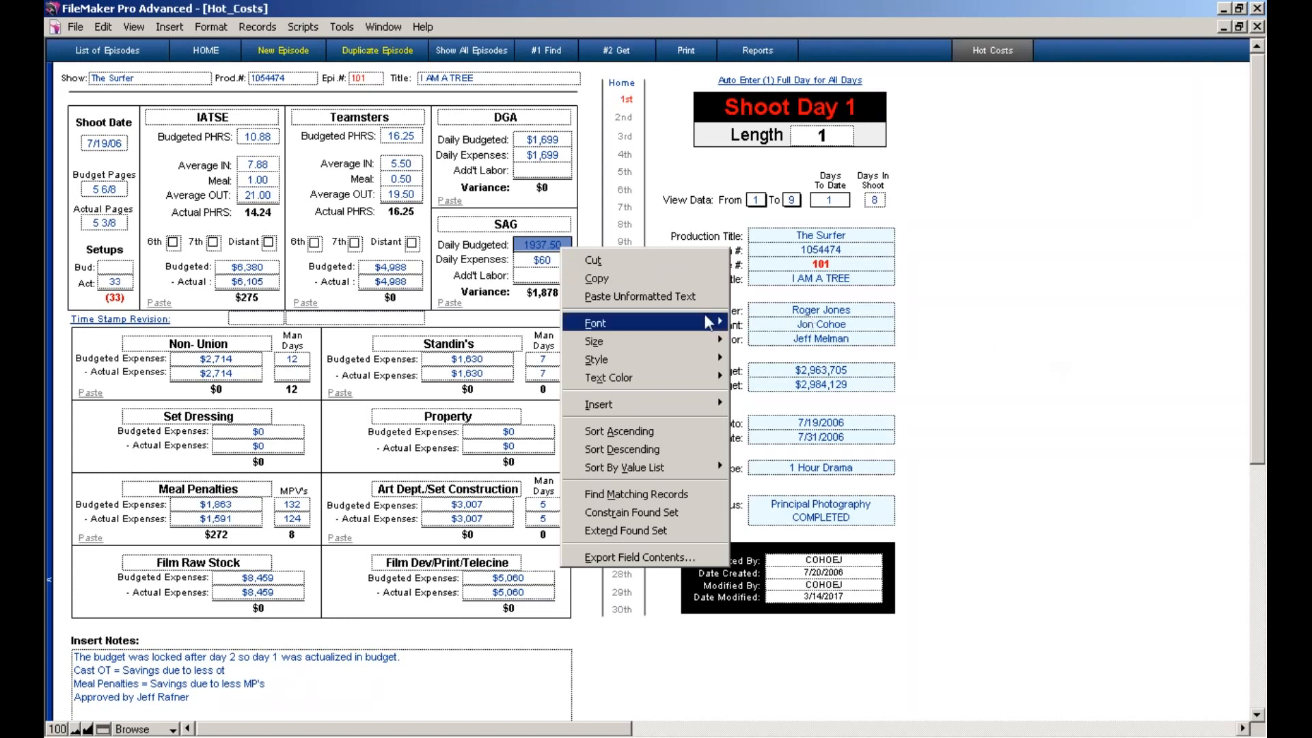
click(1027, 424)
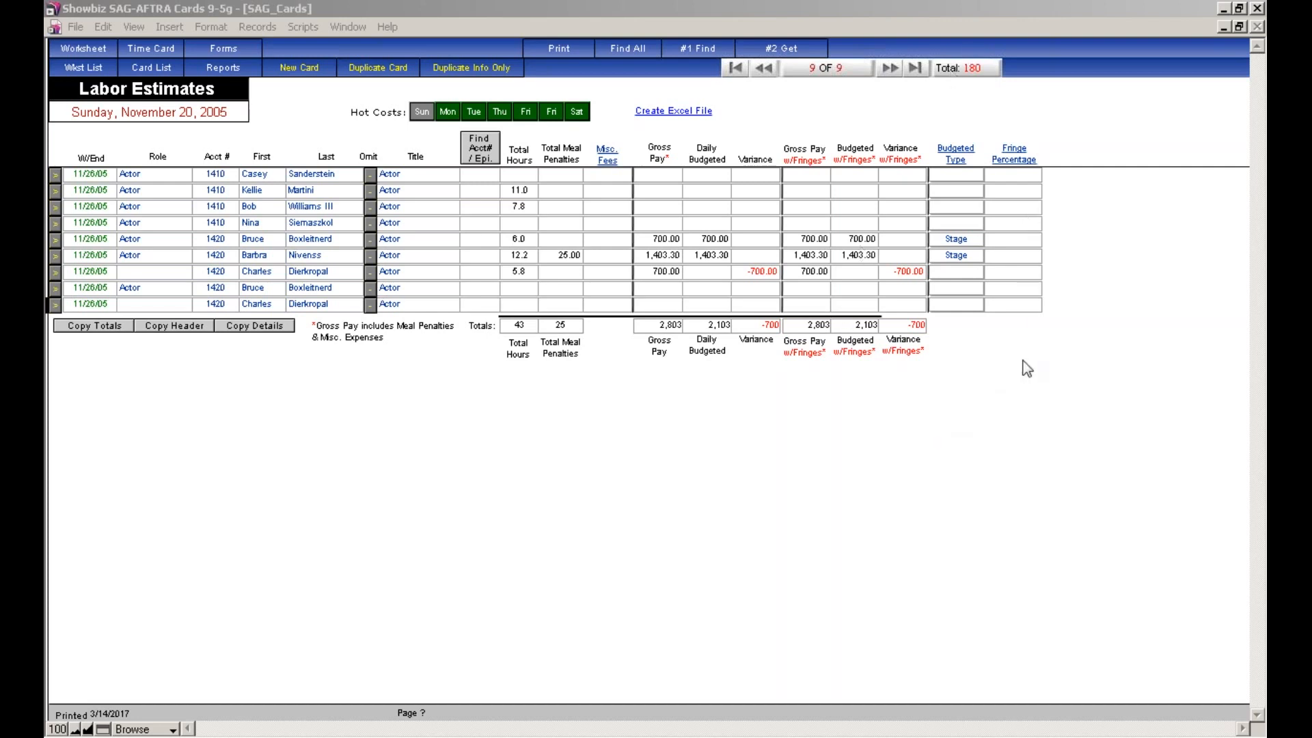
click(85, 49)
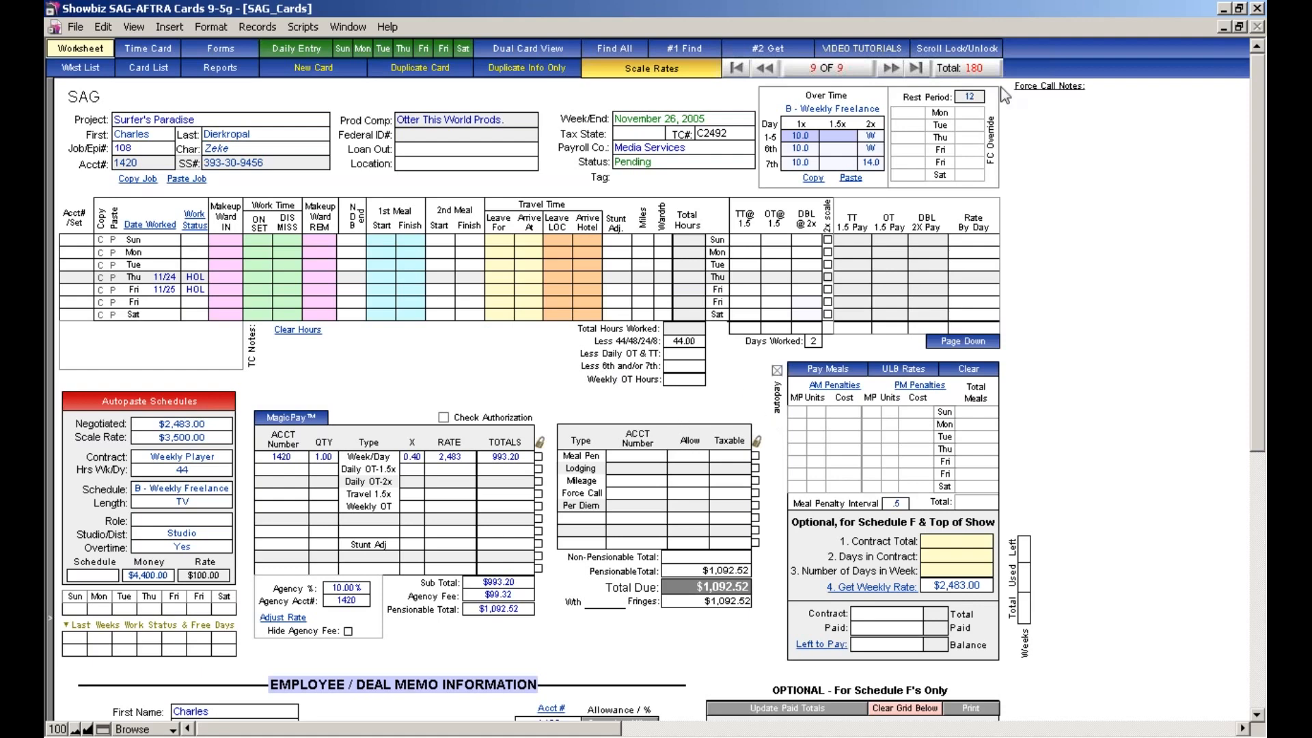
- Enter 700 as the Stage budgeted daily rate in the deal memo information of the SAG timecard with account 1420
click(986, 43)
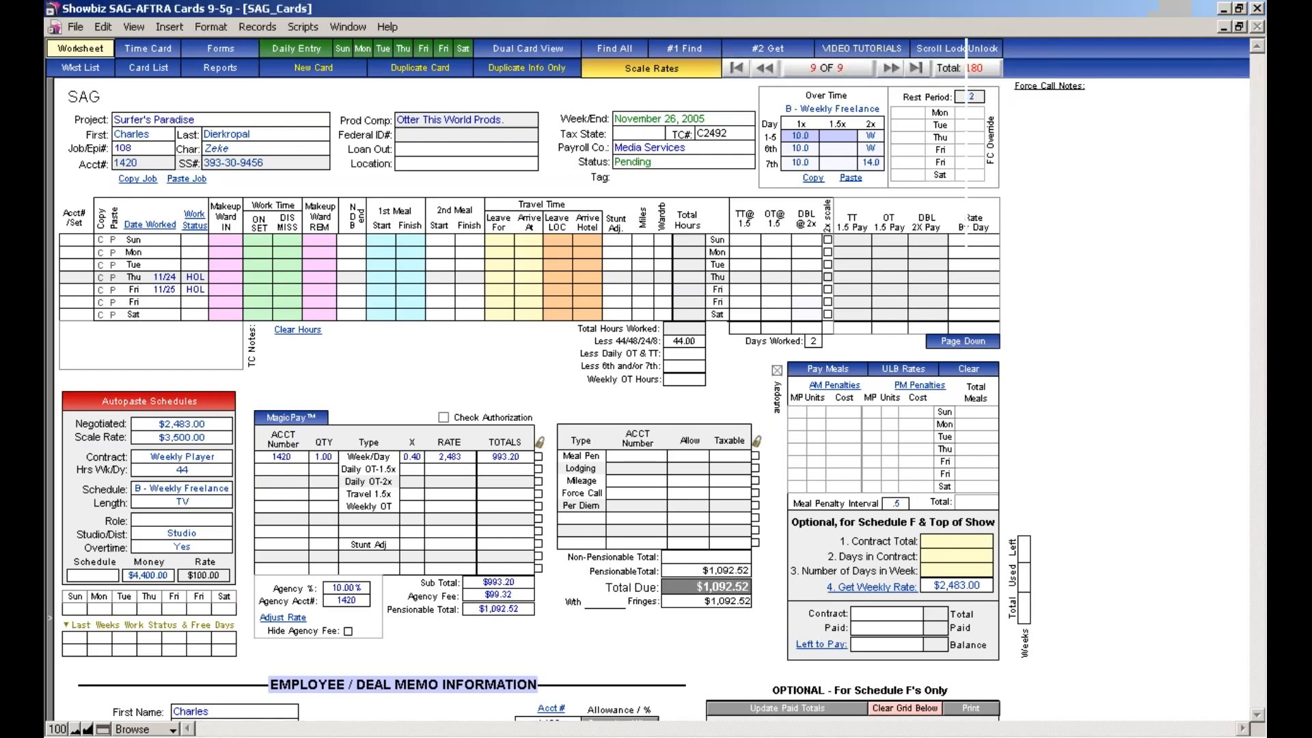
drag(1260, 330, 1261, 588)
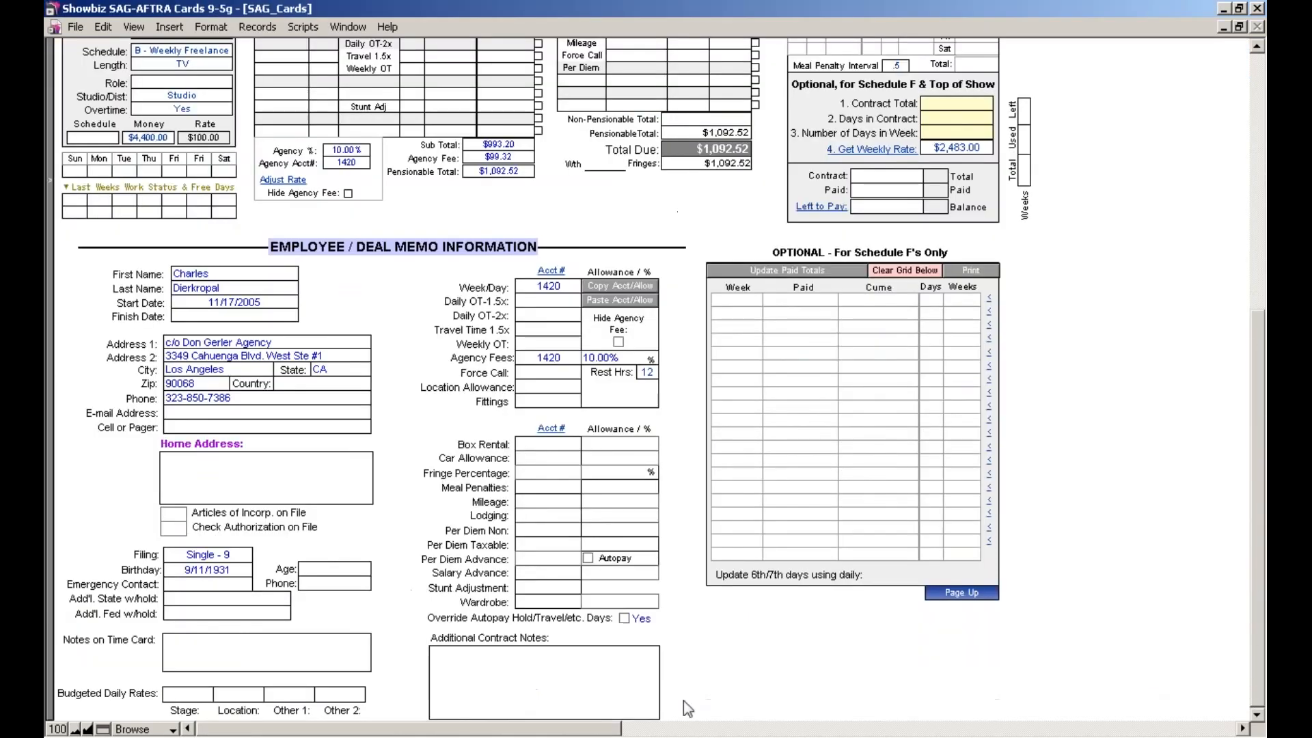
click(250, 700)
click(299, 698)
click(245, 697)
click(192, 698)
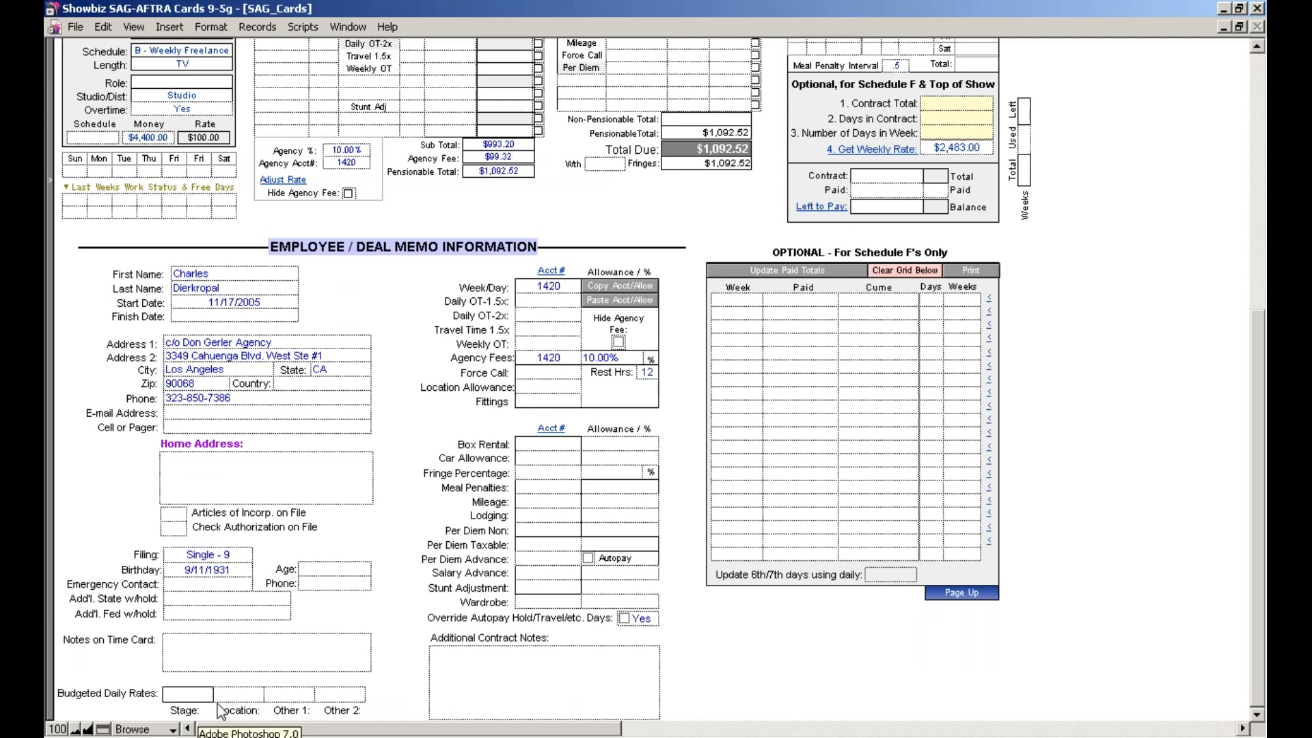
text(700)
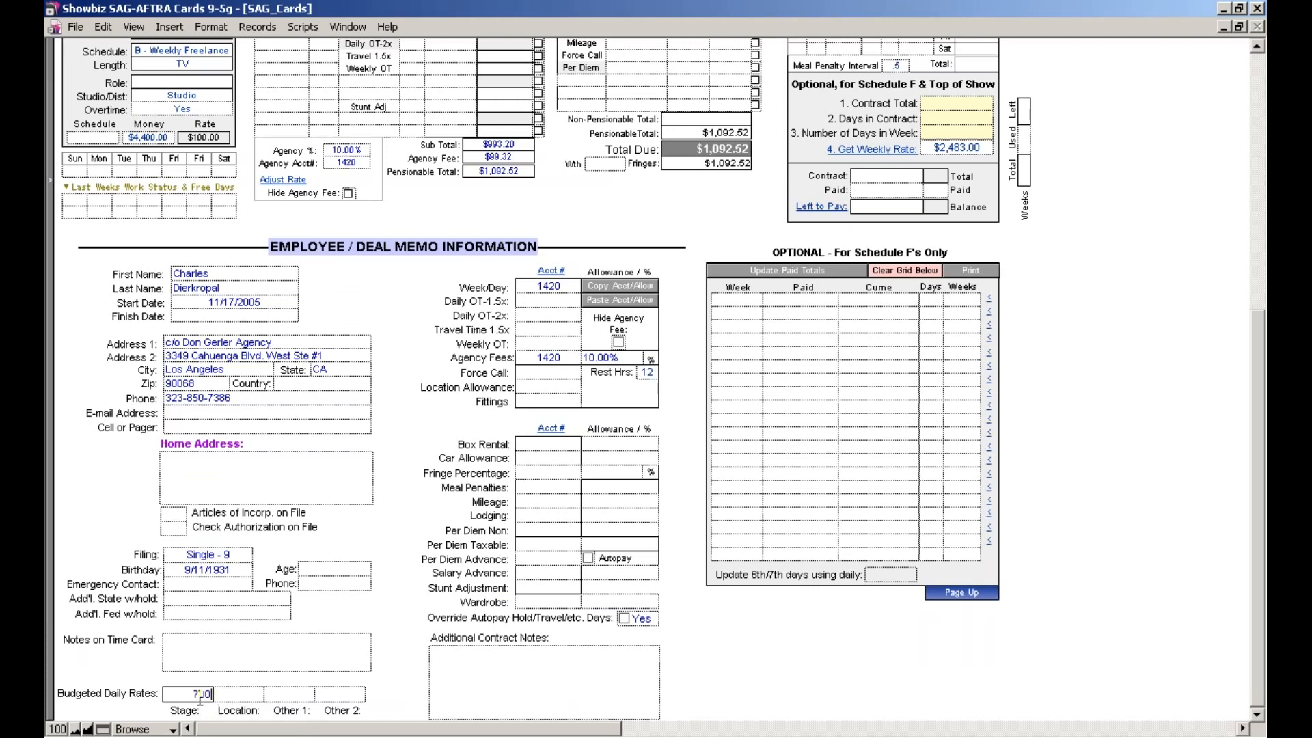
- Switch to FileMaker Pro, go from the Reporter through the hot costs to the crew timecard, and inspect its hot-costing fields
click(753, 693)
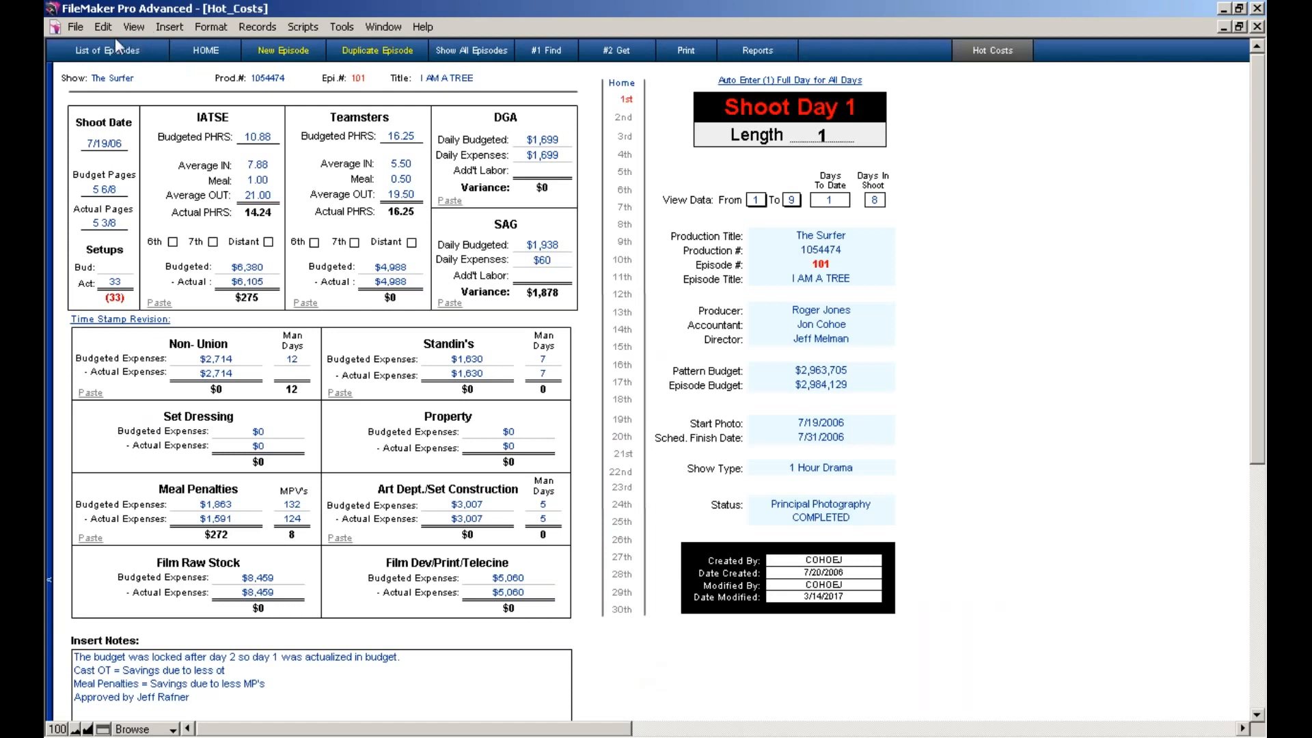
click(984, 50)
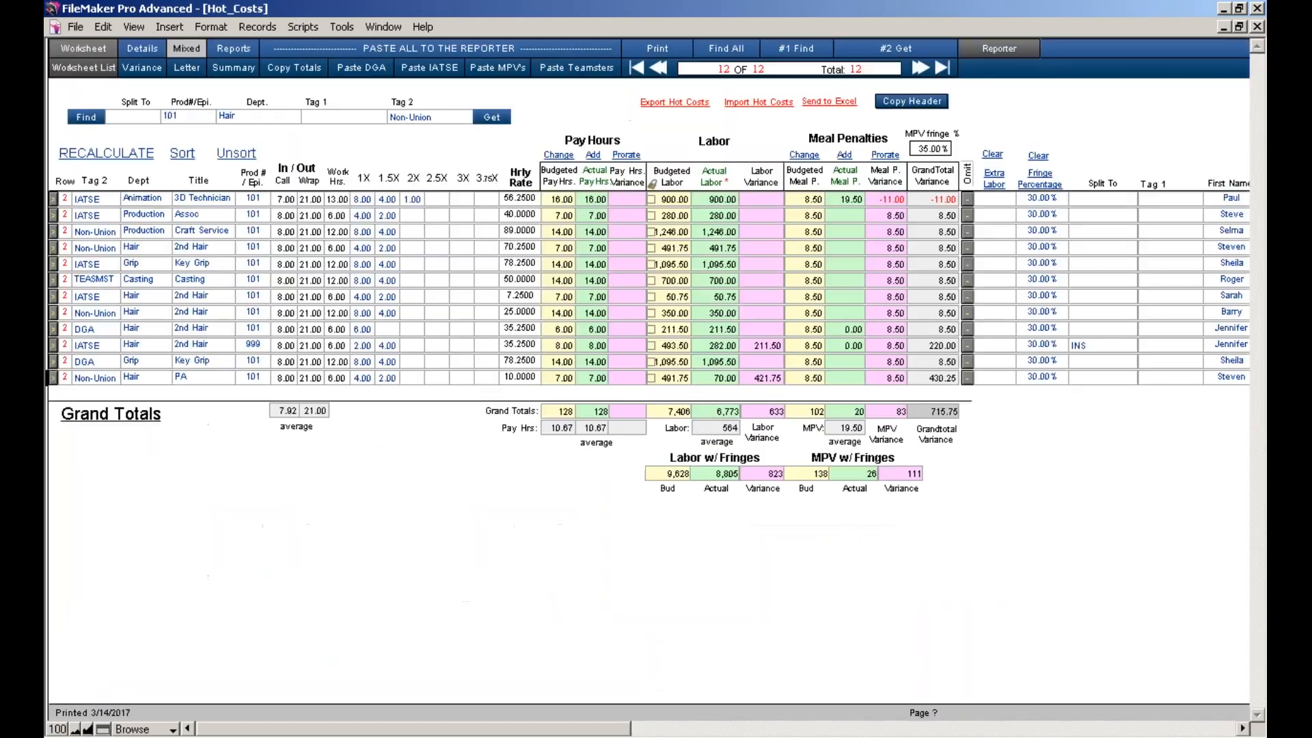
click(109, 66)
drag(1257, 382, 1249, 639)
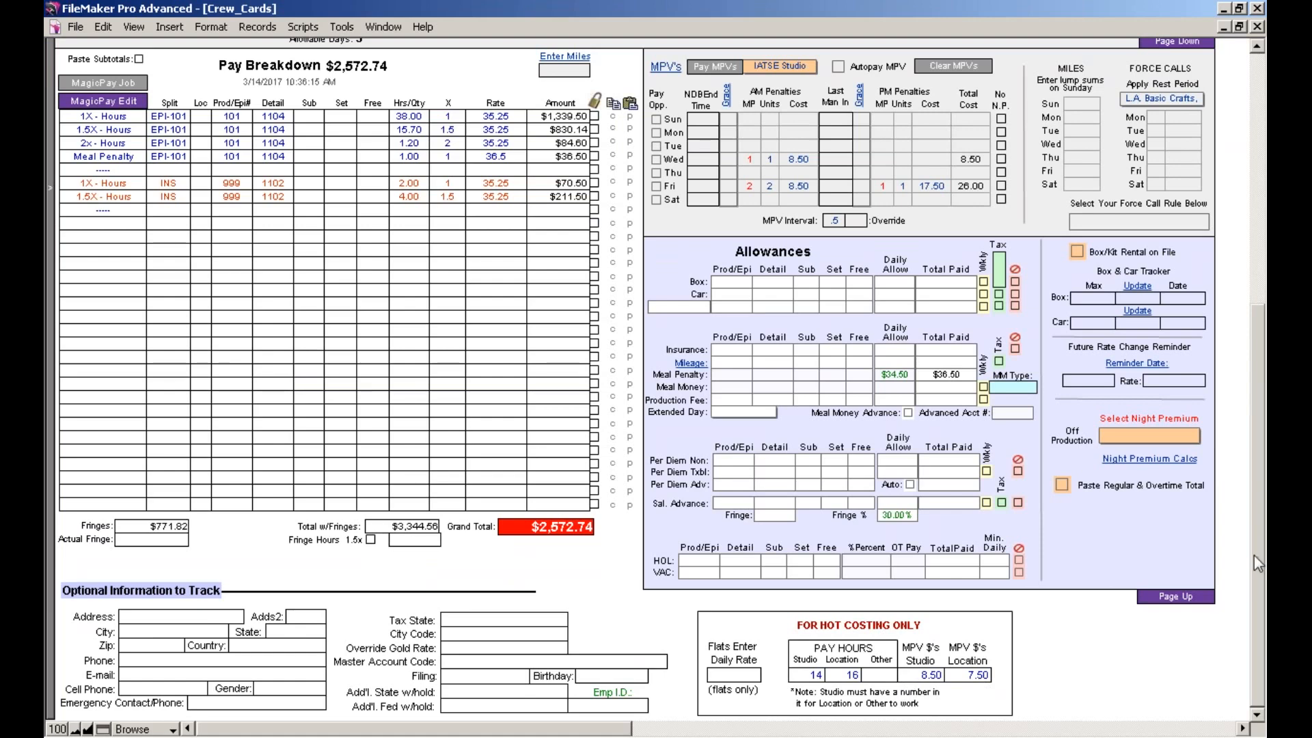
drag(1263, 557, 1254, 194)
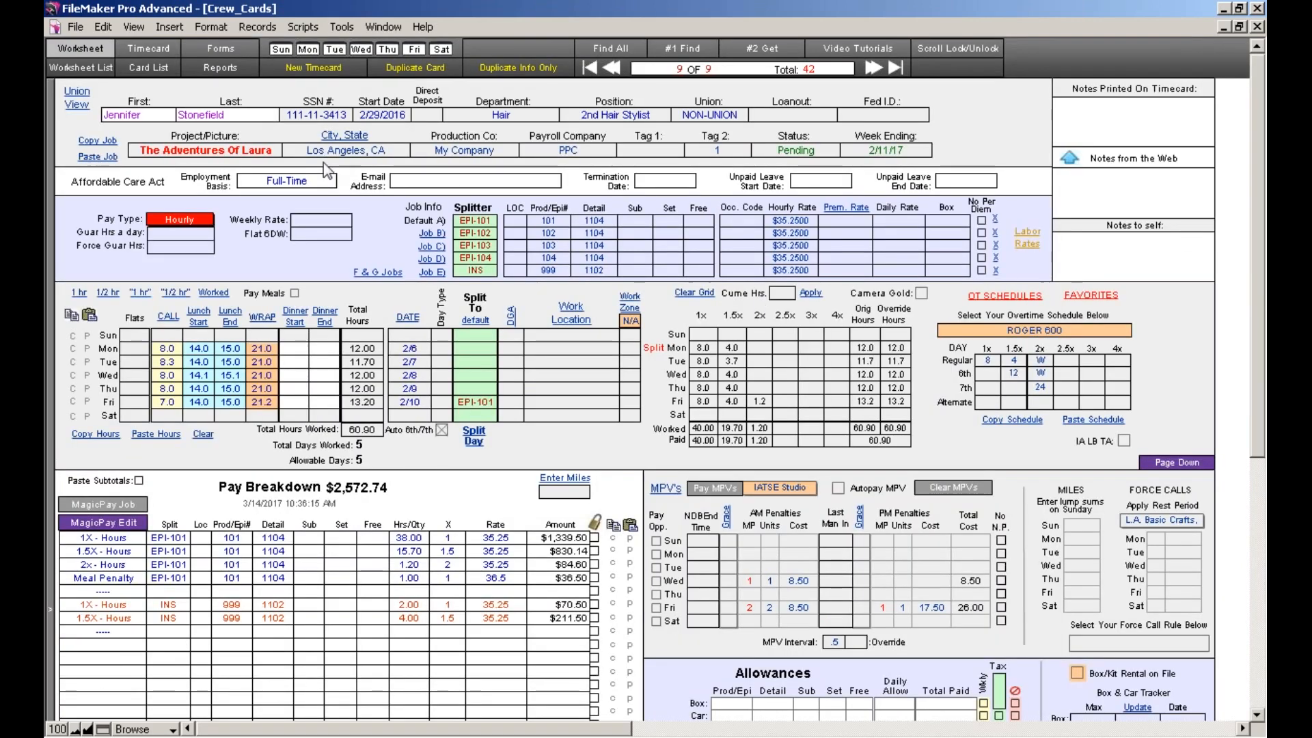
- View the Labor & MPV Budgeting report, and check the hot-costing section in the timecard of the 2nd Hair Stylist with detail 1104
click(219, 69)
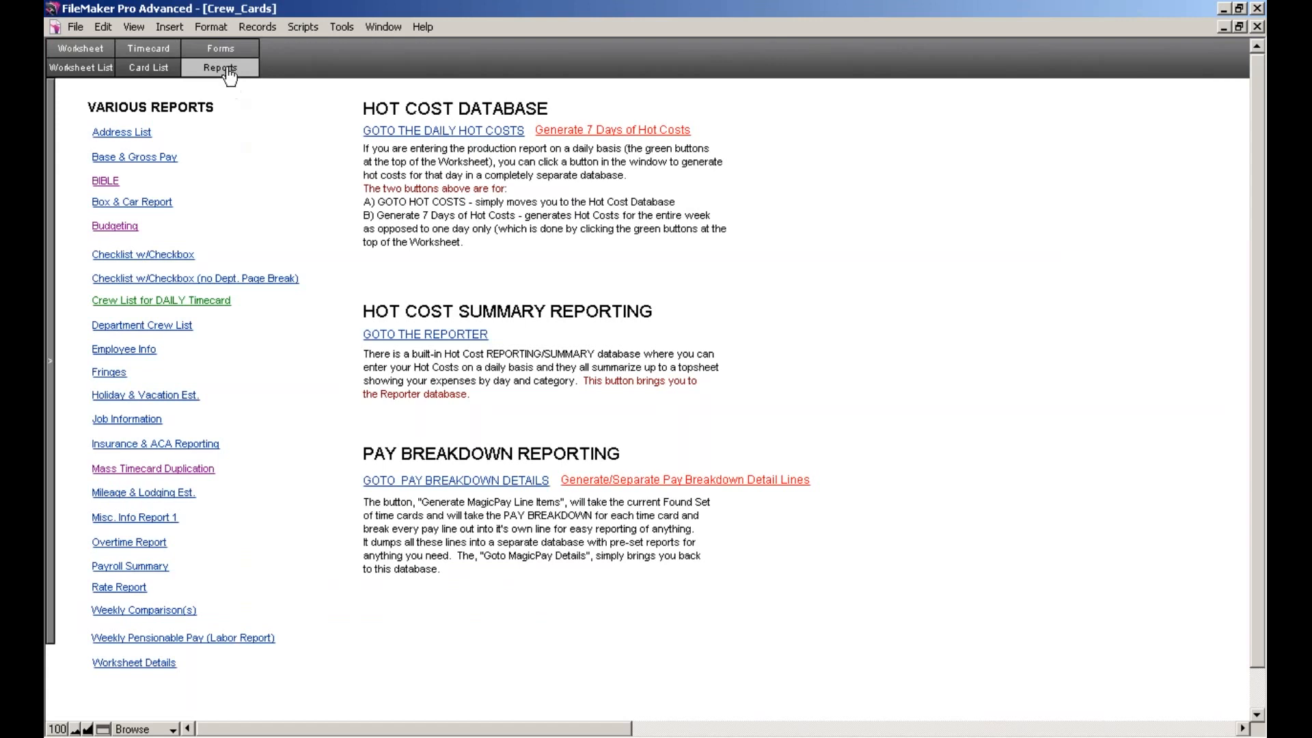
click(127, 226)
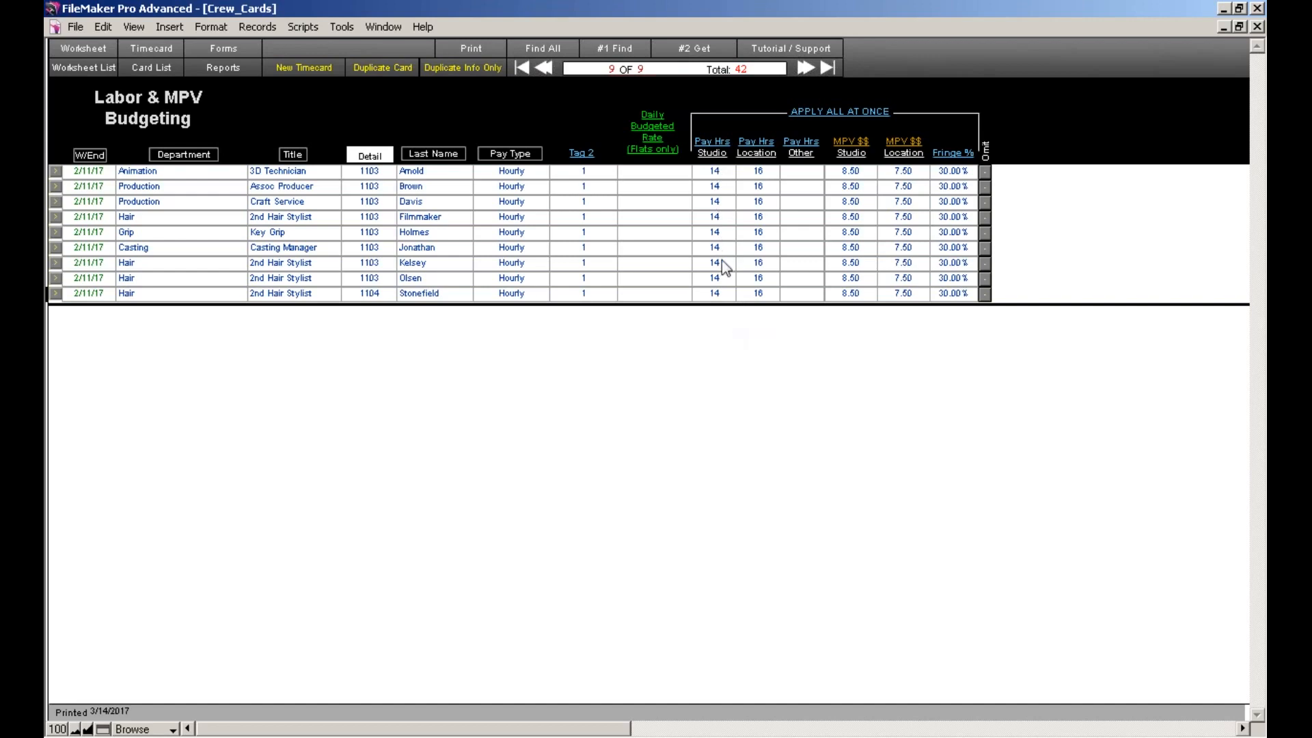
click(55, 293)
drag(1258, 362, 1257, 609)
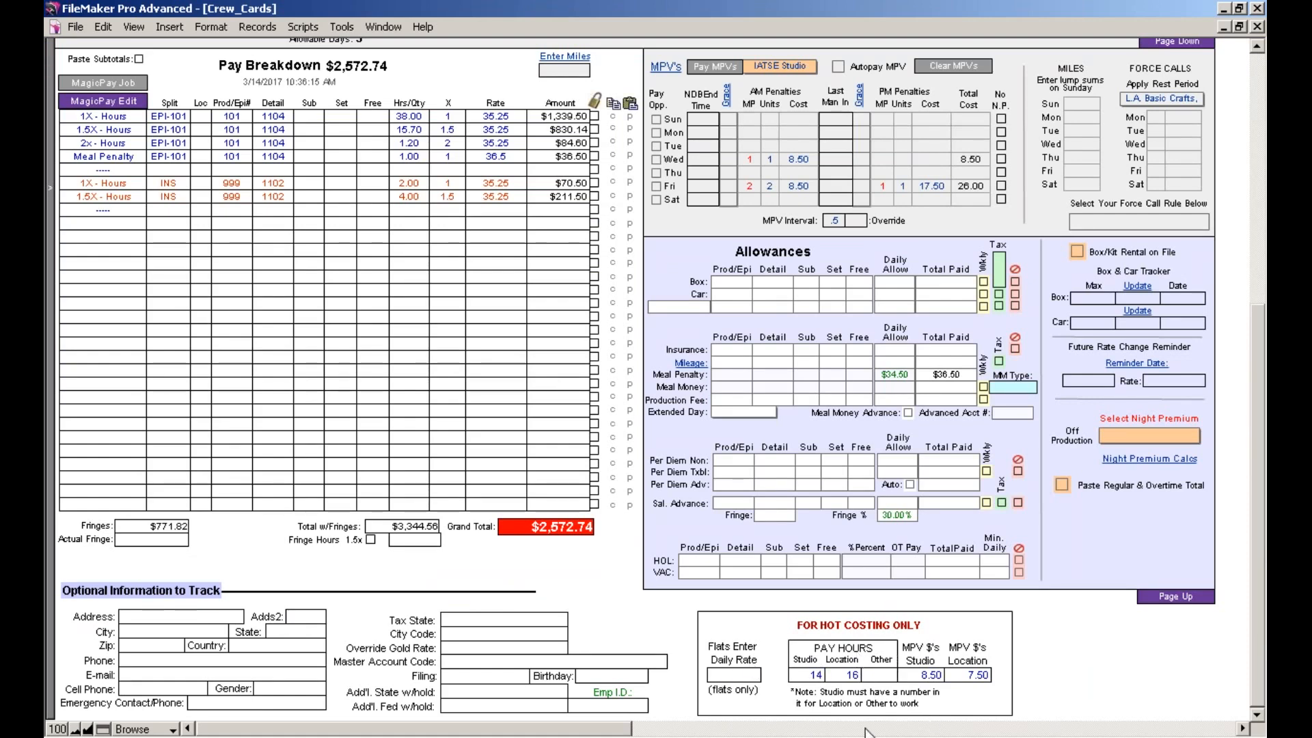
drag(1258, 476, 1256, 220)
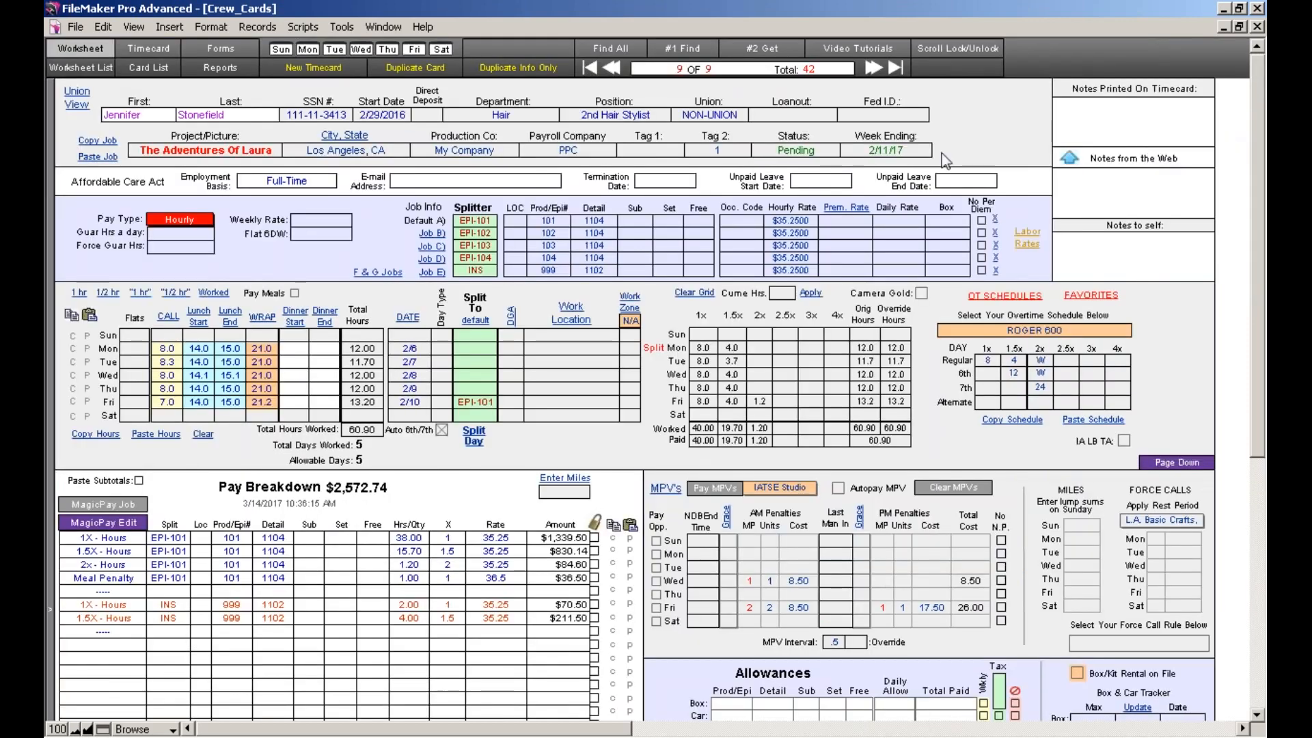
- Return to the Budgeting report and review the crew's studio and location pay hours, MPV rates and fringe percentages
click(230, 73)
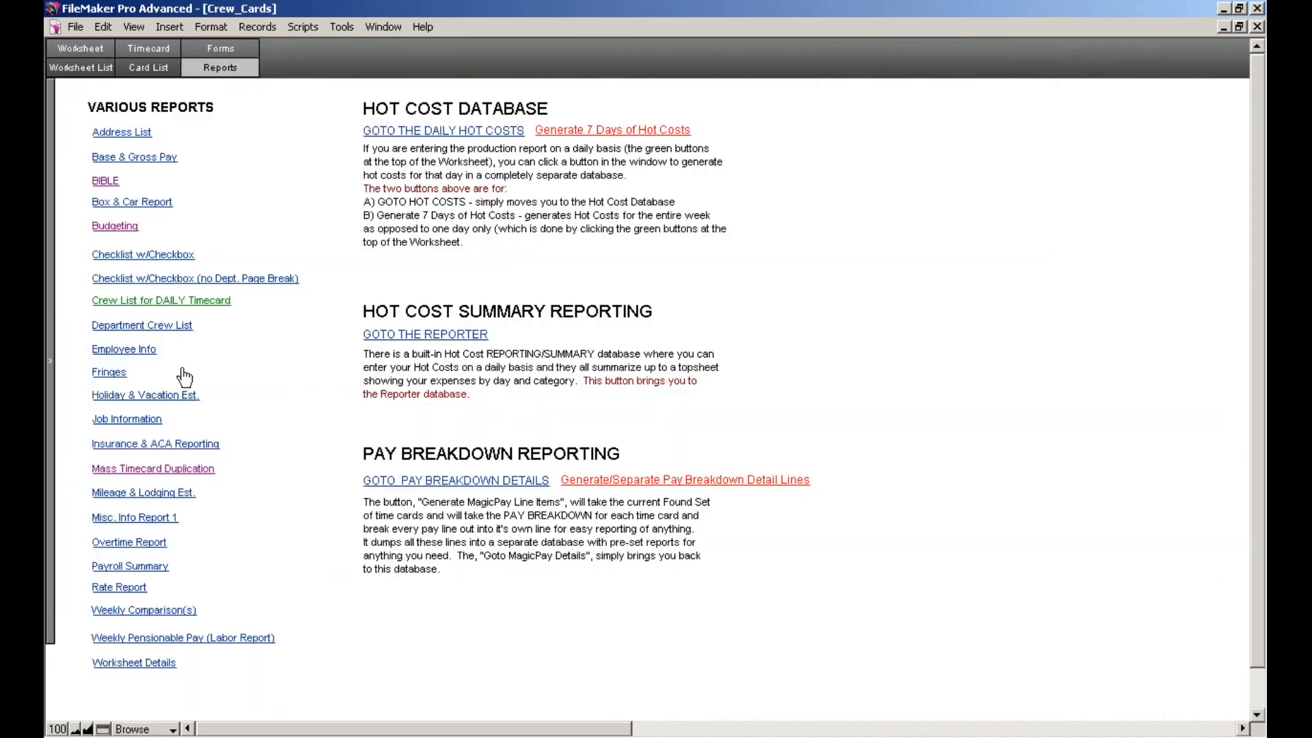
click(116, 226)
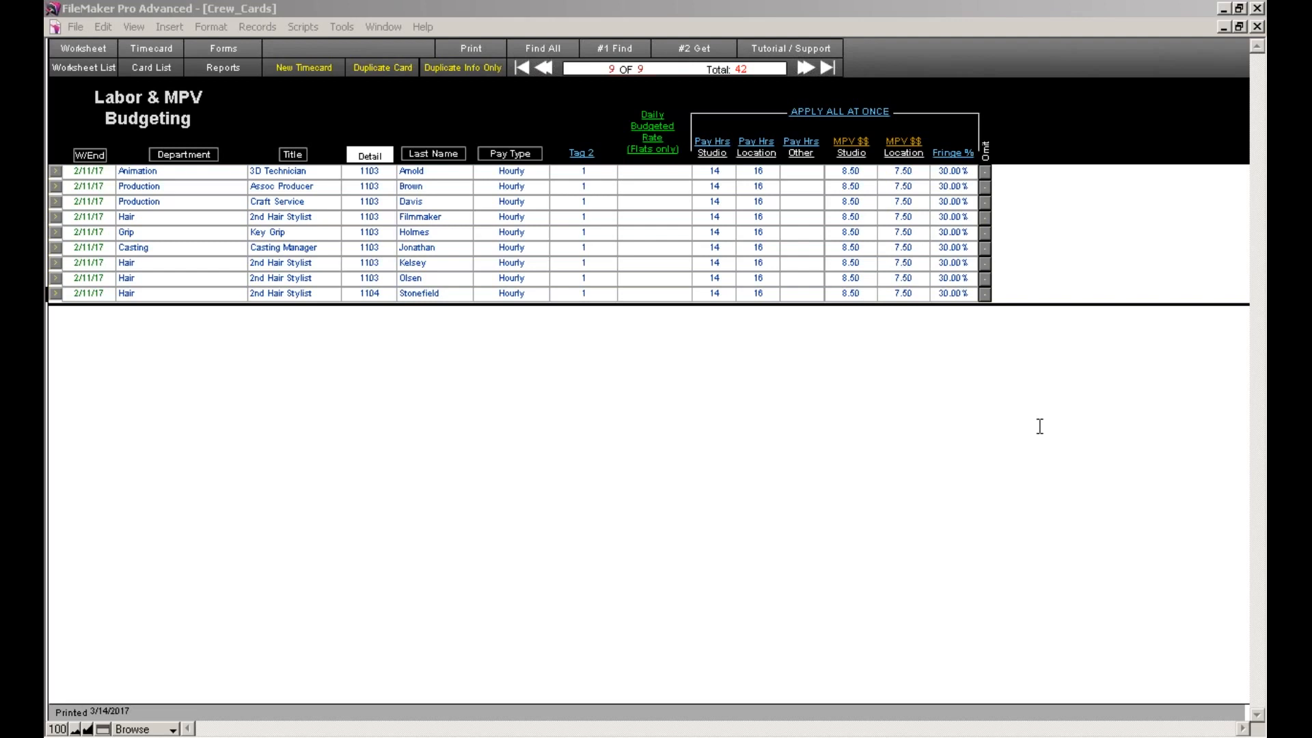
click(659, 354)
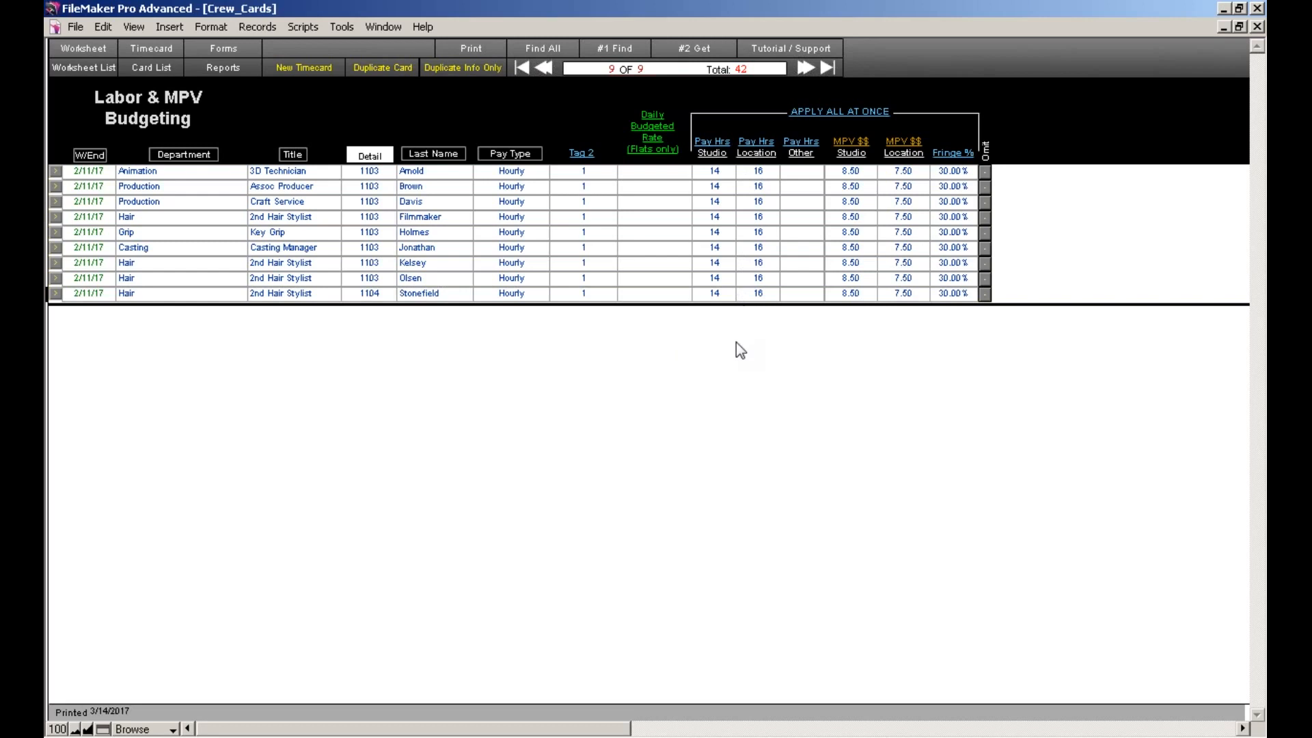
- Reopen the timecard of the 2nd Hair Stylist with detail 1104 and examine its hot-costing pay hours, including the Other field
click(55, 293)
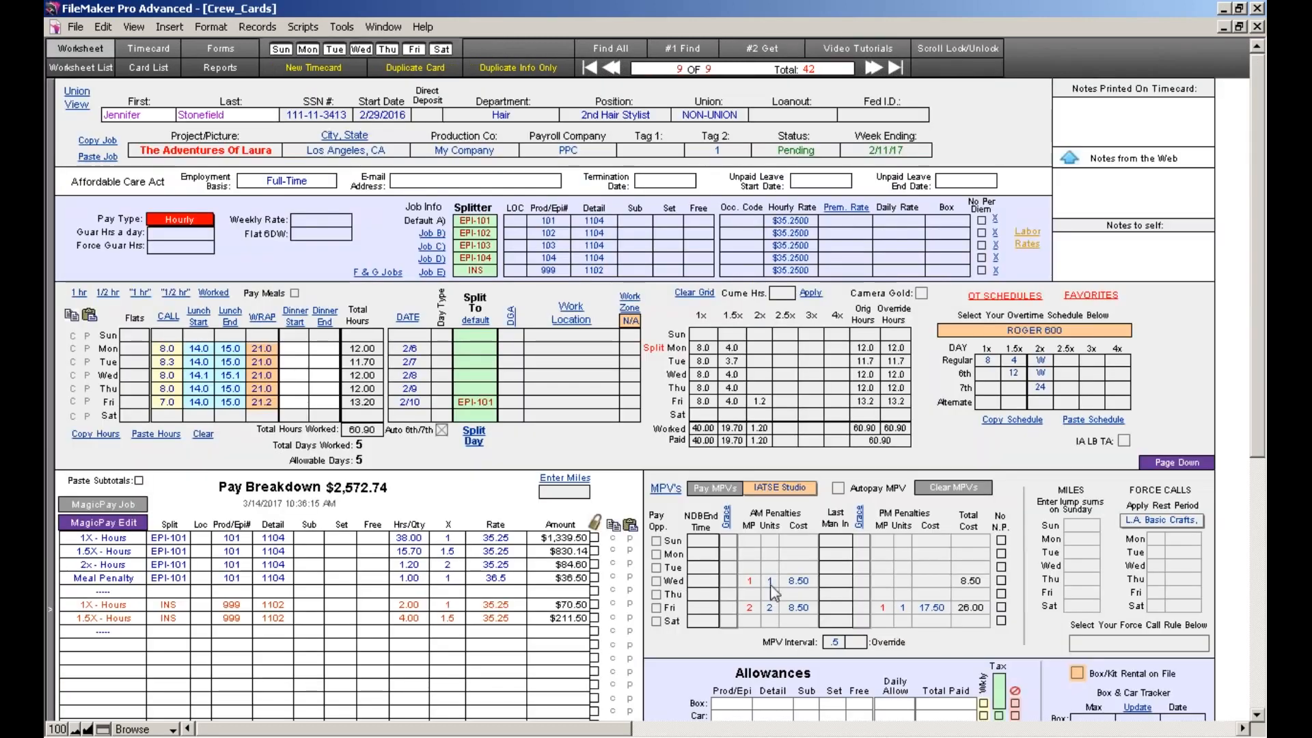
click(1256, 715)
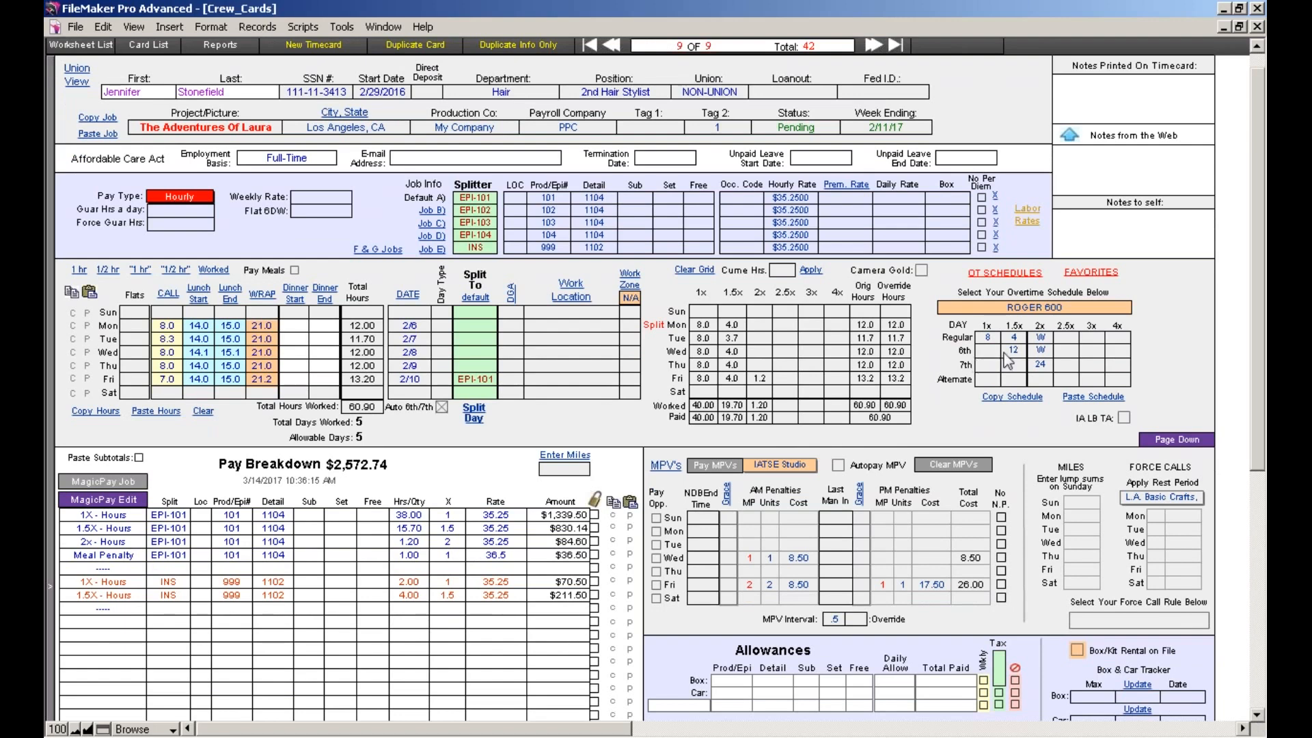
click(1258, 716)
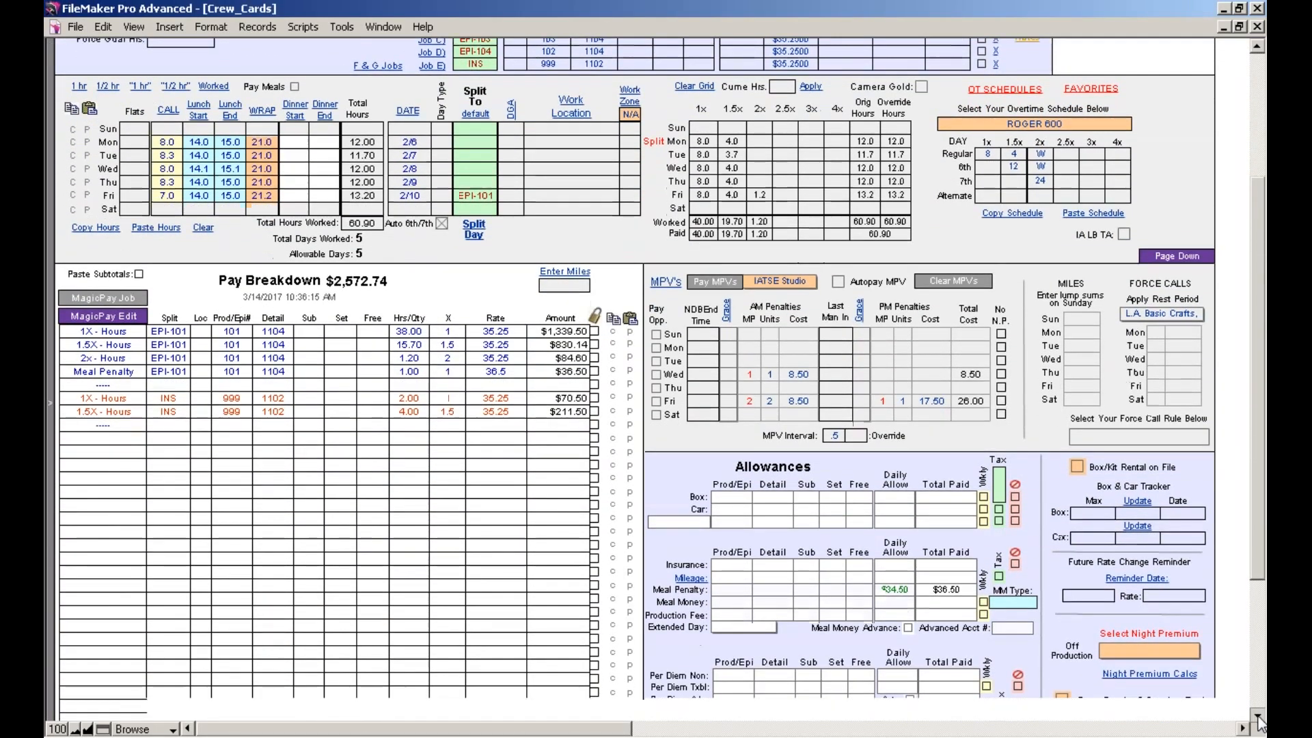
click(1257, 716)
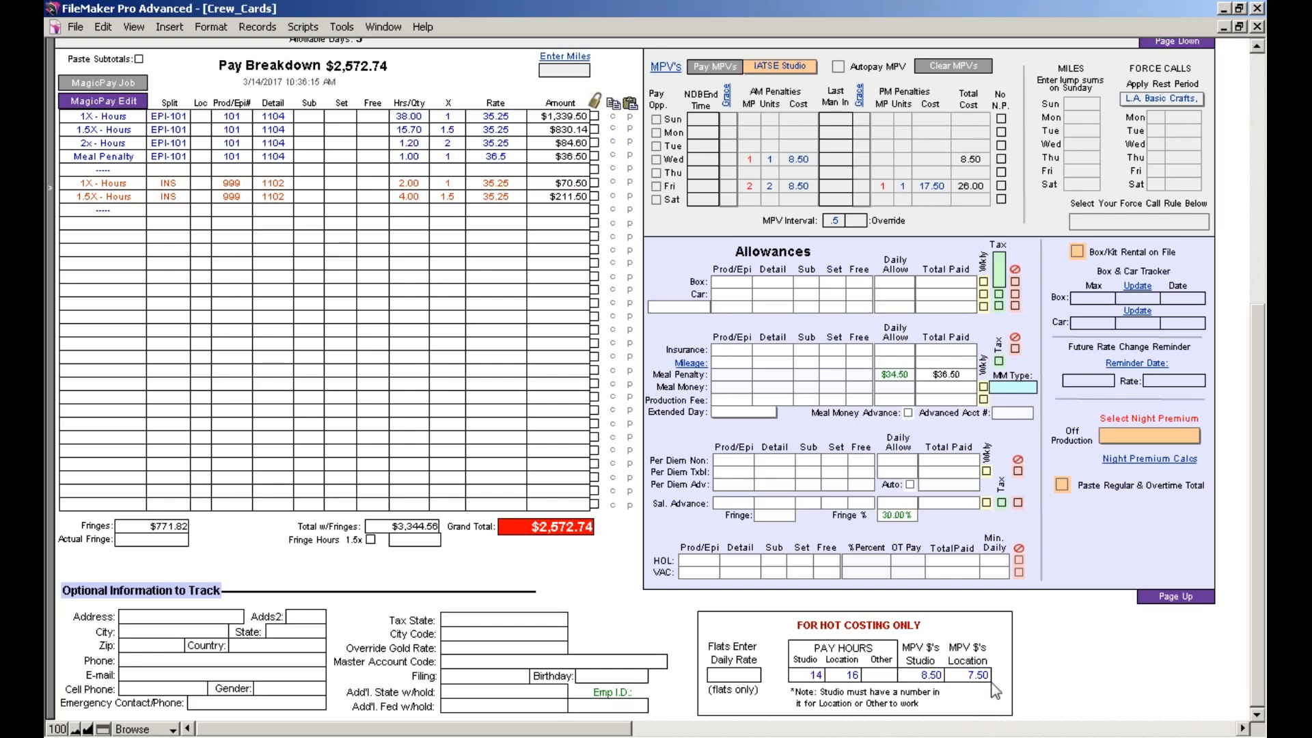
click(879, 678)
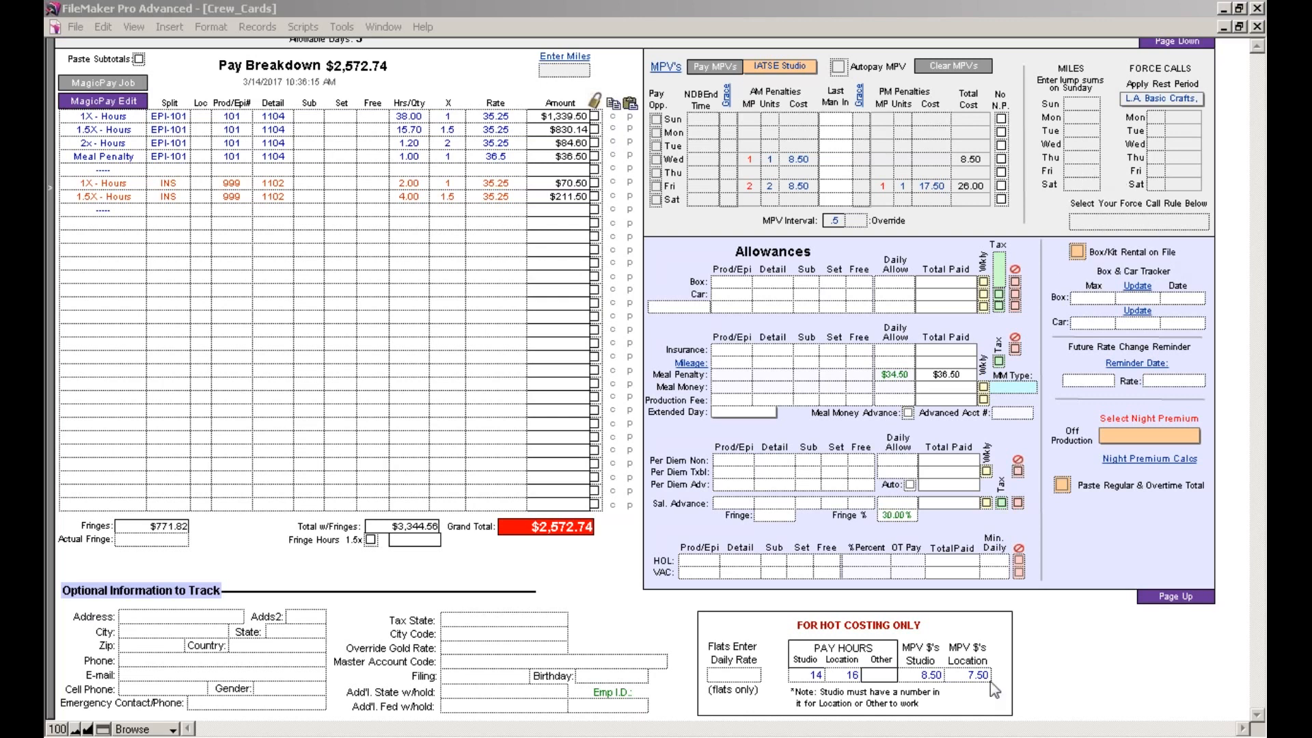
- Switch to Webinar Welcome Screen_Timecards_ALT.pdf in Adobe Reader
mouse_move(837, 737)
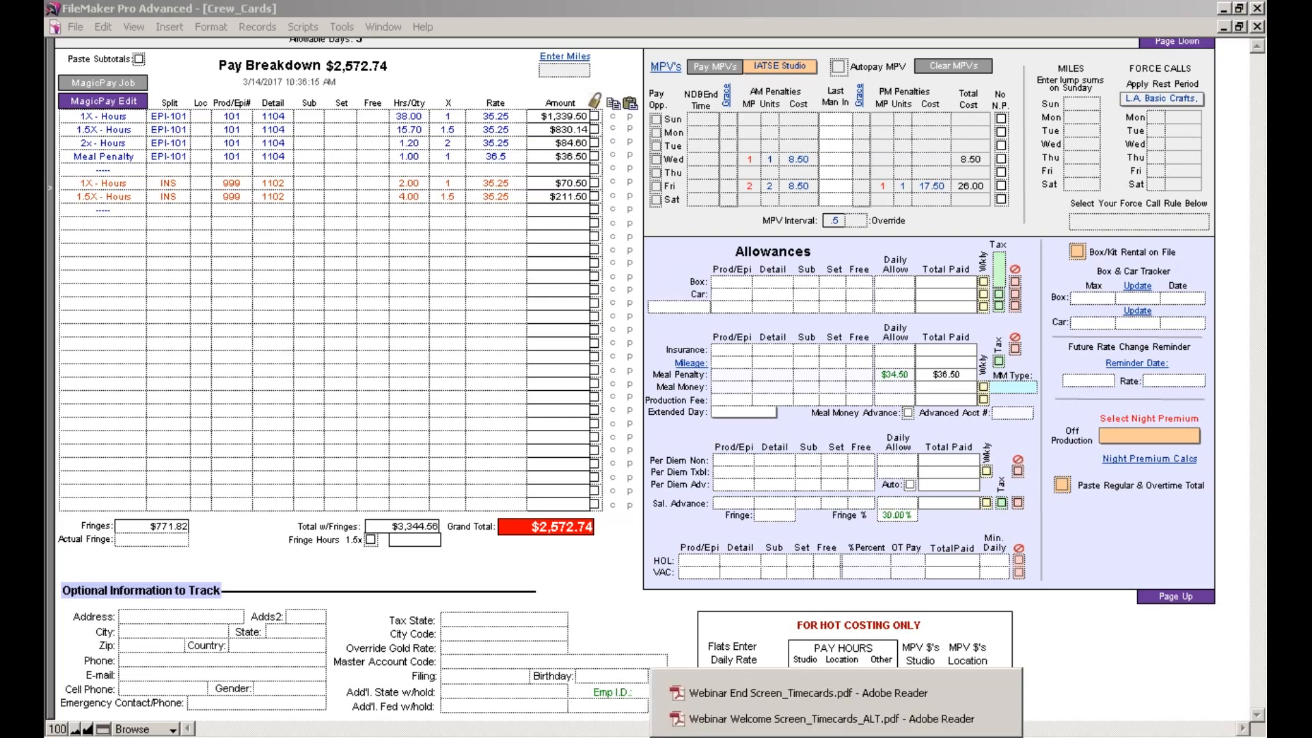
click(835, 719)
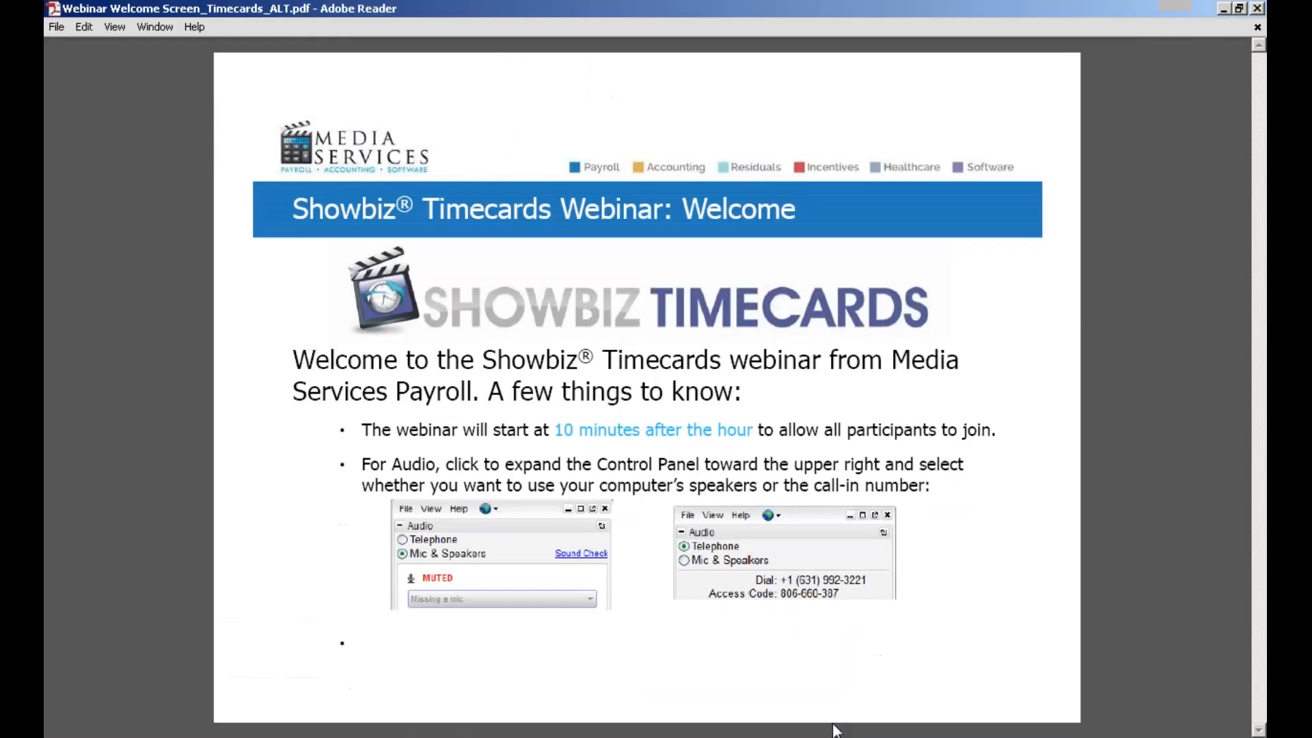